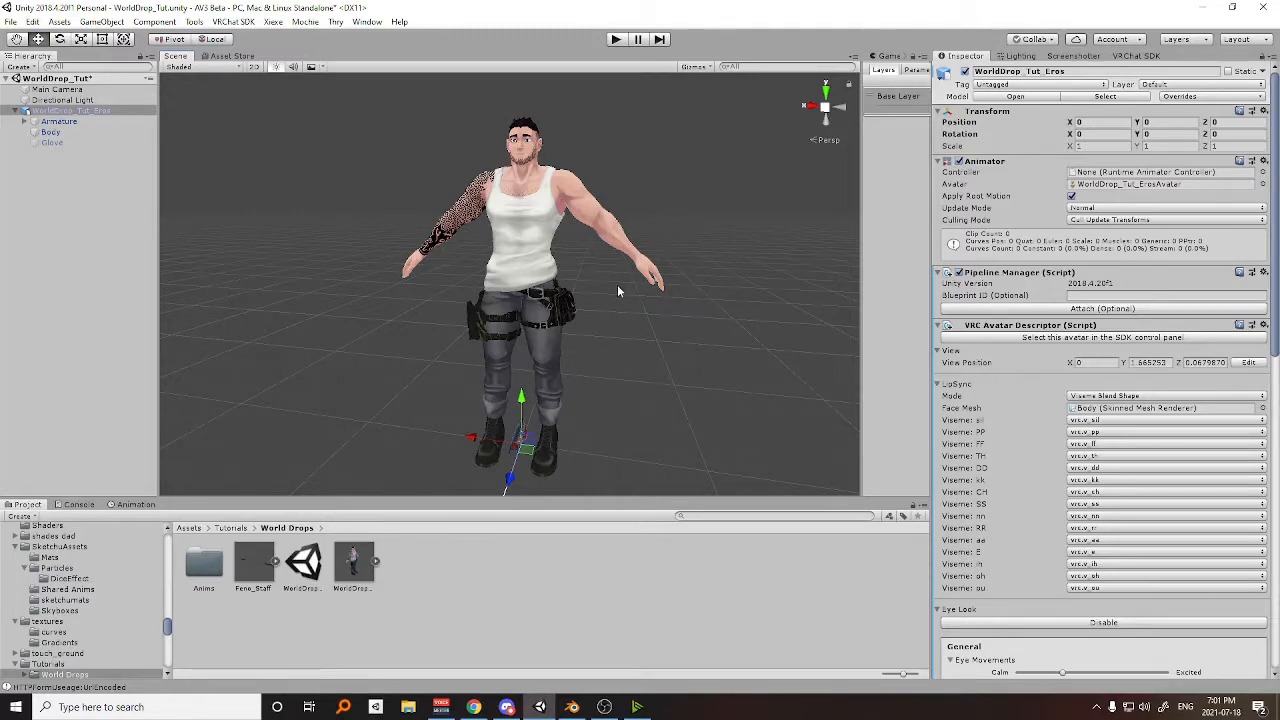
middle_drag(618, 285, 759, 302)
right_drag(745, 308, 646, 303)
middle_drag(662, 305, 572, 300)
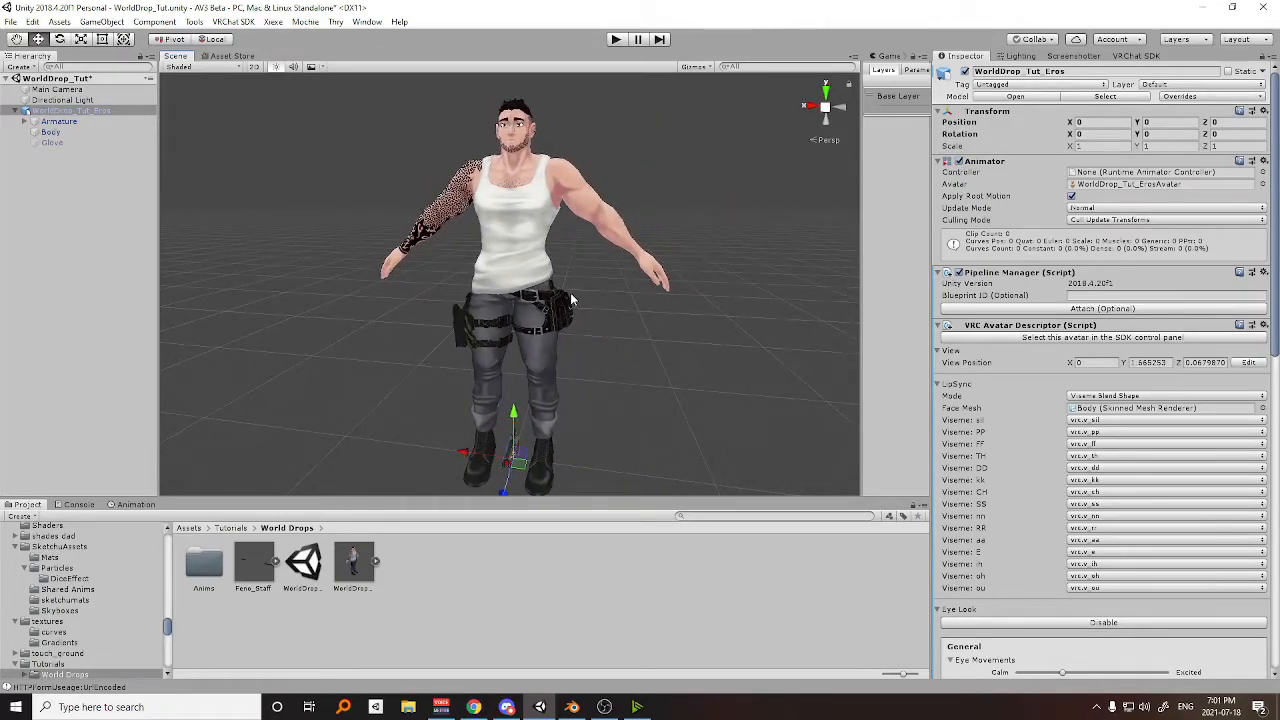
middle_drag(617, 300, 578, 280)
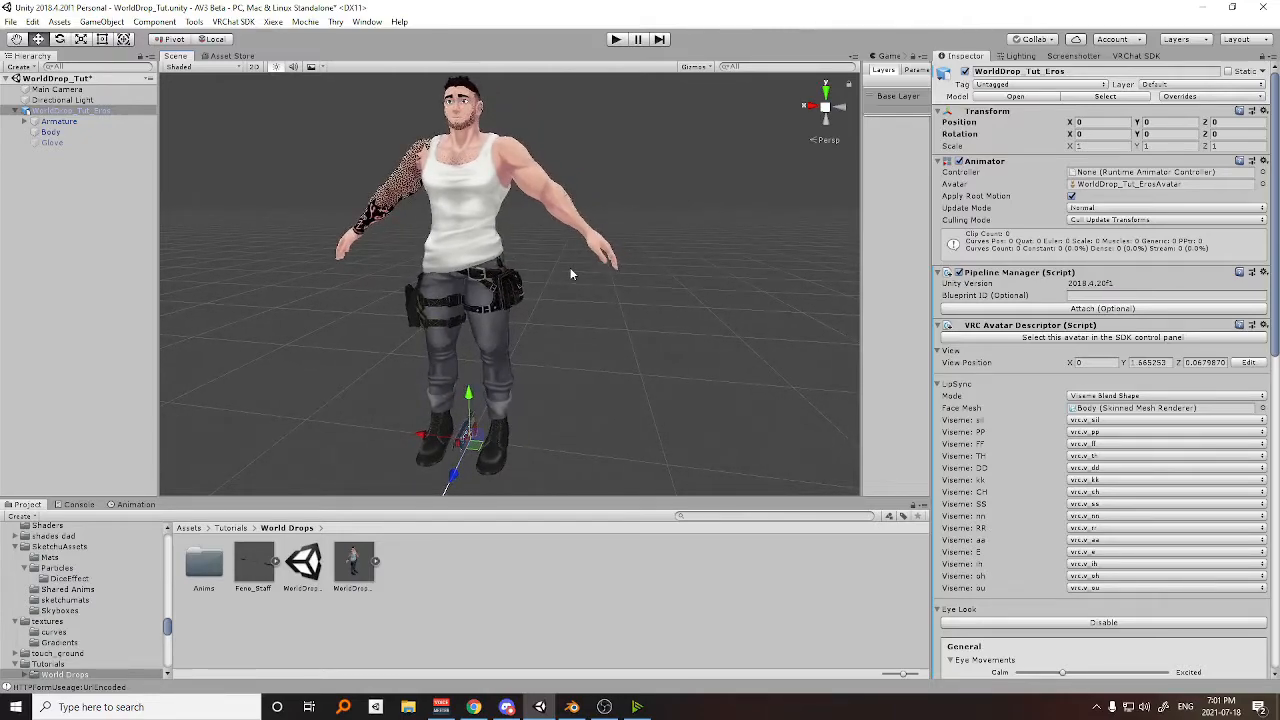
middle_drag(573, 257, 582, 265)
right_drag(545, 255, 593, 267)
middle_drag(593, 267, 629, 268)
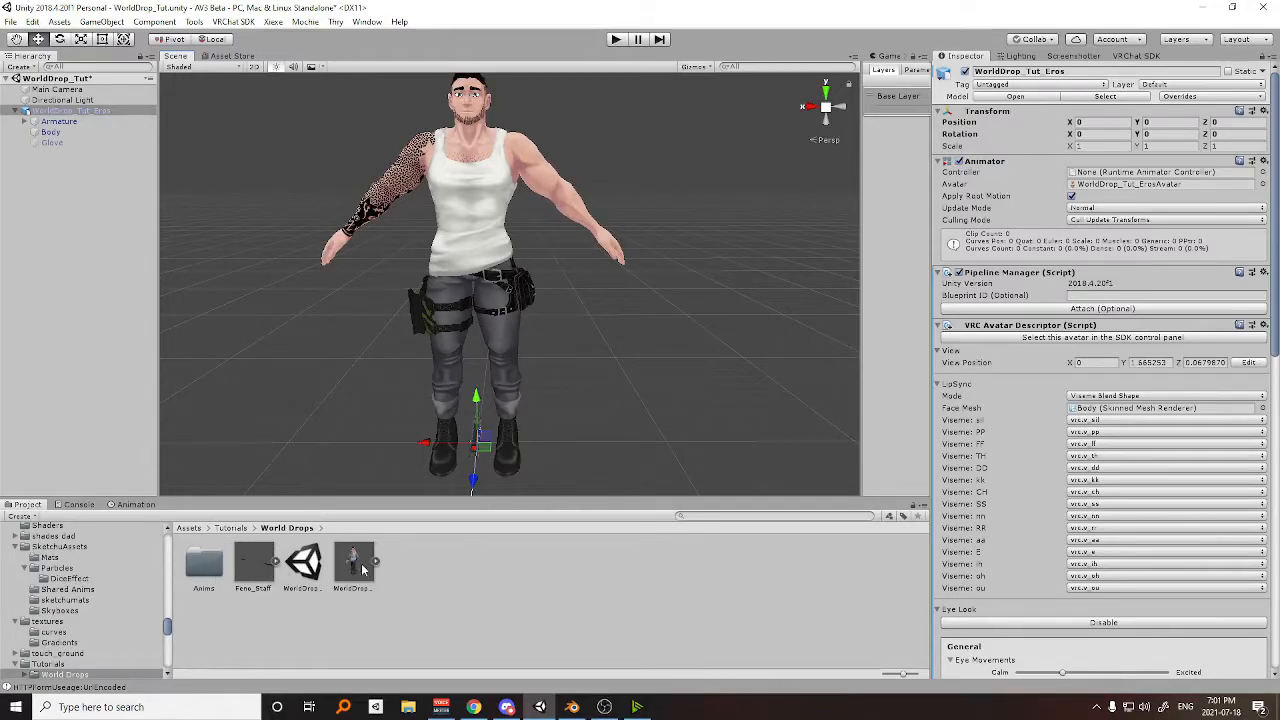
Inspect the Feno_Staff model asset and the Gun_Prop object inside Gun_World under the avatar's Hips bone.
click(255, 566)
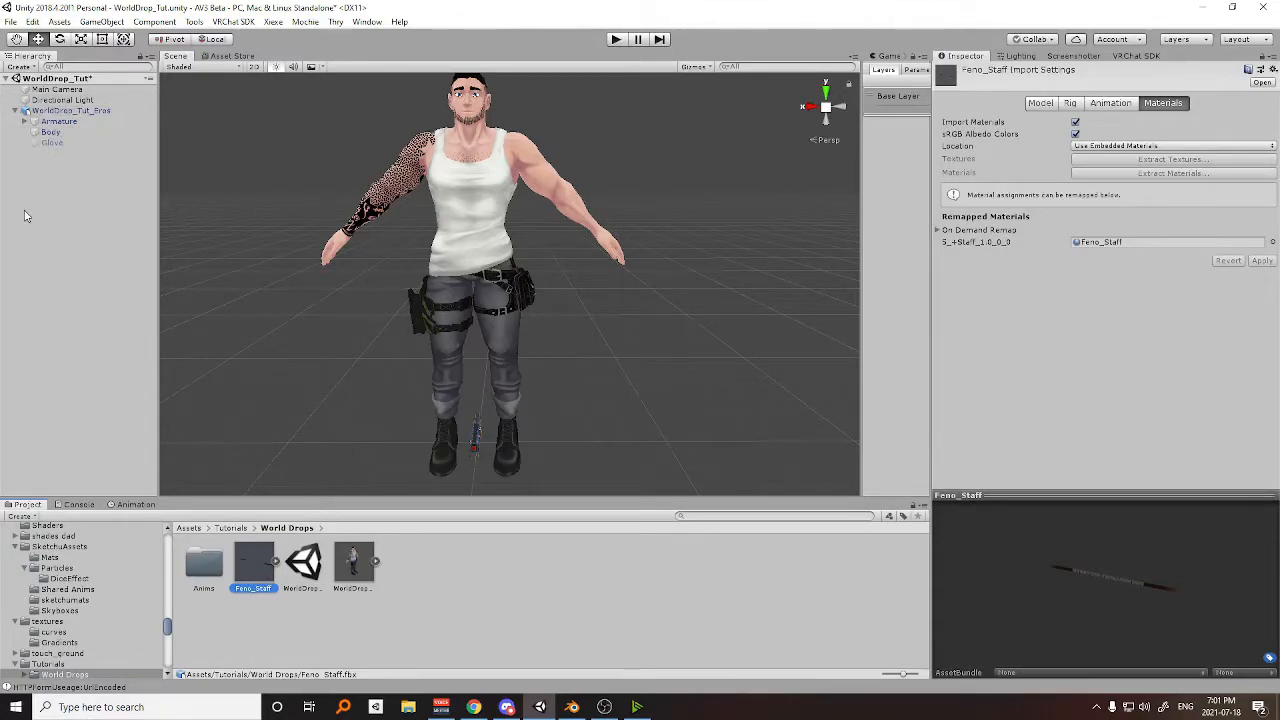
click(24, 121)
click(34, 132)
click(43, 143)
click(85, 153)
middle_drag(514, 355, 530, 258)
scroll(512, 268, up, 8)
alt+drag(444, 327, 410, 292)
key(ctrl+z)
alt+drag(572, 305, 592, 276)
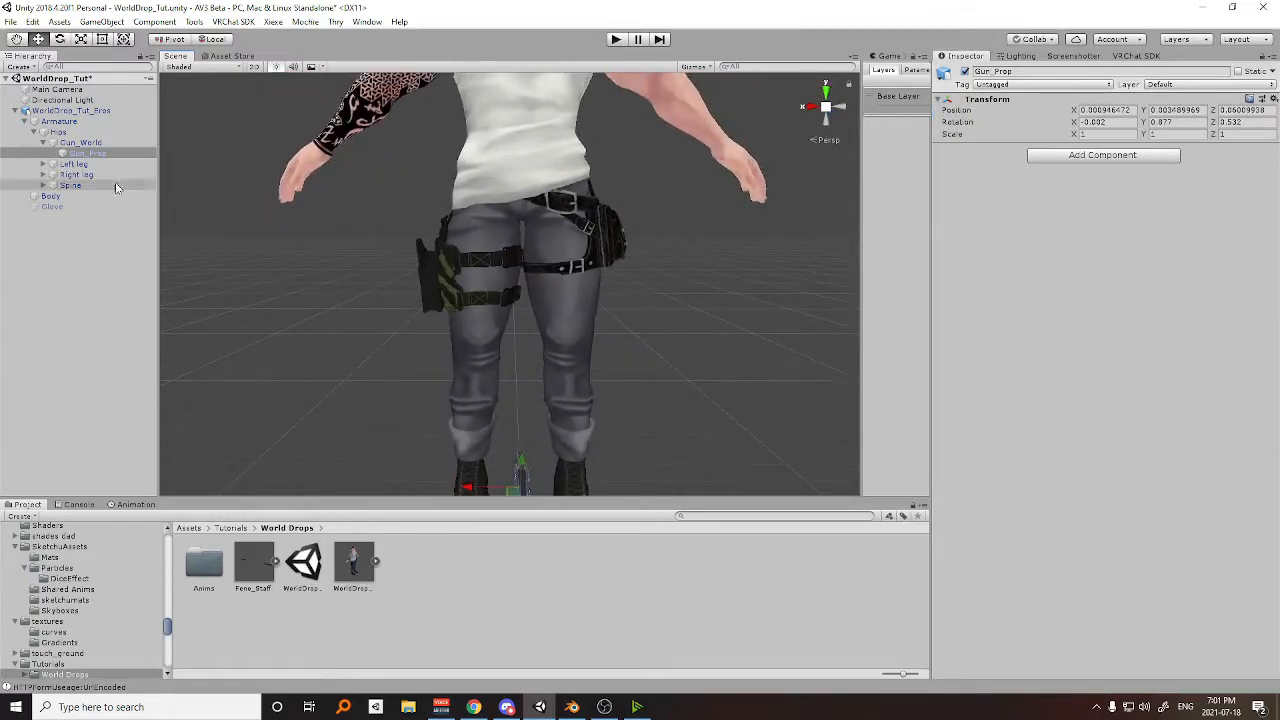
click(43, 143)
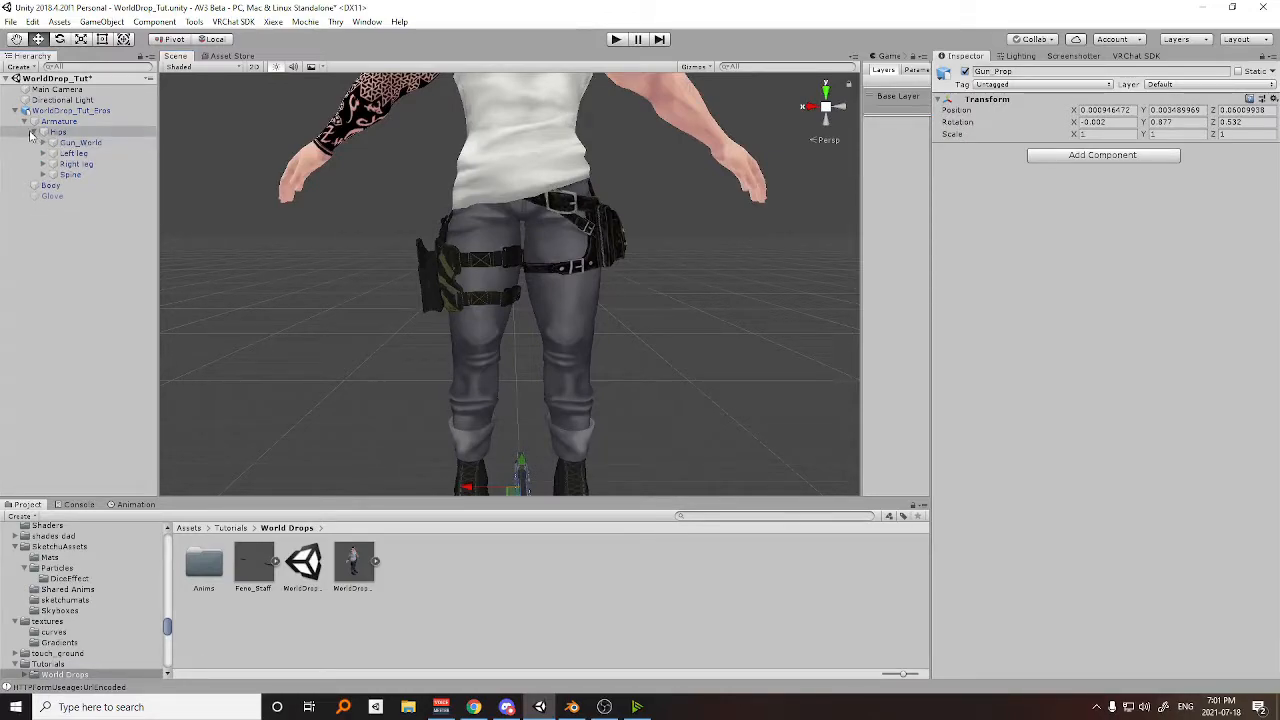
click(33, 133)
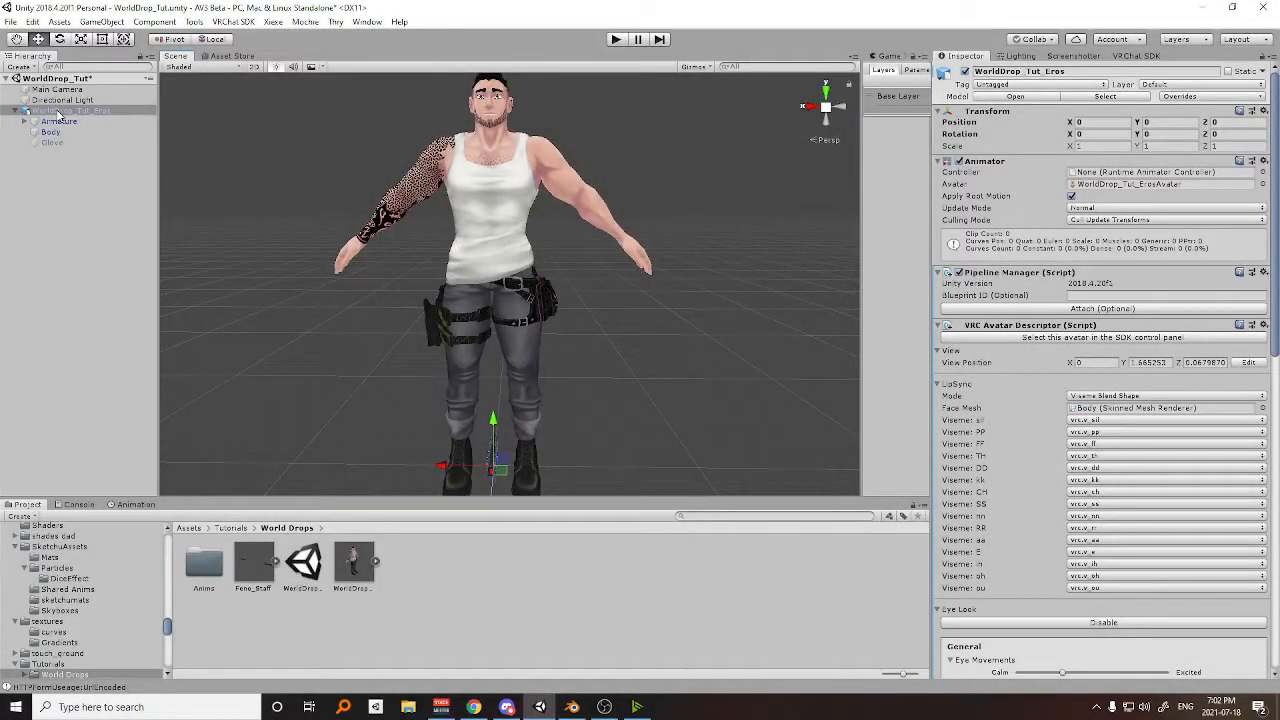
Create an empty child object under the WorldDrop_Tut_Eros avatar and name it World_Target.
right_click(60, 111)
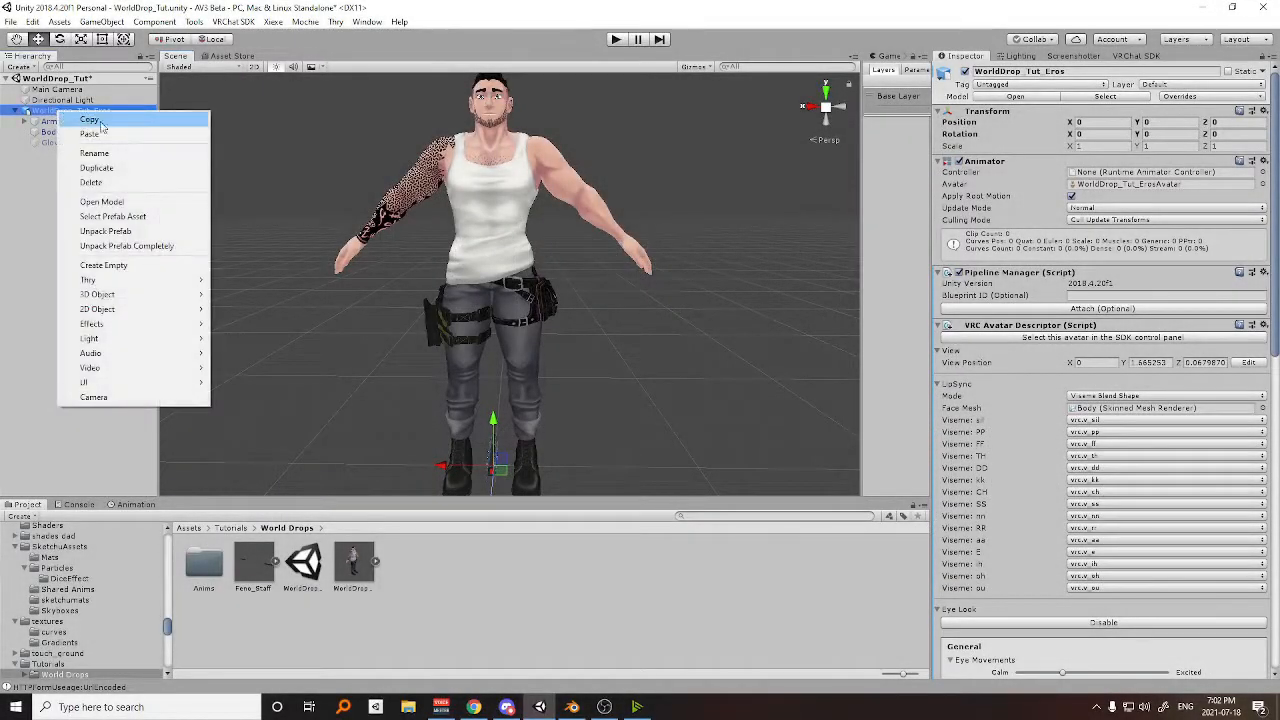
click(127, 265)
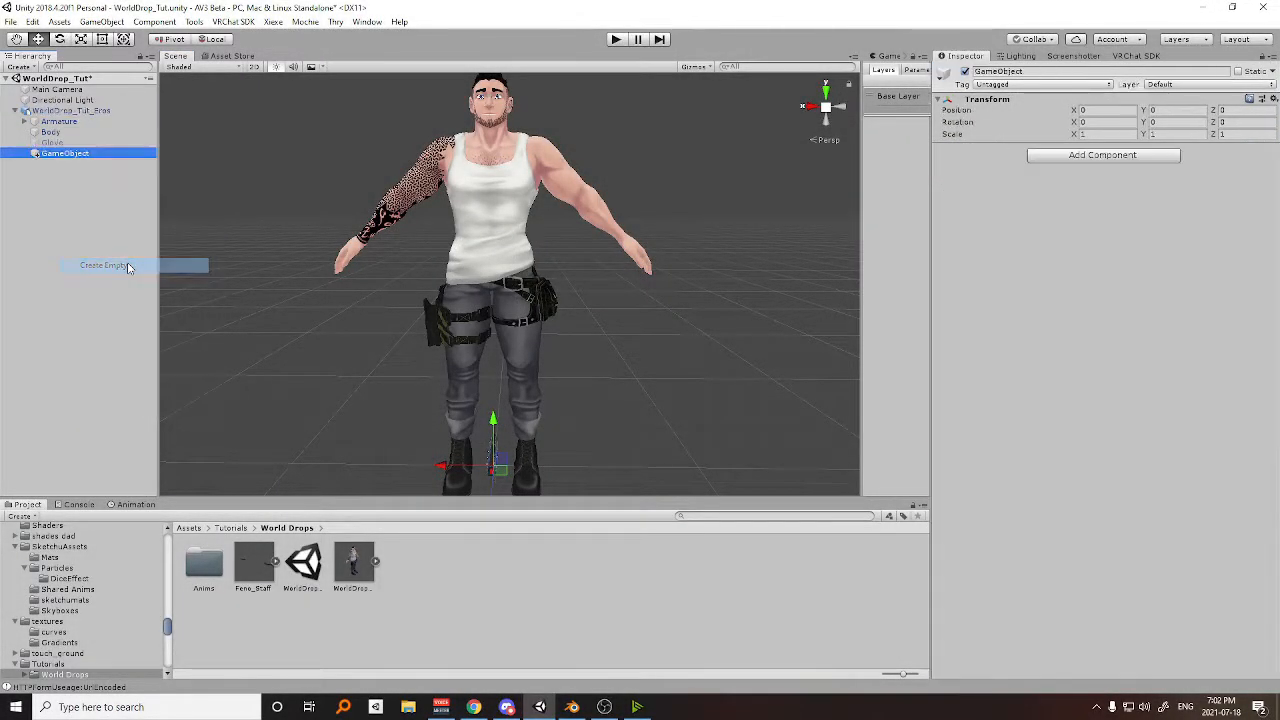
click(60, 155)
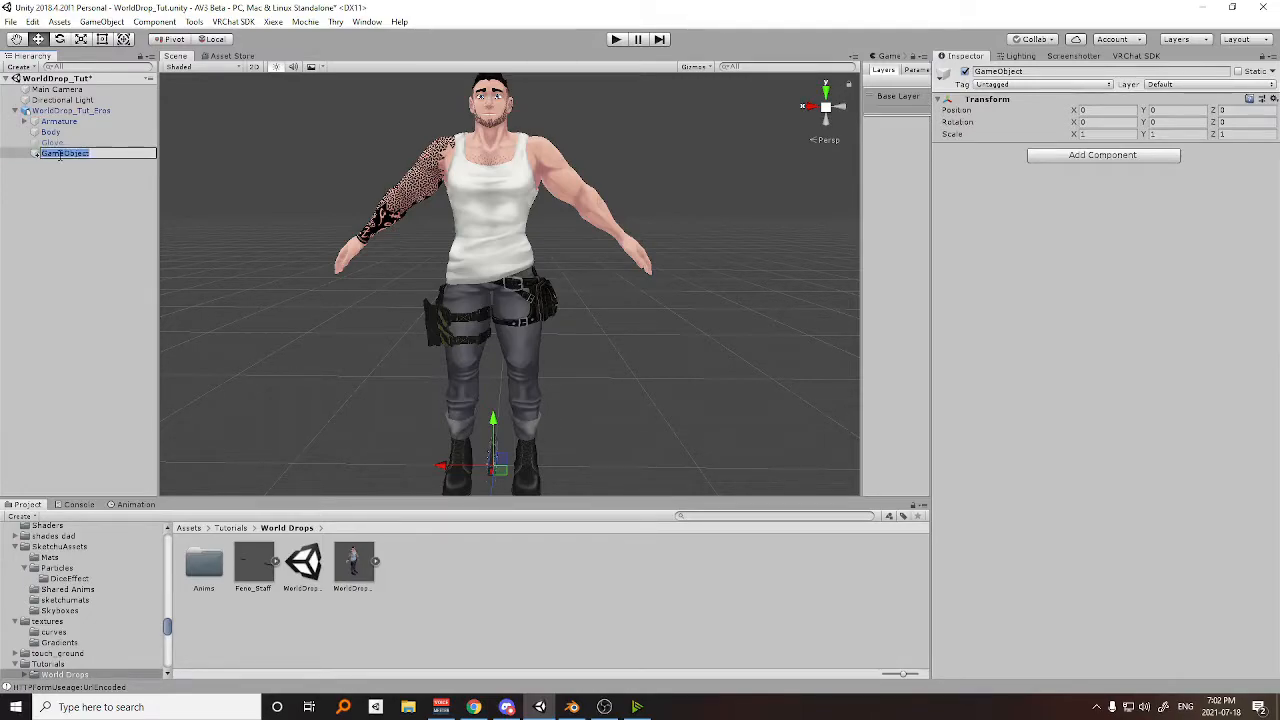
text(World_Targets)
key(Return)
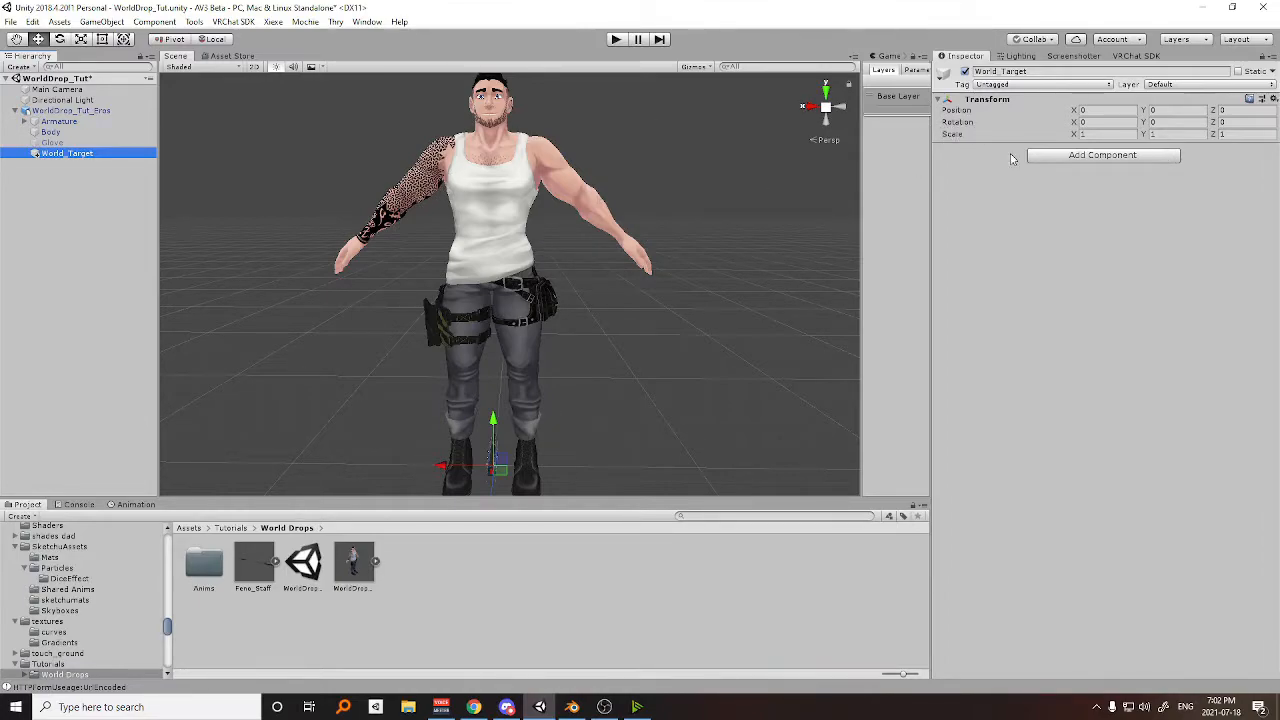
Create a second empty child object under the avatar root and name it Staff_World.
middle_drag(605, 260, 607, 222)
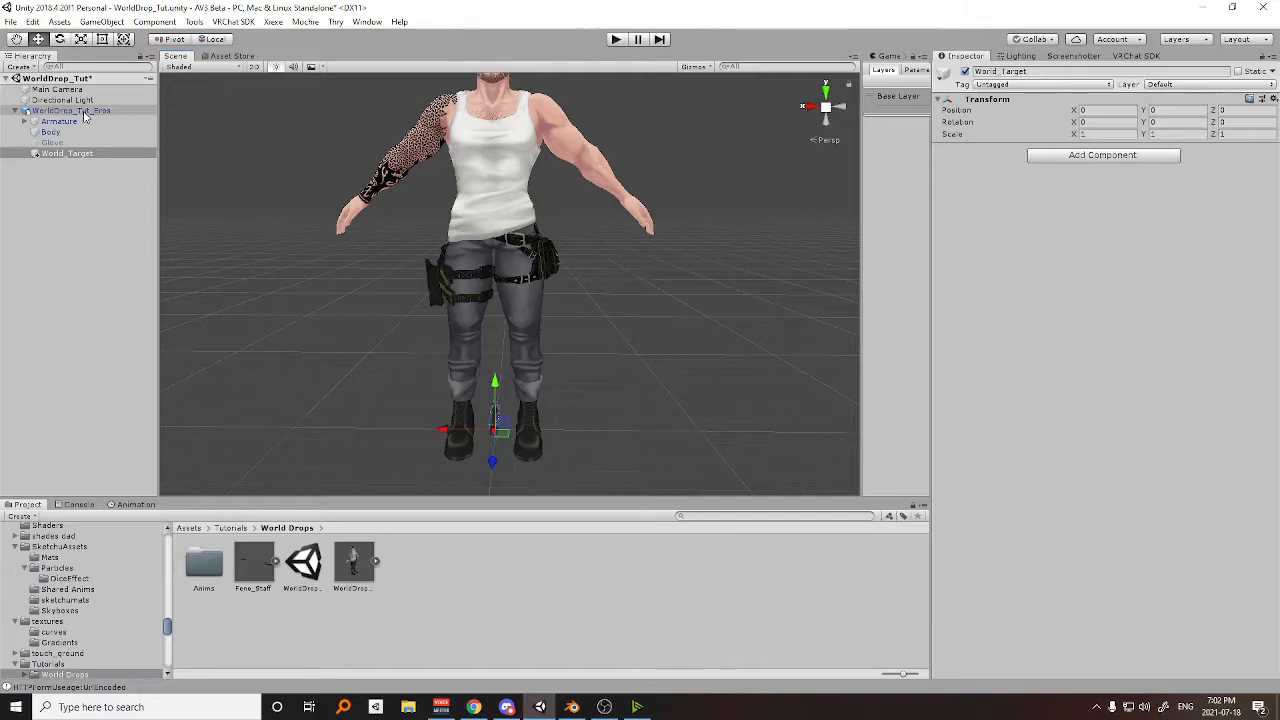
right_click(85, 116)
click(150, 266)
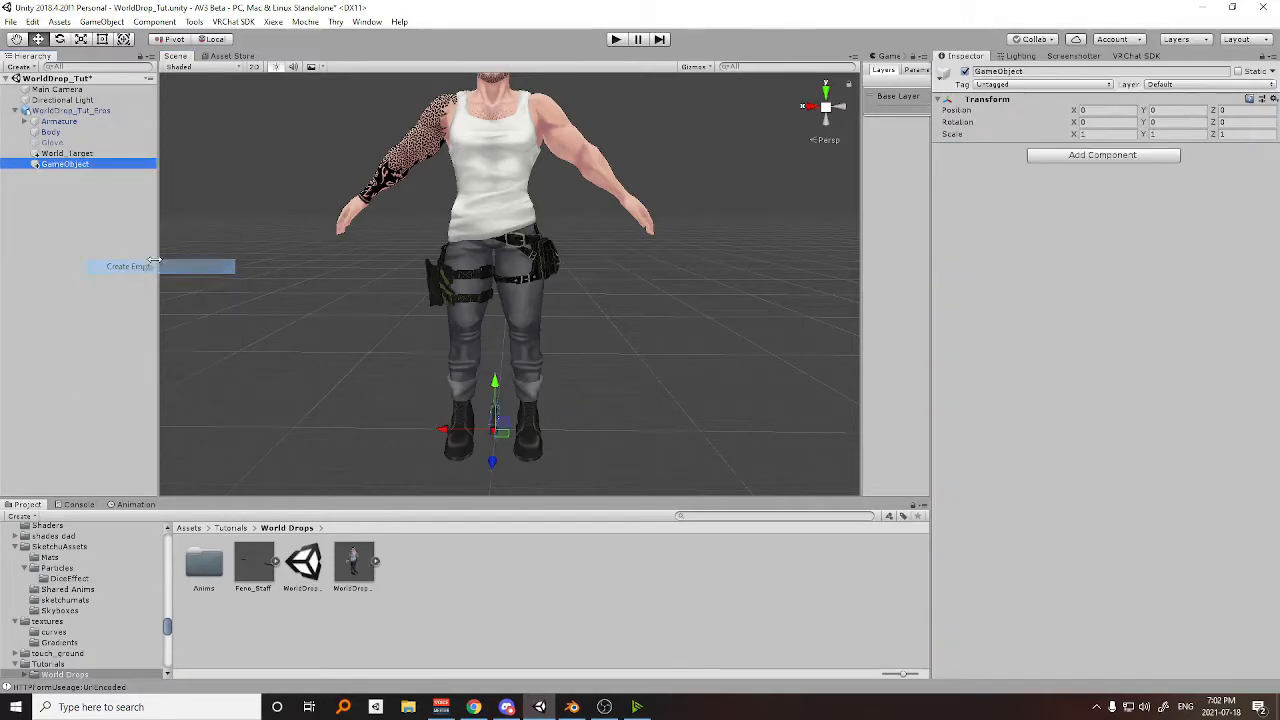
click(66, 164)
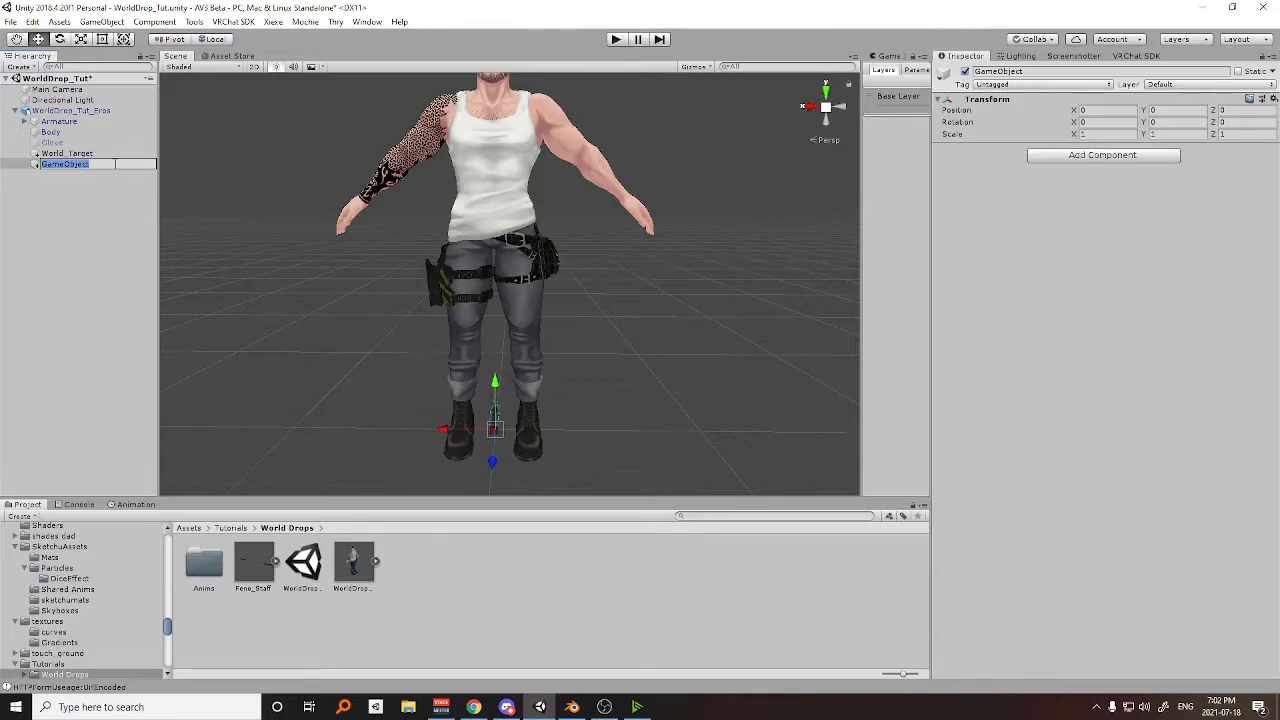
text(Staff_World)
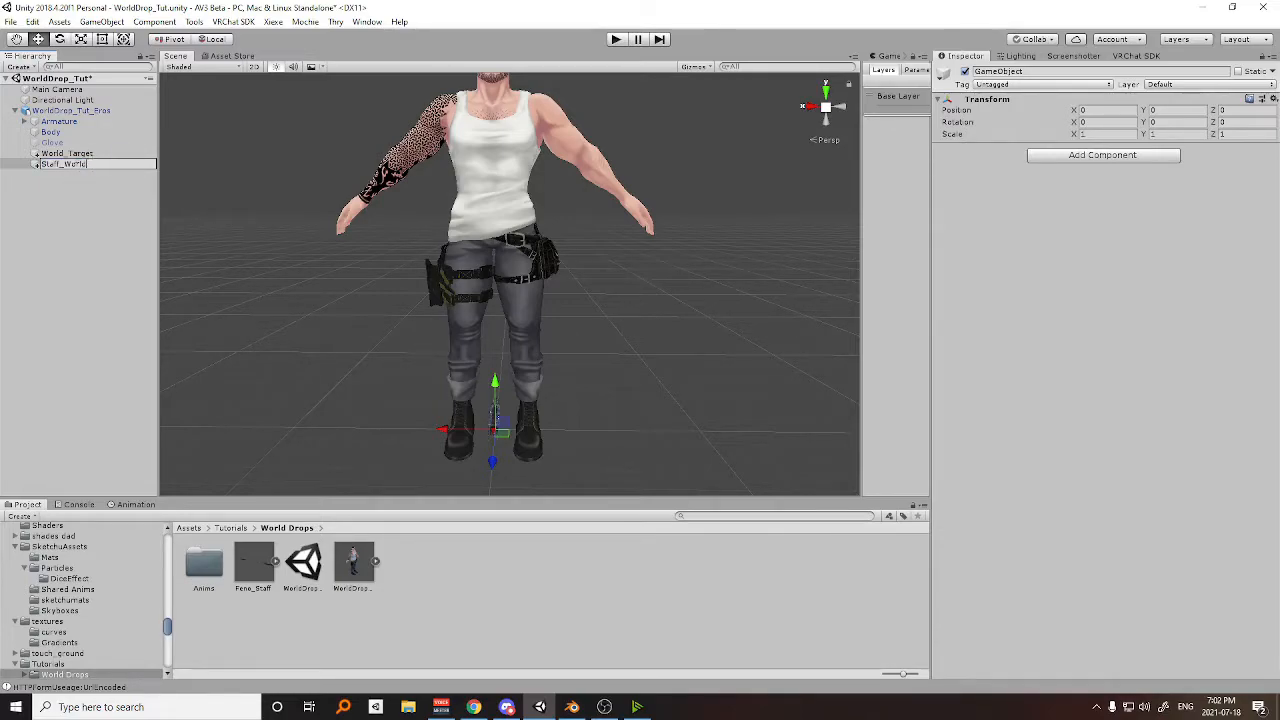
key(Return)
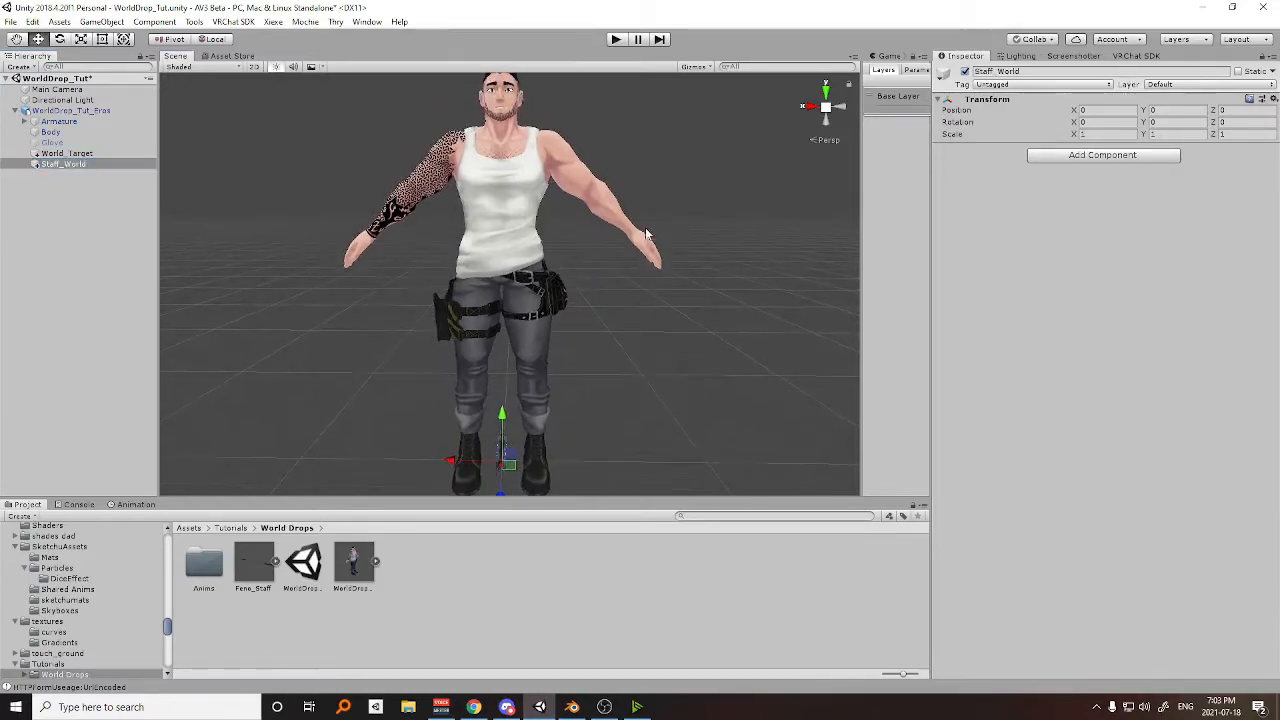
Create an empty child object inside Staff_World and name it Staff_Holder.
right_click(63, 164)
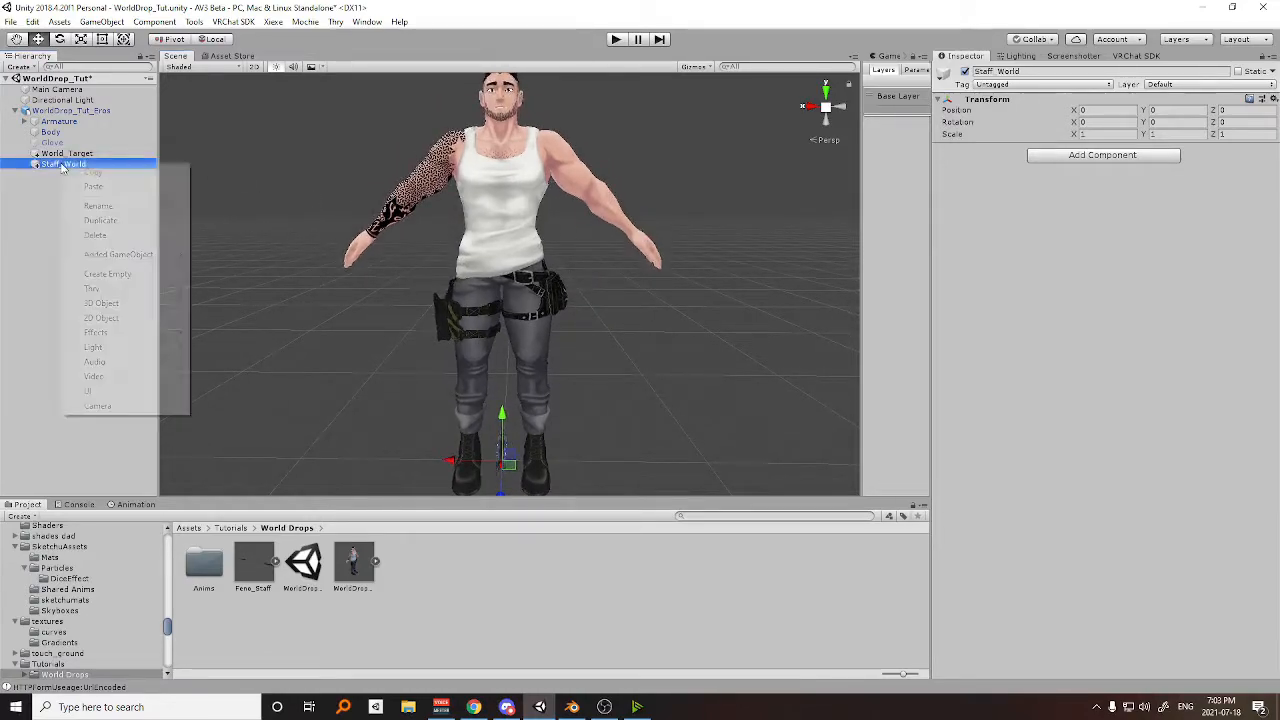
click(140, 273)
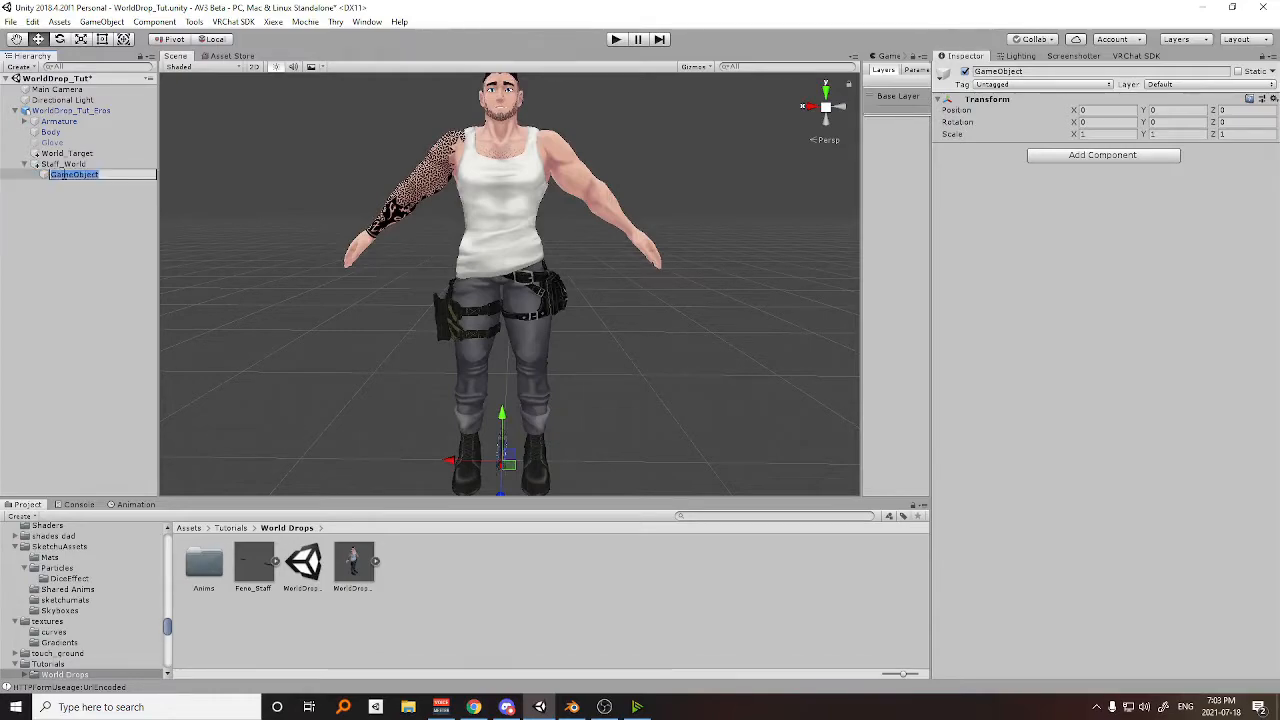
text(Staff_Holder)
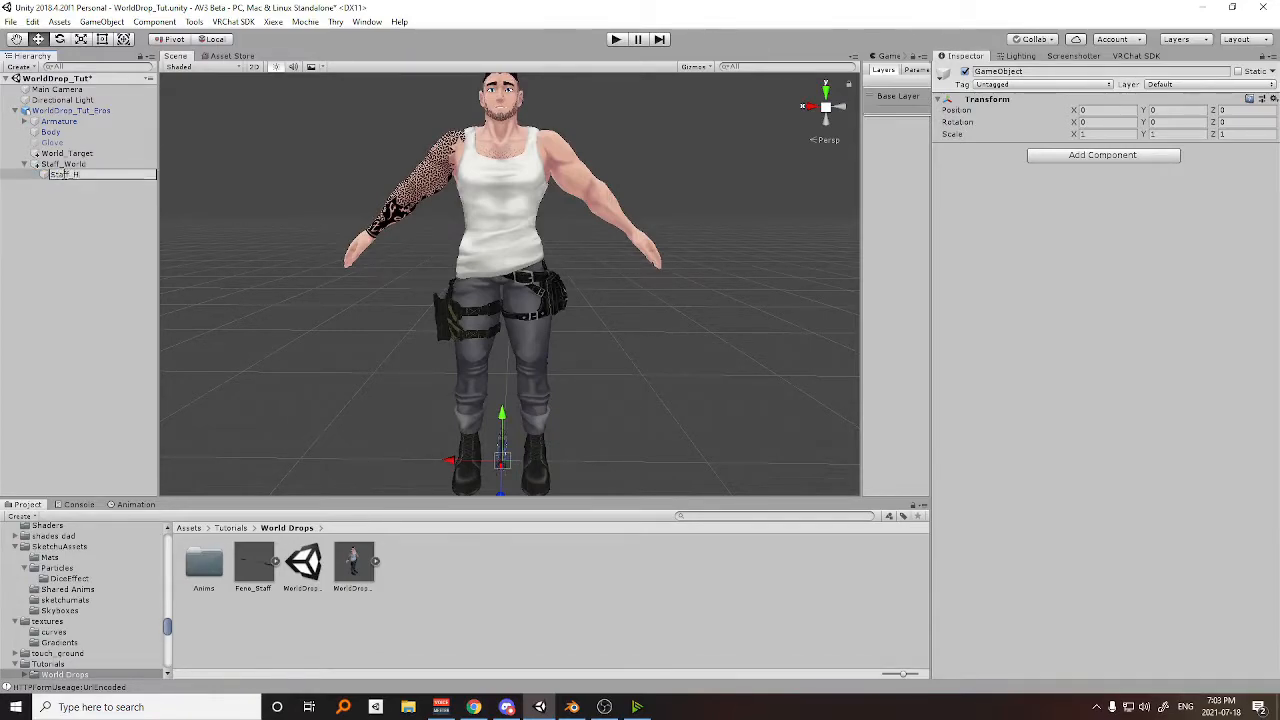
key(Return)
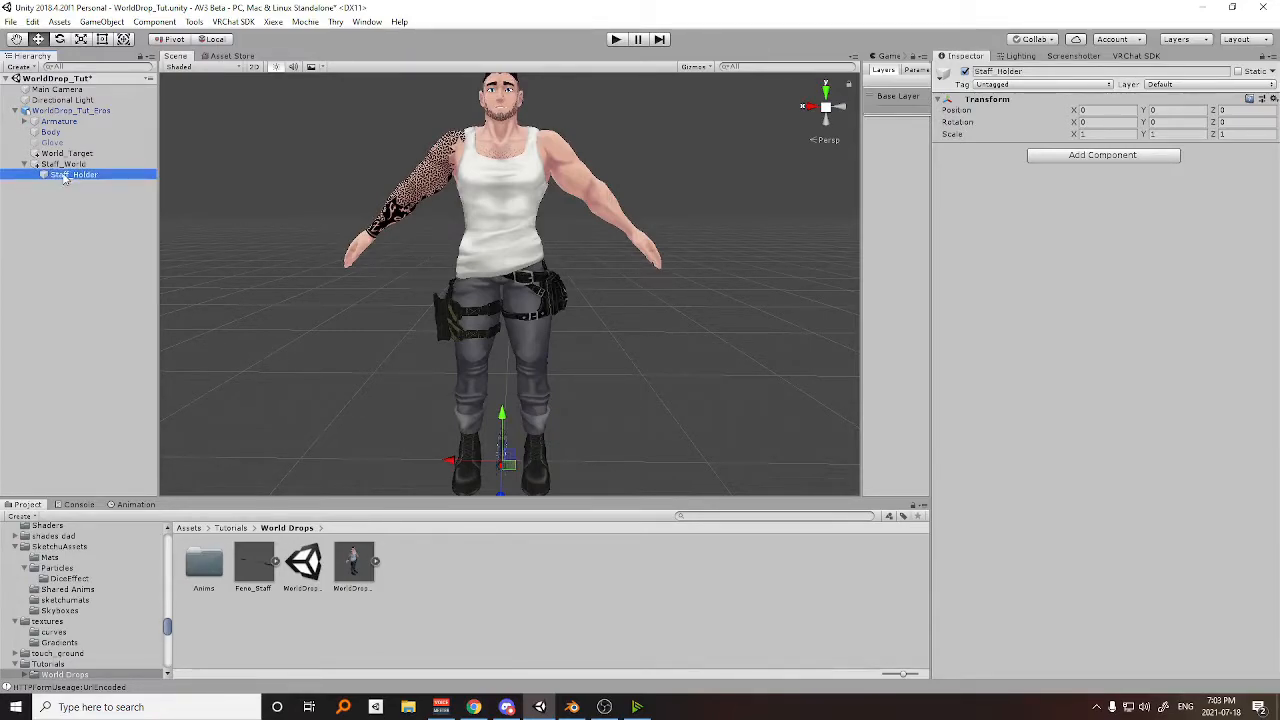
Place the Feno_Staff model from the World Drops folder inside Staff_Holder as its child.
drag(258, 578, 60, 180)
scroll(600, 321, down, 5)
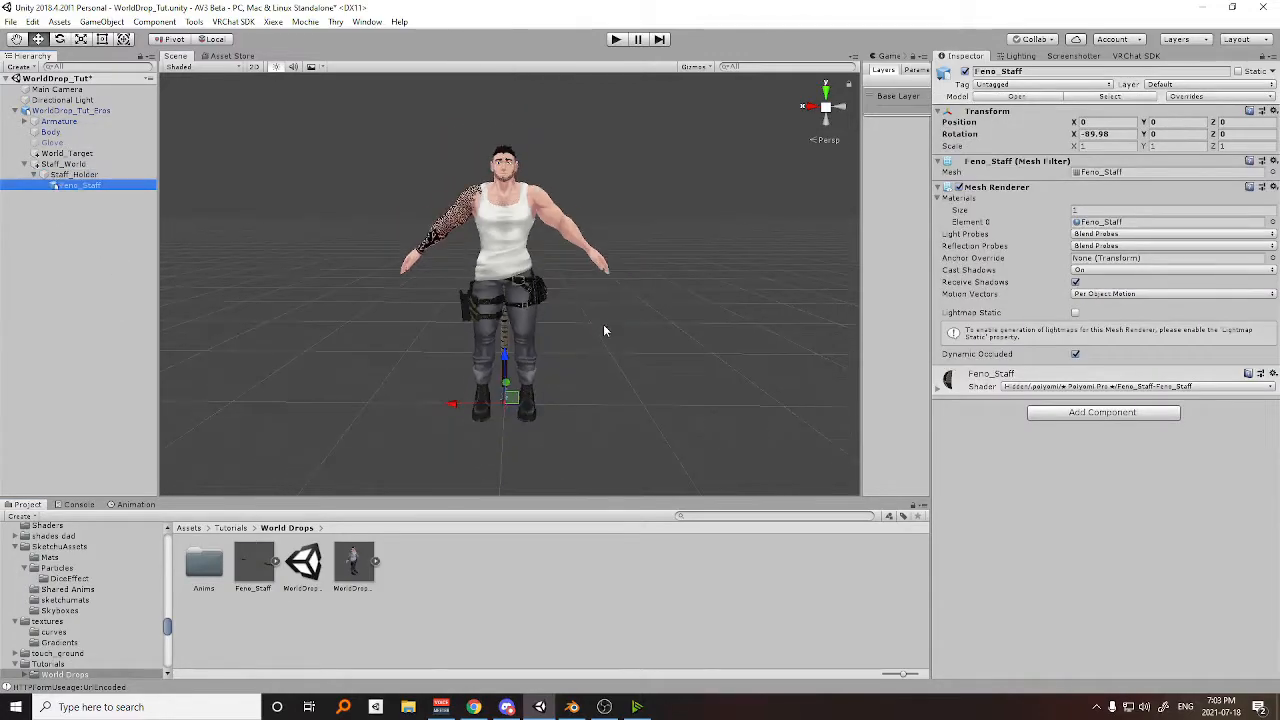
scroll(560, 262, up, 2)
middle_drag(544, 257, 597, 267)
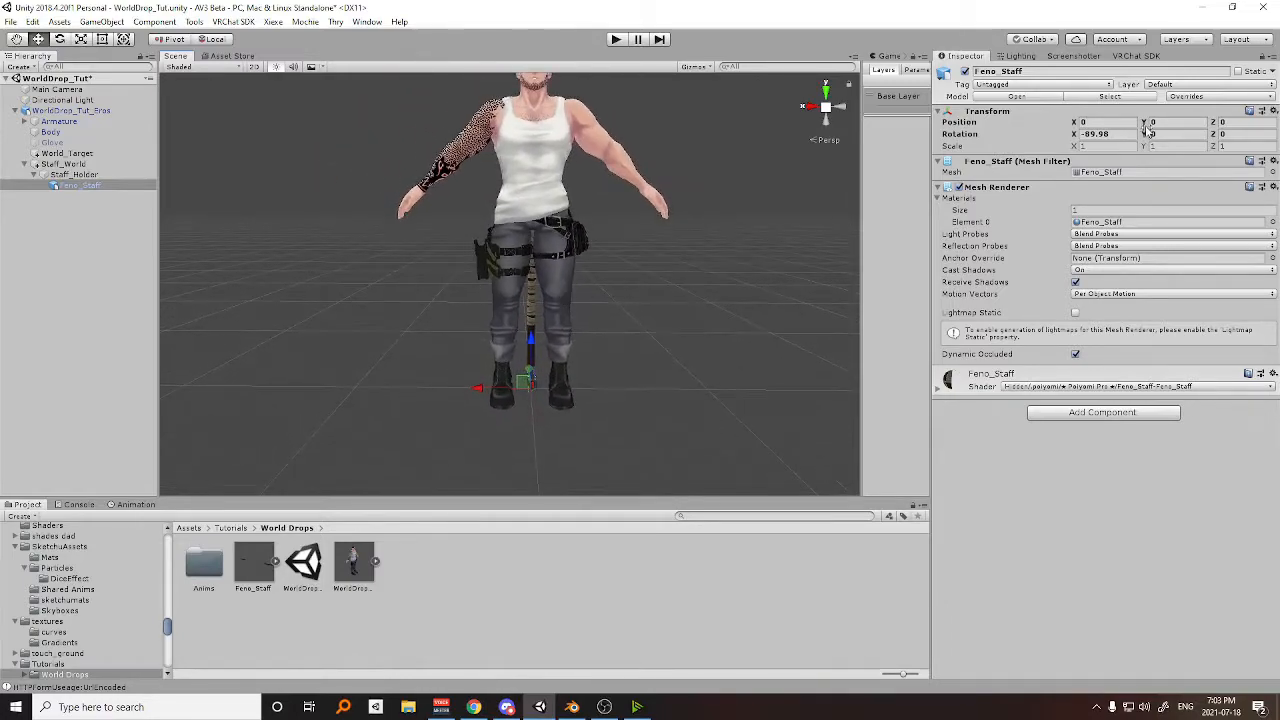
Add a Position Constraint and a Rotation Constraint component to Staff_World.
click(58, 165)
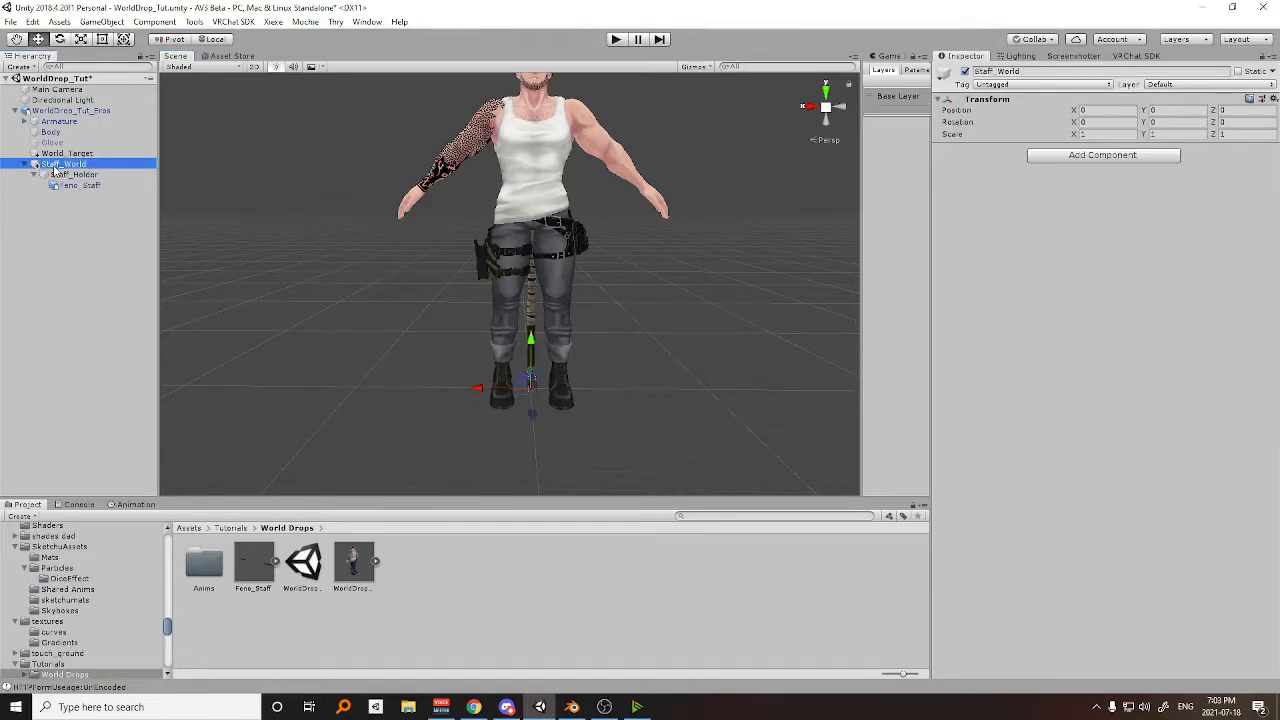
click(1097, 158)
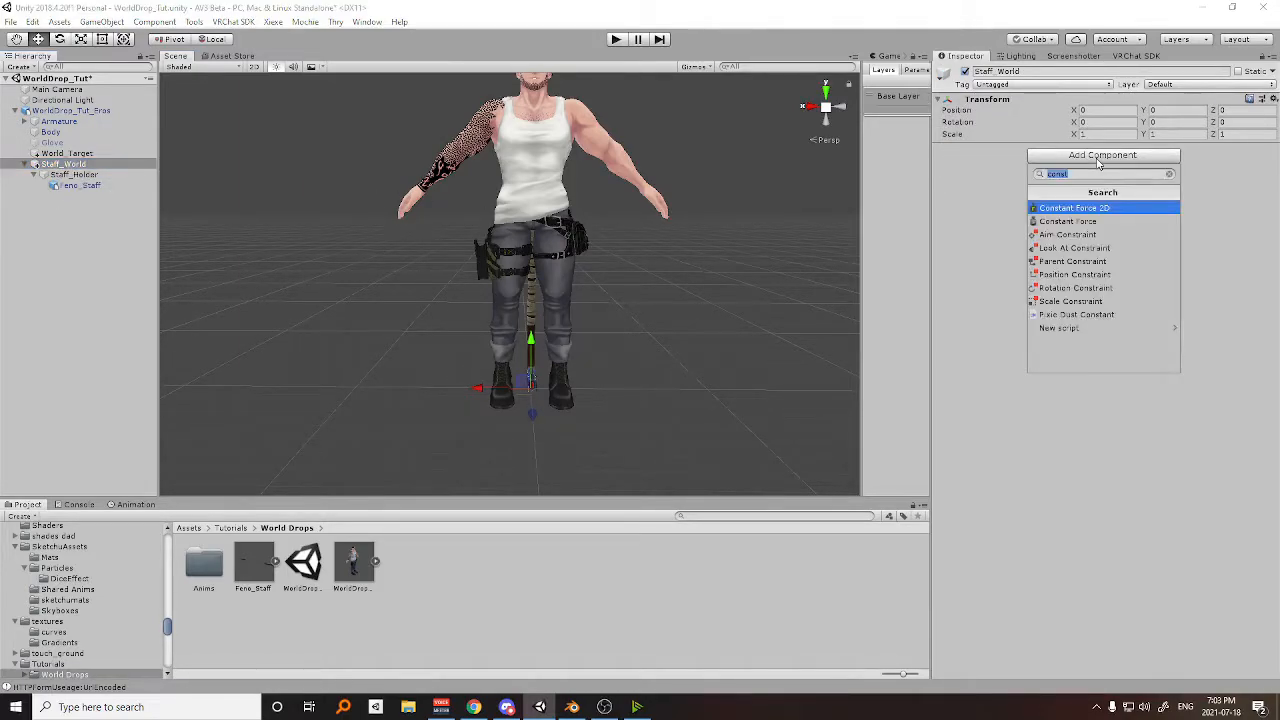
click(1092, 275)
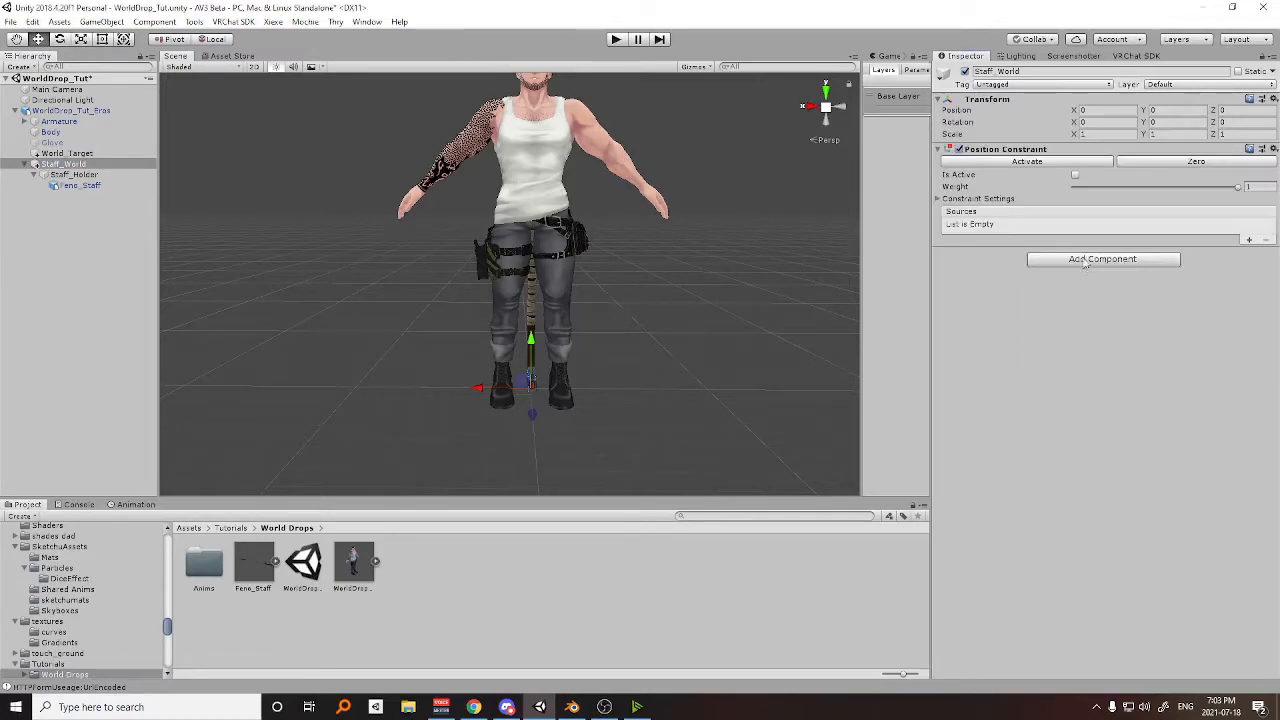
click(1088, 265)
click(1087, 393)
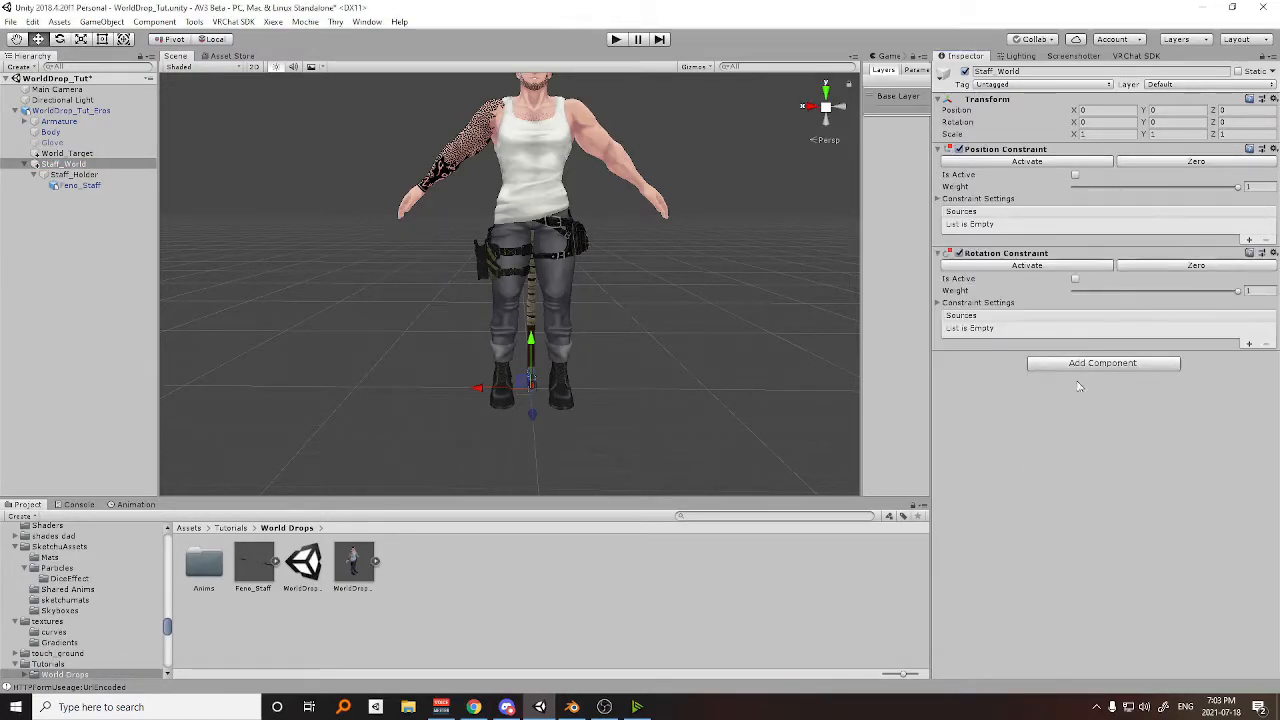
Expand the constraint settings of both Staff_World constraints and enable Lock on each.
middle_drag(704, 251, 632, 272)
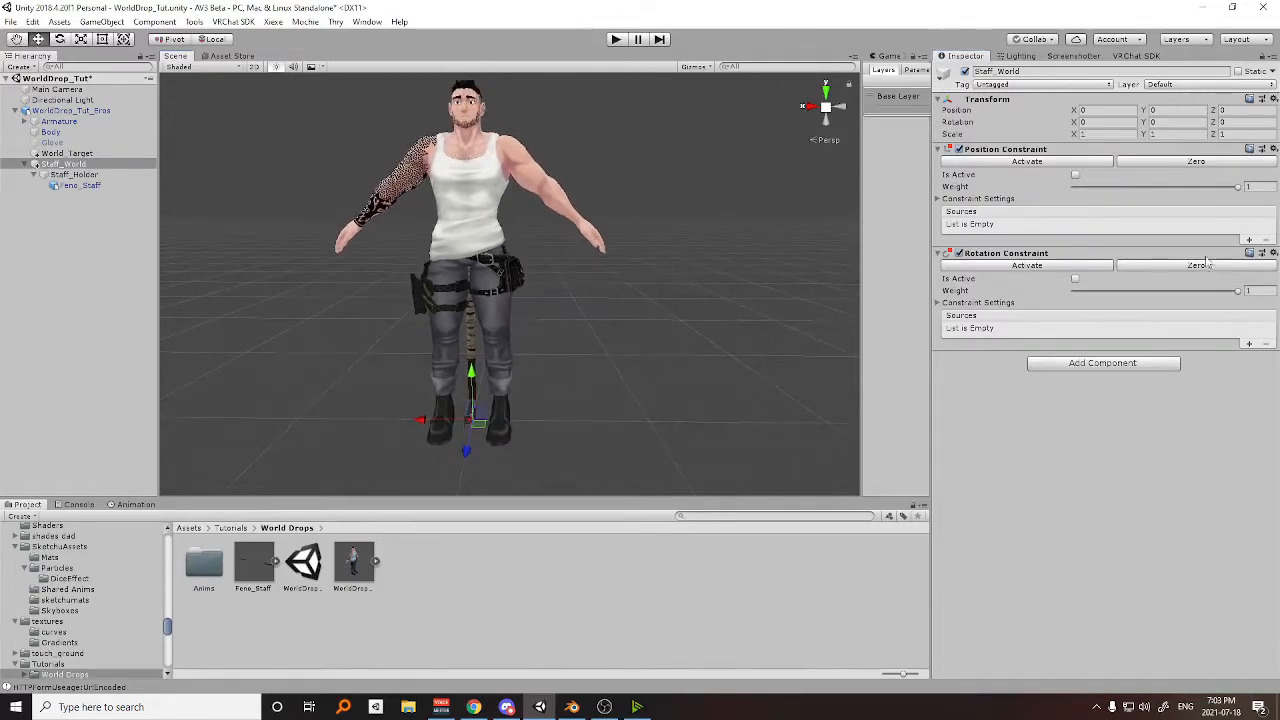
click(941, 199)
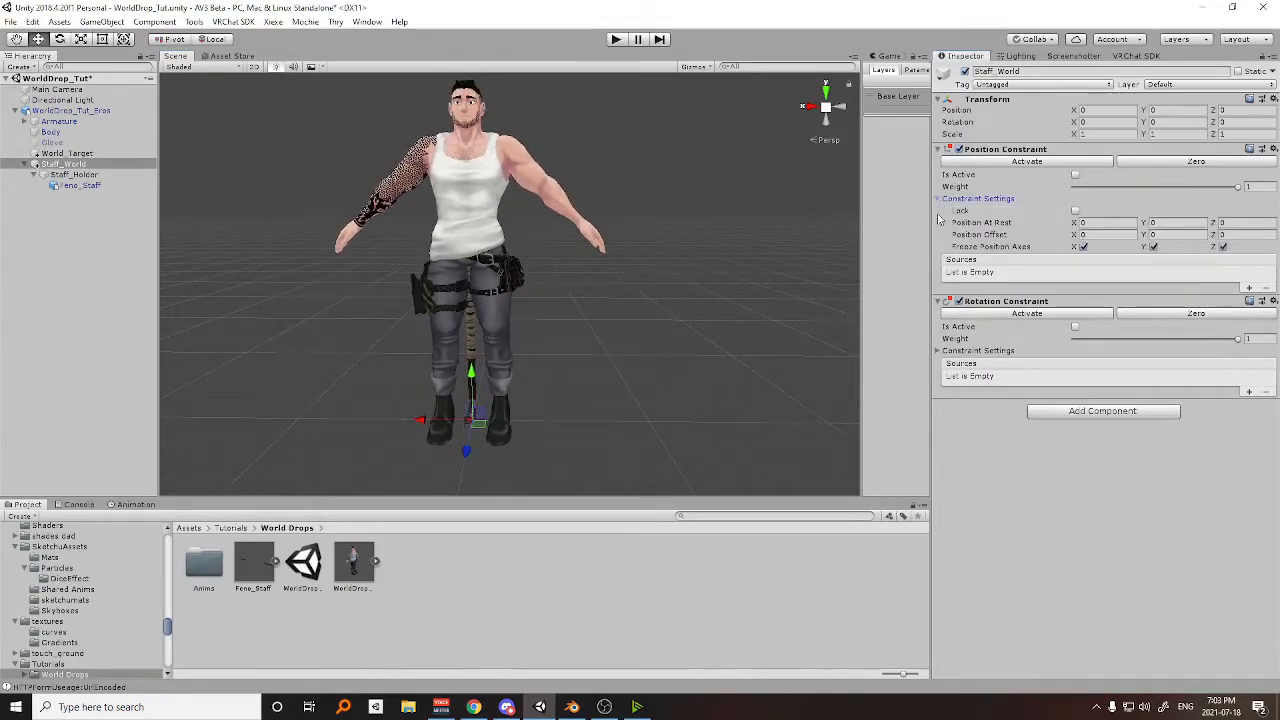
click(945, 351)
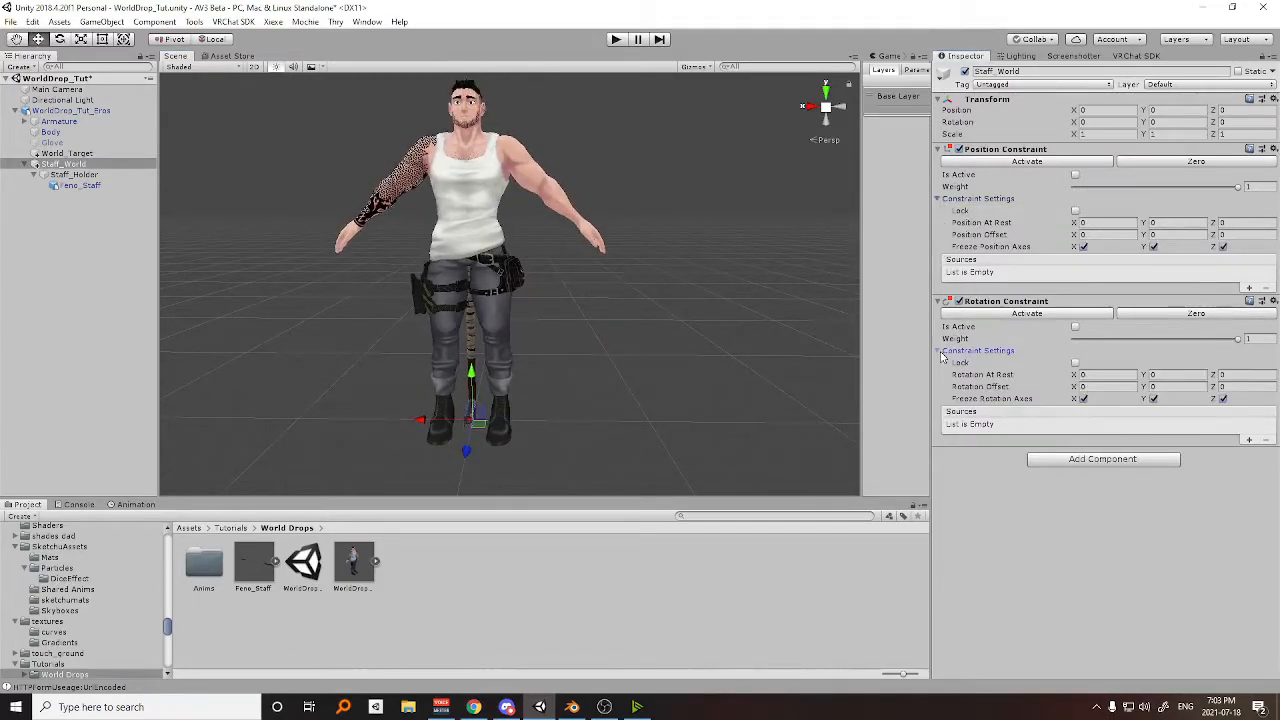
click(1075, 211)
click(1075, 362)
Add one source to each of the Position and Rotation Constraints and assign World_Target to both.
middle_drag(637, 355, 667, 310)
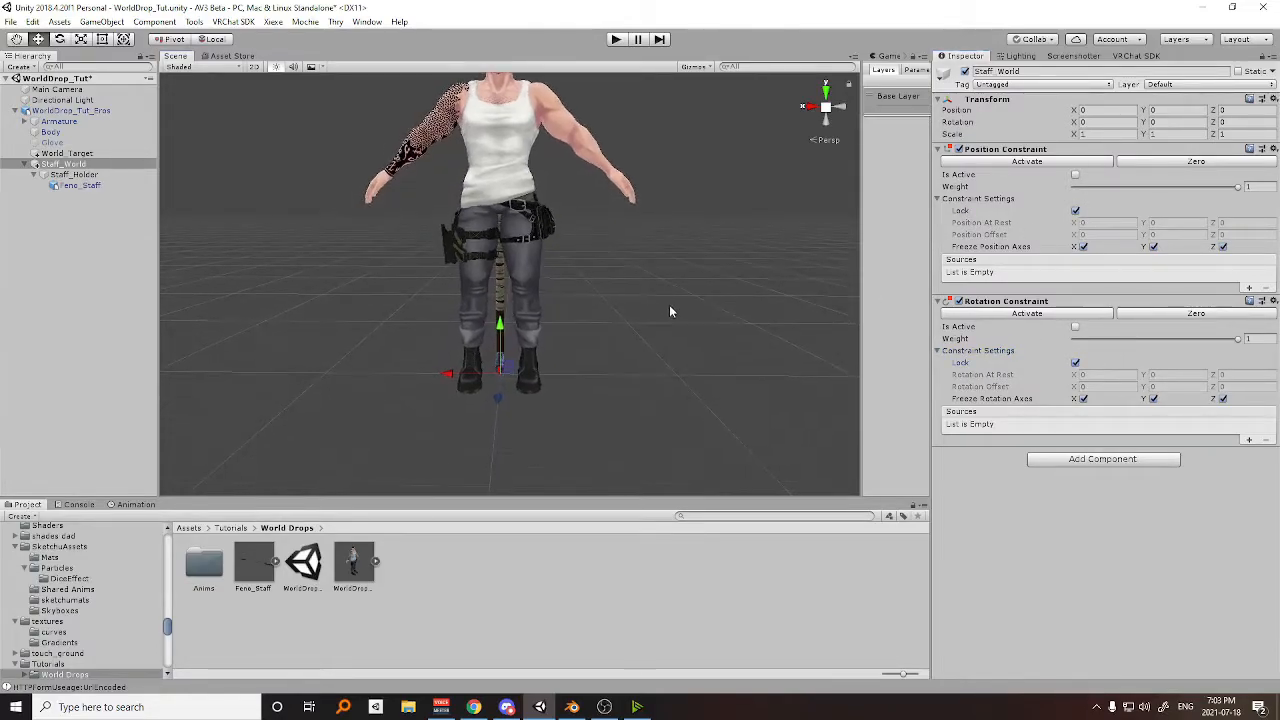
middle_drag(579, 333, 557, 363)
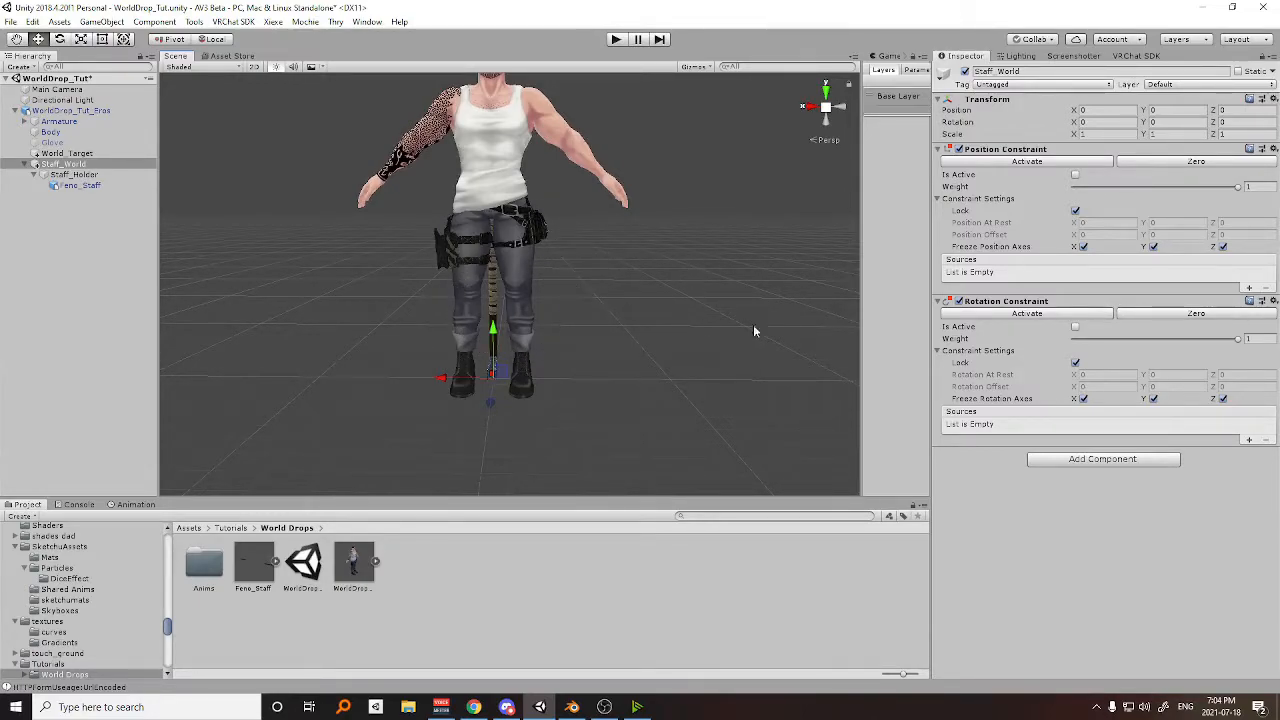
click(1248, 288)
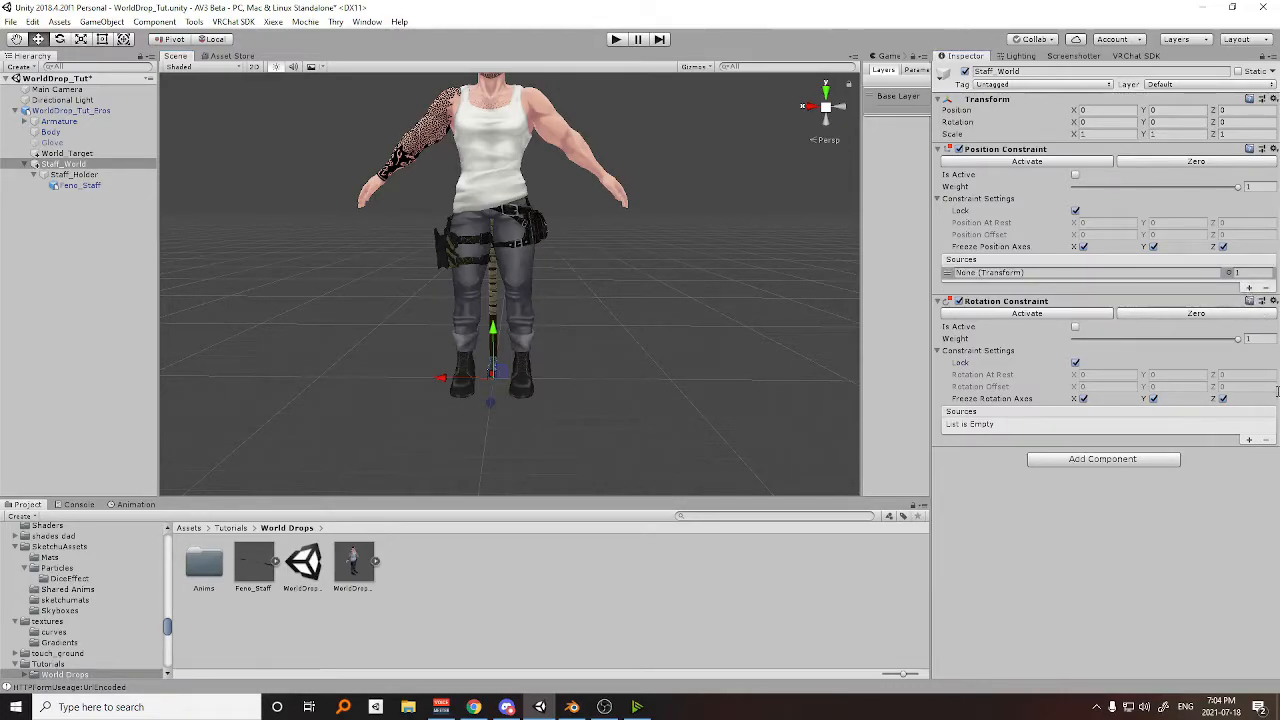
click(1249, 440)
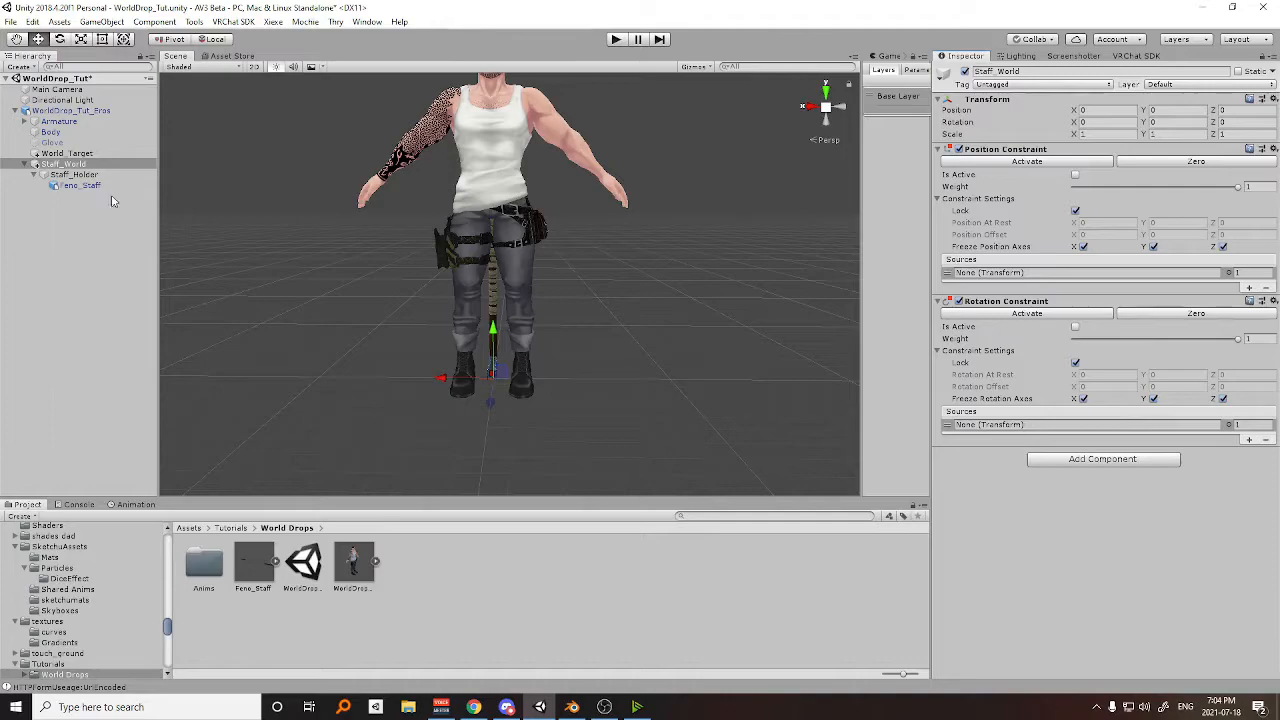
drag(57, 155, 1045, 433)
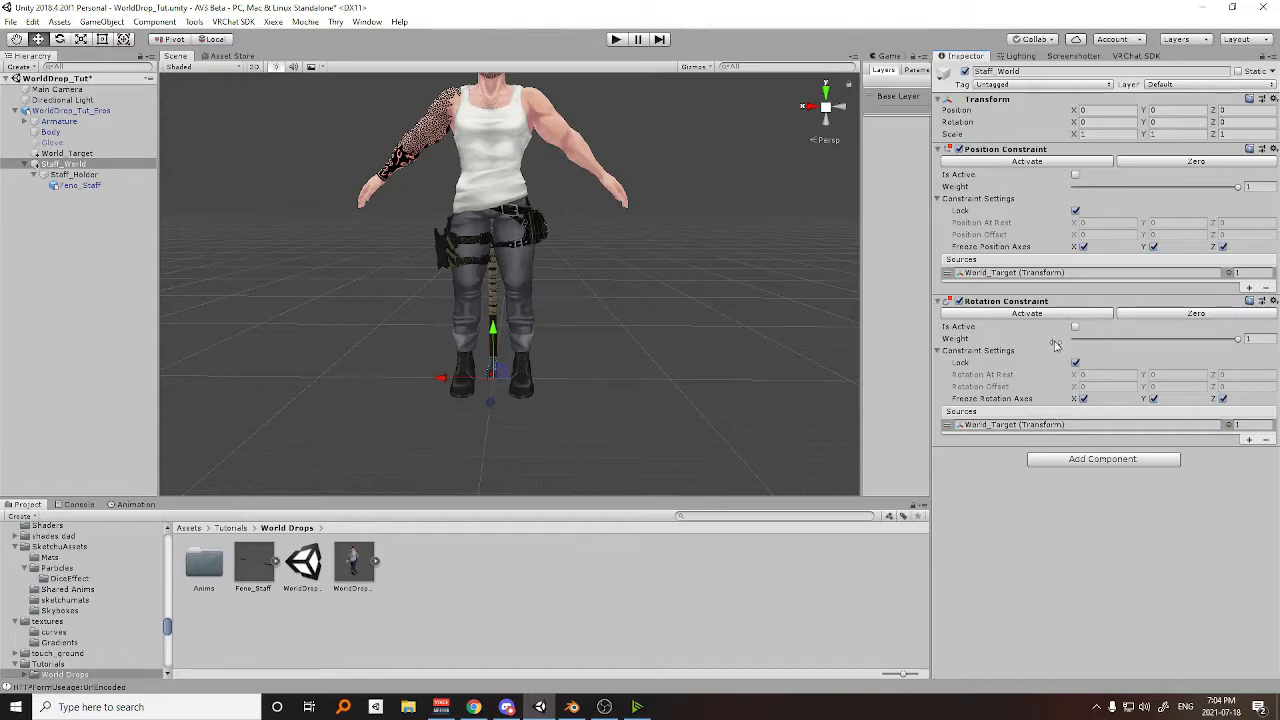
Enable Is Active on both Staff_World constraints and set the Position Constraint's weight to 0.5.
click(1075, 176)
click(1075, 327)
click(1258, 187)
text(0.5)
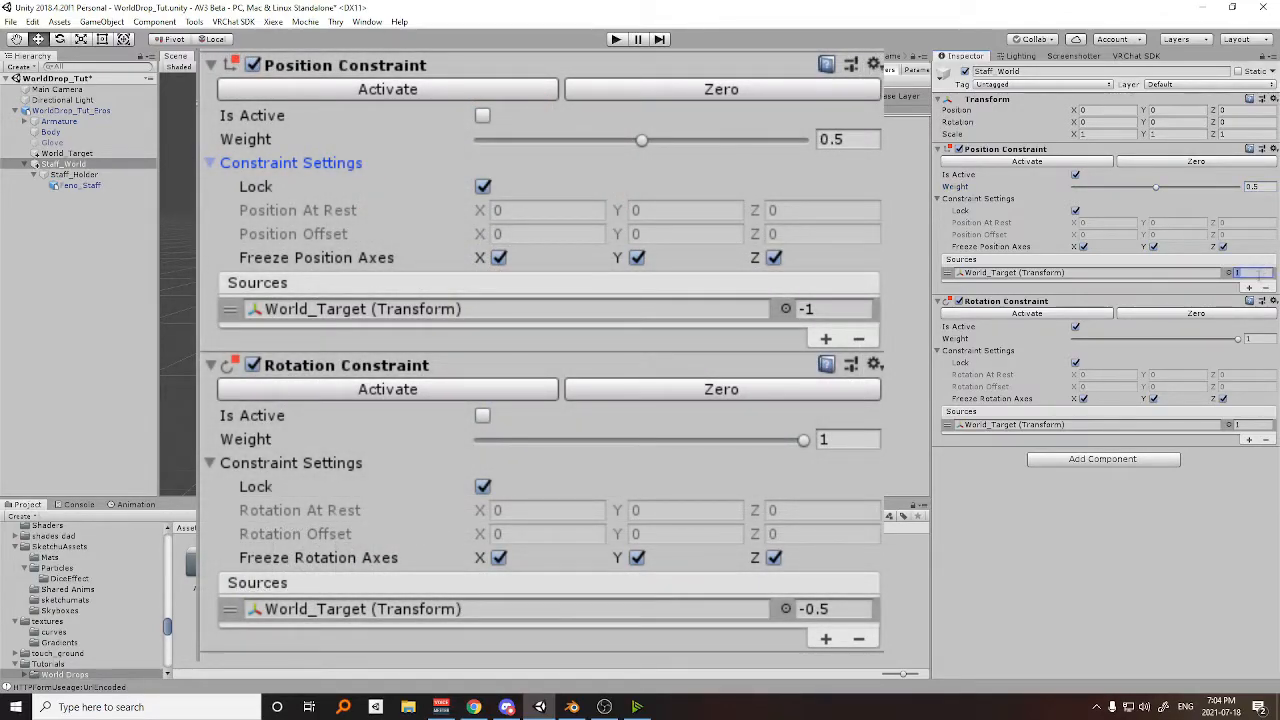
Set the World_Target source weight to -1 in Staff_World's Position Constraint and to -0.5 in its Rotation Constraint.
click(1255, 272)
click(1246, 425)
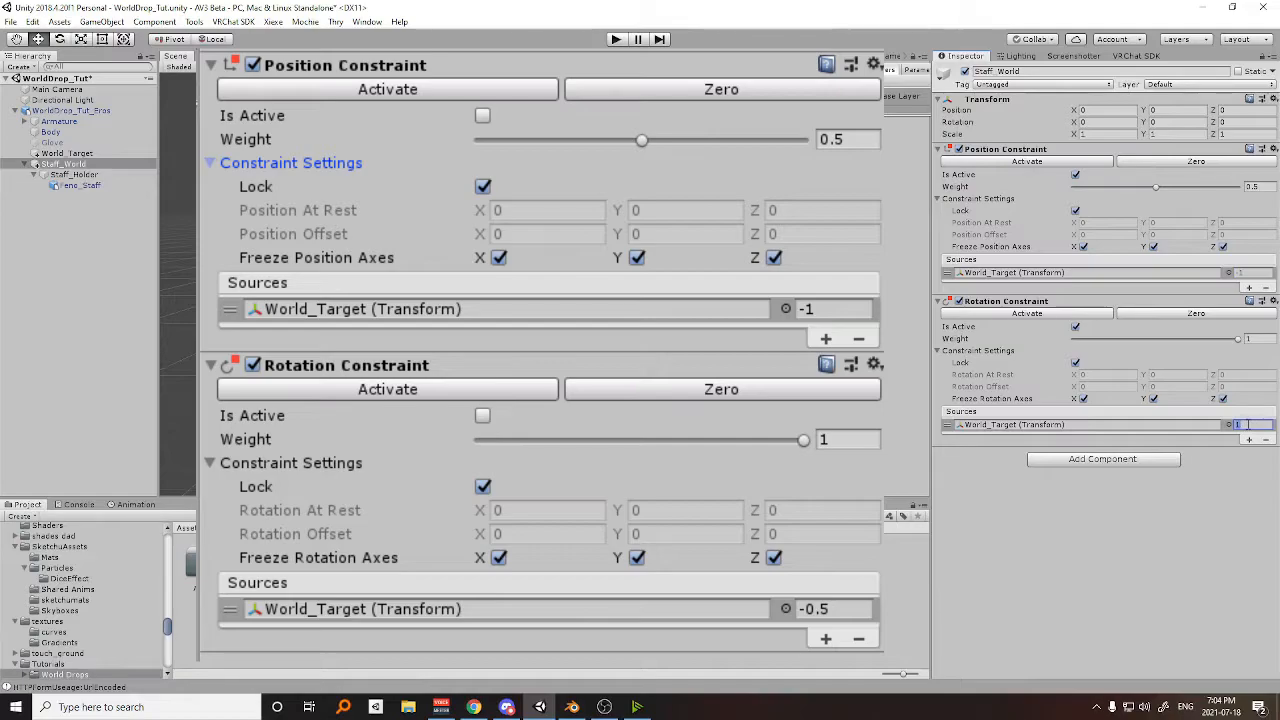
text(-0.5)
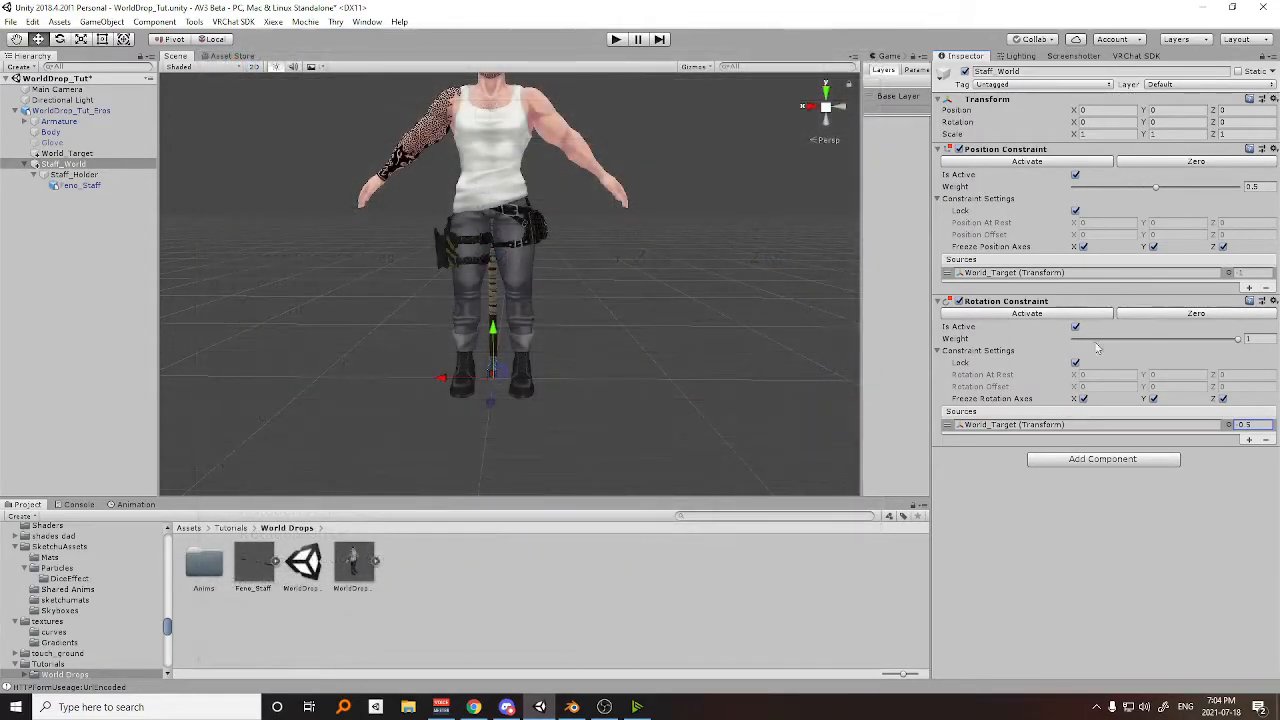
Add a Parent Constraint to Staff_Holder, enable Lock in its constraint settings, and add an empty source slot.
click(81, 178)
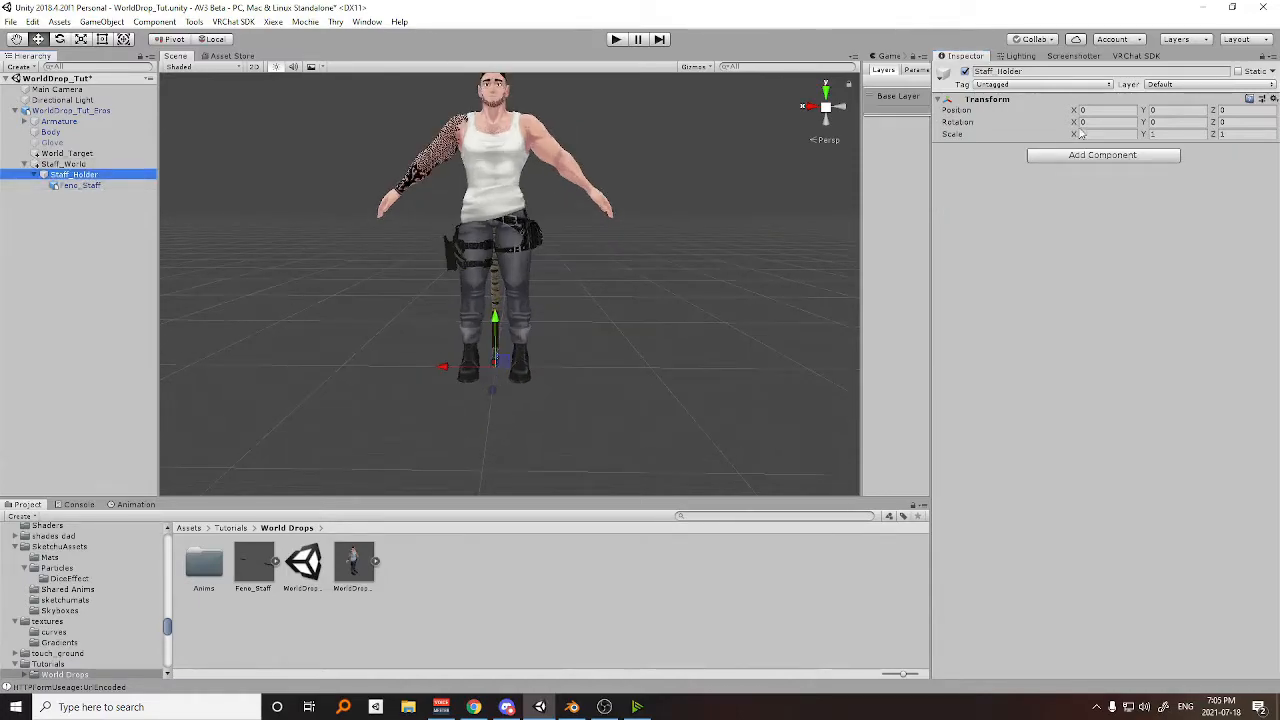
click(1113, 158)
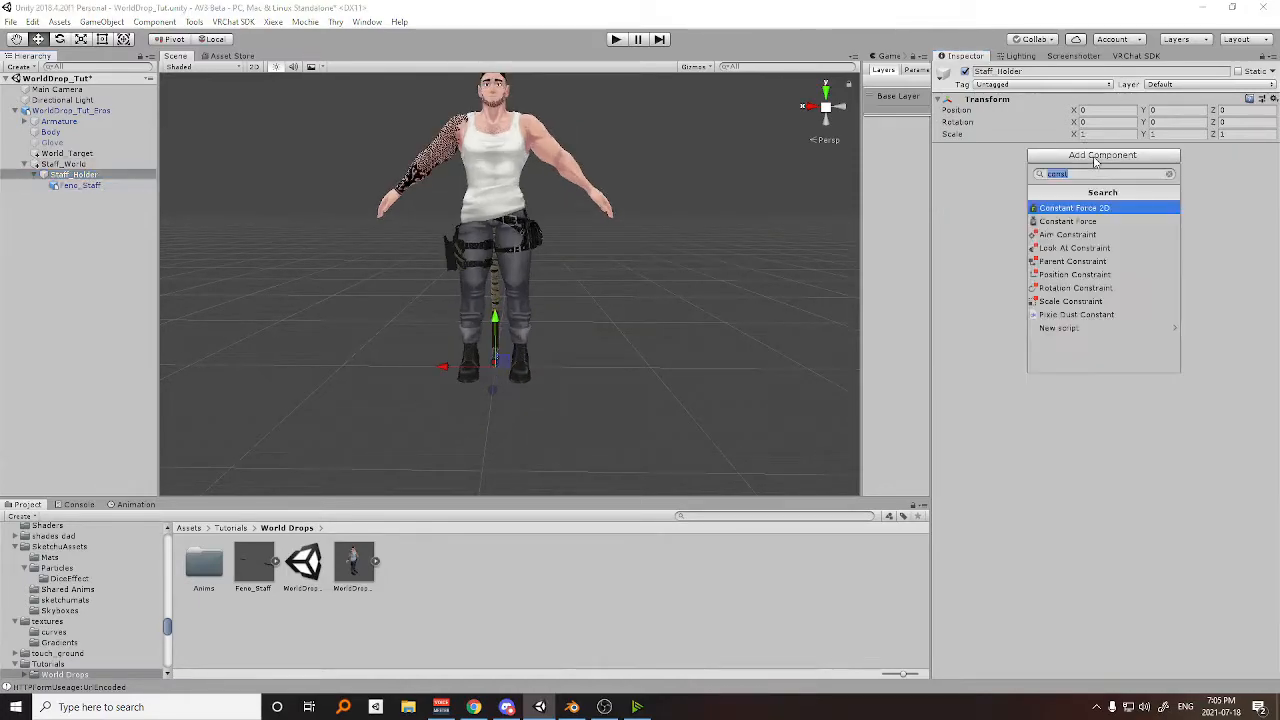
click(1080, 261)
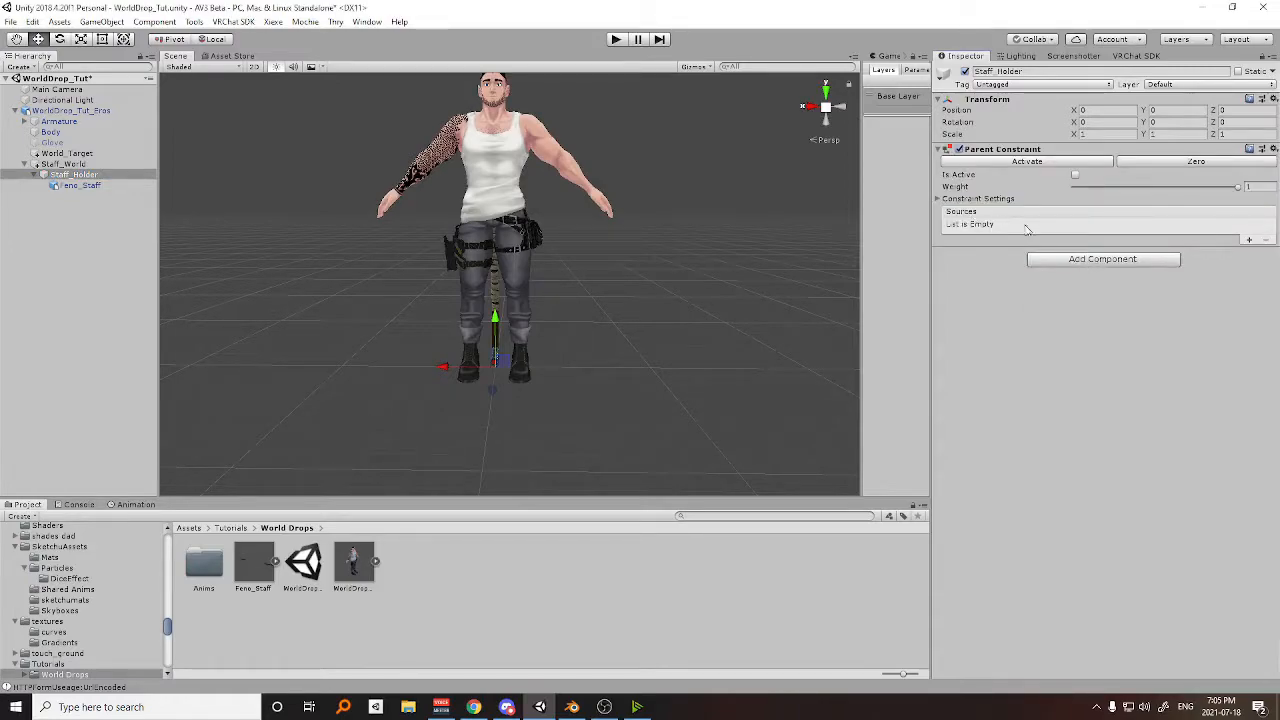
click(946, 199)
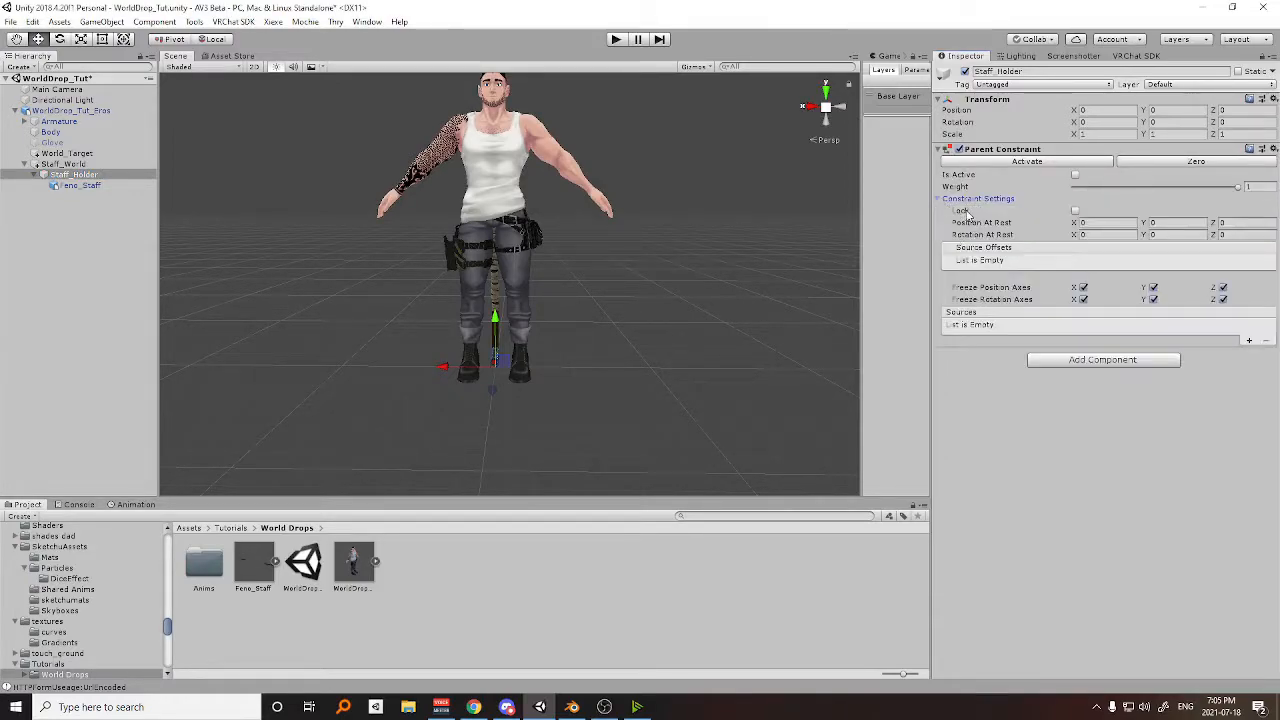
middle_drag(707, 226, 708, 246)
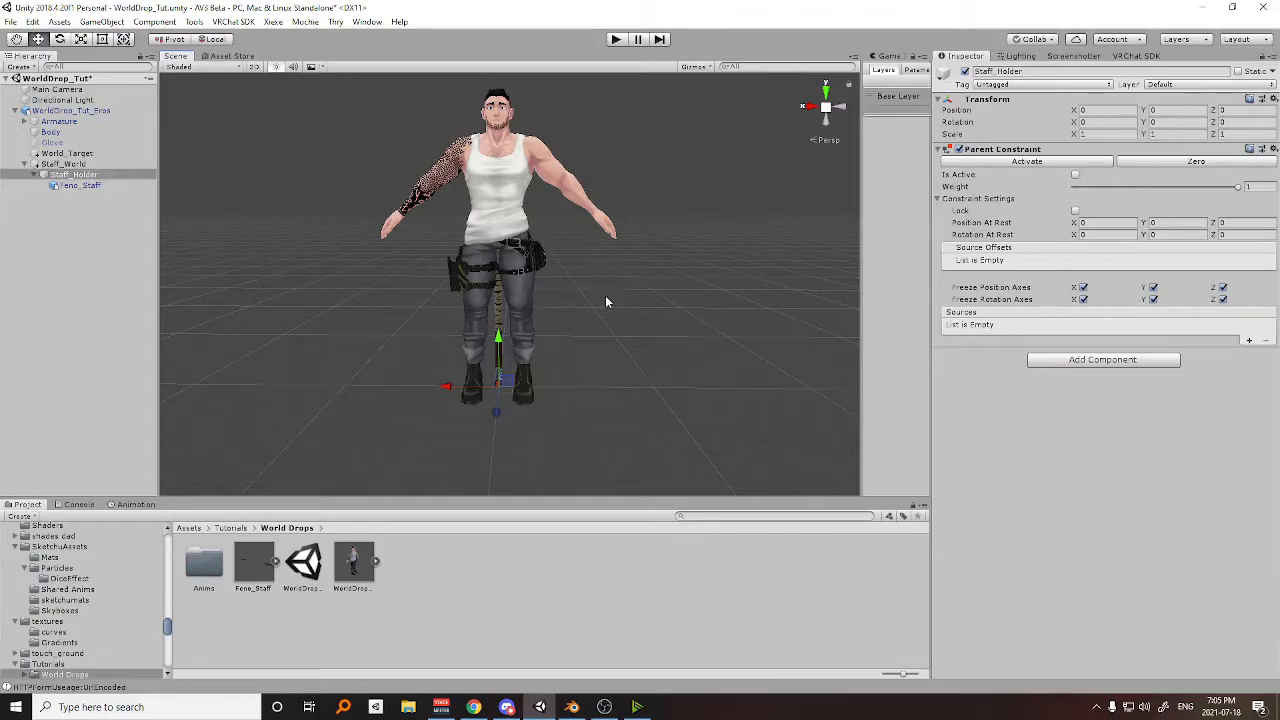
middle_drag(605, 302, 636, 315)
click(1076, 212)
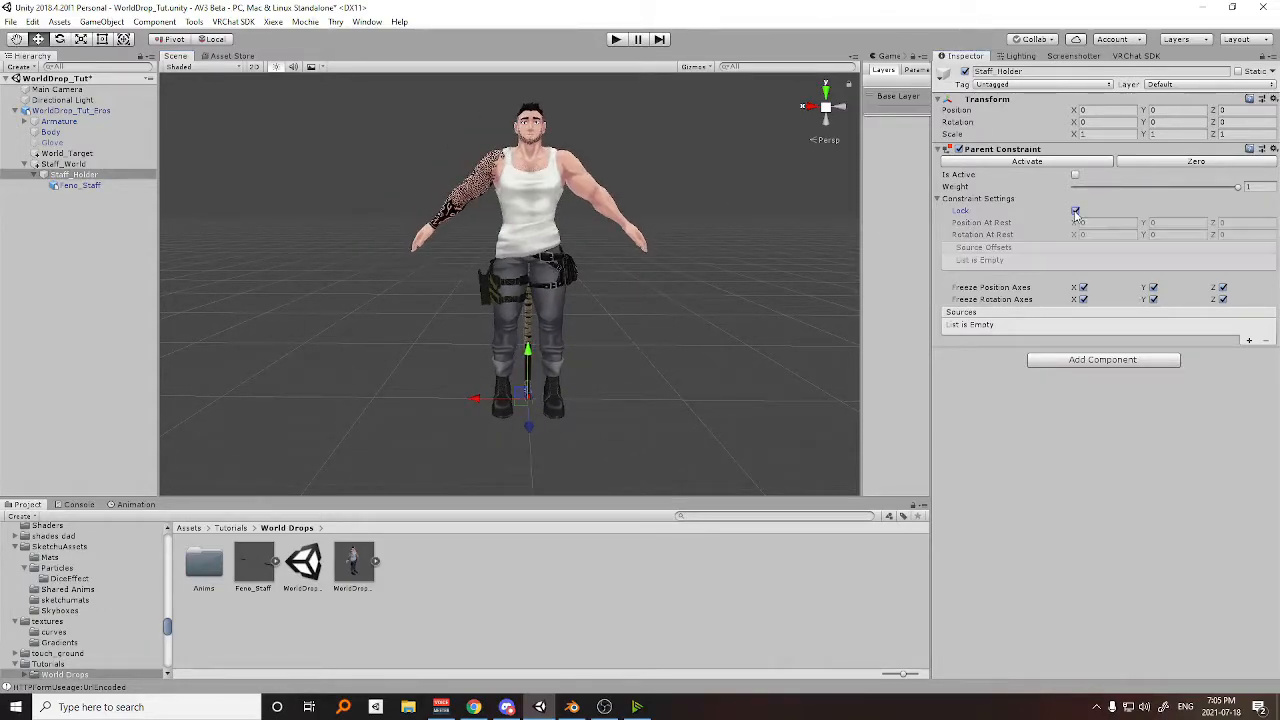
click(1248, 341)
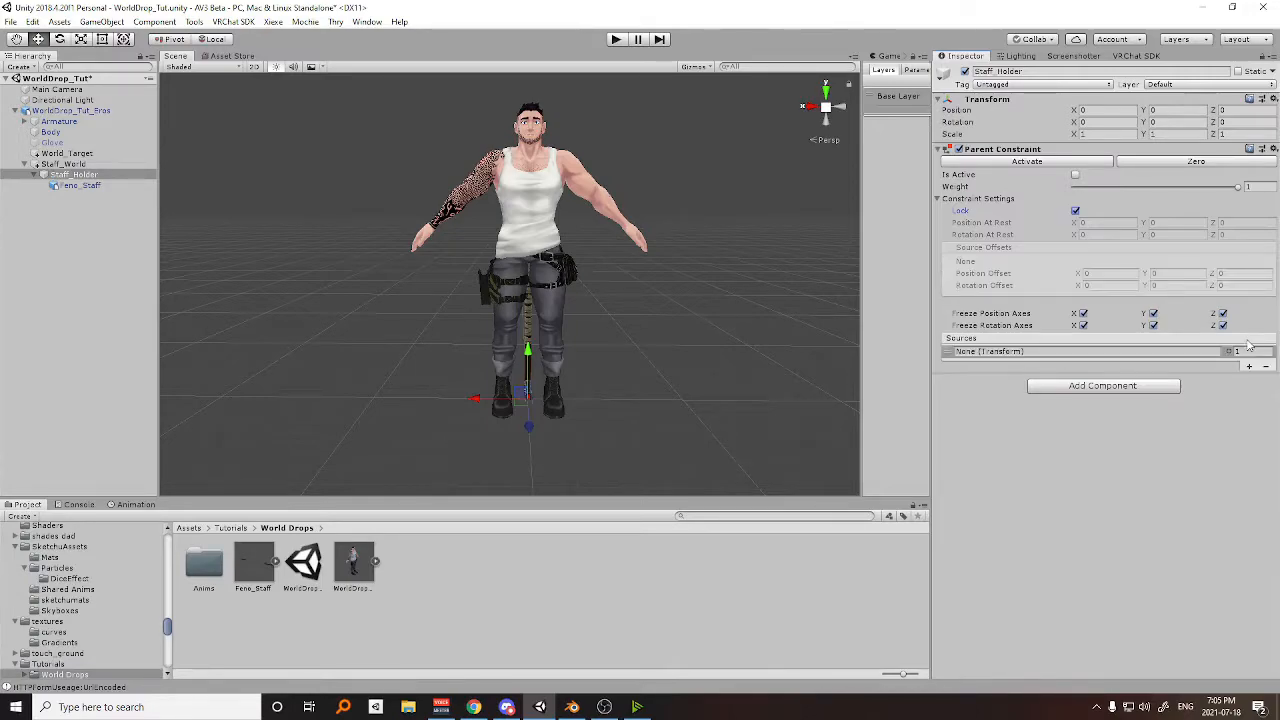
Create an empty child object under the avatar's Right wrist bone and name it Staff_Target.
click(24, 121)
click(33, 131)
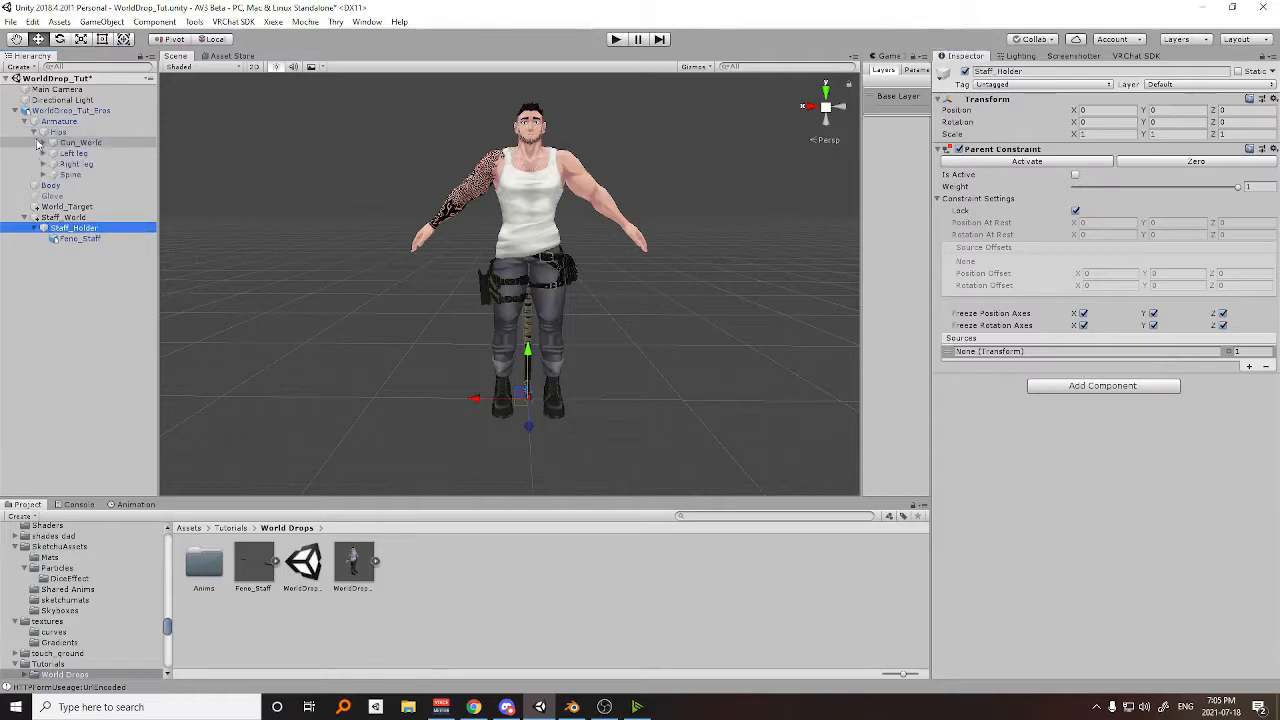
click(43, 174)
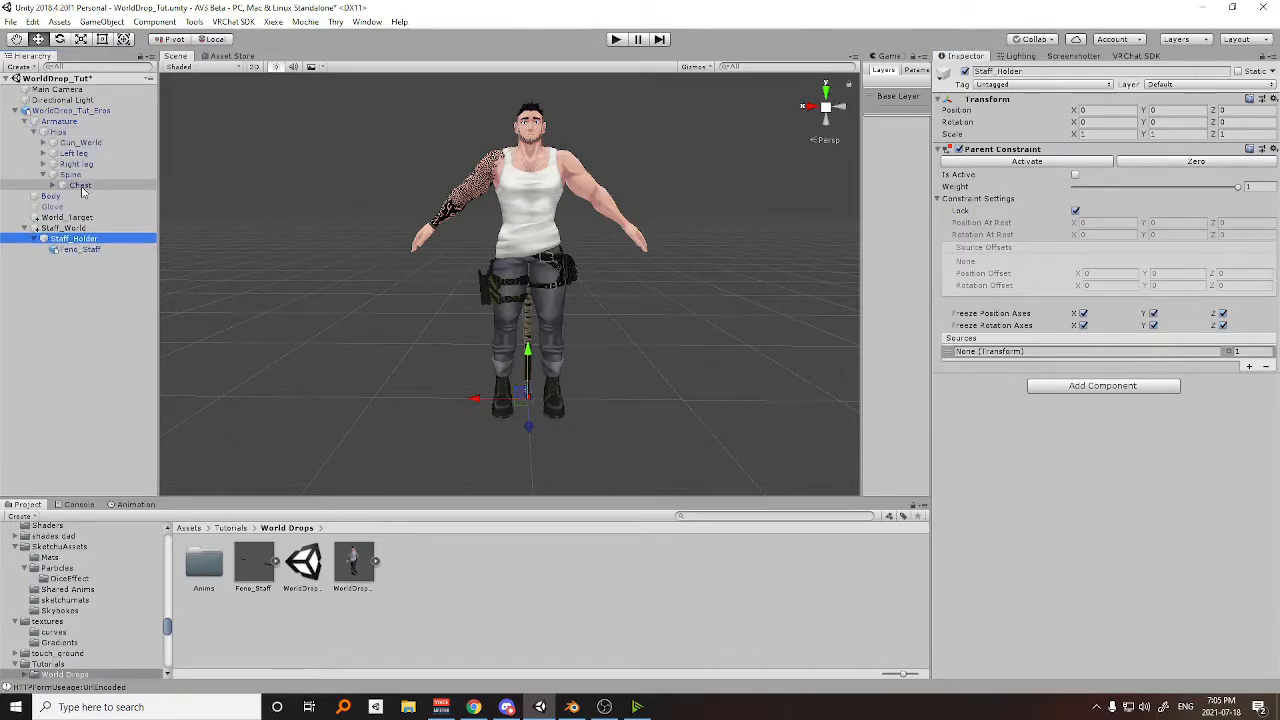
click(53, 185)
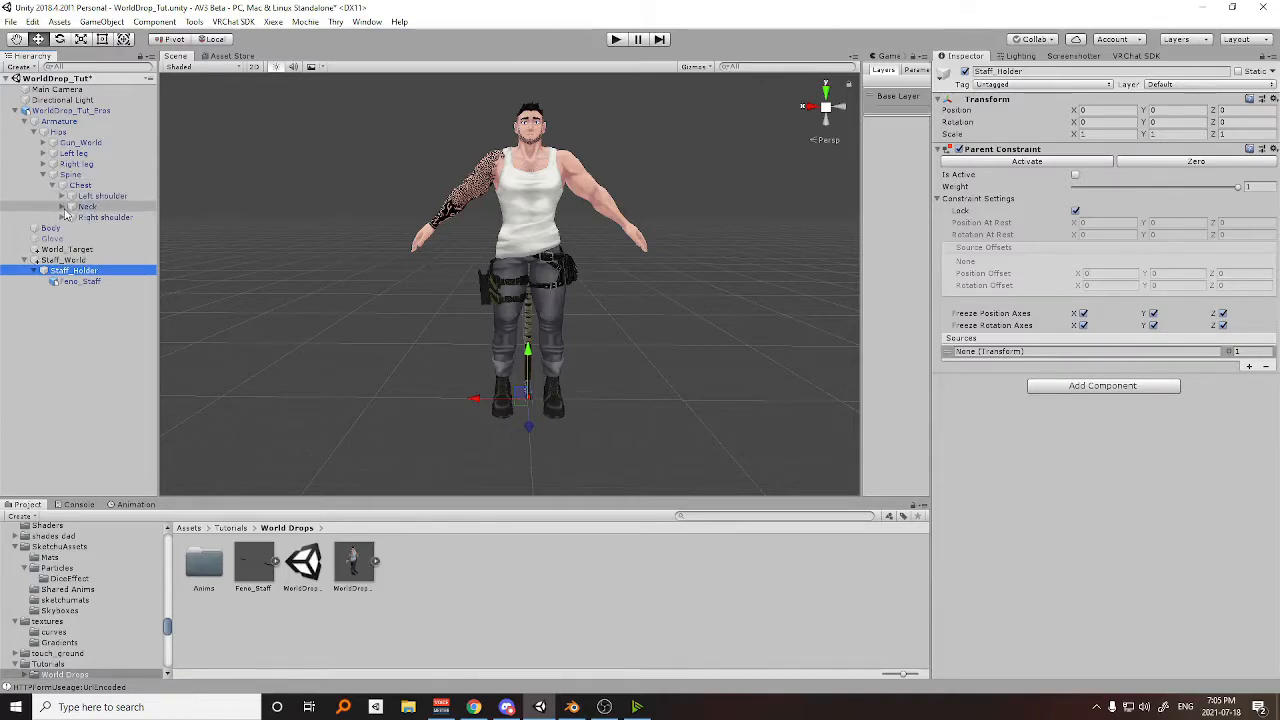
click(62, 217)
click(71, 228)
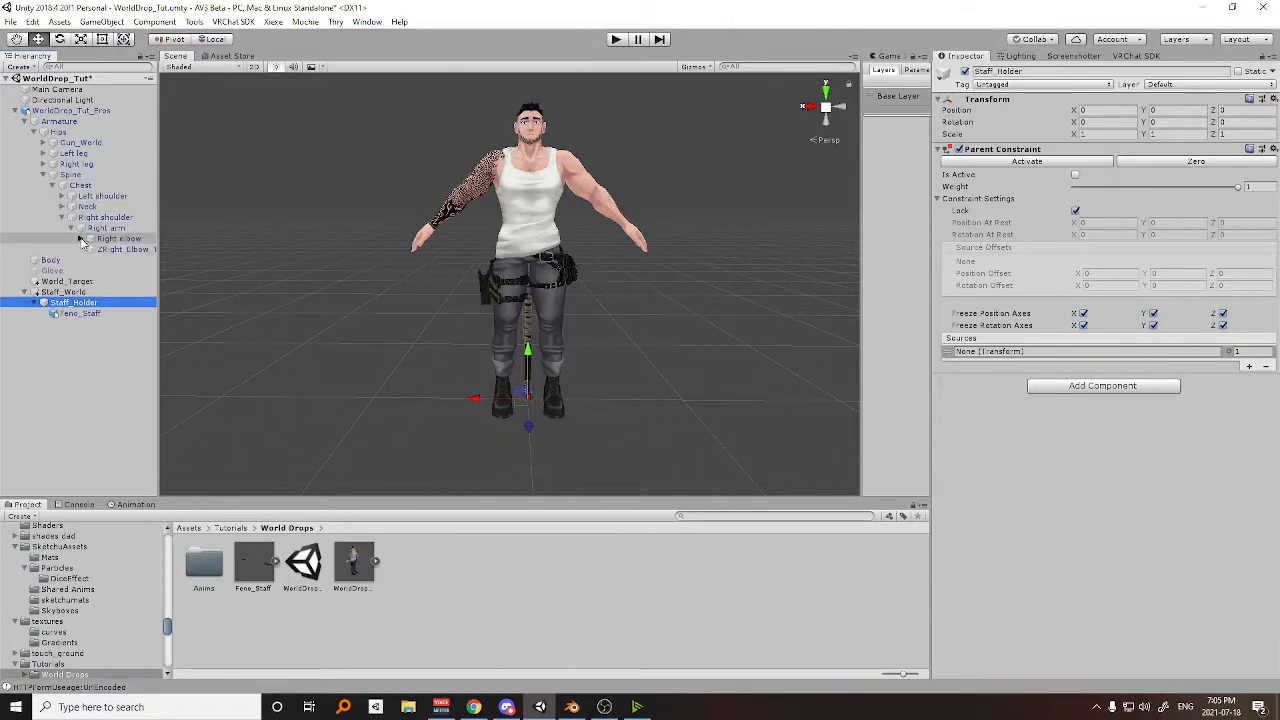
click(82, 238)
click(91, 249)
right_click(118, 249)
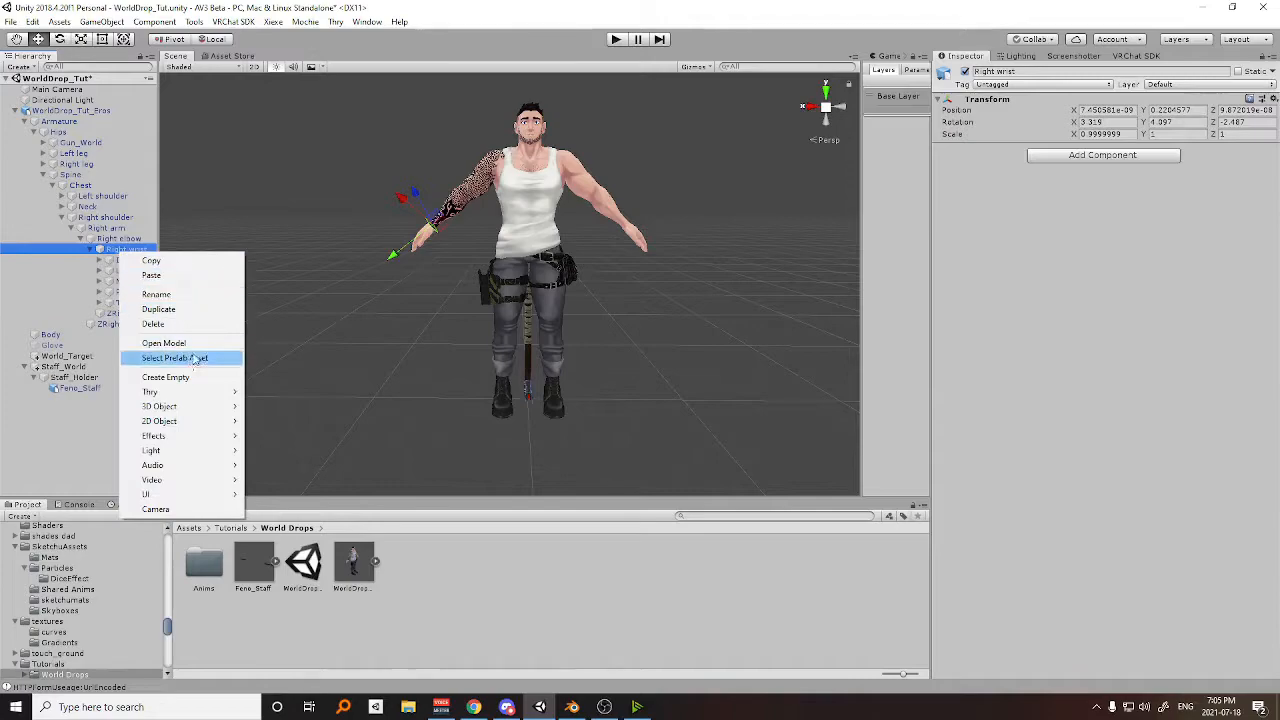
click(172, 377)
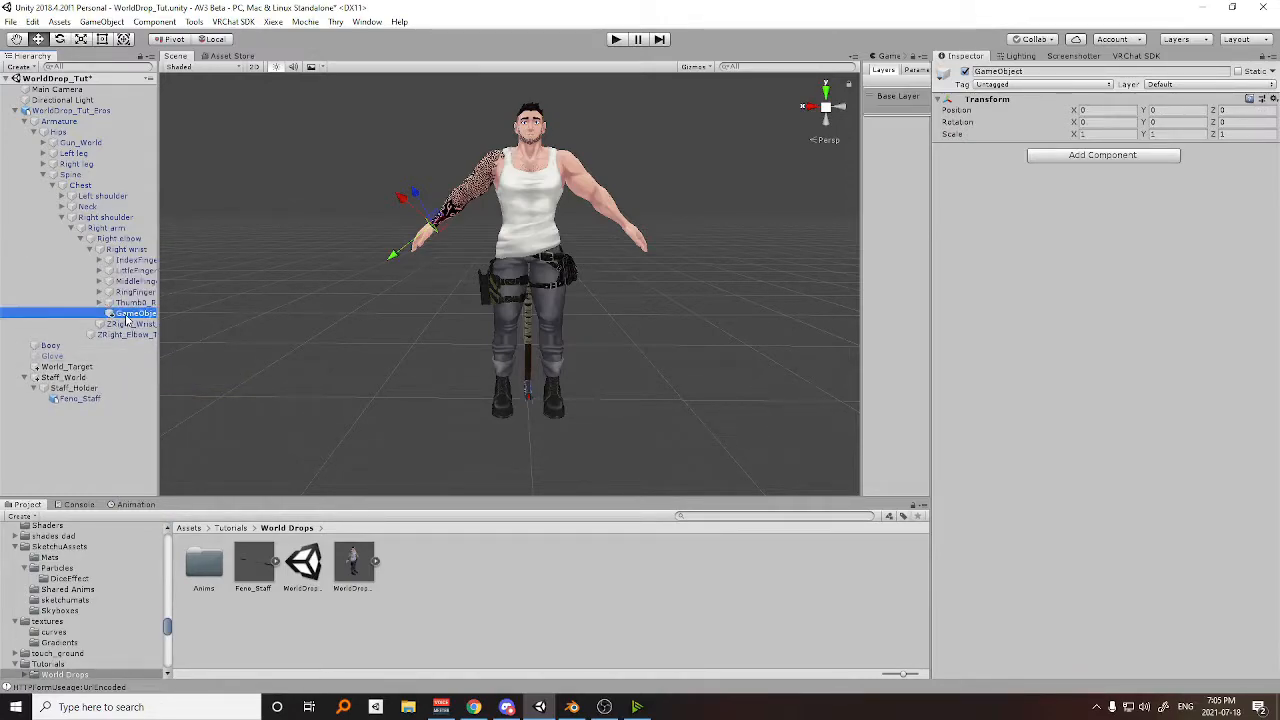
click(126, 317)
text(S)
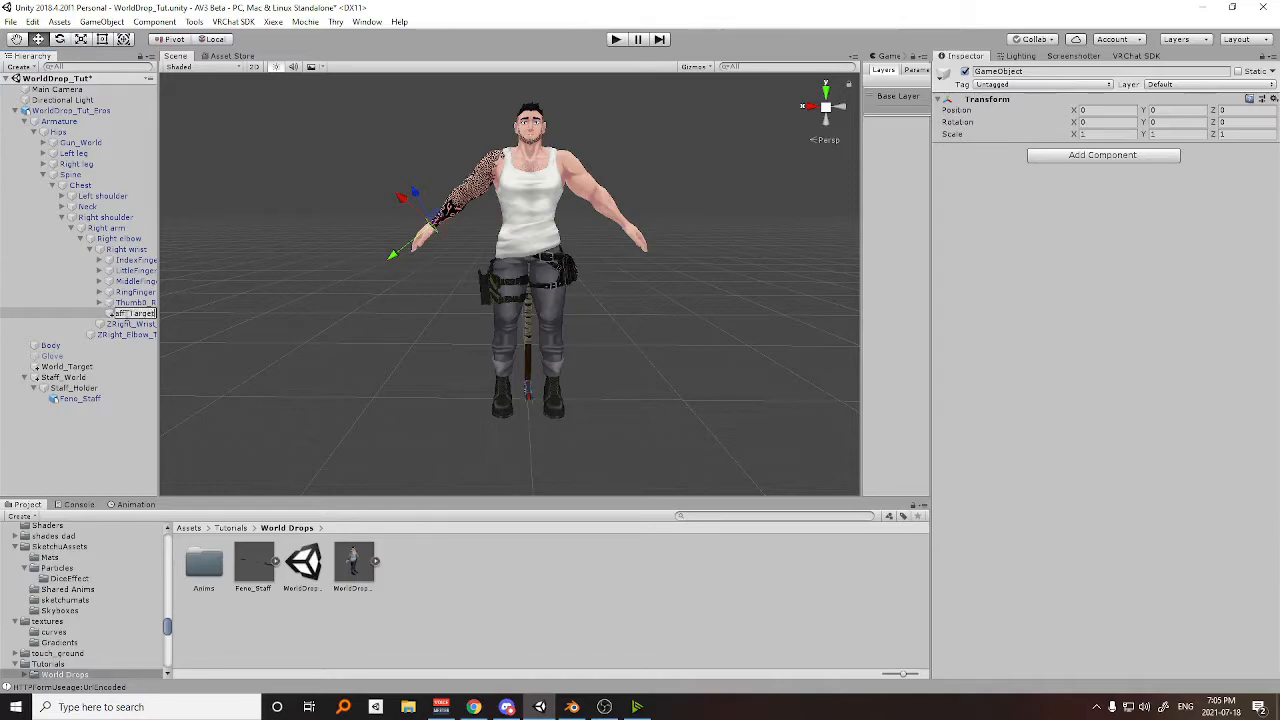
key(Return)
Assign Staff_Target as the source of Staff_Holder's Parent Constraint and enable Is Active.
click(82, 389)
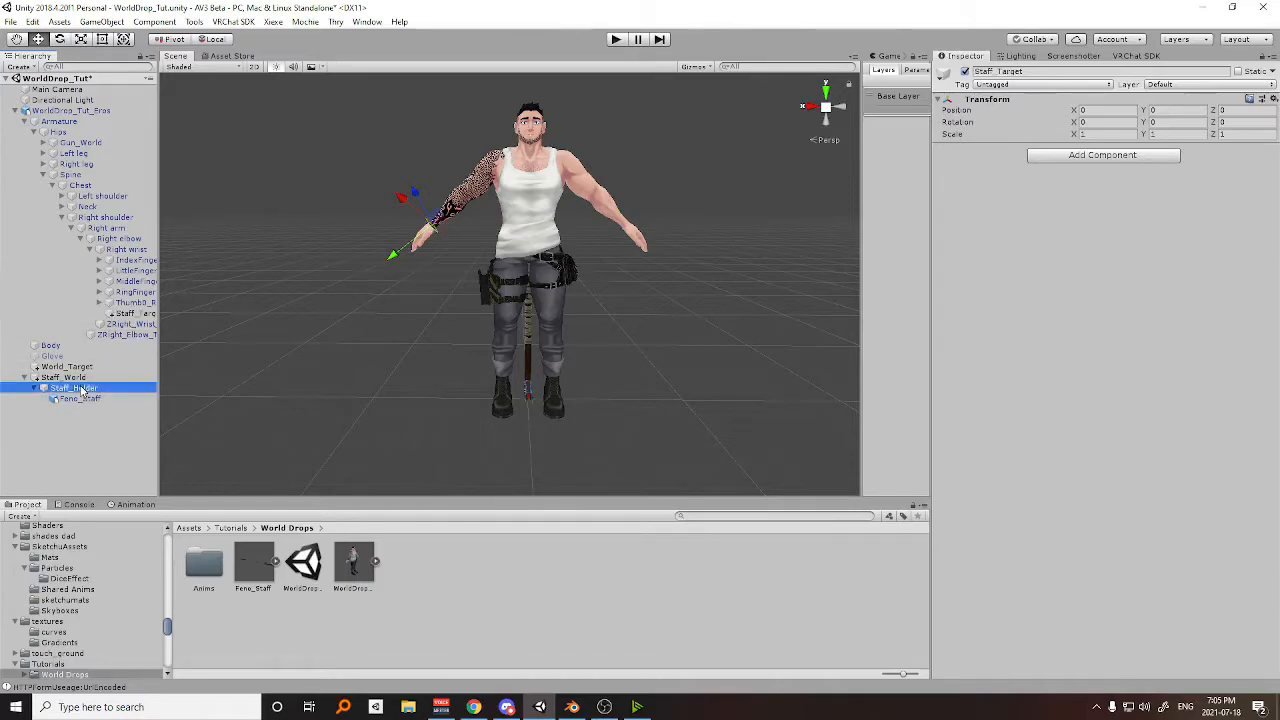
drag(135, 313, 1040, 225)
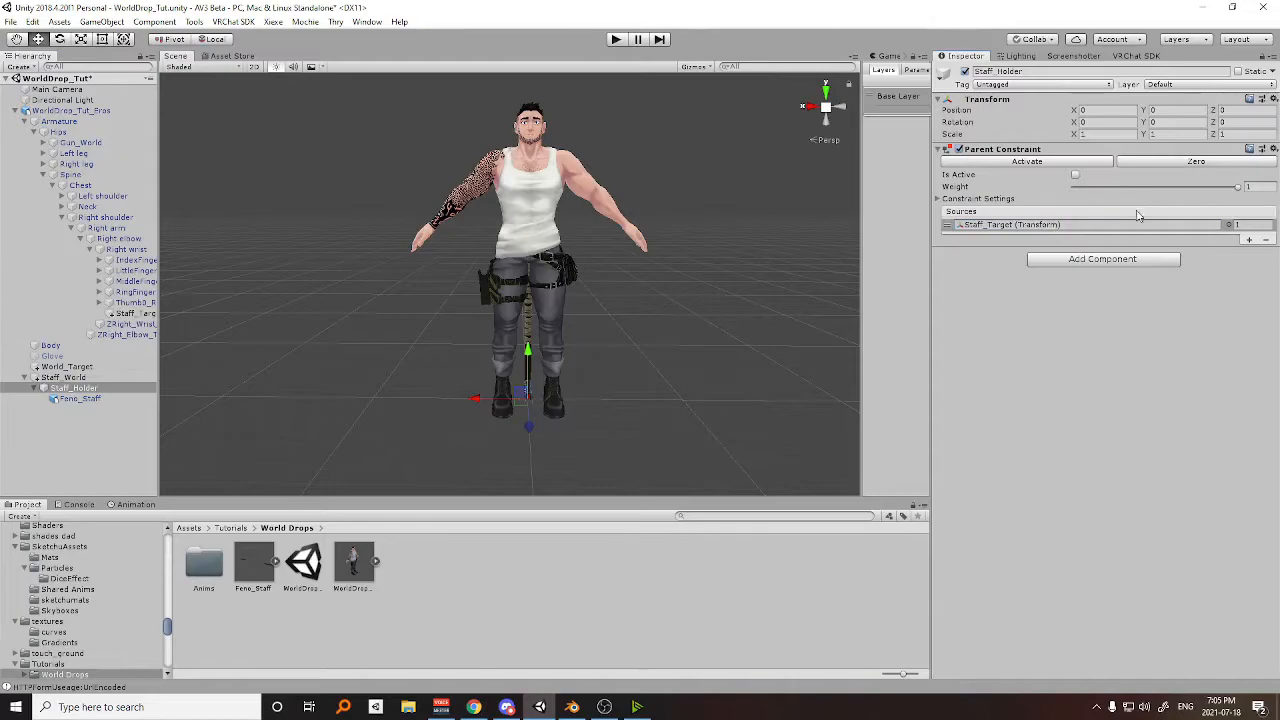
click(1075, 177)
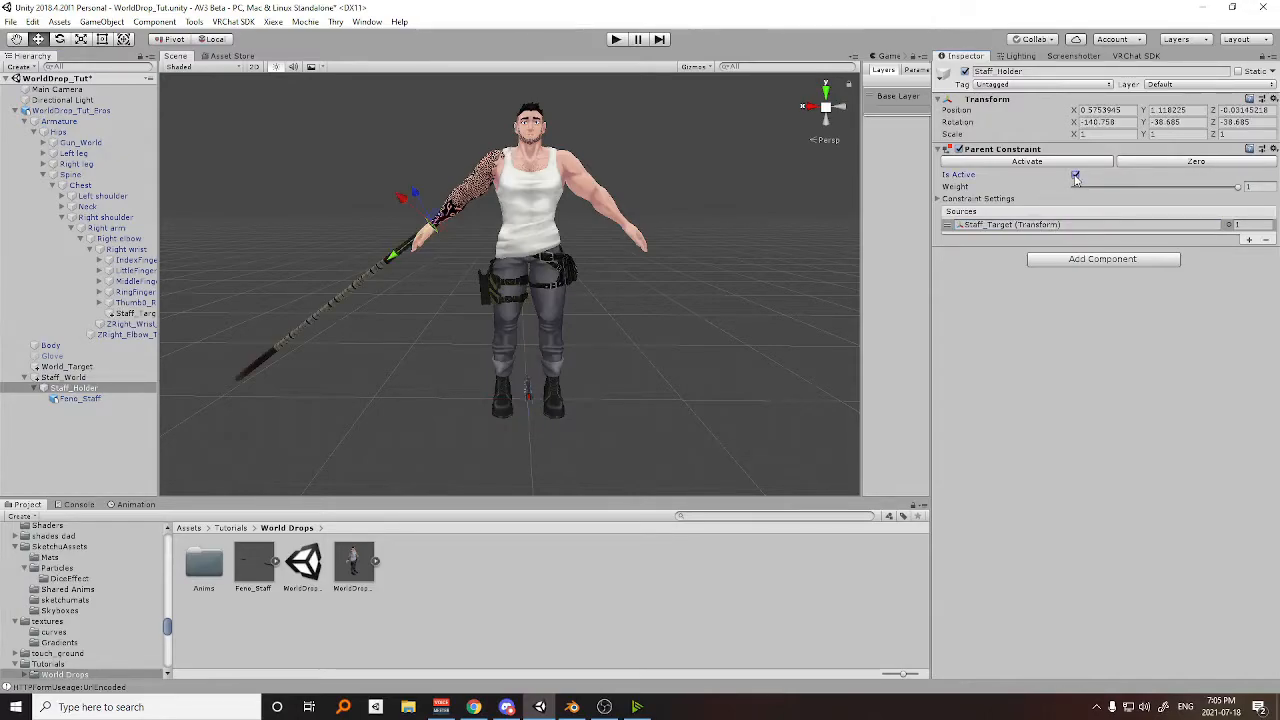
Rotate Staff_Target to about X 7.5, Y 41.3, Z -95 to angle the staff across the avatar's right hand.
click(130, 314)
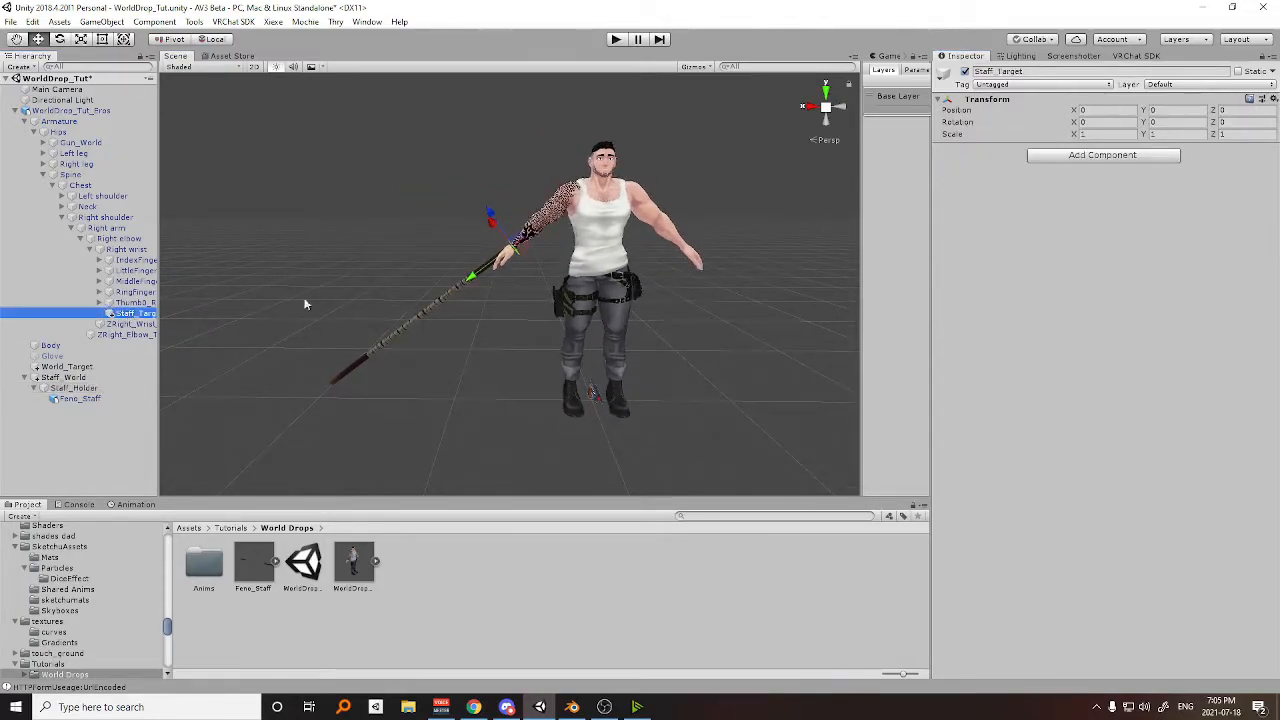
scroll(536, 270, up, 3)
middle_drag(536, 270, 551, 310)
key(e)
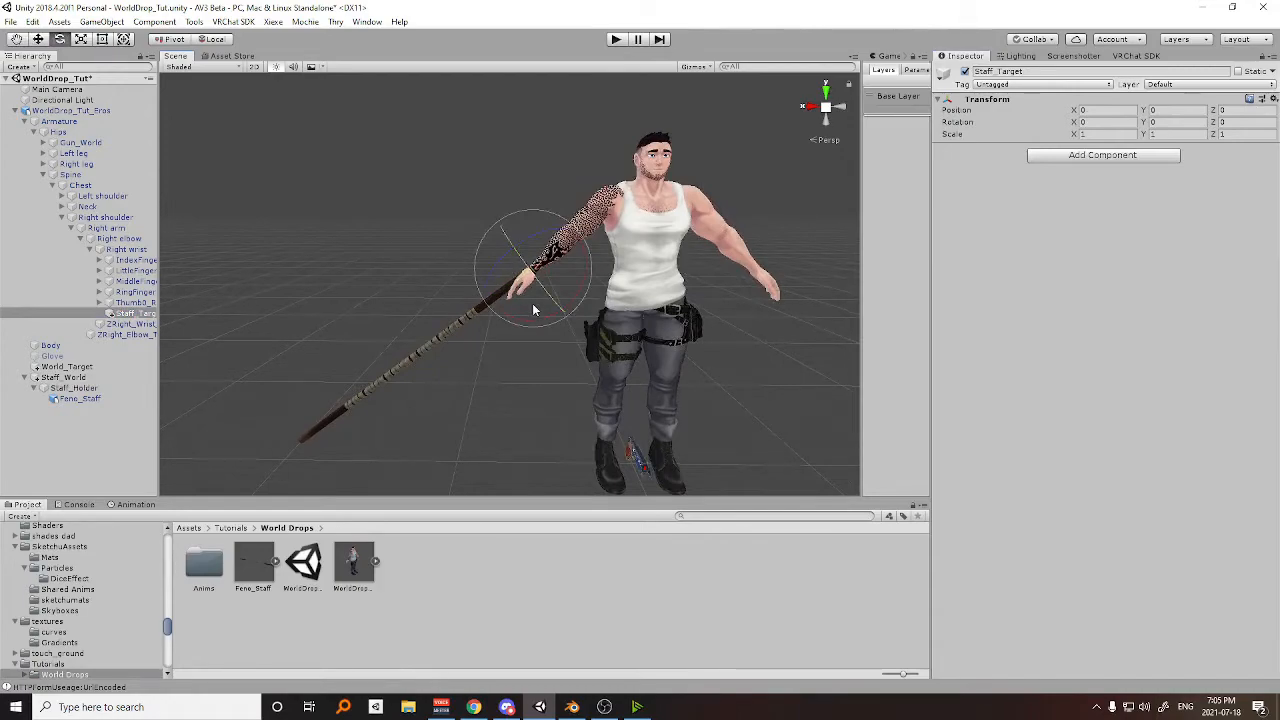
drag(512, 292, 734, 409)
Move Staff_Target so the staff's grip sits inside the avatar's right hand, checking the placement from several angles.
key(w)
drag(527, 217, 511, 243)
right_drag(511, 243, 651, 297)
middle_drag(651, 297, 767, 292)
drag(413, 277, 314, 271)
alt+drag(463, 288, 314, 258)
mouse_move(241, 206)
mouse_down()
mouse_move(252, 218)
mouse_move(317, 211)
mouse_move(251, 216)
mouse_up()
scroll(571, 283, down, 4)
right_drag(745, 330, 632, 303)
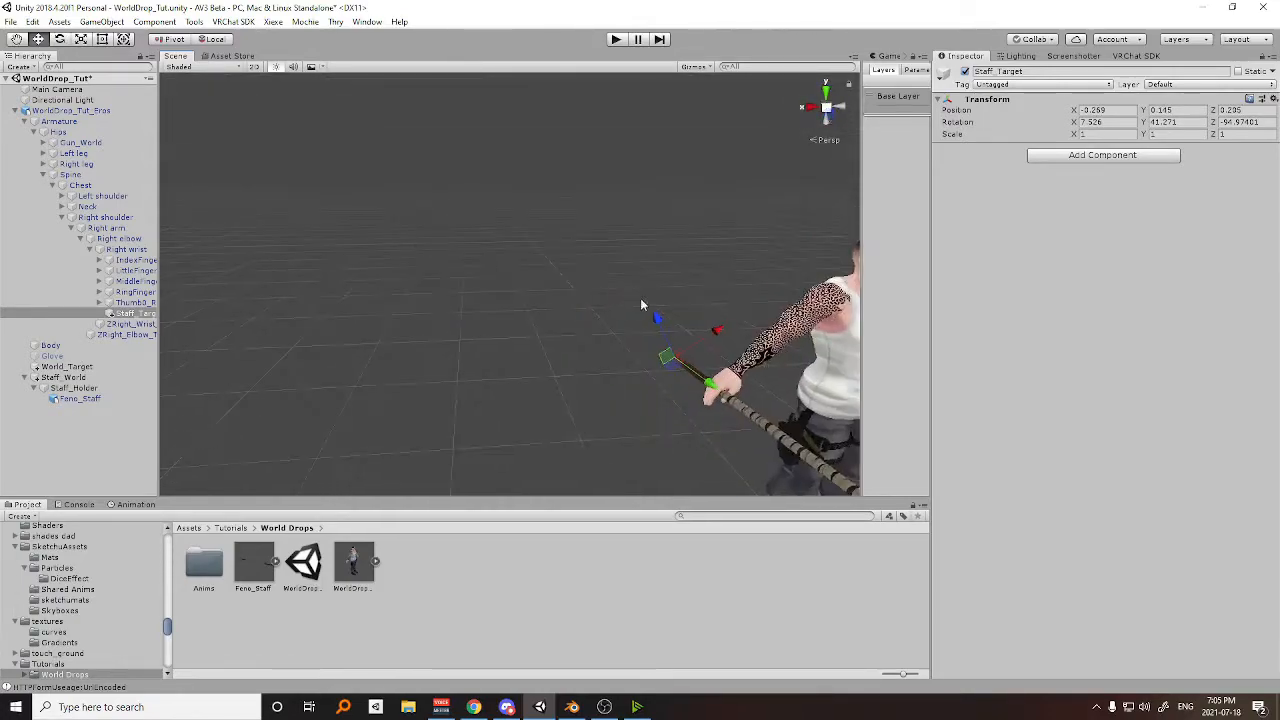
middle_drag(632, 303, 434, 238)
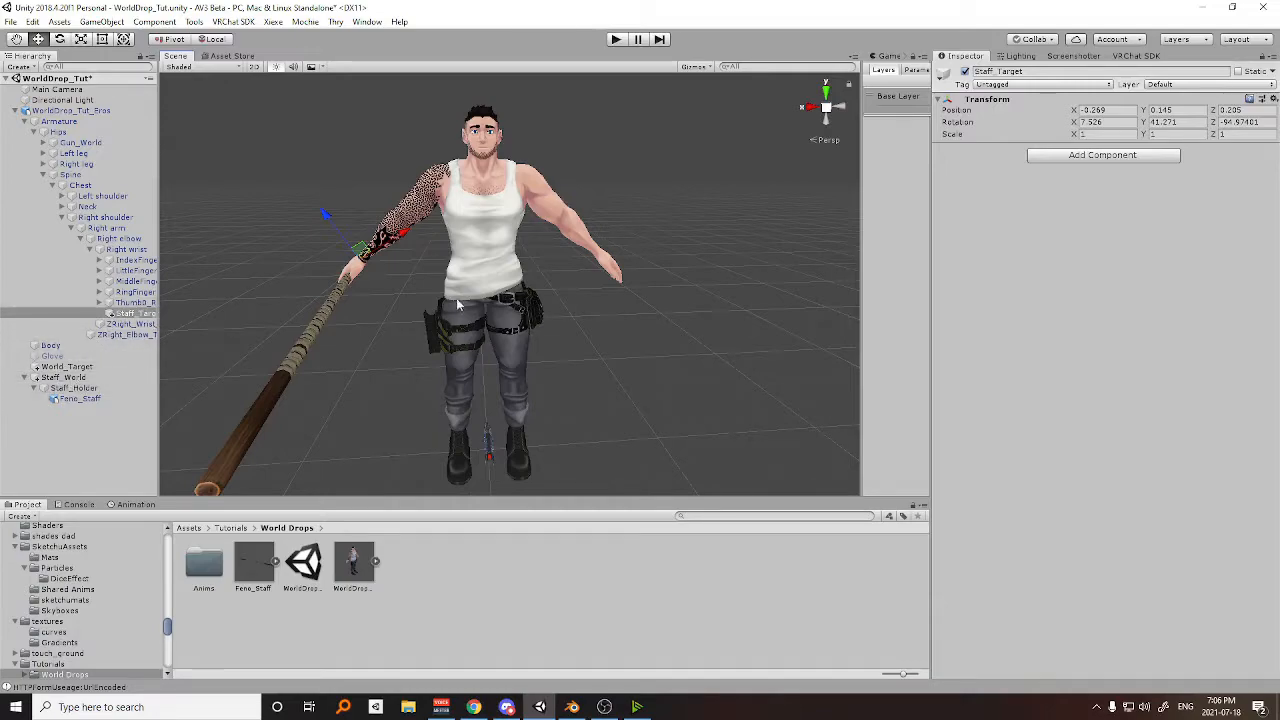
scroll(510, 295, down, 3)
middle_drag(511, 294, 545, 249)
scroll(541, 249, up, 2)
right_drag(541, 249, 500, 226)
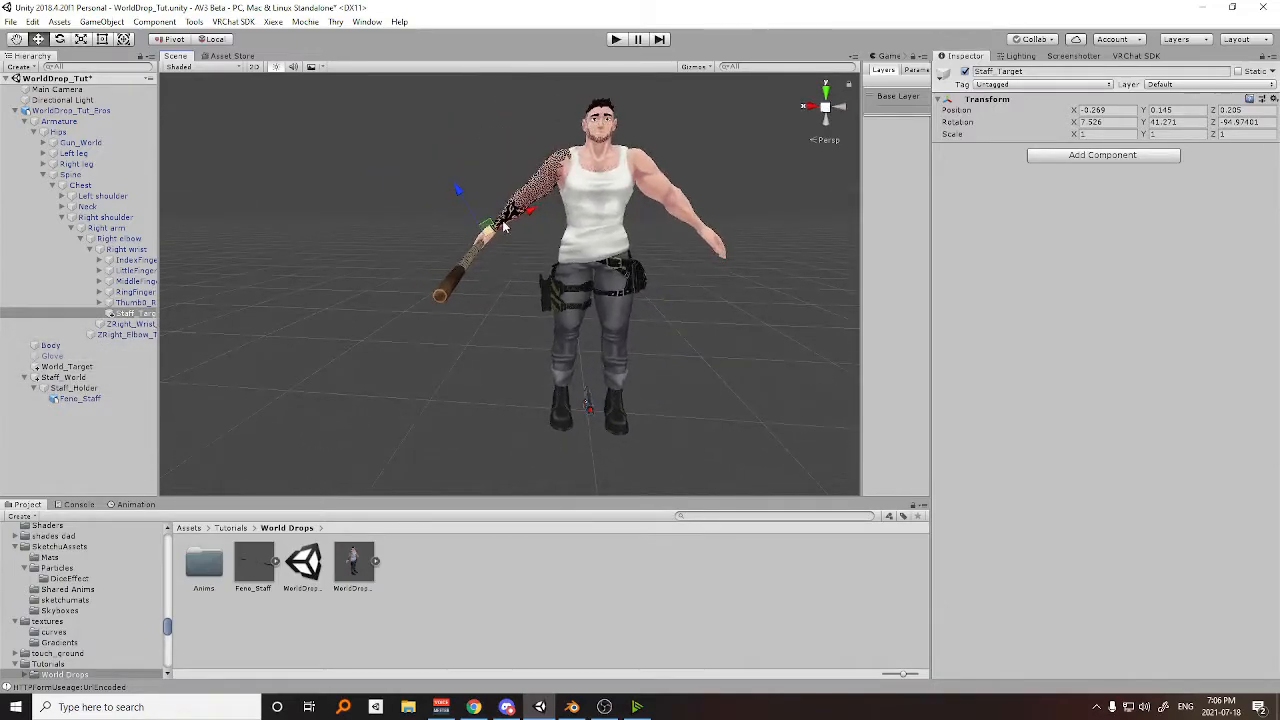
middle_drag(503, 226, 447, 227)
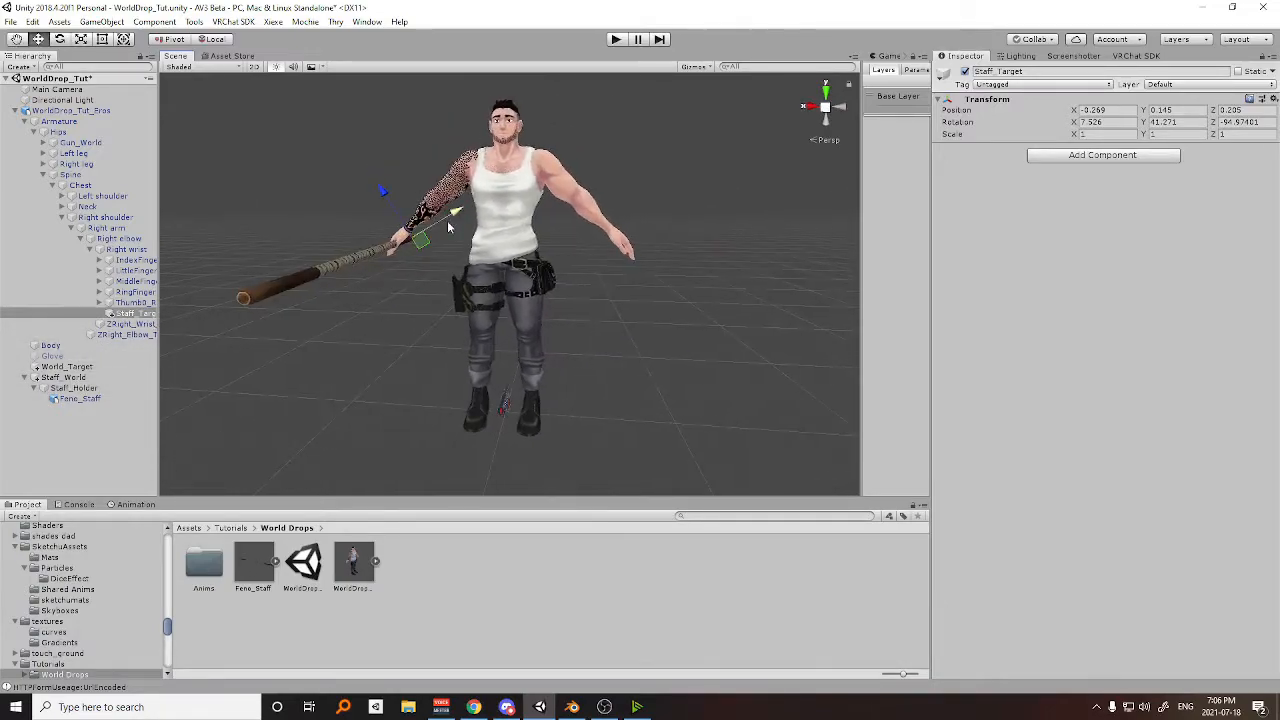
Add a second source slot to Staff_Holder's Parent Constraint and create an empty child named Chest_Target under the Chest bone.
click(73, 387)
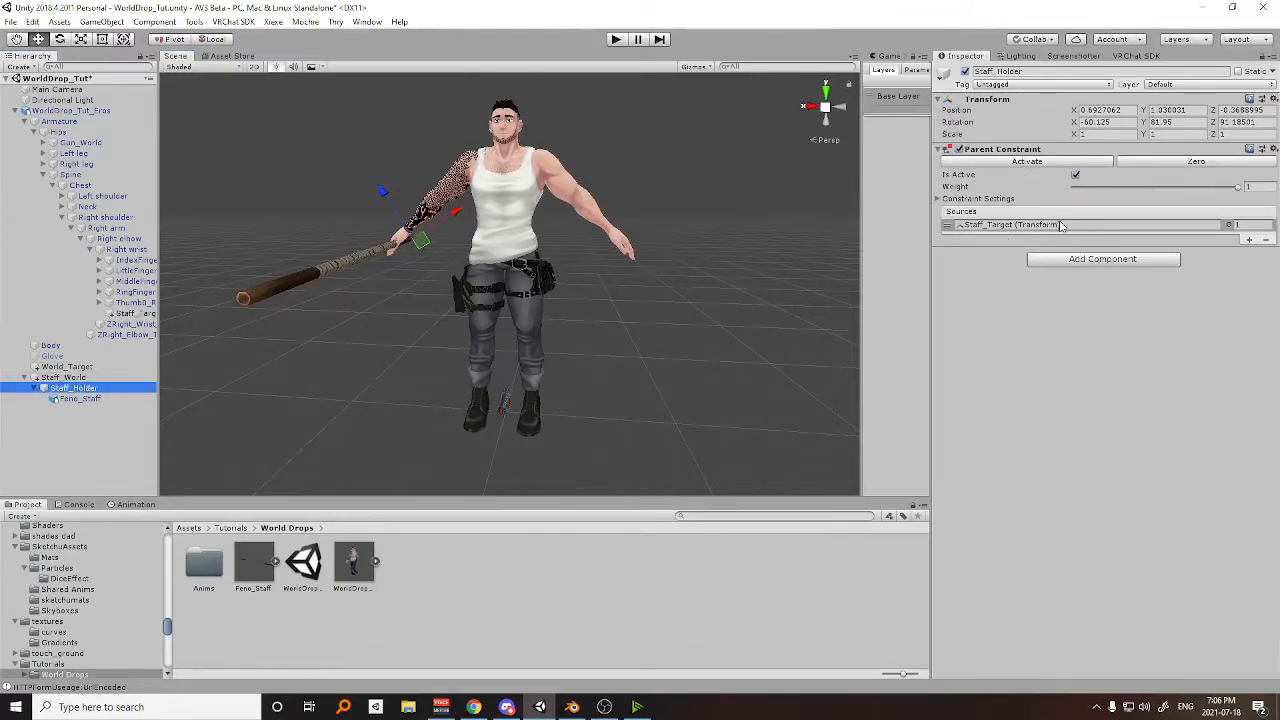
click(1248, 241)
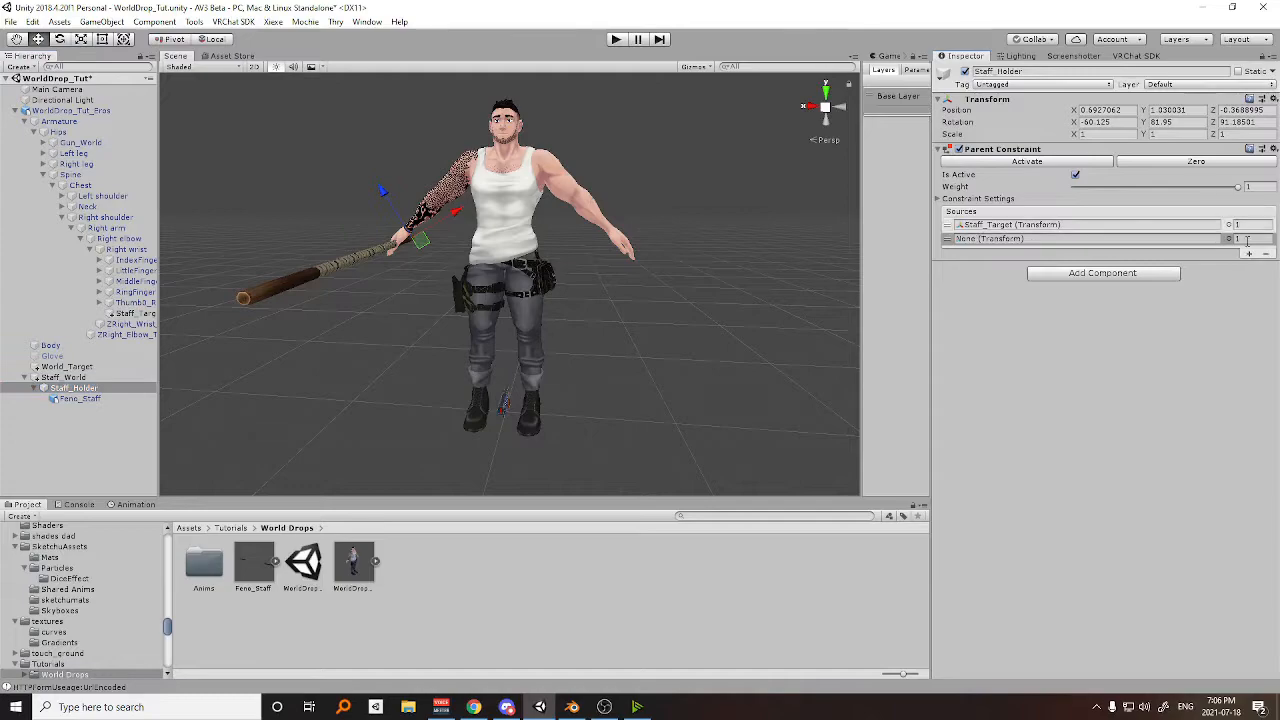
right_click(80, 187)
click(115, 306)
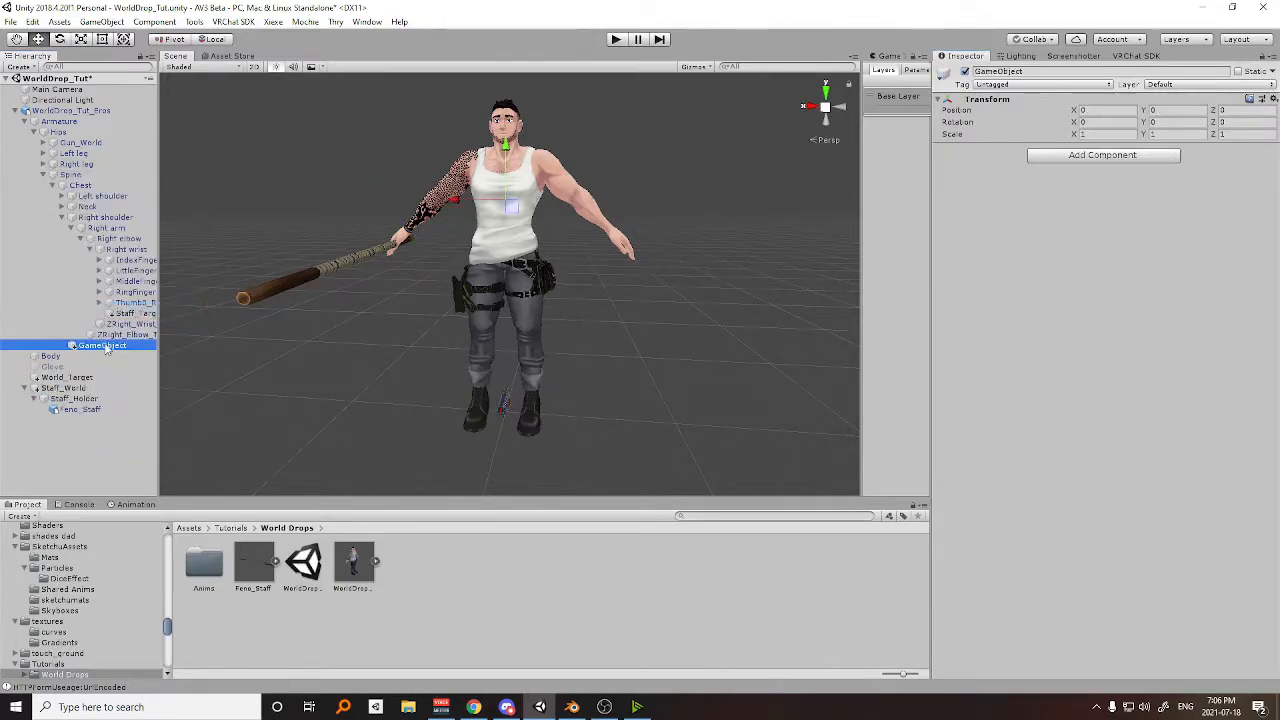
click(97, 348)
text(Ch)
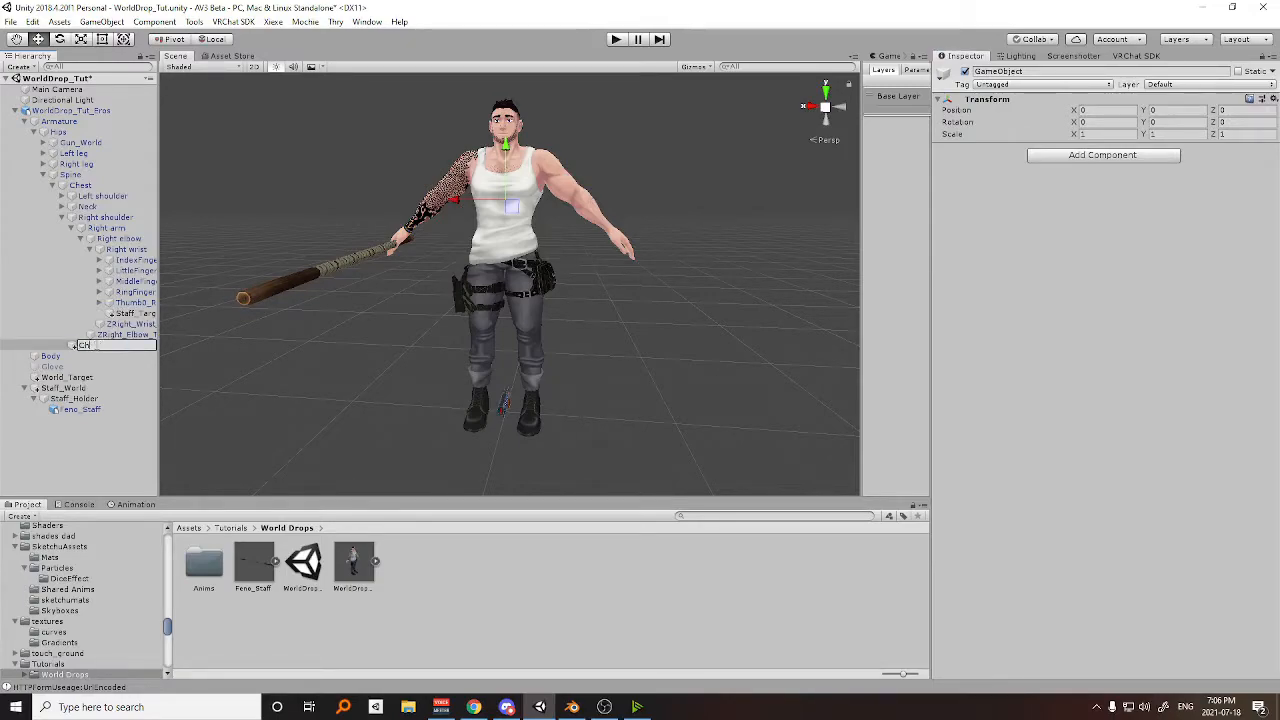
text(est_Target)
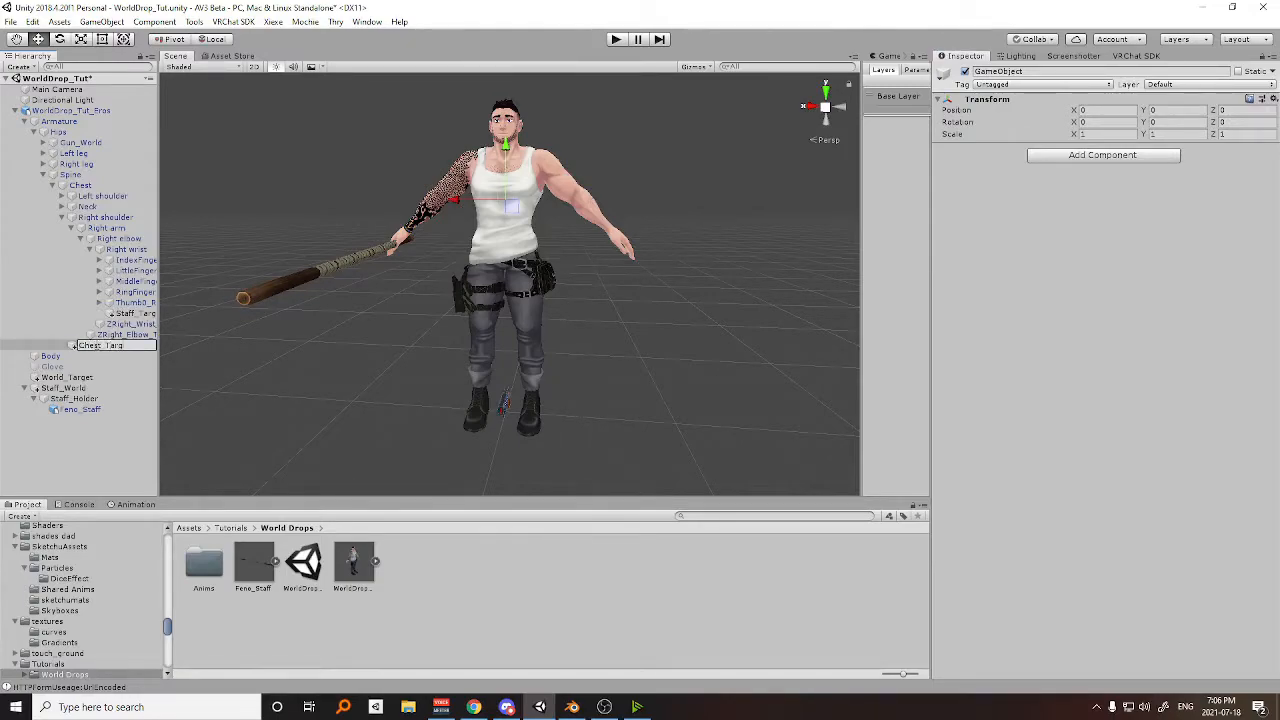
key(Return)
Assign Chest_Target as the second source of Staff_Holder's Parent Constraint and set the Staff_Target source weight to 0.
click(98, 400)
drag(100, 345, 1072, 245)
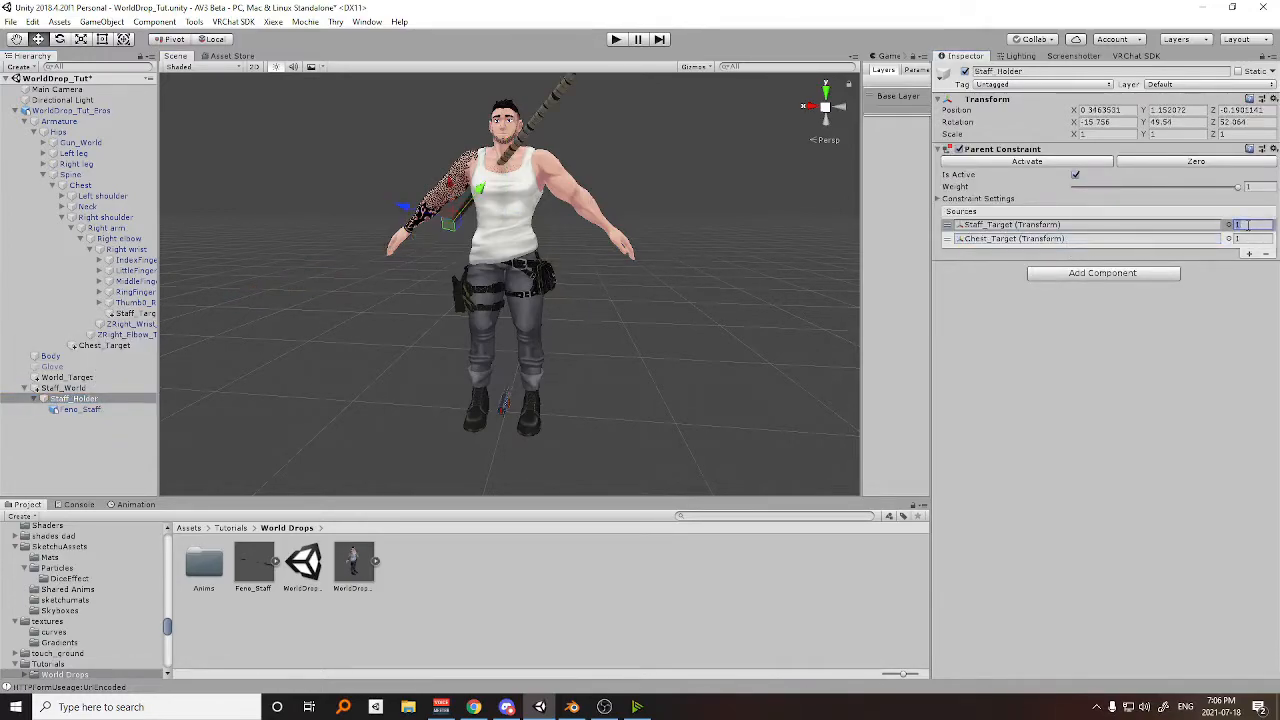
text(0)
Rotate Chest_Target about 41.5 degrees around Z to tilt the staff diagonally across the avatar's torso.
middle_drag(620, 168, 520, 229)
click(105, 346)
scroll(515, 229, up, 2)
key(e)
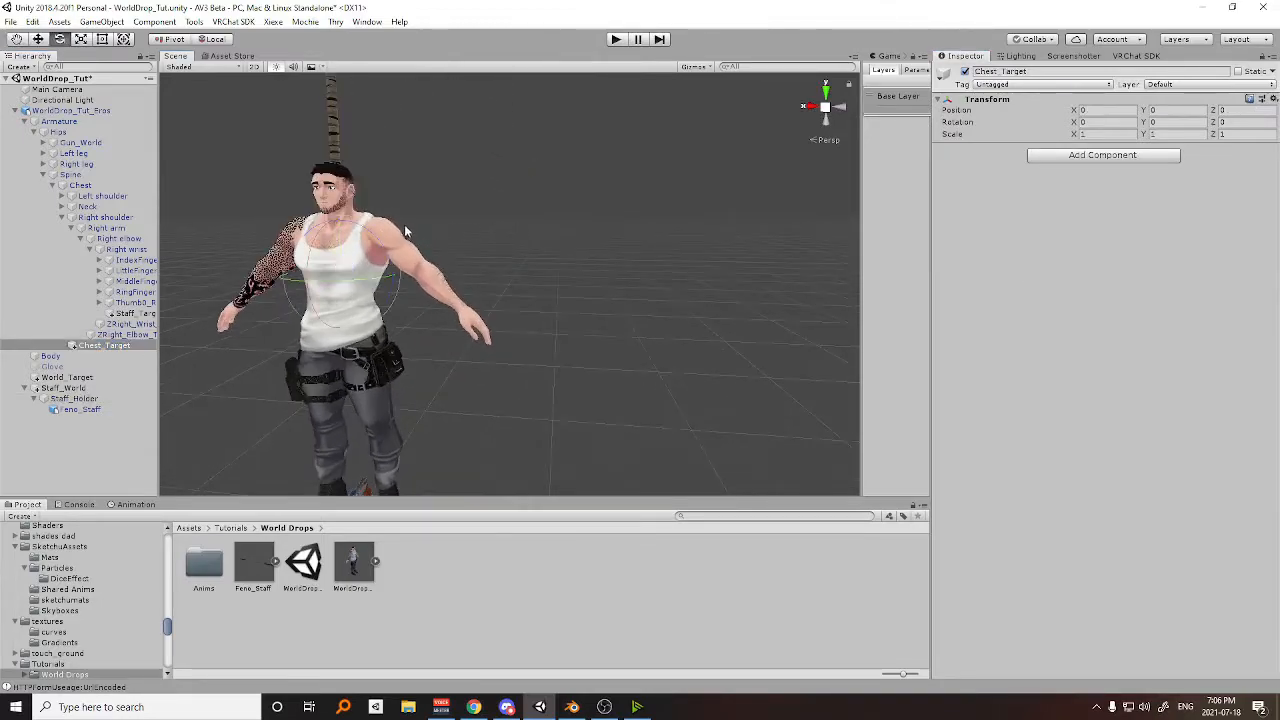
drag(382, 245, 422, 302)
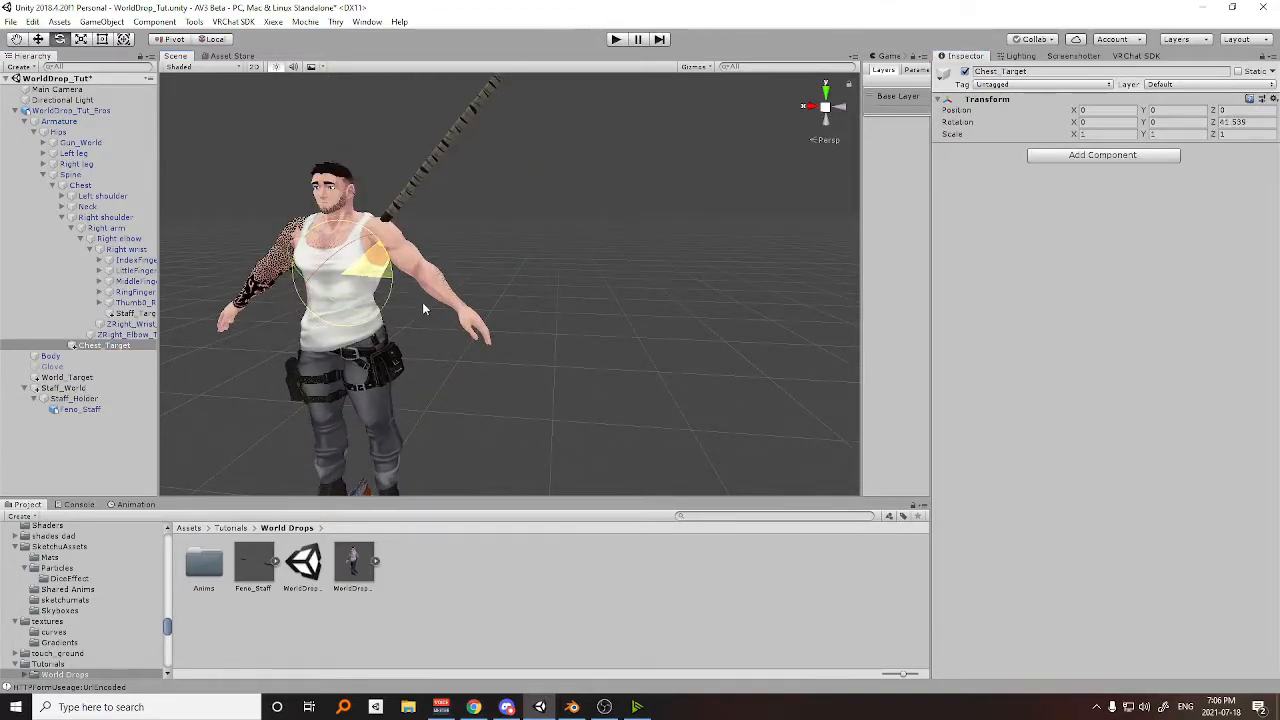
alt+drag(517, 282, 538, 262)
middle_drag(538, 262, 452, 272)
Move Chest_Target so the staff rests diagonally behind the avatar's back, and select Staff_Holder.
key(w)
drag(453, 271, 476, 270)
drag(545, 235, 598, 288)
middle_drag(598, 288, 745, 256)
click(88, 399)
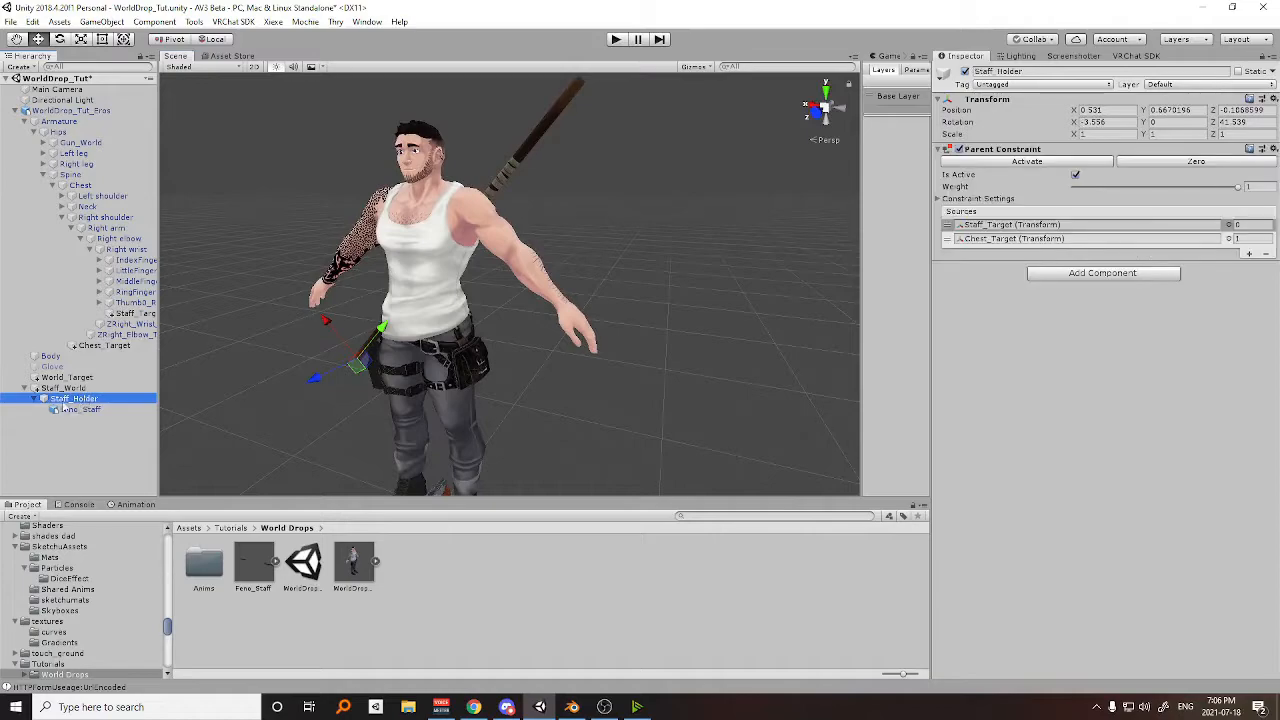
Examine the staff's placement behind the avatar from several angles and review the constraints on Staff_World and Staff_Holder.
middle_drag(503, 264, 714, 230)
alt+drag(713, 230, 640, 256)
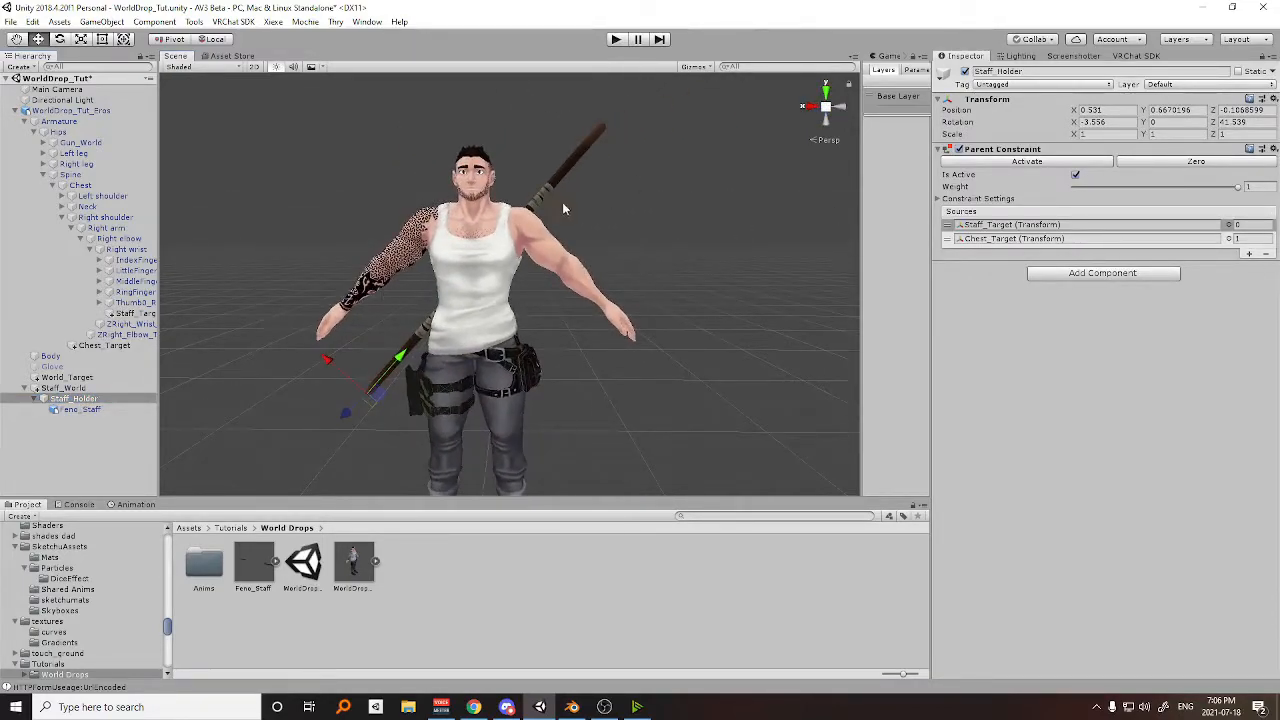
alt+drag(567, 205, 491, 203)
middle_drag(491, 203, 565, 182)
right_drag(456, 178, 580, 195)
middle_drag(560, 197, 651, 200)
right_drag(651, 200, 550, 192)
middle_drag(596, 198, 506, 184)
right_drag(566, 205, 458, 204)
middle_drag(458, 204, 348, 194)
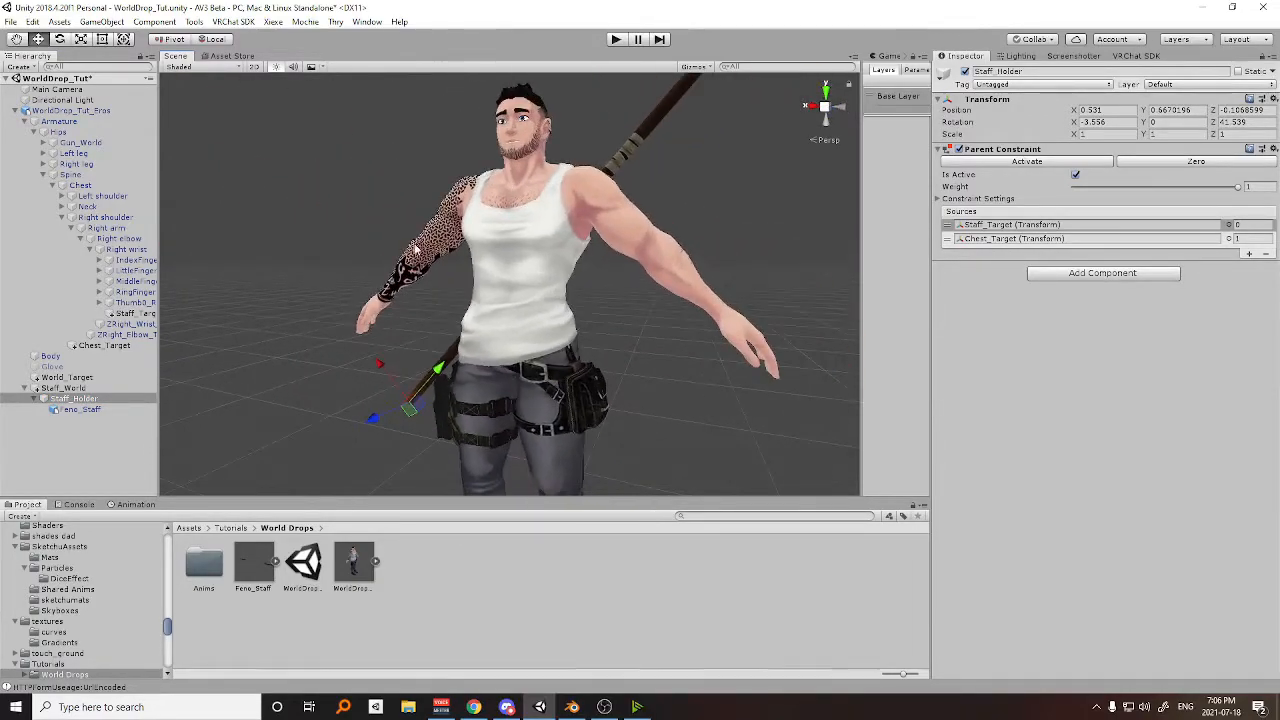
click(68, 388)
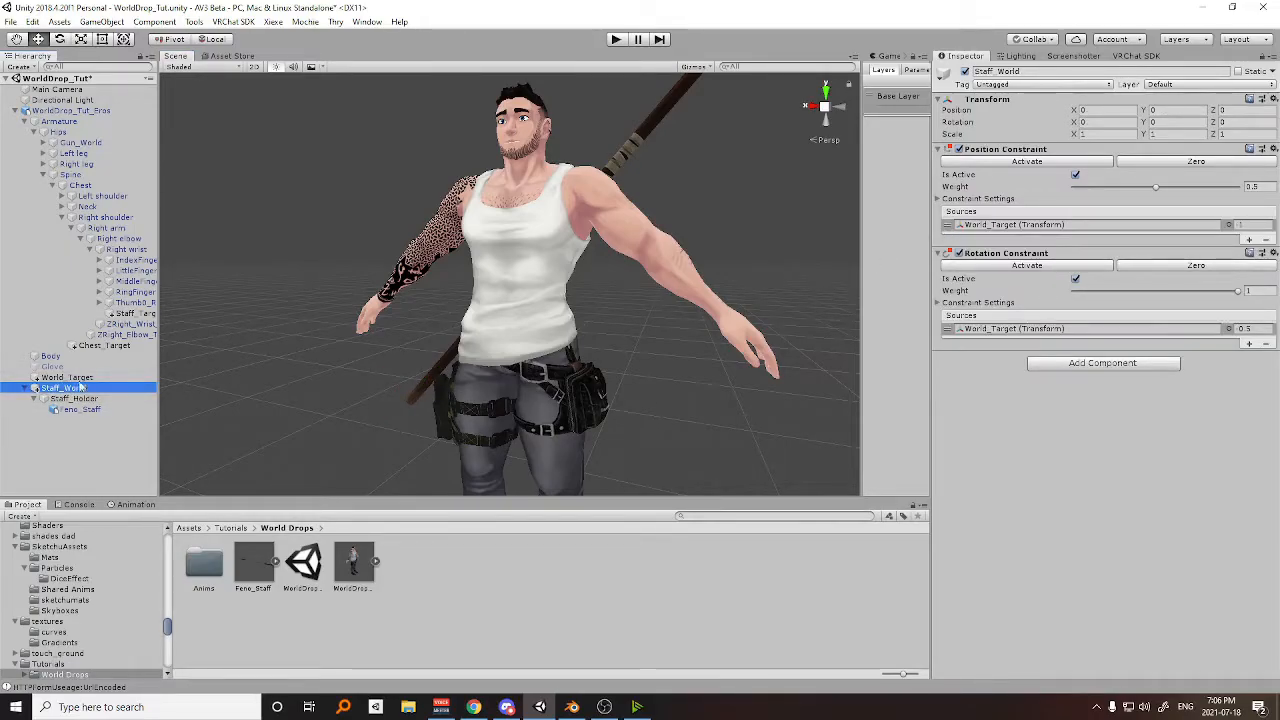
click(68, 398)
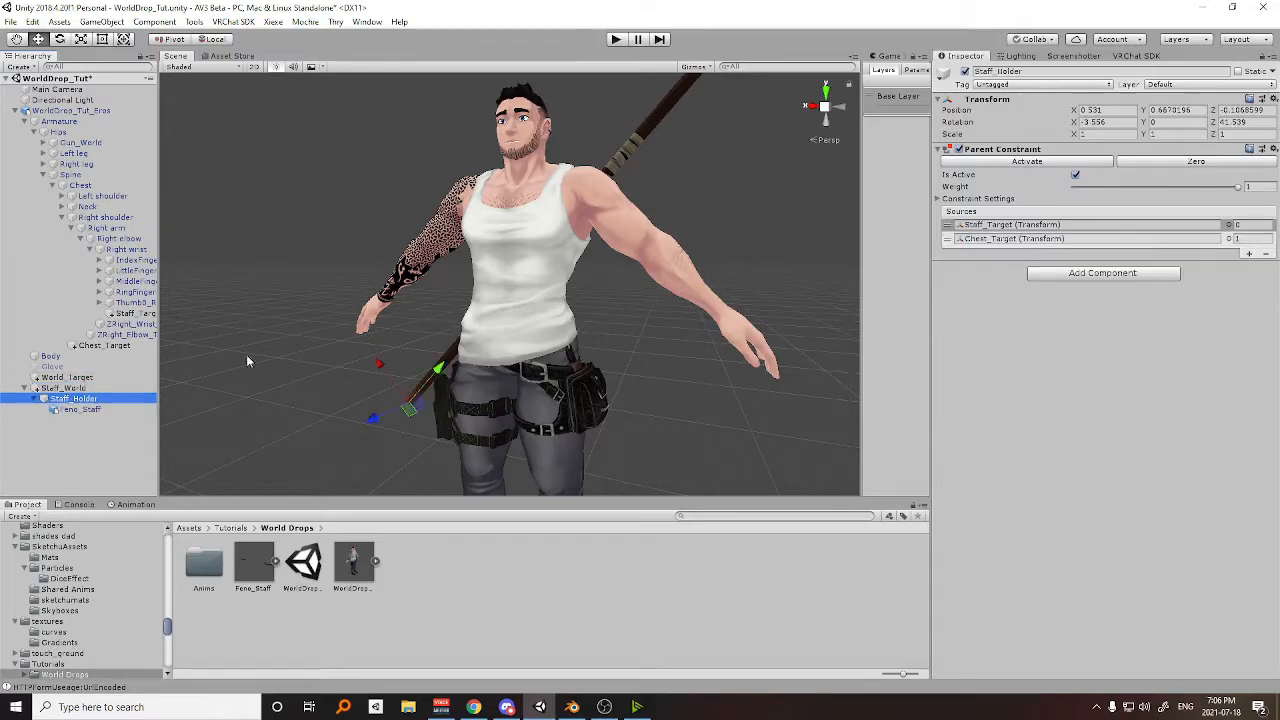
scroll(214, 372, down, 3)
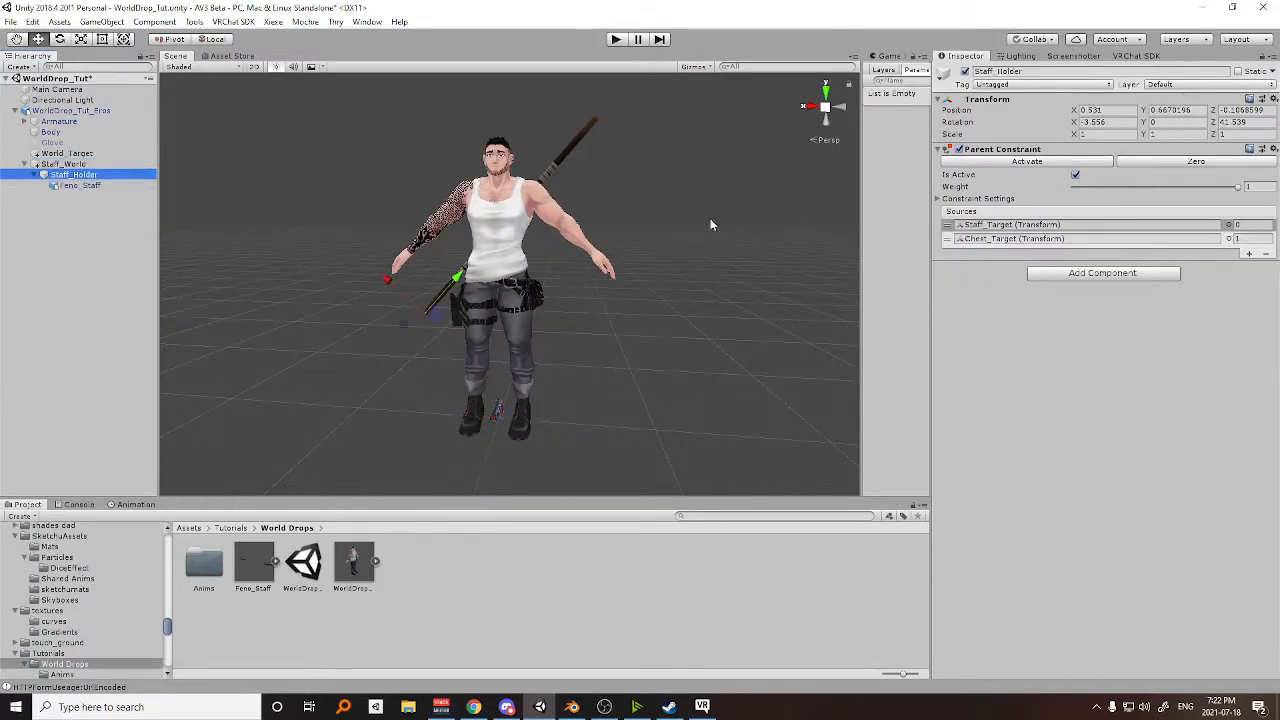
Create a new animation clip named Staff_Chest in the World Drops project's Anims folder.
scroll(694, 232, up, 3)
middle_drag(632, 200, 638, 243)
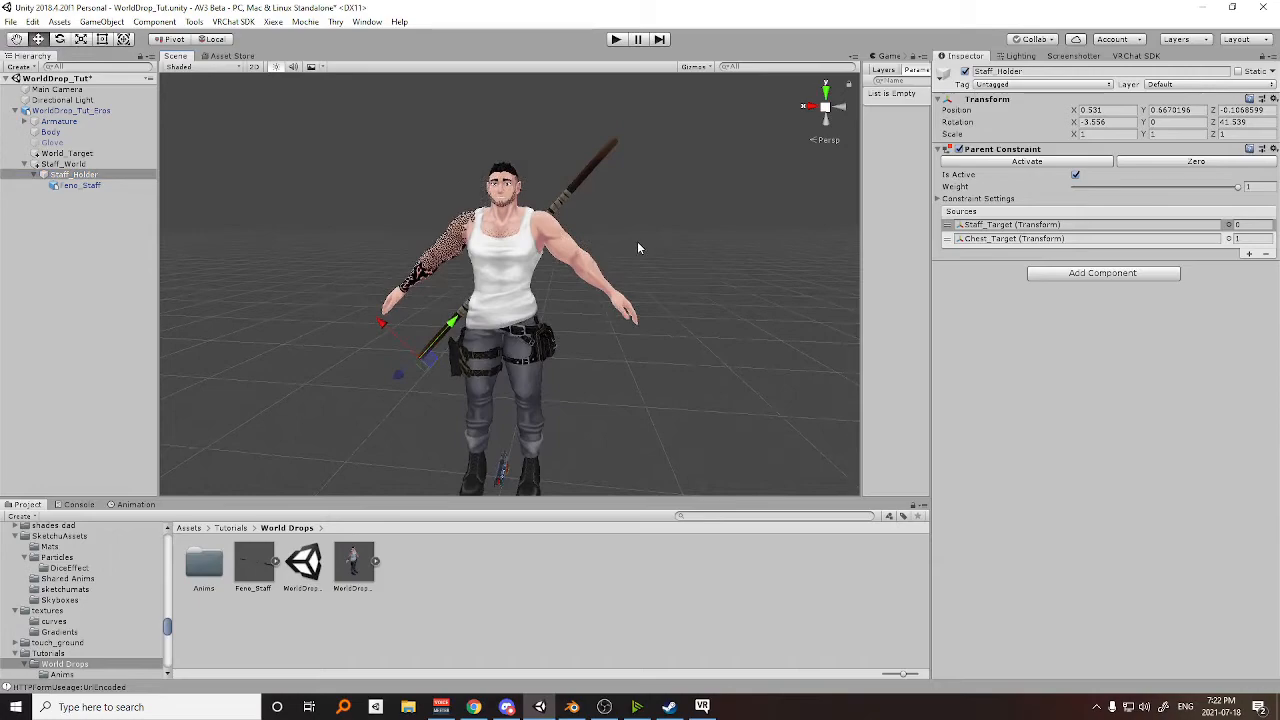
middle_drag(549, 305, 557, 280)
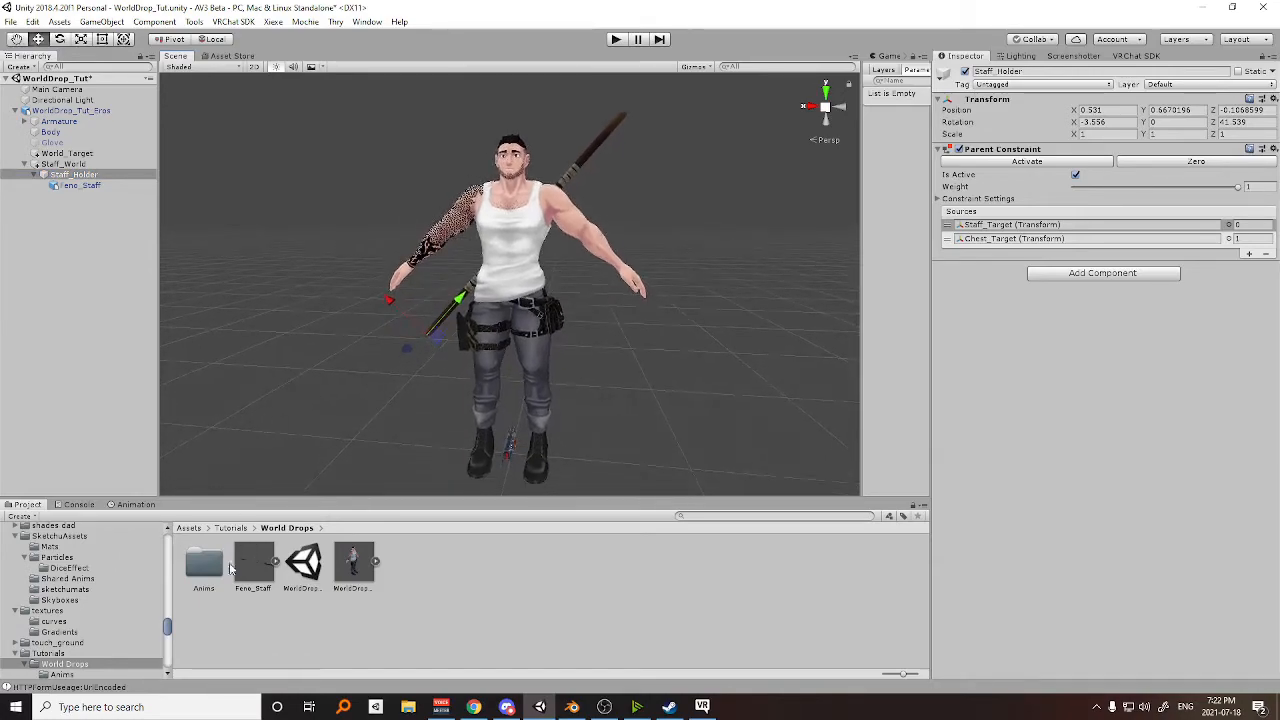
double_click(214, 576)
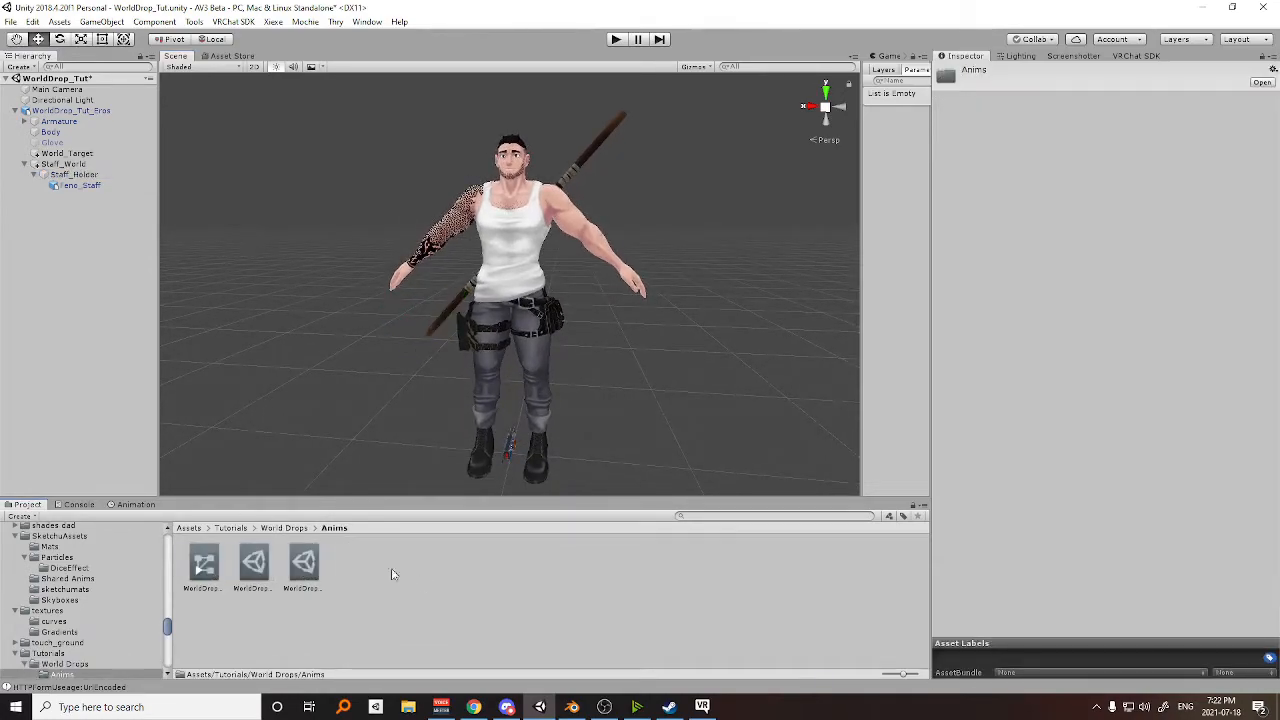
scroll(500, 332, down, 3)
mouse_move(541, 309)
middle_down()
mouse_move(507, 311)
mouse_move(529, 302)
middle_up()
right_drag(529, 302, 546, 289)
middle_drag(546, 289, 550, 255)
right_click(380, 566)
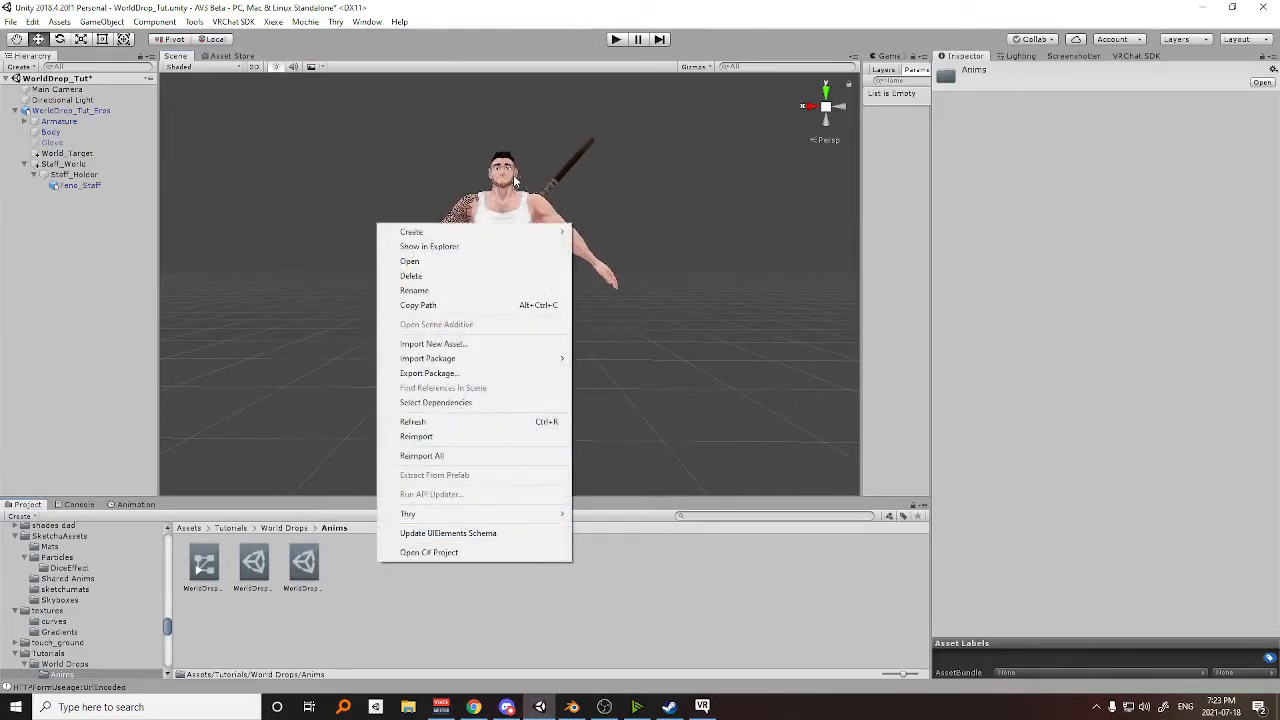
mouse_move(458, 238)
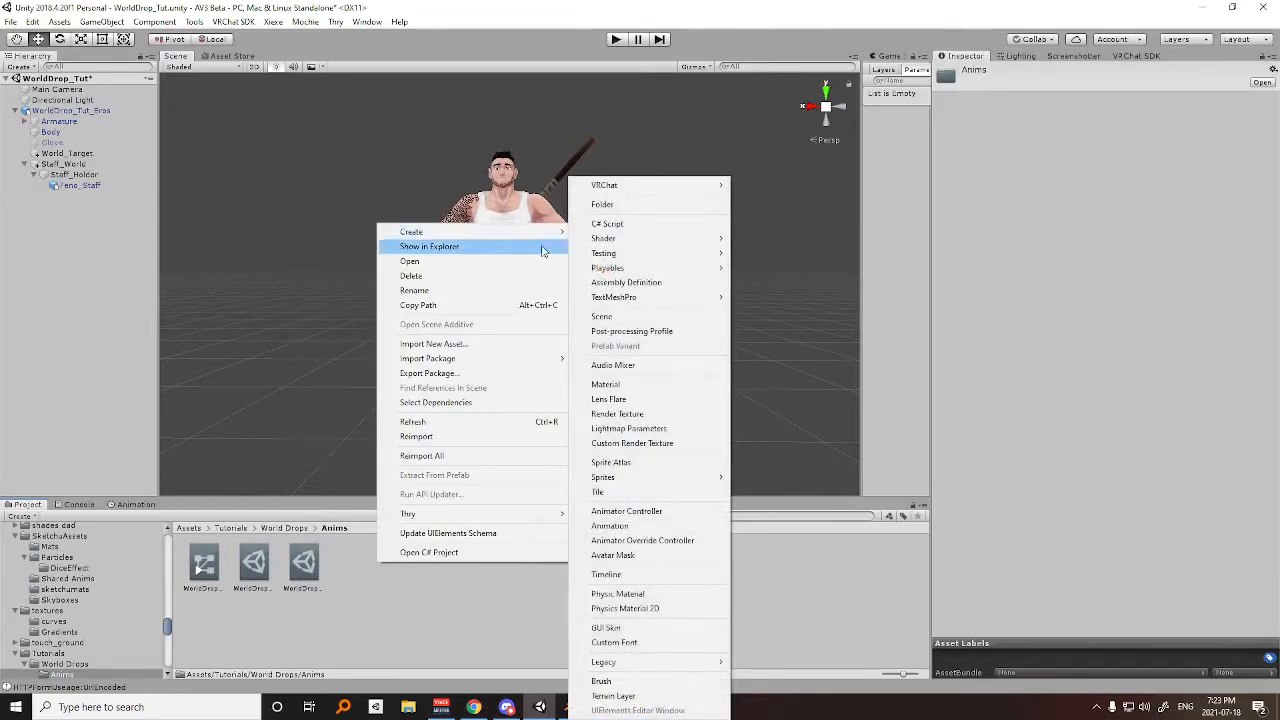
click(627, 527)
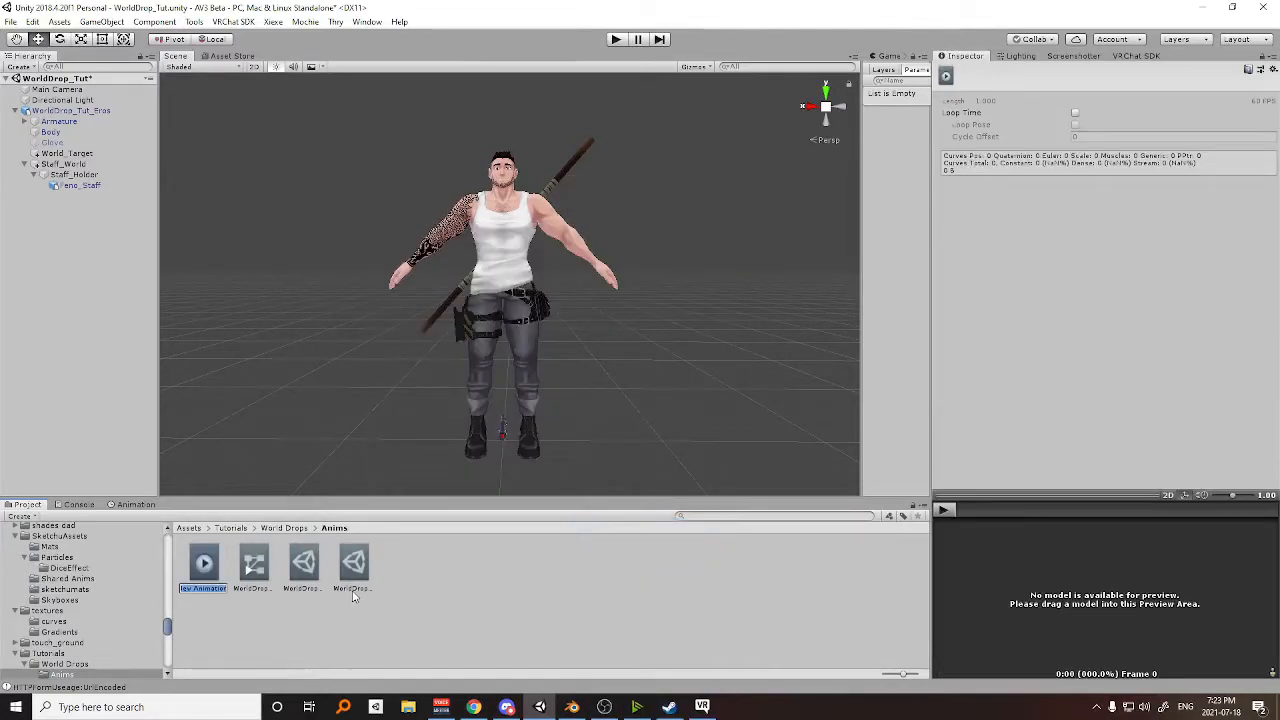
text(C)
key(BackSpace)
key(BackSpace)
key(BackSpace)
key(Return)
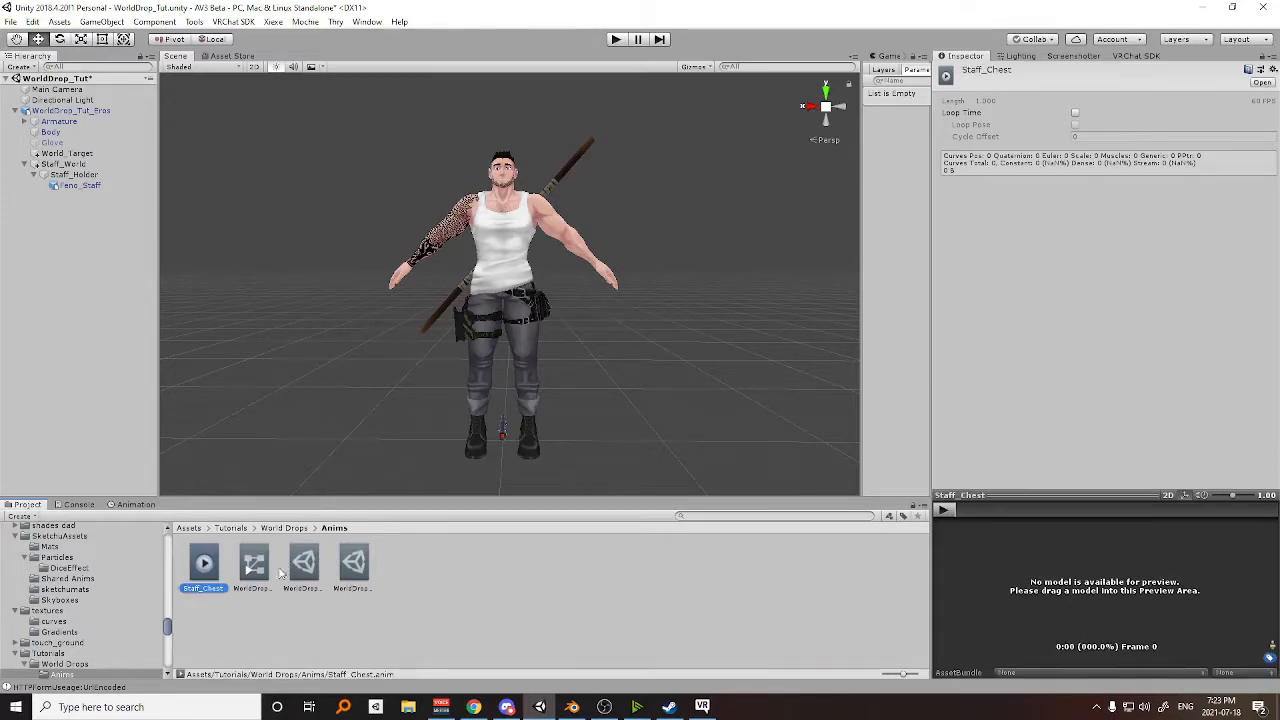
Duplicate the Staff_Chest clip and name the copy Staff_Hand.
key(ctrl+d)
click(250, 588)
text(Staff_Hand)
key(Return)
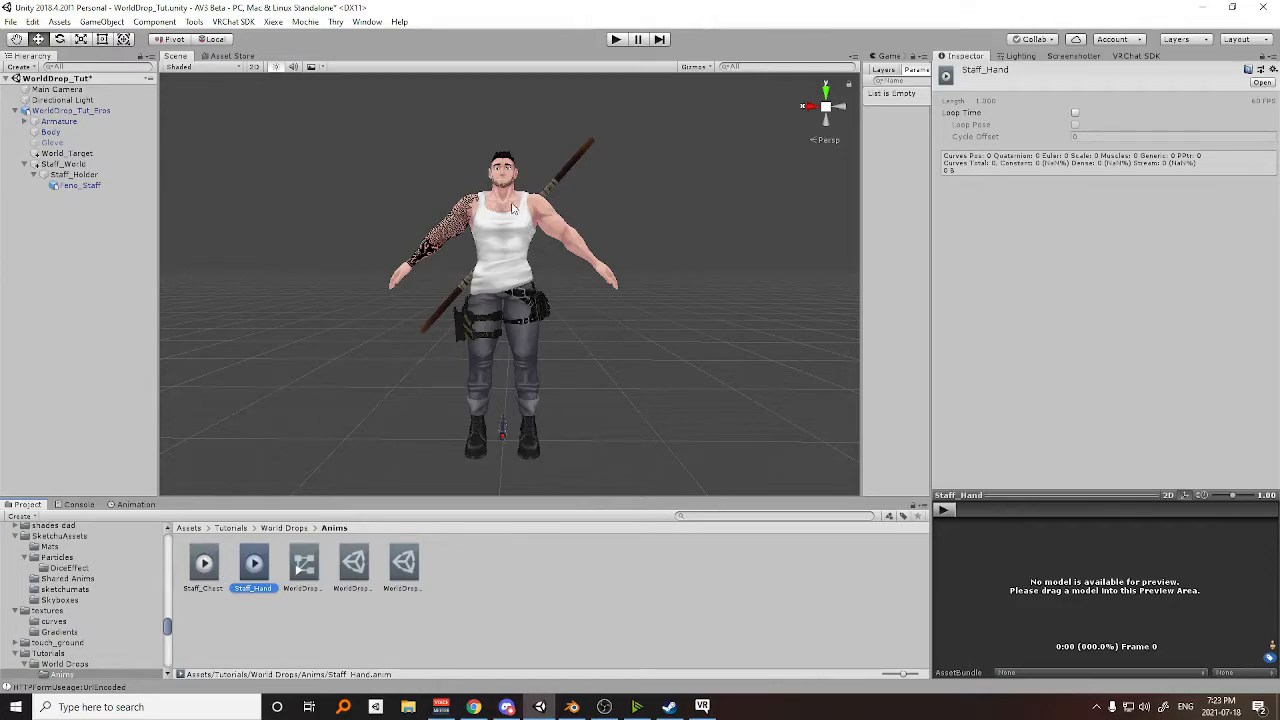
Create another animation clip named Staff_Drop in the Anims folder.
right_click(472, 540)
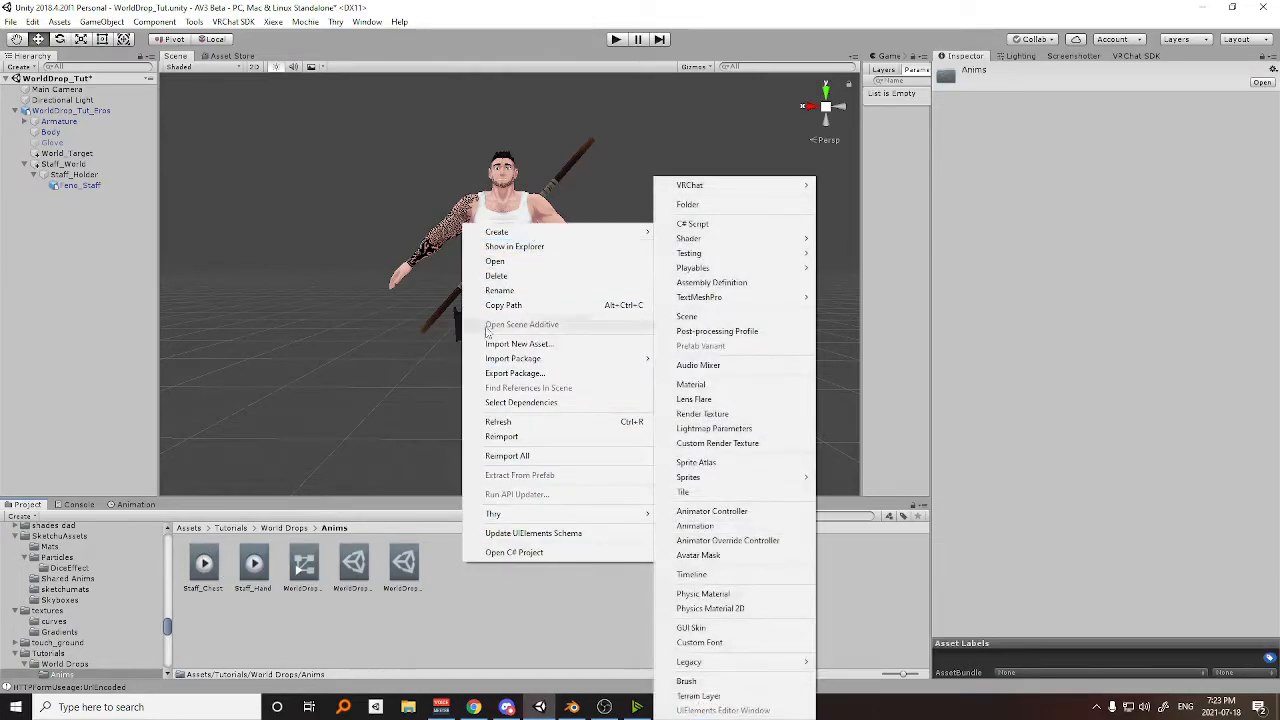
mouse_move(614, 234)
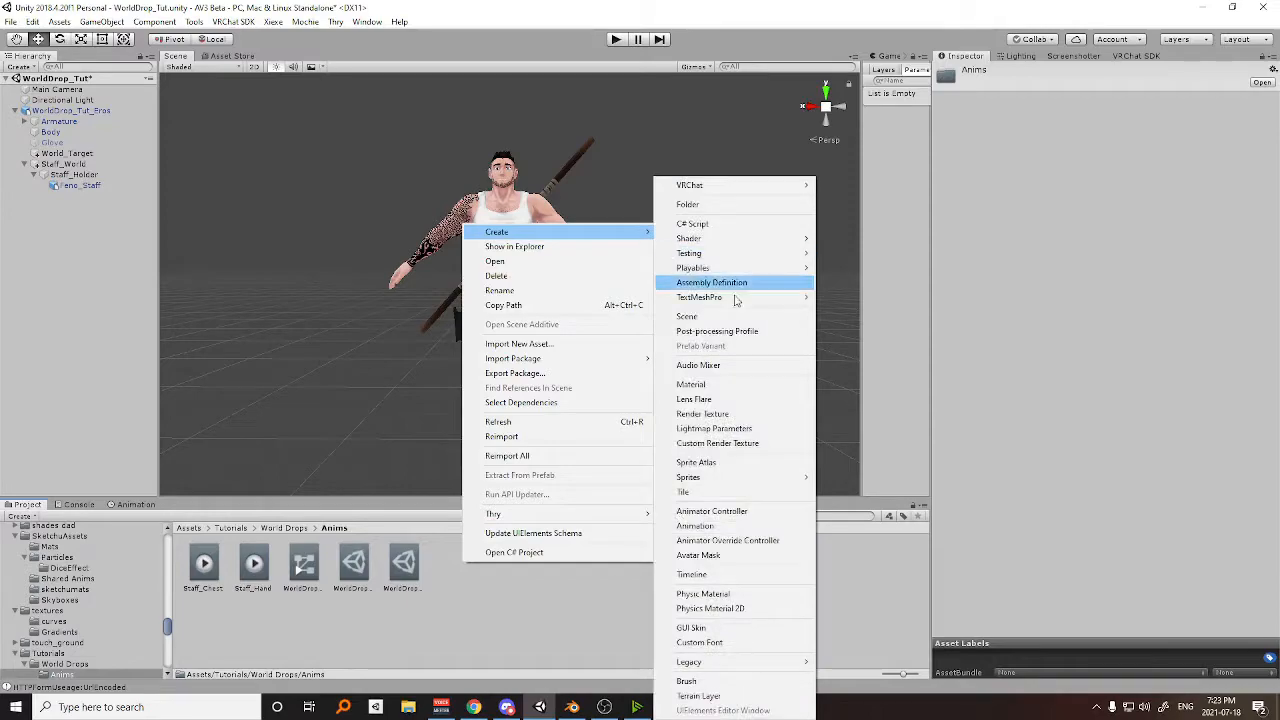
click(735, 525)
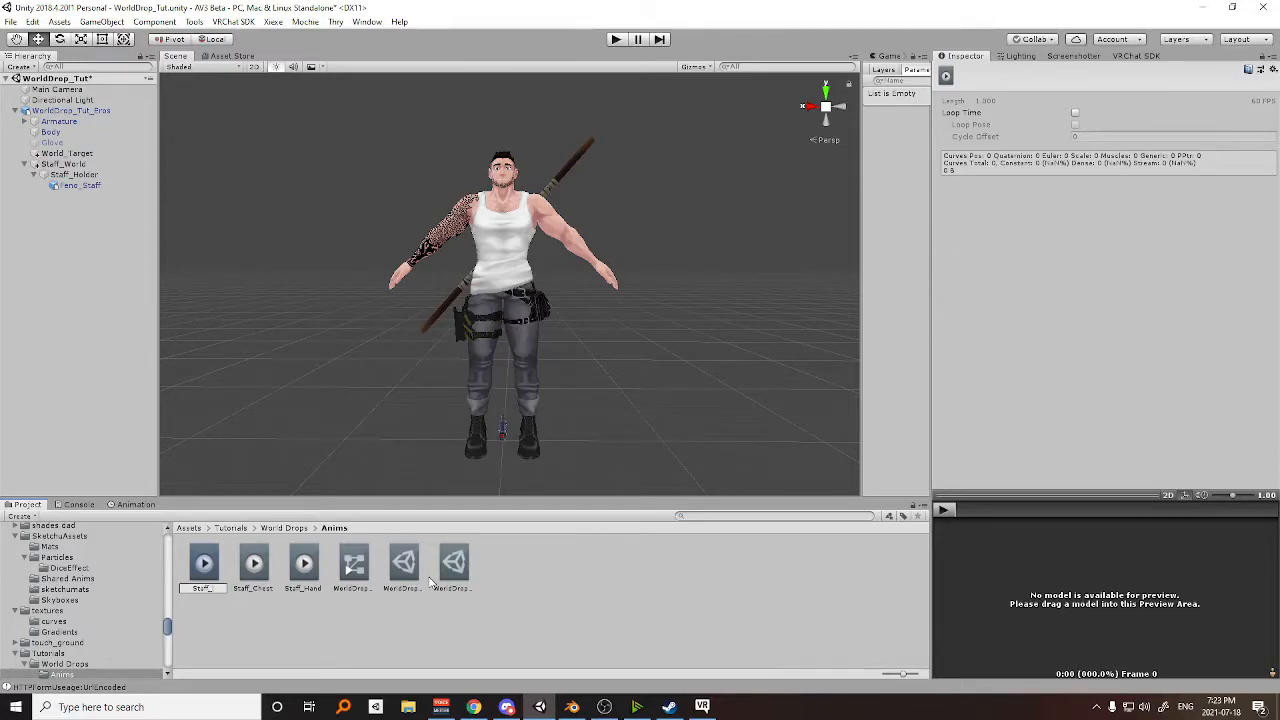
text(Staff_Drop)
key(Return)
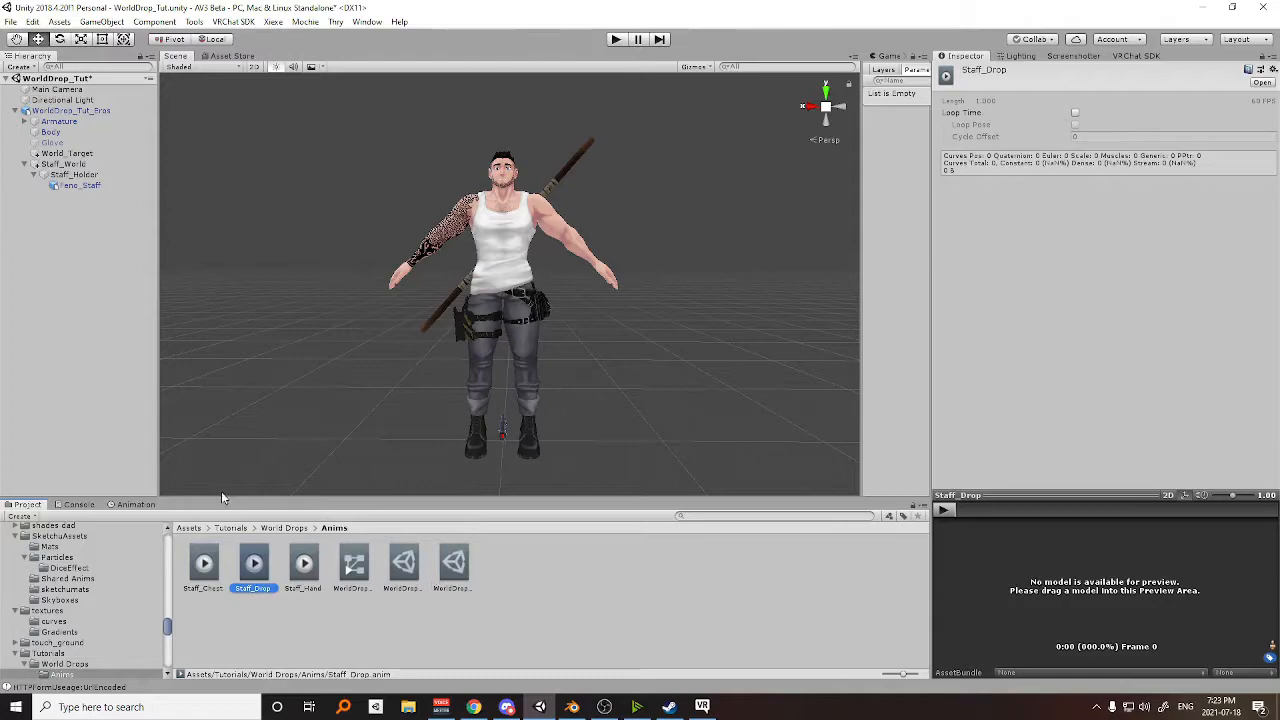
Duplicate the Staff_Drop clip and name the copy Staff_Hold.
key(ctrl+d)
click(305, 586)
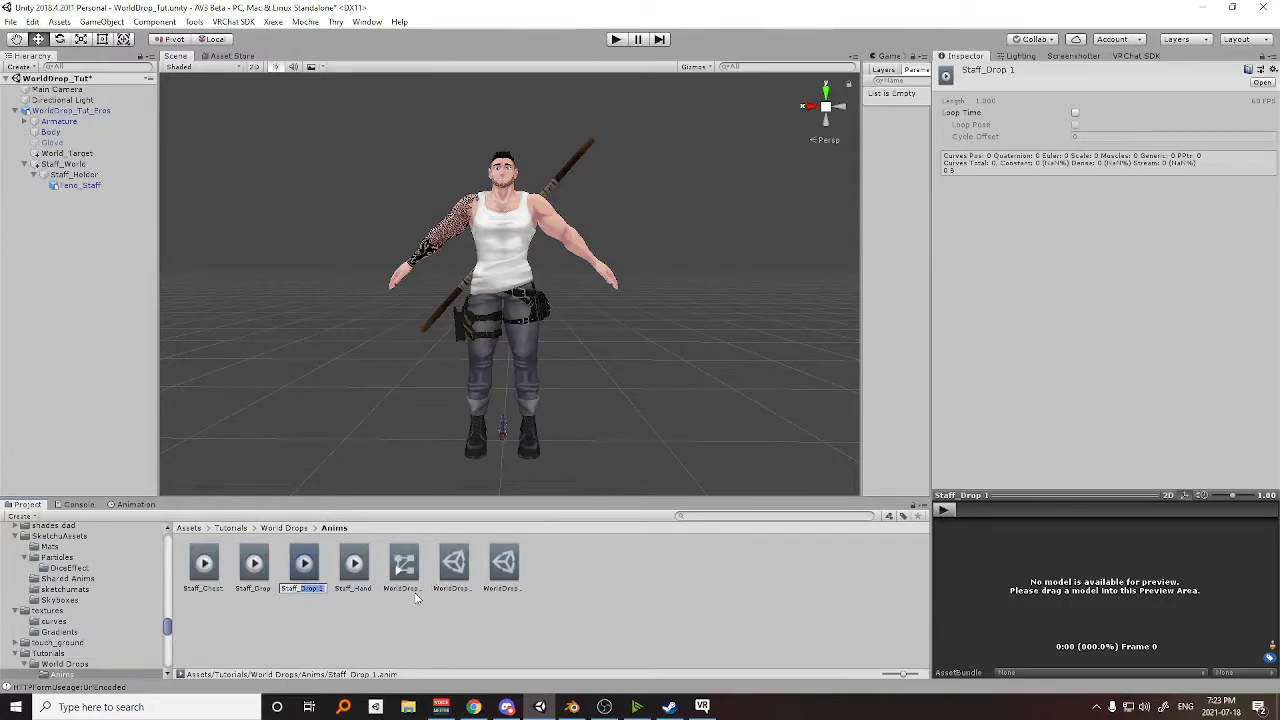
text(Staff_Ha)
key(Return)
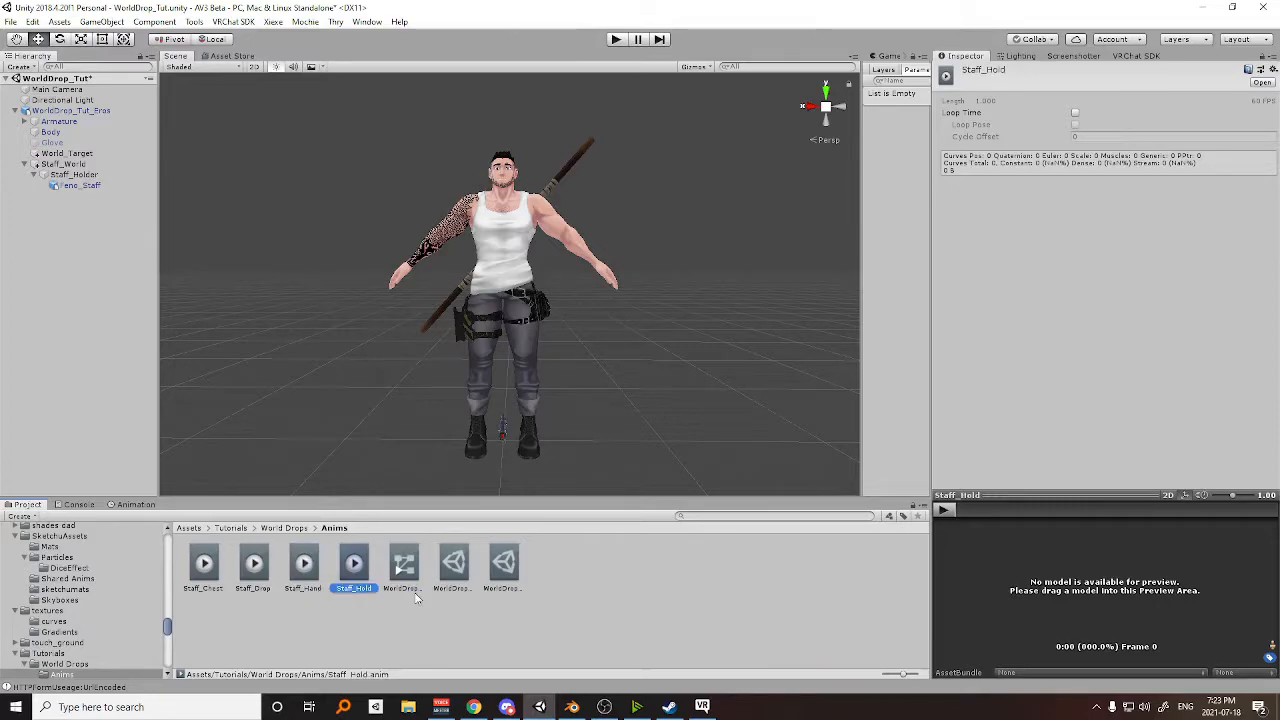
click(253, 562)
click(352, 562)
click(205, 564)
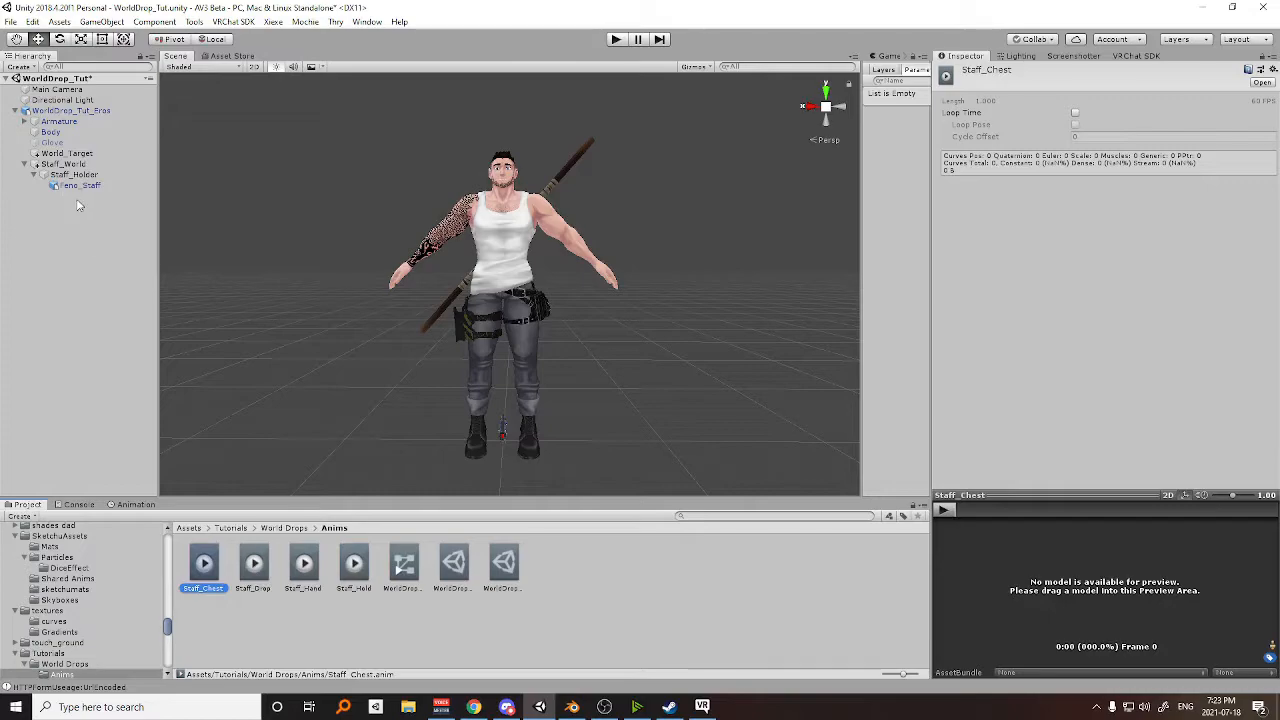
Duplicate the WorldDrop_Tut_Eros avatar, disable the original, and select the duplicate.
click(45, 110)
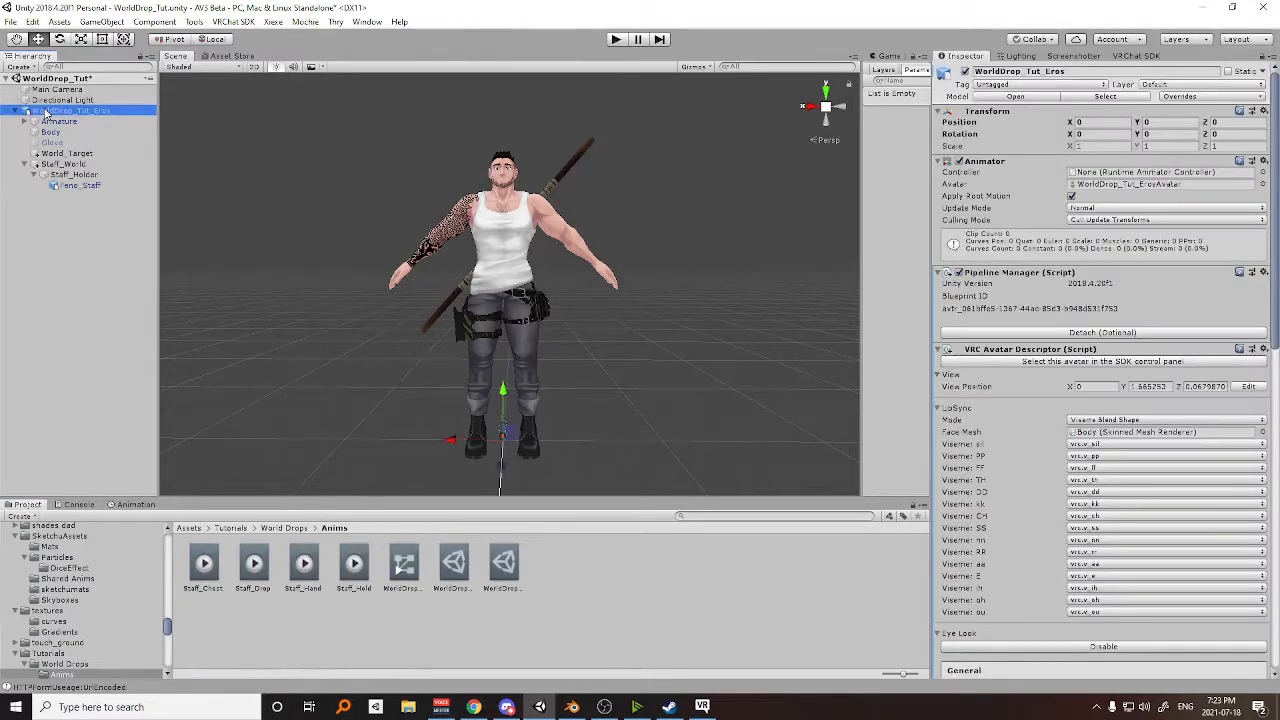
key(ctrl+d)
click(58, 111)
key(alt)
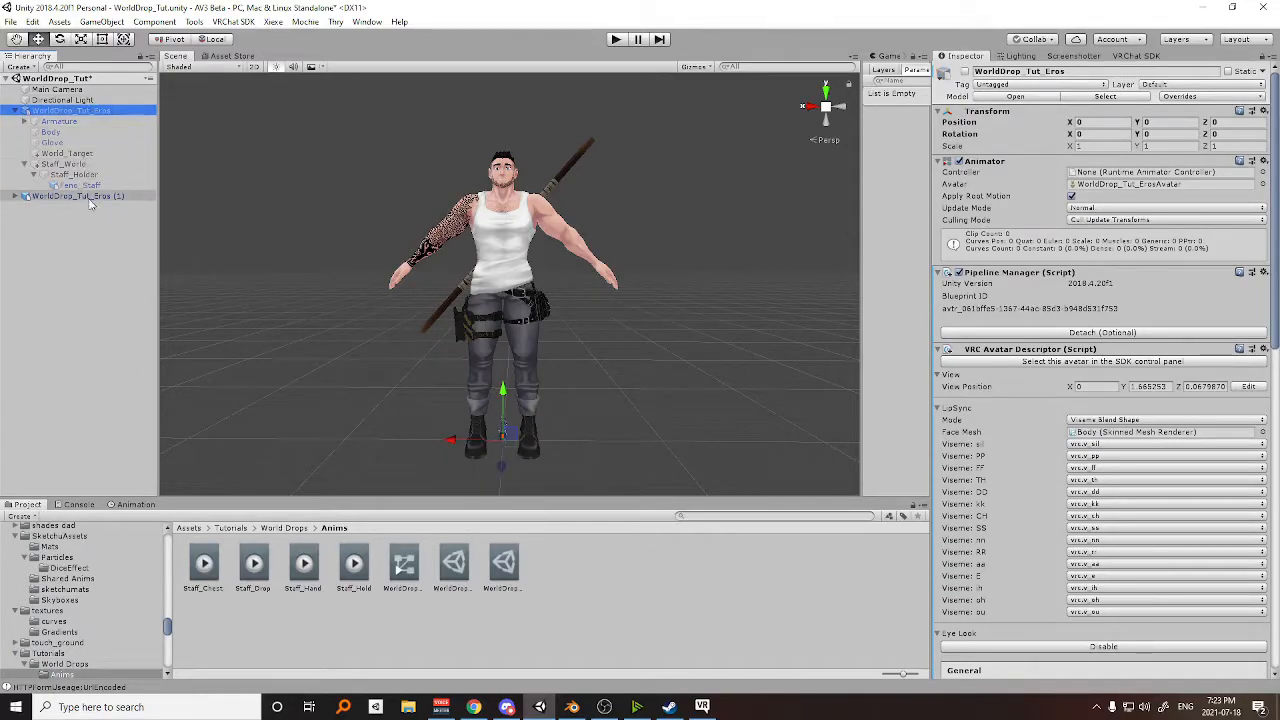
click(93, 197)
middle_drag(506, 333, 506, 331)
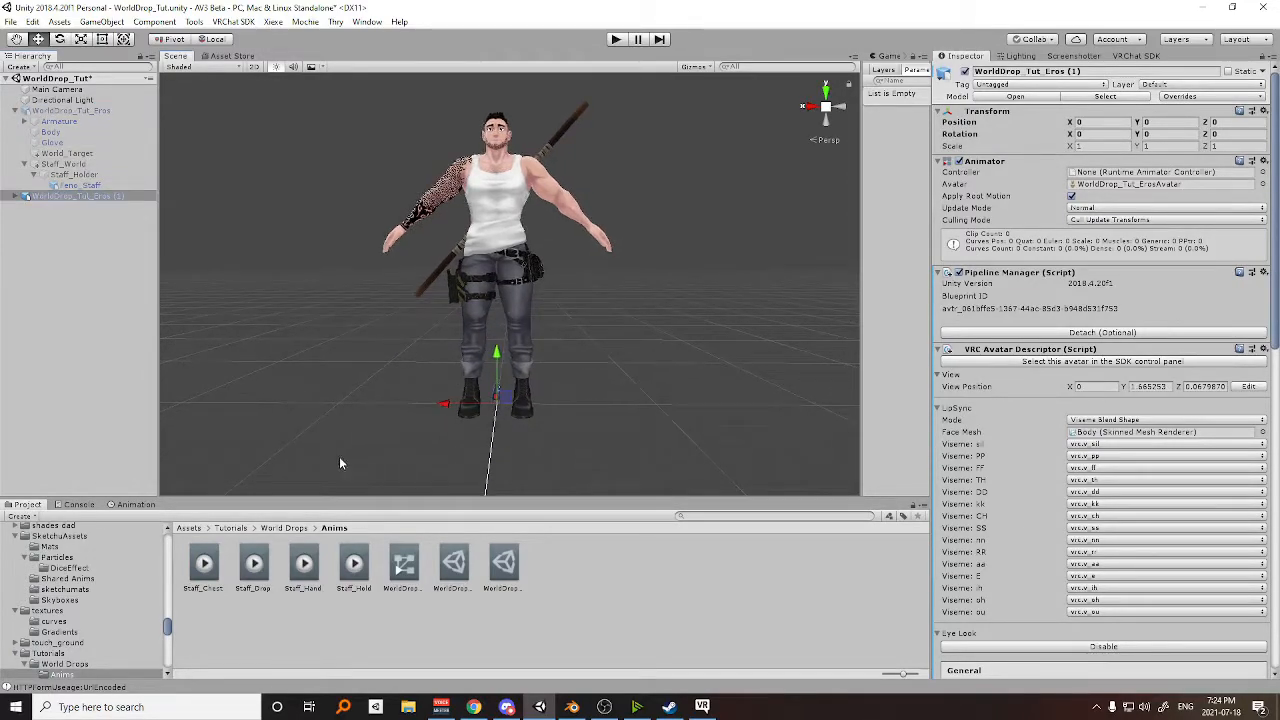
Assign all four Staff animation clips to the duplicate avatar and open Staff_Chest for animation editing.
click(207, 564)
shift+click(357, 561)
drag(209, 562, 66, 196)
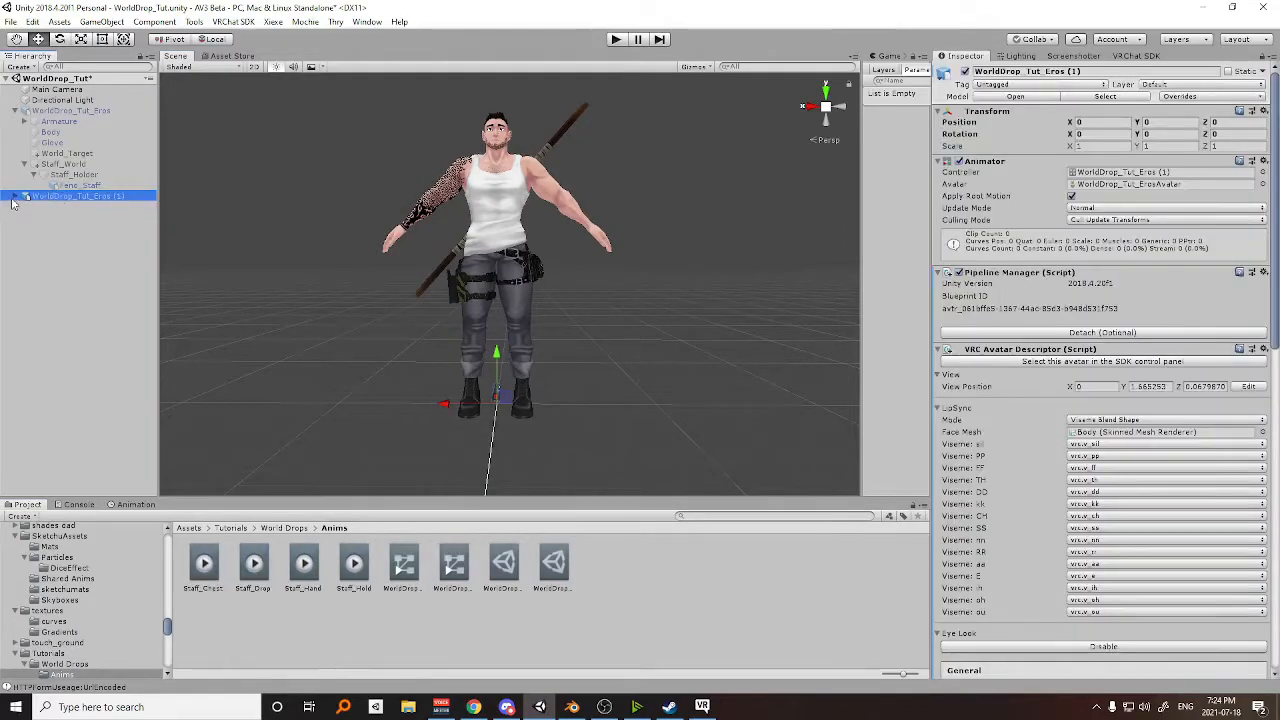
click(134, 504)
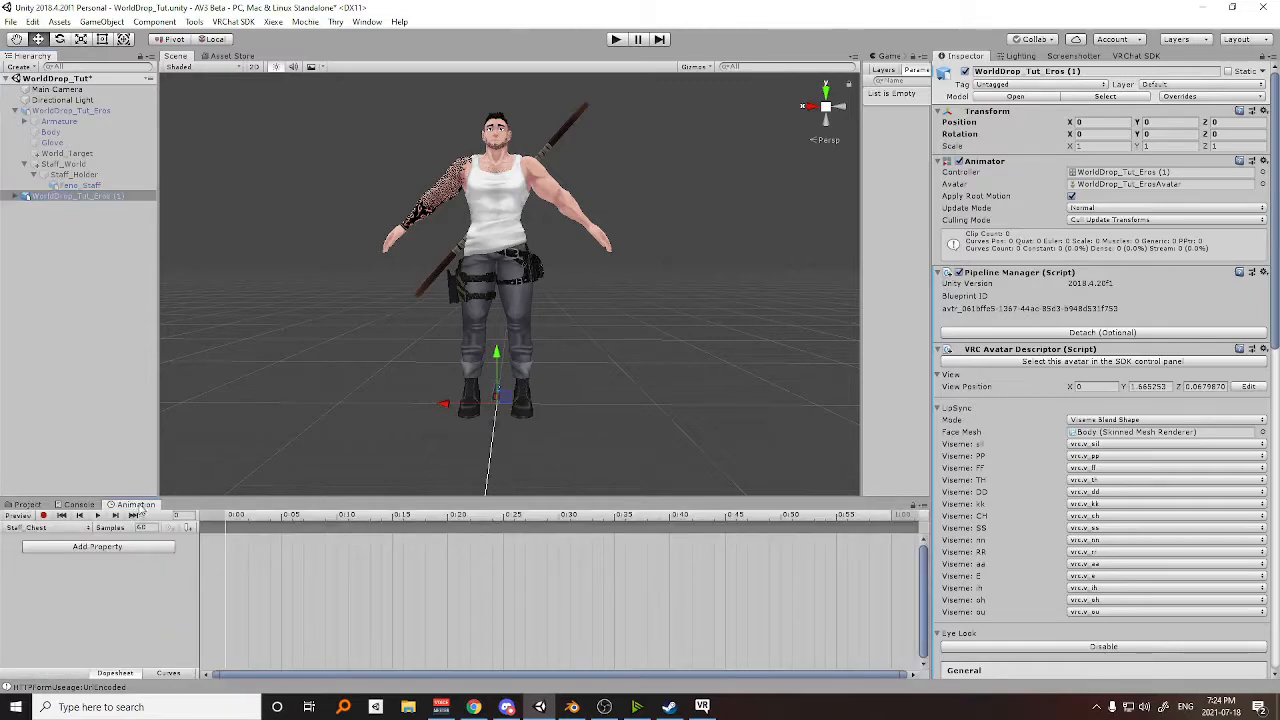
click(40, 531)
click(45, 543)
scroll(433, 390, up, 3)
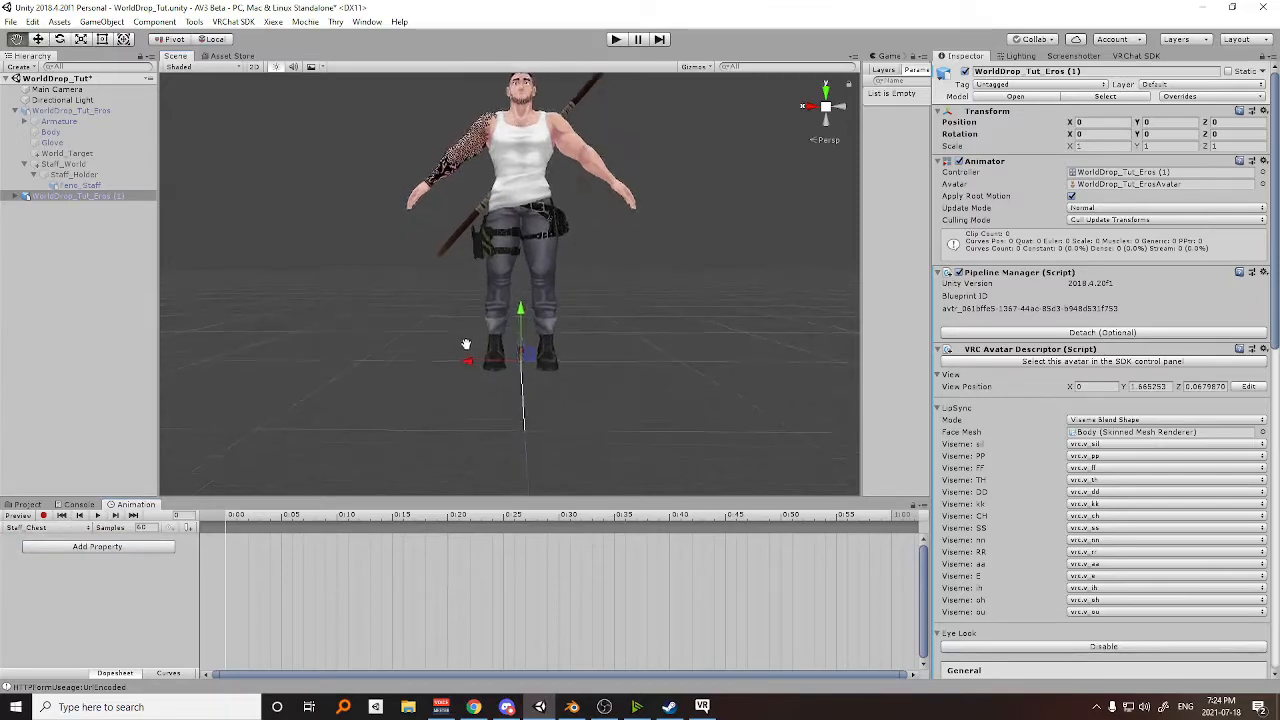
Record Staff_Holder's Parent Constraint source weights in Staff_Chest at frame 0, with Staff_Target at 0 and Chest_Target at 1.
click(43, 515)
click(26, 196)
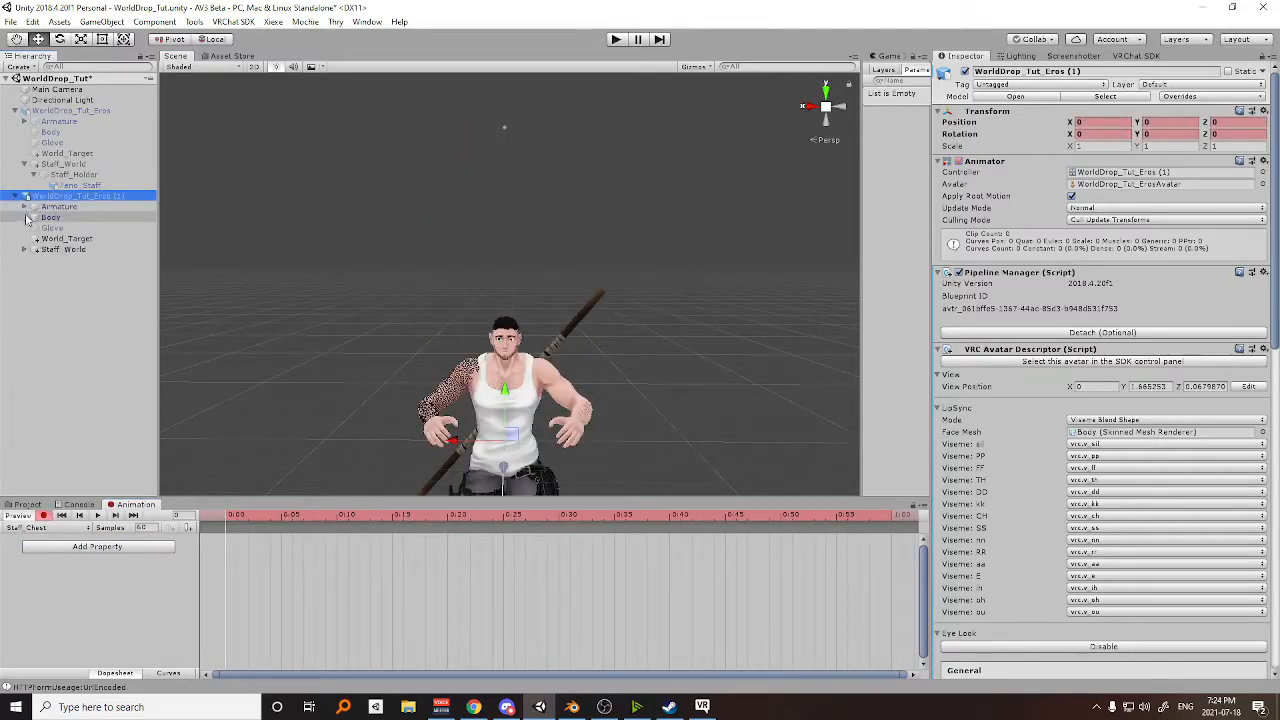
click(35, 249)
click(40, 260)
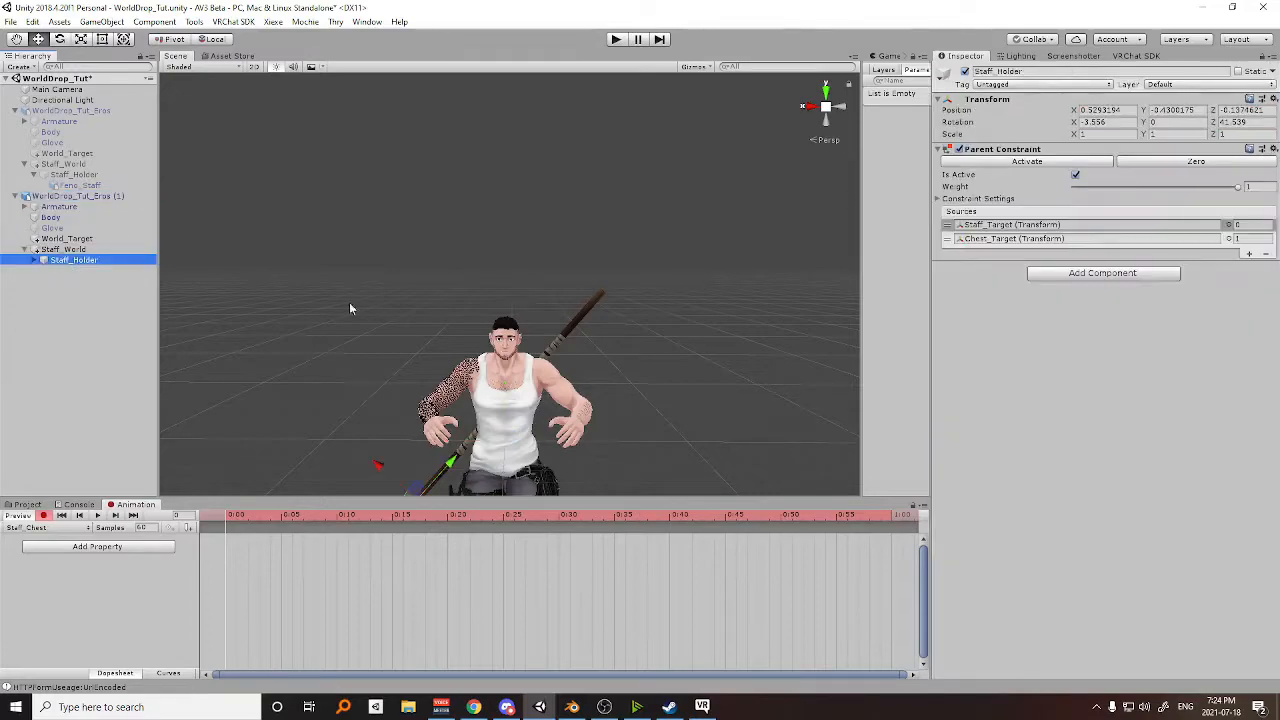
middle_drag(755, 320, 735, 207)
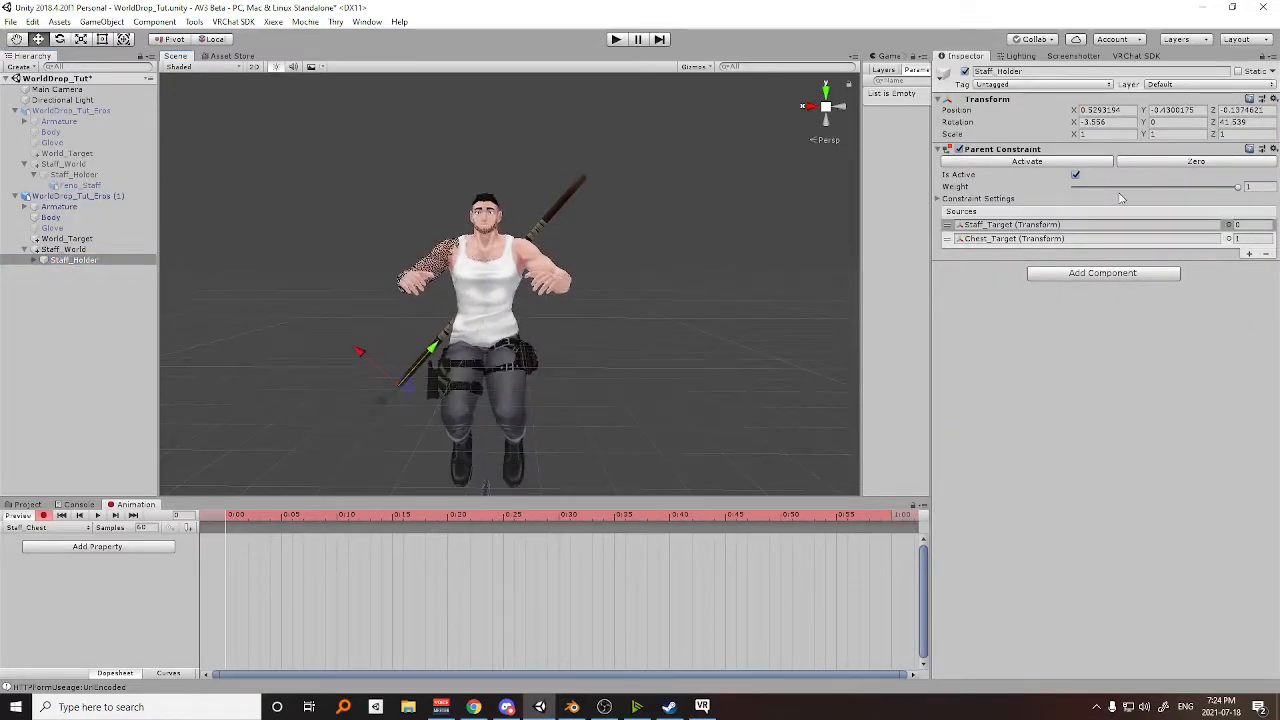
click(1250, 225)
key(Return)
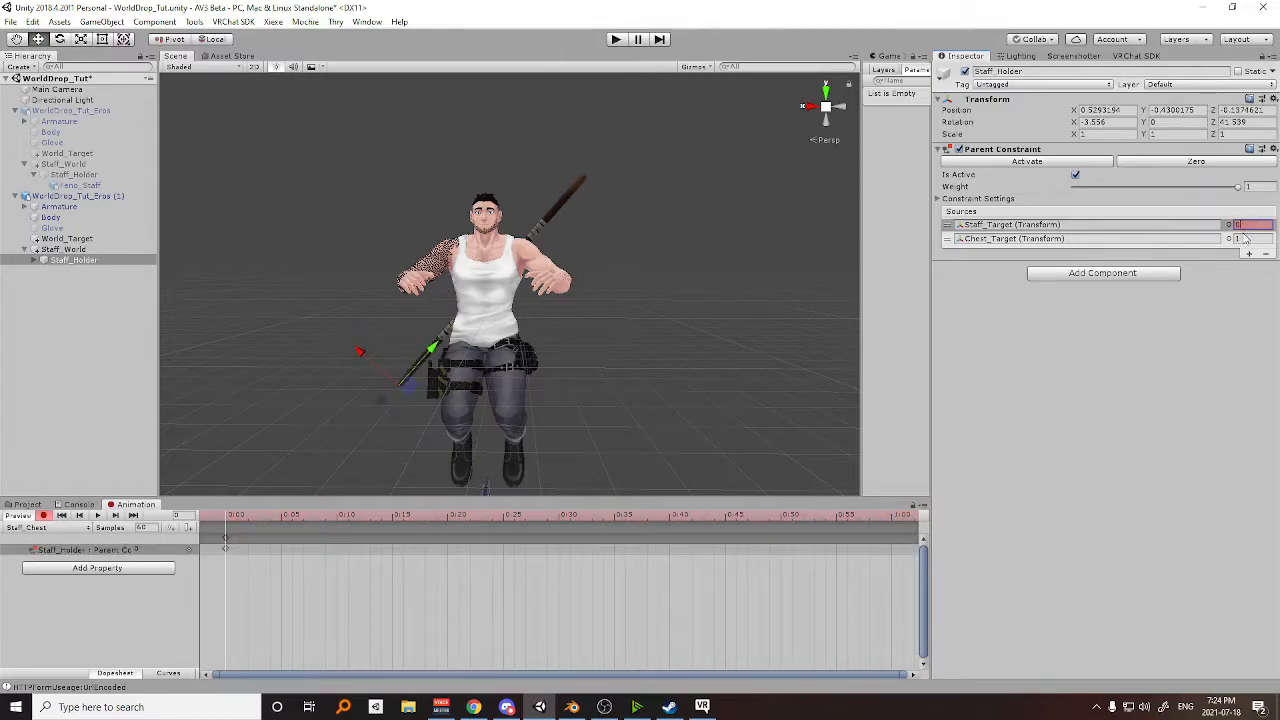
click(1244, 238)
text(0)
key(Return)
text(1)
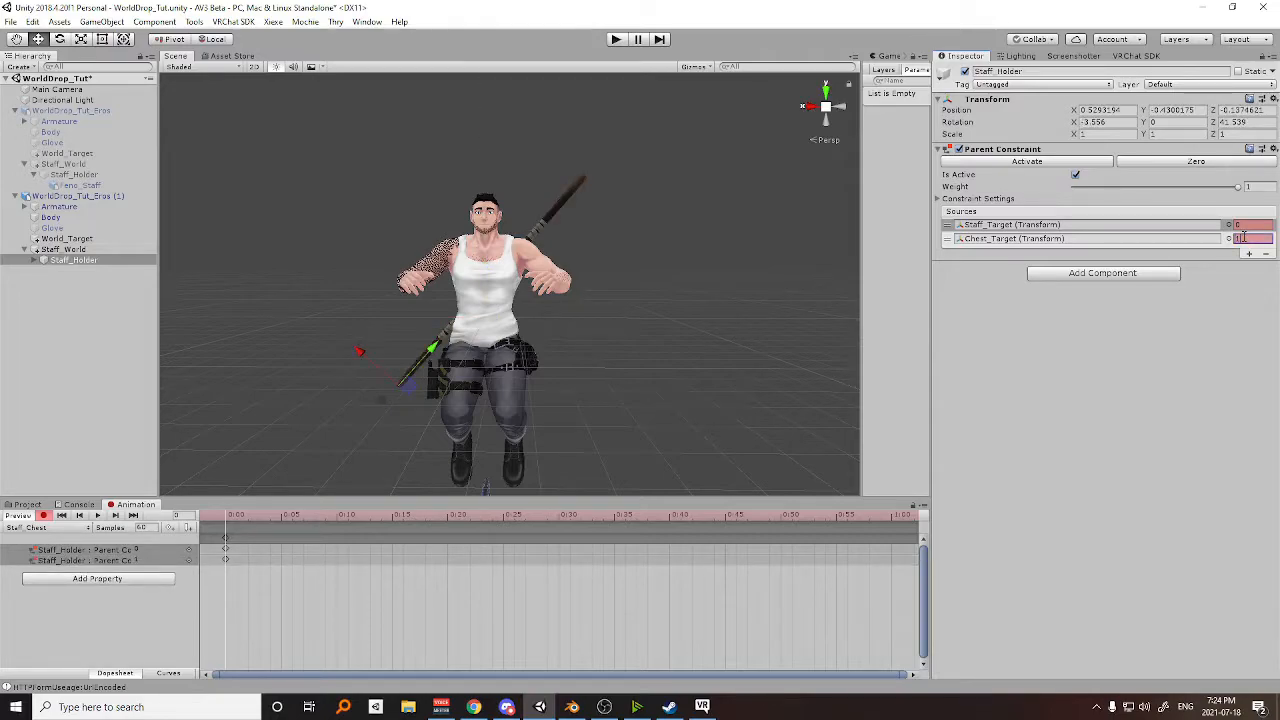
mouse_move(227, 518)
mouse_down()
mouse_move(214, 518)
mouse_move(226, 515)
mouse_up()
Record Staff_Holder's Parent Constraint source weights in Staff_Hand at frame 0, with Staff_Target at 1 and Chest_Target at 0.
click(44, 530)
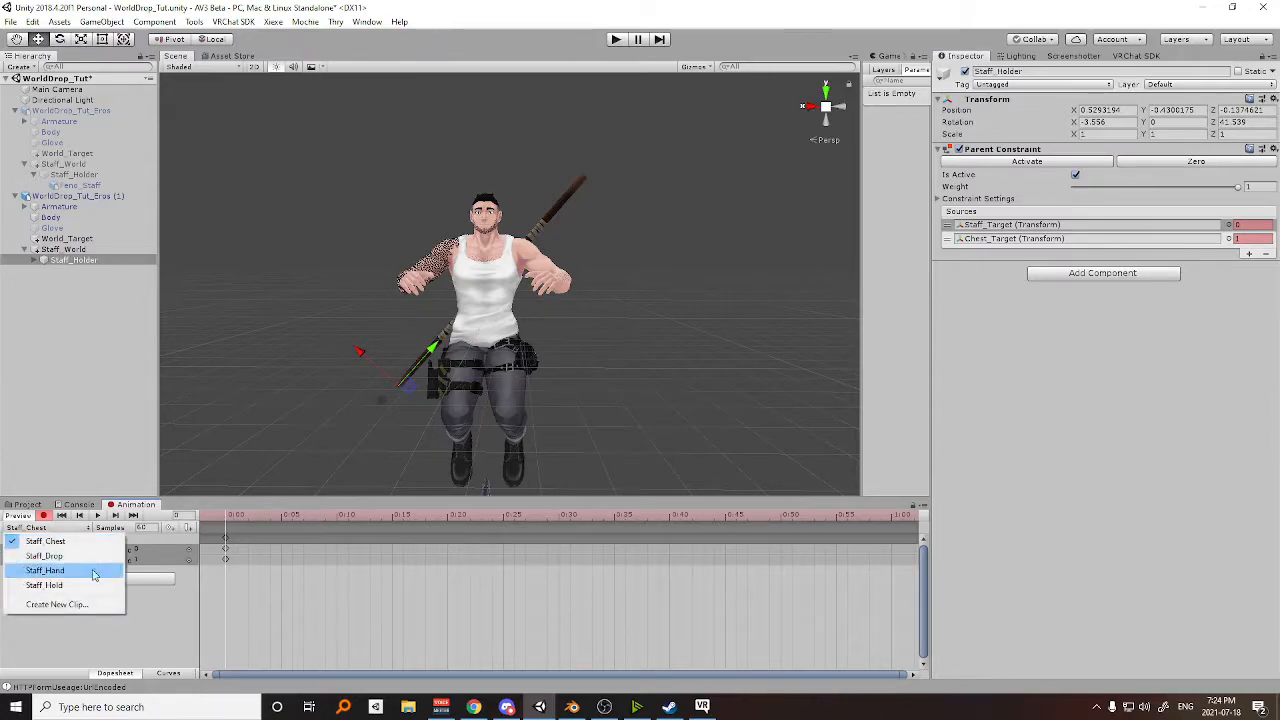
click(45, 570)
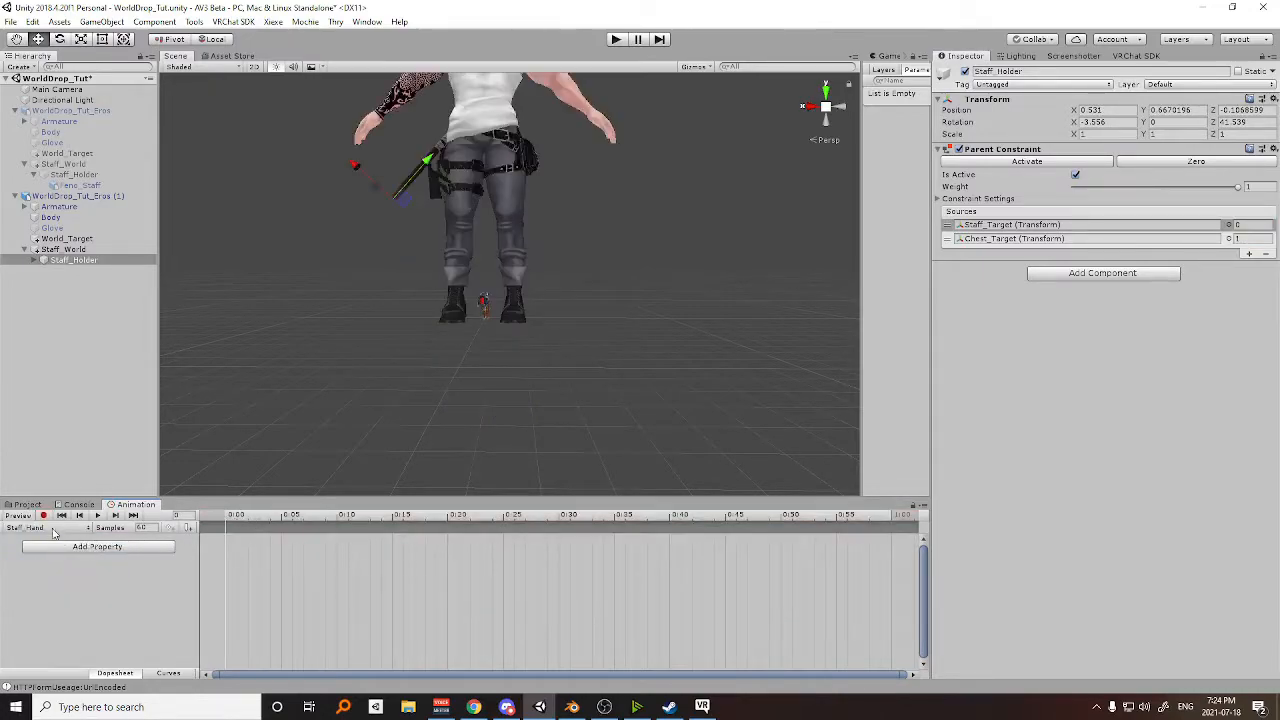
click(1247, 225)
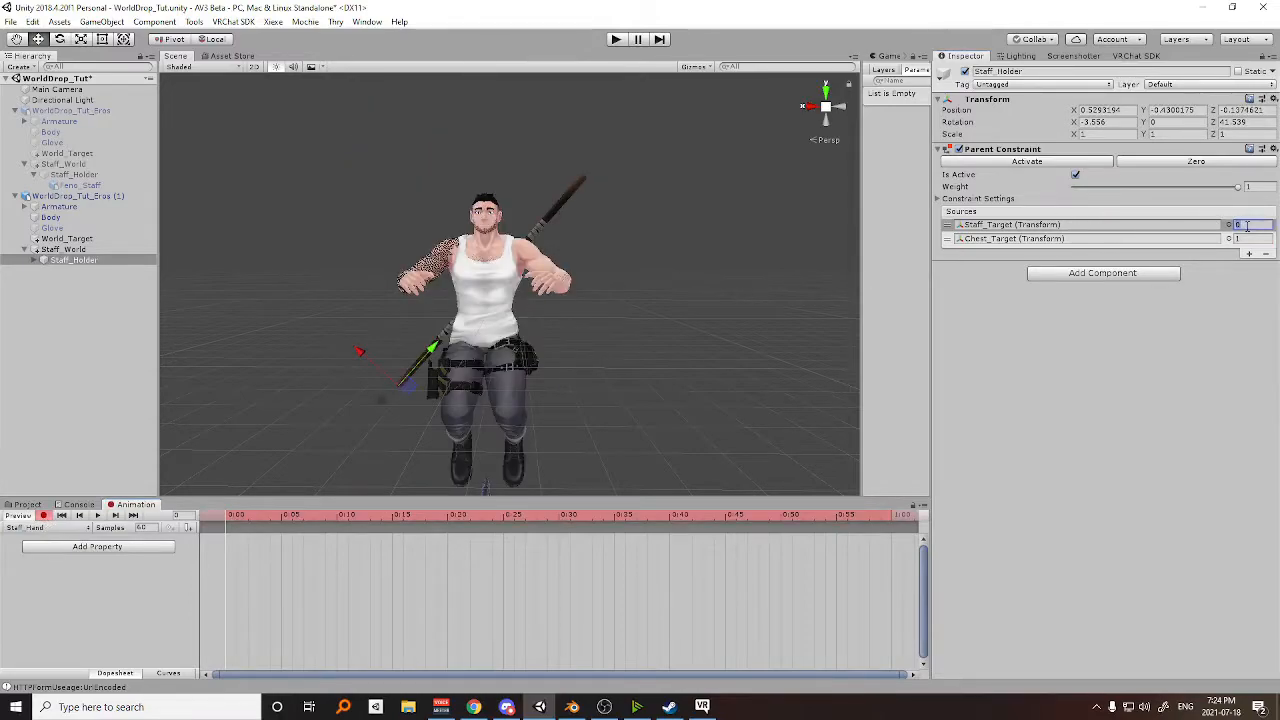
text(1)
key(Return)
click(1240, 238)
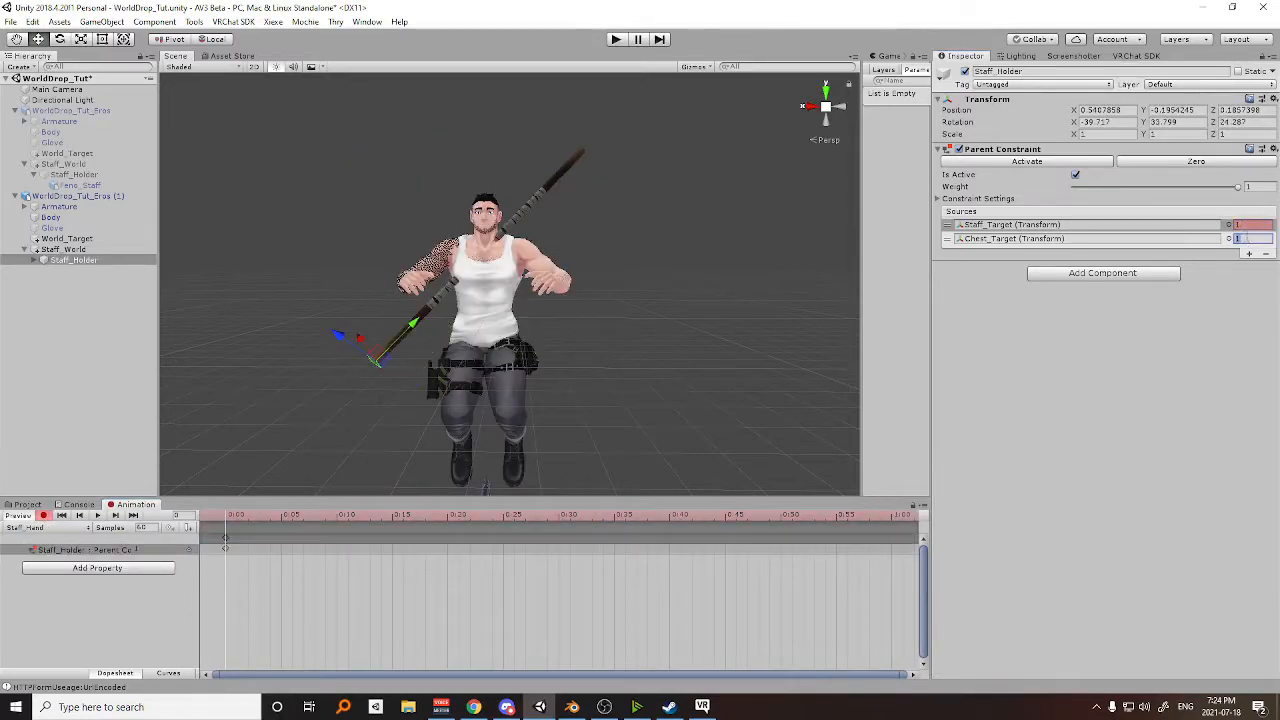
text(1)
key(Return)
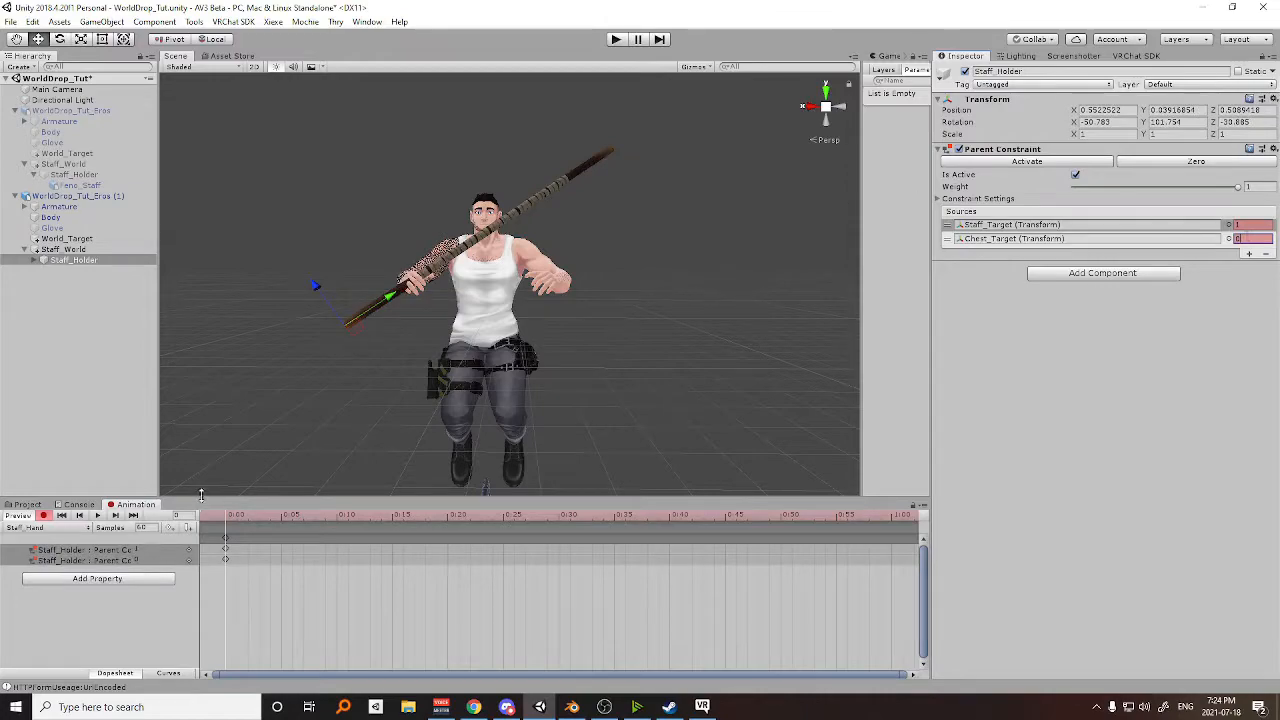
Open the Staff_Drop clip for editing and preview it at frame 0.
click(45, 527)
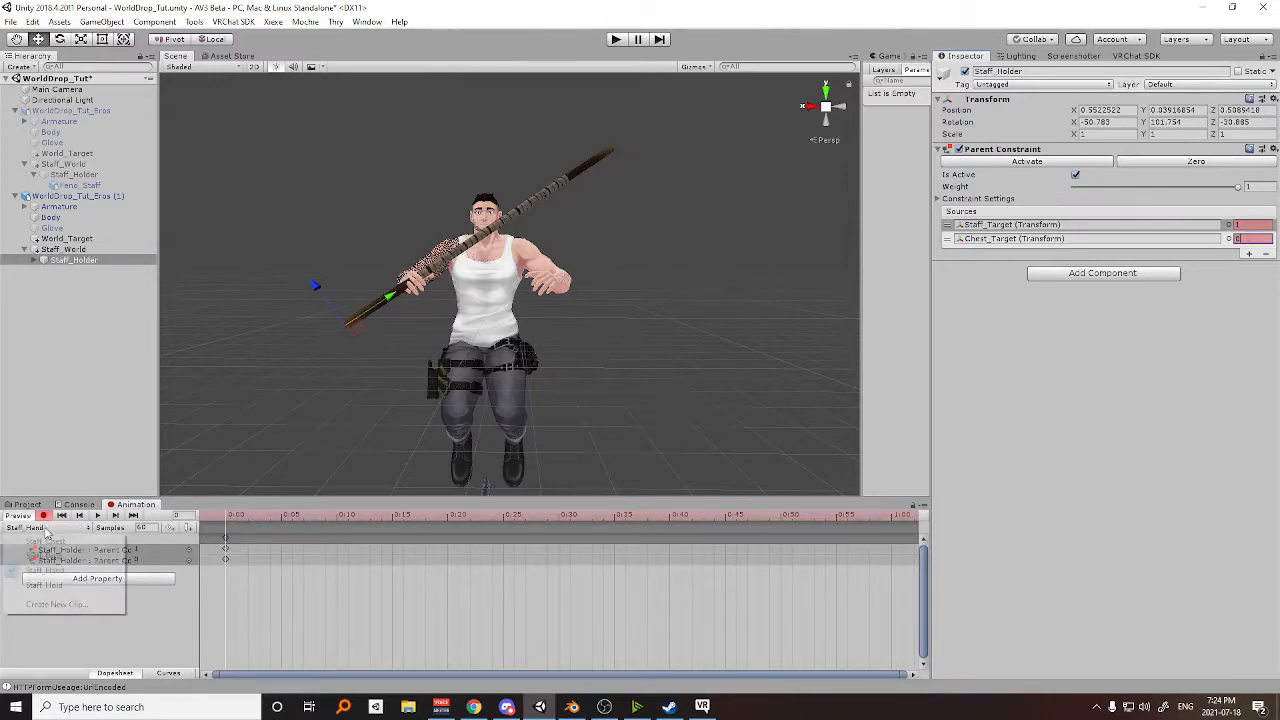
click(63, 563)
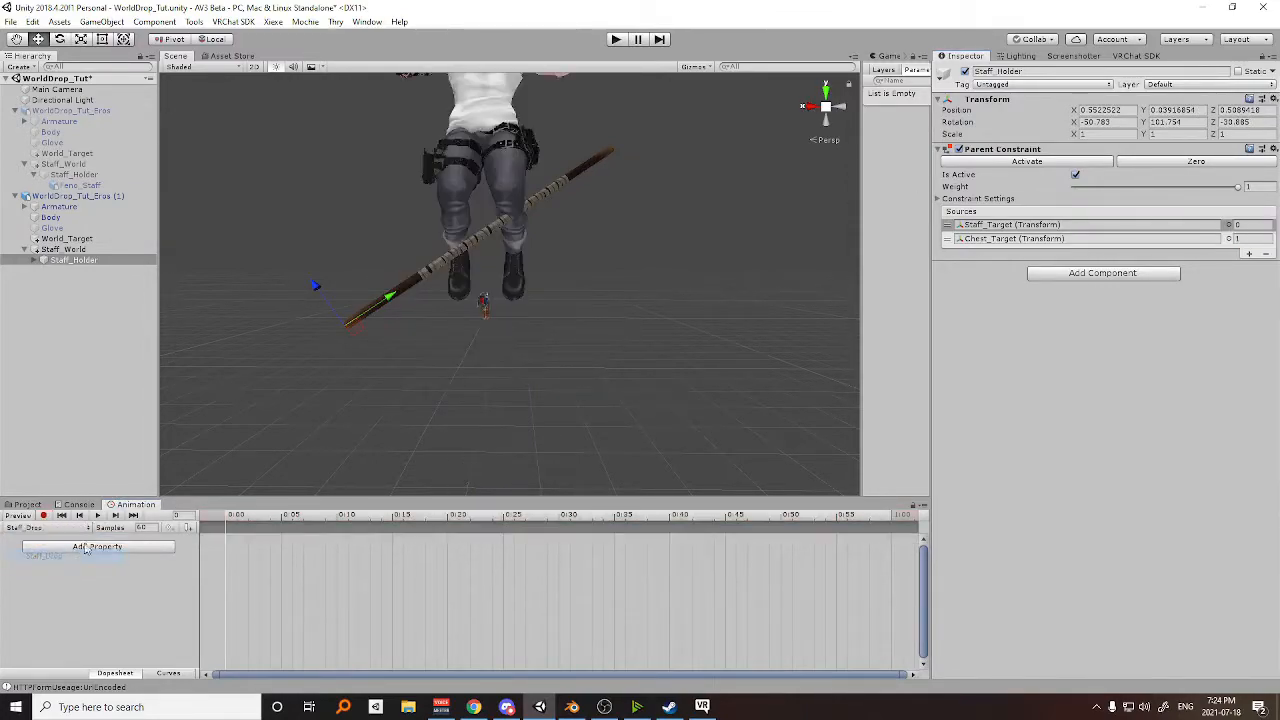
click(235, 521)
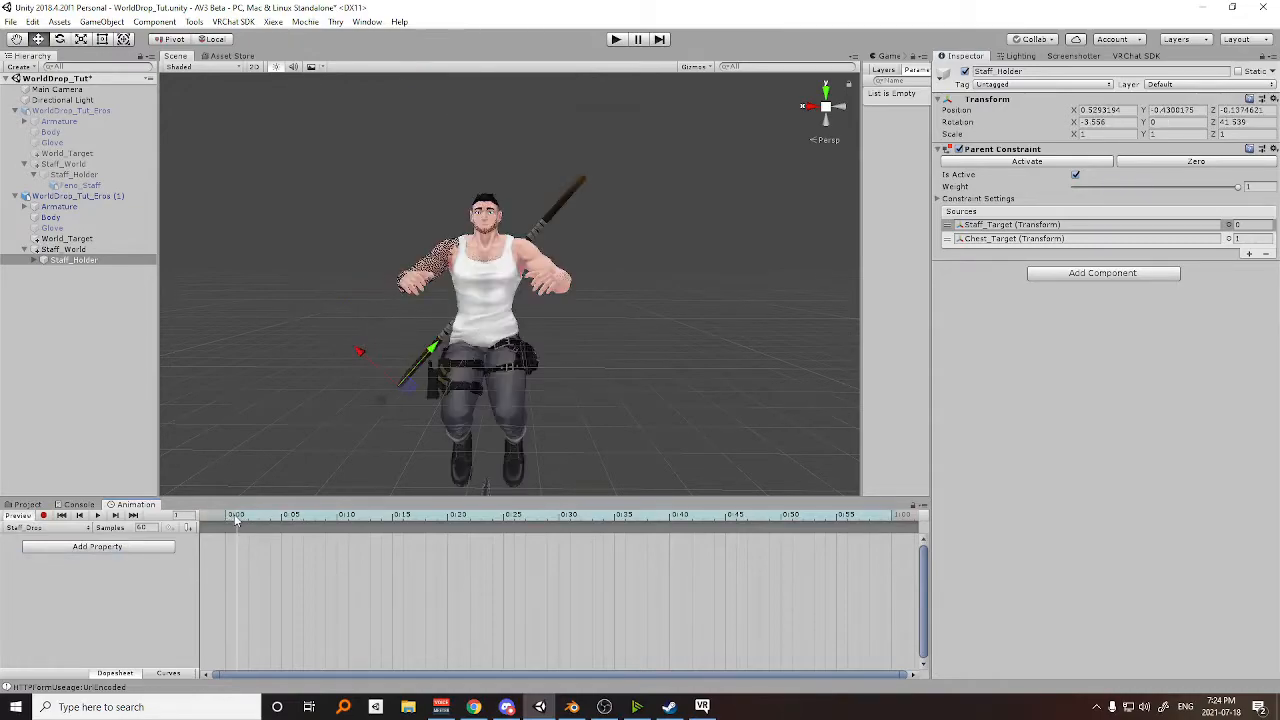
click(225, 519)
middle_drag(578, 332, 582, 306)
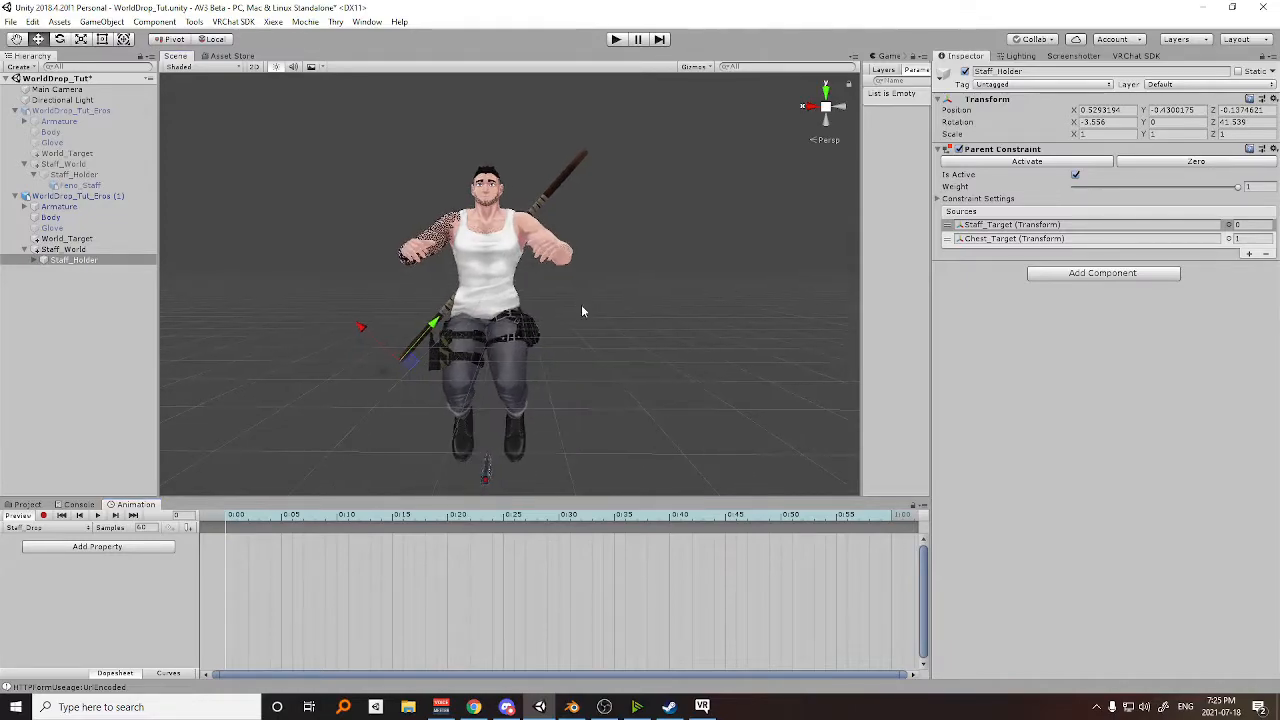
scroll(580, 305, up, 2)
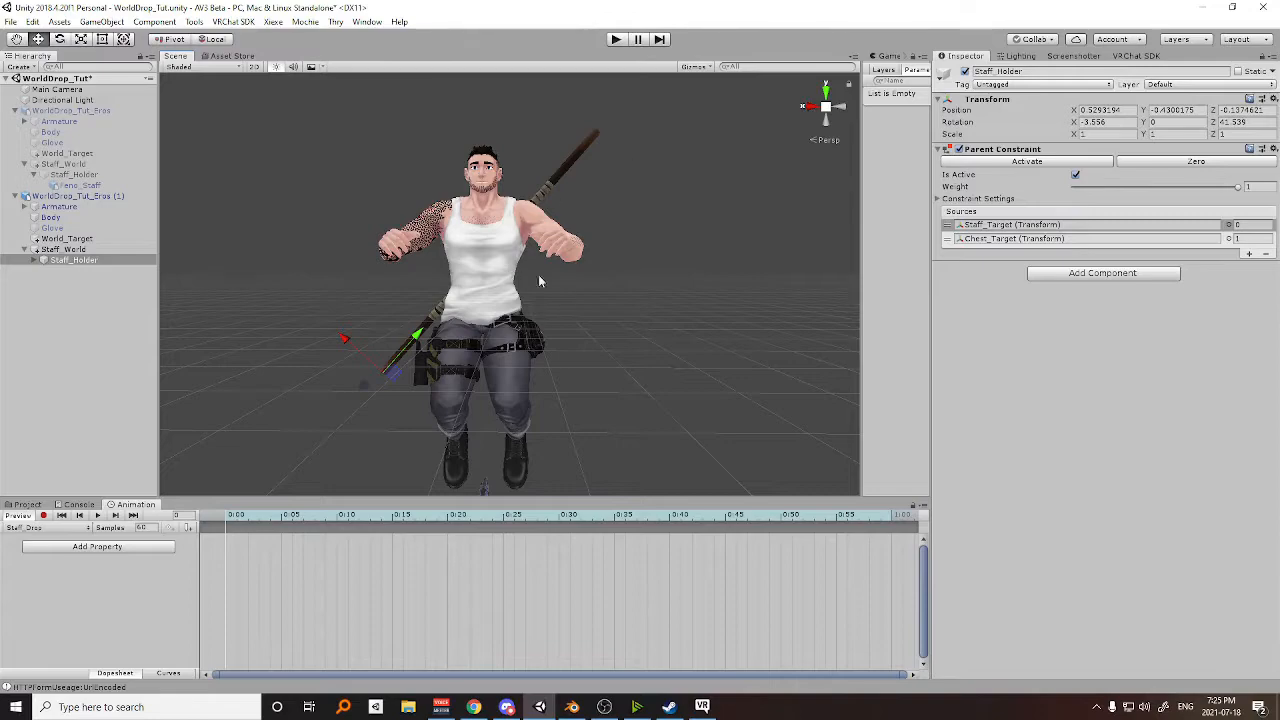
Start recording Staff_Drop and add the Active property of Staff_Holder's Parent Constraint to the clip.
click(43, 515)
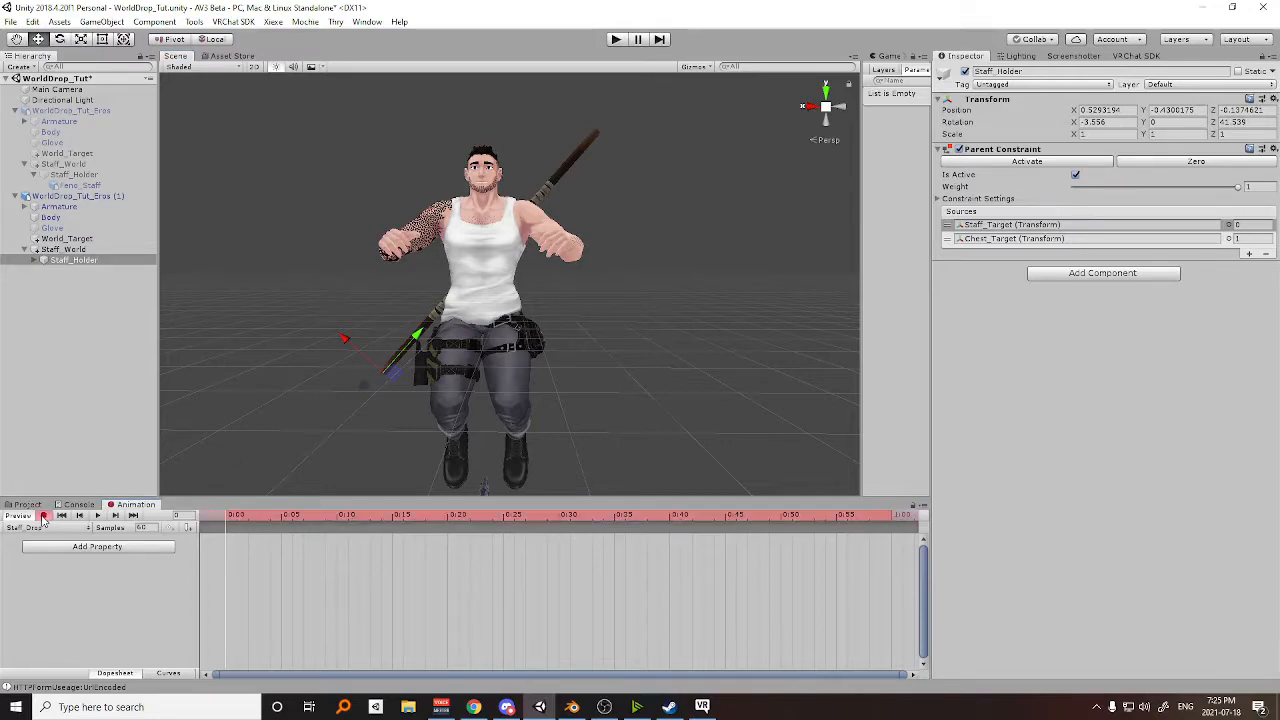
click(1075, 176)
click(1075, 176)
click(62, 553)
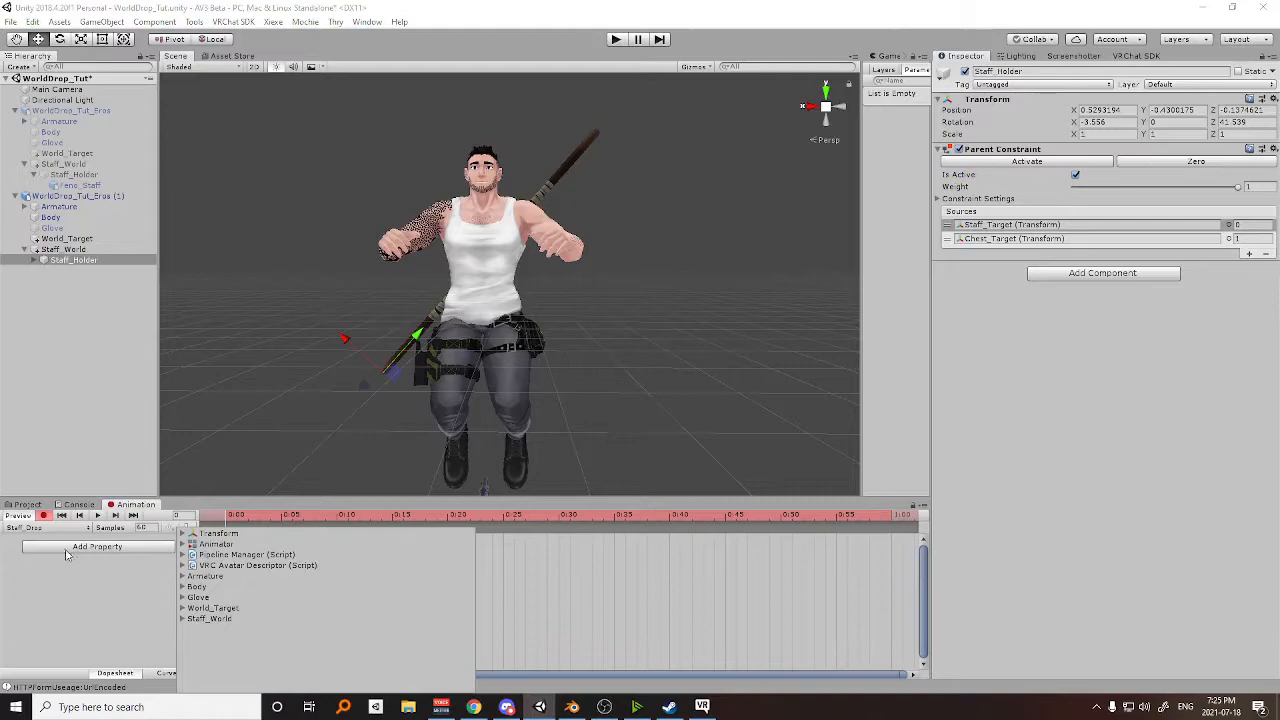
click(182, 619)
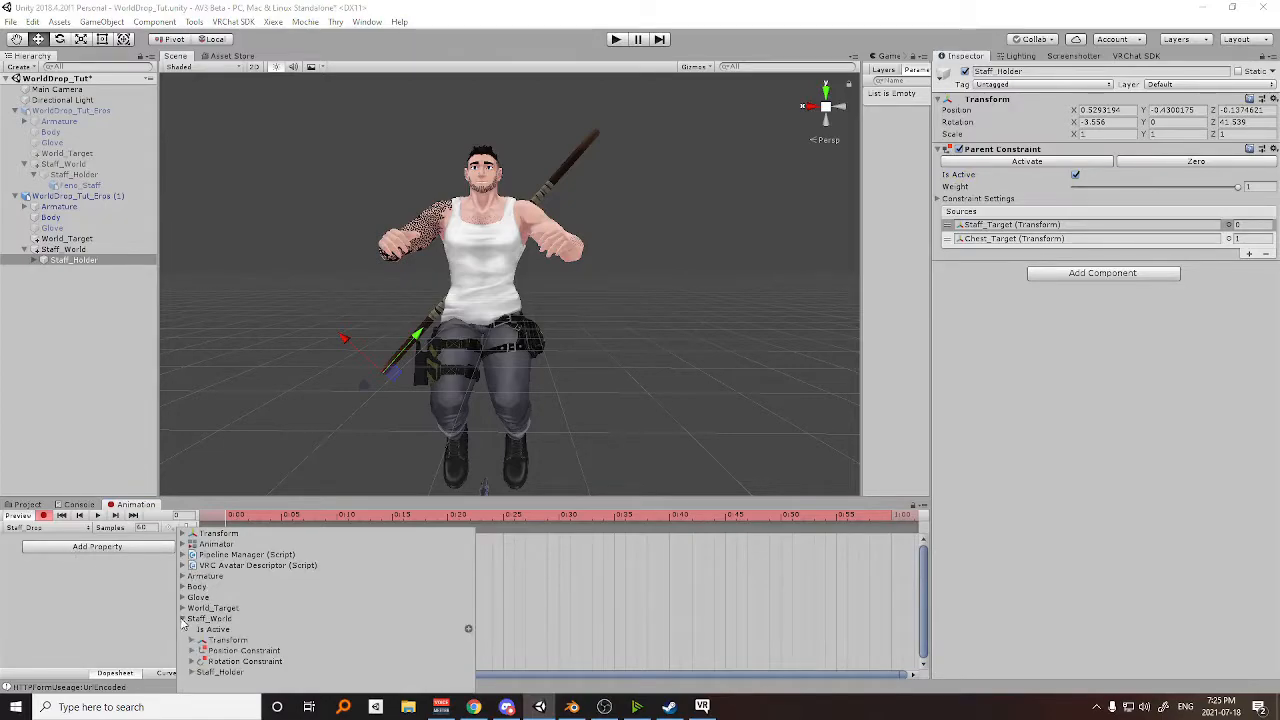
click(190, 674)
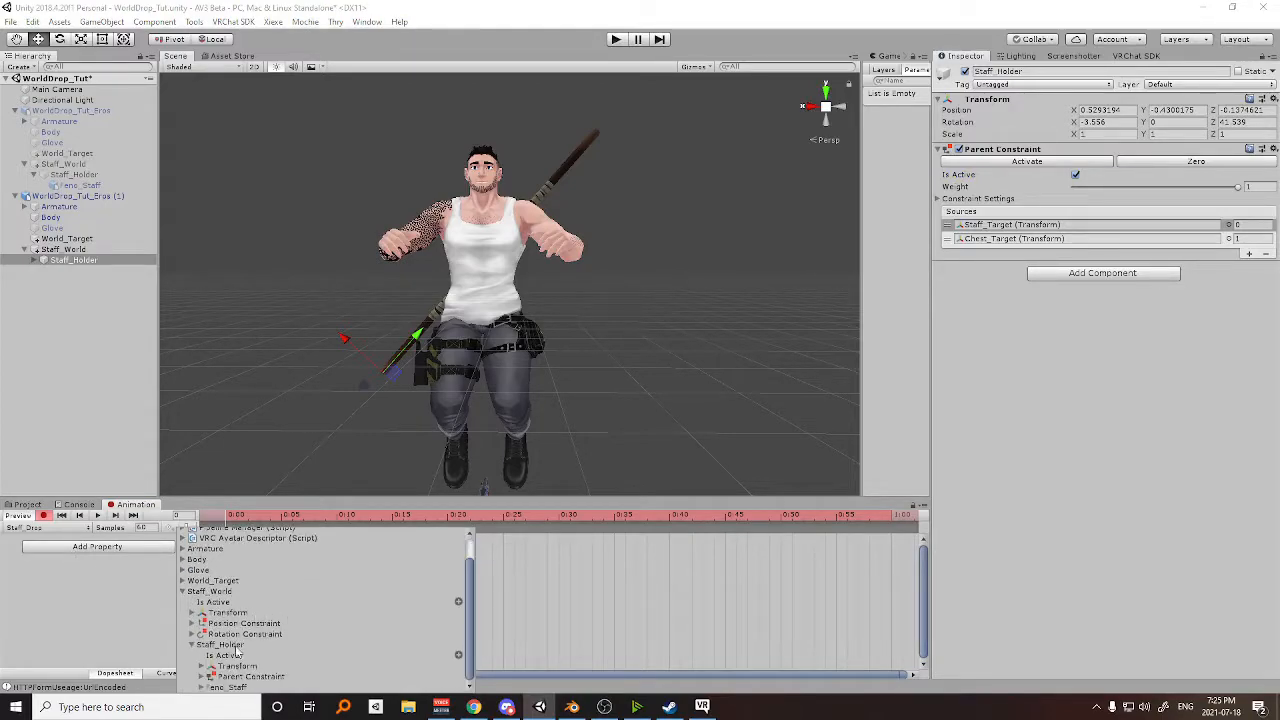
click(201, 677)
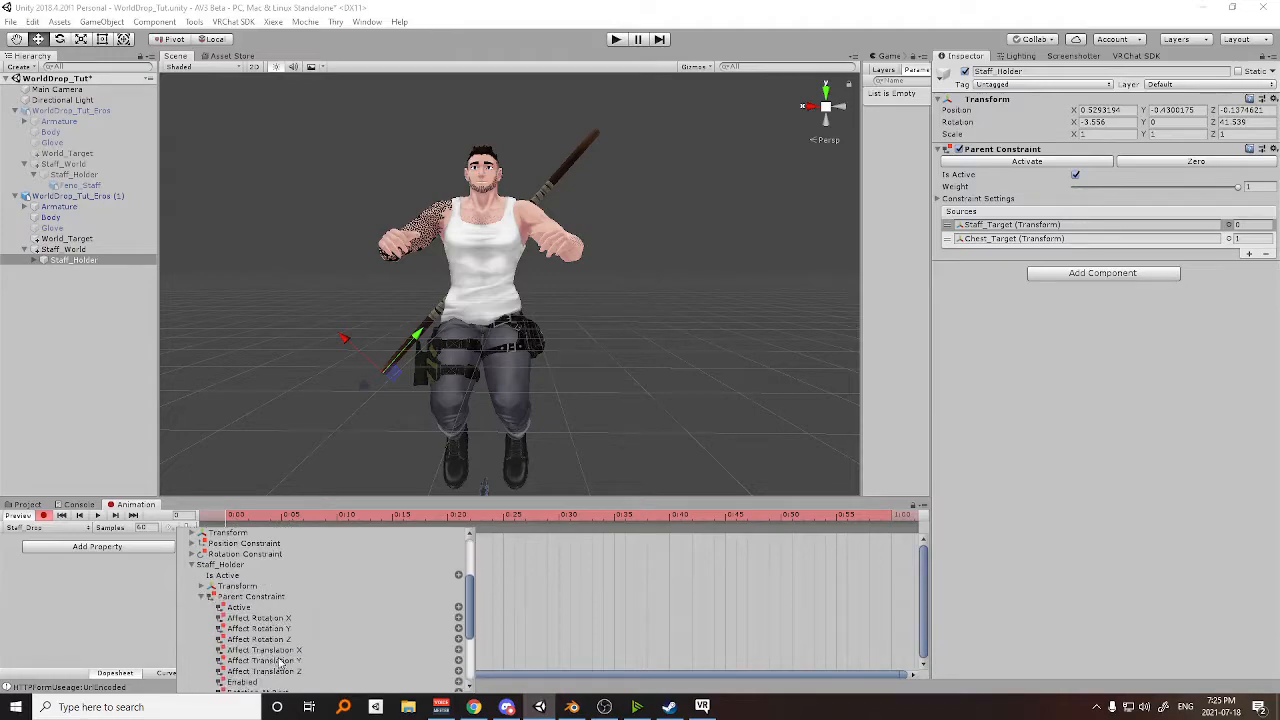
click(237, 608)
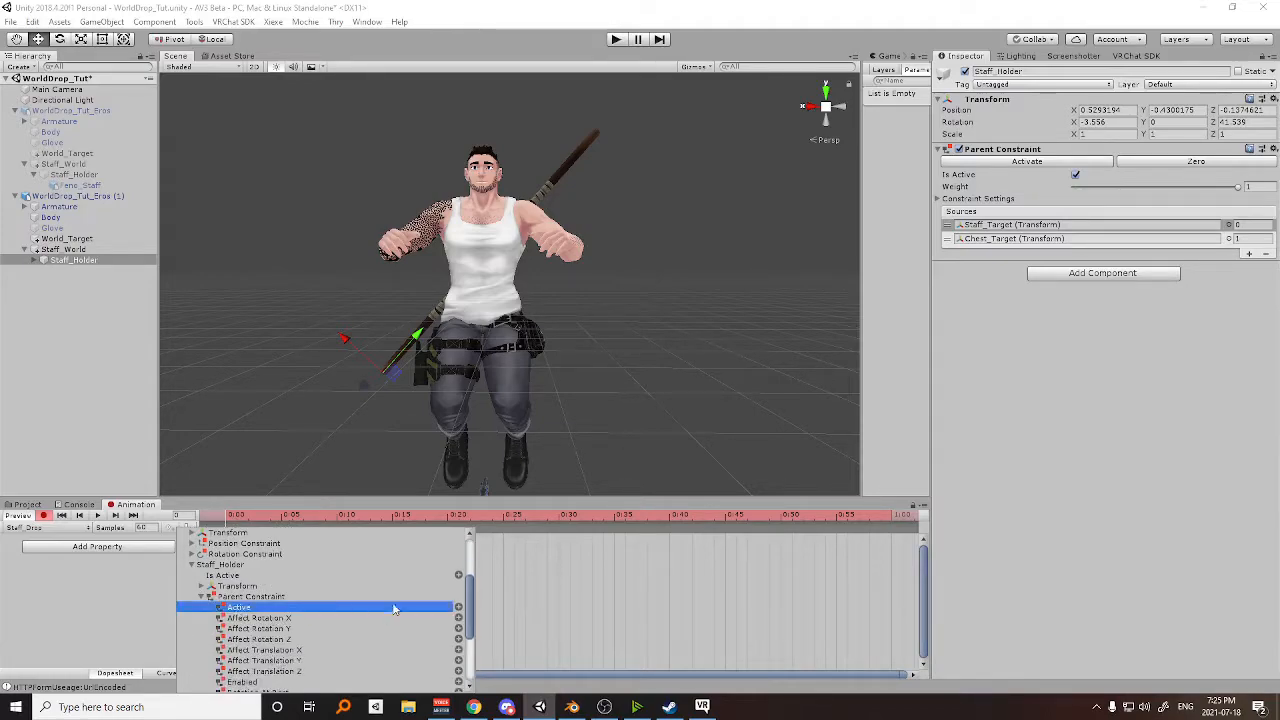
click(459, 607)
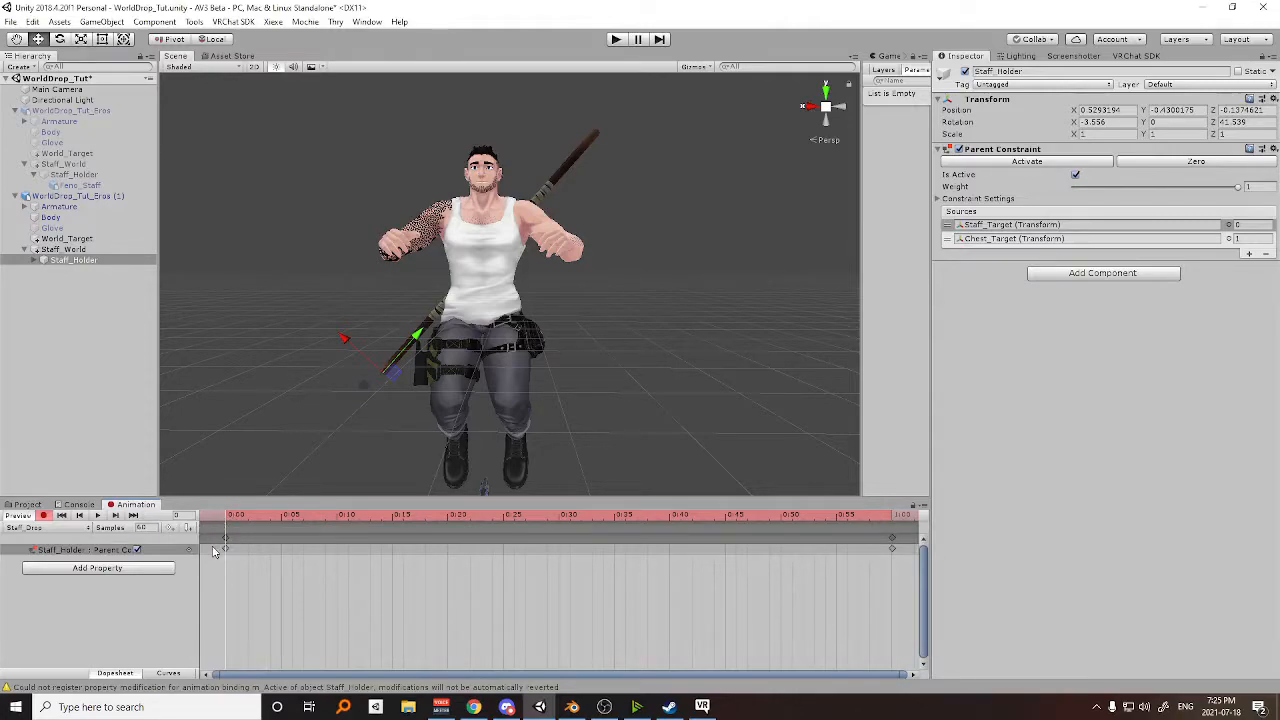
Delete the Staff_Drop keyframe at 1:00 and turn the Parent Constraint's Active property off at frame 0.
click(884, 547)
click(892, 544)
click(890, 540)
click(890, 541)
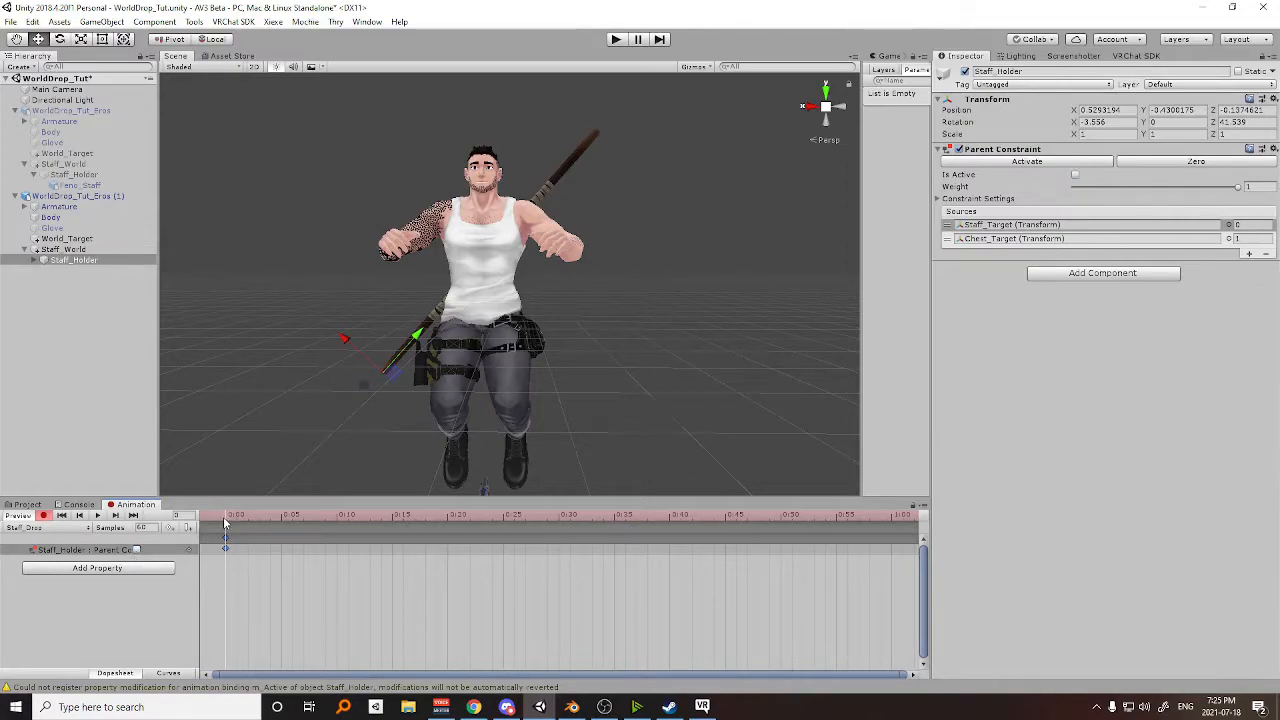
Copy Staff_Holder's Parent Constraint Active property into the Staff_Hold clip and turn it on at frame 0.
click(66, 551)
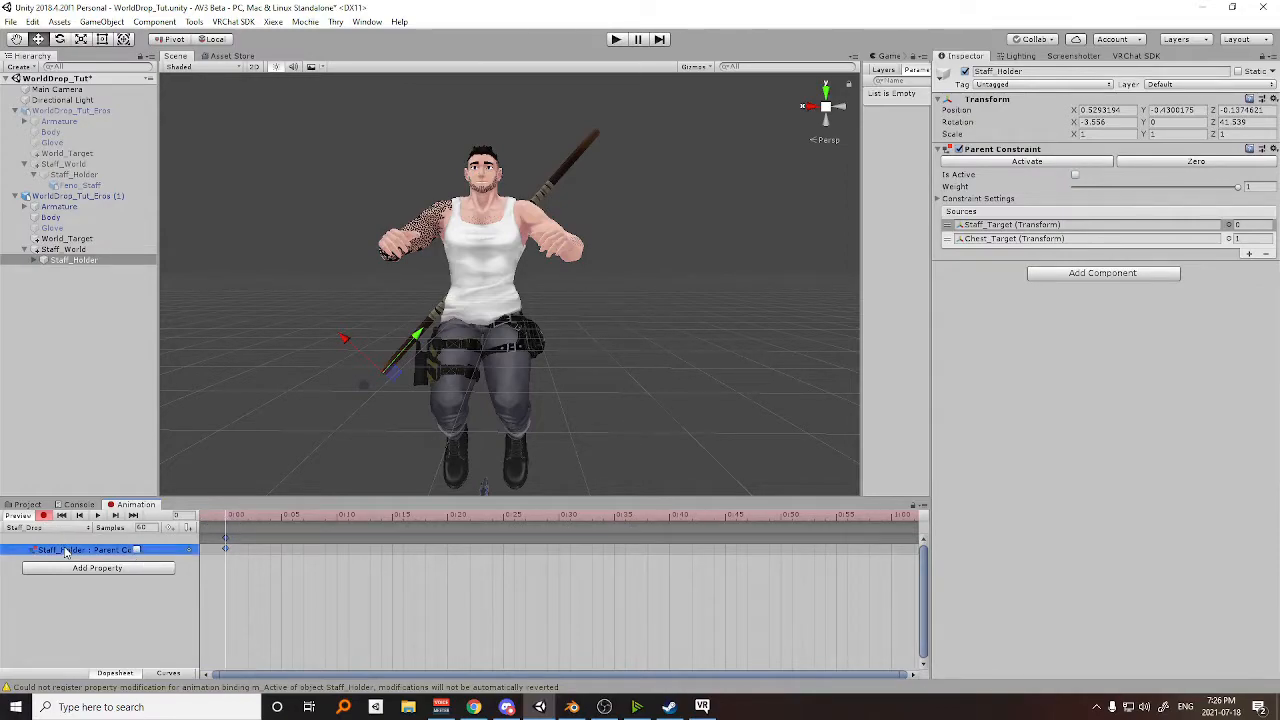
click(40, 531)
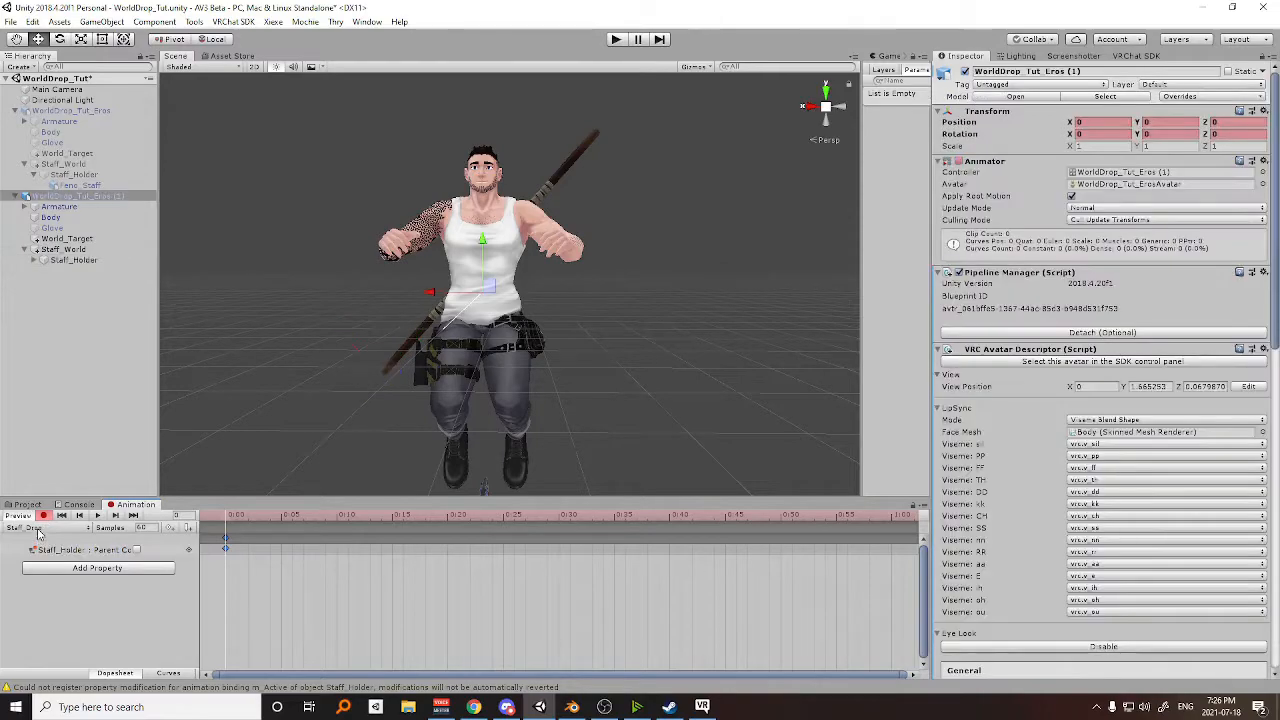
click(38, 530)
click(60, 574)
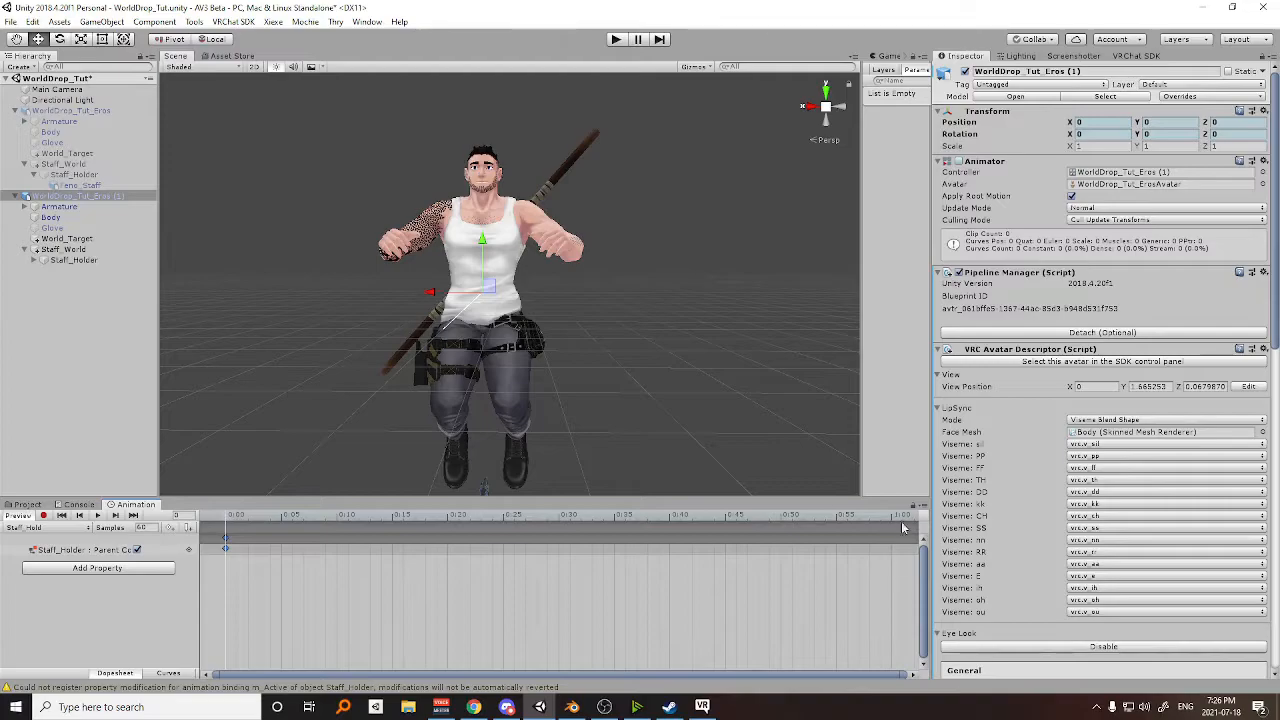
Delete the duplicate avatar WorldDrop_Tut_Eros (1) and its animator controller from the Anims folder.
click(27, 505)
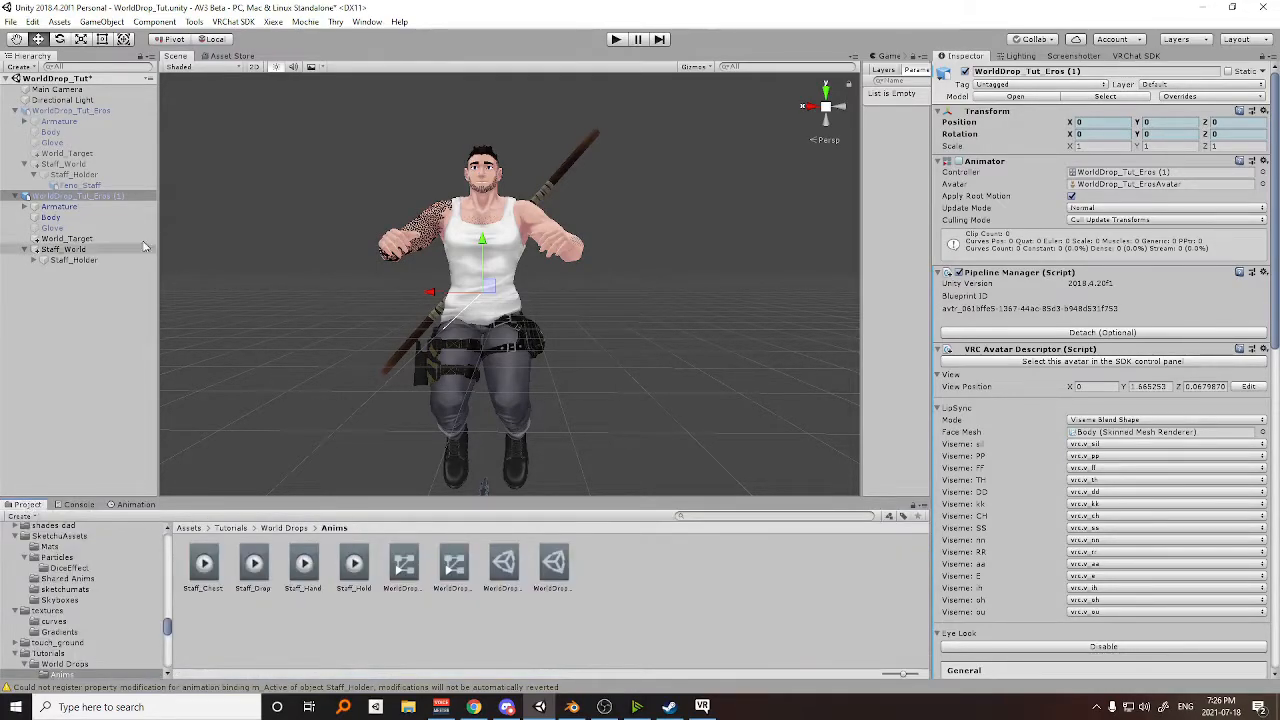
click(78, 197)
key(Delete)
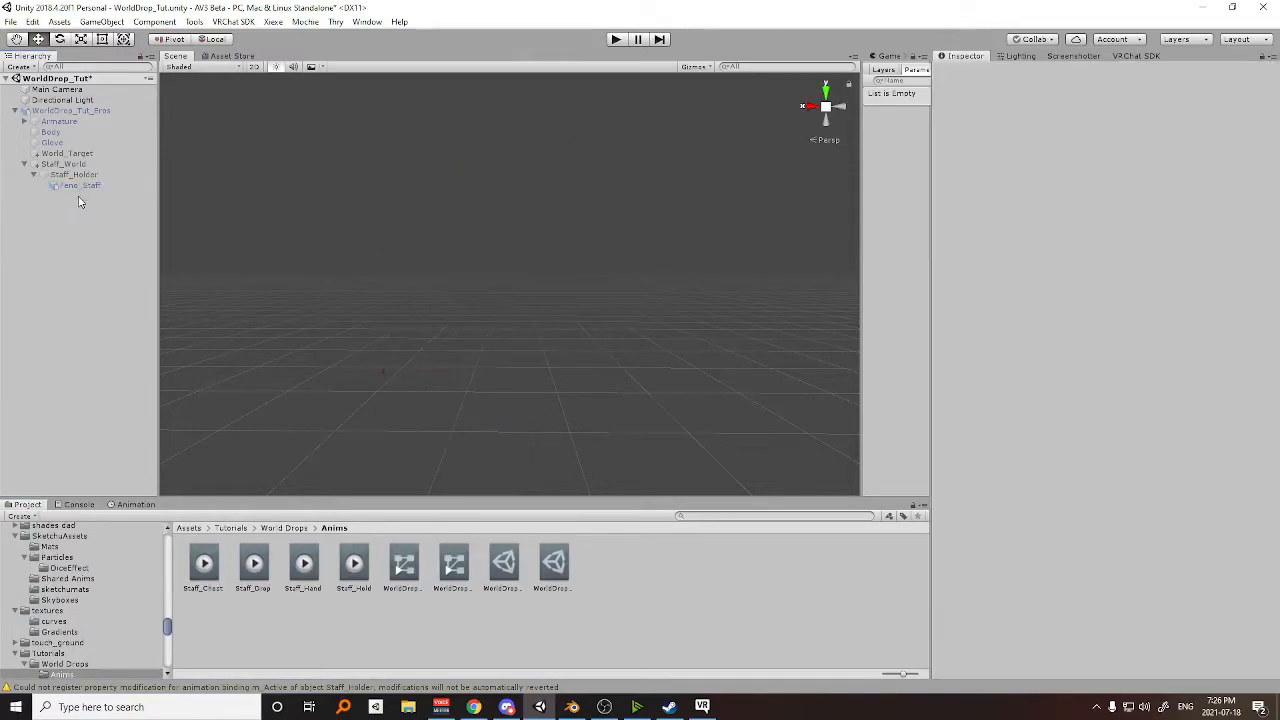
click(407, 562)
key(Delete)
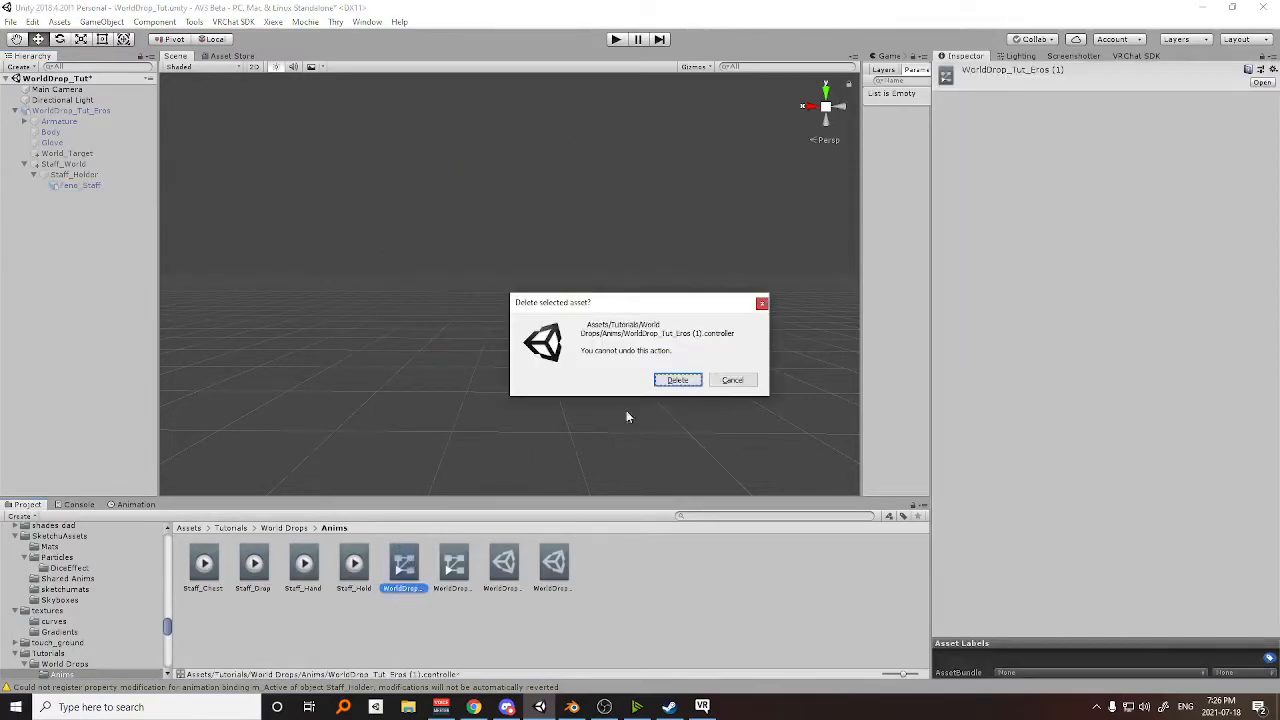
click(670, 386)
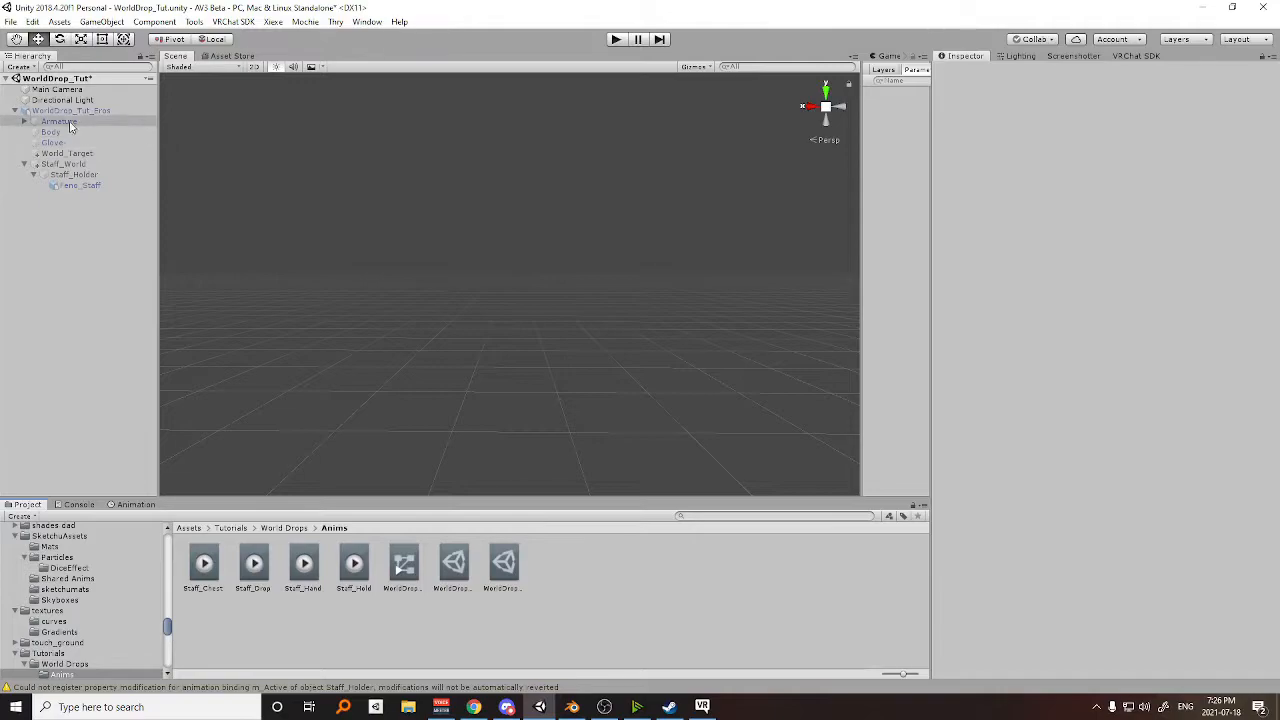
Select the original WorldDrop_Tut_Eros avatar and enable it again.
click(62, 111)
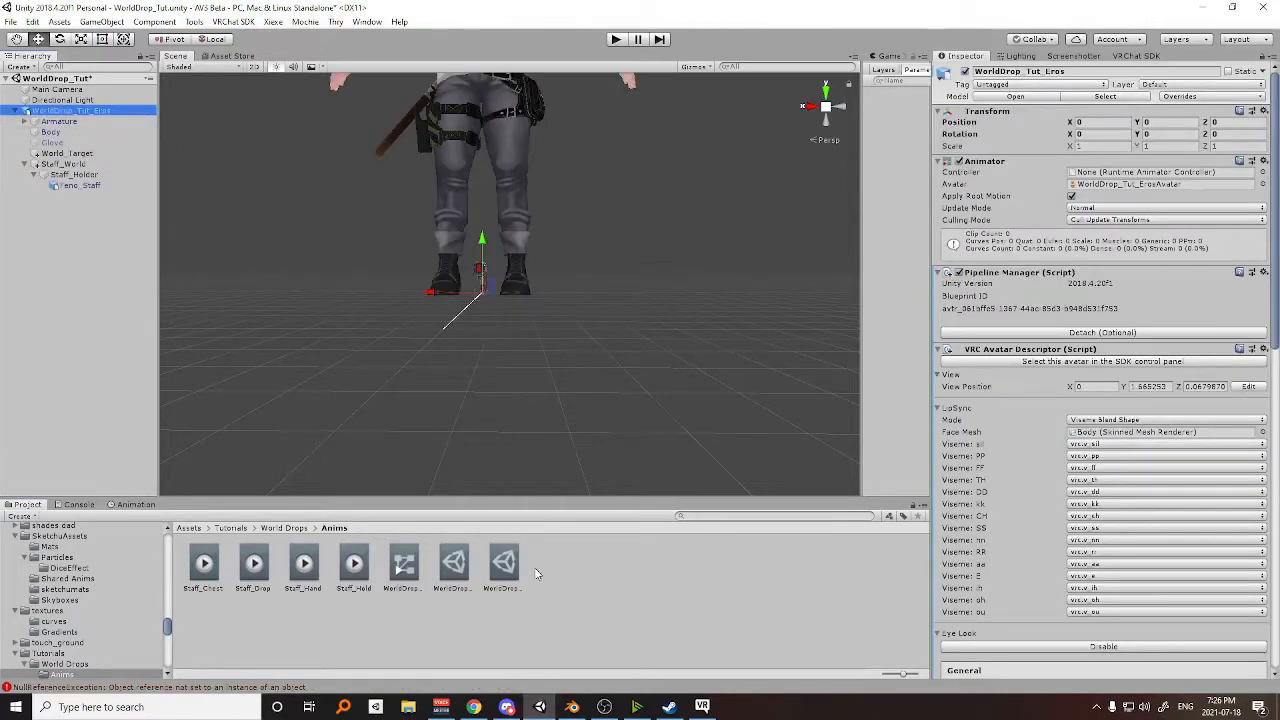
scroll(572, 252, down, 3)
middle_drag(573, 214, 570, 284)
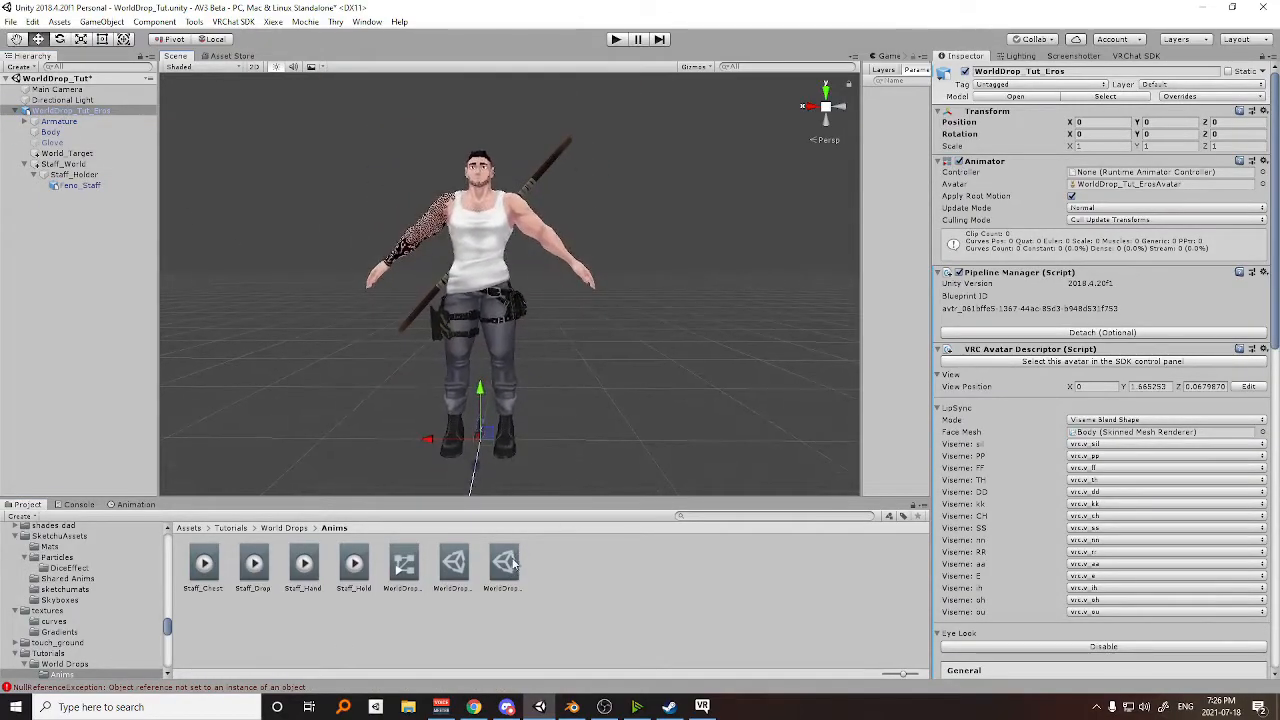
Add two parameters to WorldDrop_Tut_Params and set both types to Bool.
click(505, 564)
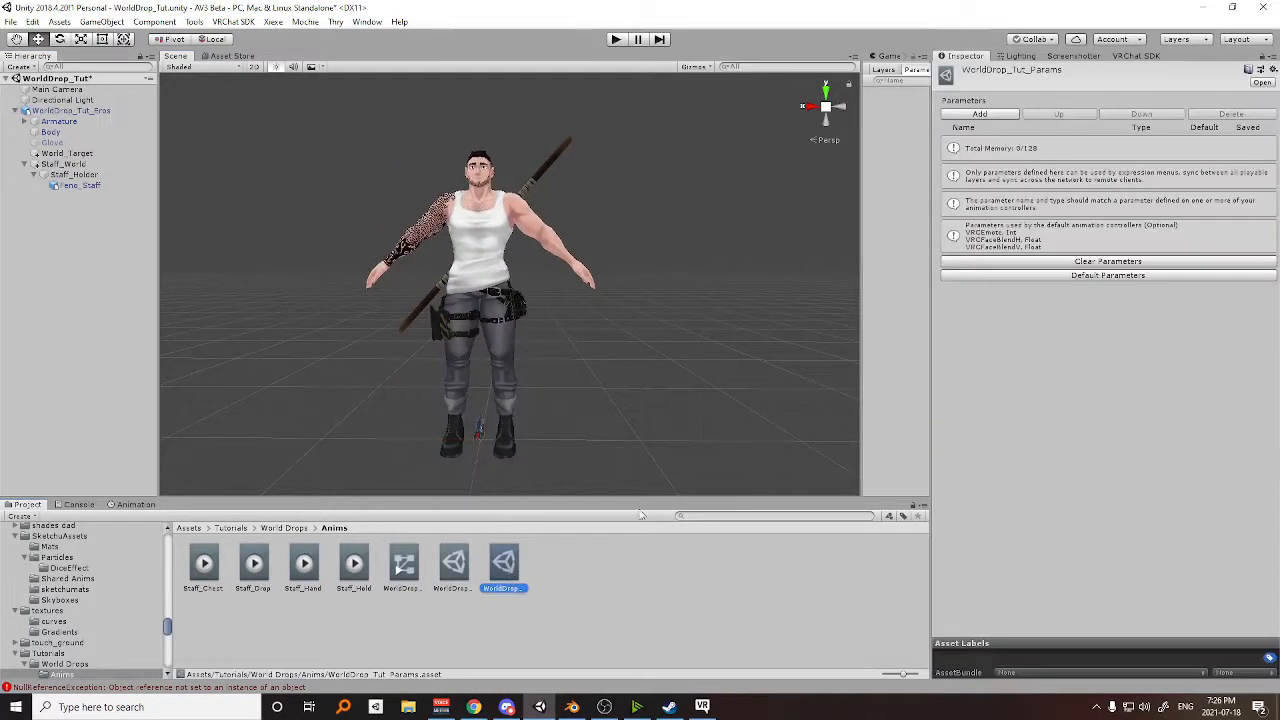
click(982, 115)
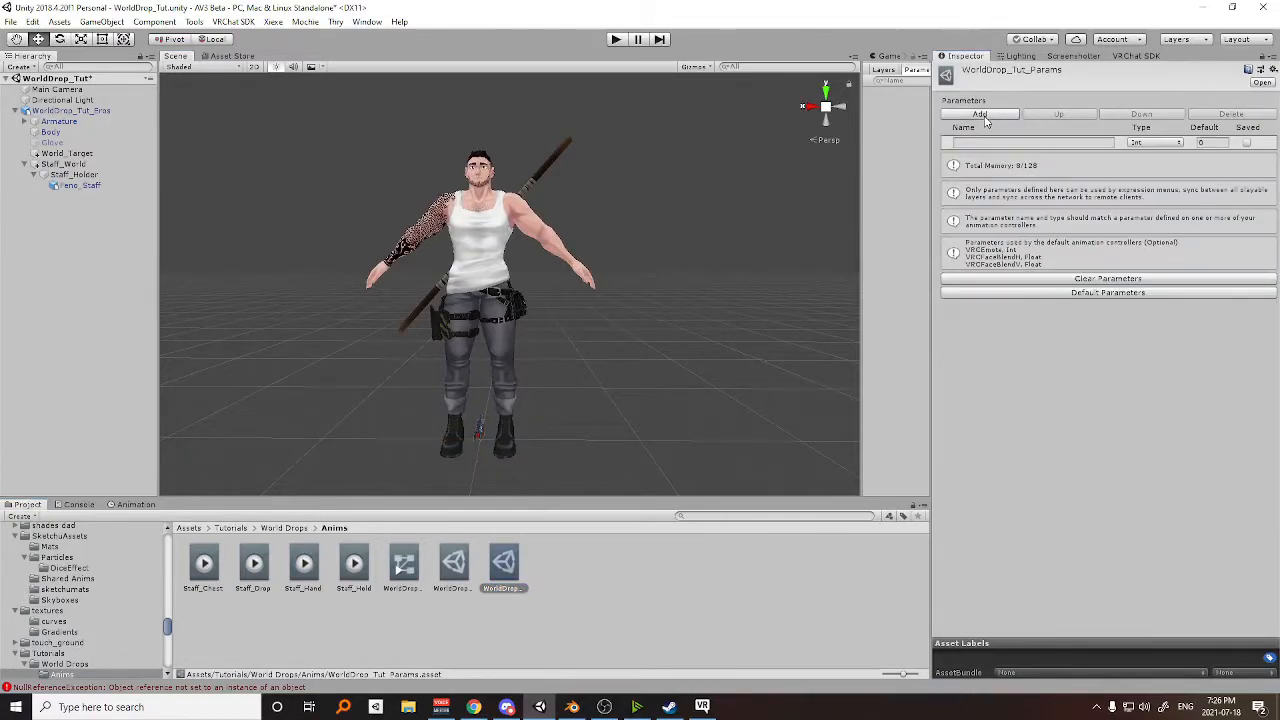
click(982, 115)
click(1142, 144)
click(1158, 186)
click(1152, 160)
click(1158, 205)
Name the two Bool parameters StaffPosition and StaffDrop.
click(1052, 143)
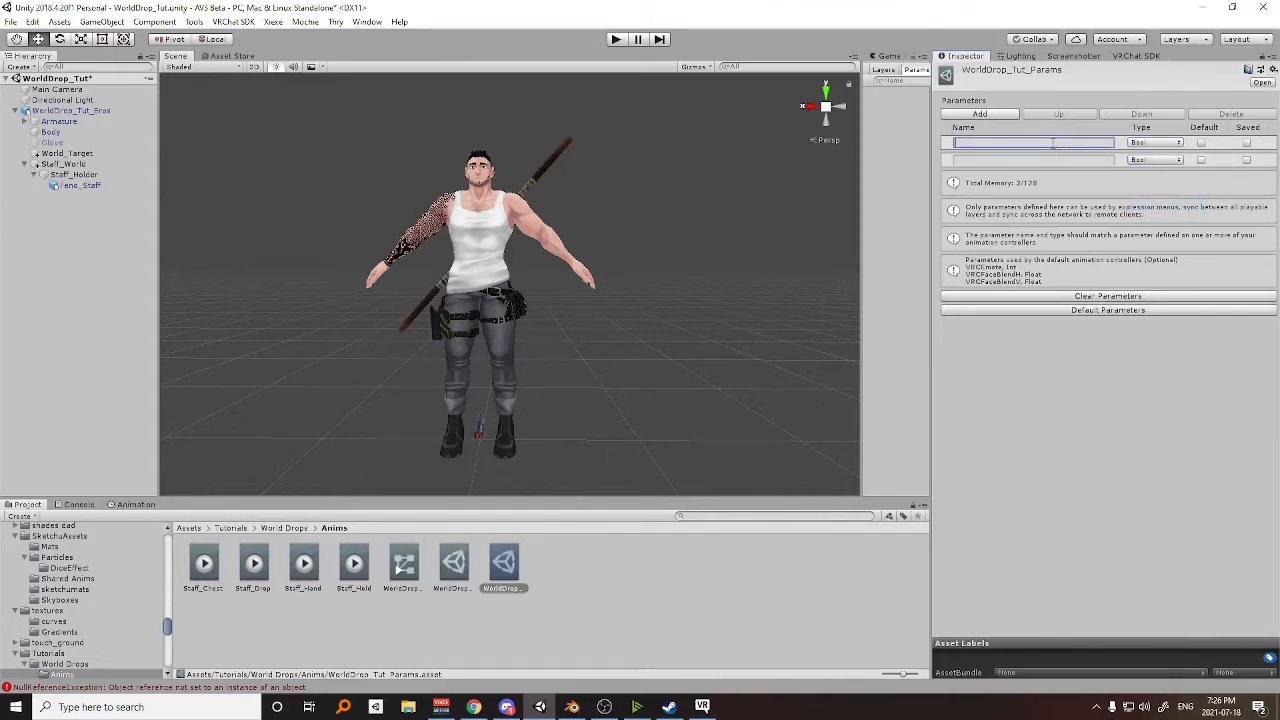
text(StaffPosition)
click(1050, 160)
text(StaffDrop)
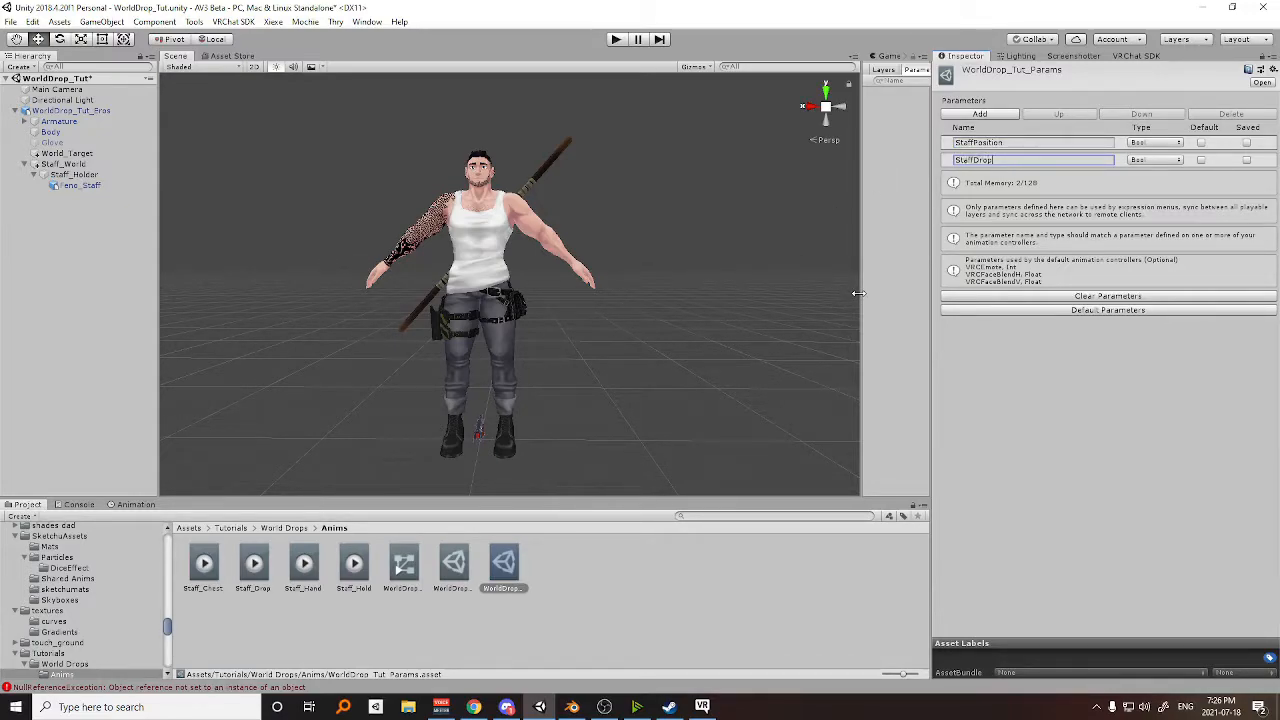
Open the WorldDrop_Tut_FX_Layer controller and add a Bool parameter named StaffPosition.
drag(858, 293, 438, 346)
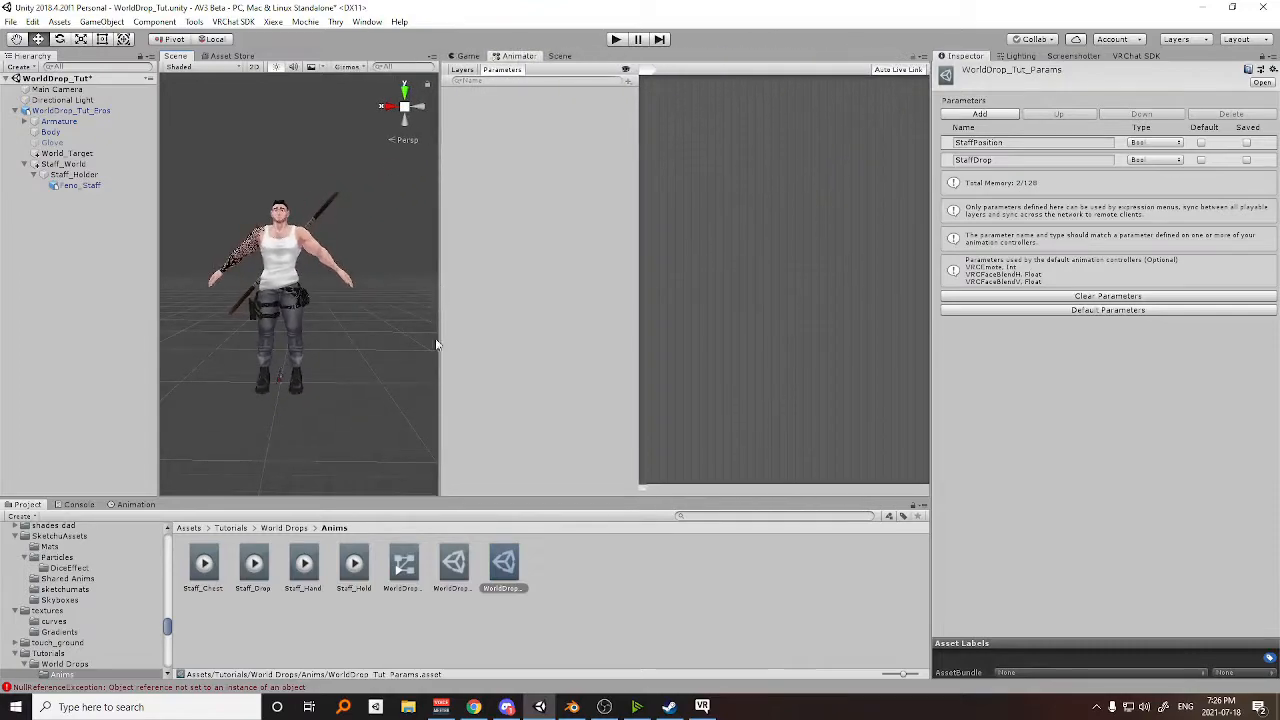
click(404, 563)
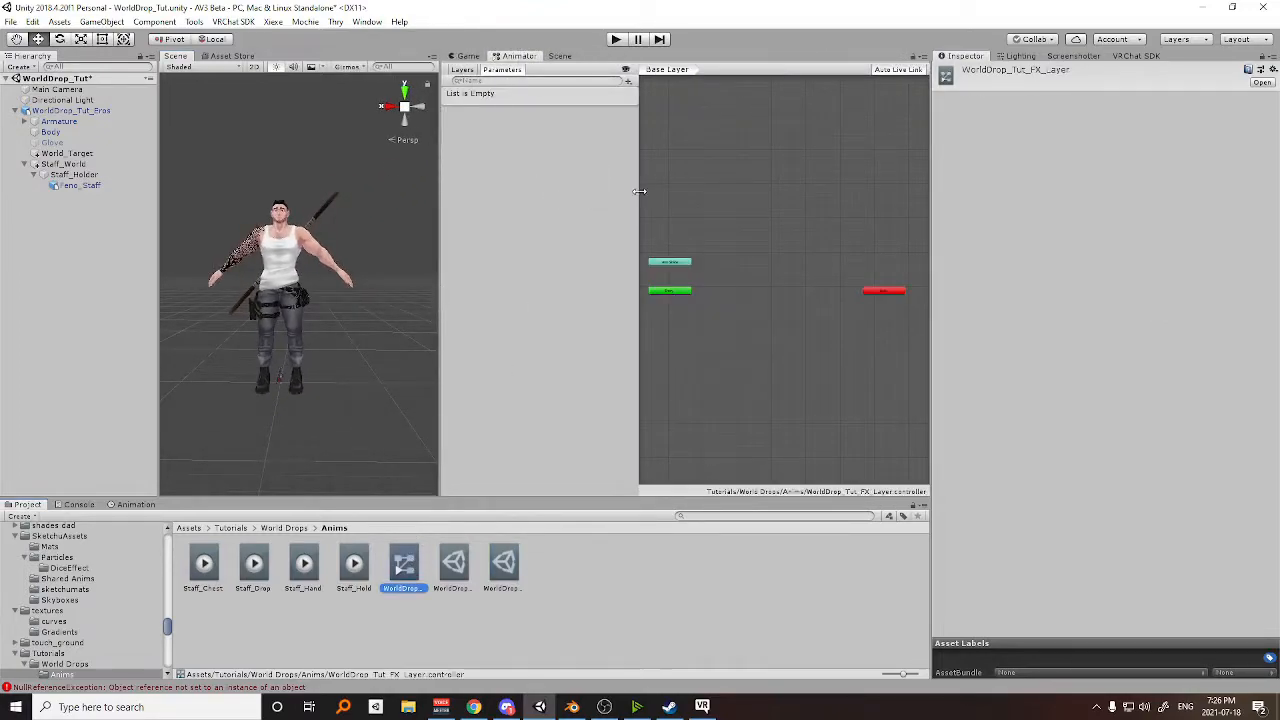
drag(639, 191, 621, 190)
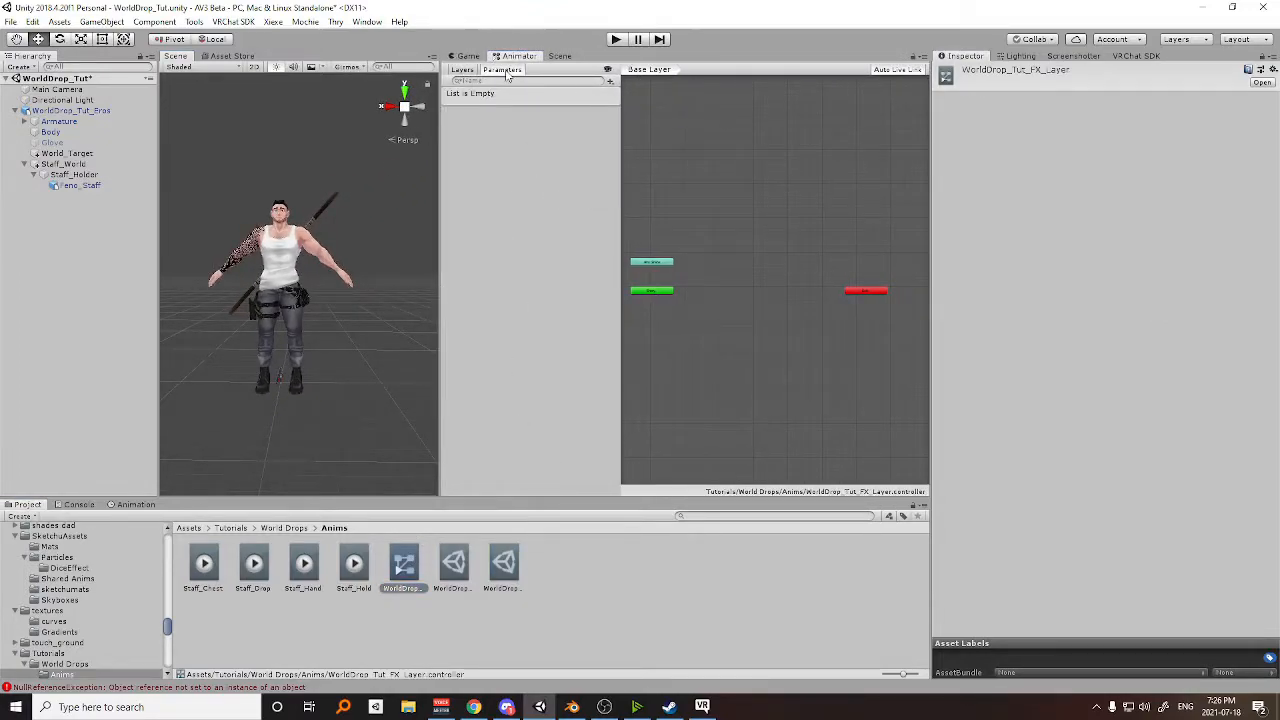
click(505, 566)
click(1026, 141)
key(ctrl+c)
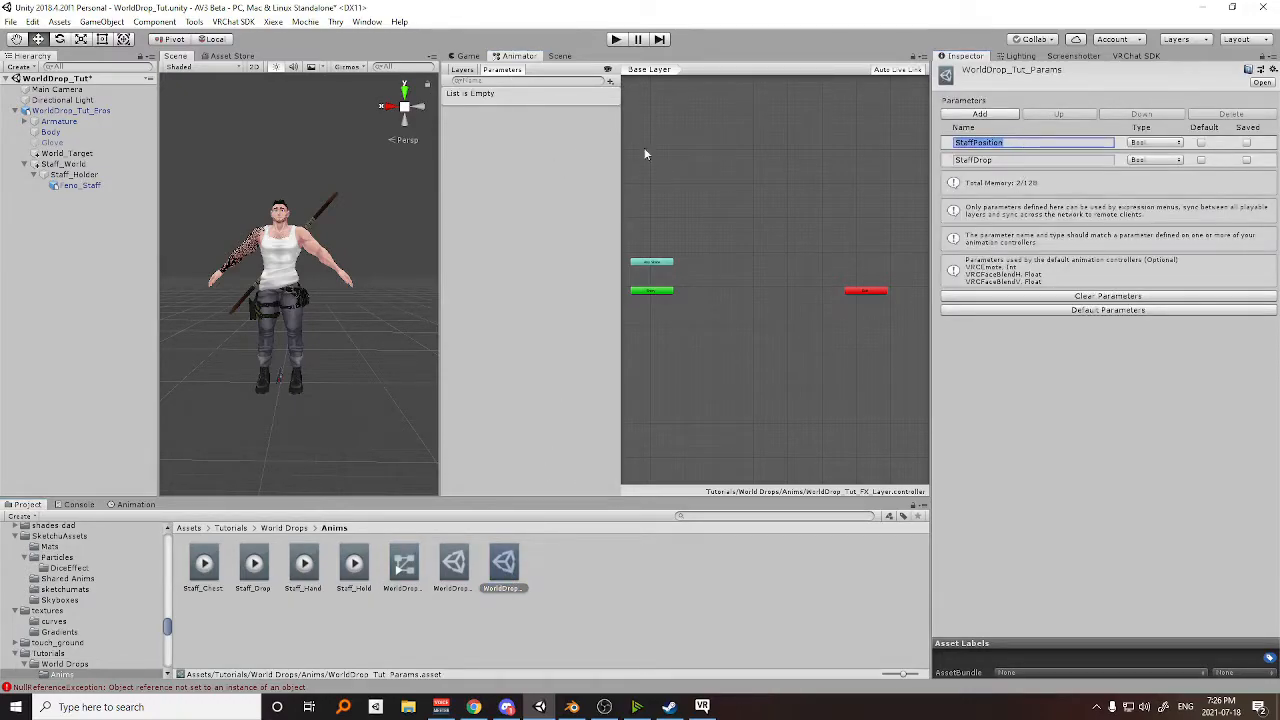
click(610, 81)
click(630, 127)
key(ctrl+v)
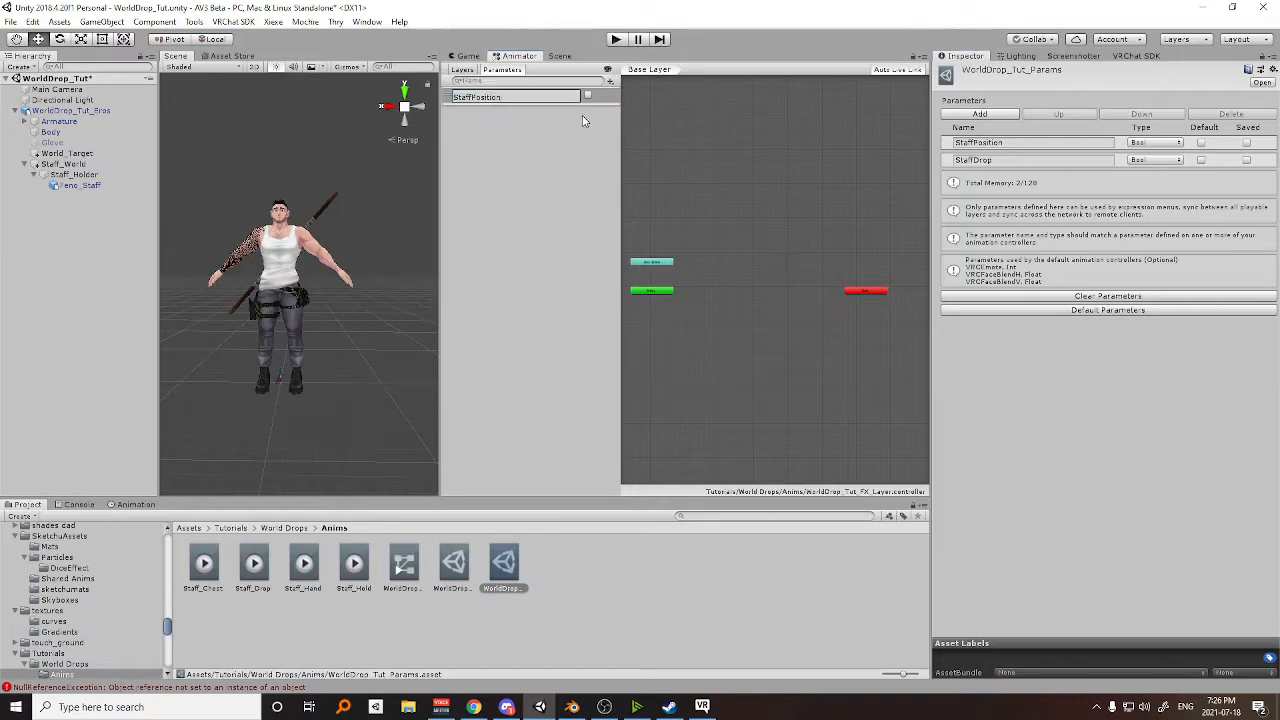
key(Return)
Add a second Bool parameter named StaffDrop to the FX controller, copying the name from WorldDrop_Tut_Params.
click(970, 160)
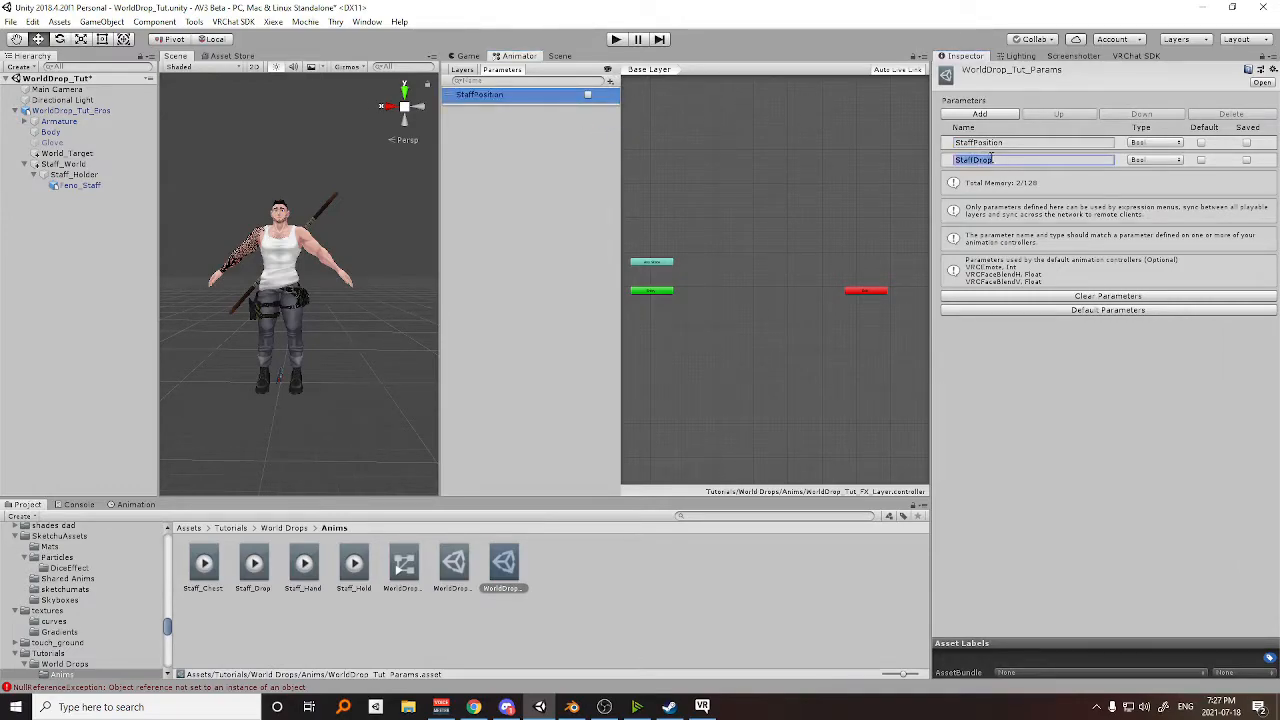
click(610, 81)
click(633, 126)
text(StaffDrop)
key(Return)
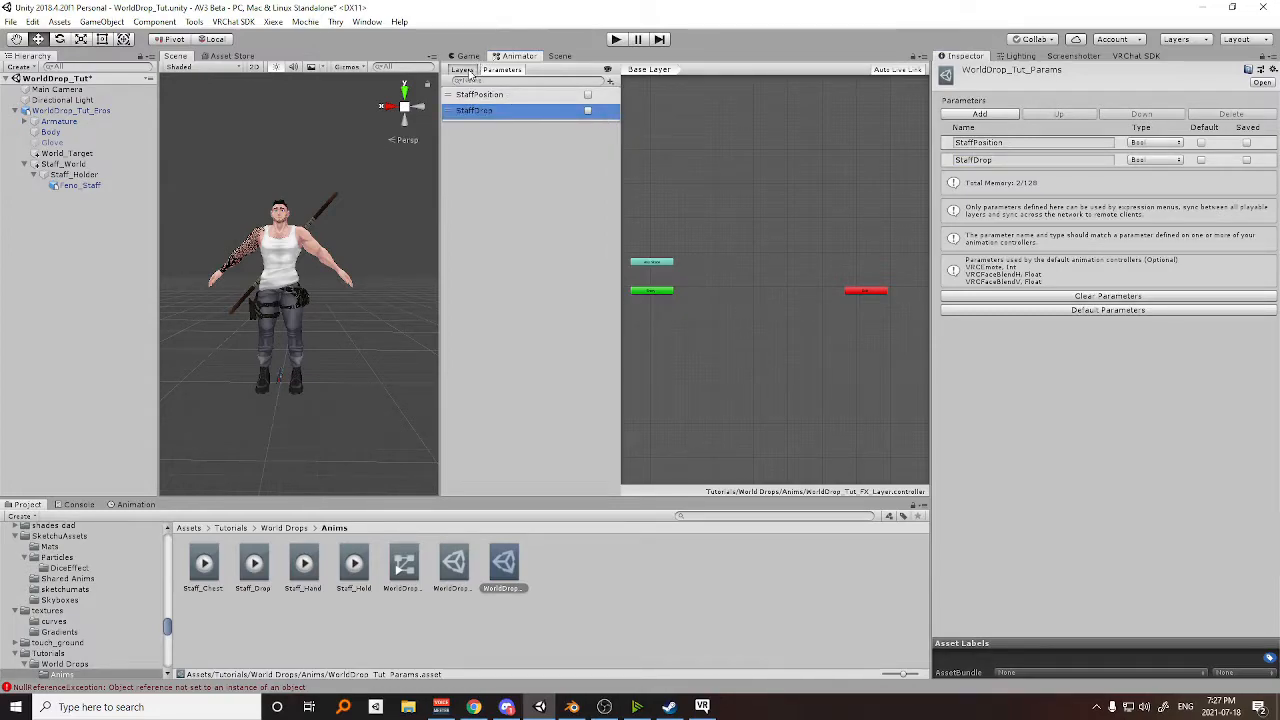
Add an FX controller layer named Staff Position and raise its layer weight.
click(466, 70)
click(610, 82)
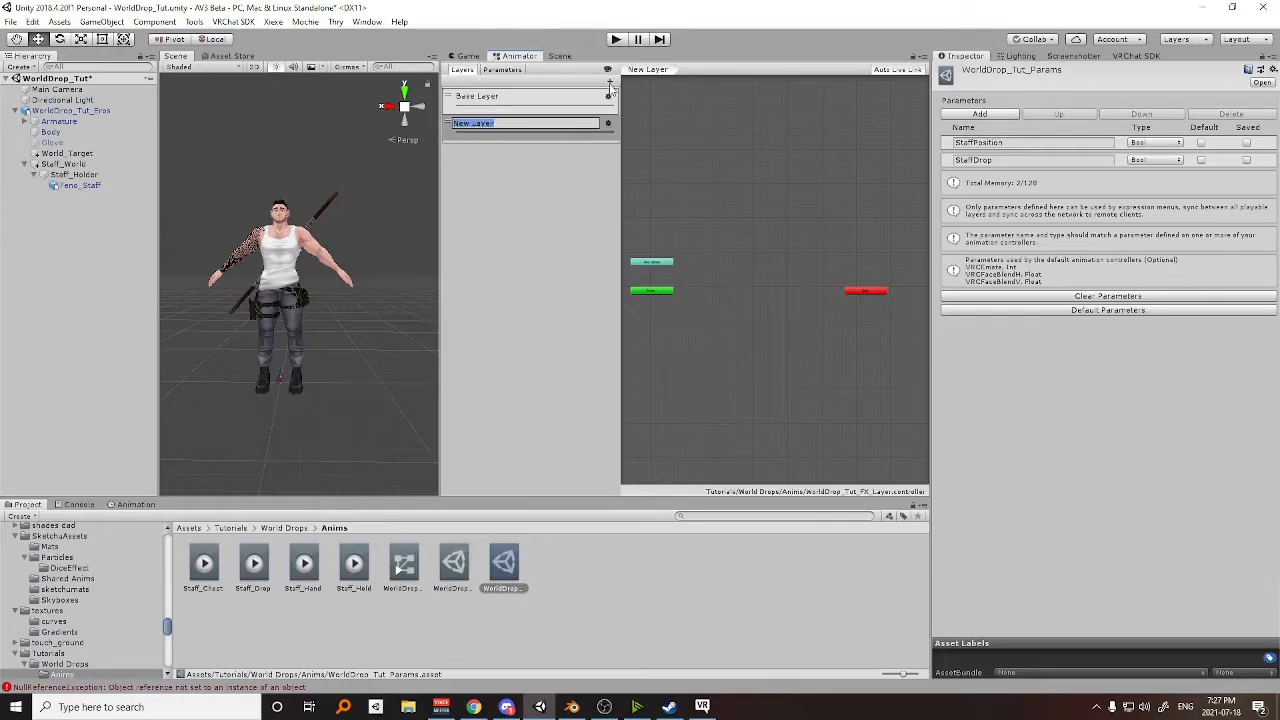
text(Staff Position)
key(Return)
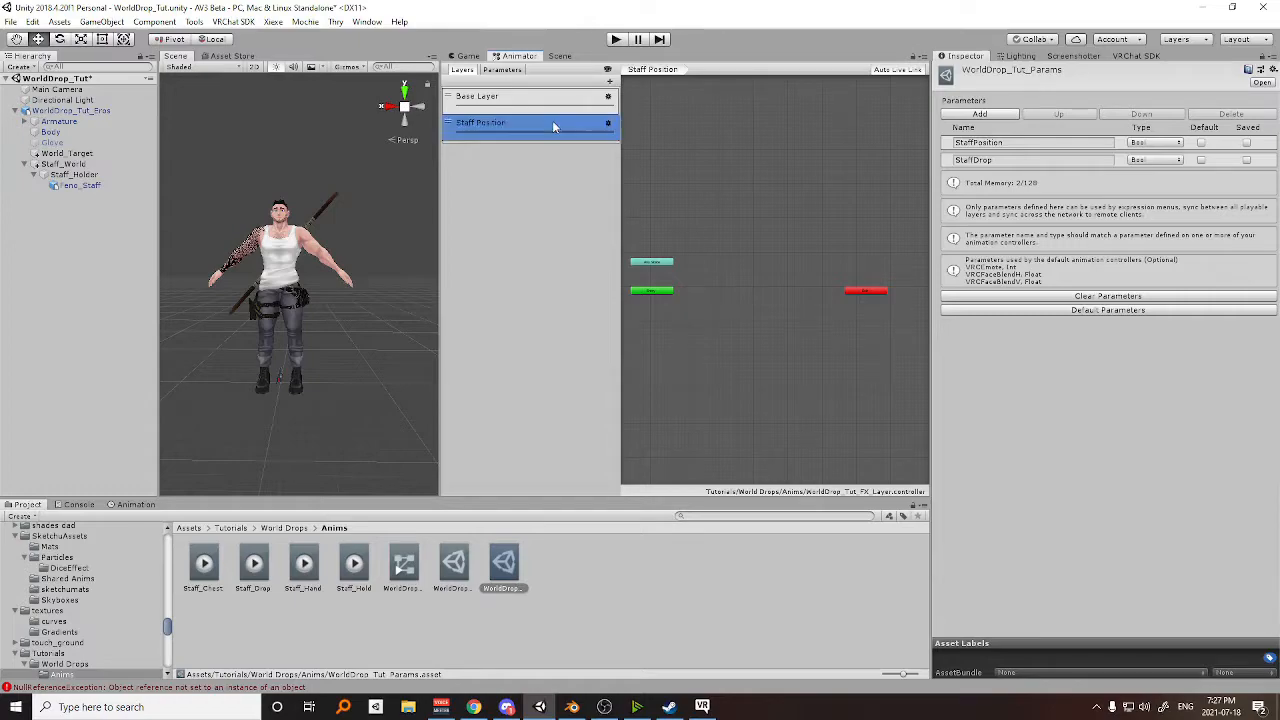
click(608, 122)
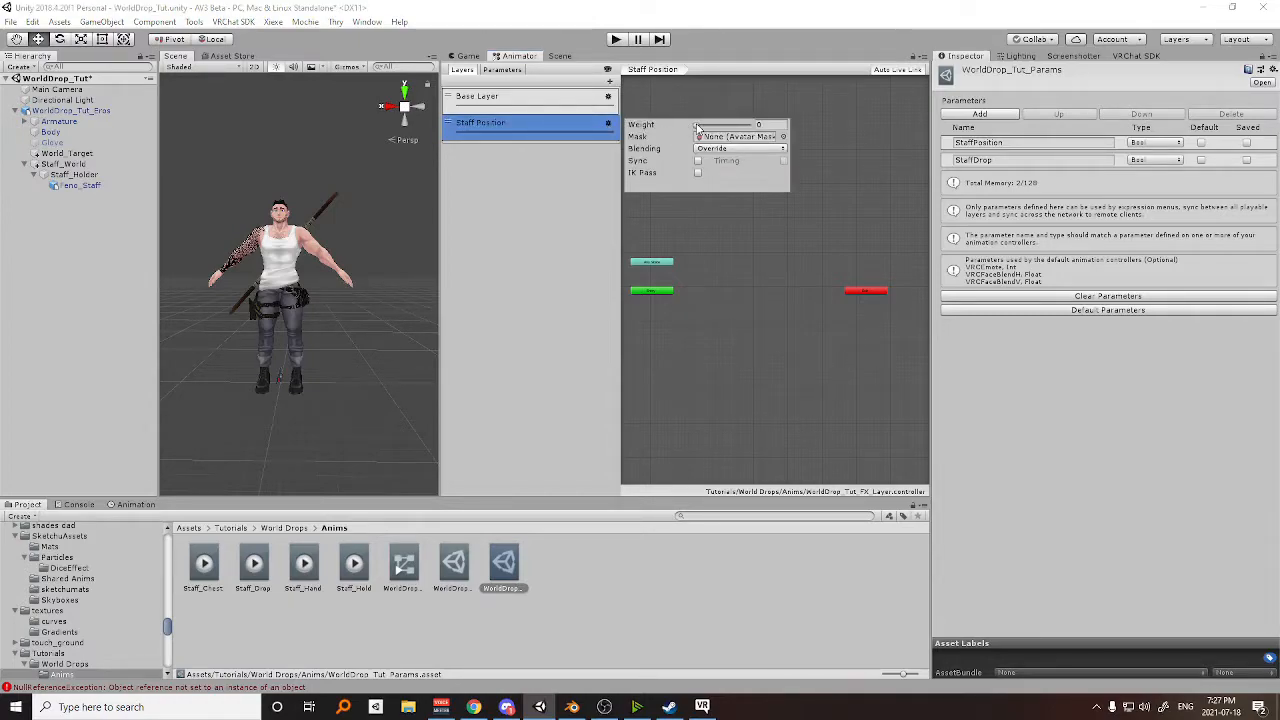
click(567, 127)
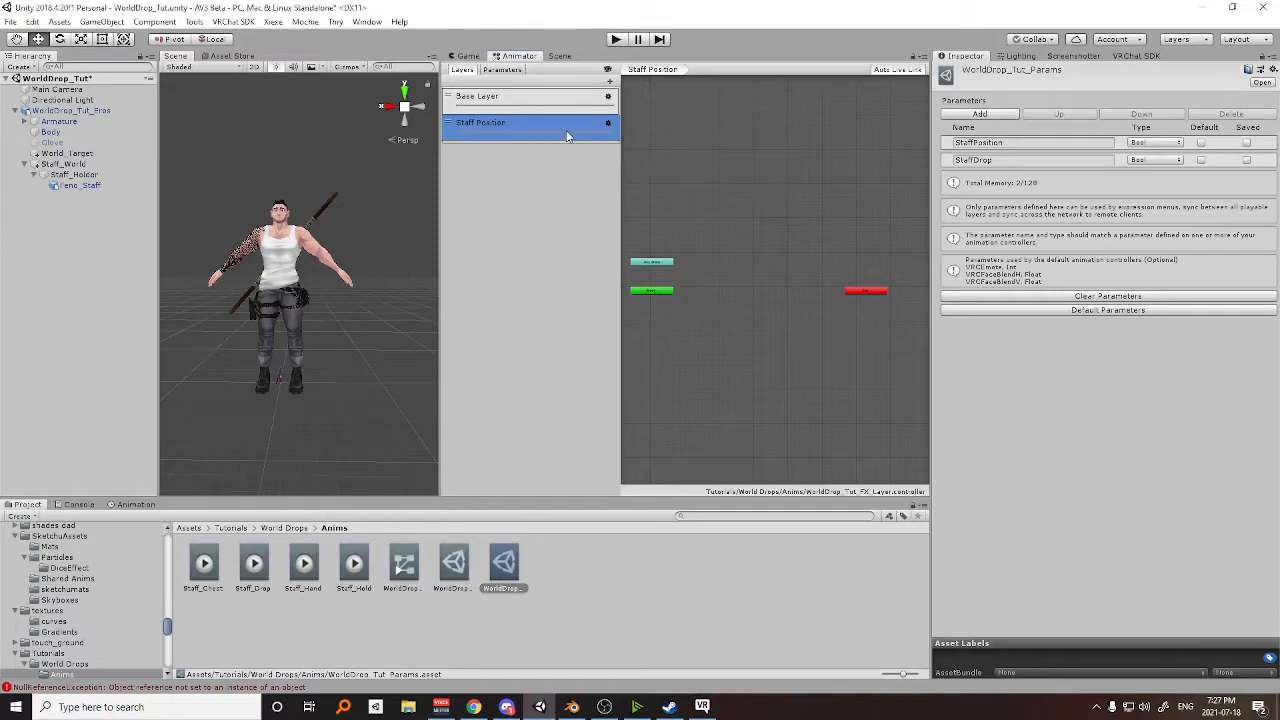
double_click(568, 128)
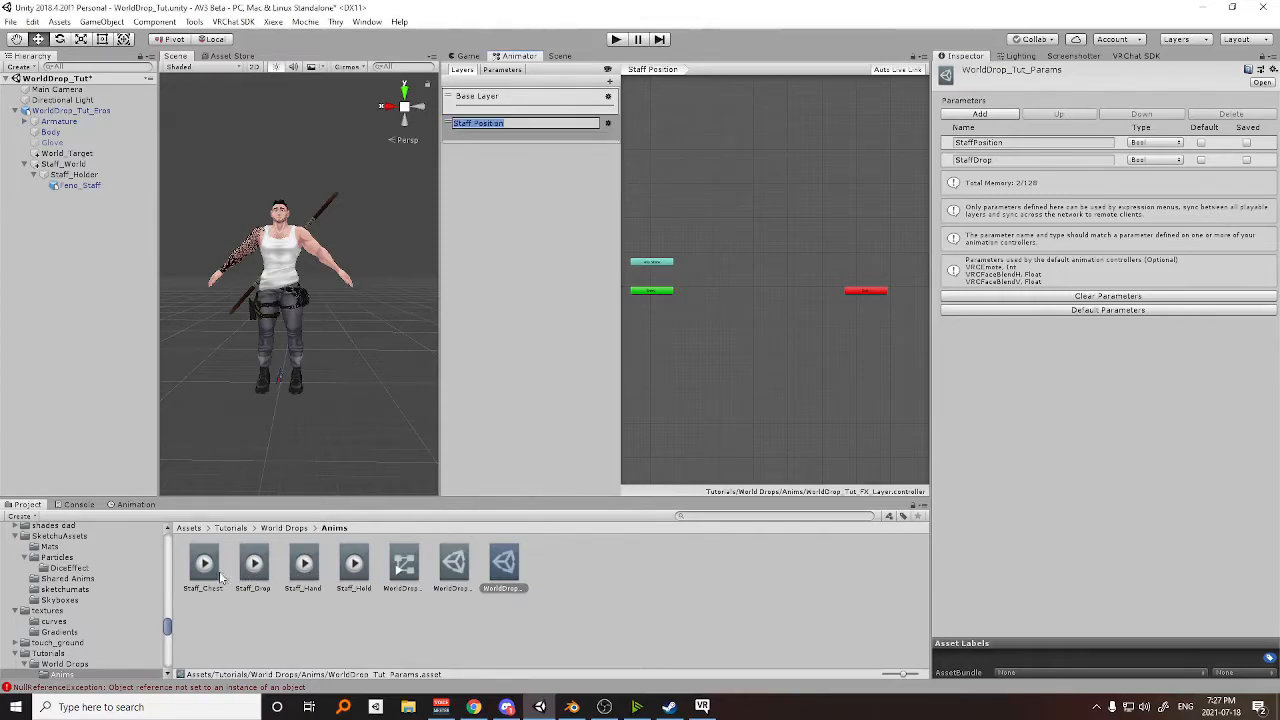
Add the Staff_Chest clip as the default state of the Staff Position layer, with Staff_Hand as a second state beside it.
drag(212, 575, 380, 505)
drag(504, 565, 690, 290)
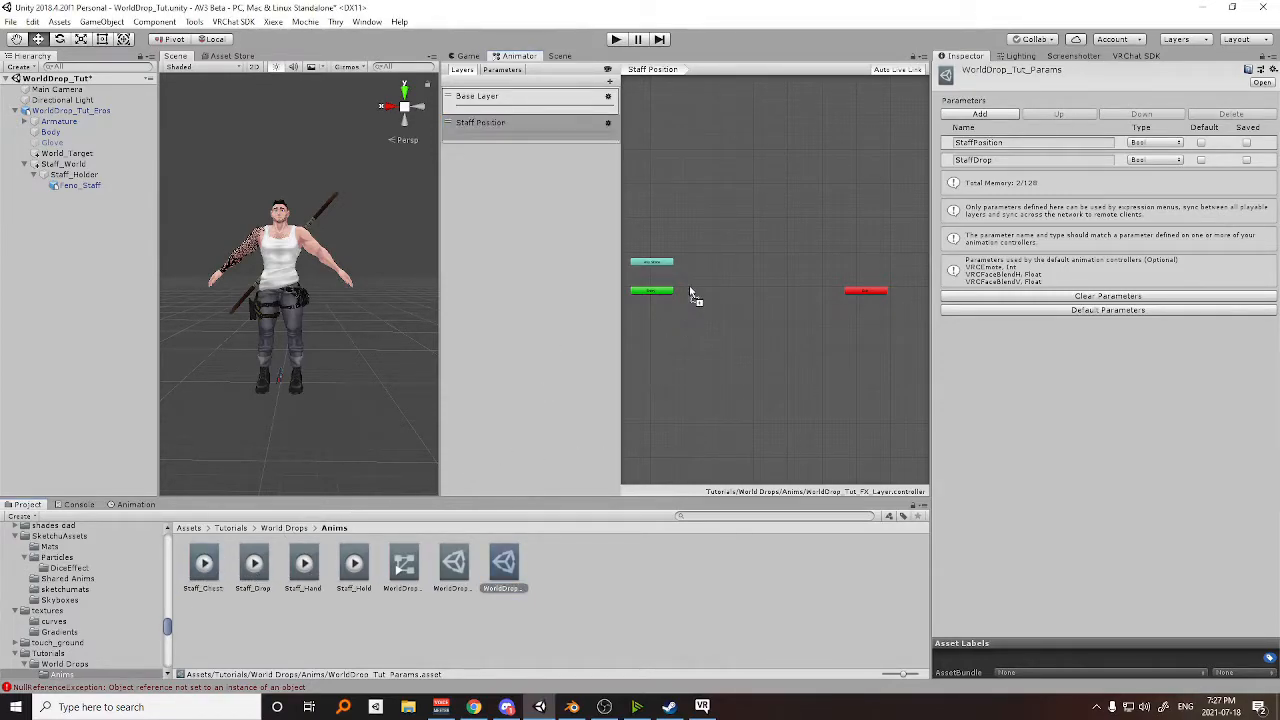
scroll(697, 290, up, 3)
drag(255, 568, 866, 276)
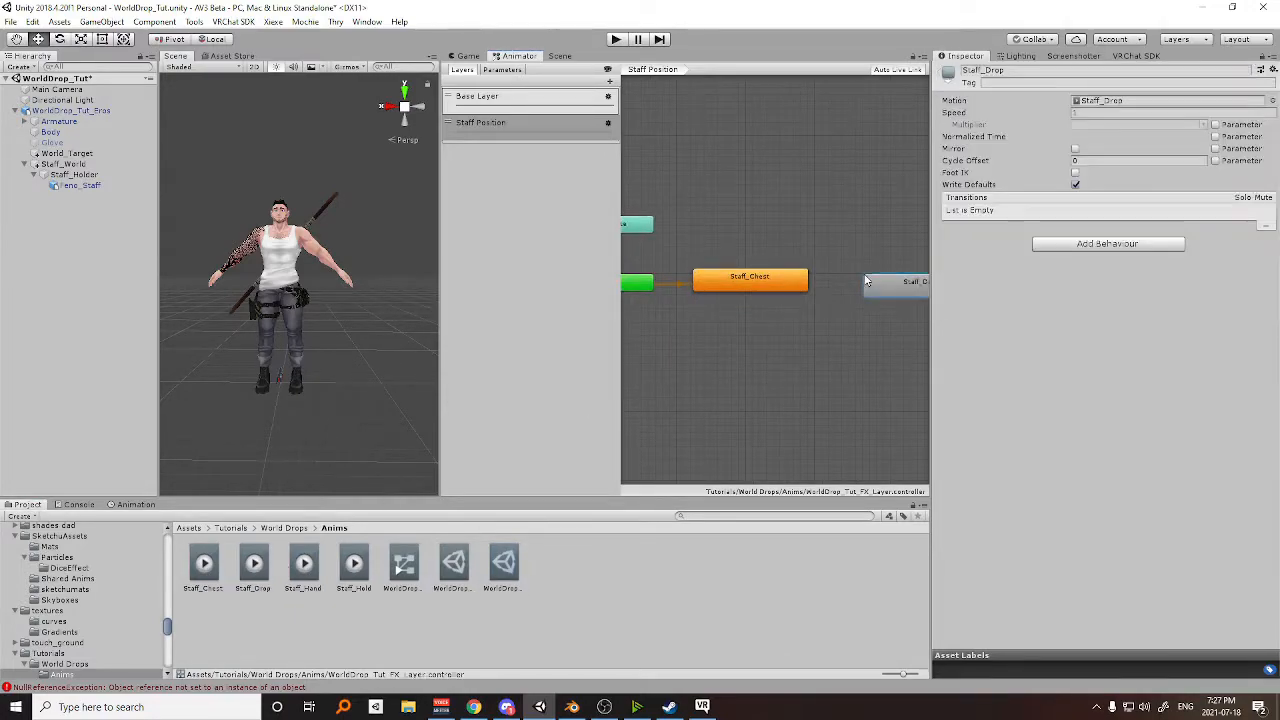
key(Delete)
scroll(847, 331, down, 1)
middle_drag(847, 337, 814, 340)
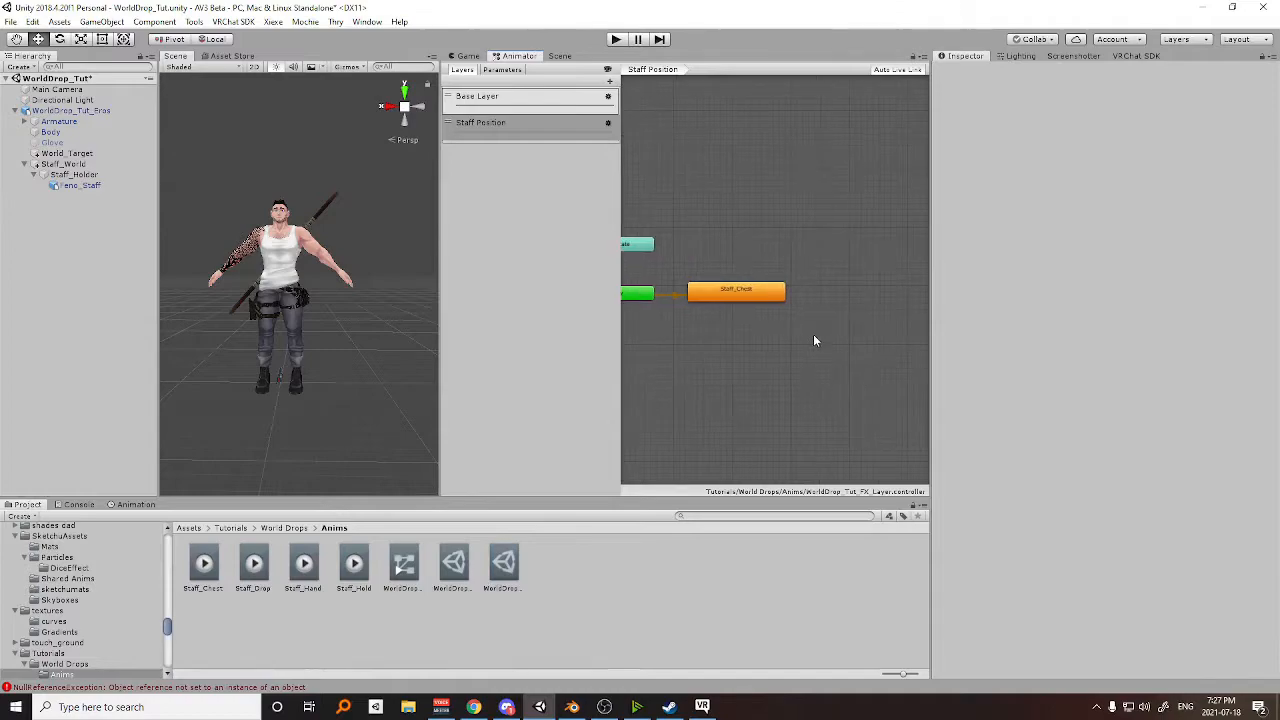
drag(815, 320, 855, 298)
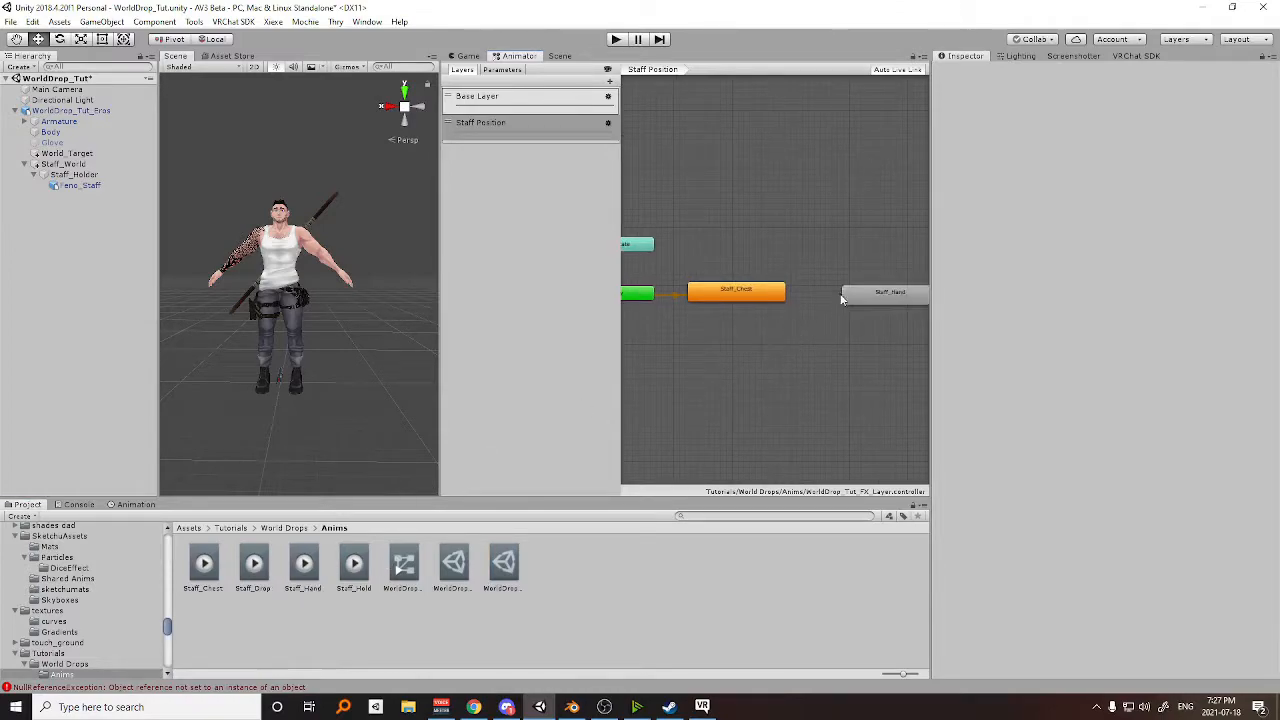
Create transitions in both directions between the Staff_Chest and Staff_Hand states.
middle_drag(813, 338, 754, 346)
click(794, 308)
right_click(703, 300)
click(735, 307)
click(818, 299)
click(791, 297)
right_click(791, 297)
click(800, 306)
click(701, 304)
Give the Staff_Chest to Staff_Hand transition a StaffPosition true condition, no exit time and a 0.1 s duration.
click(751, 304)
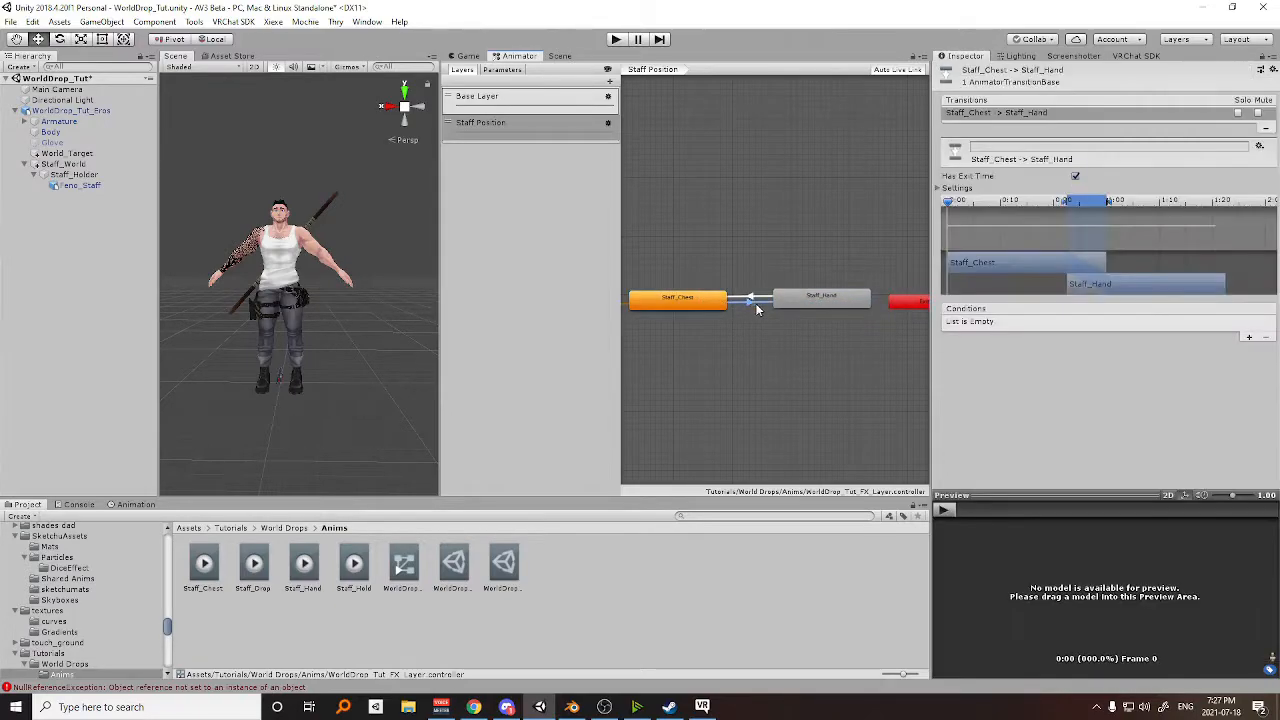
click(1248, 337)
click(1030, 323)
click(1177, 334)
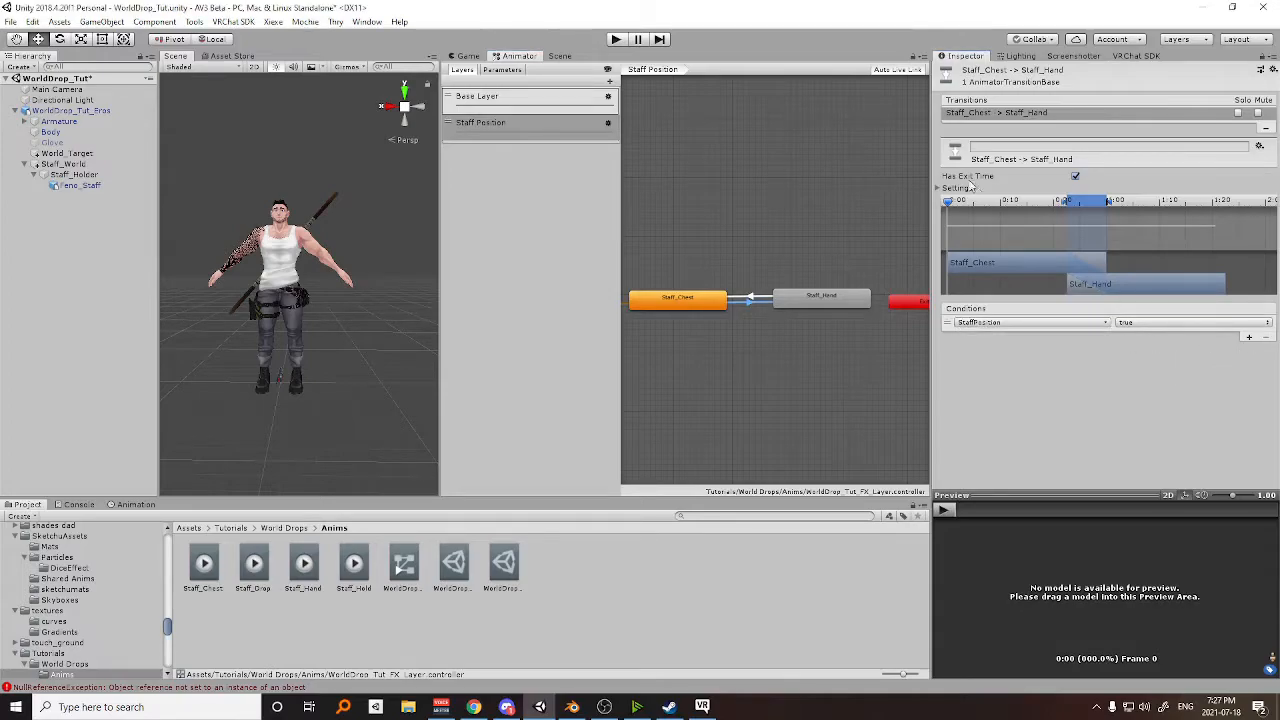
click(944, 188)
click(1075, 176)
click(1083, 224)
text(.1)
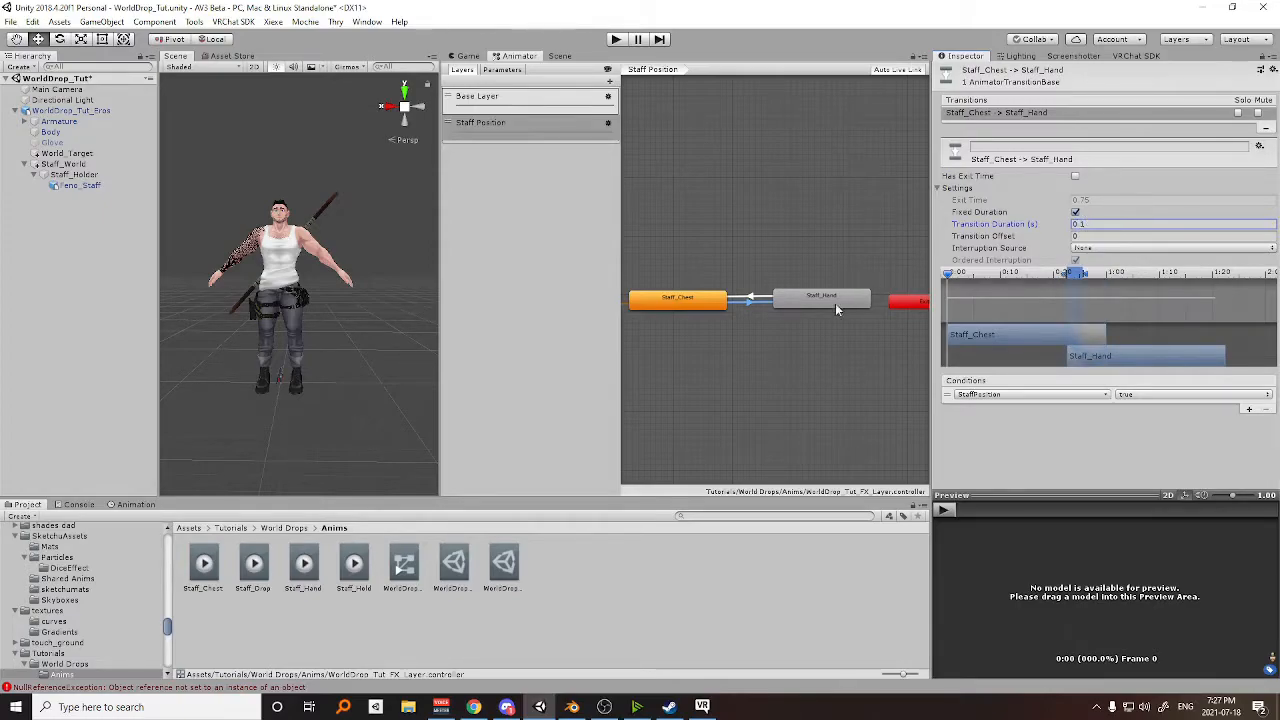
Give the Staff_Hand to Staff_Chest transition no exit time, a 0.1 s duration and a StaffPosition false condition.
click(750, 298)
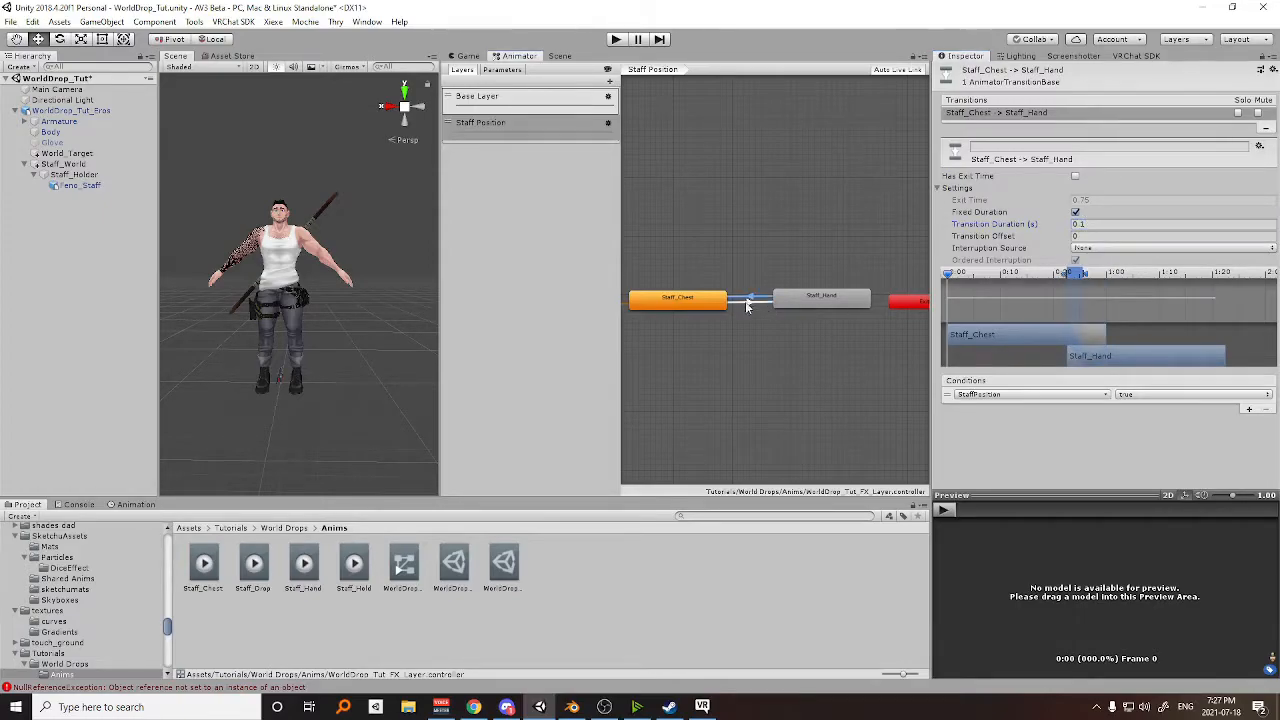
click(1075, 176)
click(1092, 224)
text(0.1)
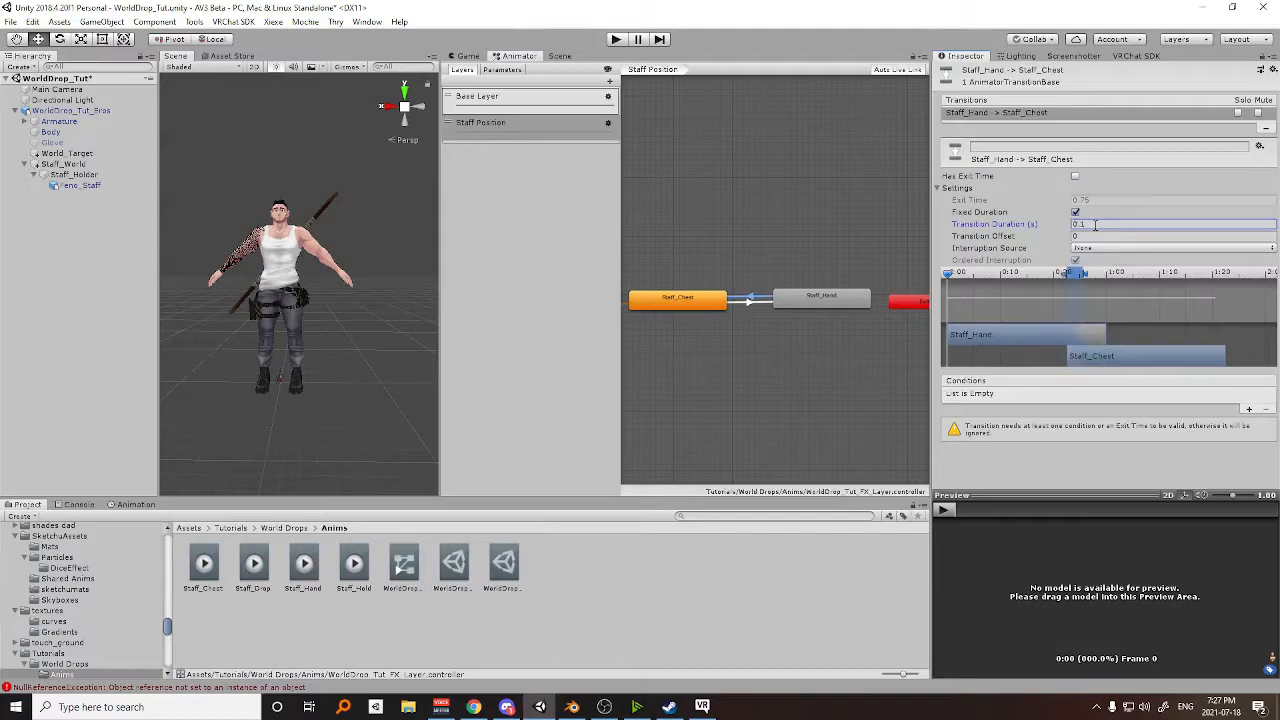
click(1248, 409)
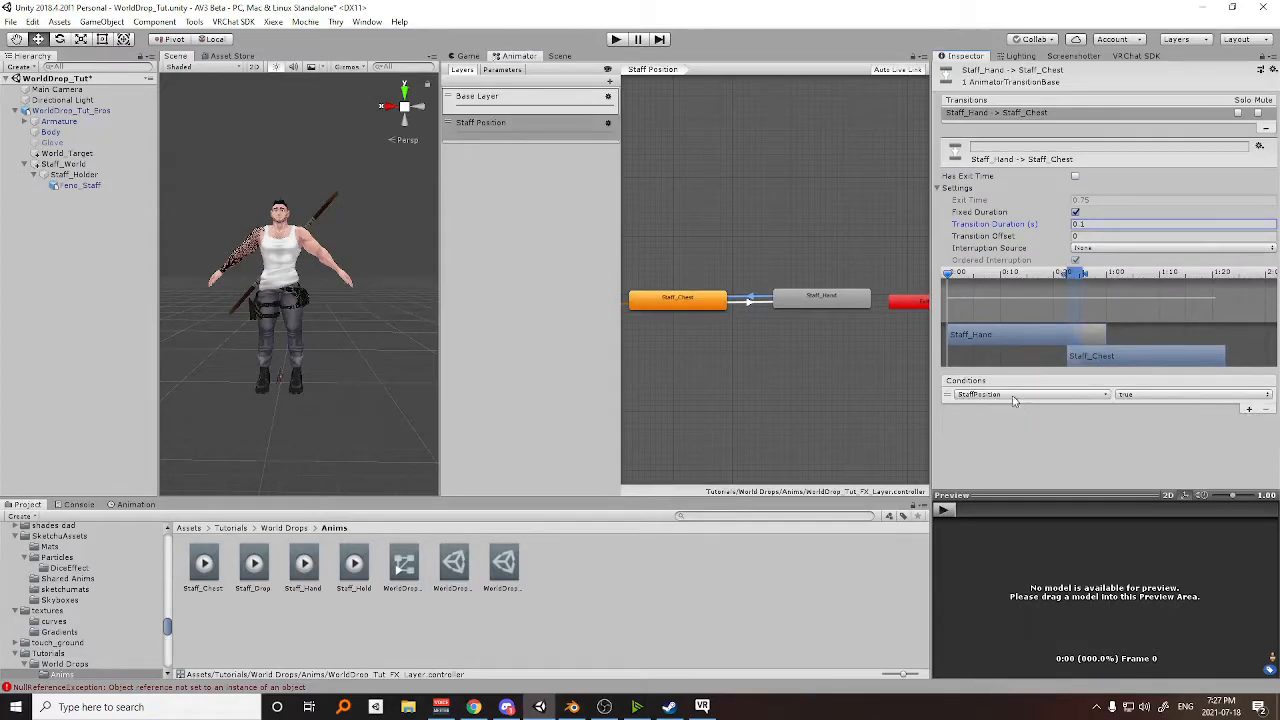
click(1150, 394)
click(1145, 424)
Disable Write Defaults on both the Staff_Hand and Staff_Chest states.
click(848, 302)
click(656, 306)
click(1075, 184)
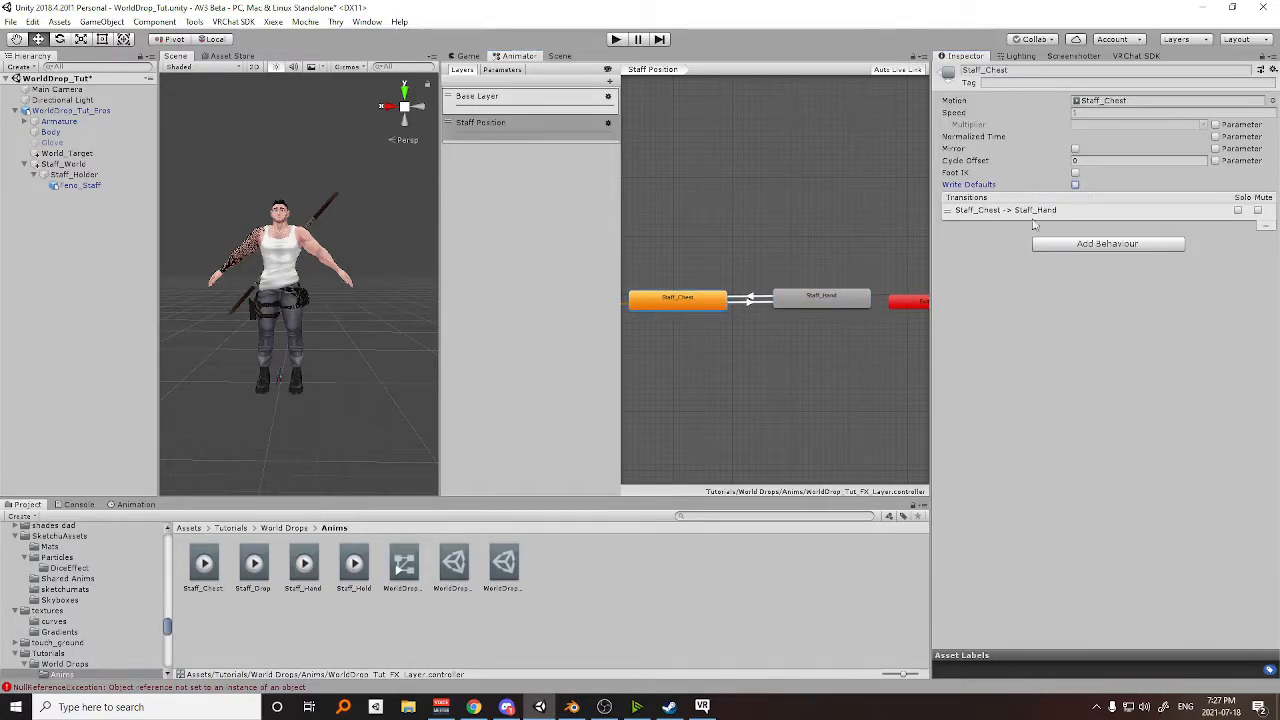
click(833, 305)
click(697, 305)
click(800, 298)
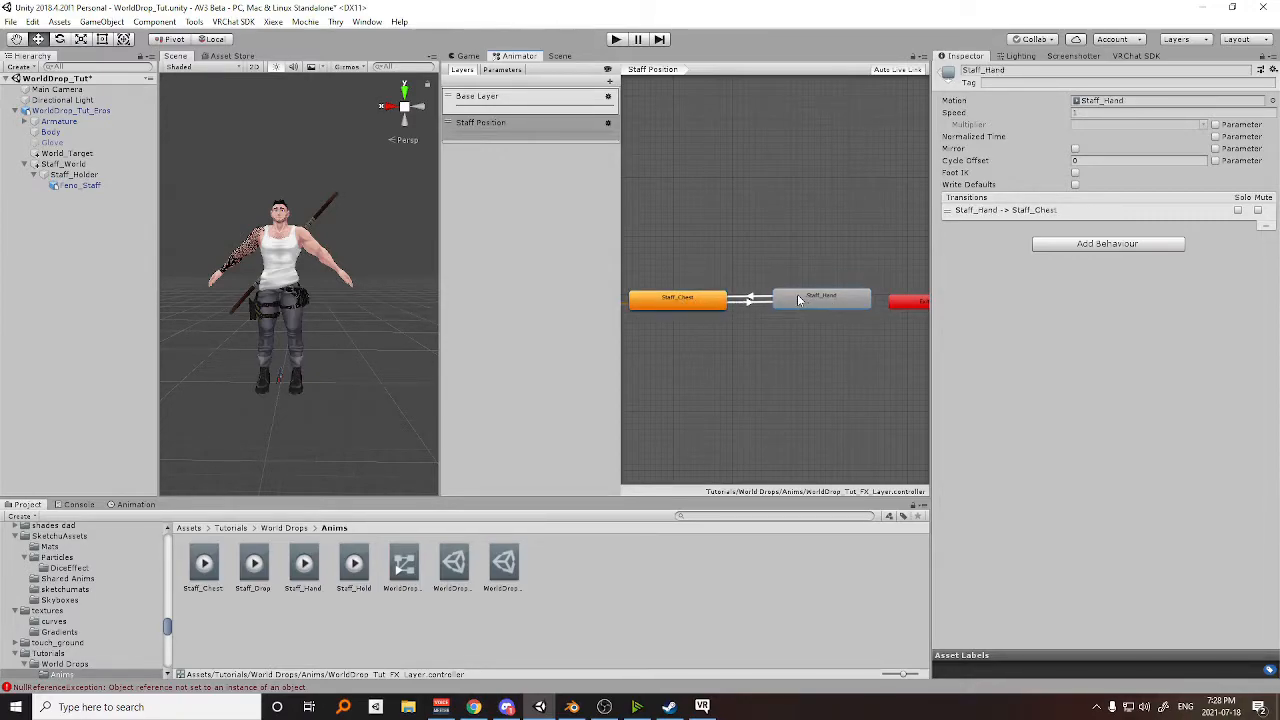
click(677, 299)
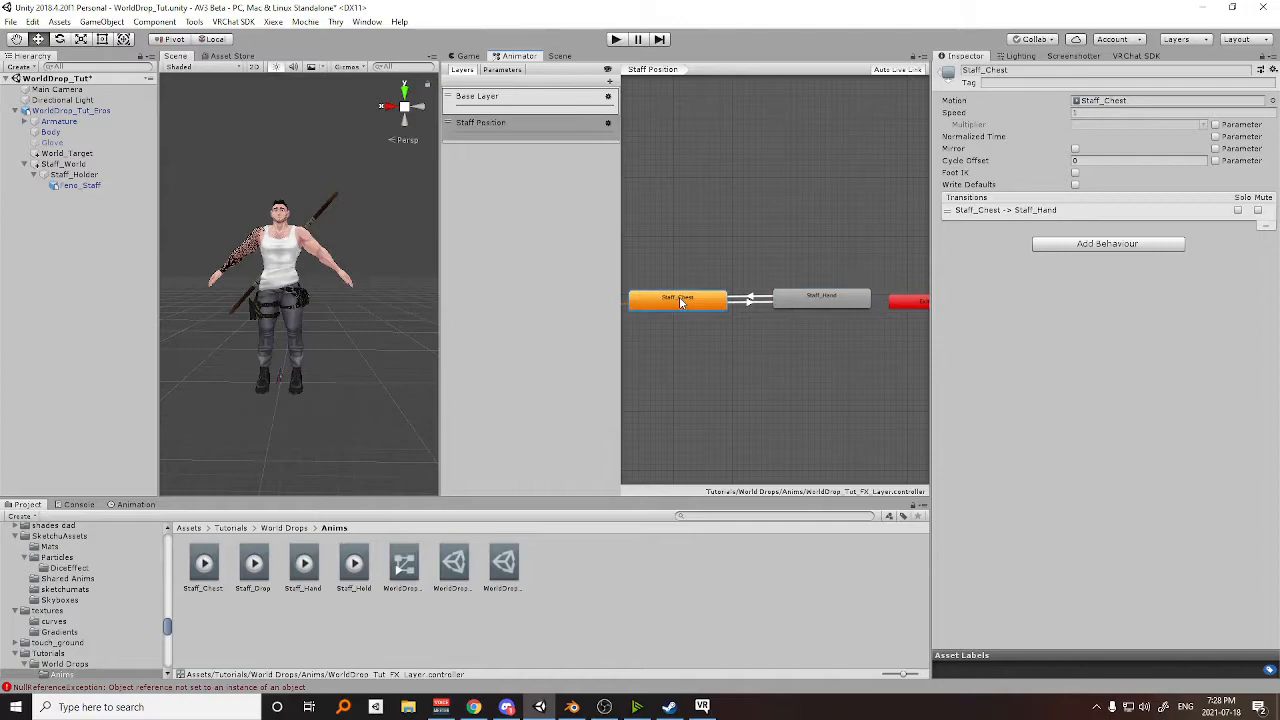
Add another FX controller layer named Staff Drop and raise its layer weight.
click(607, 81)
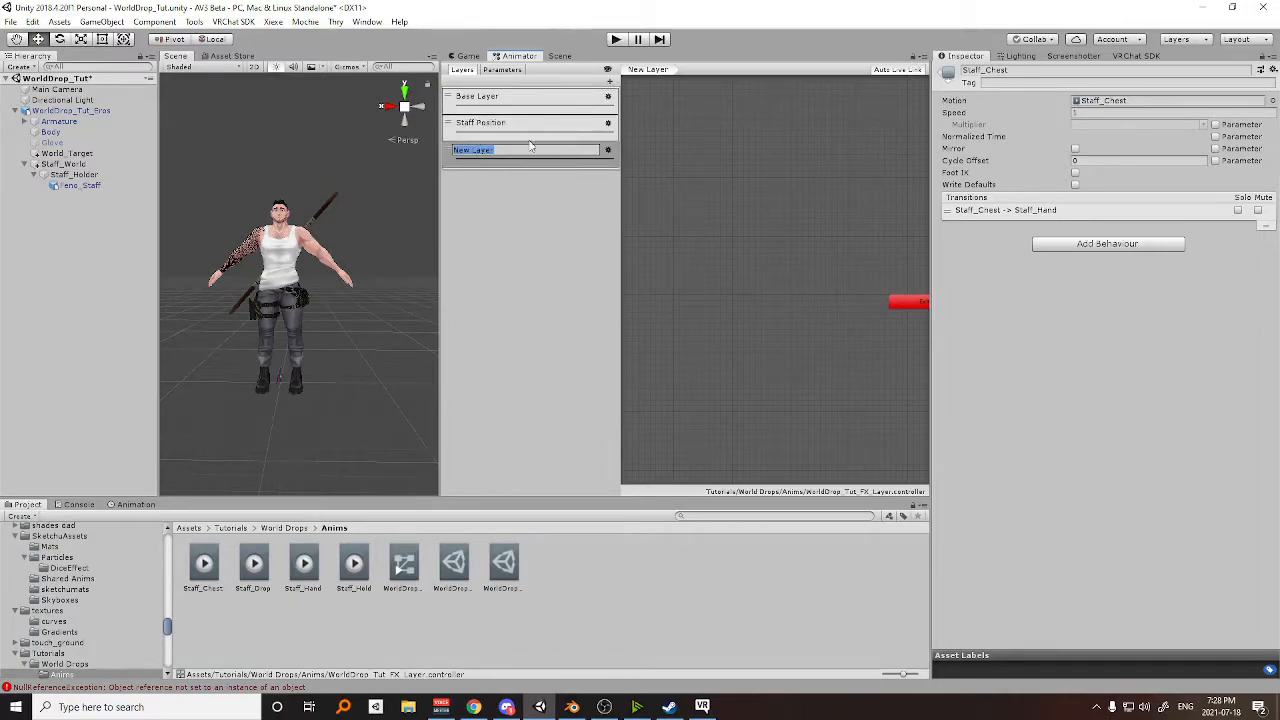
text(Staff Drop)
key(Return)
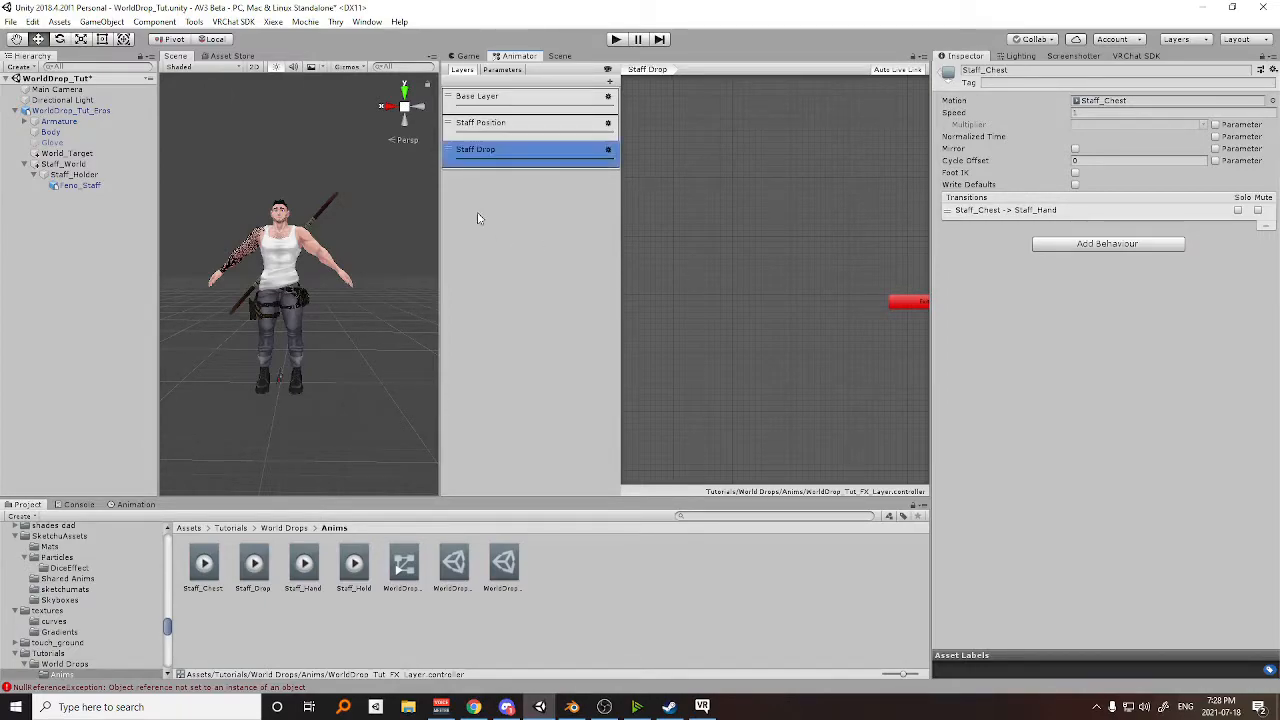
click(608, 149)
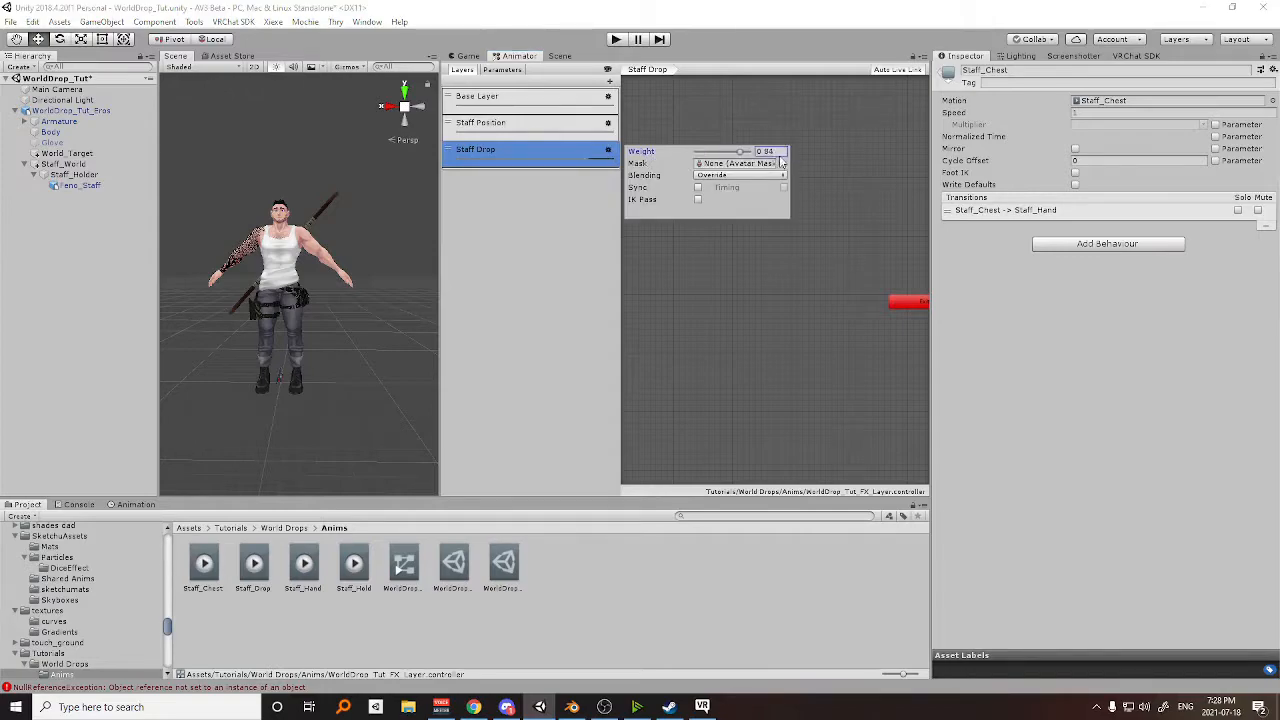
click(741, 291)
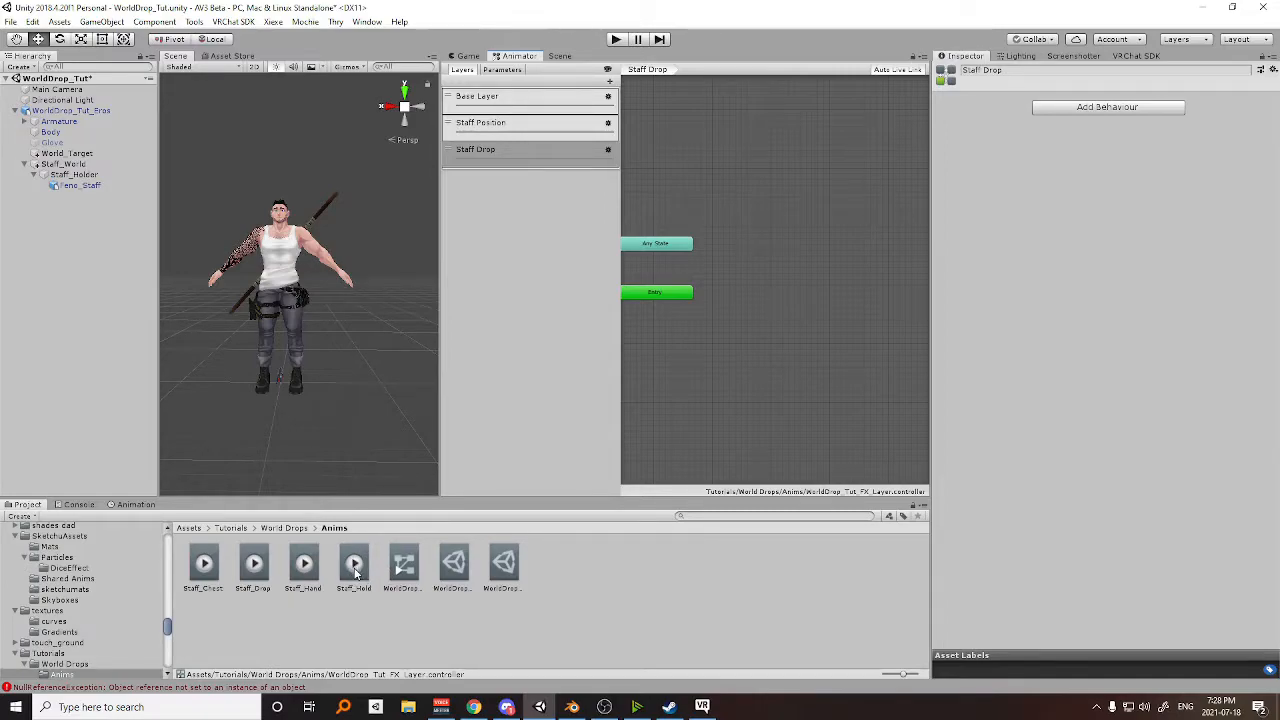
Add the Staff_Hold clip as the default state of the Staff Drop layer, with Staff_Drop as a second state beside it.
drag(690, 311, 723, 282)
middle_drag(790, 330, 711, 341)
drag(254, 566, 821, 299)
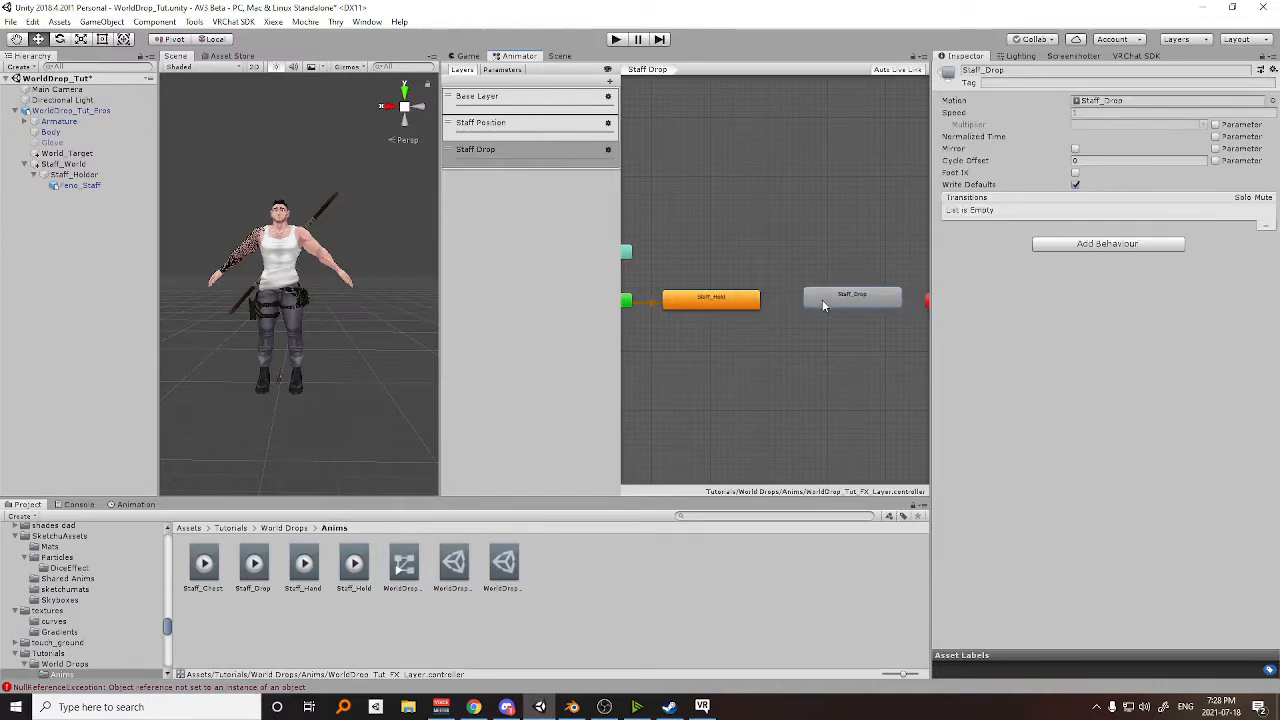
Create transitions in both directions between the Staff_Hold and Staff_Drop states.
right_click(731, 303)
click(770, 310)
click(845, 298)
right_click(843, 300)
click(870, 309)
click(745, 300)
Give the Staff_Hold to Staff_Drop transition a StaffDrop true condition, no exit time and a 0.1 s duration.
click(796, 303)
click(1249, 410)
click(1012, 395)
click(1000, 440)
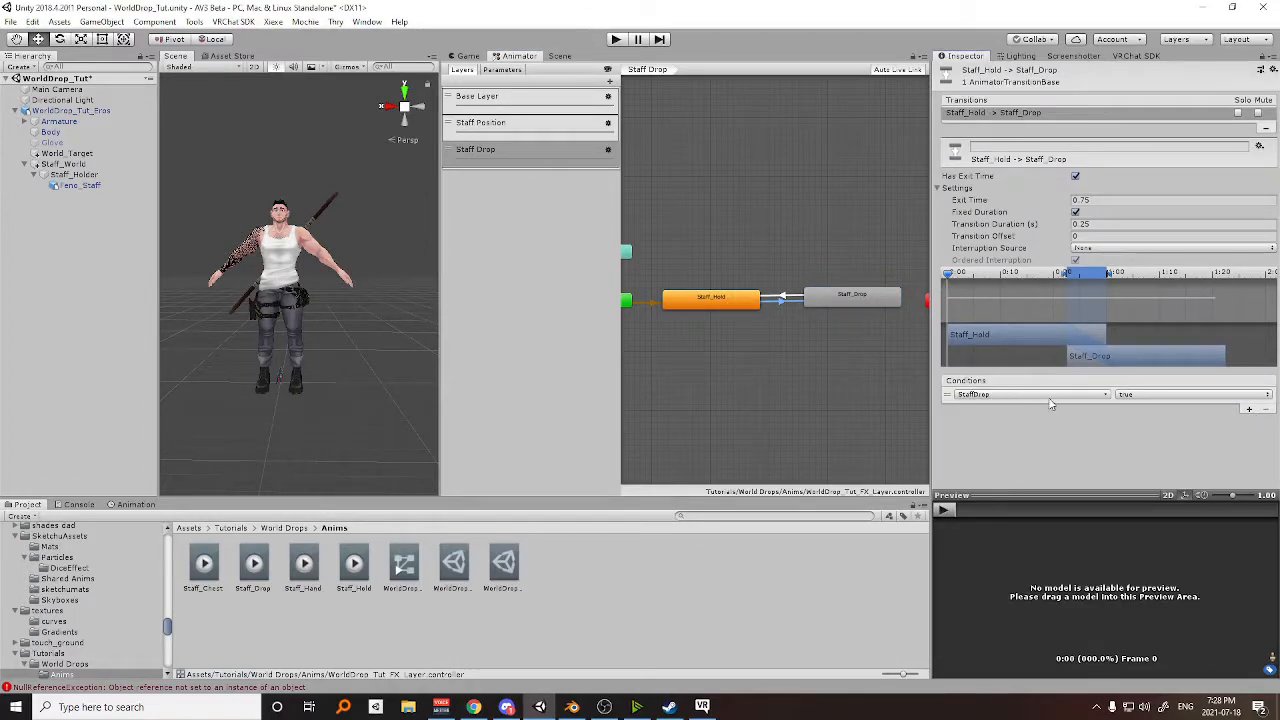
click(1075, 176)
click(1094, 226)
text(0.1)
Give the Staff_Drop to Staff_Hold transition a StaffDrop false condition, a 0.1 s duration and no exit time.
click(798, 299)
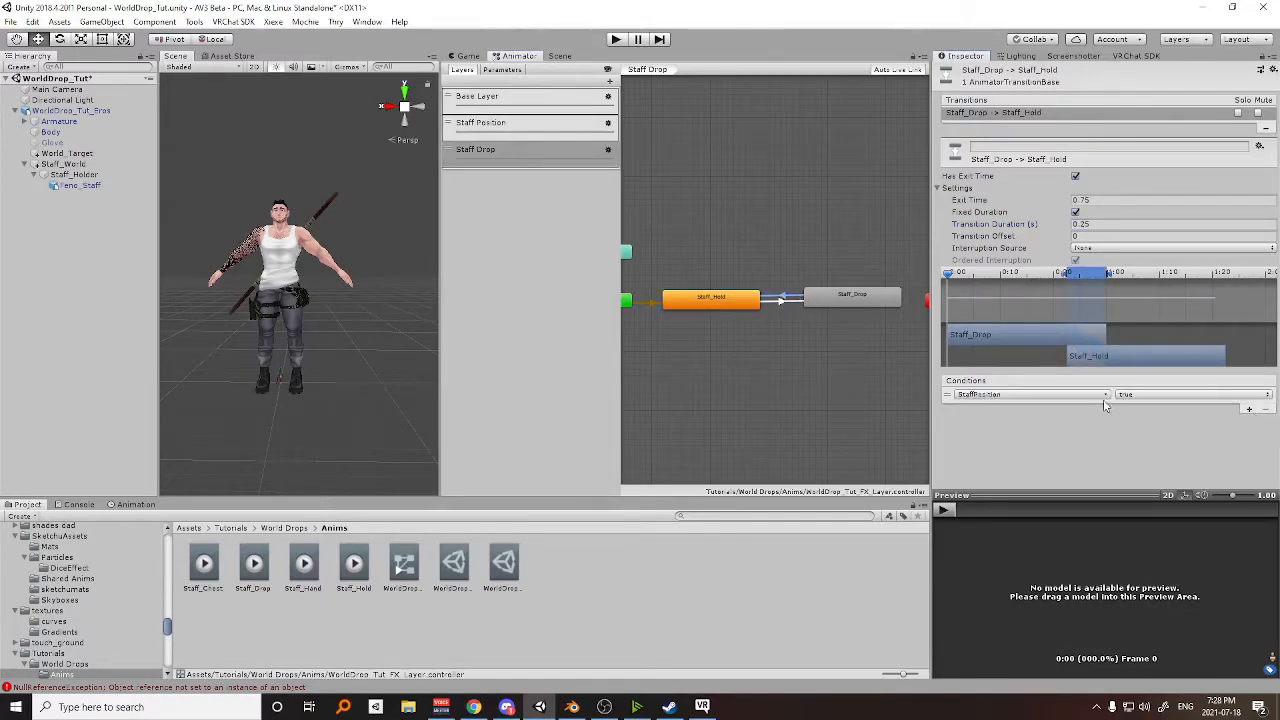
click(1060, 395)
click(1055, 450)
click(1135, 396)
click(1147, 423)
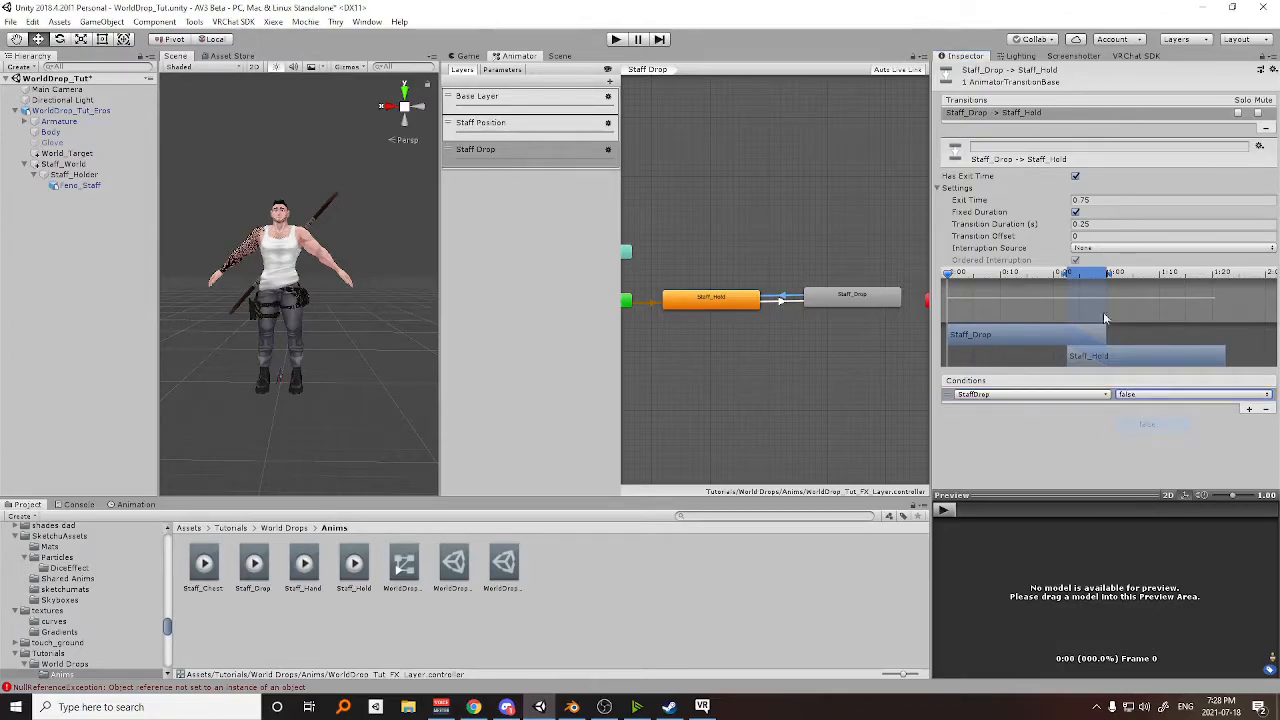
click(1092, 224)
text(0.1)
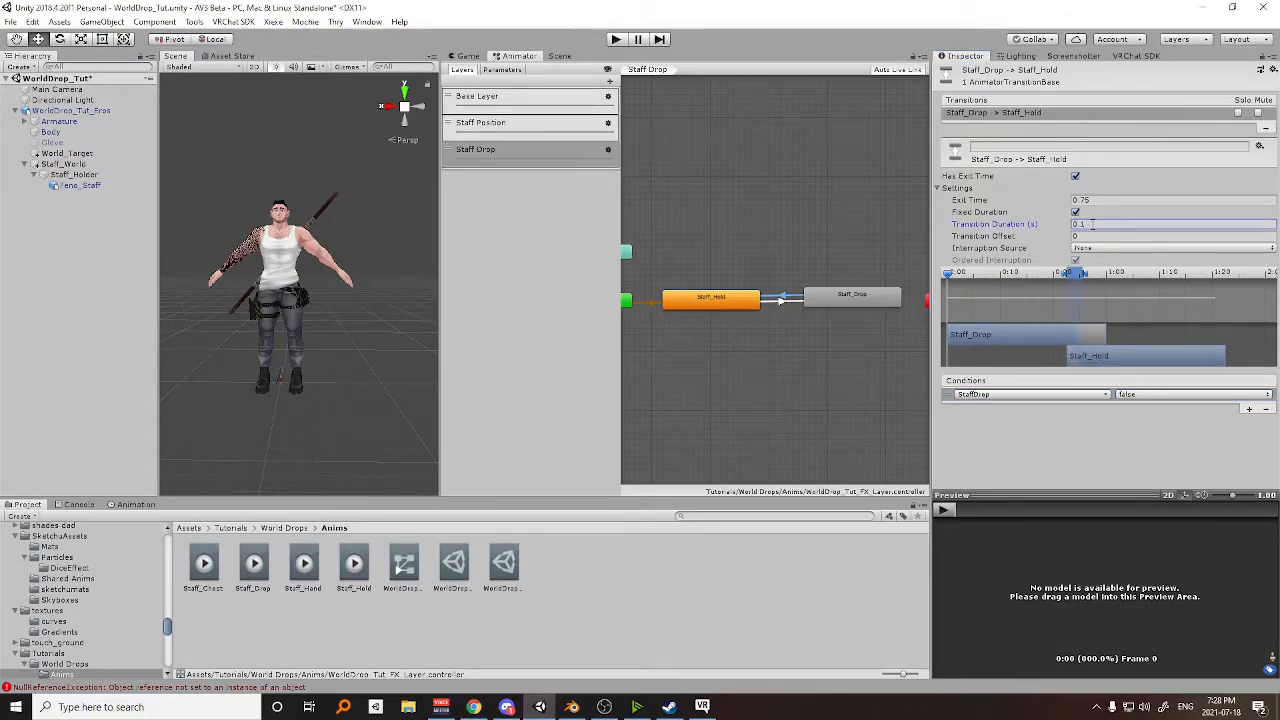
click(1076, 176)
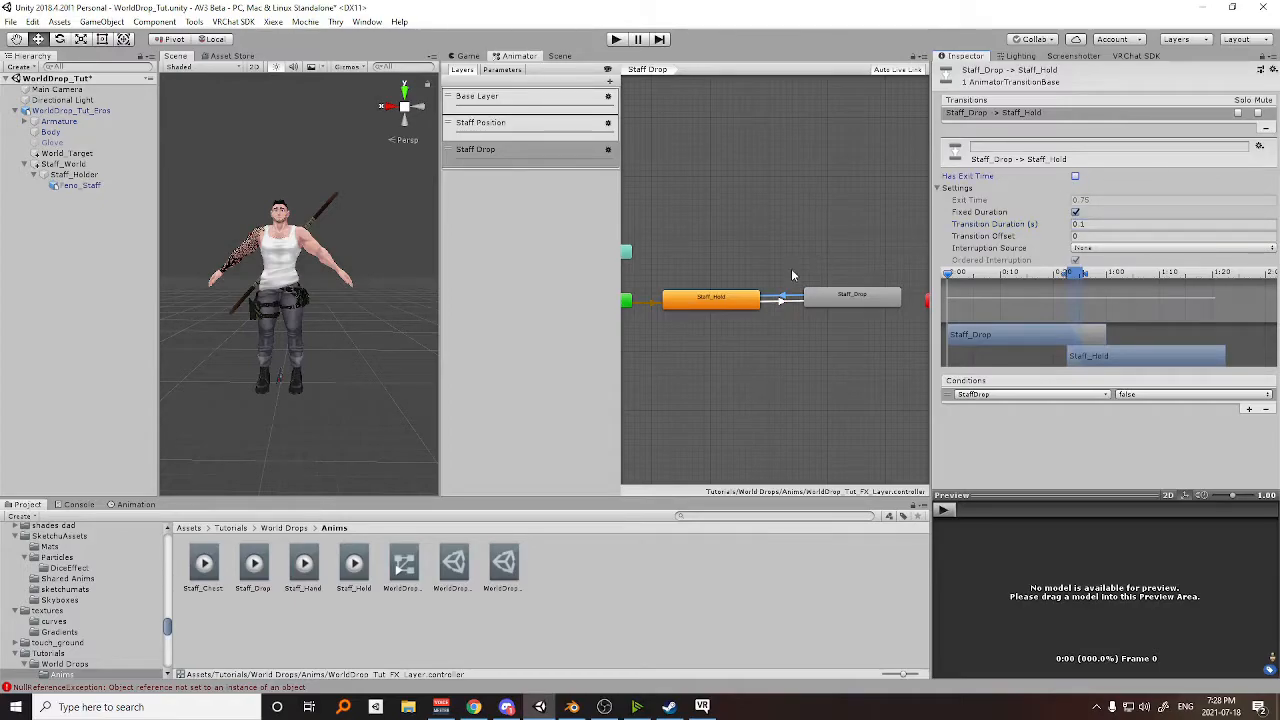
Turn off Write Defaults on the Staff_Hold and Staff_Drop states and align Staff_Drop level with Staff_Hold.
middle_drag(792, 272, 783, 256)
click(703, 282)
click(1076, 184)
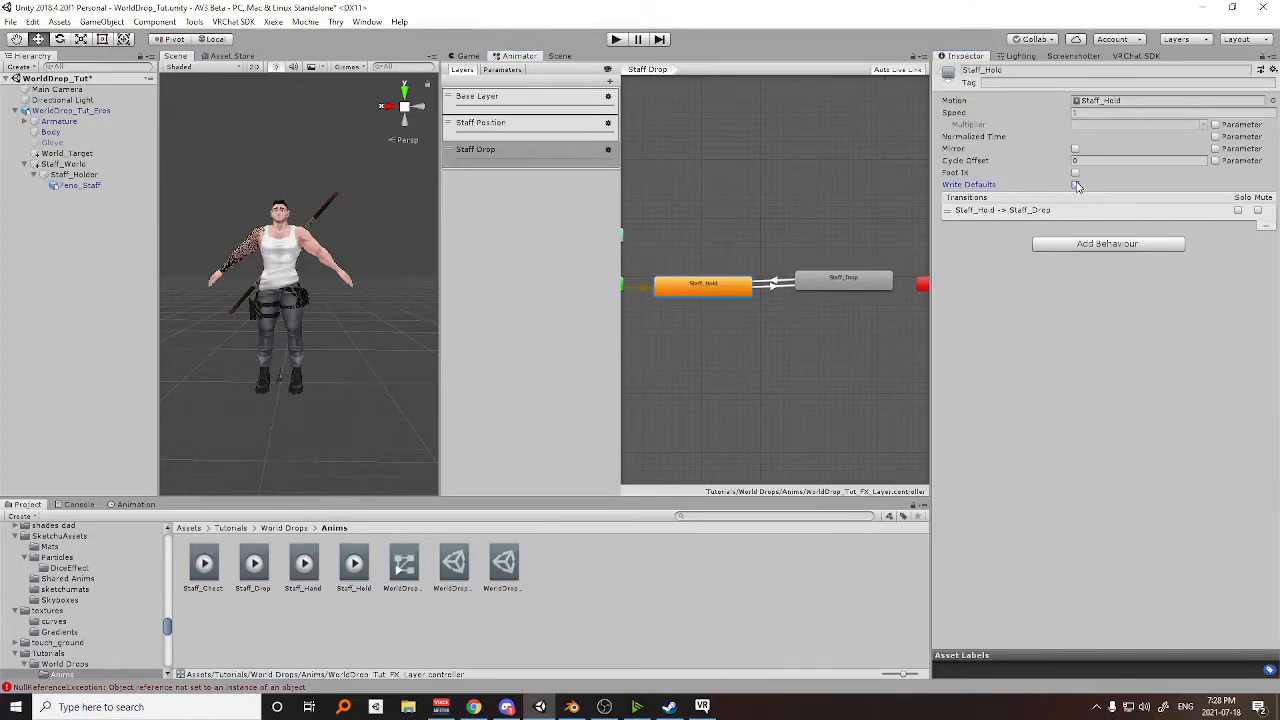
click(841, 280)
click(1076, 186)
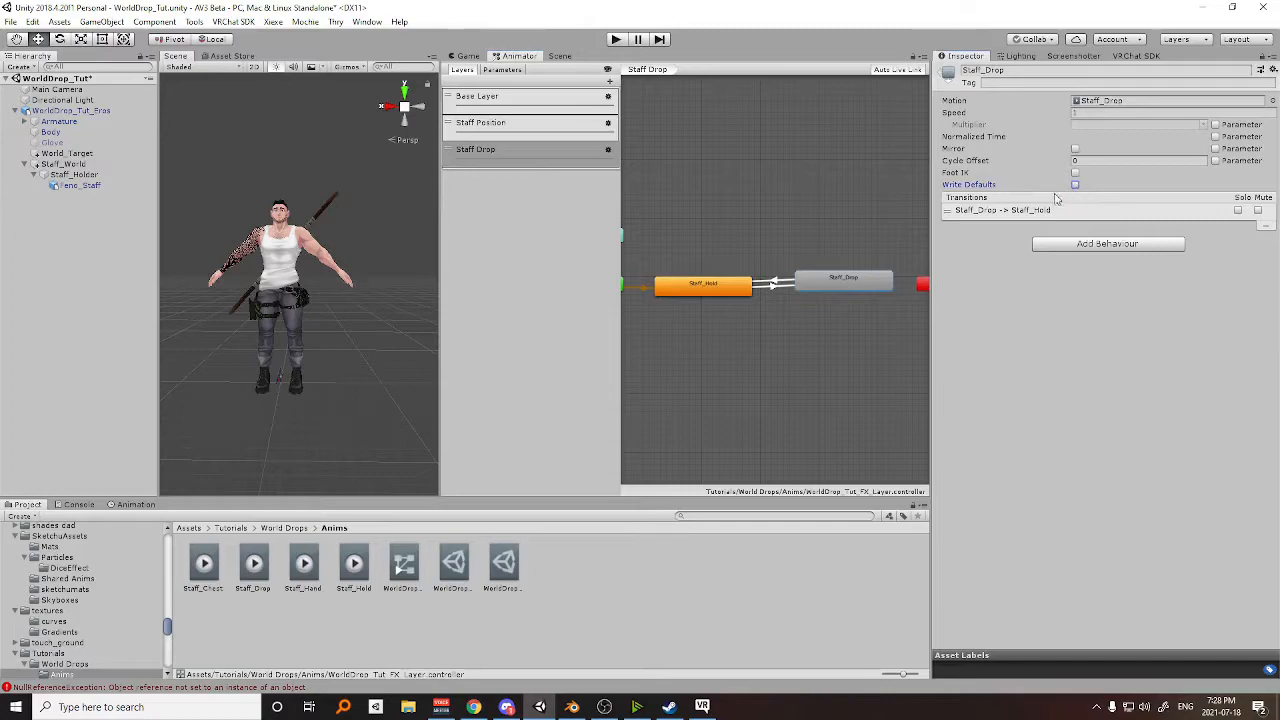
drag(825, 280, 826, 287)
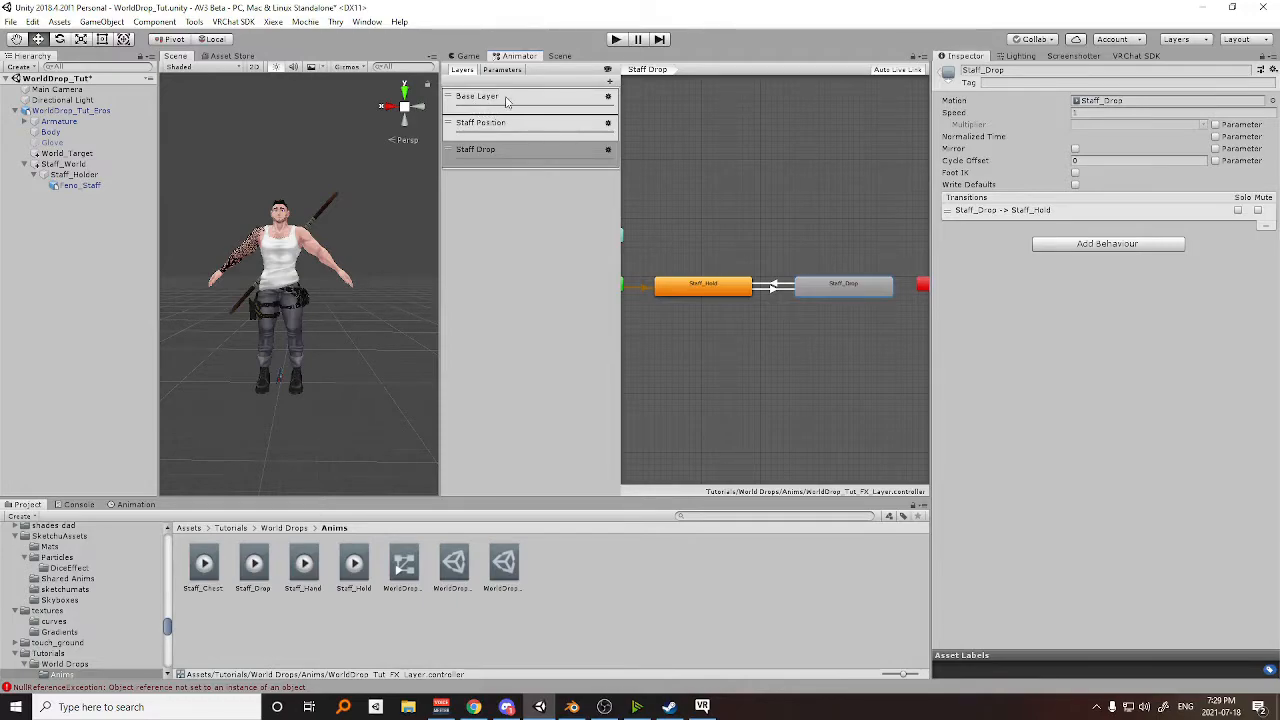
Review the Base Layer, Staff Position and Staff Drop layers and compare their state graphs.
click(505, 97)
click(503, 124)
click(503, 149)
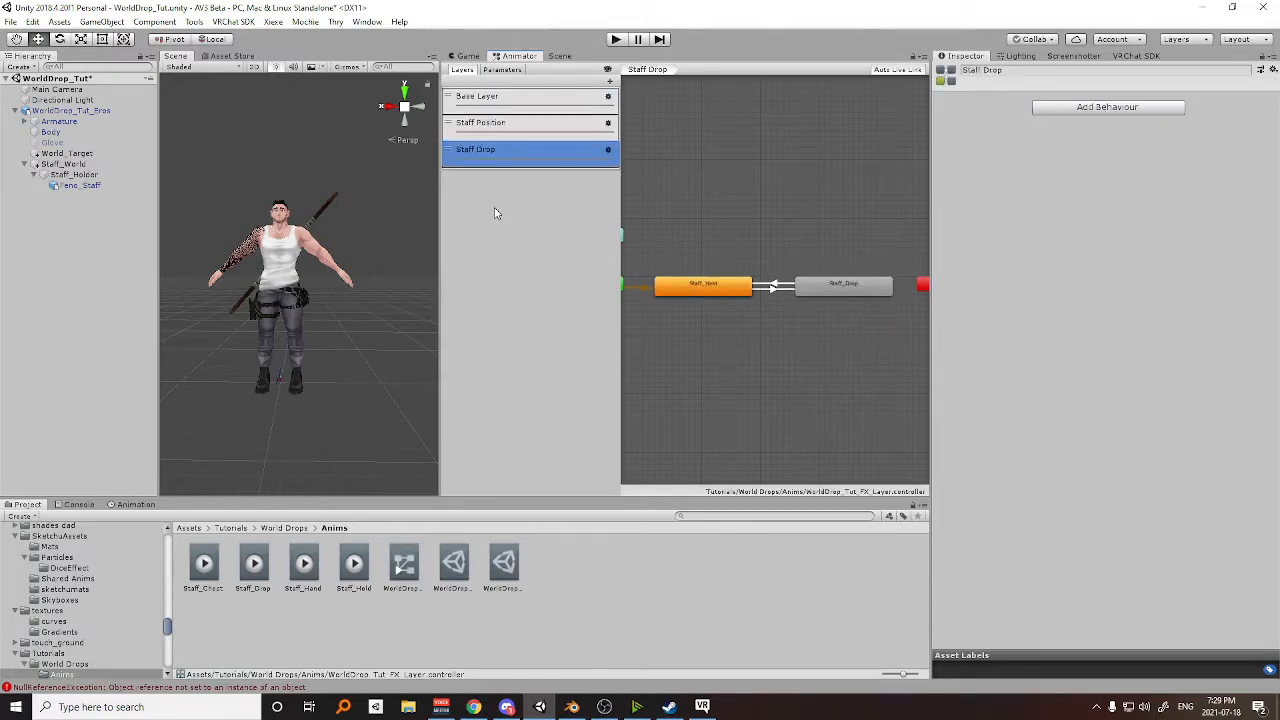
click(501, 126)
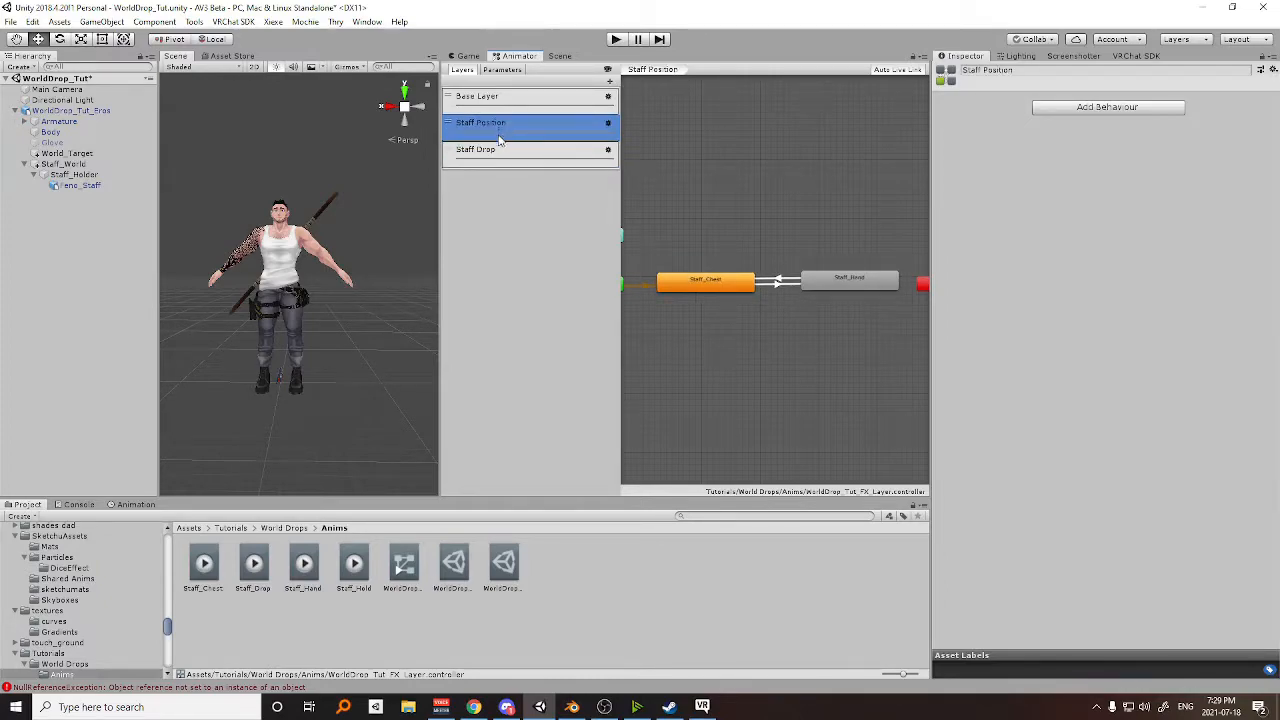
scroll(316, 260, up, 3)
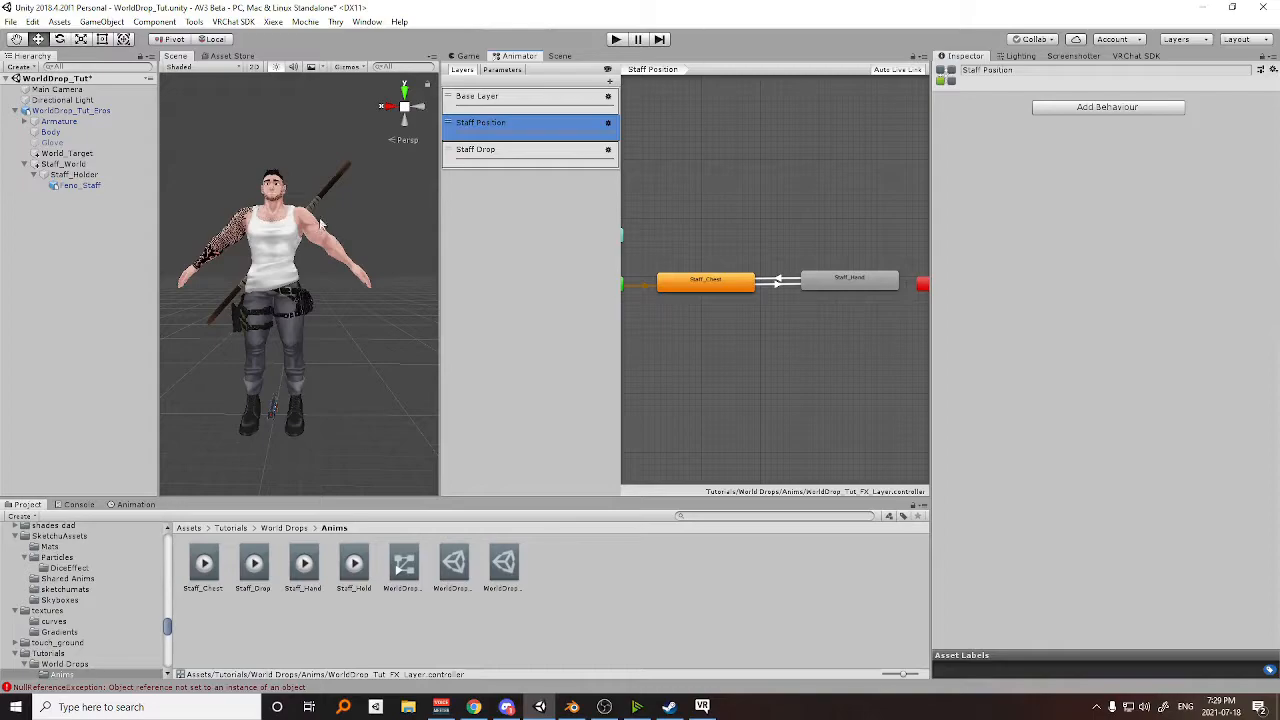
scroll(750, 282, down, 2)
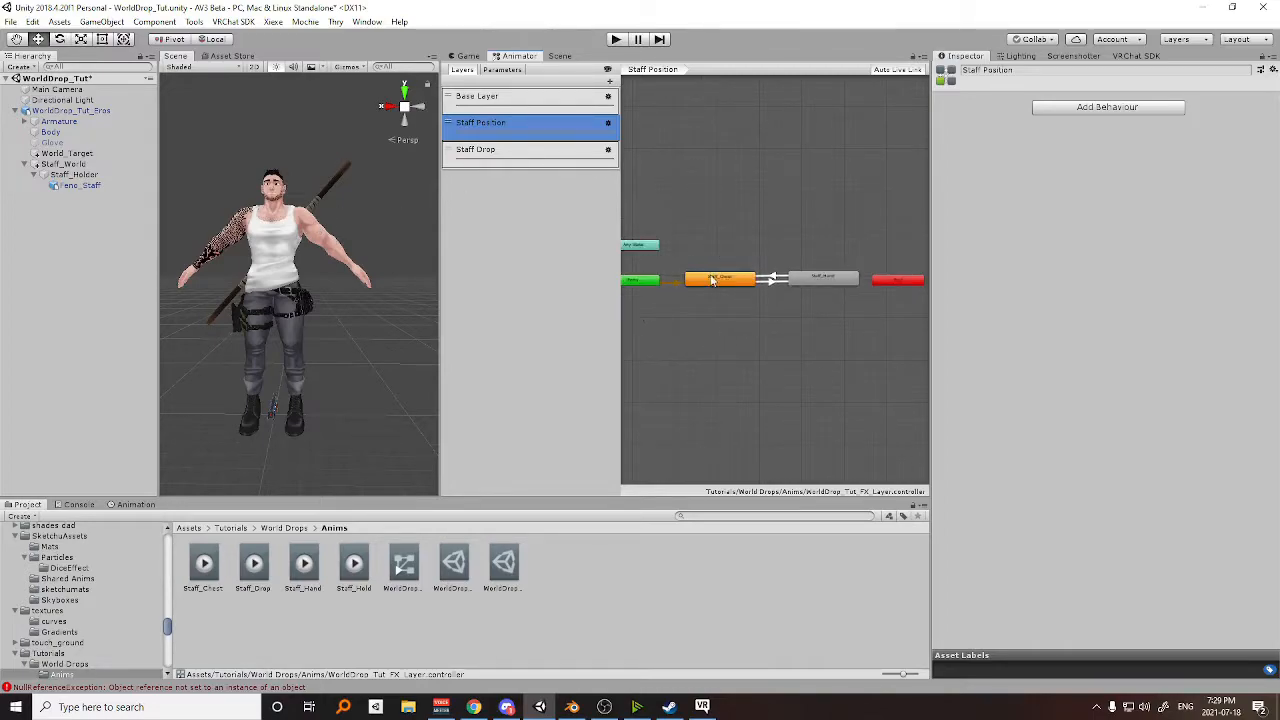
click(506, 157)
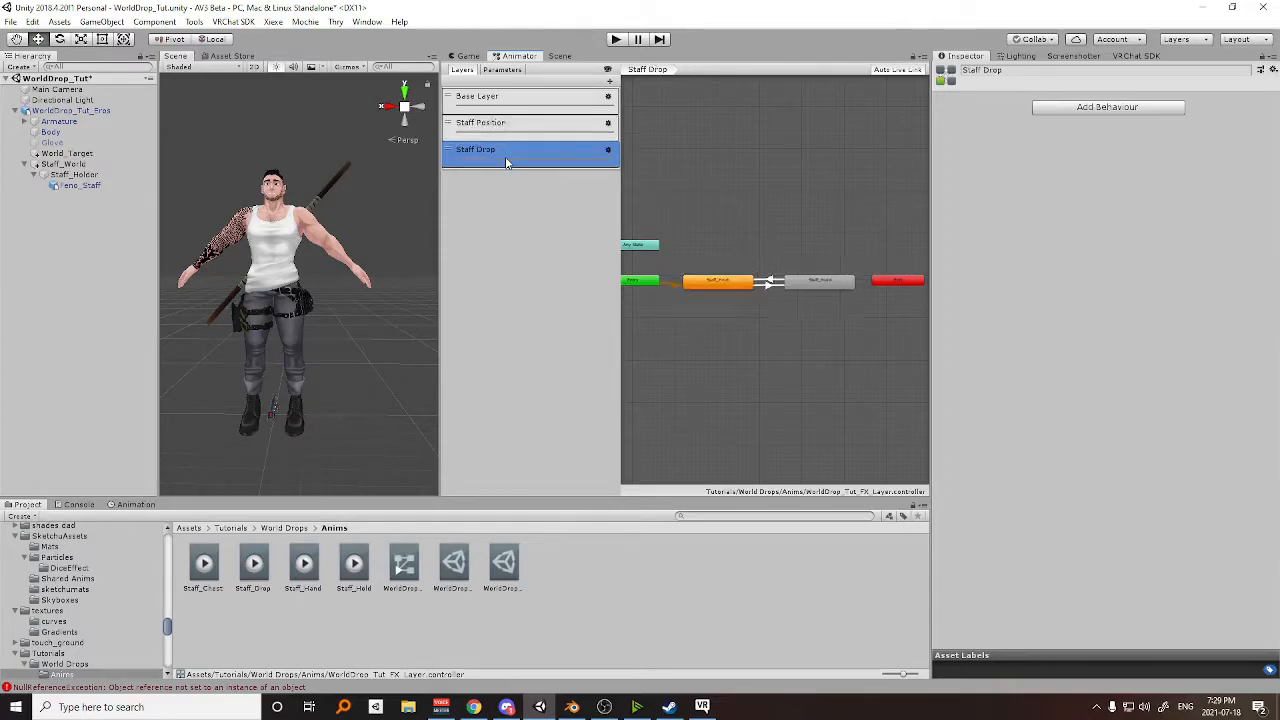
click(500, 127)
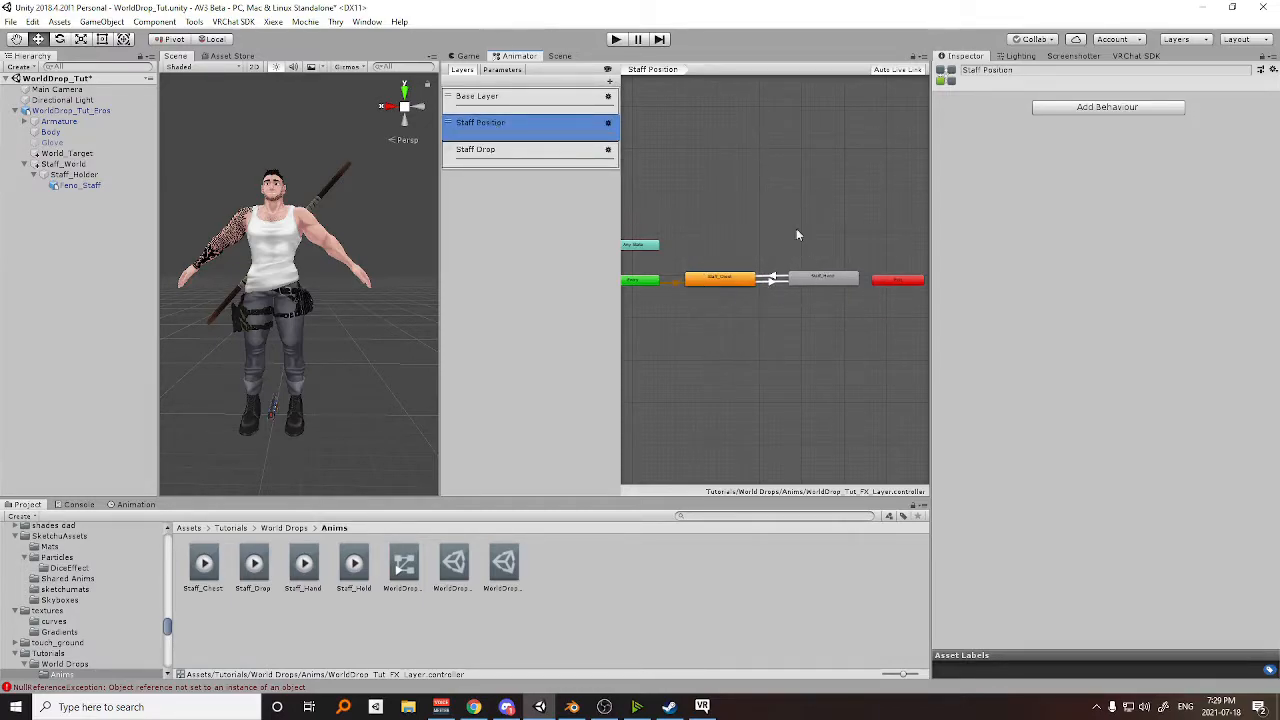
click(486, 150)
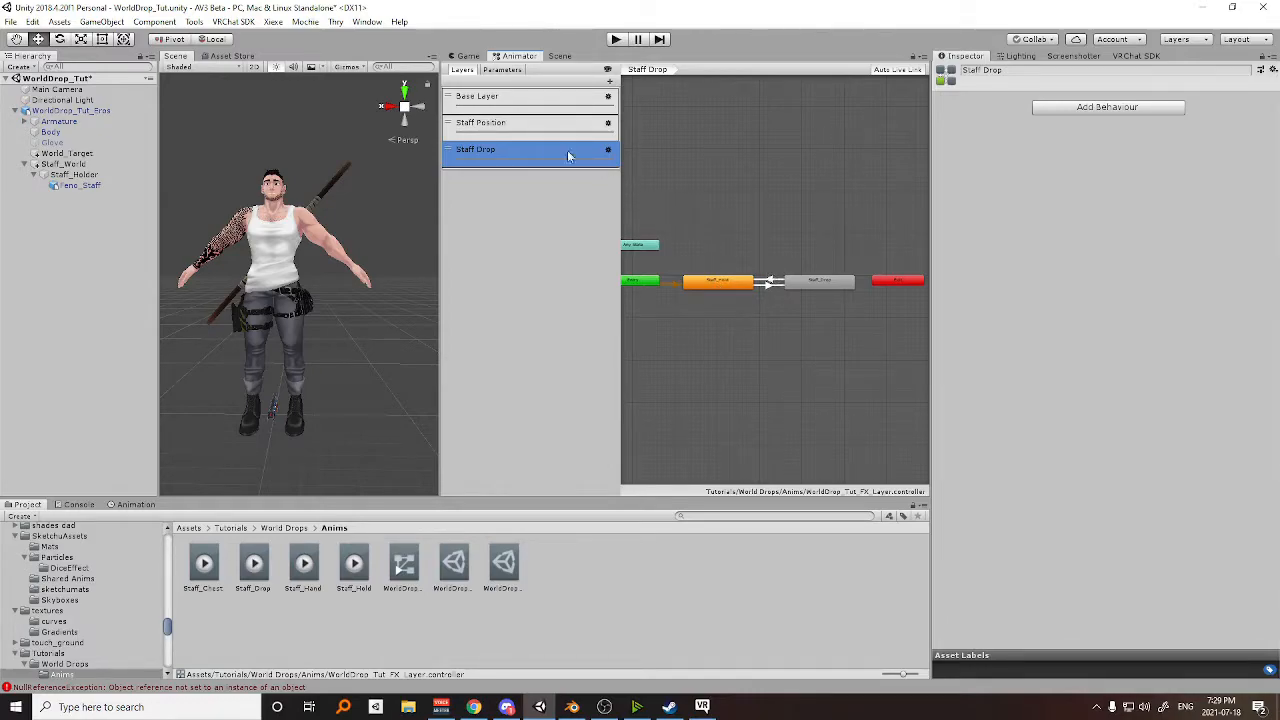
click(487, 137)
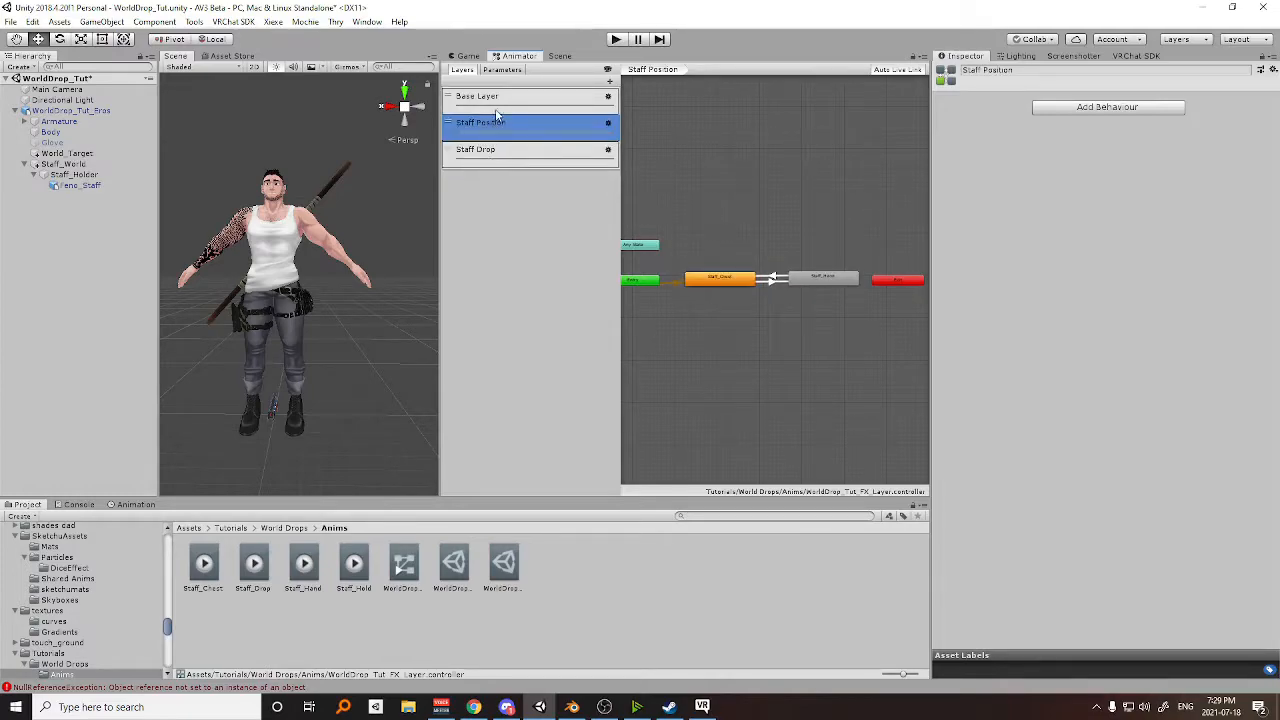
click(490, 158)
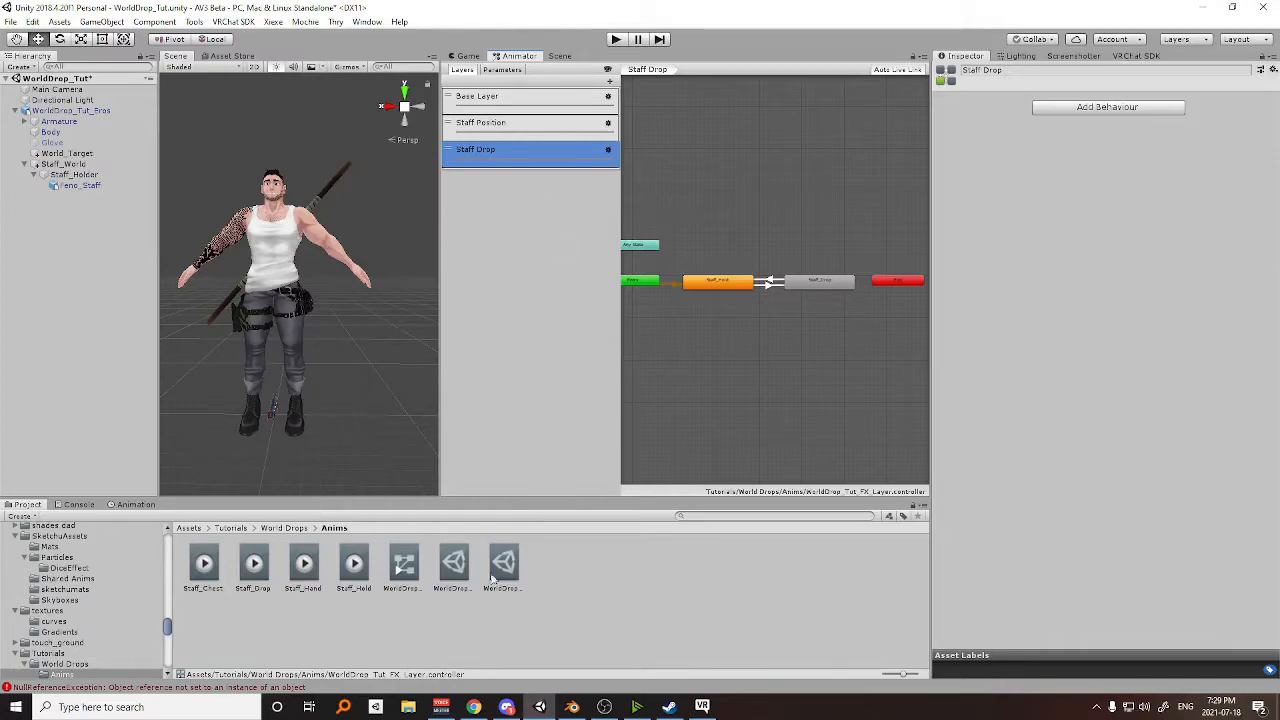
In the WorldDrop_Tut_Menu asset, set the Staff Hand toggle's parameter to StaffPosition, Bool.
click(454, 566)
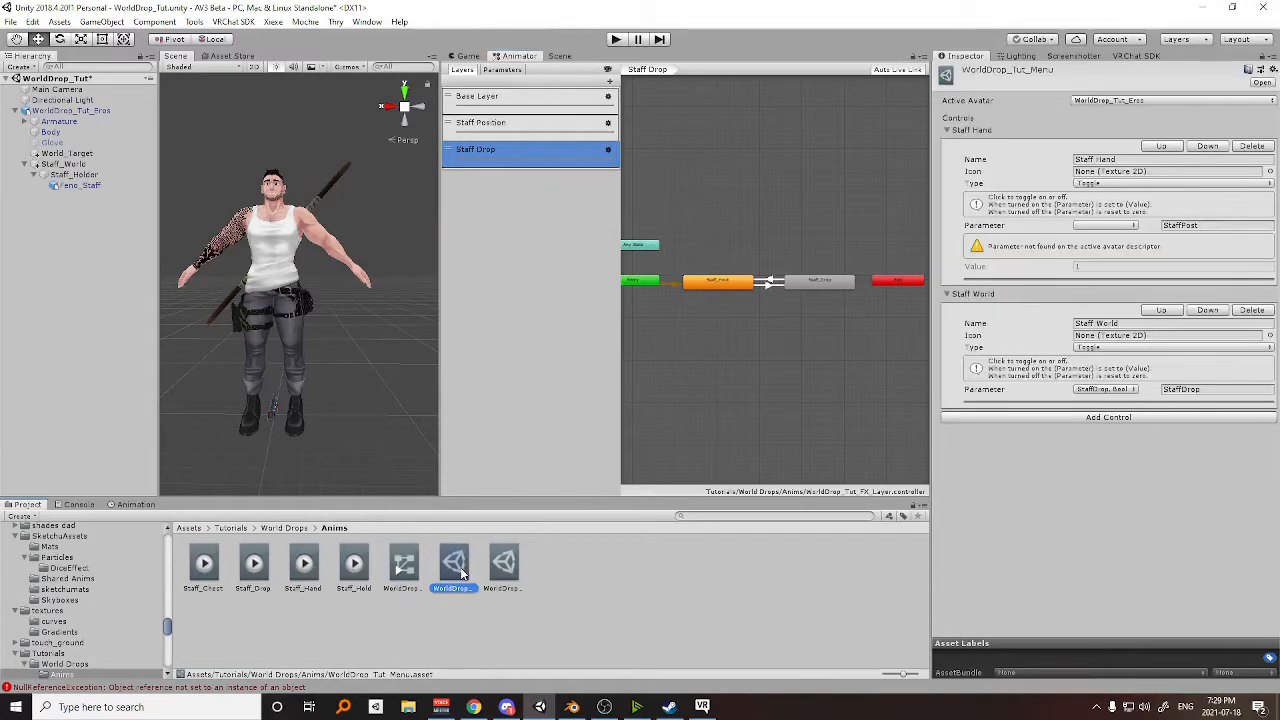
click(1105, 225)
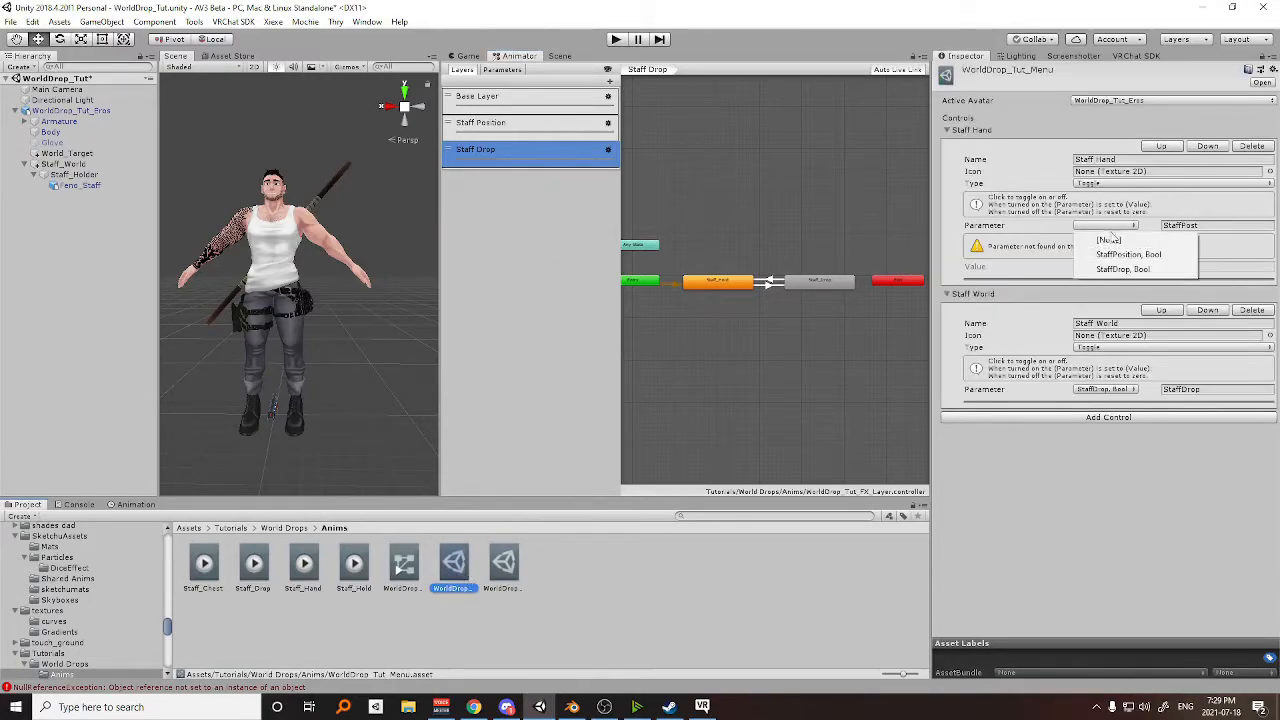
click(1118, 254)
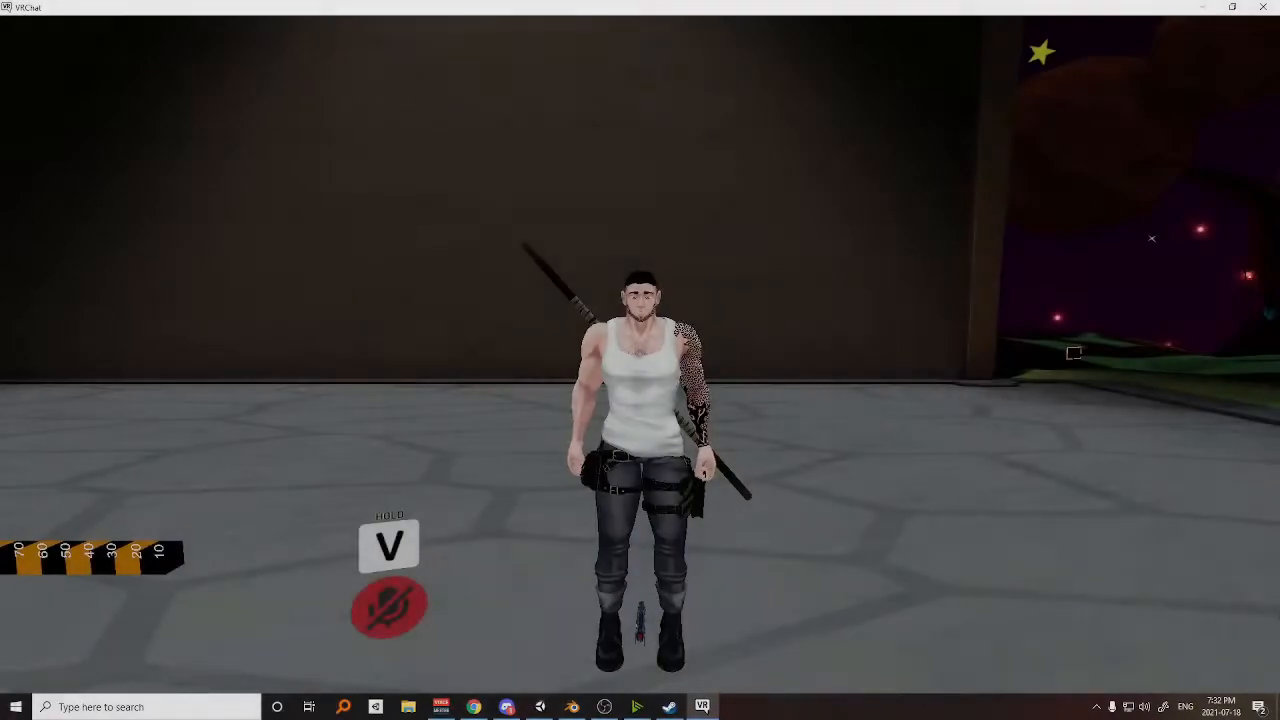
In VRChat, walk the avatar around before the mirror and switch on Staff Hand from its expressions menu.
key(s)
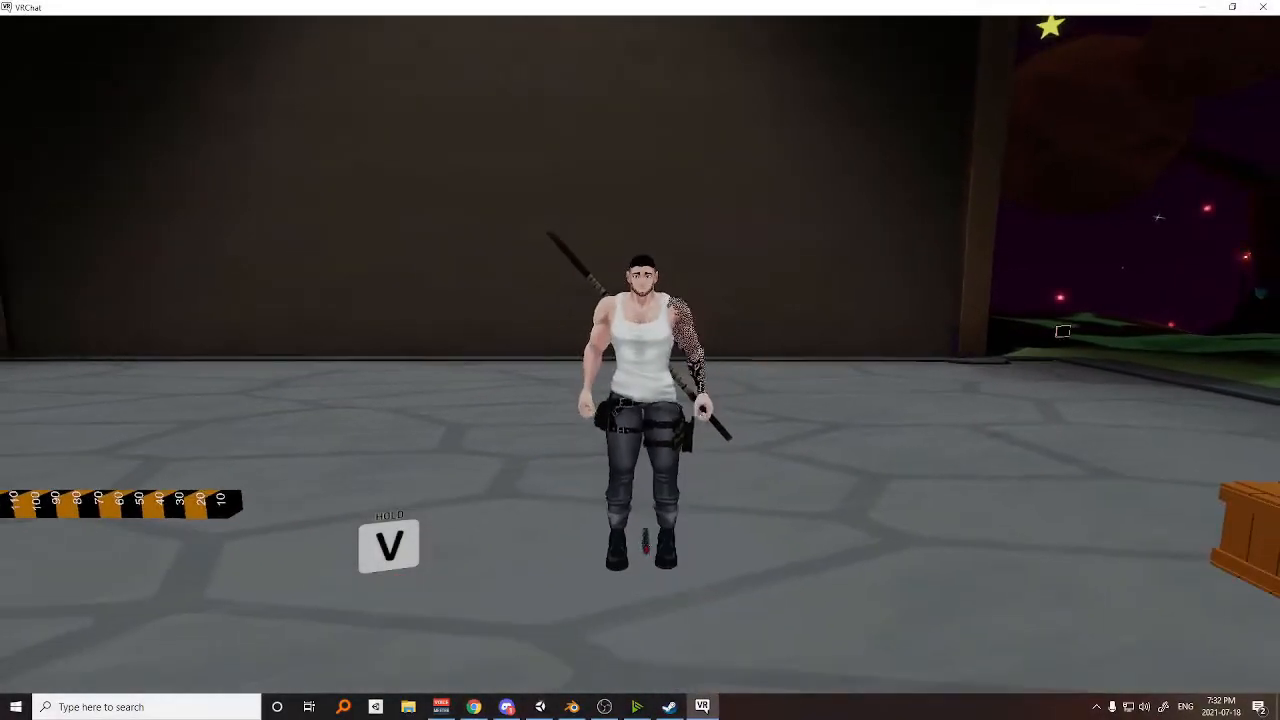
key(space)
key(w)
key(s)
key(w)
key(r)
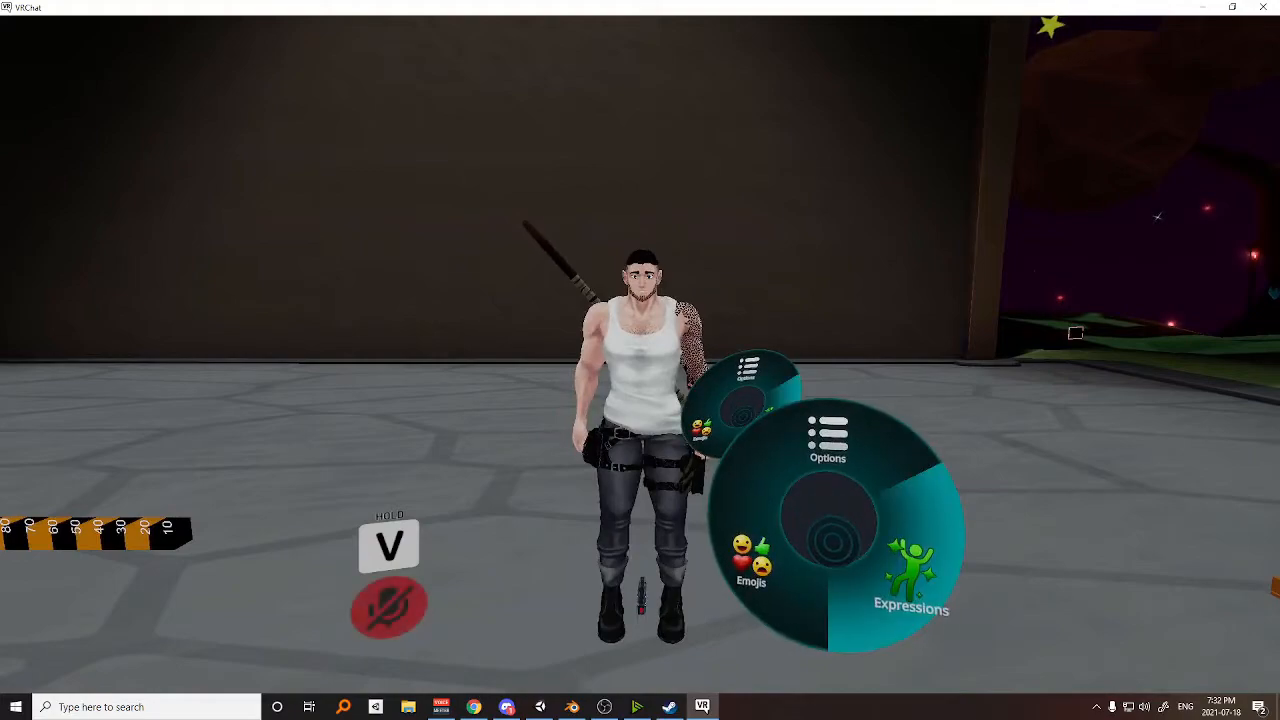
click(833, 543)
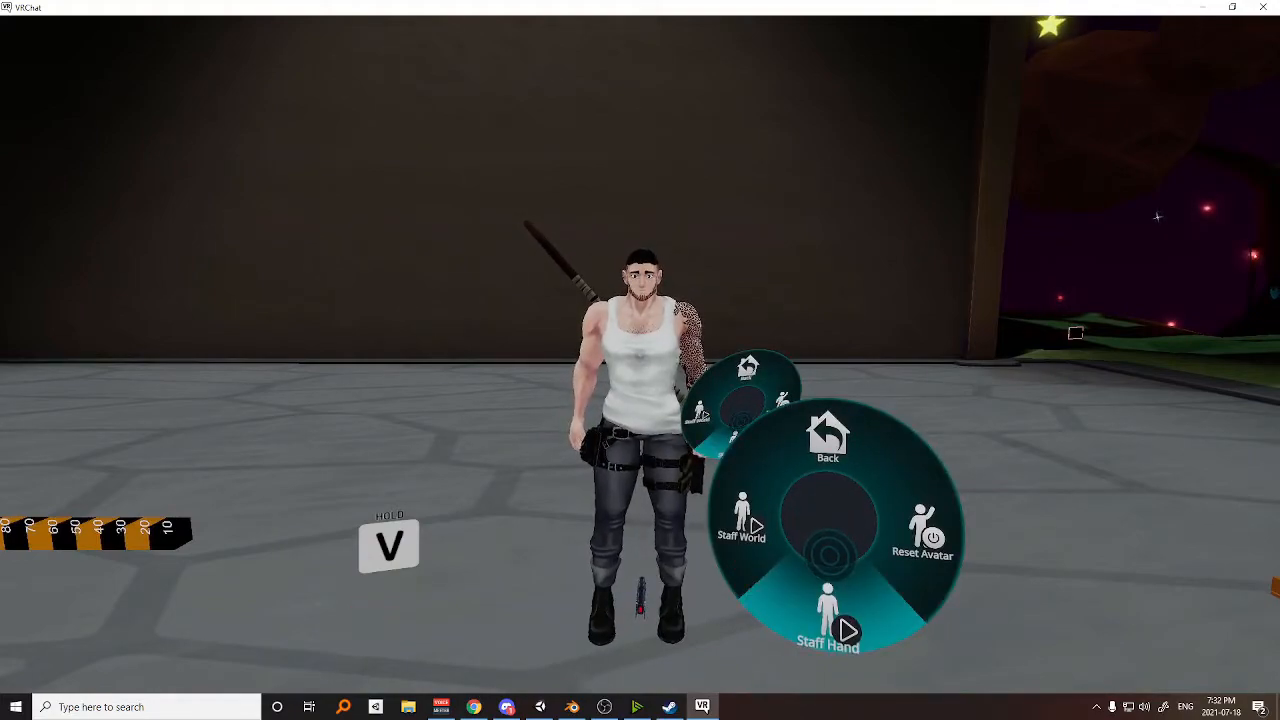
click(830, 555)
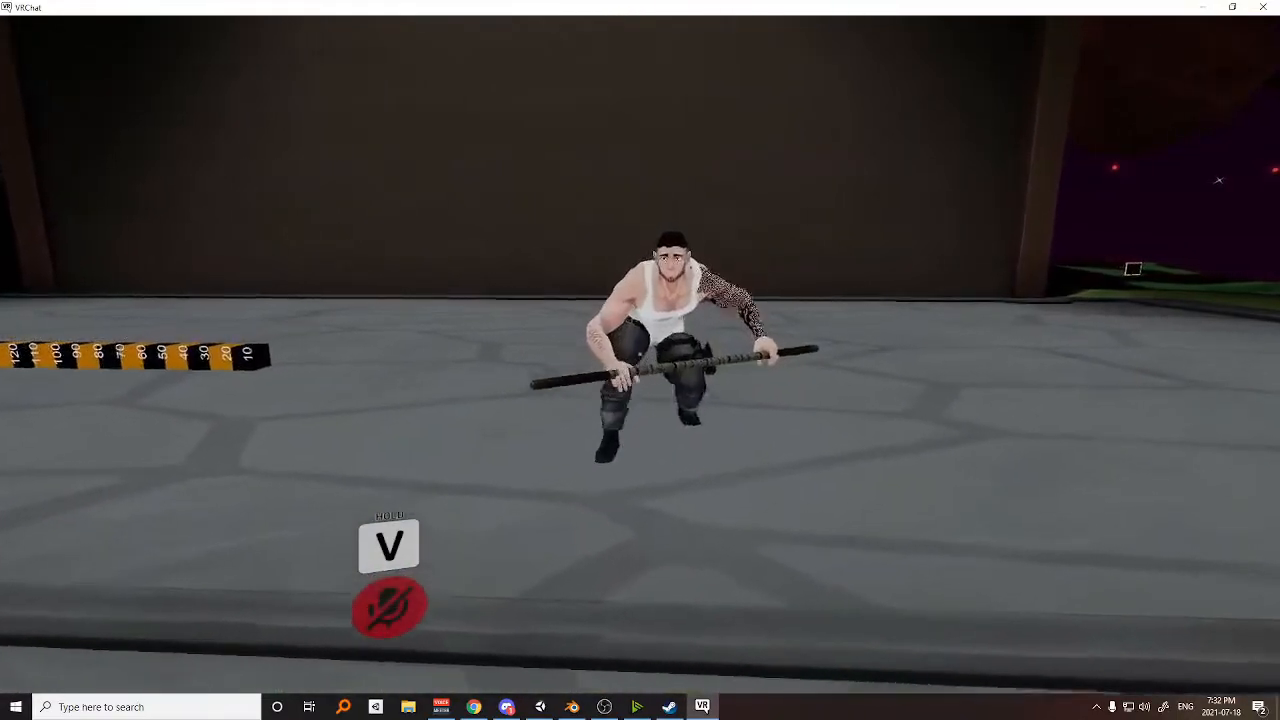
Switch Staff Hand off so the staff returns to the back, and stand the crouching avatar up.
key(r)
key(s)
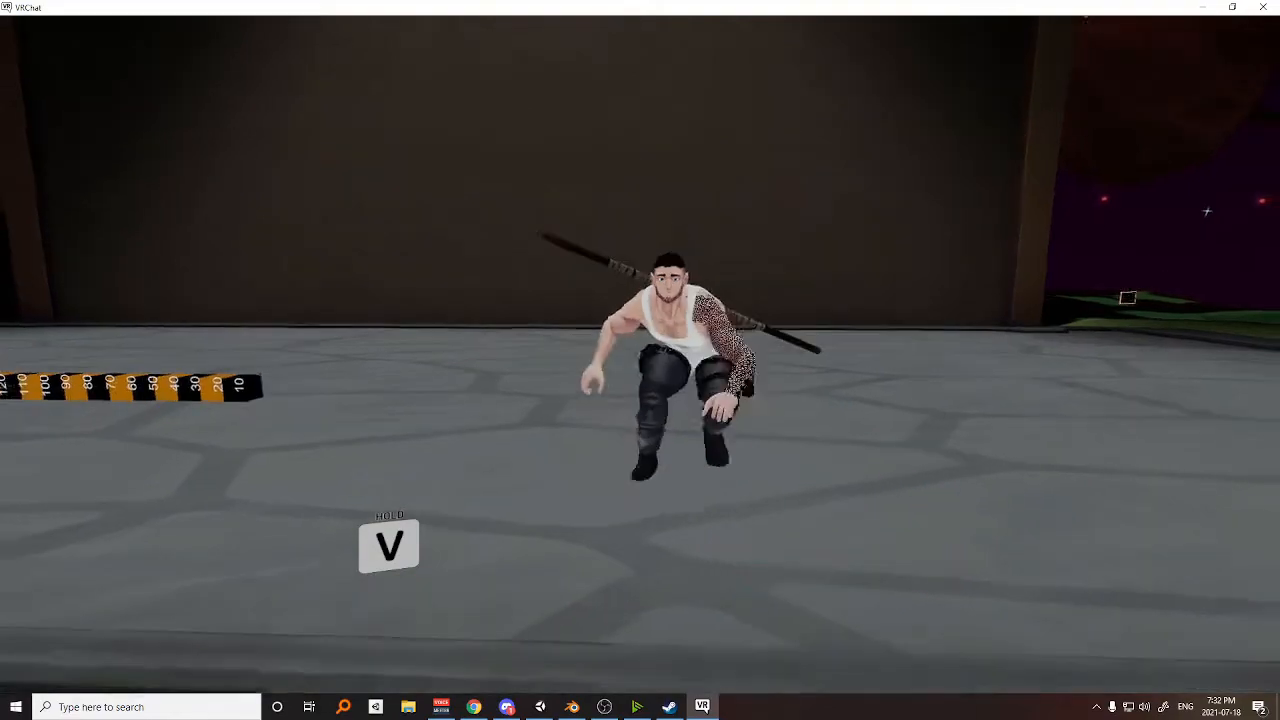
key(c)
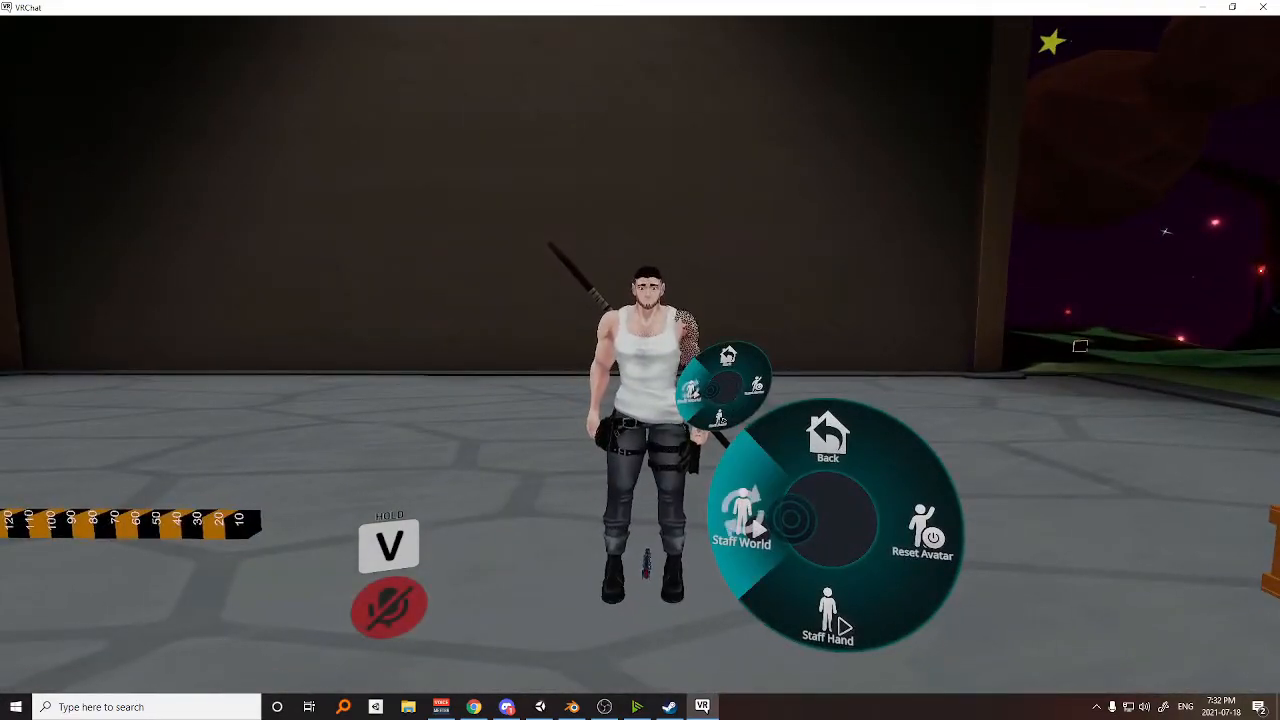
Walk around the staff dropped with Staff World, and switch Staff World off to recall it.
key(s)
key(r)
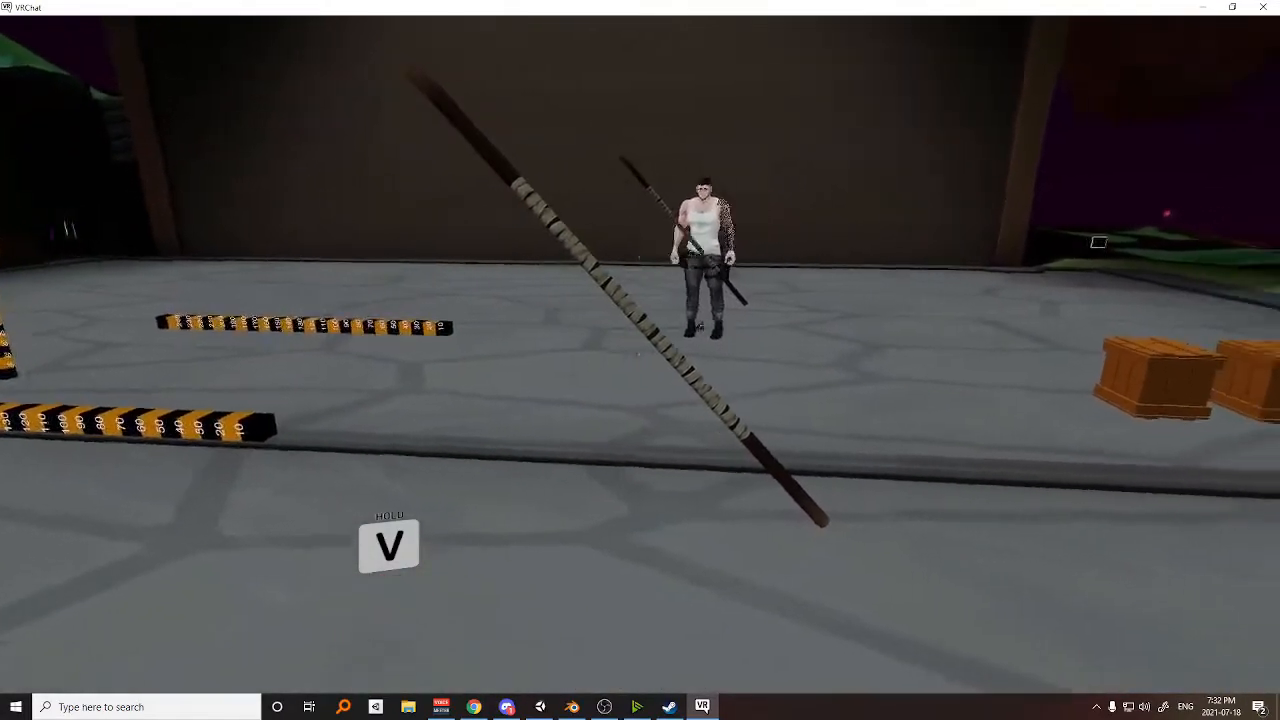
key(a)
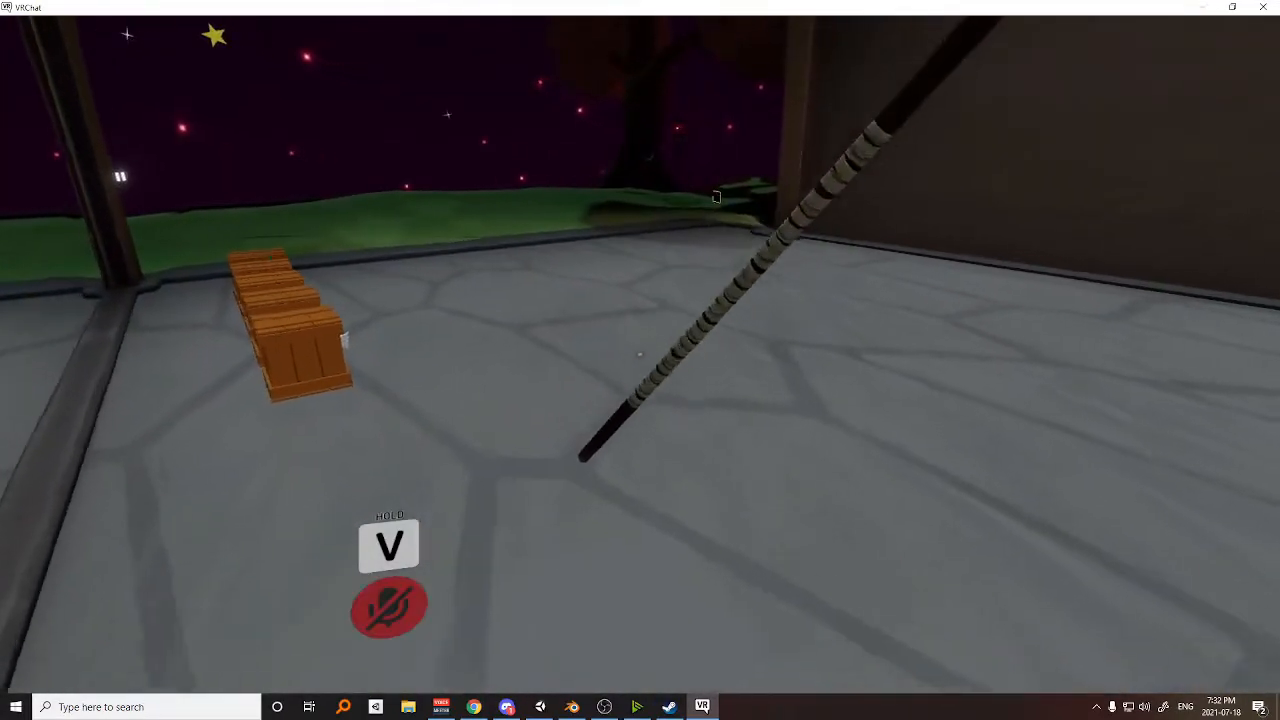
key(w)
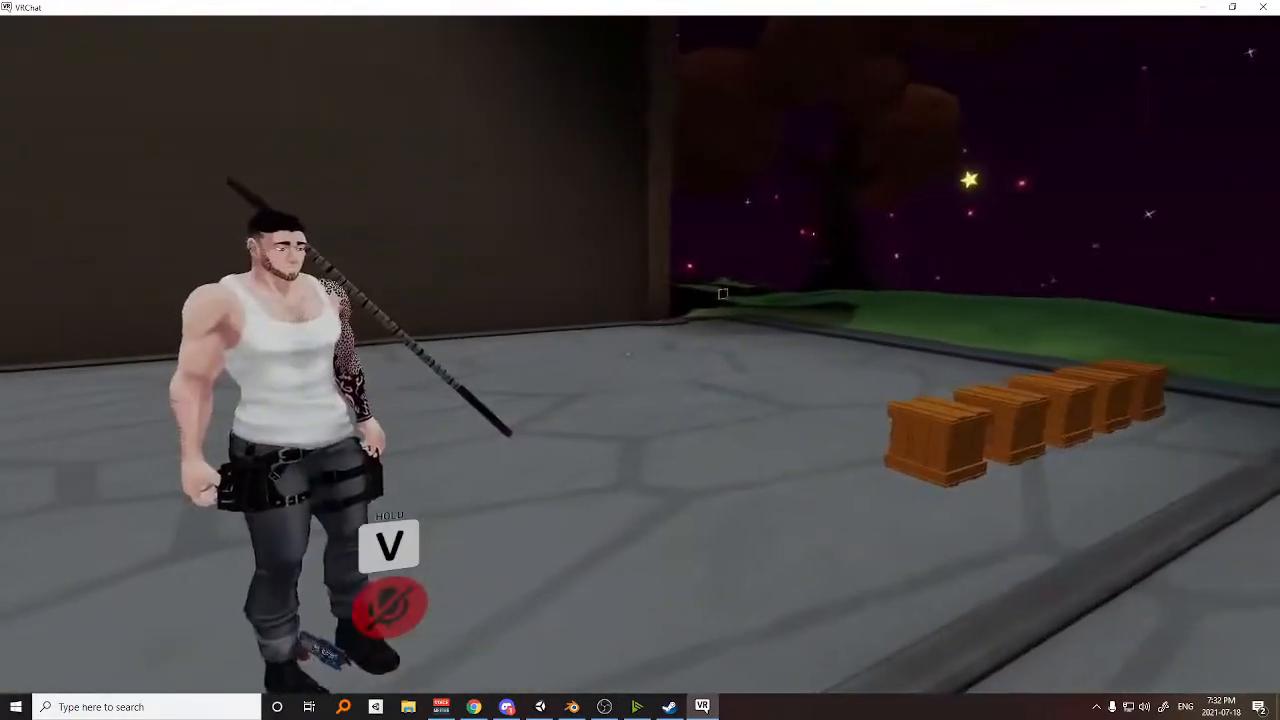
key(r)
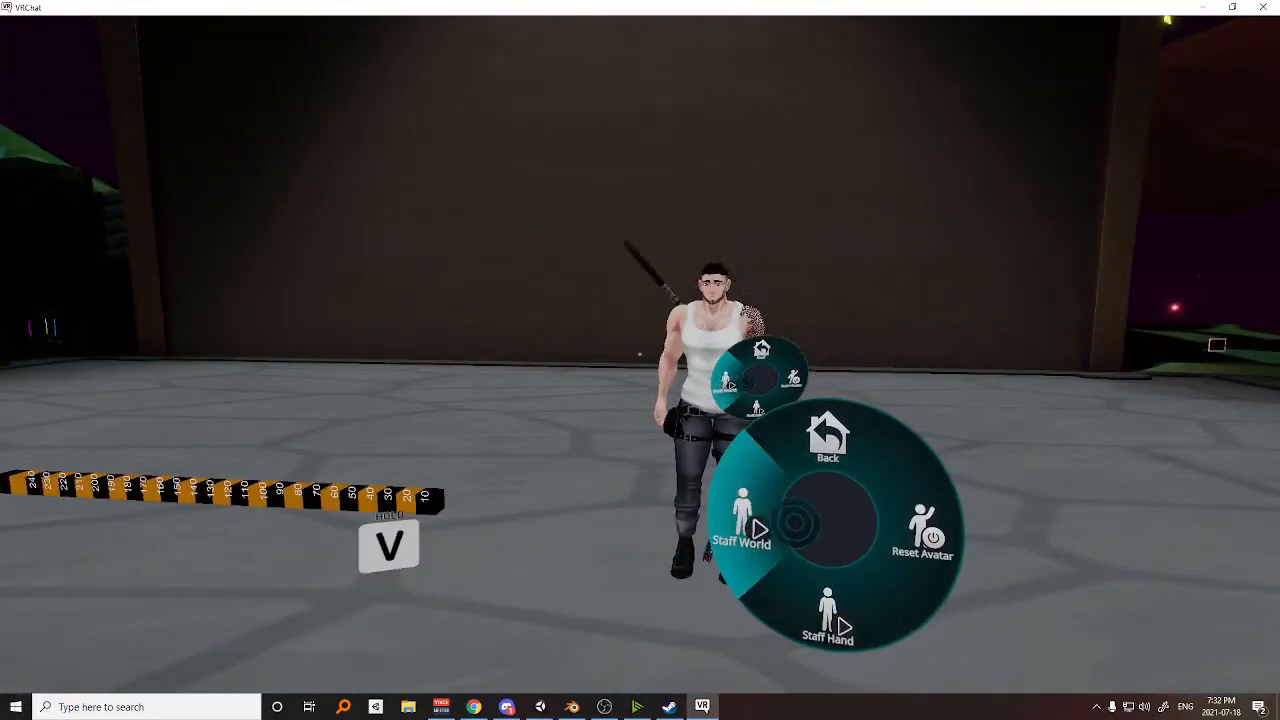
Switch on Staff Hand and Staff World to drop the staff from the hand, and walk around it.
key(s)
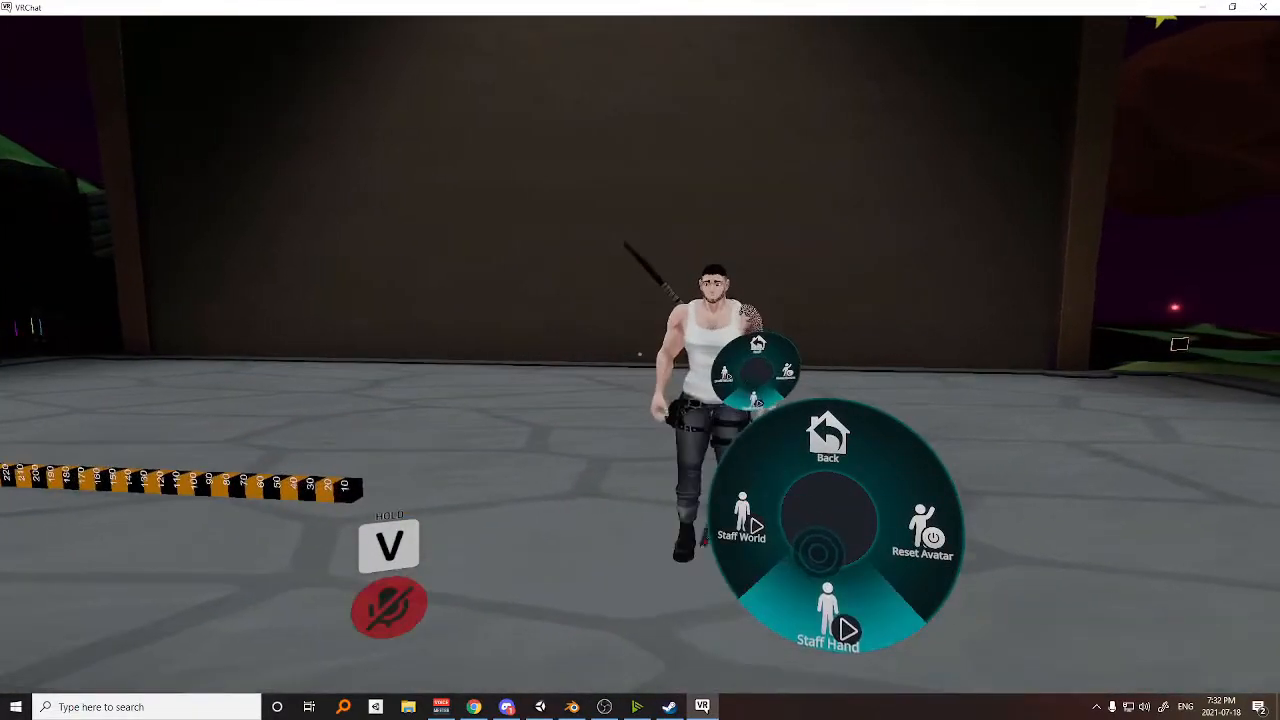
click(820, 548)
key(s)
click(797, 536)
key(r)
key(a)
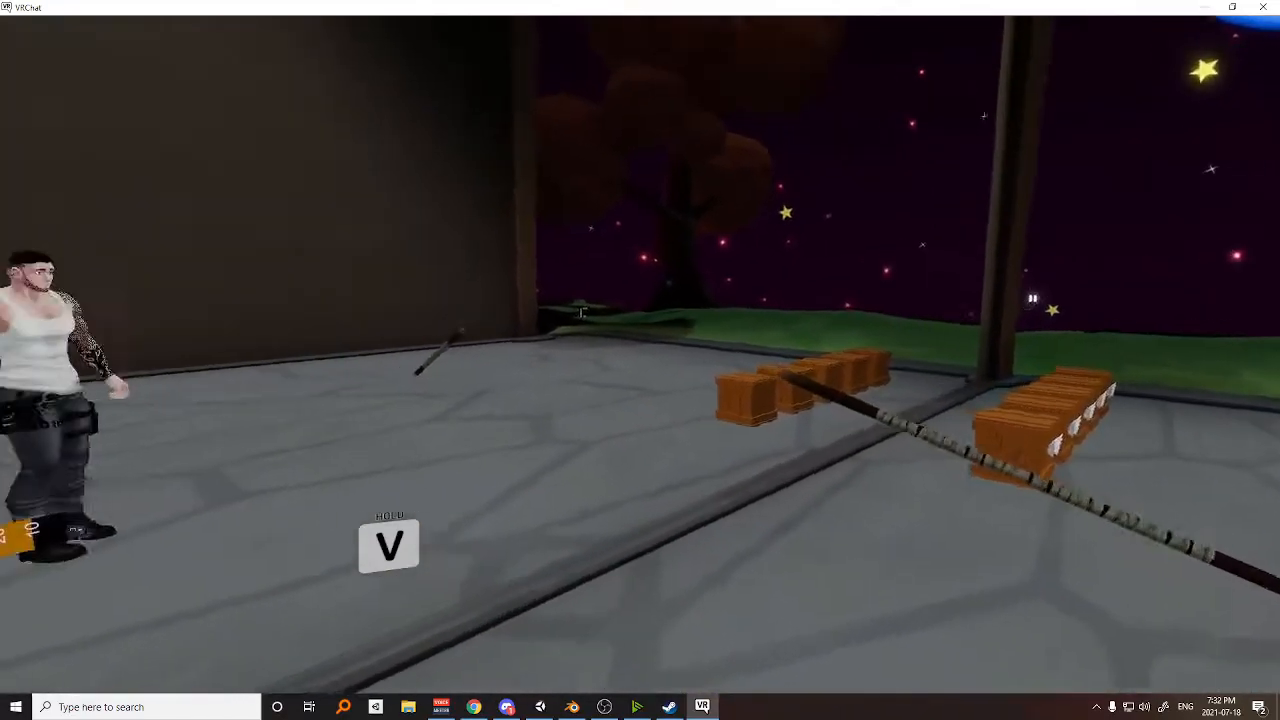
key(w)
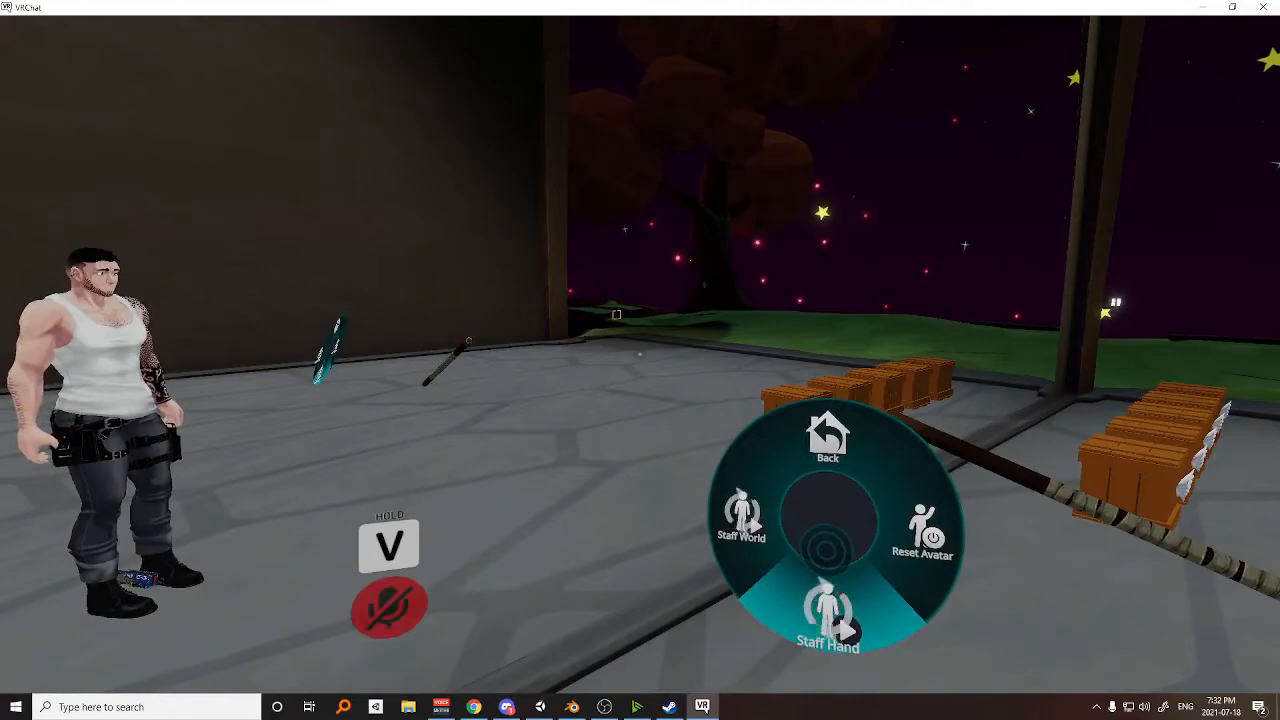
Switch off Staff Hand and Staff World to return the staff to the back, and walk the avatar before the mirror.
key(r)
key(d)
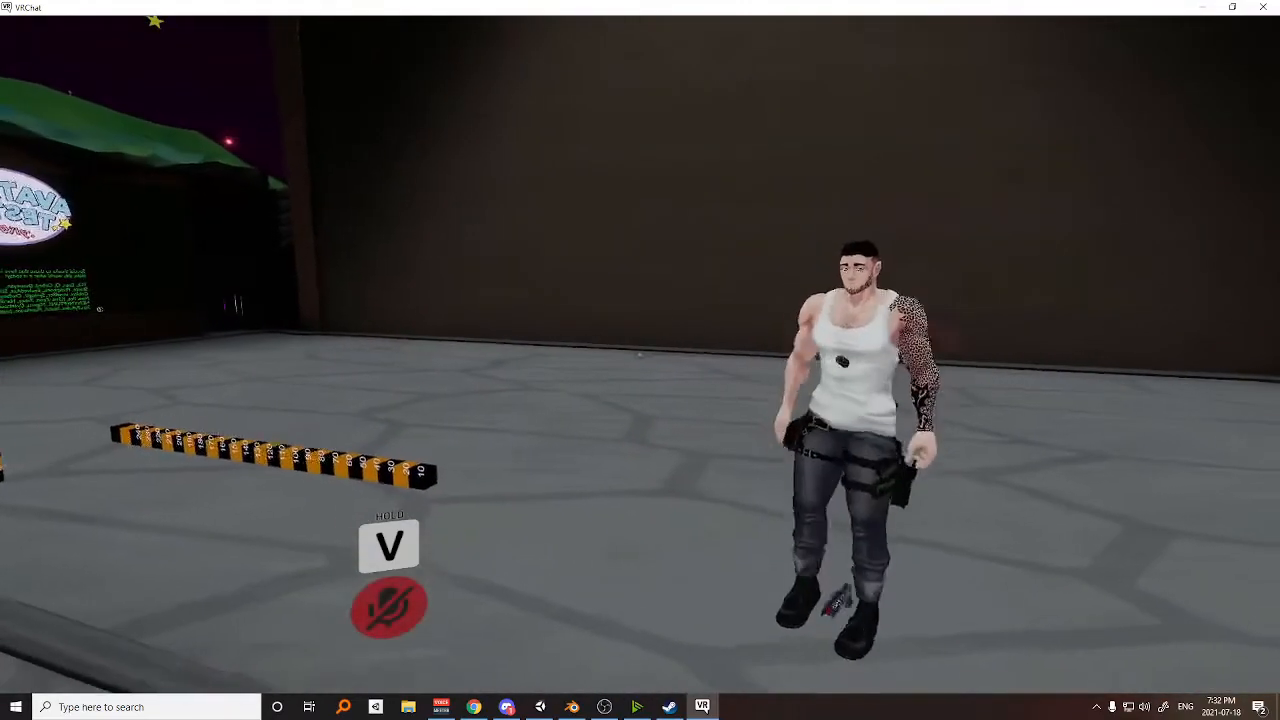
key(r)
key(r)
key(s)
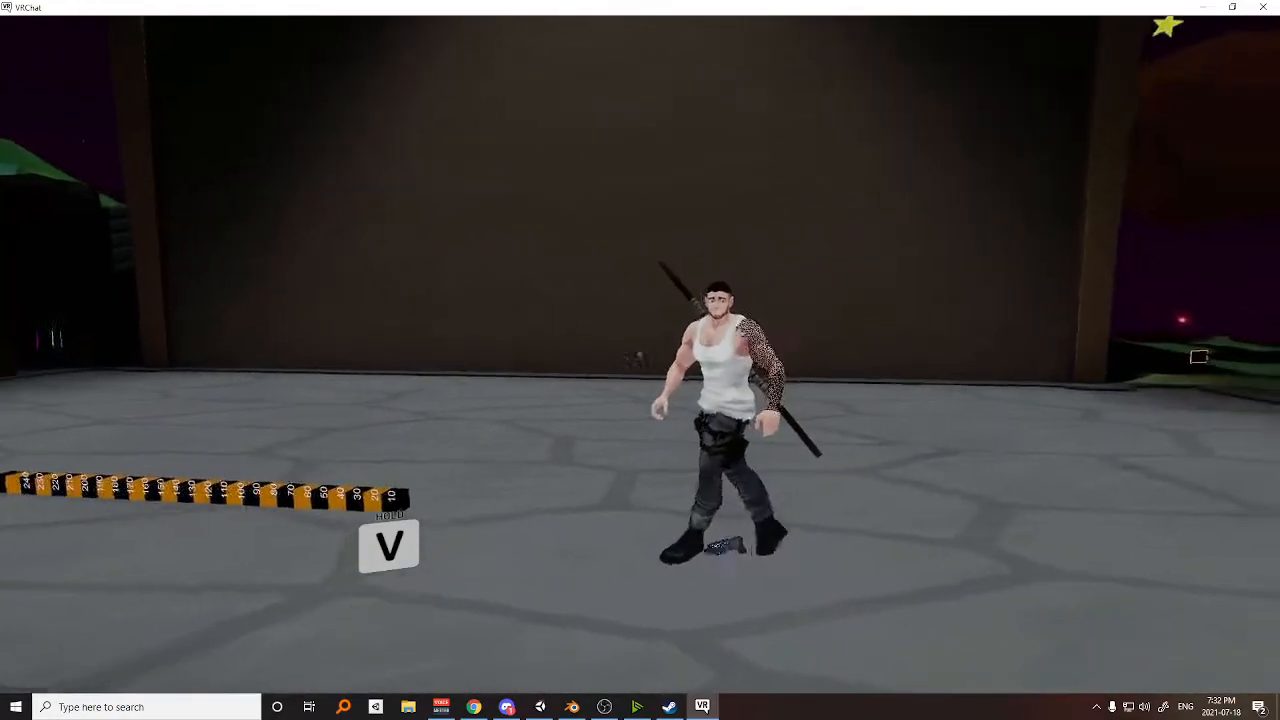
key(w)
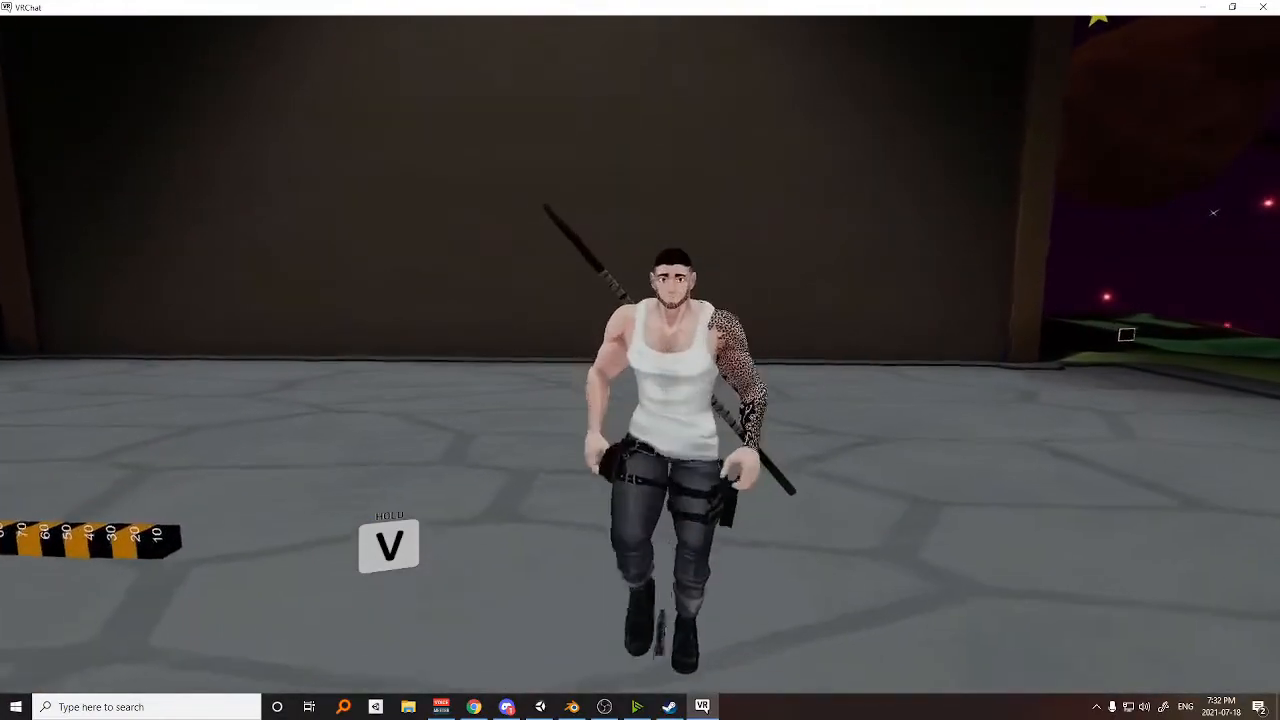
key(s)
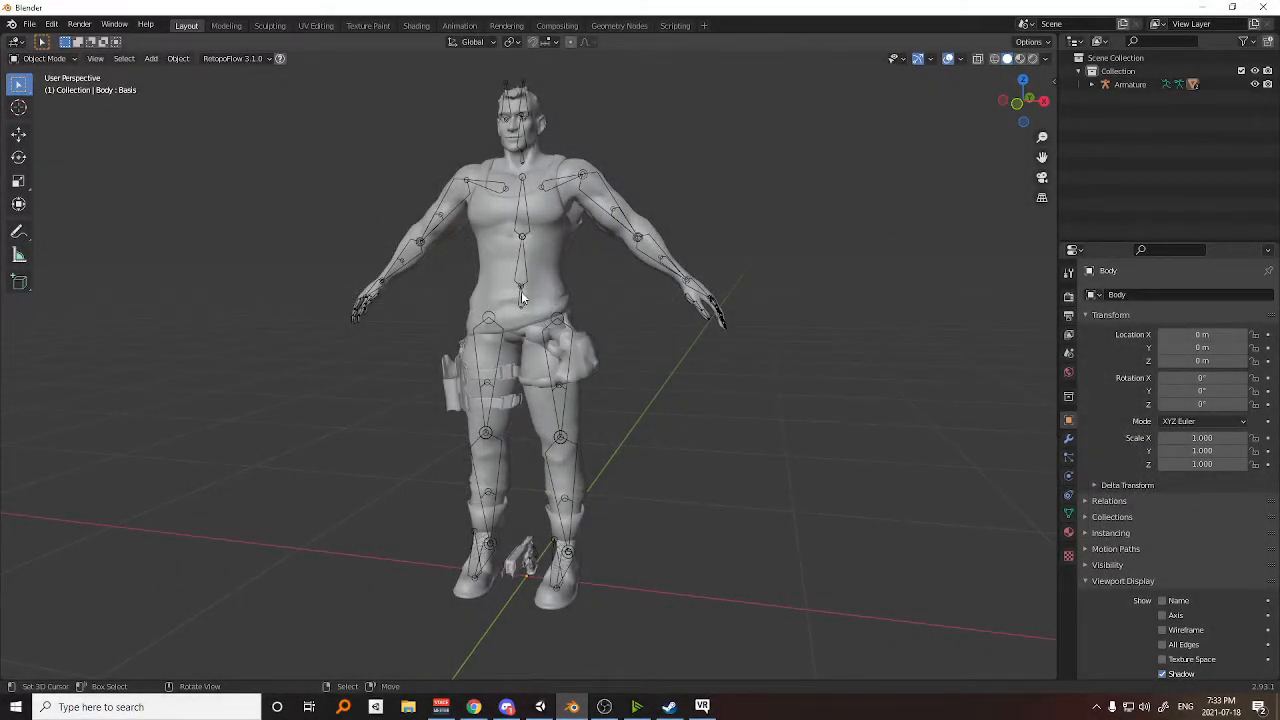
Switch to Blender and examine the avatar's body mesh and bones, including the gun between the feet.
middle_drag(568, 306, 620, 340)
scroll(622, 323, up, 2)
scroll(620, 290, down, 2)
scroll(552, 442, up, 2)
shift+middle_drag(580, 470, 557, 504)
scroll(582, 420, down, 1)
shift+middle_drag(600, 358, 578, 393)
click(572, 377)
key(g)
key(Escape)
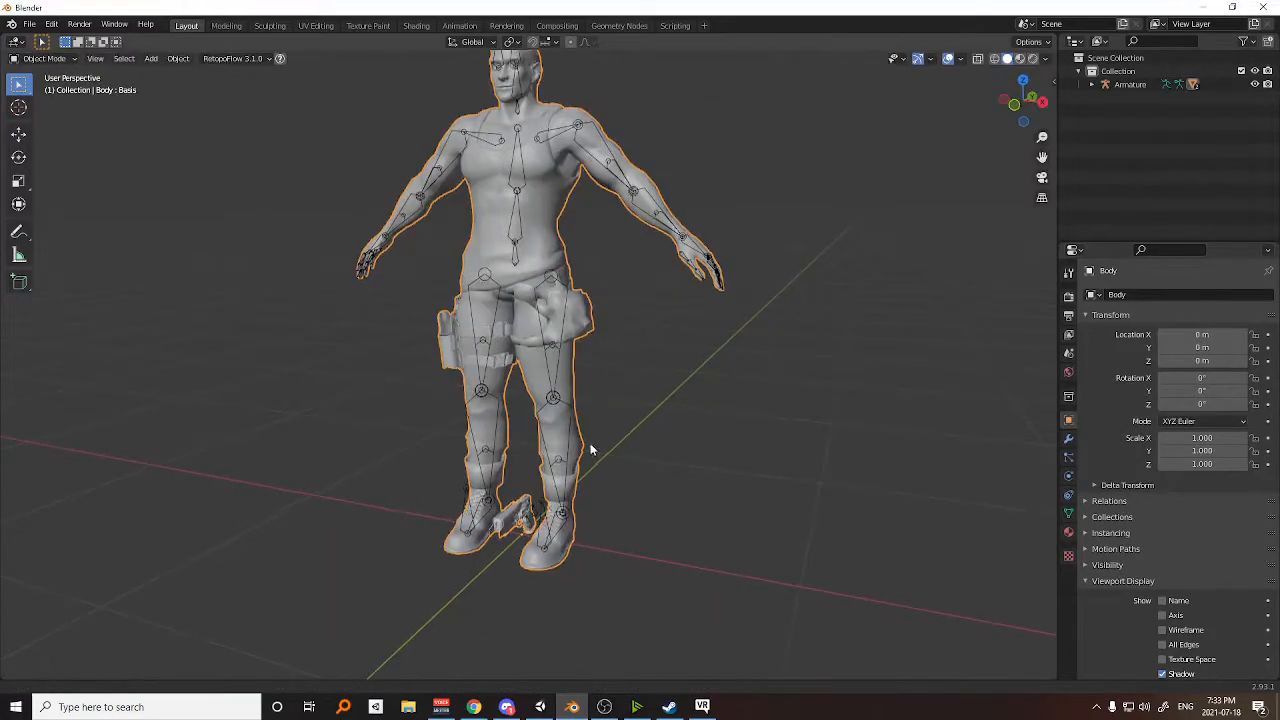
Select the armature at the Gun_World bone beside the gun between the feet and switch it to Pose Mode.
scroll(586, 409, up, 3)
scroll(595, 350, up, 3)
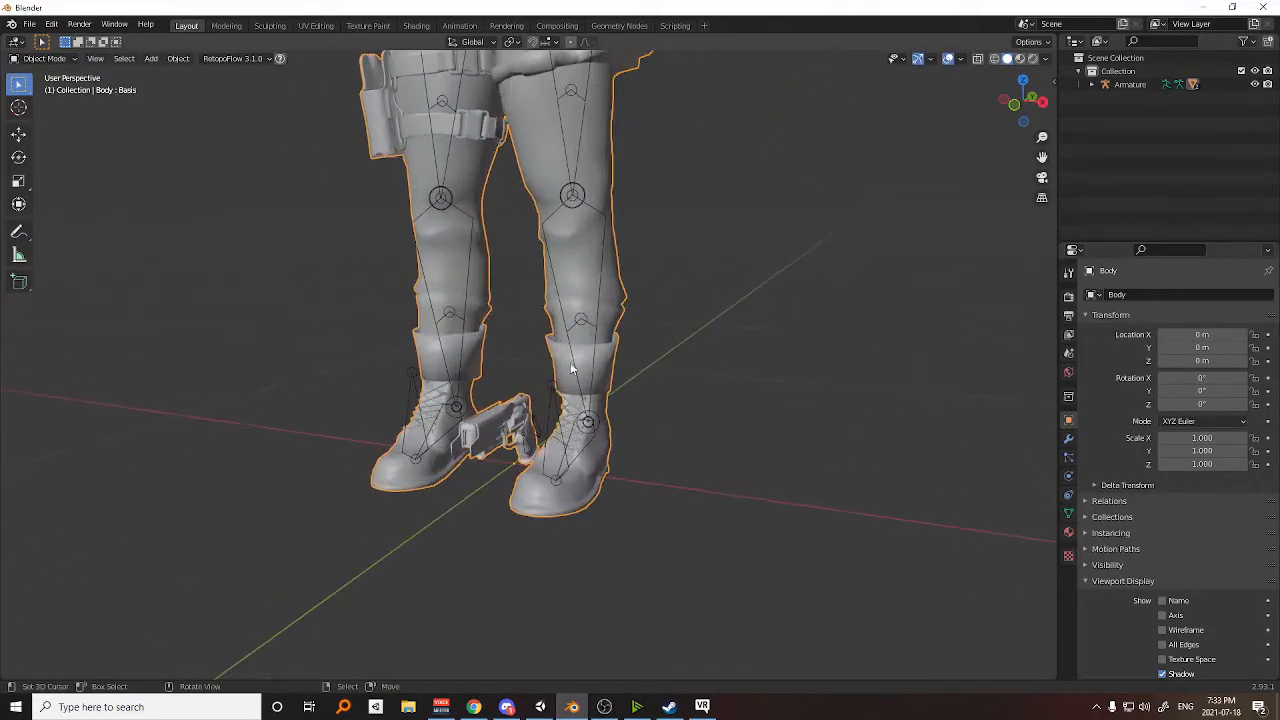
click(540, 438)
key(ctrl+Tab)
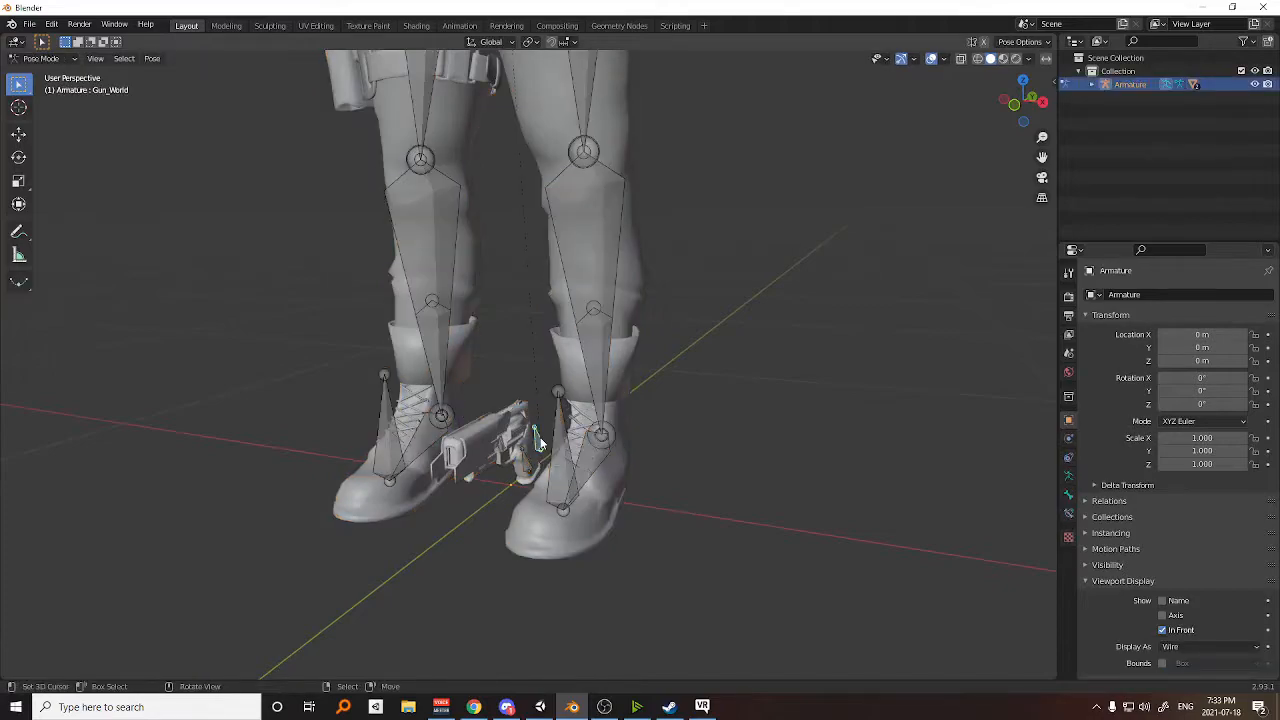
Try moving the Gun_World bone in Pose Mode to carry the gun away from the feet.
key(g)
right_click(520, 378)
scroll(521, 378, down, 3)
scroll(562, 364, up, 2)
scroll(562, 364, down, 5)
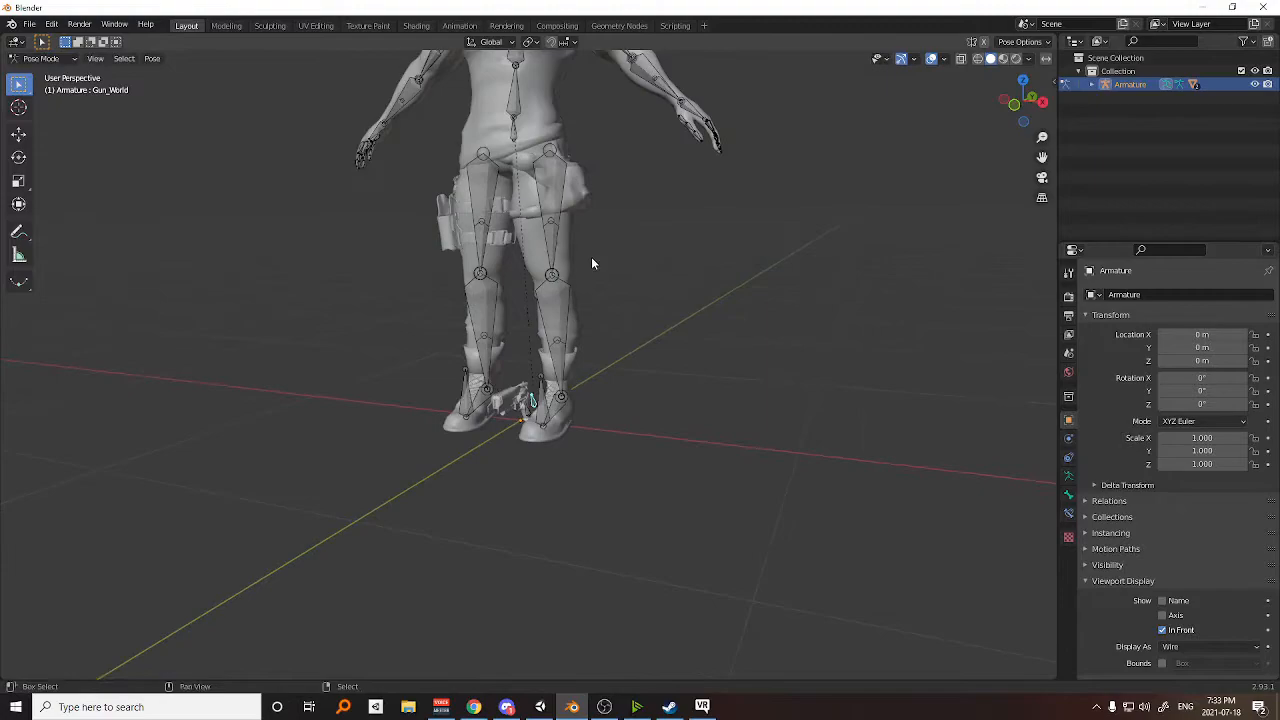
shift+middle_drag(581, 438, 644, 349)
key(g)
click(601, 334)
scroll(646, 348, up, 3)
scroll(607, 334, up, 2)
shift+middle_drag(645, 409, 610, 323)
scroll(607, 334, down, 2)
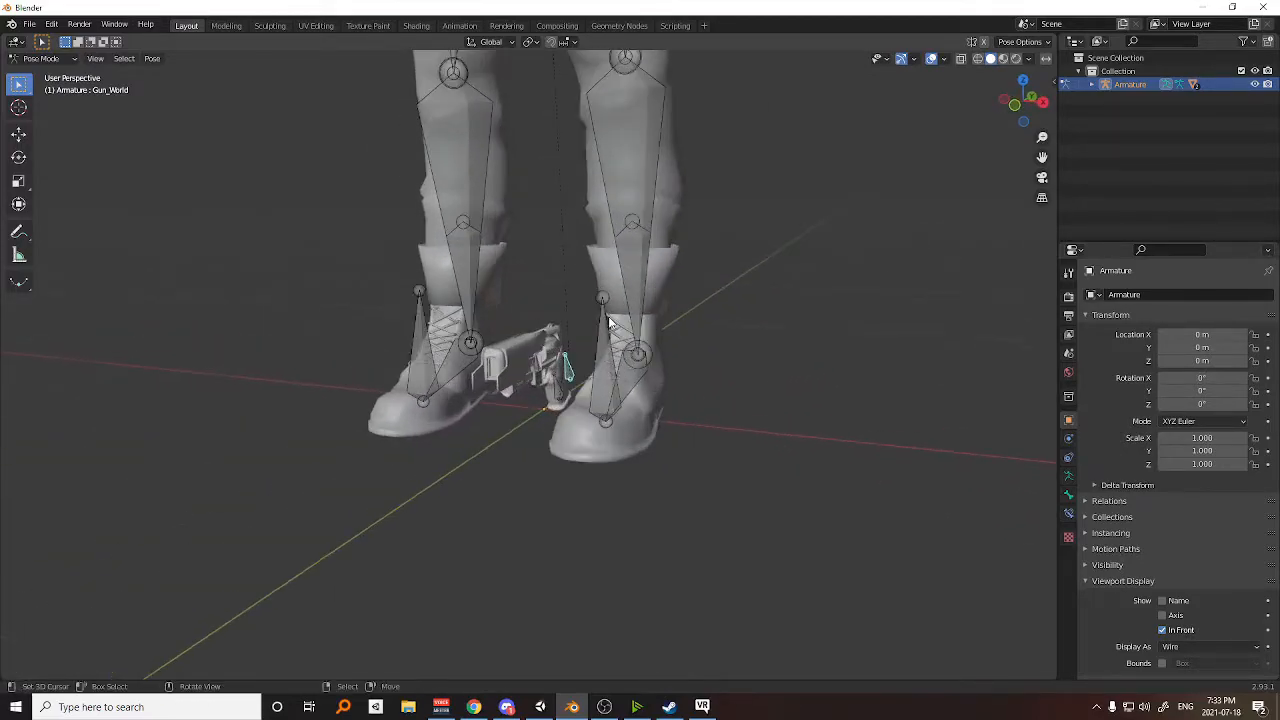
Return the armature to Object Mode and bring the whole avatar into view.
scroll(610, 322, down, 4)
key(ctrl+Tab)
scroll(587, 300, down, 2)
scroll(588, 312, up, 4)
scroll(590, 305, down, 2)
middle_drag(591, 315, 437, 265)
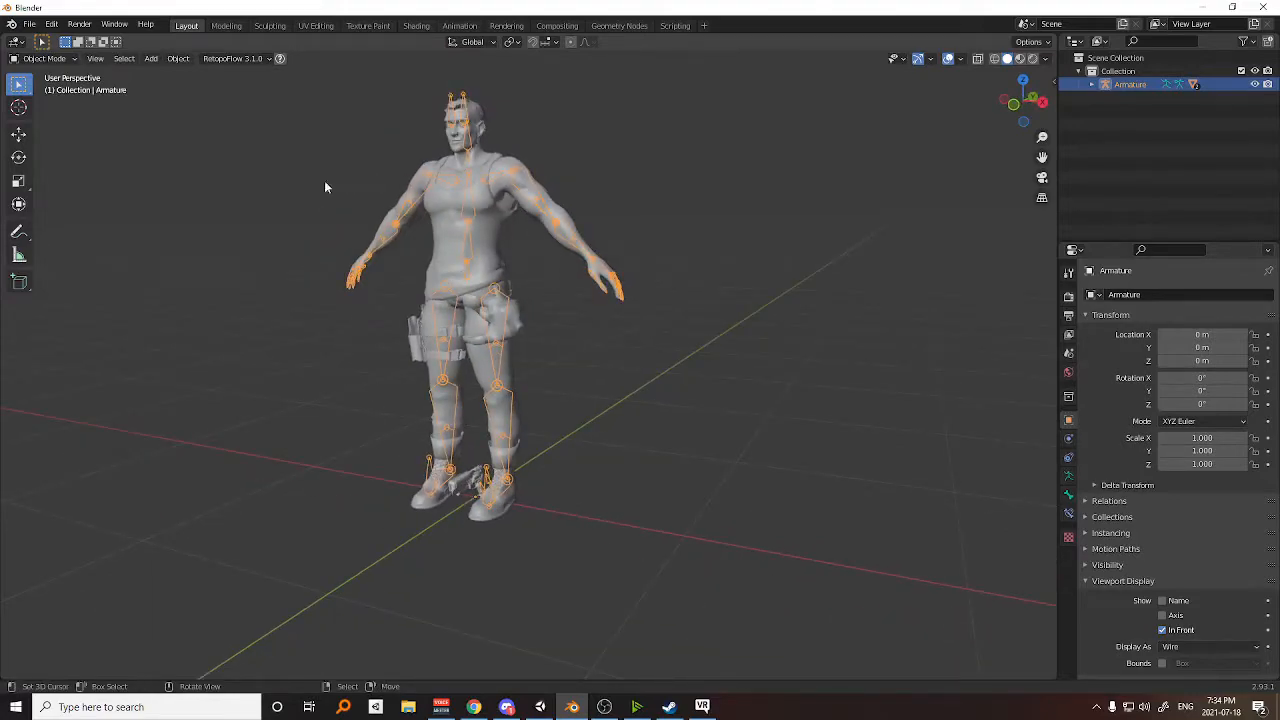
Examine the gun and its two bones between the avatar's feet.
shift+middle_drag(502, 352, 531, 349)
scroll(531, 349, up, 2)
shift+middle_drag(548, 399, 615, 279)
middle_drag(569, 357, 629, 267)
middle_drag(604, 310, 614, 400)
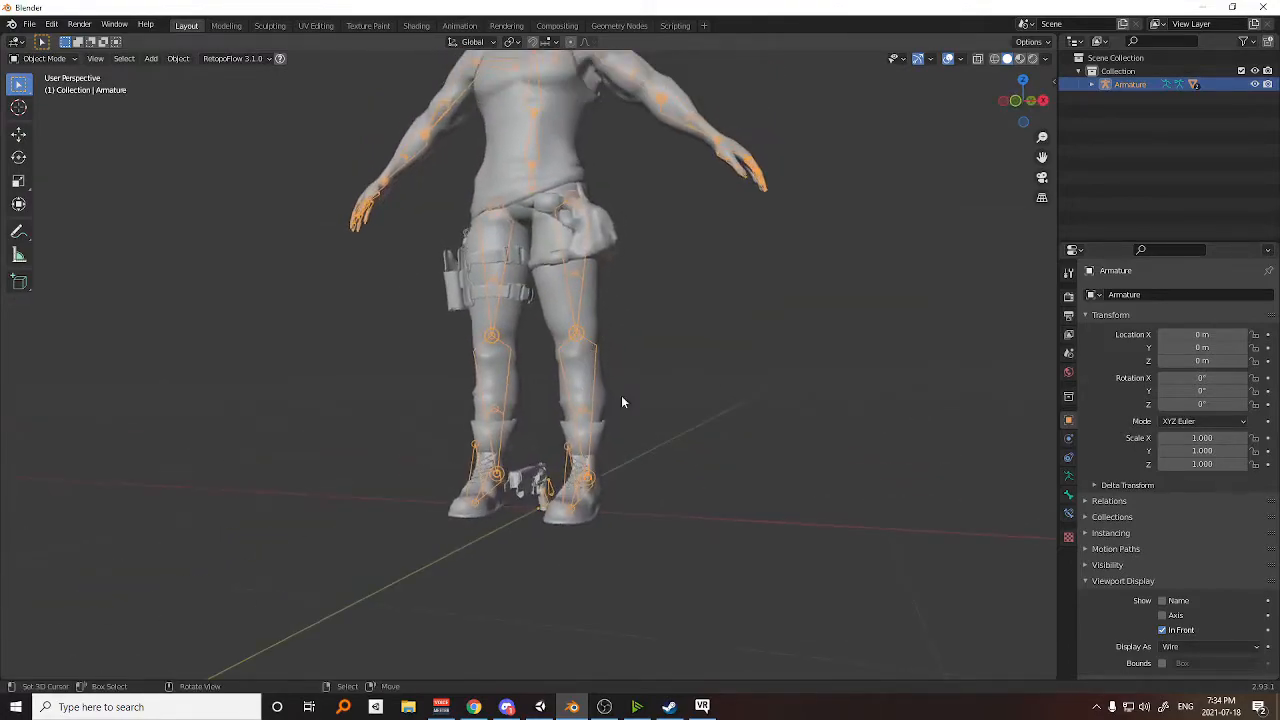
scroll(586, 386, up, 3)
shift+middle_drag(604, 468, 571, 328)
scroll(570, 323, up, 2)
scroll(571, 321, down, 2)
shift+middle_drag(577, 277, 591, 366)
scroll(591, 369, up, 2)
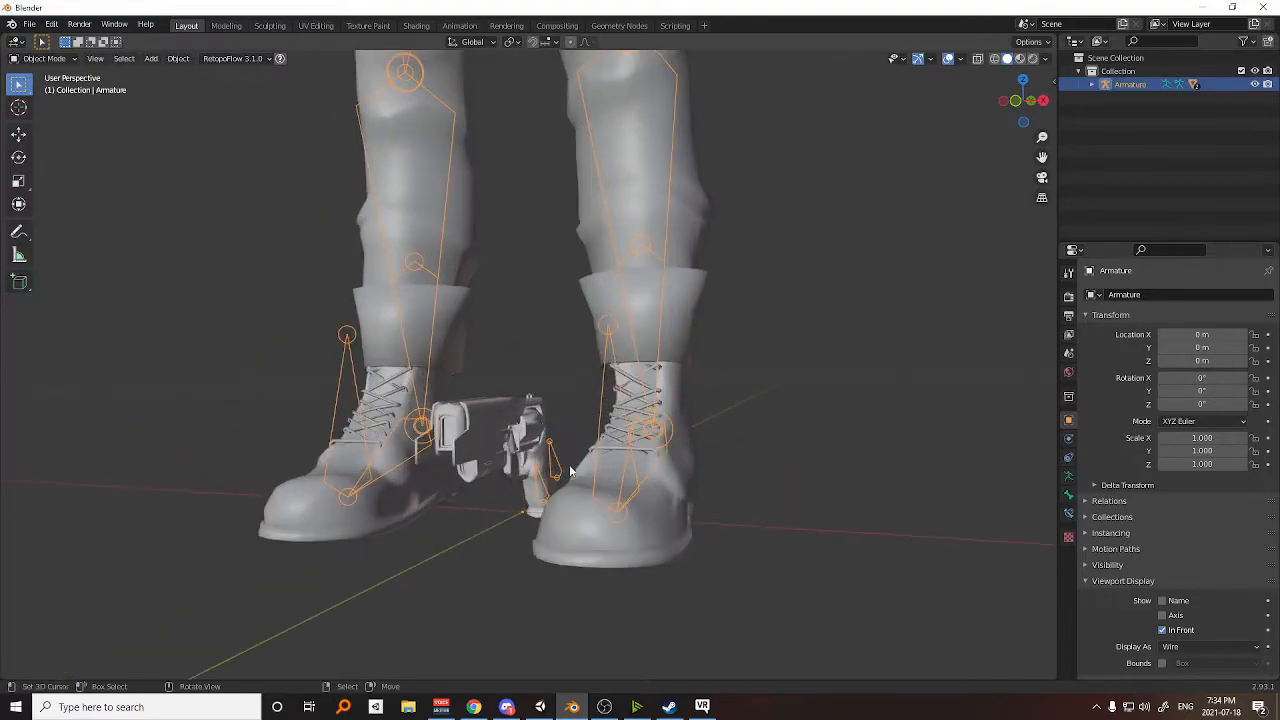
Select the armature together with the body mesh, and display the Gun_Prop bone's influence in Weight Paint mode.
click(557, 469)
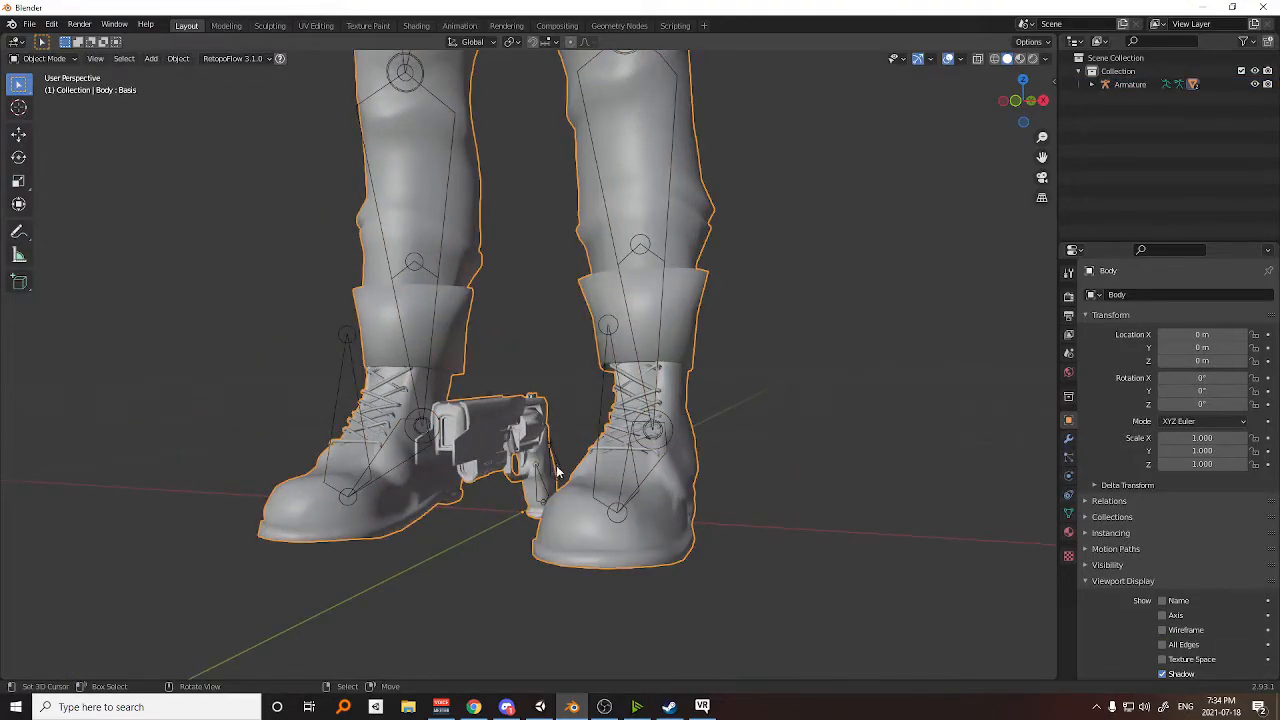
click(565, 469)
middle_drag(565, 469, 590, 400)
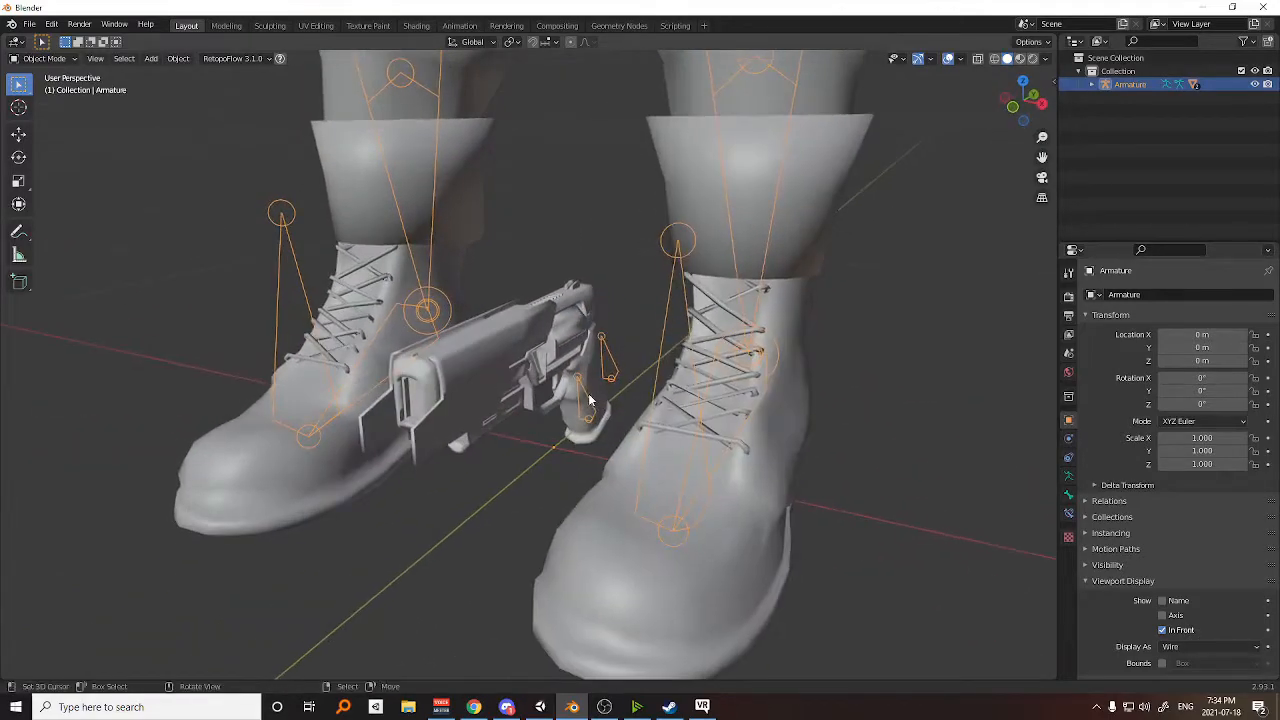
click(590, 400)
key(ctrl+Tab)
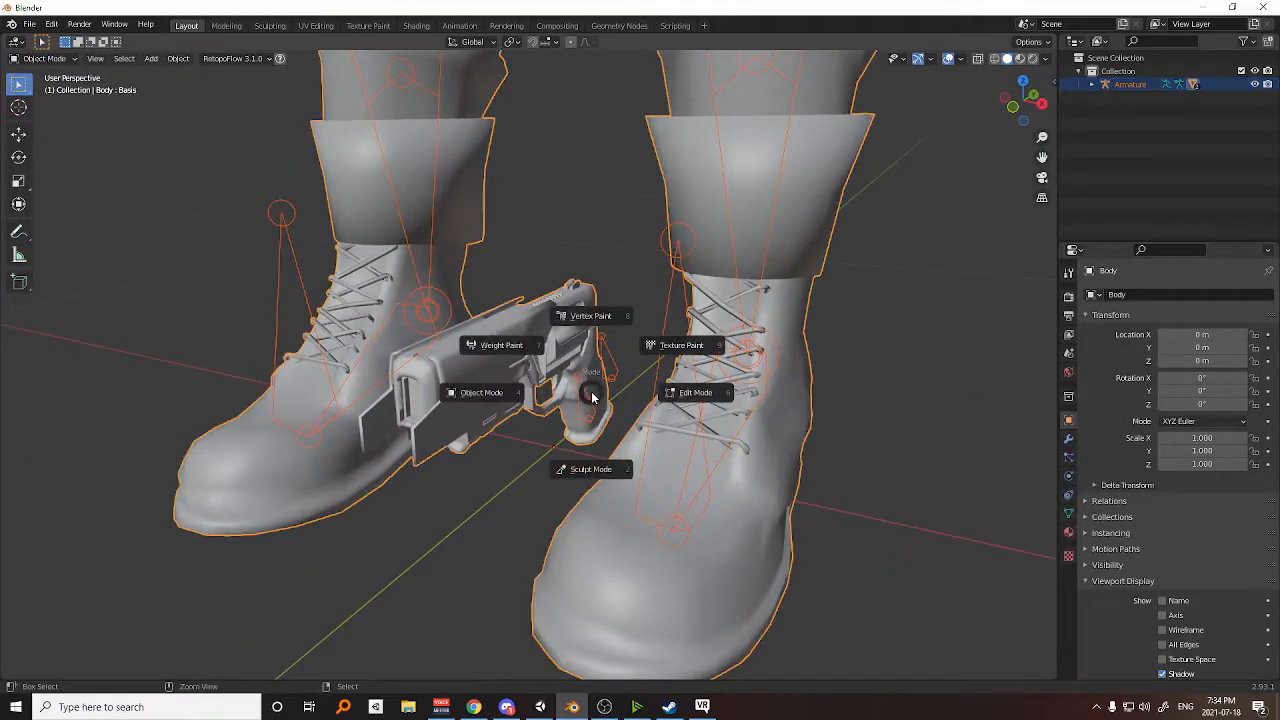
click(490, 346)
right_click(586, 394)
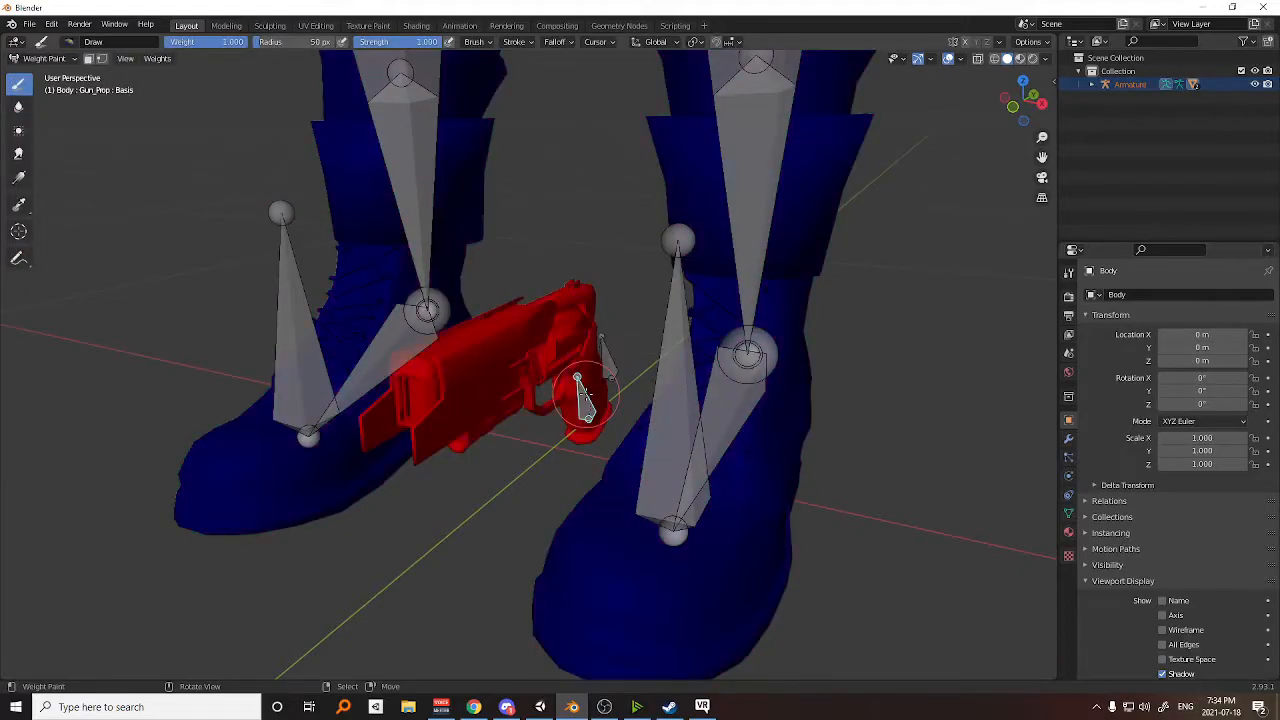
Try moving the Gun_Prop bone to pull the gun away from the feet in several directions.
scroll(586, 394, down, 3)
middle_drag(562, 394, 543, 402)
key(g)
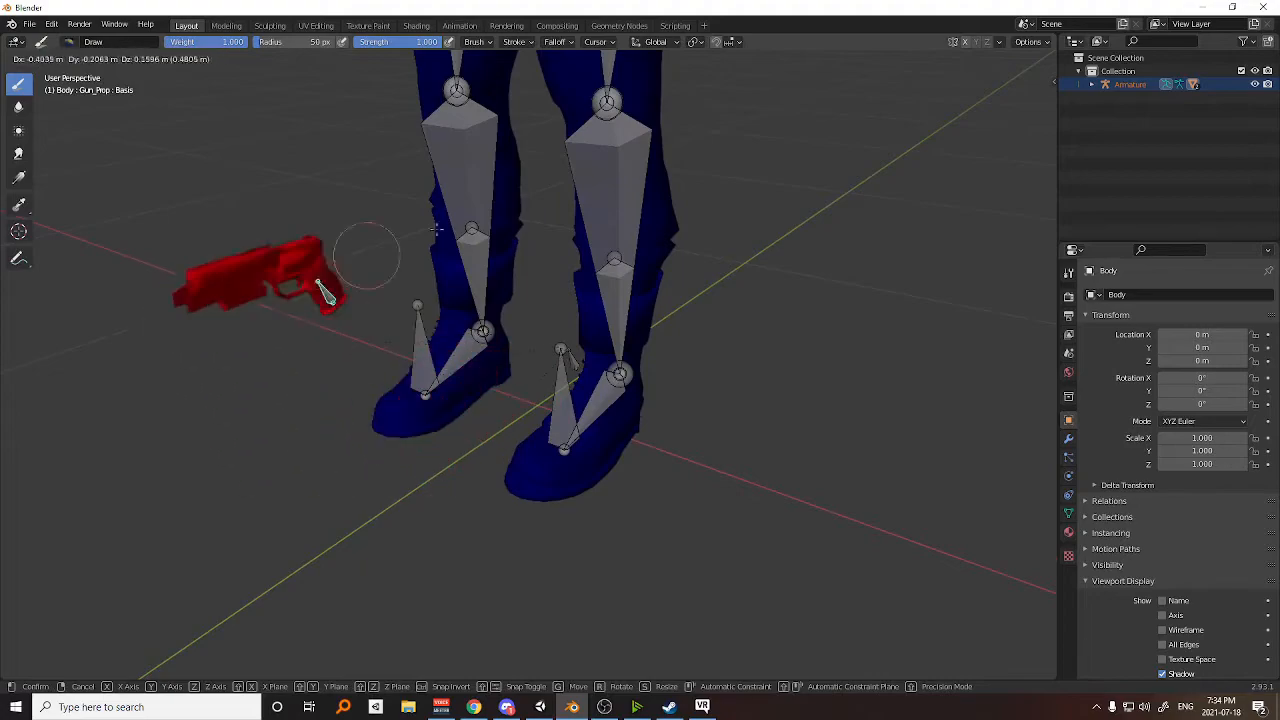
right_click(545, 376)
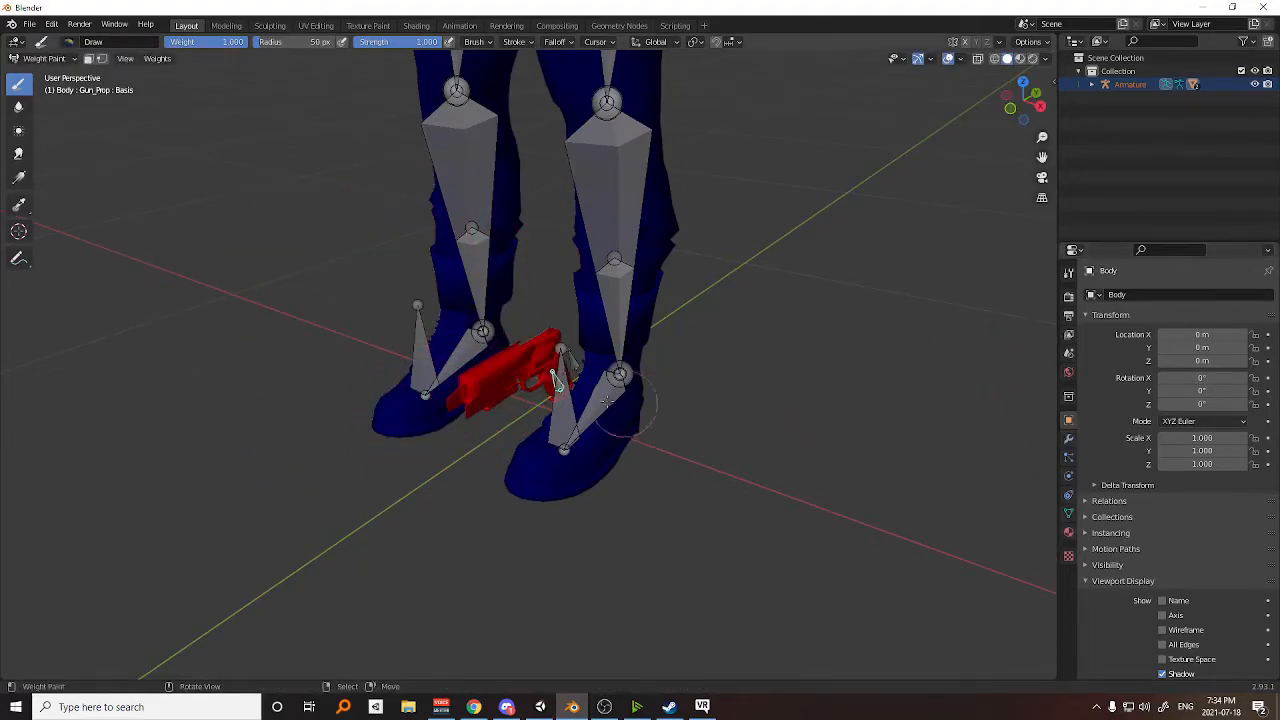
middle_drag(527, 380, 460, 412)
scroll(540, 395, up, 1)
key(g)
right_click(437, 360)
key(g)
right_click(495, 262)
scroll(488, 350, down, 4)
middle_drag(480, 364, 573, 382)
scroll(648, 365, up, 2)
scroll(648, 365, up, 2)
scroll(551, 375, up, 2)
middle_drag(478, 407, 689, 407)
key(g)
right_click(495, 354)
Compare the Gun_Prop bone in the grip with the Gun_World bone behind it, and try moving Gun_World.
middle_drag(495, 354, 602, 371)
ctrl+click(636, 401)
scroll(602, 402, up, 2)
key(g)
click(505, 375)
middle_drag(572, 412, 557, 443)
ctrl+click(559, 450)
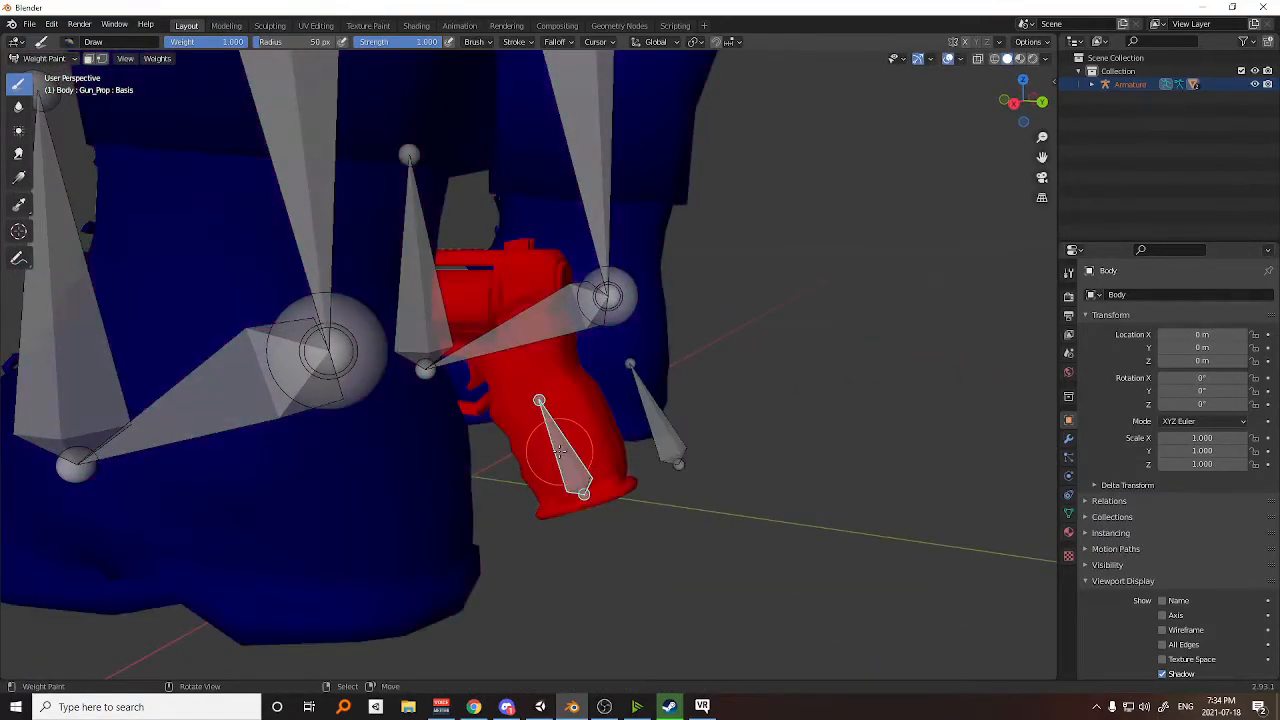
ctrl+click(676, 436)
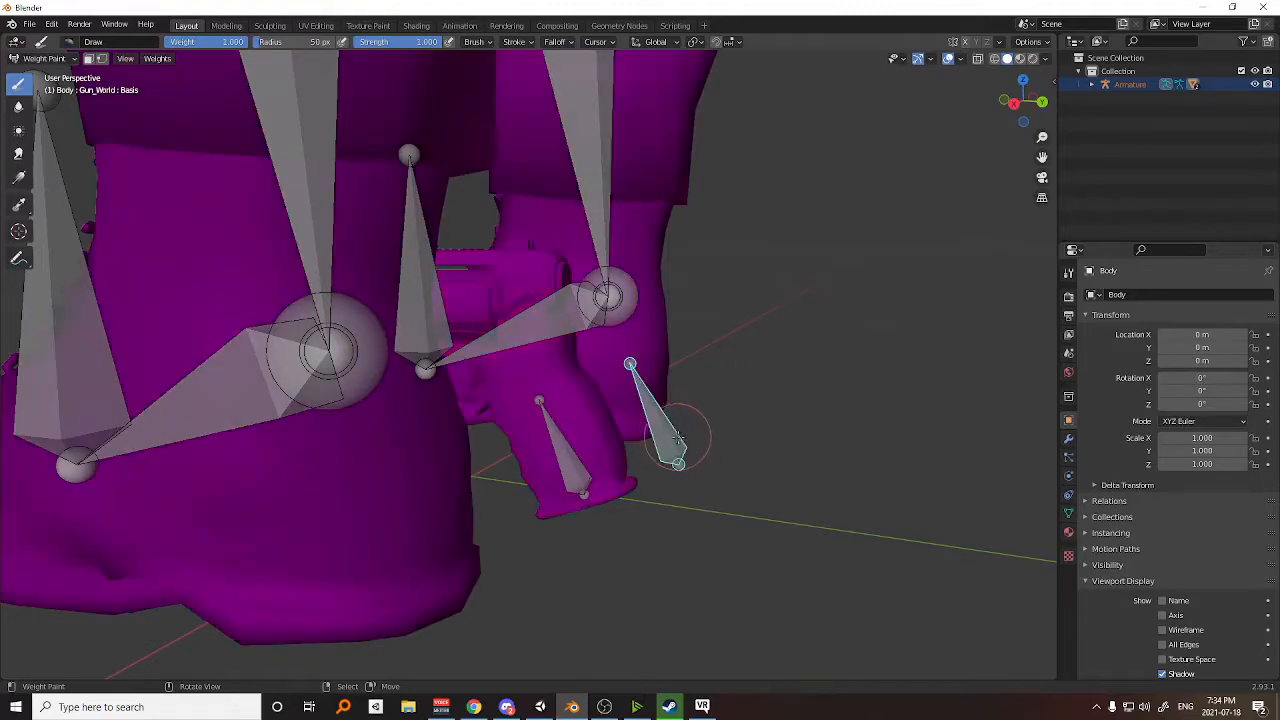
key(g)
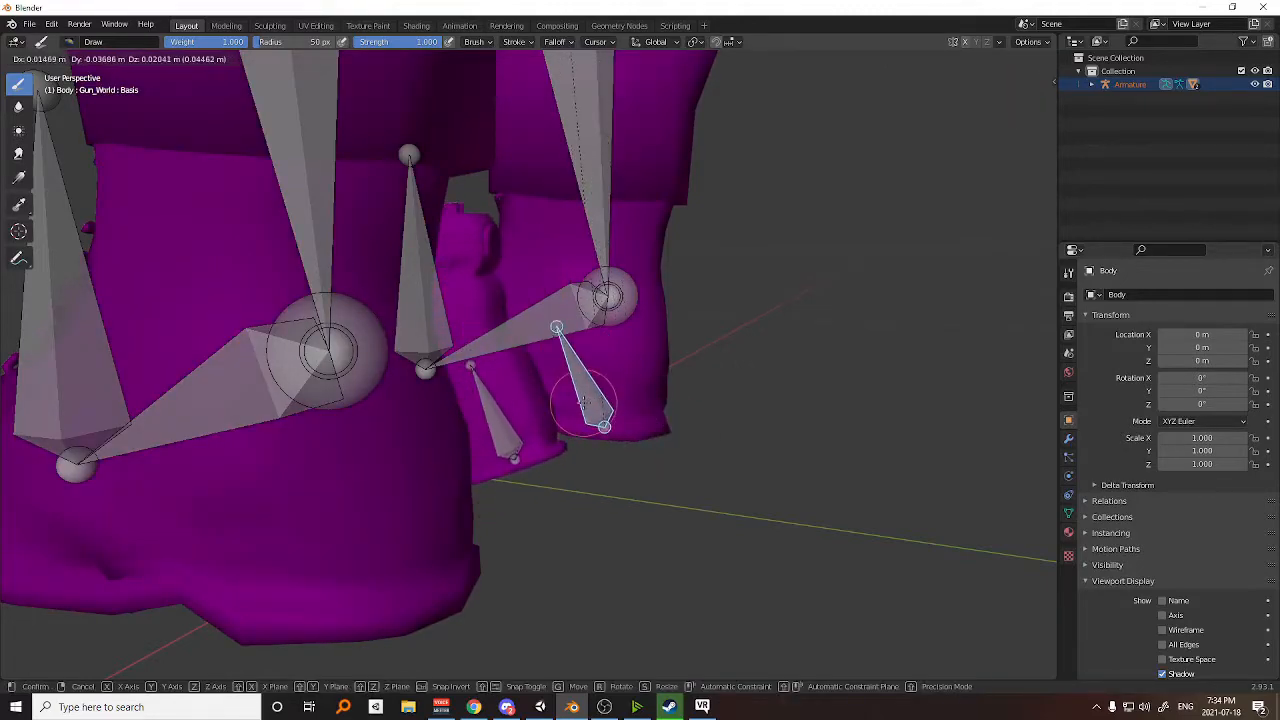
click(584, 402)
scroll(584, 402, down, 4)
shift+middle_drag(610, 358, 611, 494)
scroll(620, 478, up, 1)
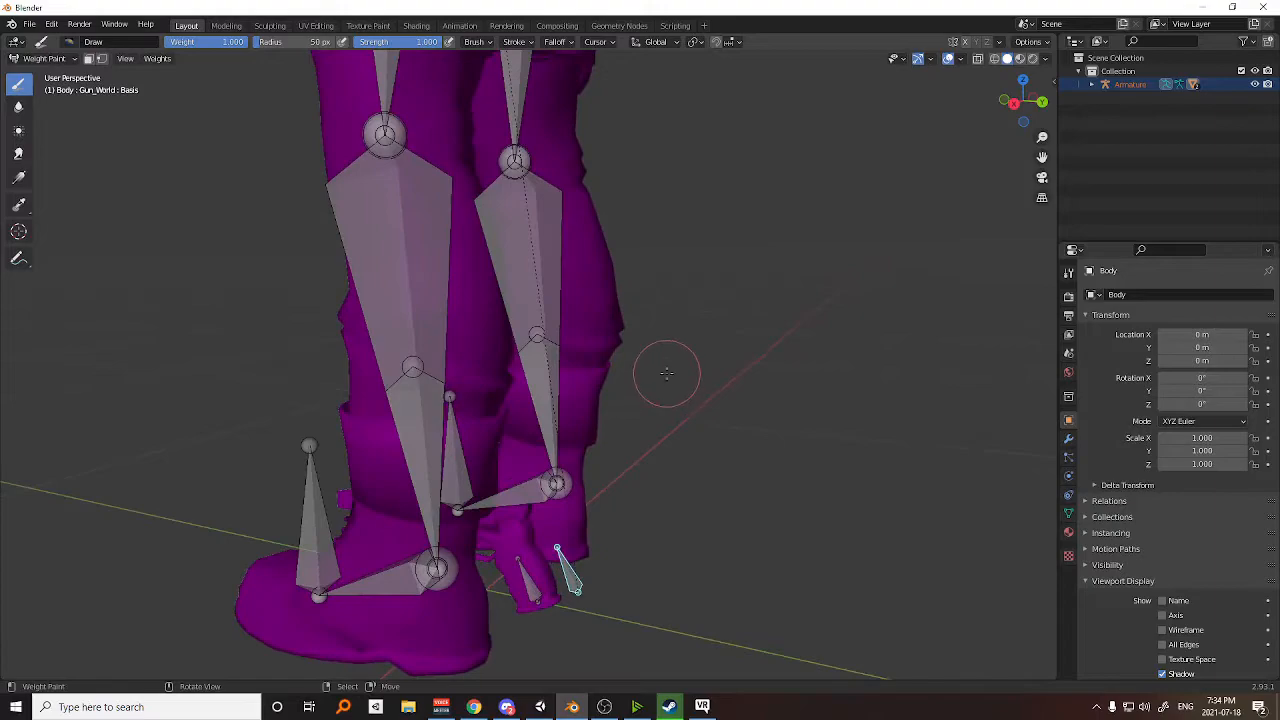
Examine the Gun_World bone's parent link running up to the avatar's hips.
scroll(669, 364, down, 3)
shift+middle_drag(686, 296, 329, 414)
scroll(576, 428, up, 2)
scroll(639, 434, down, 3)
middle_drag(639, 434, 622, 397)
middle_drag(645, 333, 595, 285)
scroll(592, 283, up, 3)
middle_drag(548, 325, 540, 210)
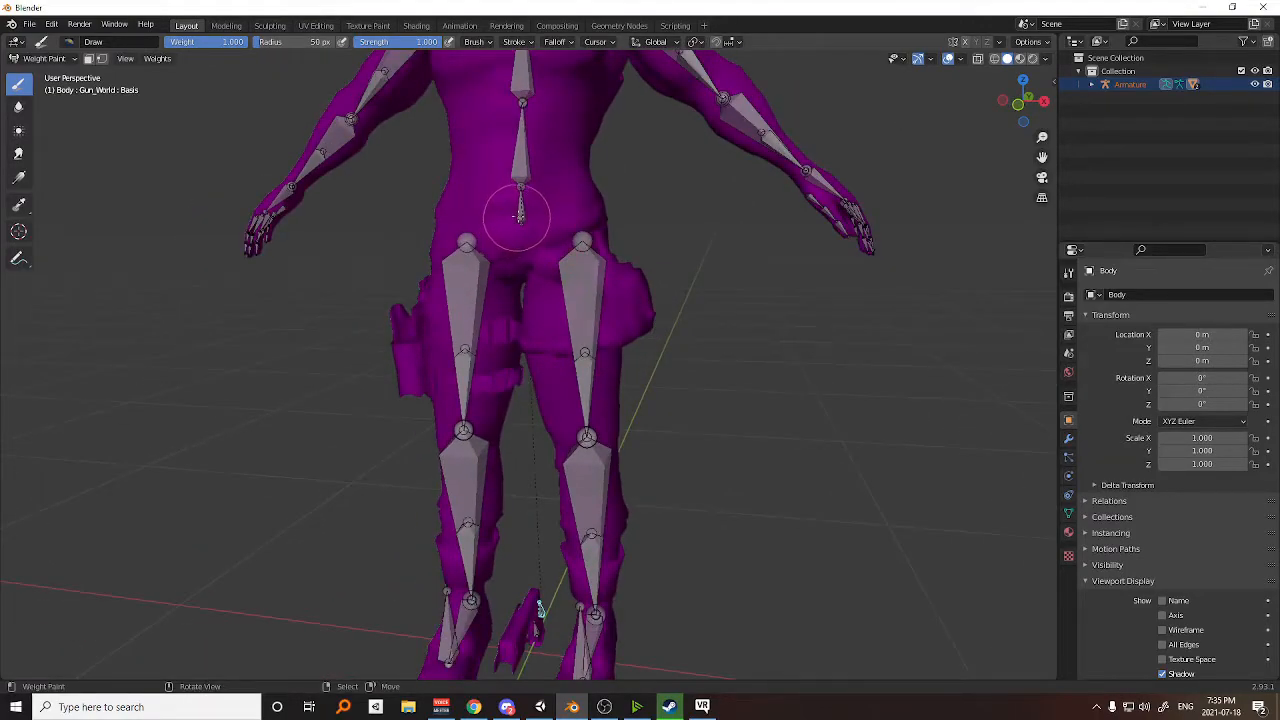
shift+middle_drag(612, 522, 675, 300)
scroll(671, 251, down, 2)
shift+middle_drag(671, 251, 628, 375)
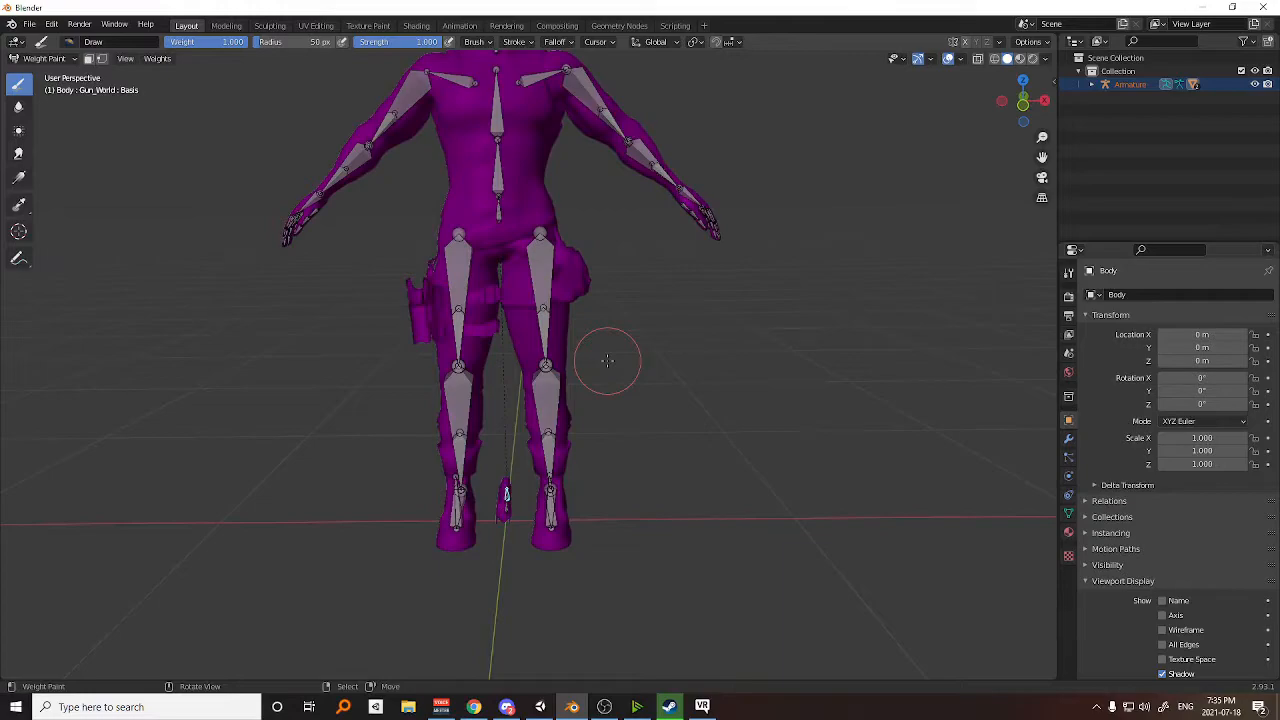
Try moving the Gun_World bone once more to shift the gun and its child bone together.
scroll(651, 380, up, 2)
scroll(677, 354, up, 2)
middle_drag(677, 354, 550, 345)
scroll(632, 460, up, 1)
shift+middle_drag(645, 470, 652, 345)
scroll(634, 326, up, 2)
key(g)
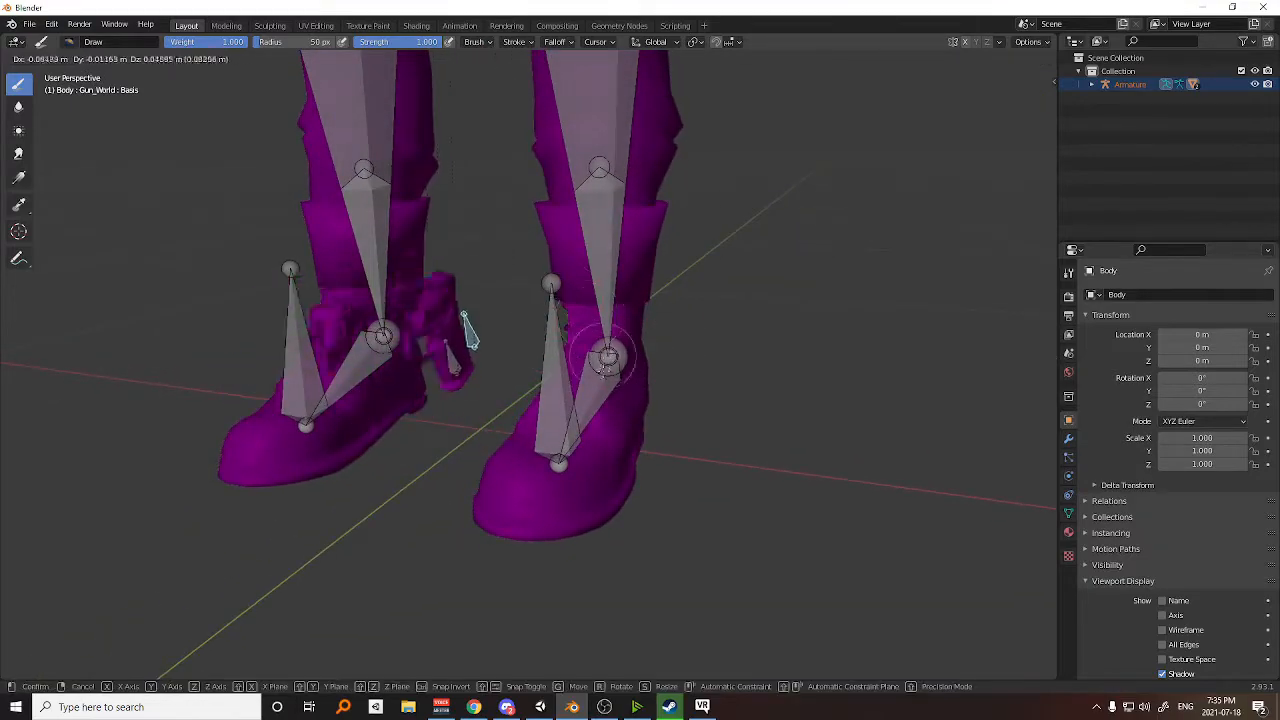
click(513, 365)
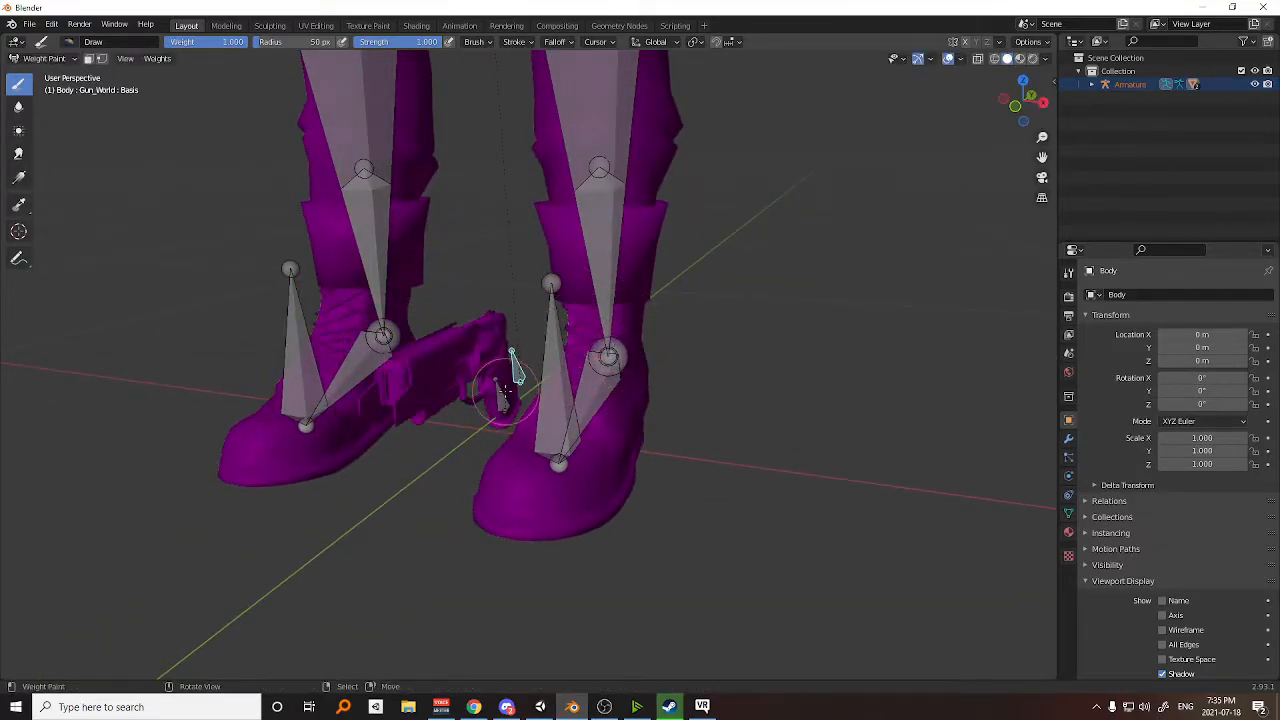
Select the Gun_Prop bone and try moving it independently of Gun_World.
scroll(505, 392, up, 1)
ctrl+click(508, 395)
key(g)
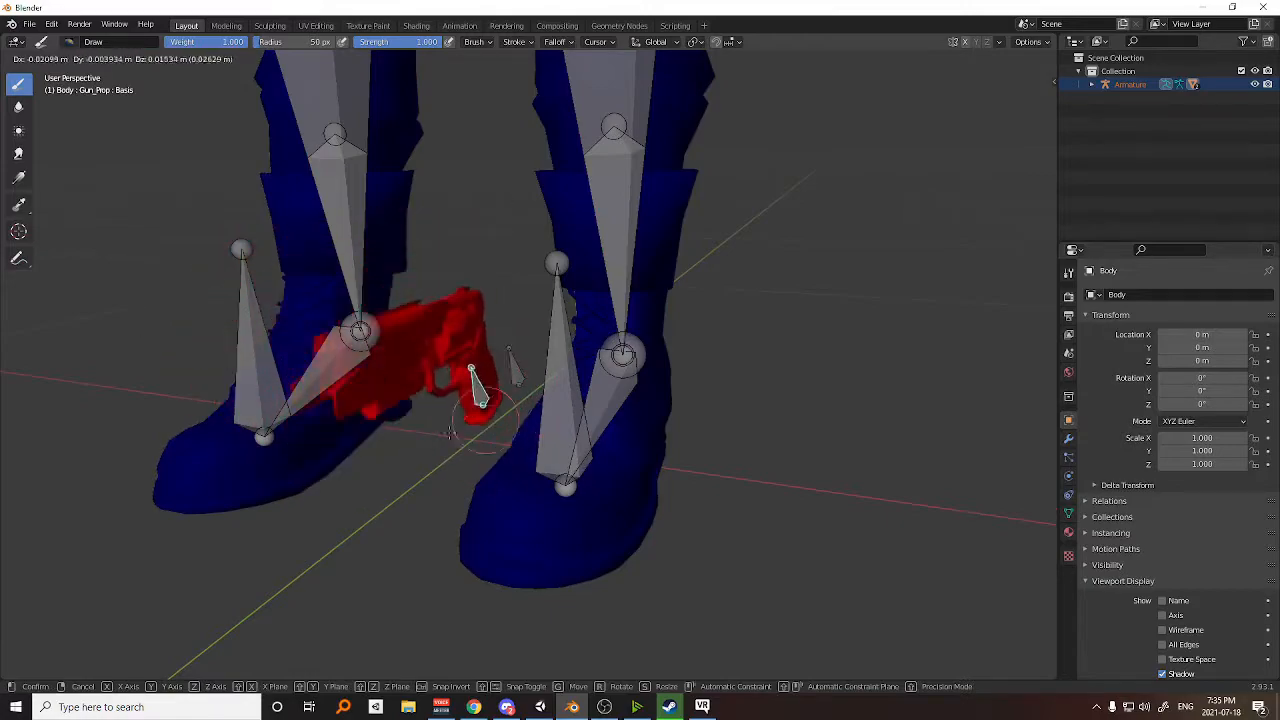
right_click(546, 372)
Return the body to Object Mode and look over the whole avatar.
scroll(545, 392, down, 5)
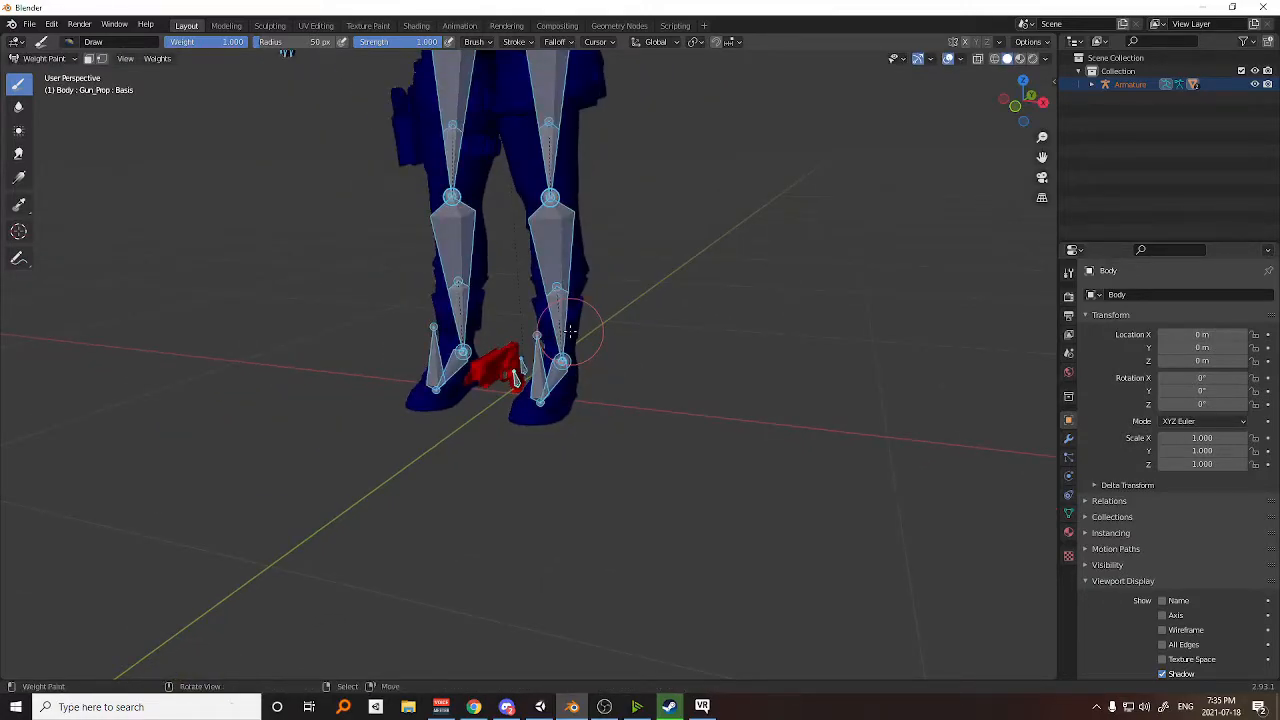
key(ctrl+Tab)
click(446, 338)
right_click(602, 298)
shift+middle_drag(608, 289, 639, 414)
scroll(639, 414, down, 5)
shift+middle_drag(606, 356, 606, 365)
scroll(604, 366, up, 3)
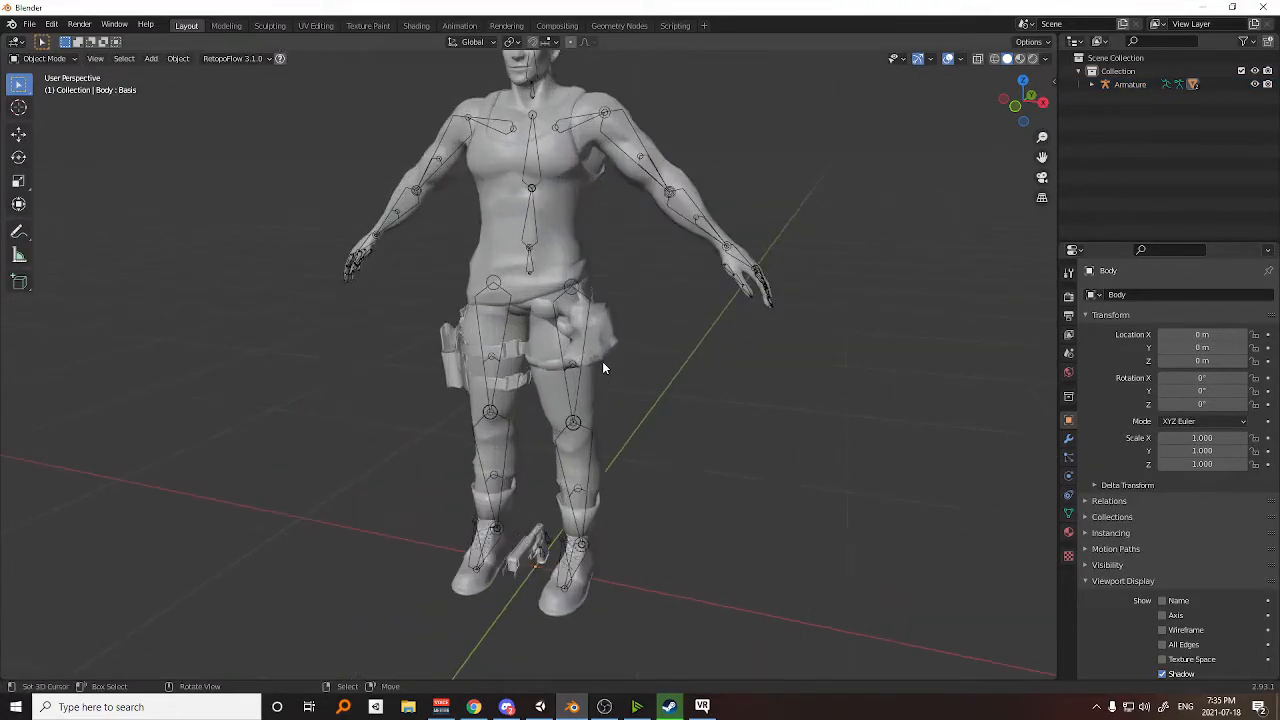
Switch to Unity and select the Gun_World bone under the avatar armature's Hips.
click(540, 707)
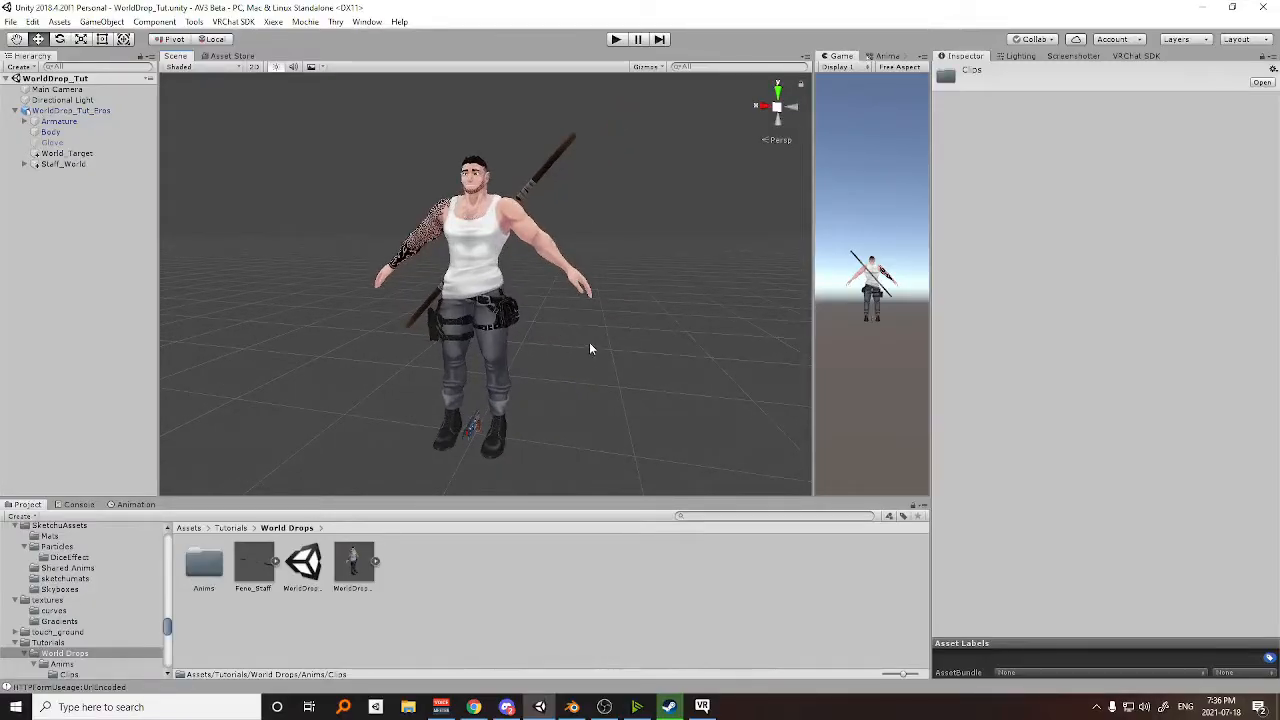
middle_drag(580, 366, 581, 322)
scroll(576, 332, up, 1)
scroll(575, 333, down, 1)
scroll(558, 330, up, 1)
middle_drag(585, 434, 461, 338)
scroll(556, 399, up, 1)
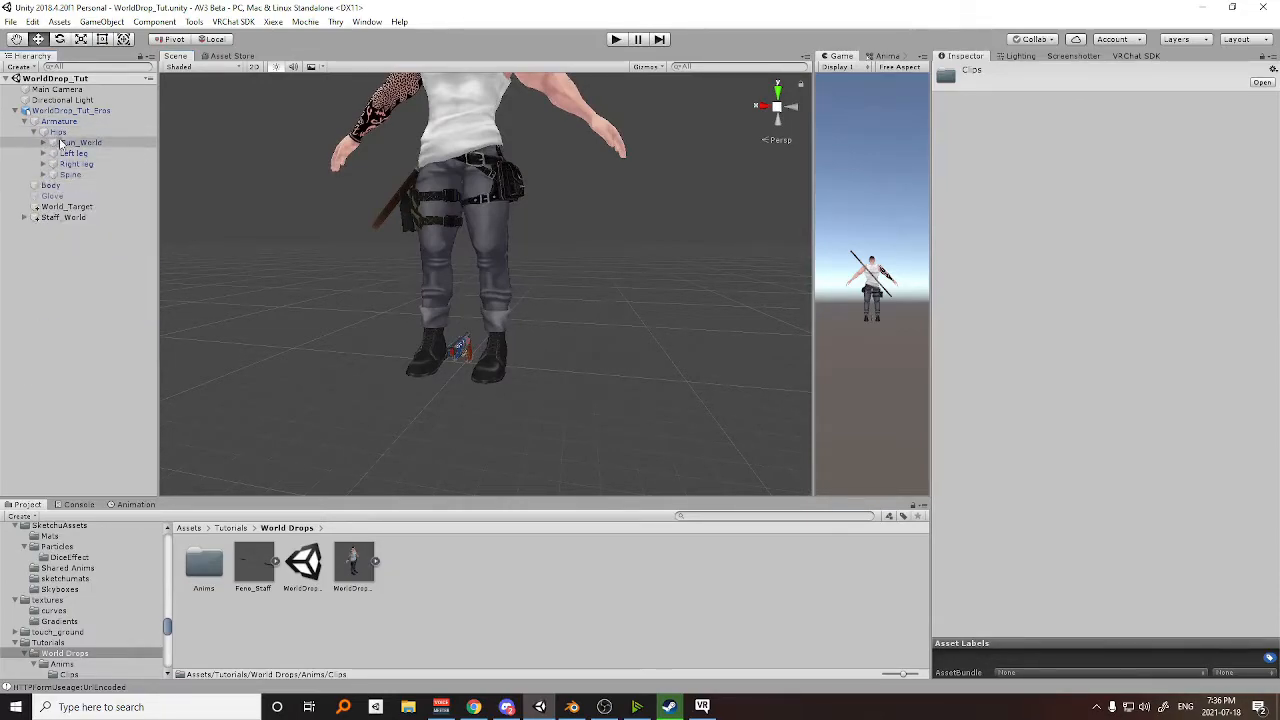
click(72, 147)
Try moving the Gun_World bone sideways so the gun shifts toward the boot.
scroll(429, 331, up, 2)
scroll(440, 340, down, 1)
mouse_move(463, 360)
middle_down()
mouse_move(459, 285)
mouse_move(472, 341)
middle_up()
alt+drag(472, 341, 455, 328)
middle_drag(455, 328, 490, 340)
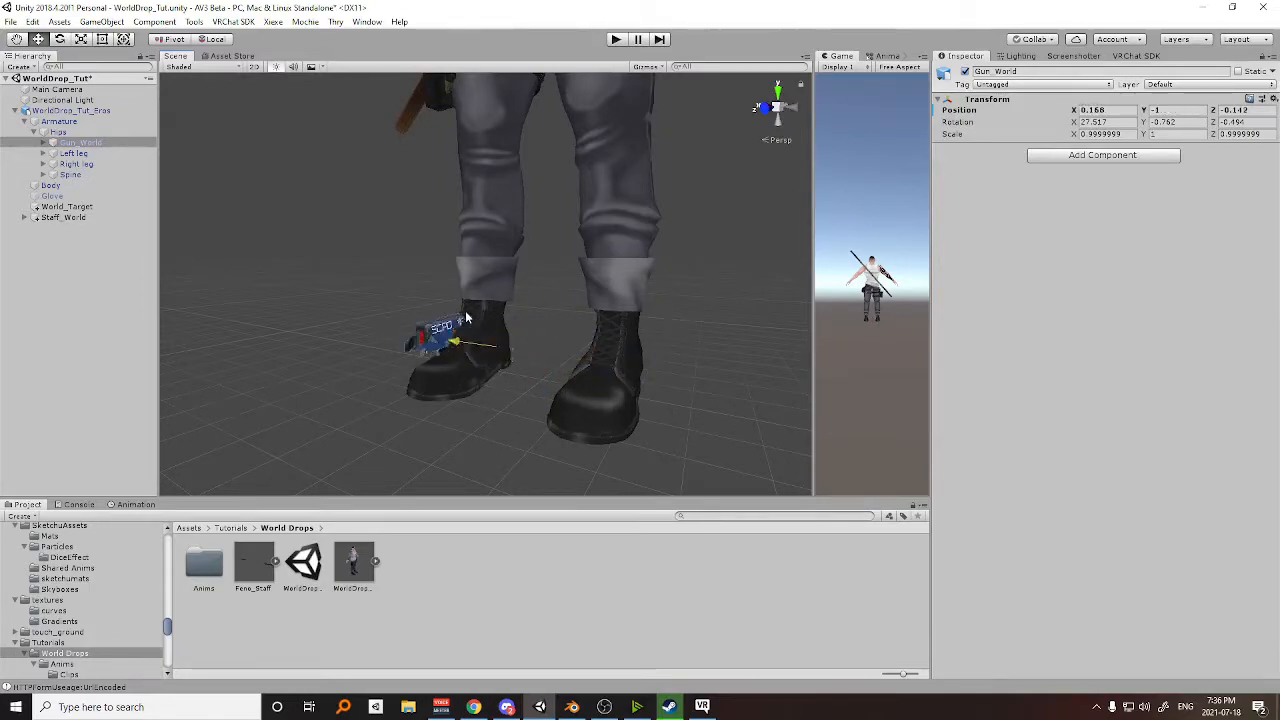
drag(480, 328, 530, 325)
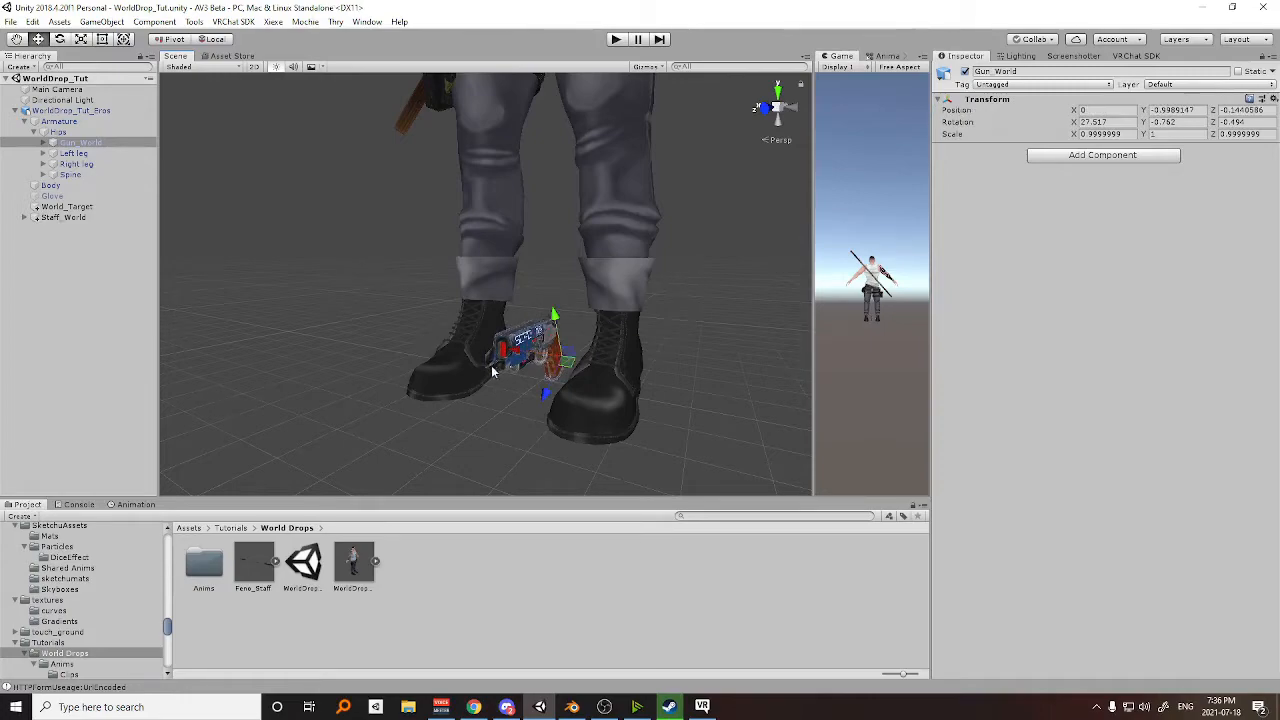
Inspect the Gun_Prop bone nested under Gun_World and its position on the avatar.
click(44, 142)
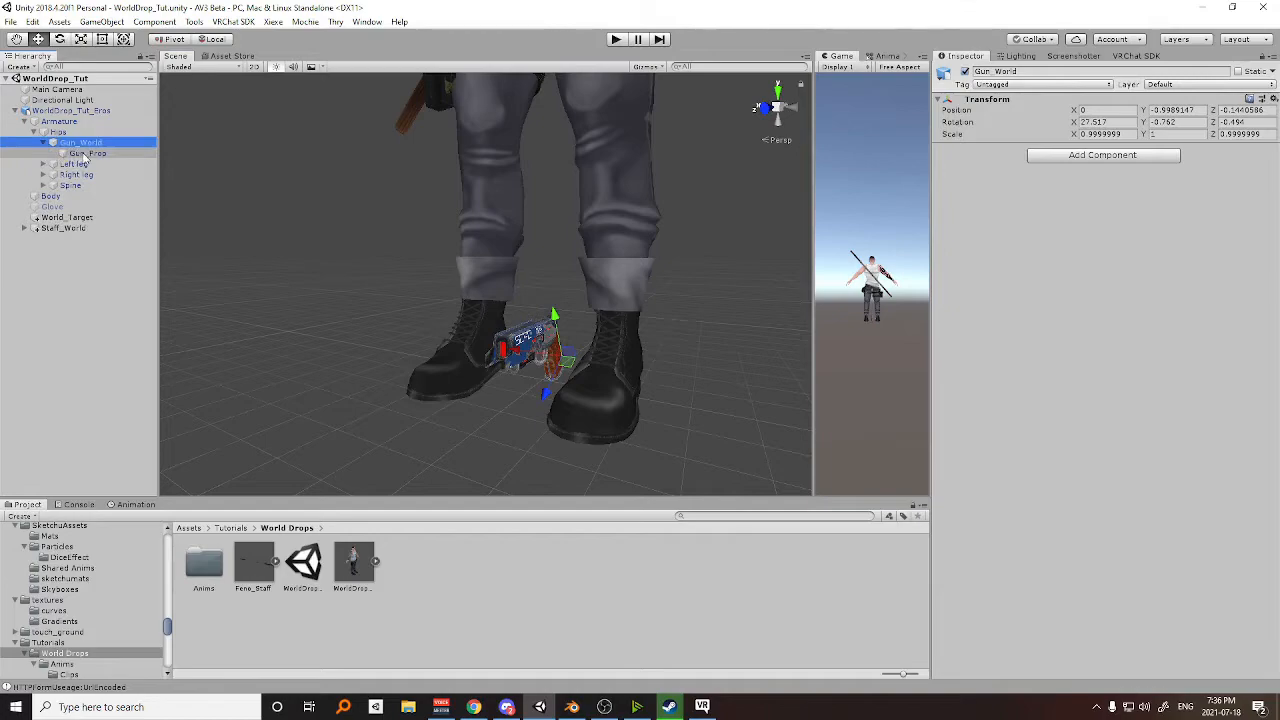
click(84, 154)
drag(504, 366, 594, 327)
scroll(520, 320, down, 3)
scroll(532, 300, down, 5)
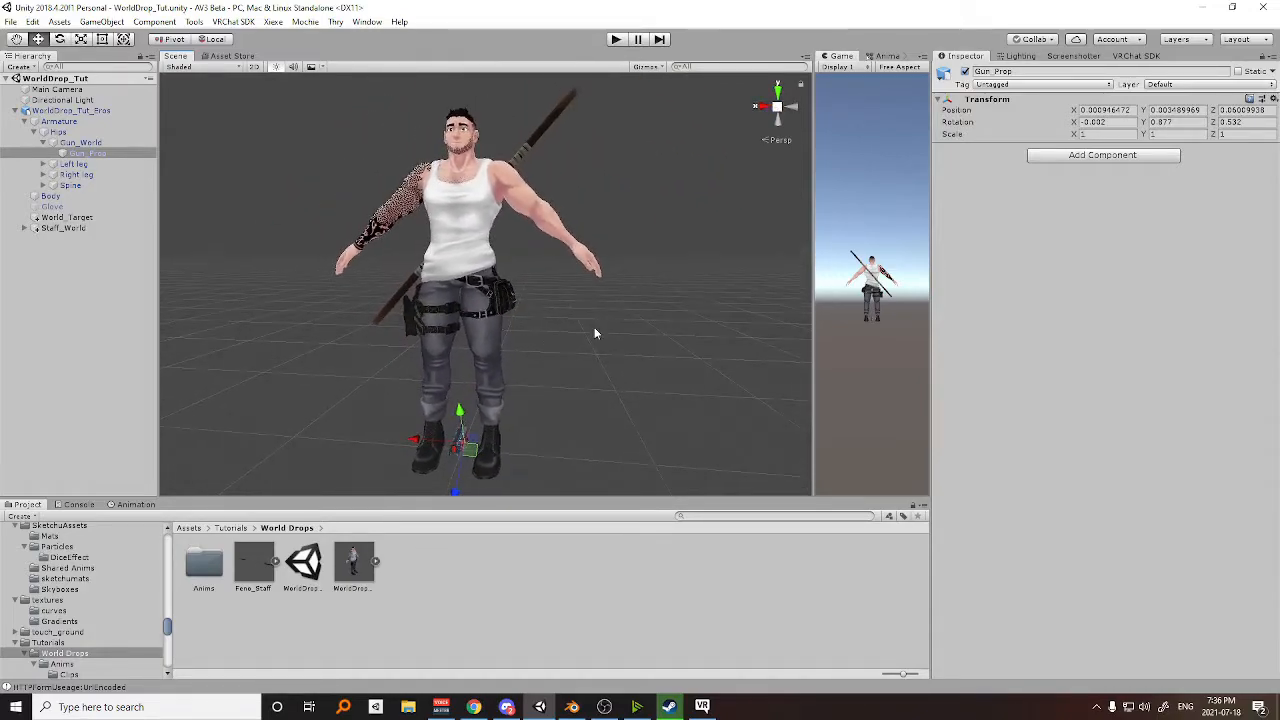
middle_drag(594, 328, 607, 309)
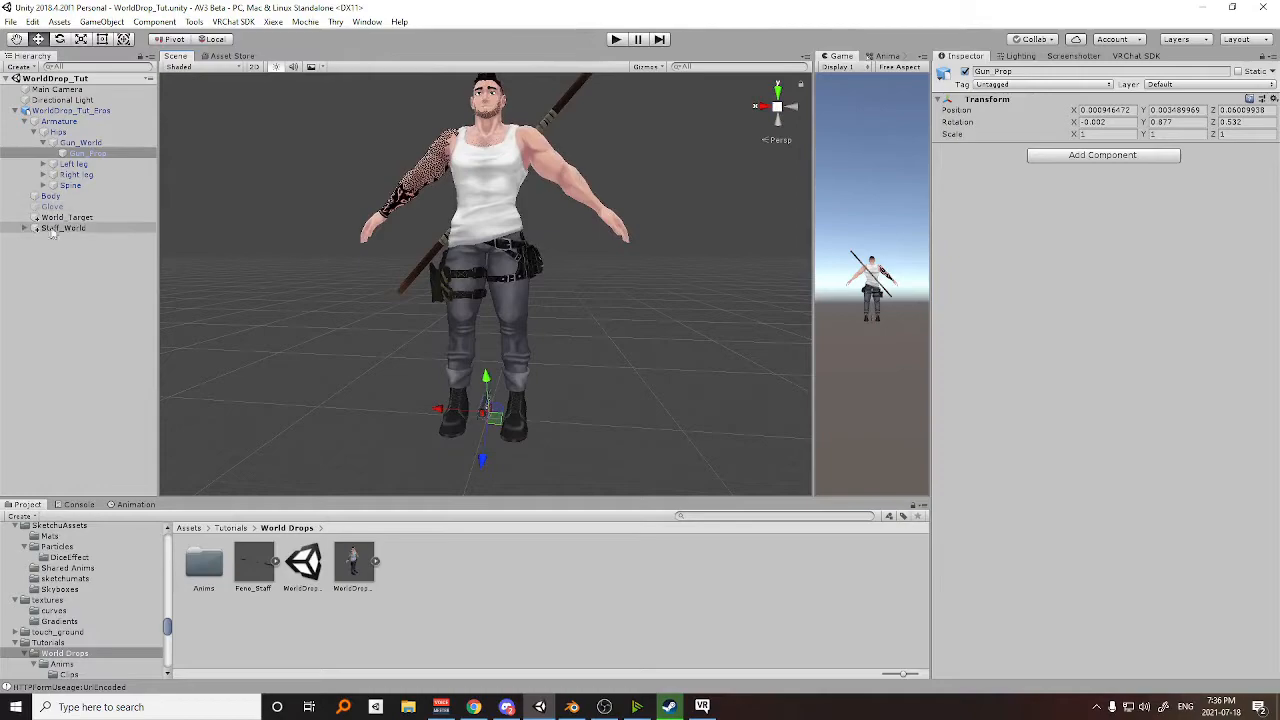
scroll(596, 287, up, 2)
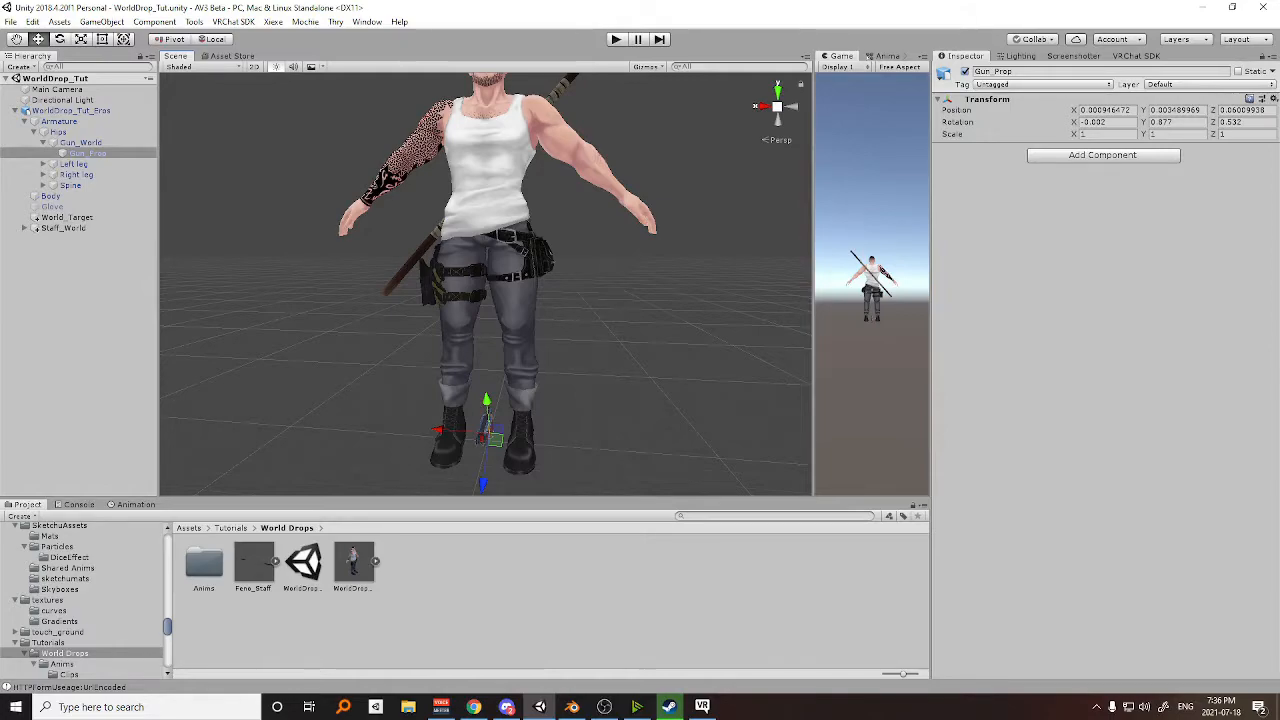
middle_drag(564, 353, 533, 329)
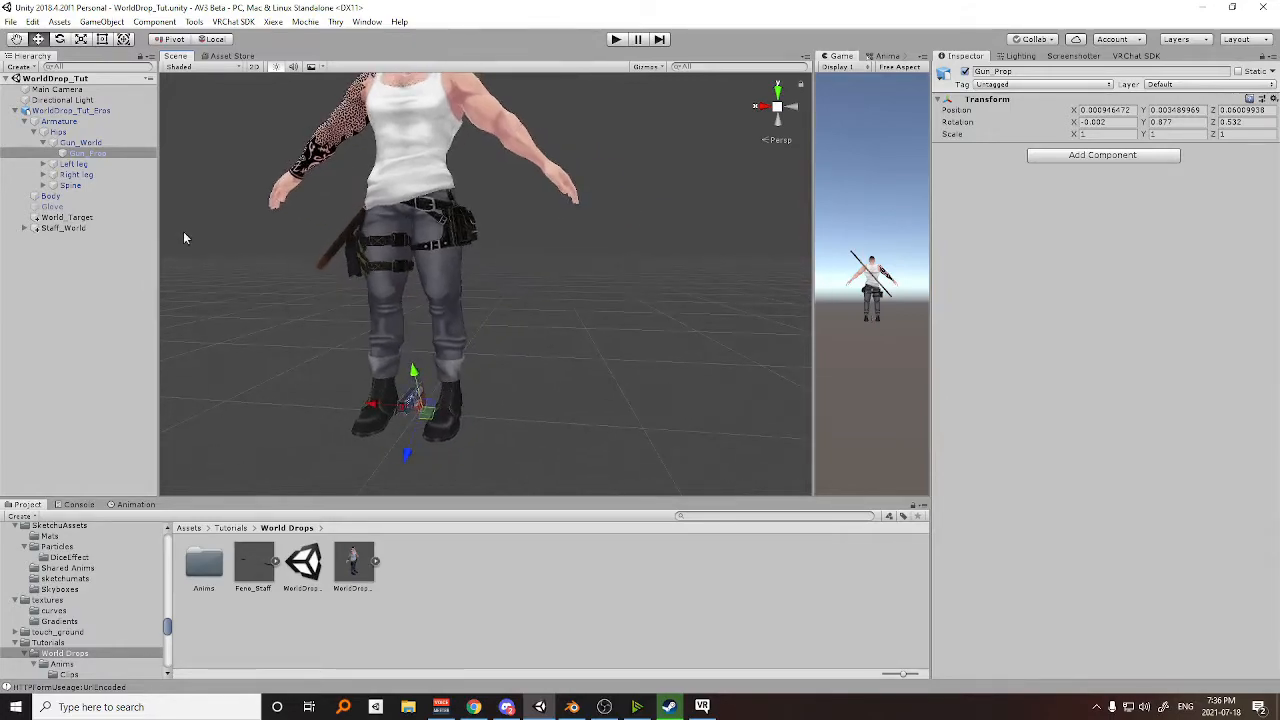
Check the World_Target object's transform, and reselect the Gun_World bone.
click(72, 218)
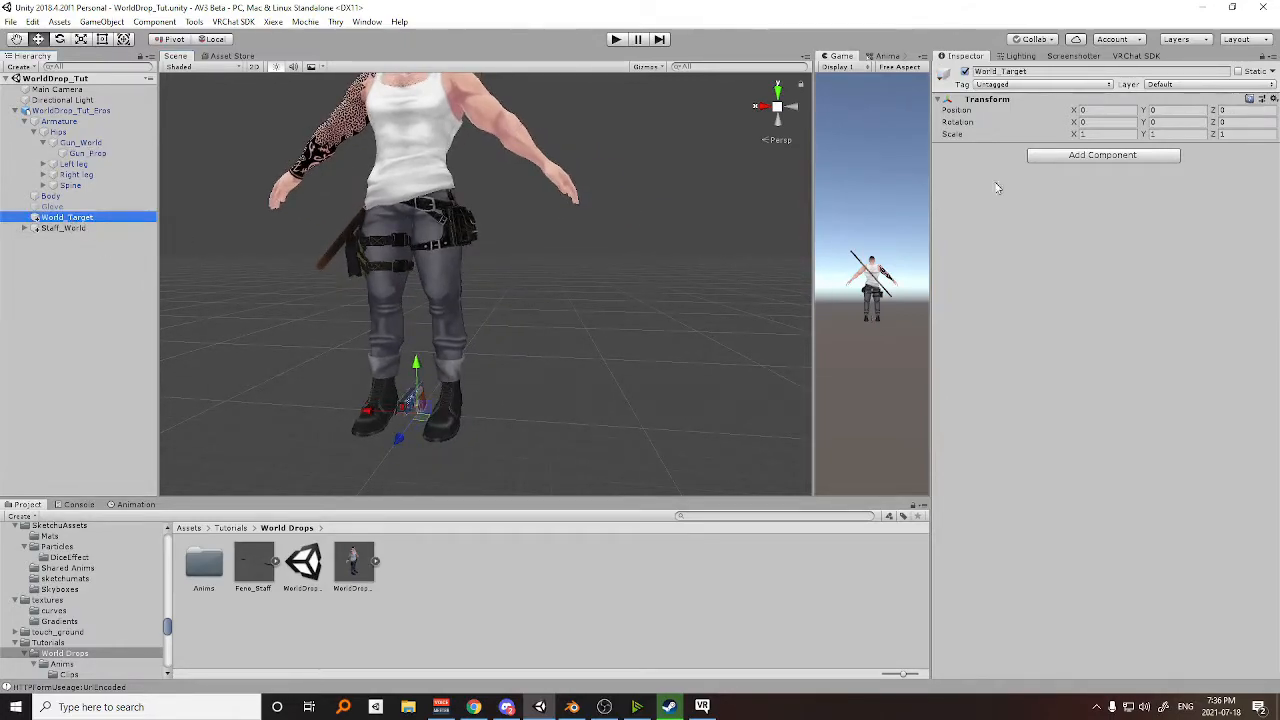
click(77, 143)
middle_drag(417, 291, 508, 260)
scroll(452, 266, up, 4)
scroll(477, 276, up, 3)
scroll(499, 278, down, 3)
scroll(499, 278, up, 2)
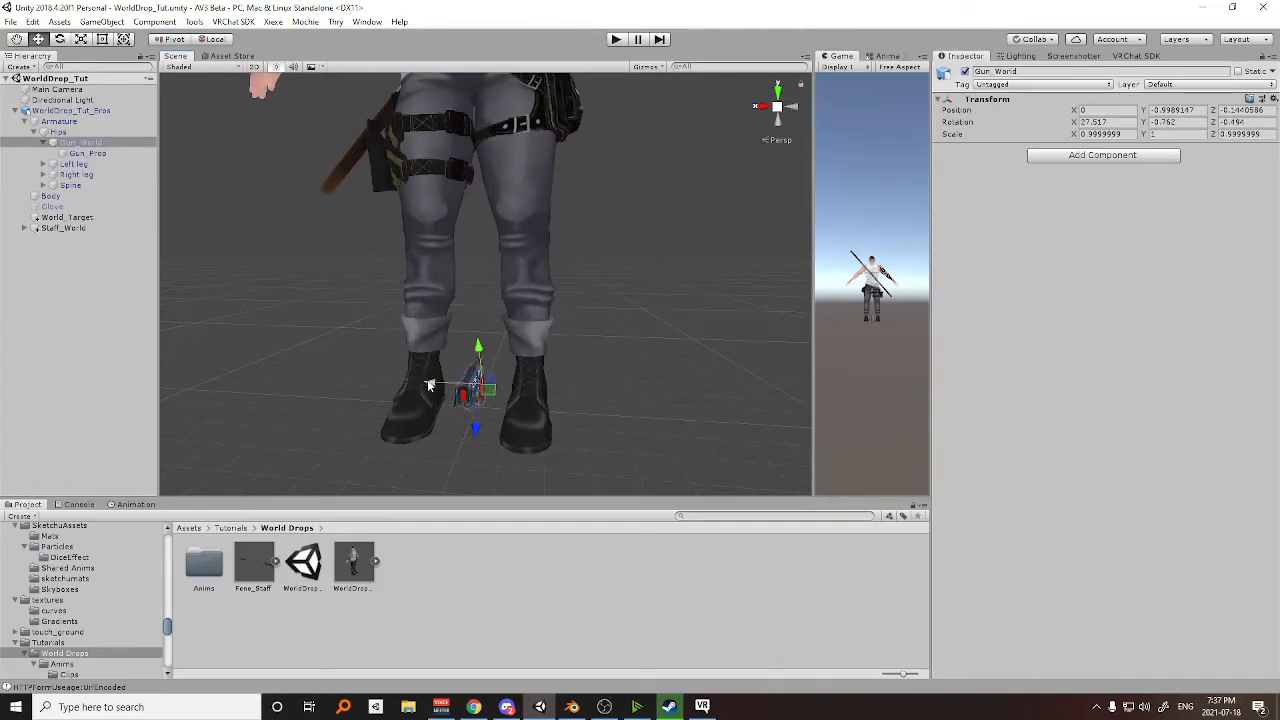
mouse_move(430, 386)
mouse_down()
mouse_move(450, 372)
mouse_move(424, 373)
mouse_up()
Add a Position Constraint and a Rotation Constraint to the Gun_World bone.
click(1075, 156)
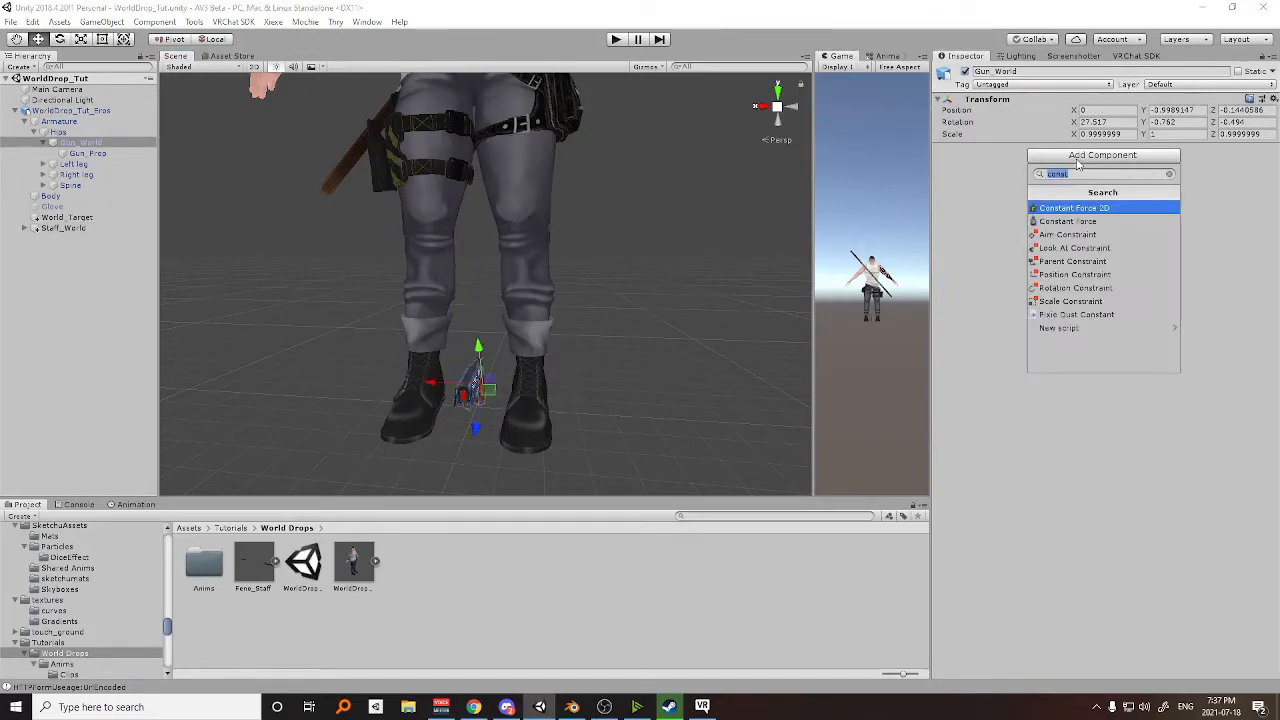
click(1085, 275)
click(1068, 262)
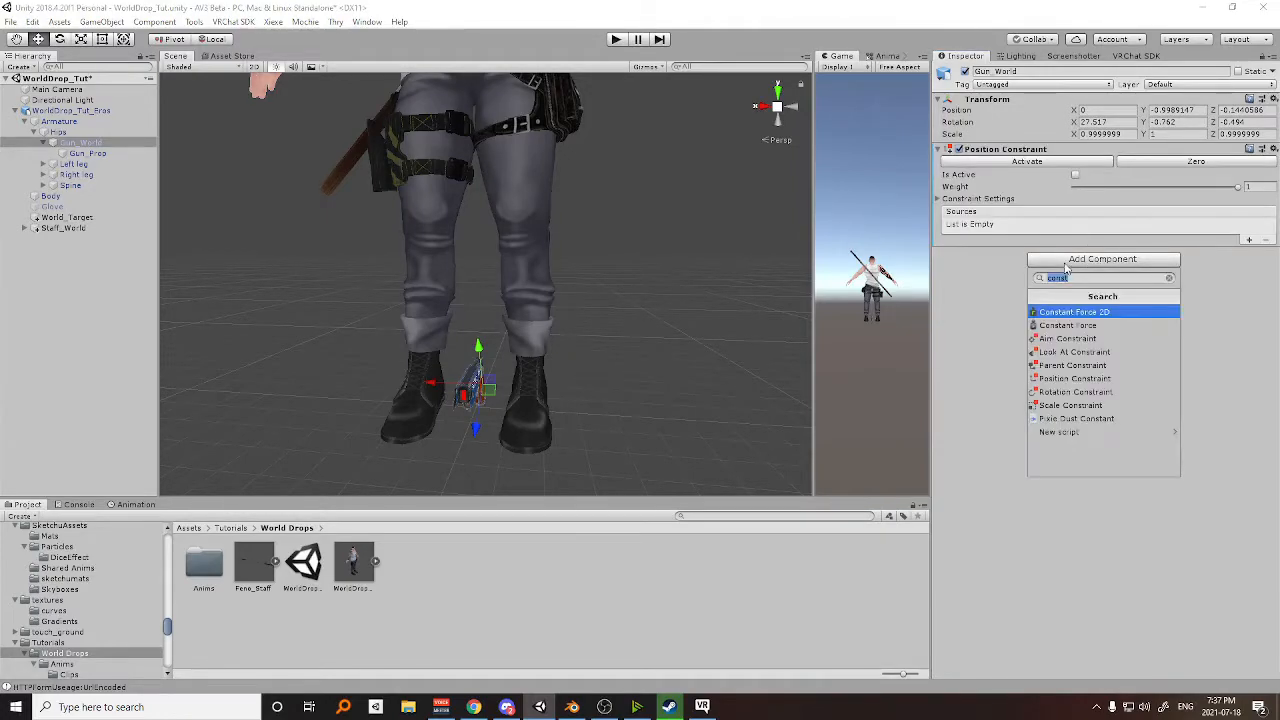
click(1097, 393)
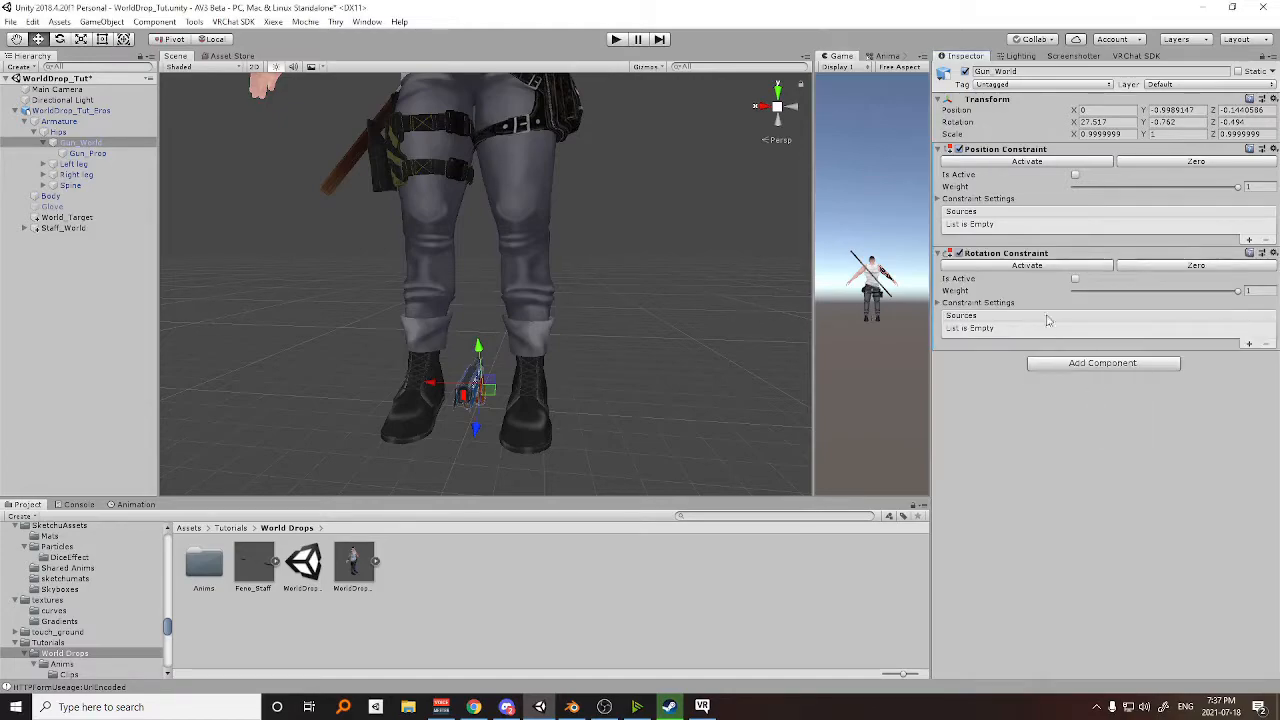
Lock the constraint settings of both Gun_World's Position Constraint and its Rotation Constraint.
click(946, 302)
click(950, 199)
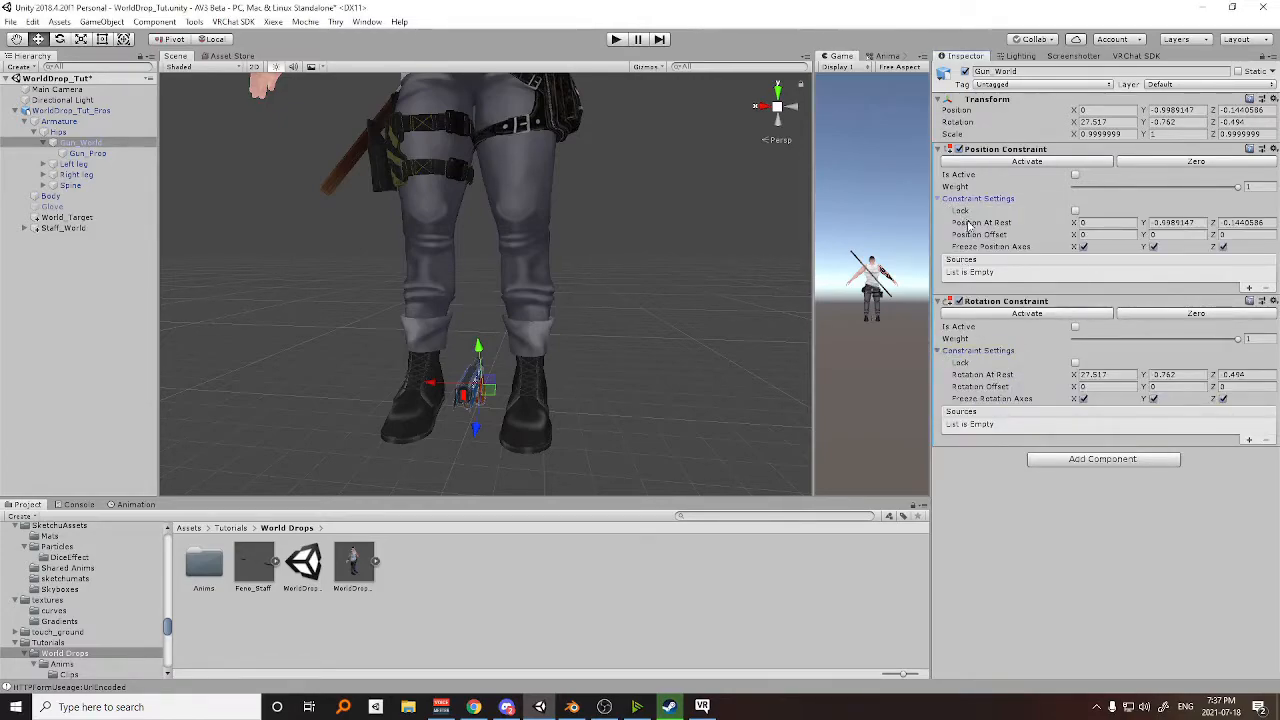
click(1075, 211)
click(1075, 363)
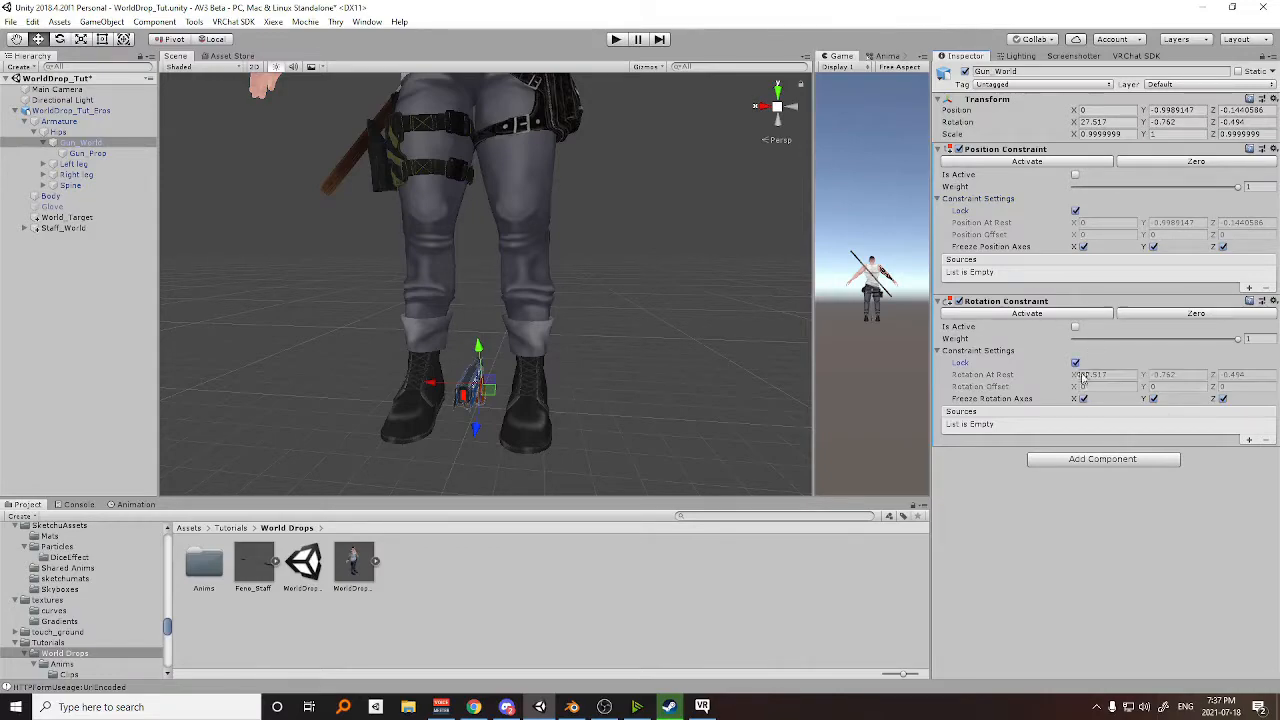
Add World_Target as the source of both the Position and Rotation Constraints on Gun_World.
click(1248, 288)
click(1248, 440)
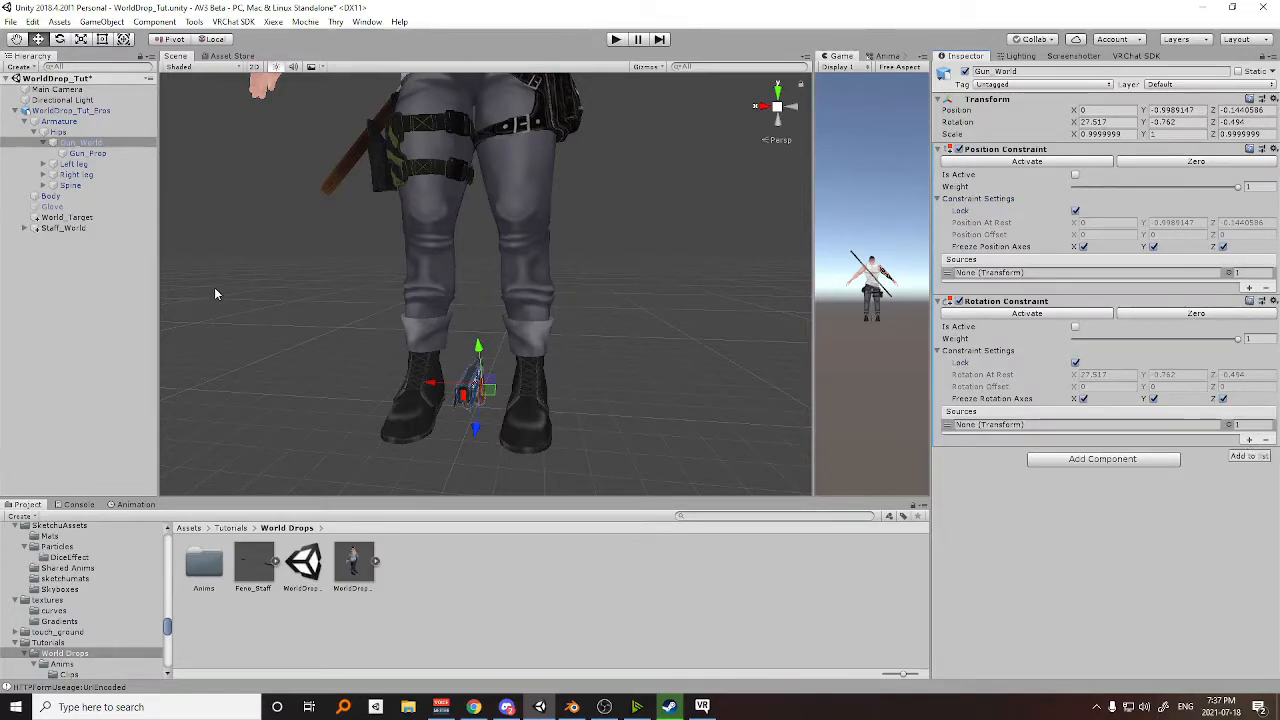
drag(67, 218, 993, 430)
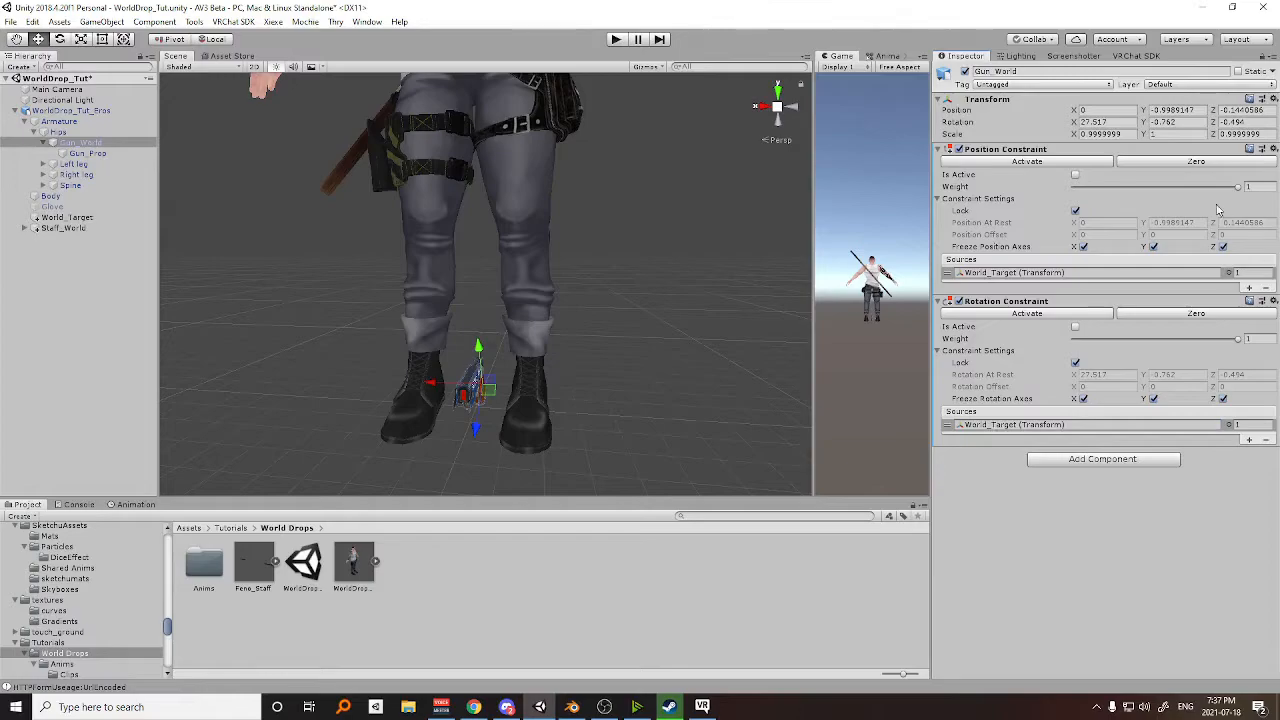
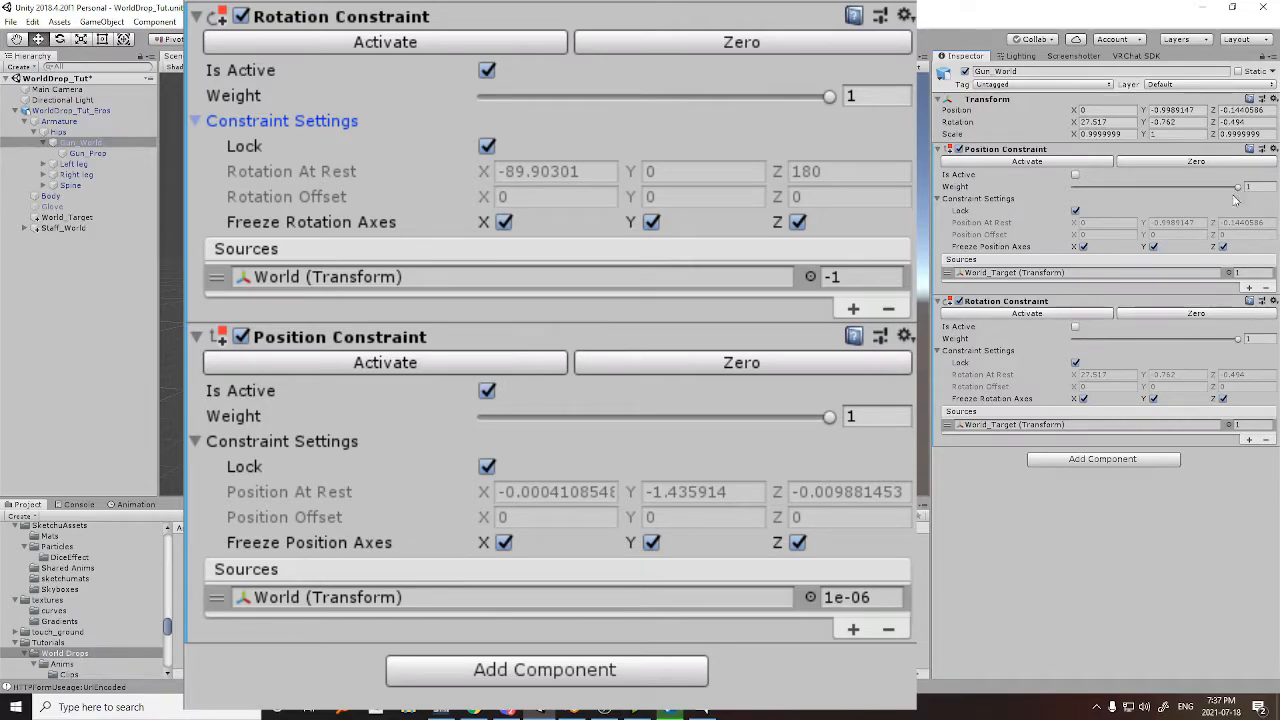
Set Gun_World's source weight to 1e-06 in the Position Constraint and -1 in the Rotation Constraint, and activate both constraints.
click(1246, 271)
click(1250, 424)
text(-1)
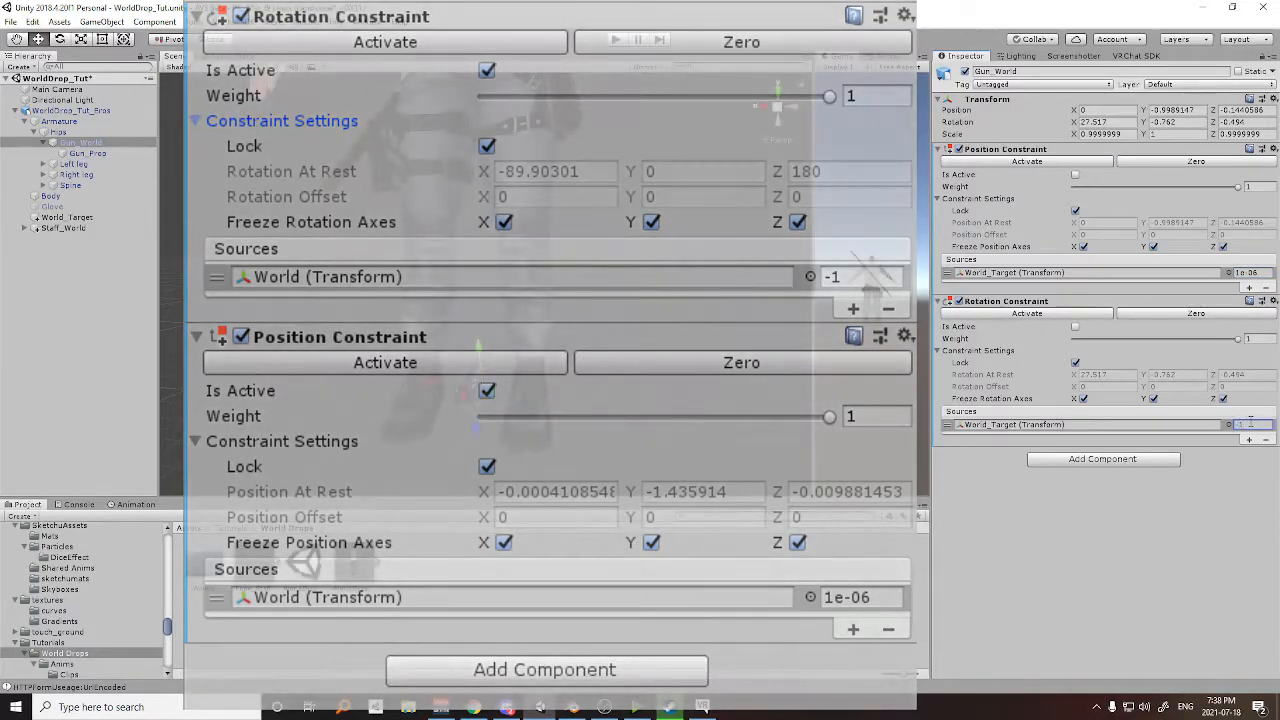
click(1075, 327)
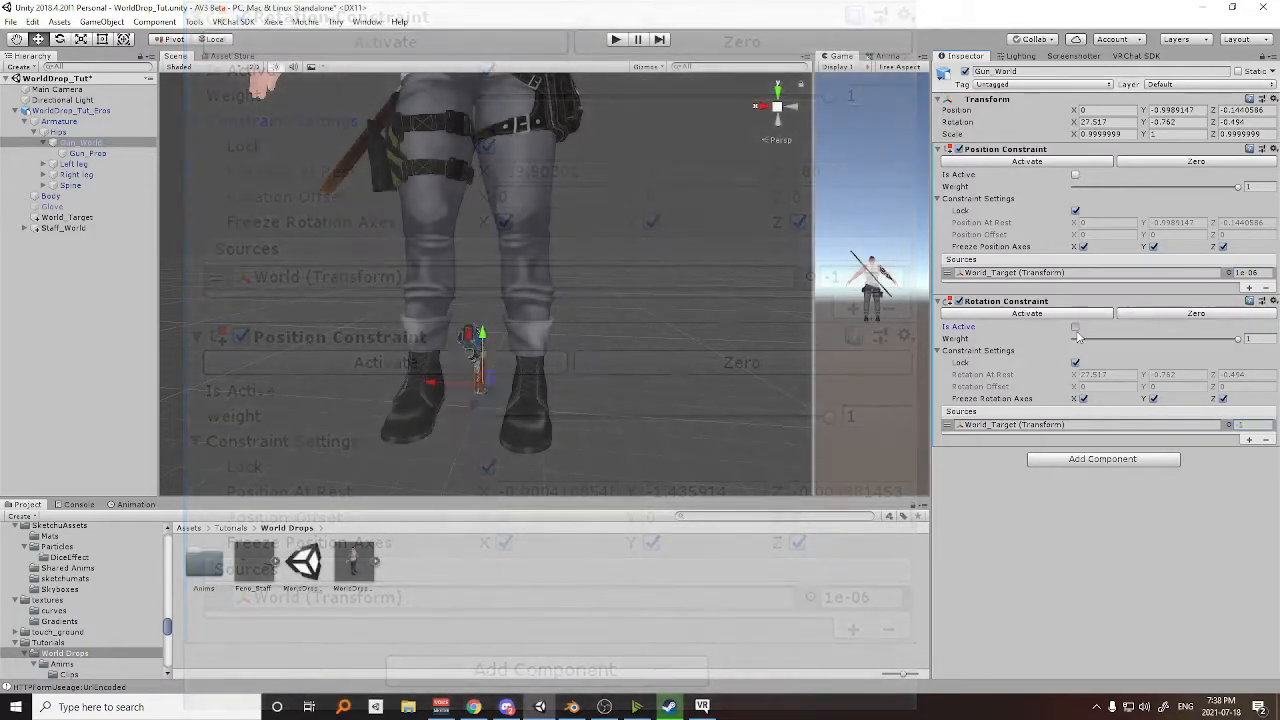
click(1075, 175)
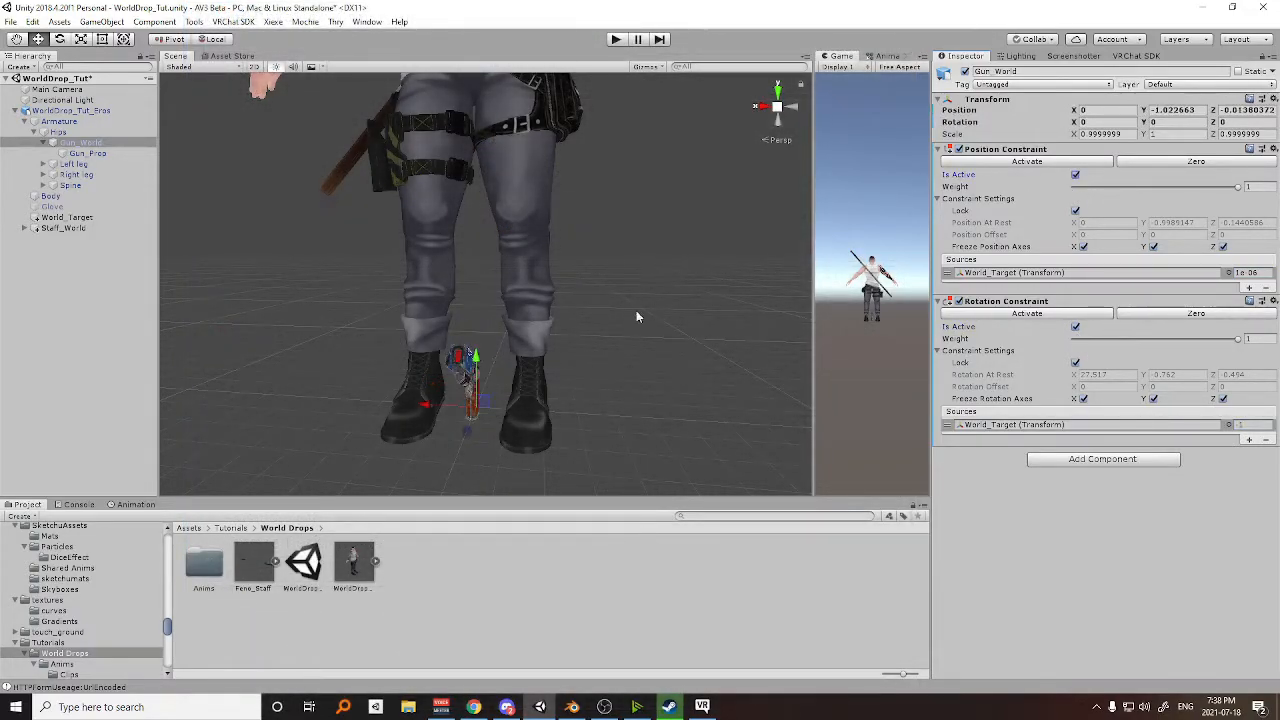
Inspect the gun's placement between the avatar's feet from several angles.
scroll(645, 330, up, 3)
middle_drag(632, 410, 597, 291)
alt+drag(597, 291, 400, 287)
middle_drag(690, 280, 589, 286)
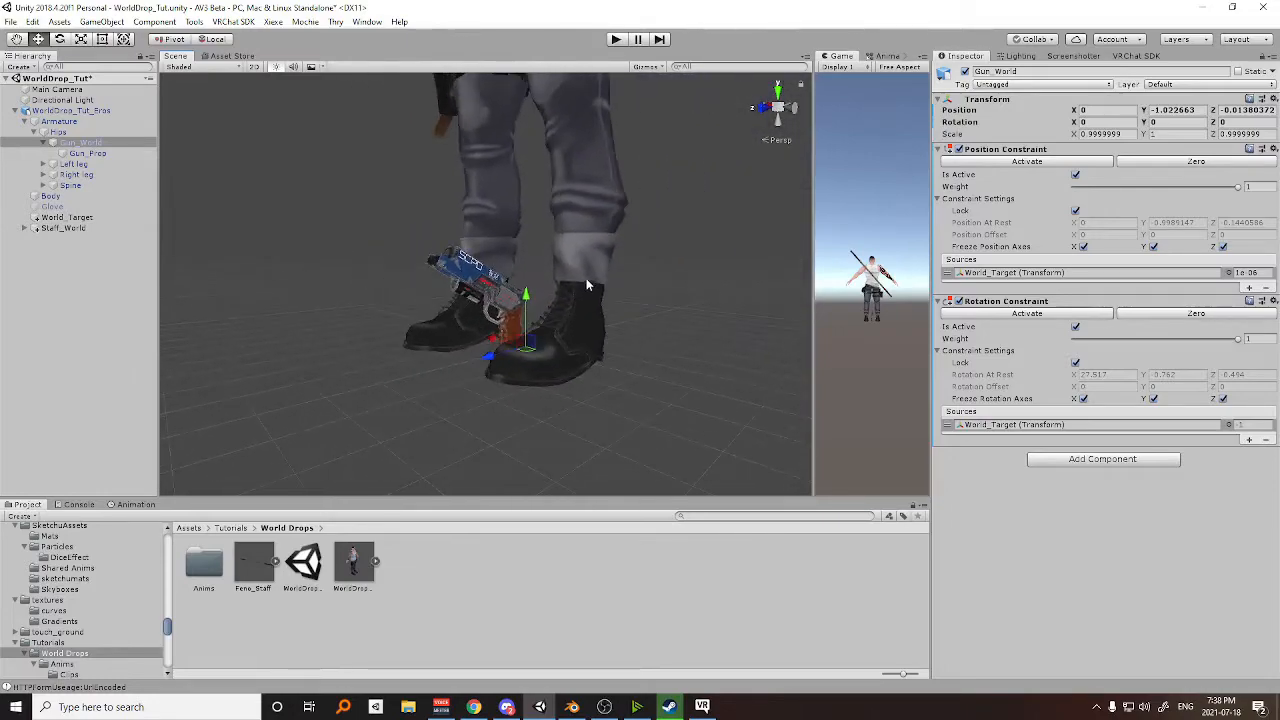
middle_drag(527, 338, 567, 330)
alt+drag(549, 360, 696, 362)
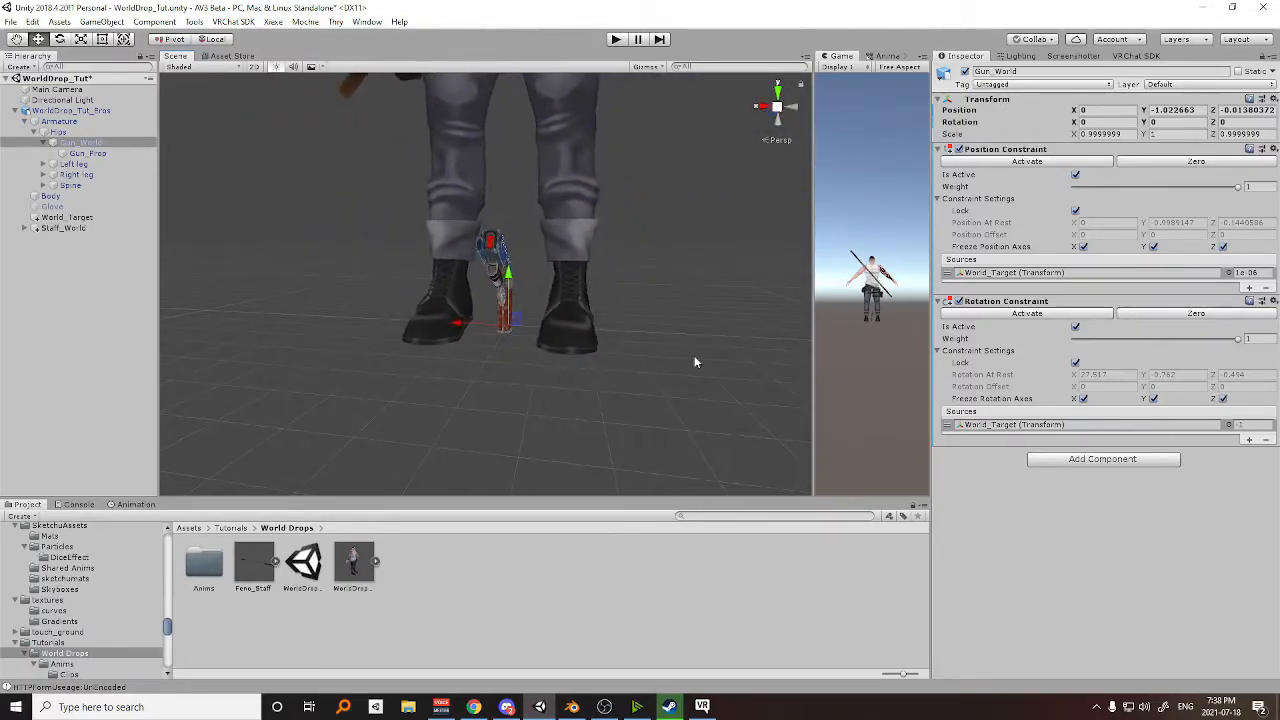
scroll(654, 313, up, 2)
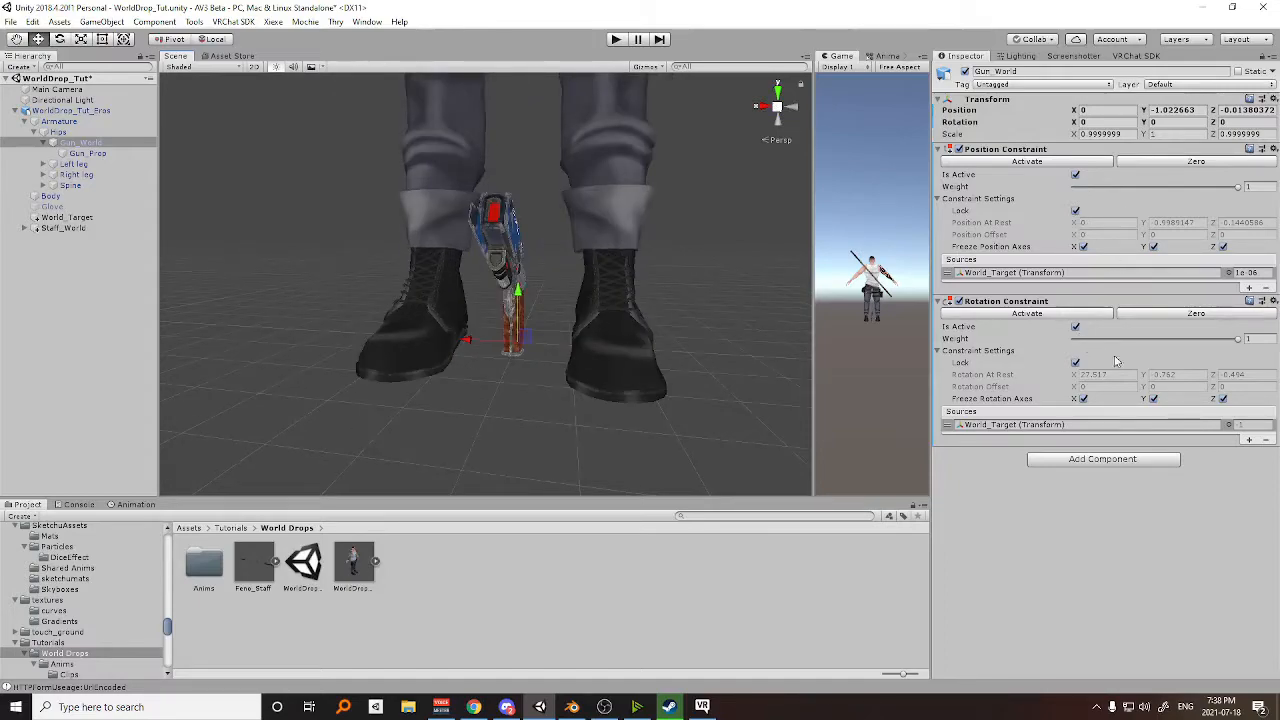
scroll(689, 273, down, 5)
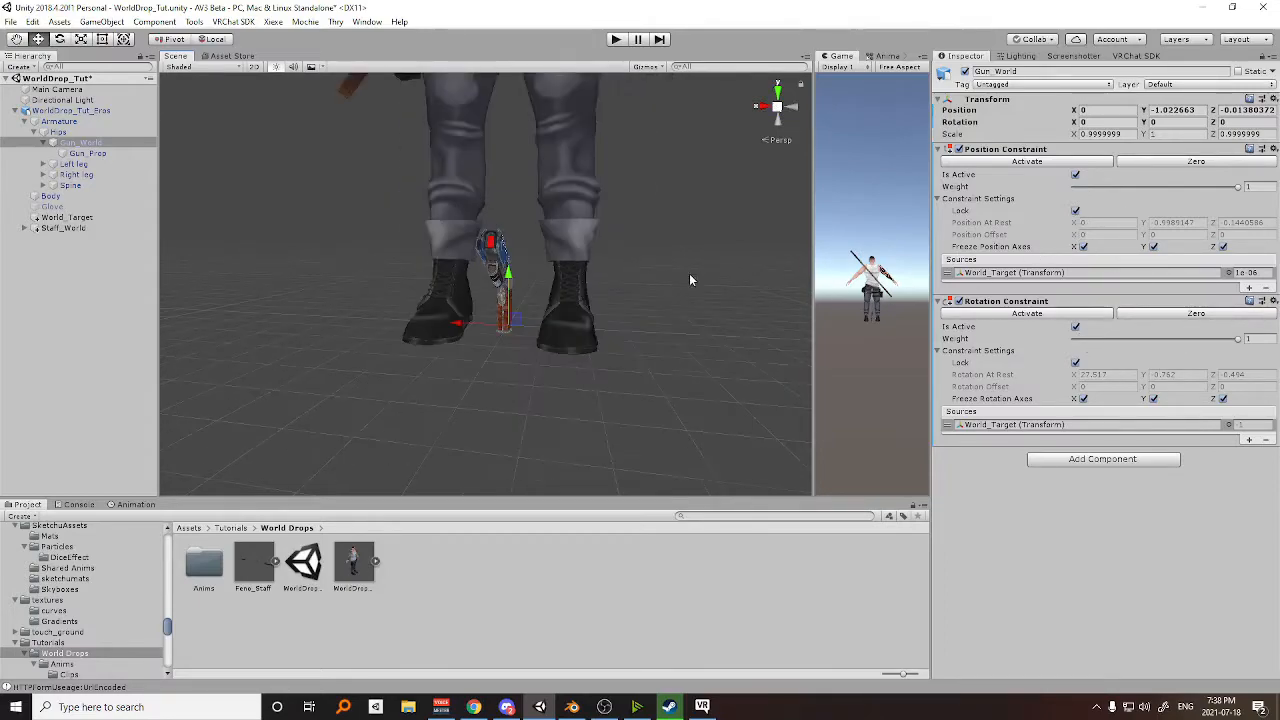
Add a Parent Constraint with locked settings and two empty source slots to the Gun_Prop bone.
click(83, 152)
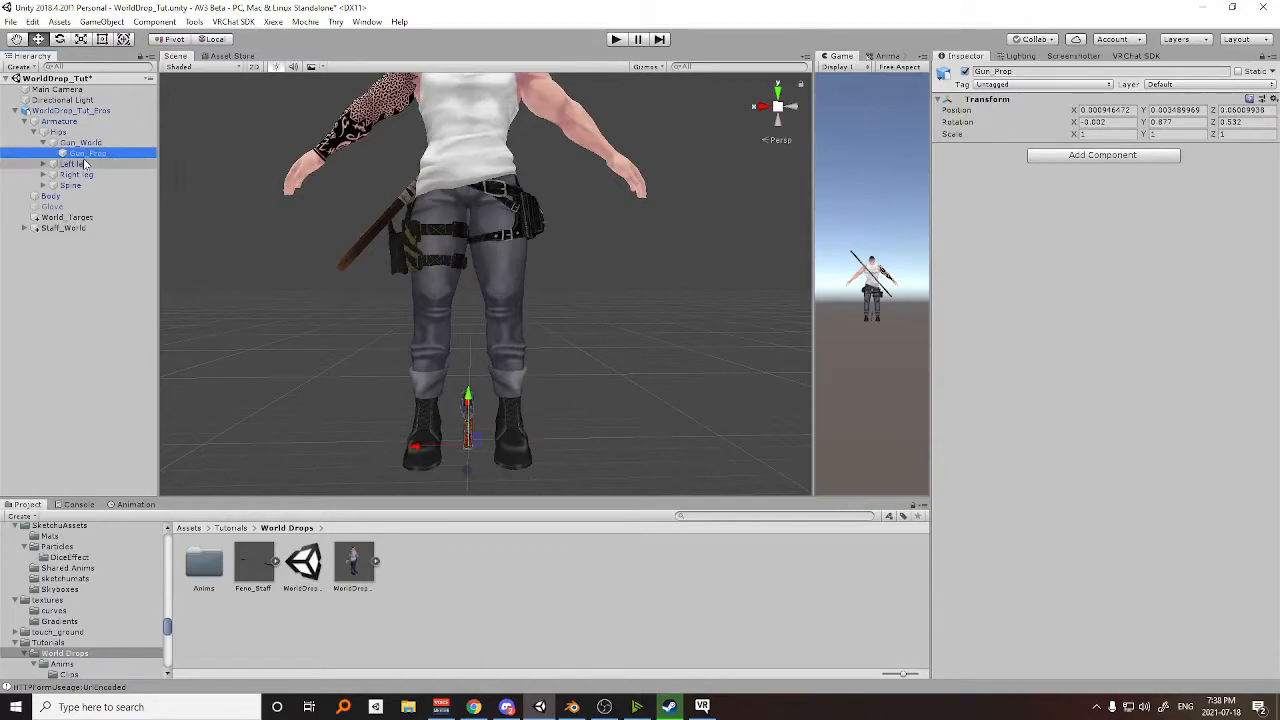
click(1102, 155)
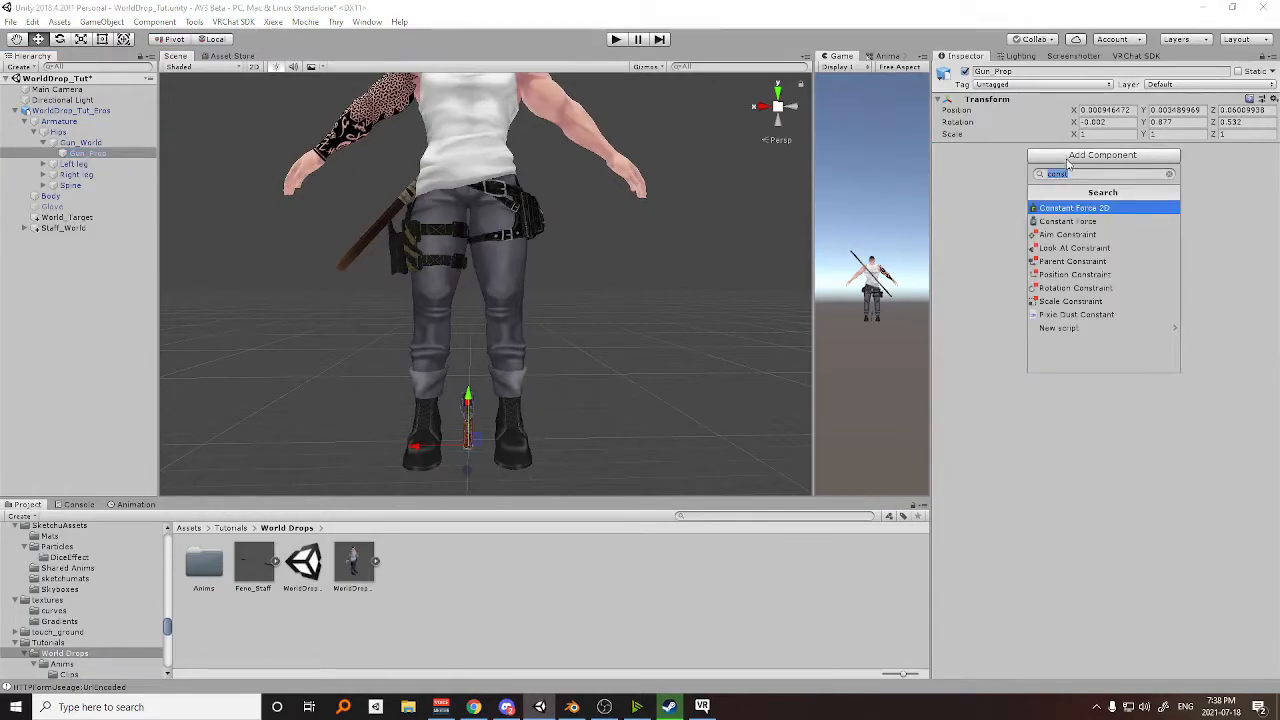
click(1078, 261)
click(975, 199)
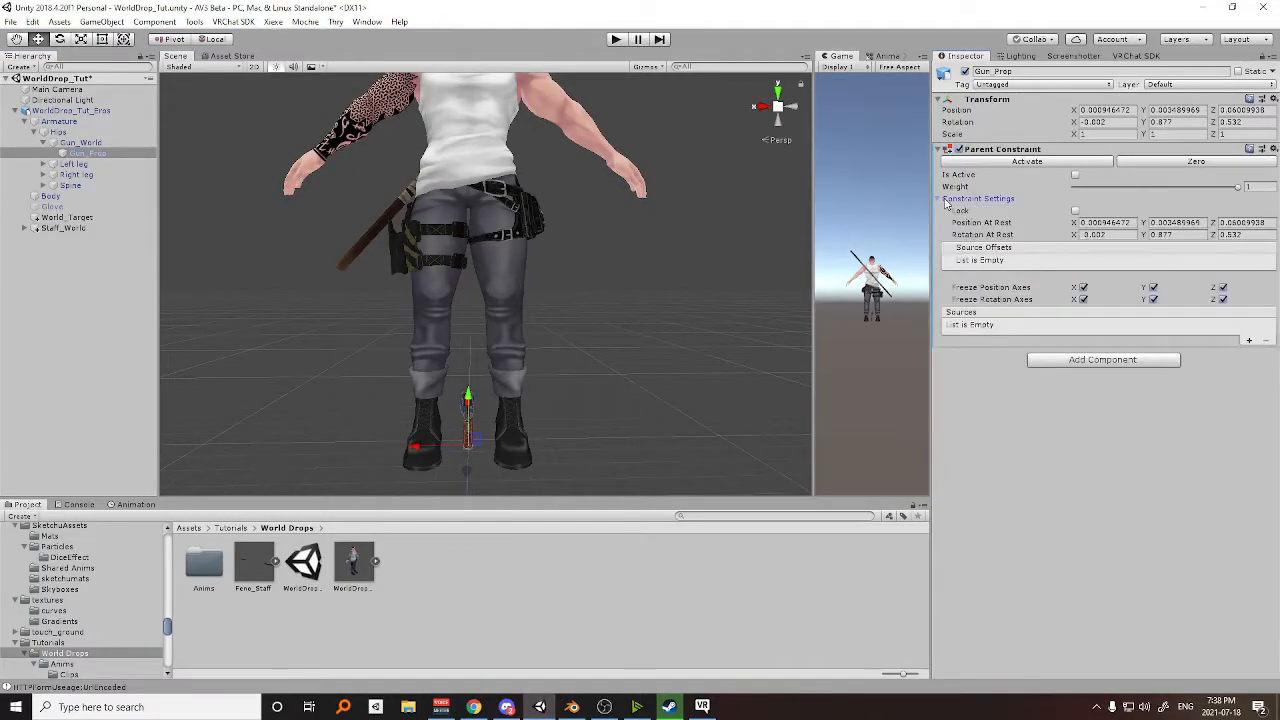
click(1075, 211)
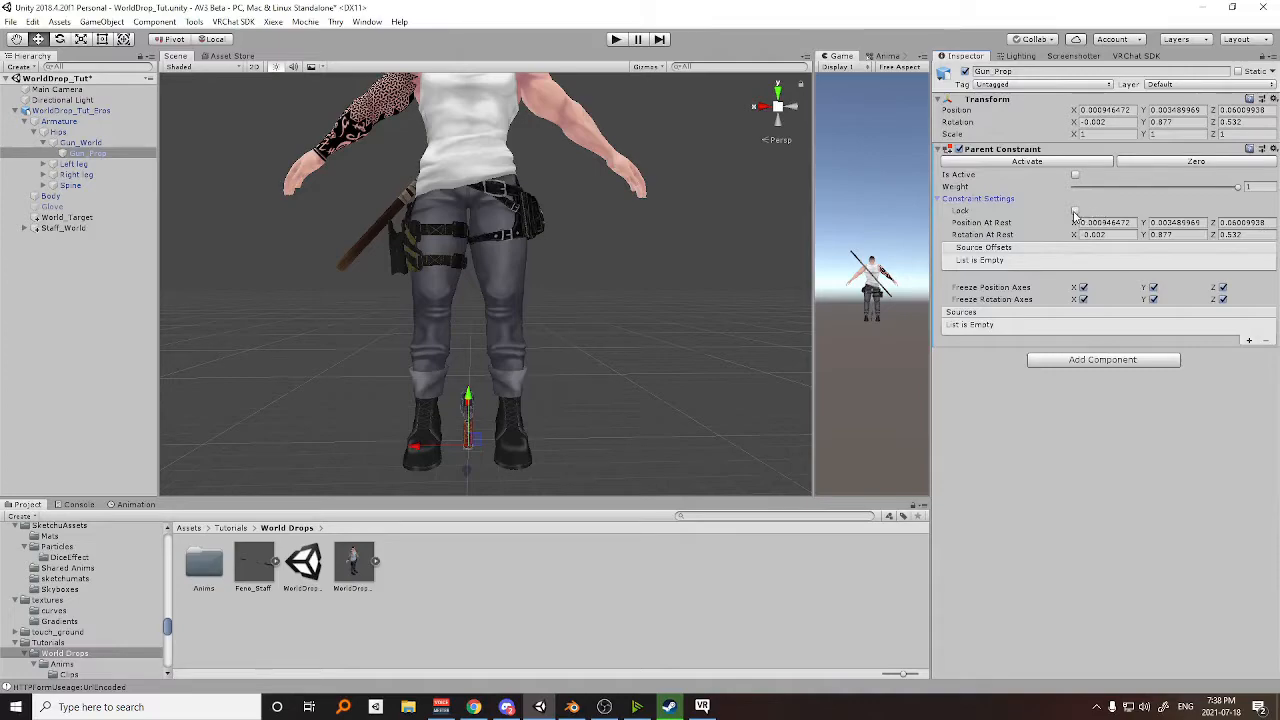
click(945, 199)
click(1248, 243)
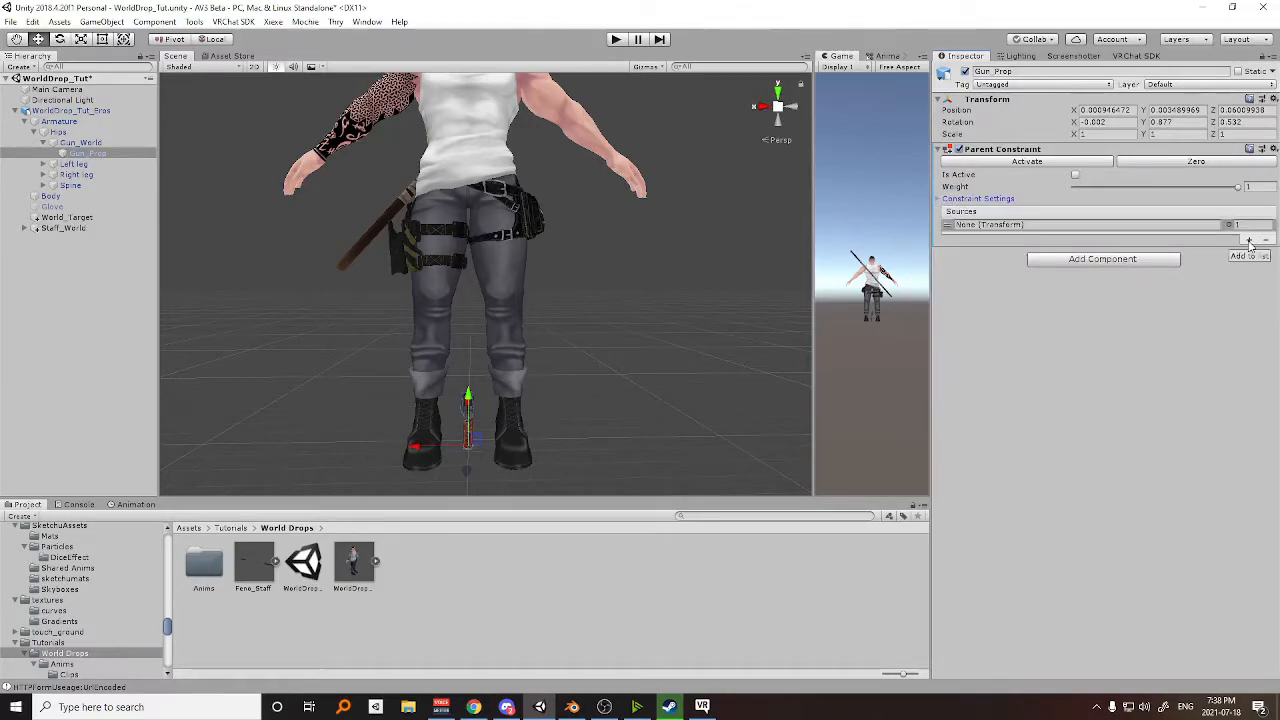
click(1248, 241)
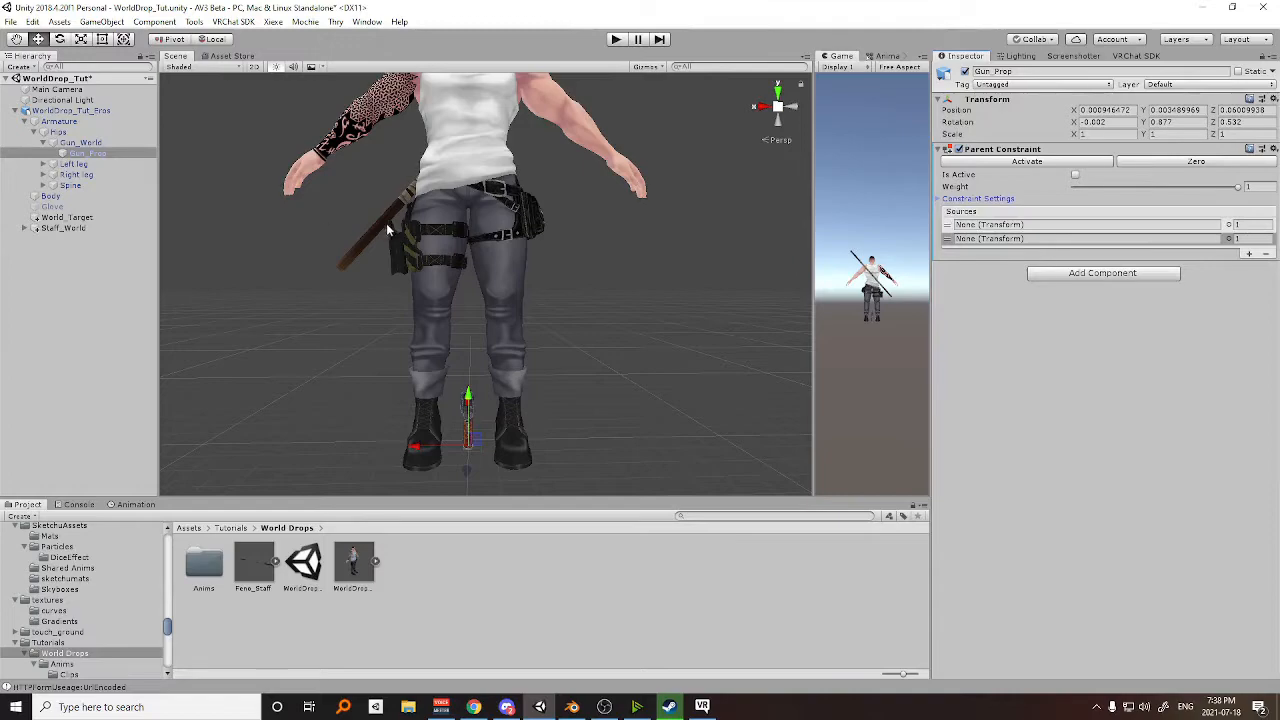
Create an empty object under the Right leg bone and name it Hip_Target.
scroll(385, 222, up, 3)
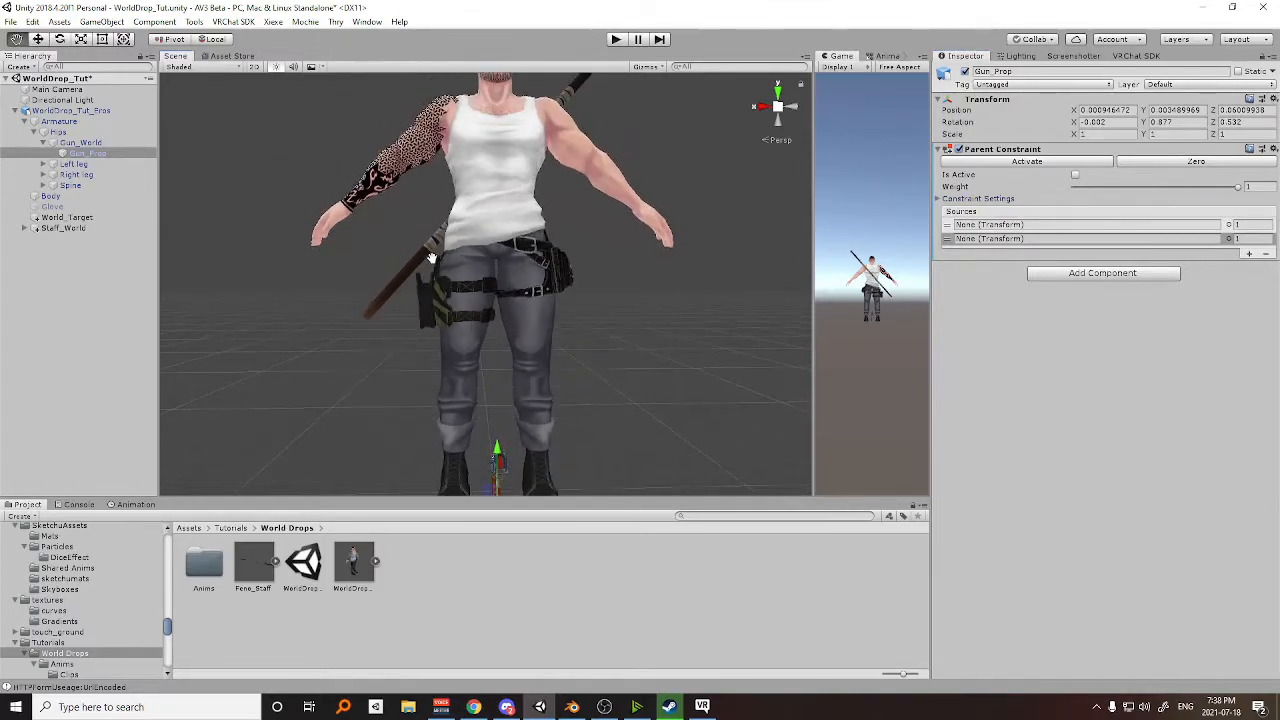
middle_drag(386, 243, 371, 257)
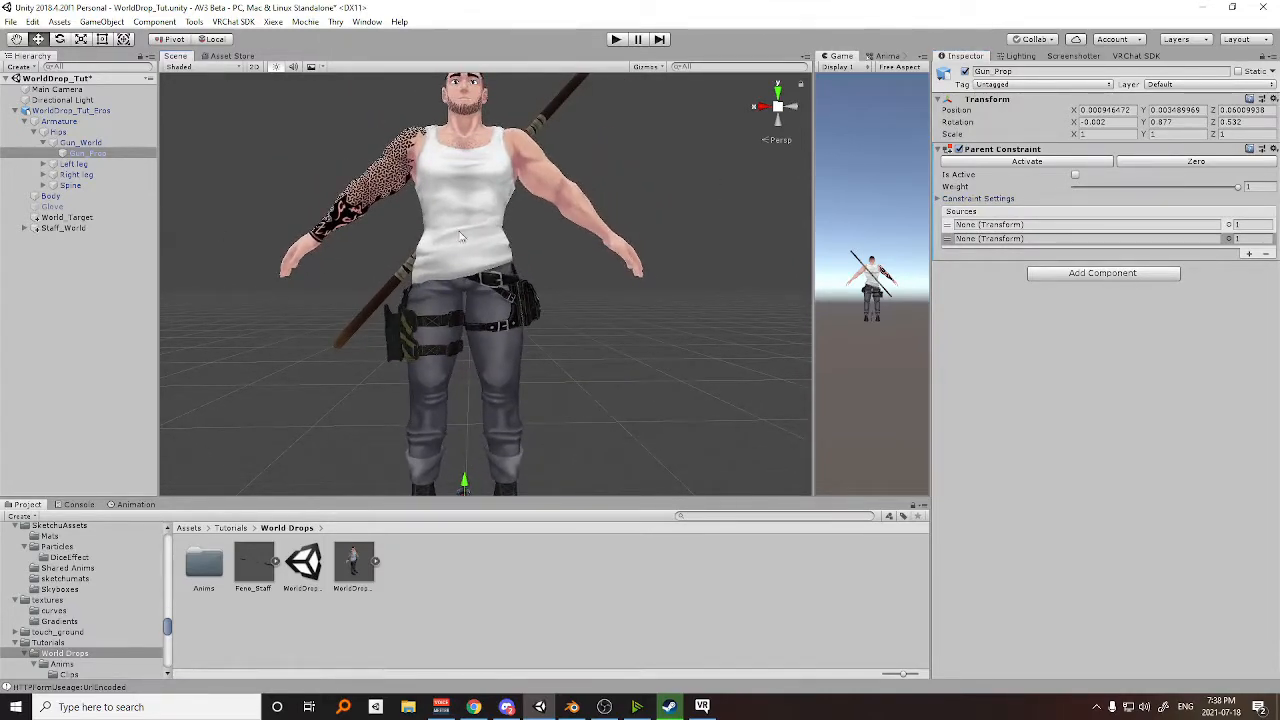
scroll(463, 233, up, 2)
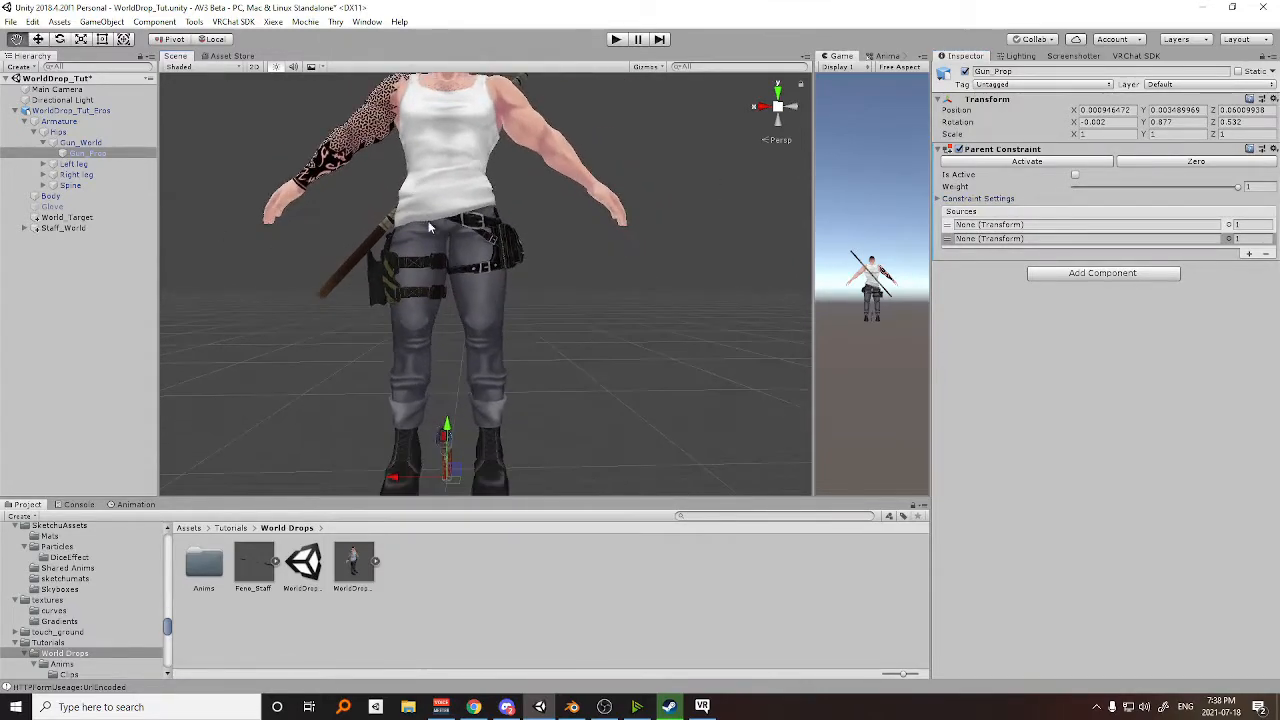
click(63, 164)
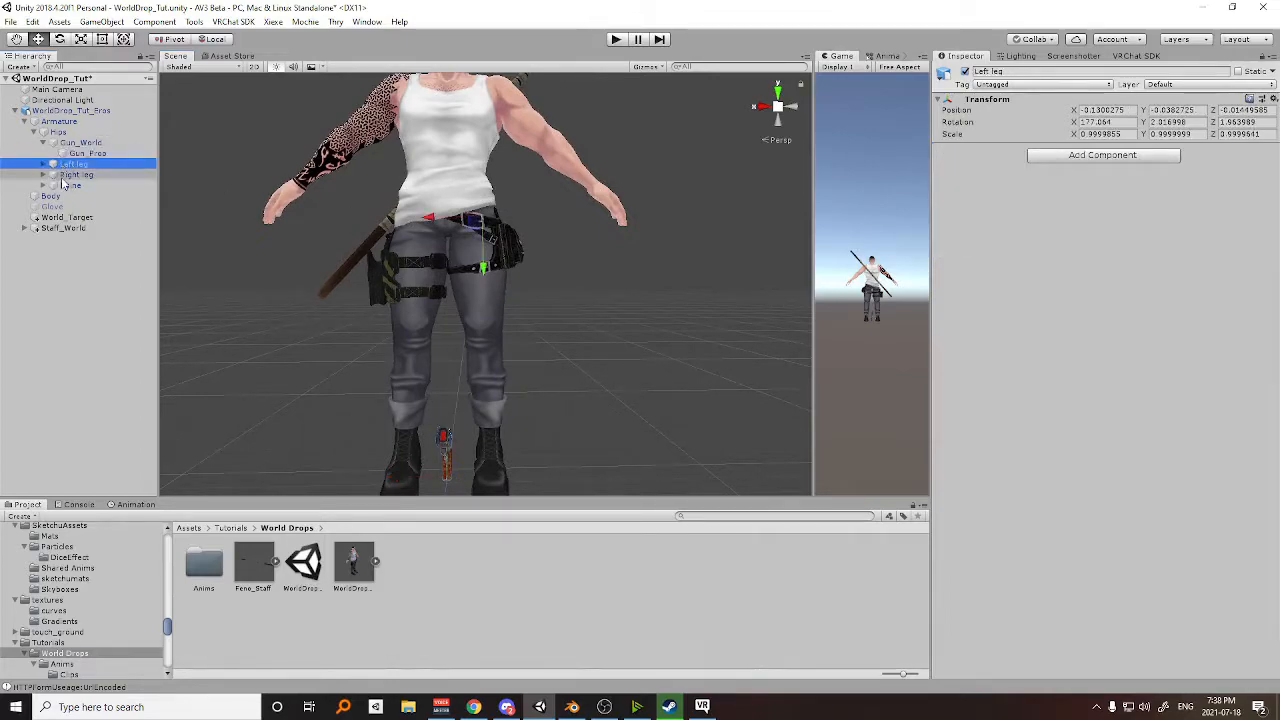
click(70, 175)
click(43, 176)
right_click(79, 175)
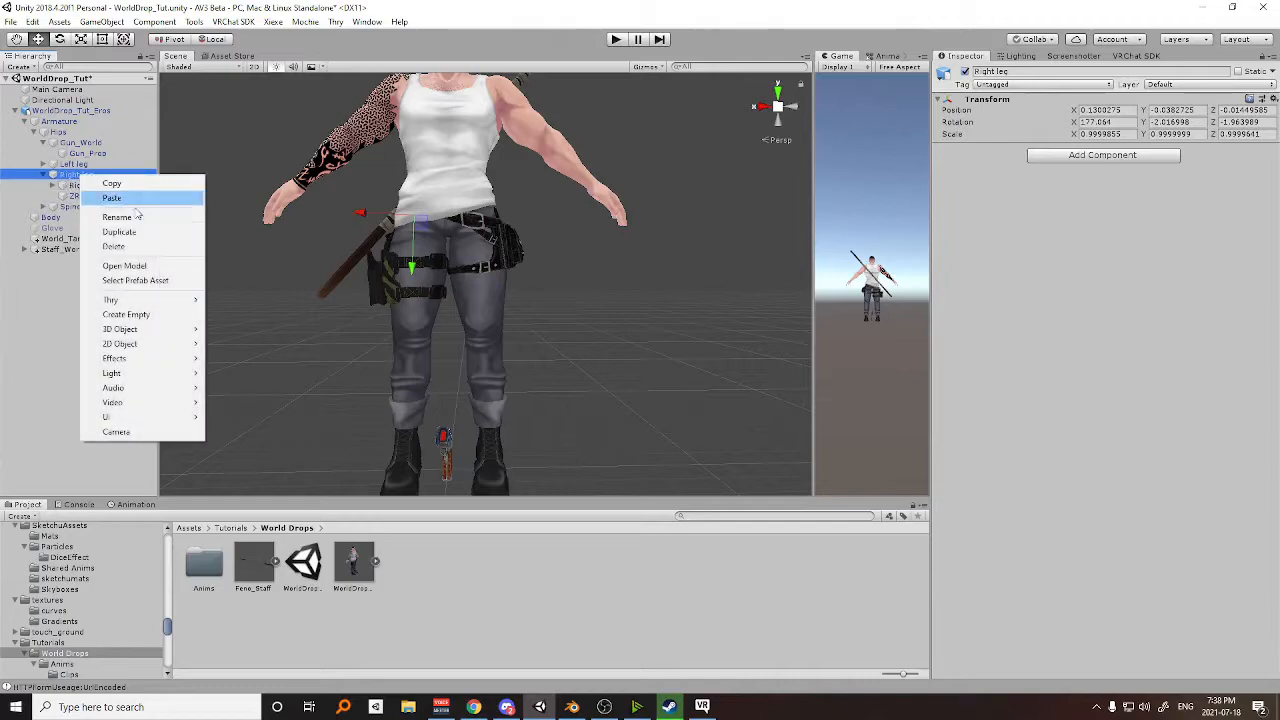
click(125, 314)
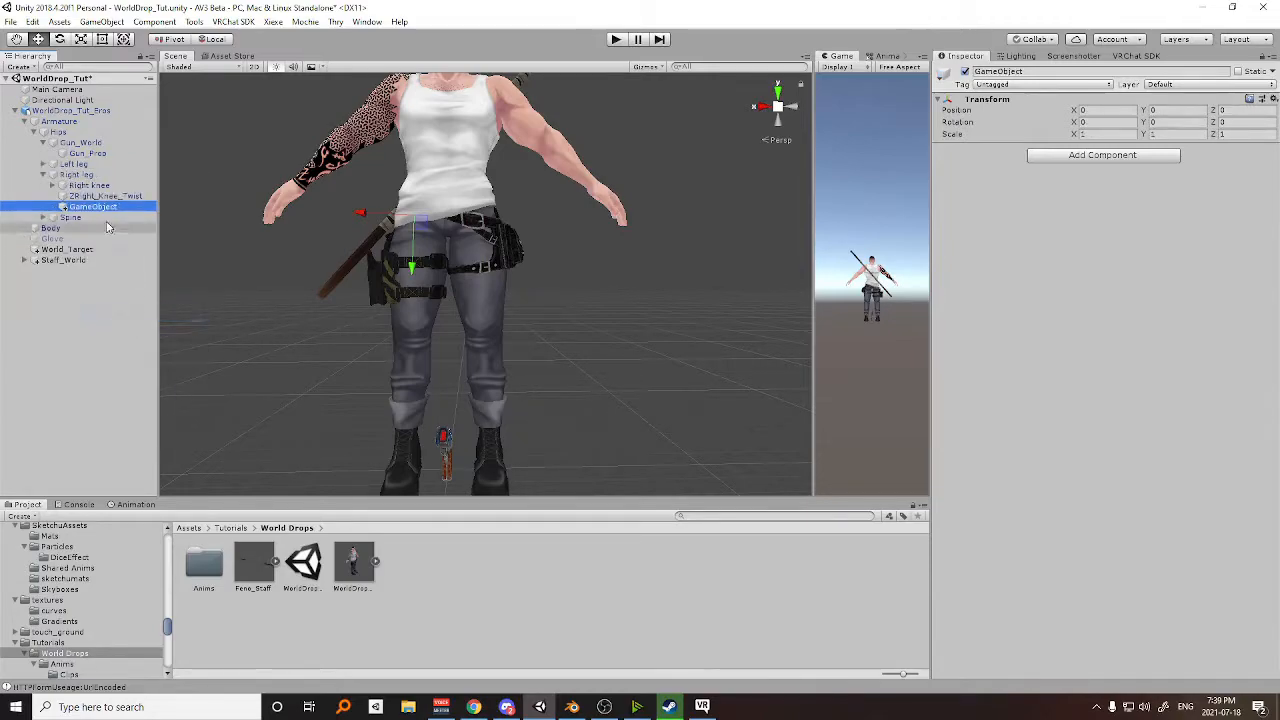
click(95, 207)
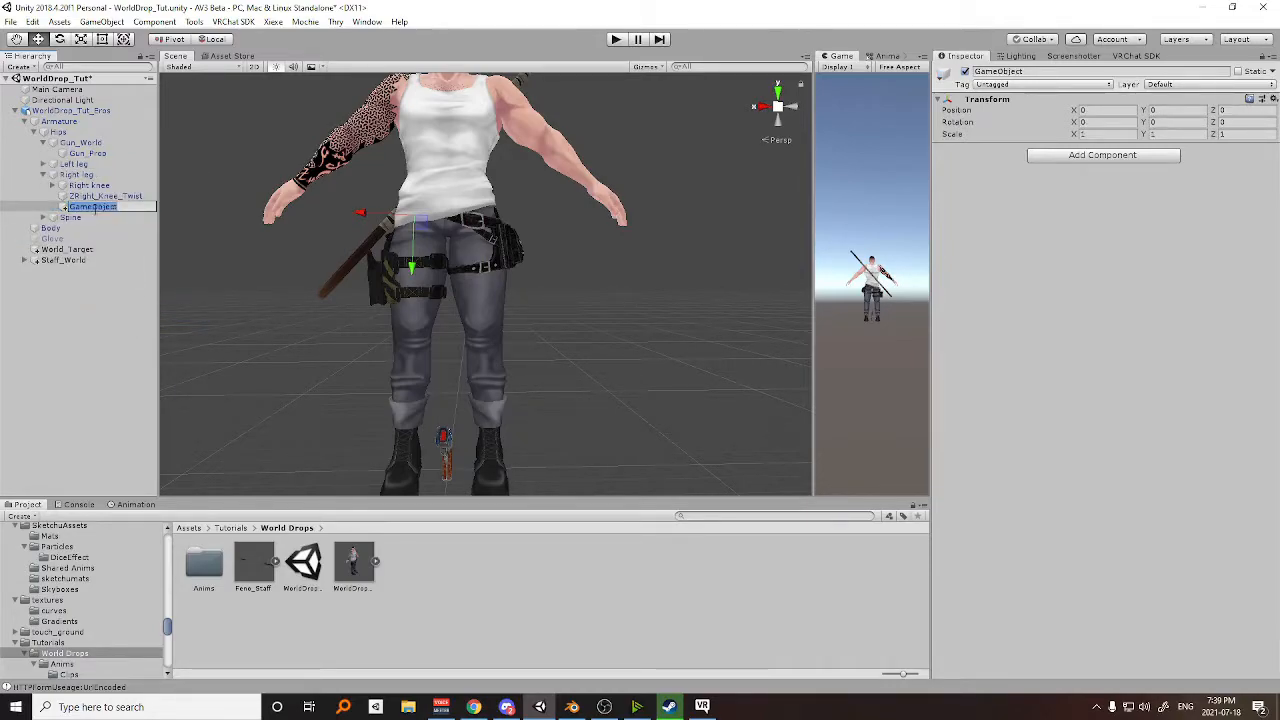
text(Hip_Target)
key(Return)
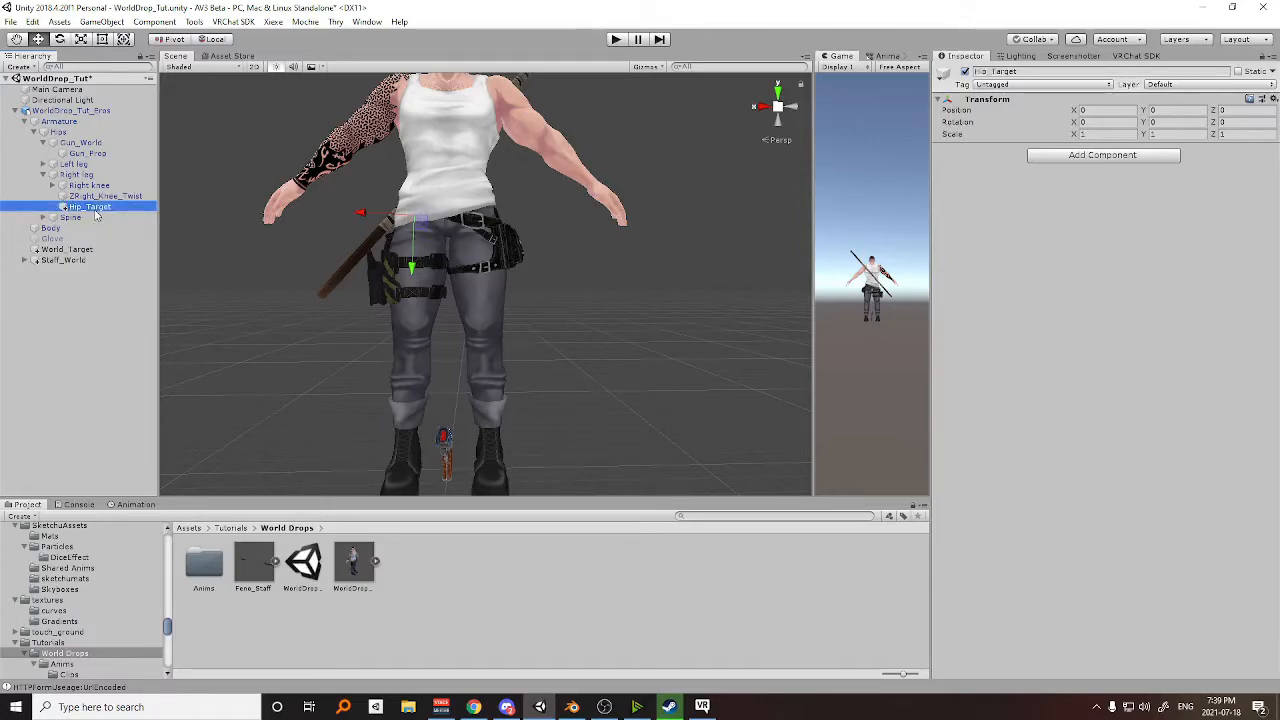
Assign Hip_Target as Gun_Prop's first Parent Constraint source, with the empty second source weighted 0, and activate the constraint.
click(88, 153)
drag(87, 208, 1030, 226)
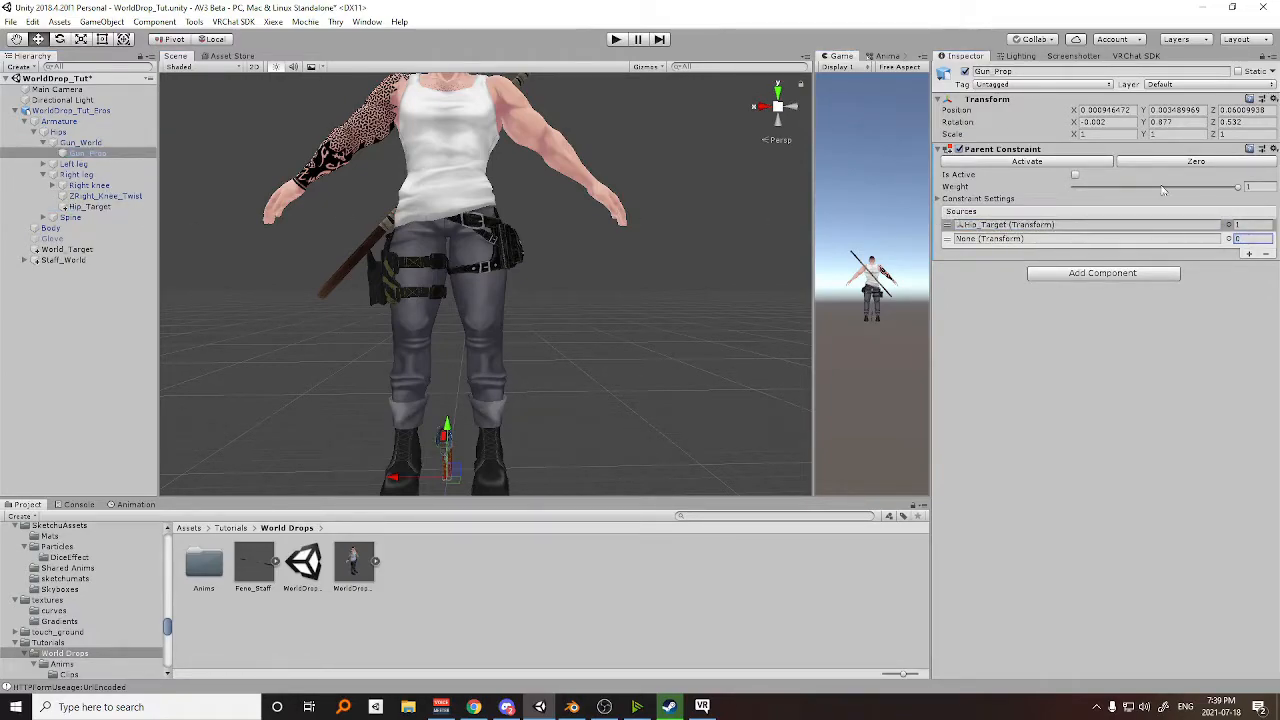
click(1076, 176)
middle_drag(478, 310, 572, 311)
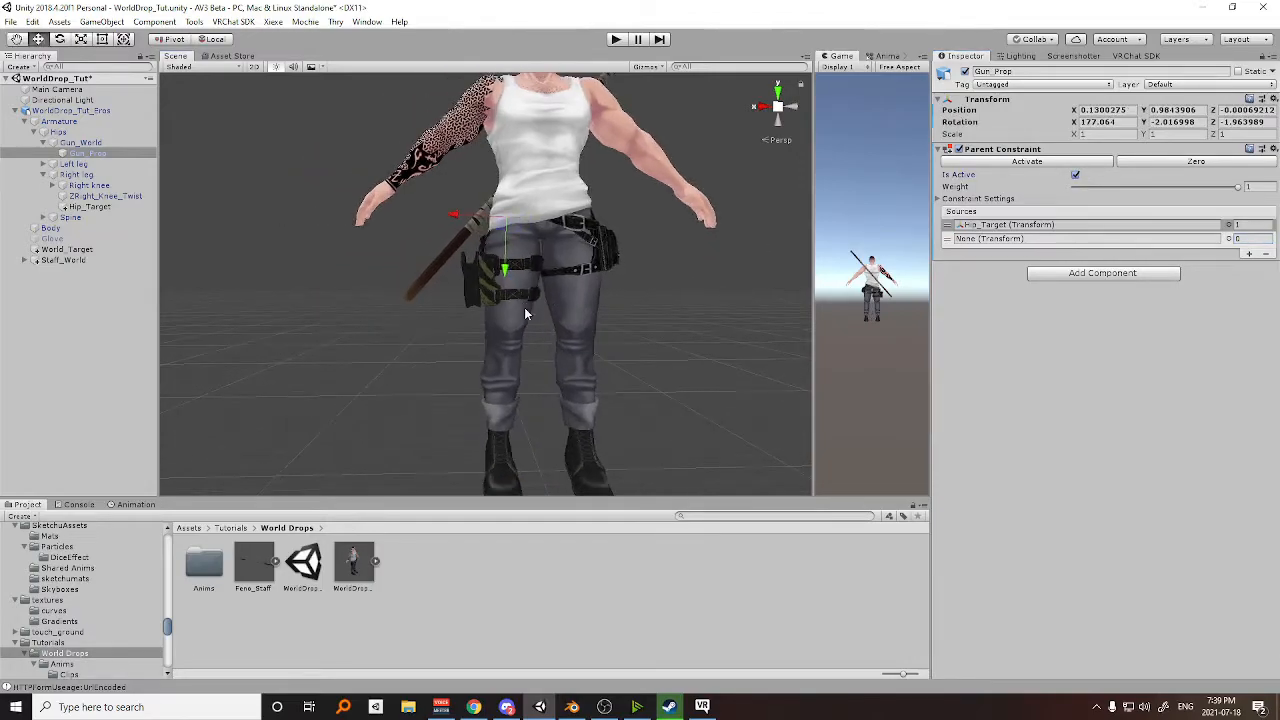
Move Hip_Target outward from the right leg to X 0.15, bringing the gun beside the thigh holster.
click(84, 217)
scroll(531, 265, up, 3)
middle_drag(531, 268, 531, 301)
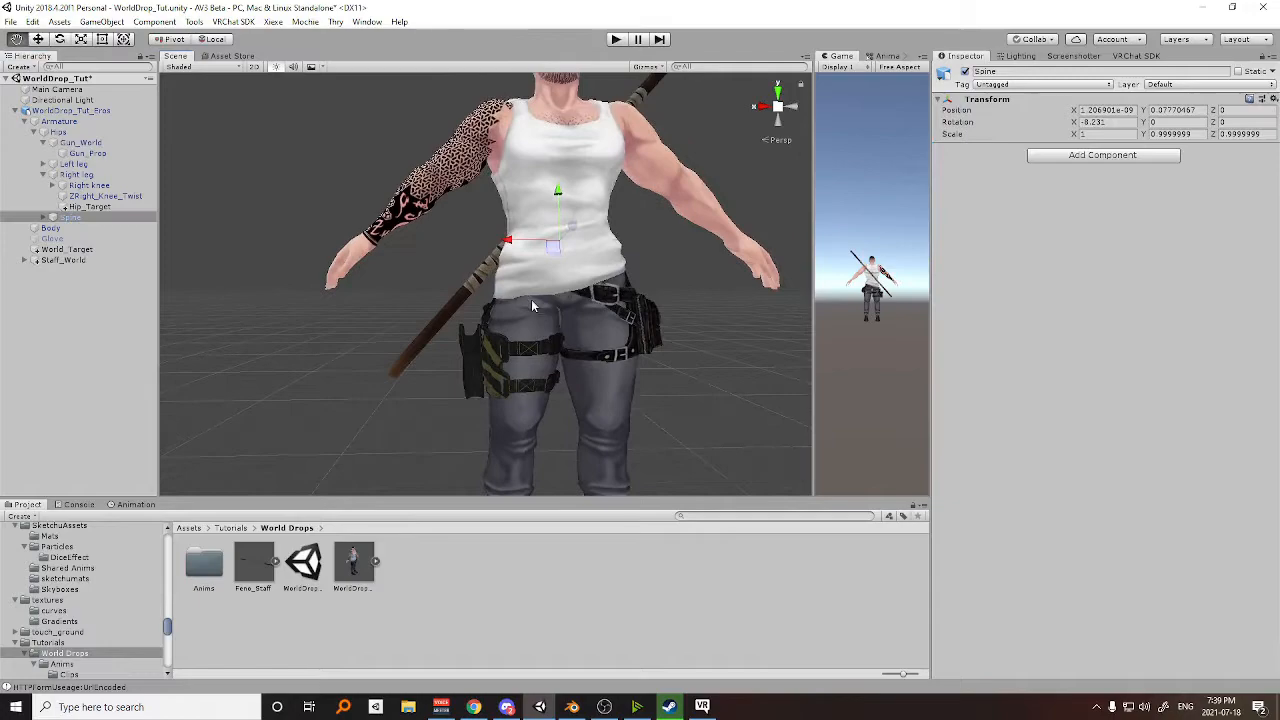
click(98, 207)
drag(468, 279, 645, 325)
scroll(645, 325, up, 3)
middle_drag(645, 325, 565, 331)
alt+drag(565, 331, 600, 329)
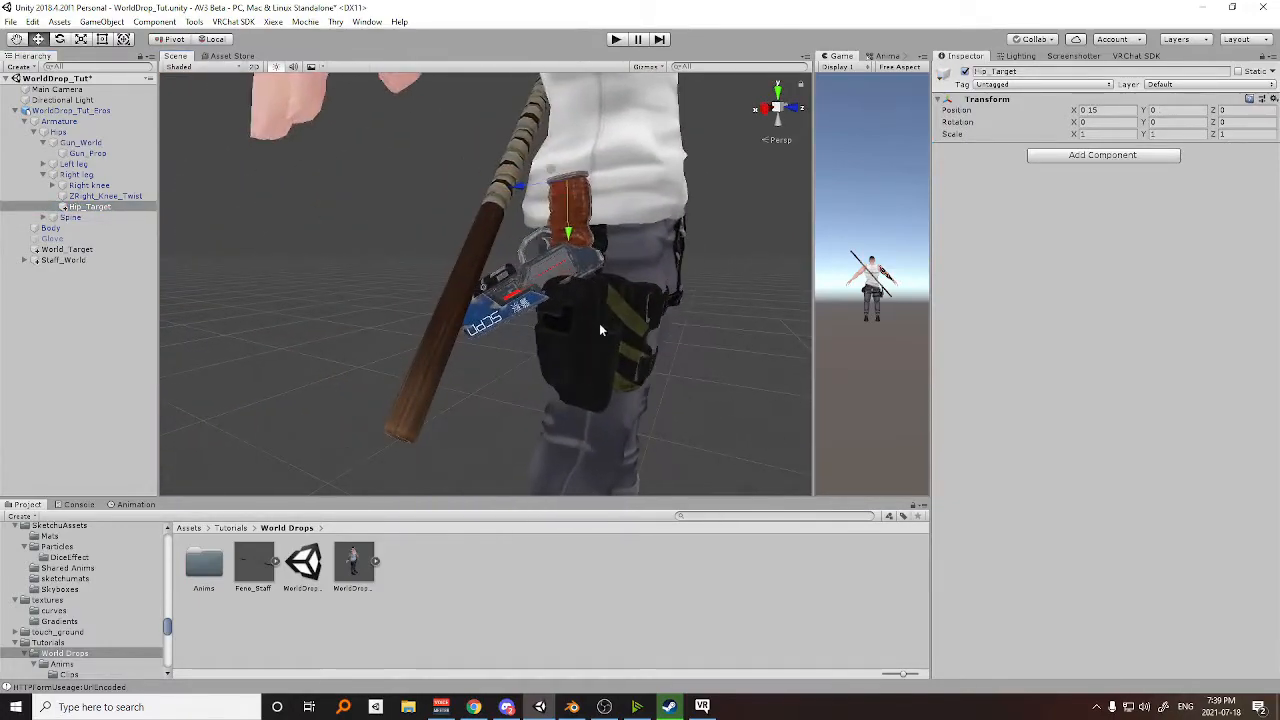
Rotate Hip_Target to about X -51, Y -18, Z 14 and shift it to align the gun above the holster.
key(e)
mouse_move(594, 228)
mouse_down()
mouse_move(600, 210)
mouse_move(553, 218)
mouse_move(574, 235)
mouse_up()
key(w)
alt+drag(654, 291, 496, 256)
key(e)
drag(346, 198, 346, 208)
right_drag(369, 233, 466, 259)
Move Hip_Target to about X 0.141, Y 0.080, Z 0.064 so the gun sits inside the thigh holster.
key(w)
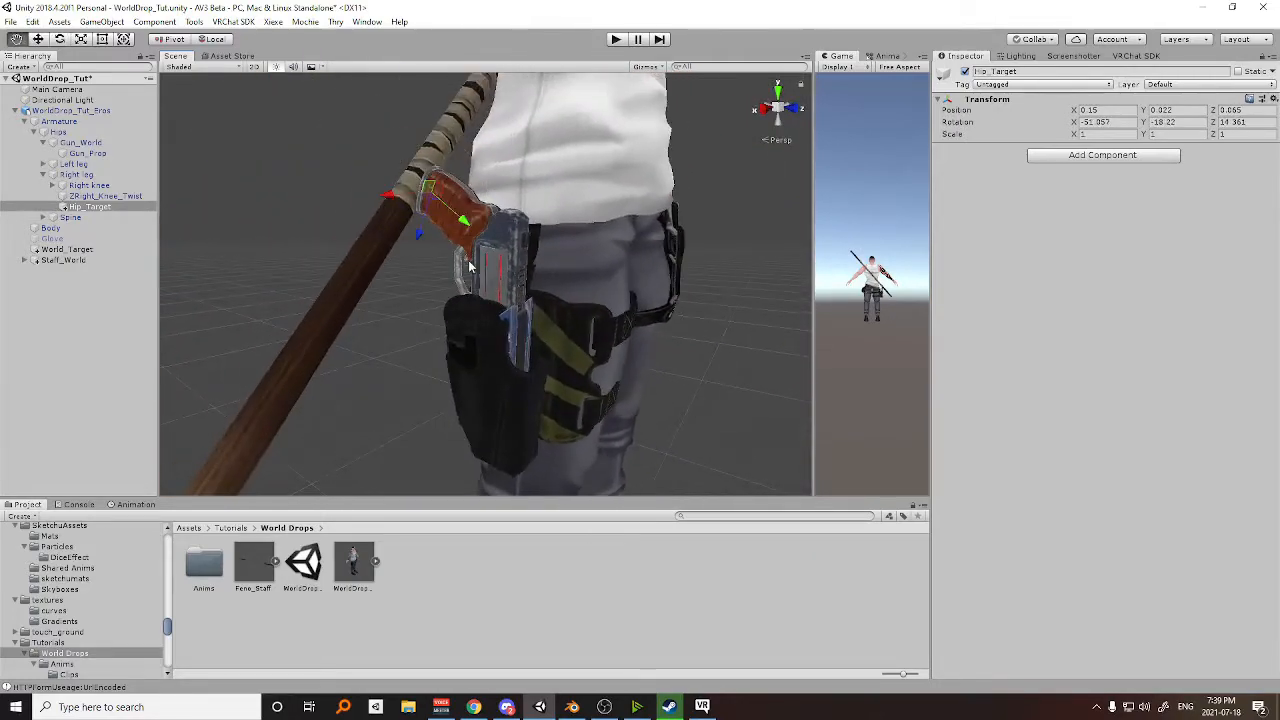
drag(426, 232, 467, 269)
scroll(474, 269, down, 5)
middle_drag(474, 269, 543, 271)
scroll(577, 271, down, 4)
alt+drag(577, 271, 455, 273)
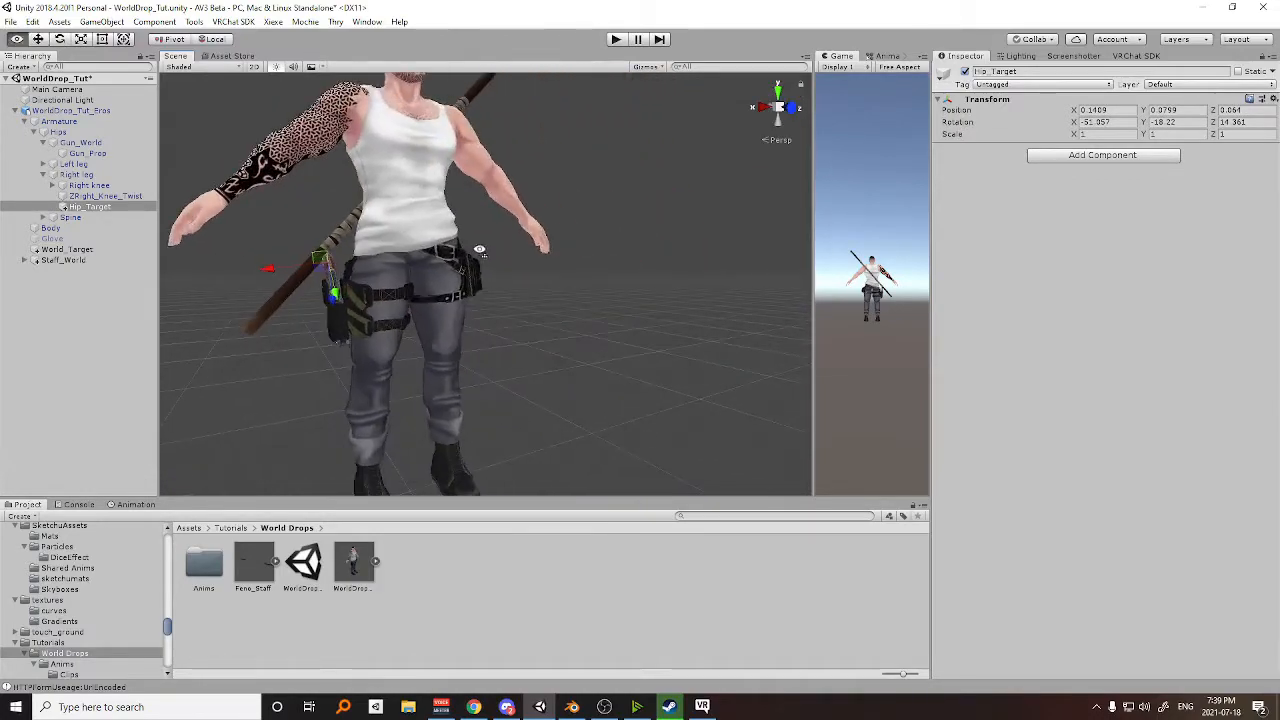
middle_drag(455, 273, 617, 275)
Create an empty object under the Left wrist bone and name it Gun_Hand_Target.
click(43, 218)
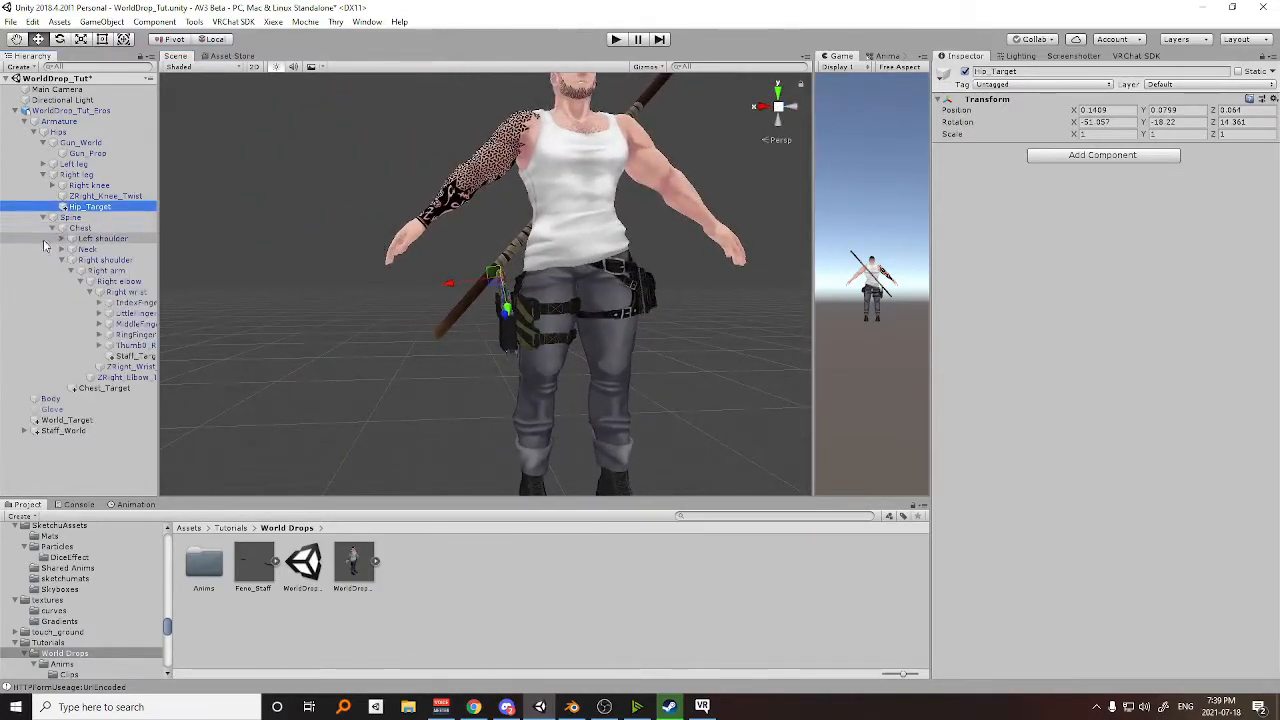
click(61, 260)
click(62, 238)
click(83, 260)
click(91, 270)
right_click(133, 275)
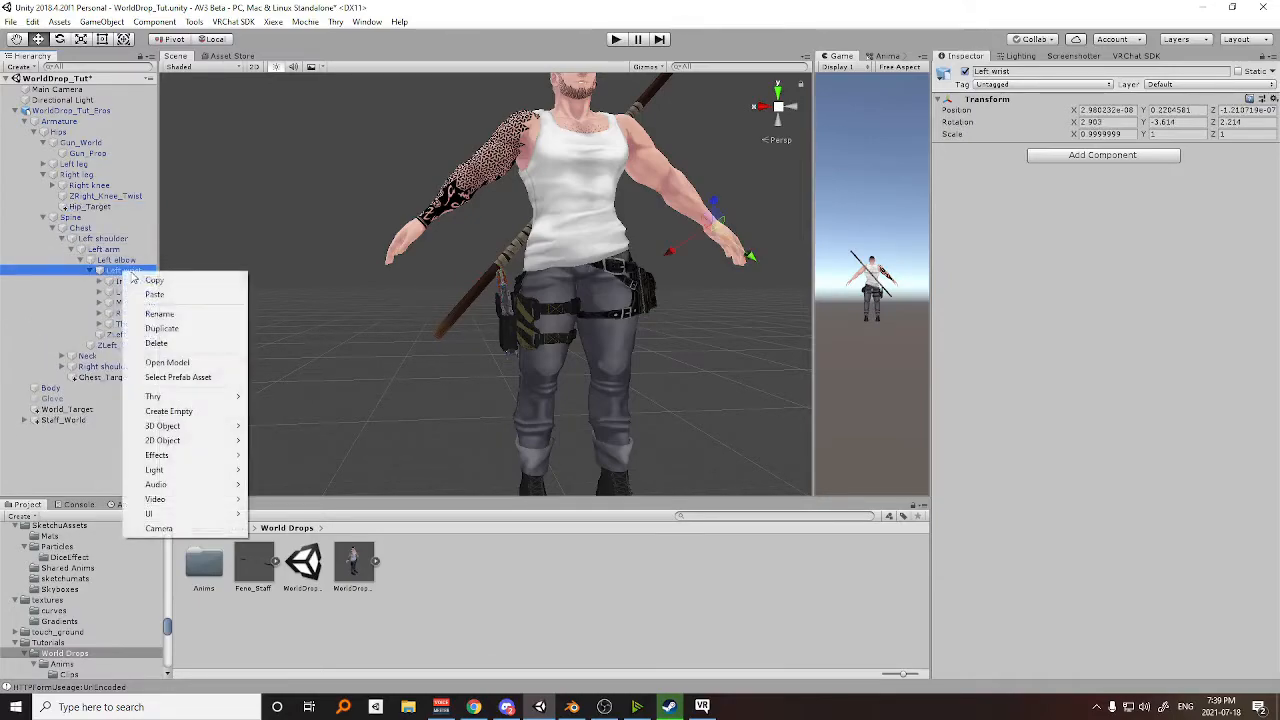
click(168, 411)
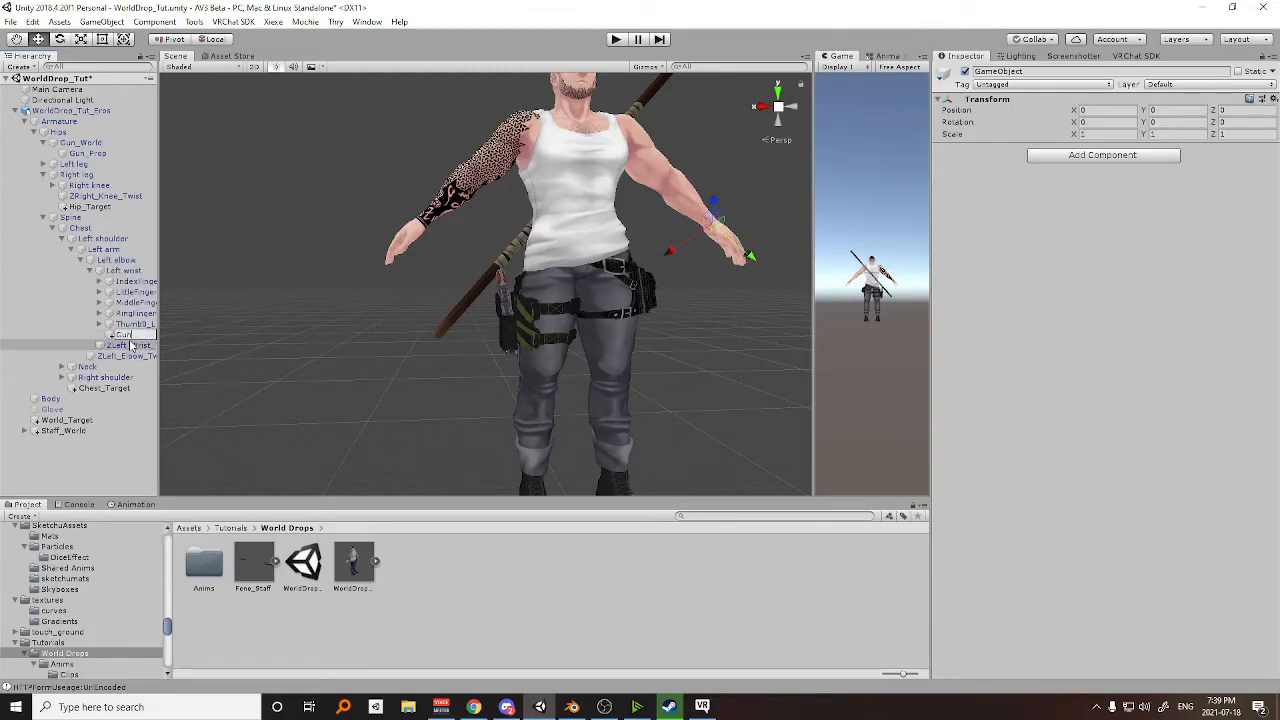
text(and_Target)
key(Return)
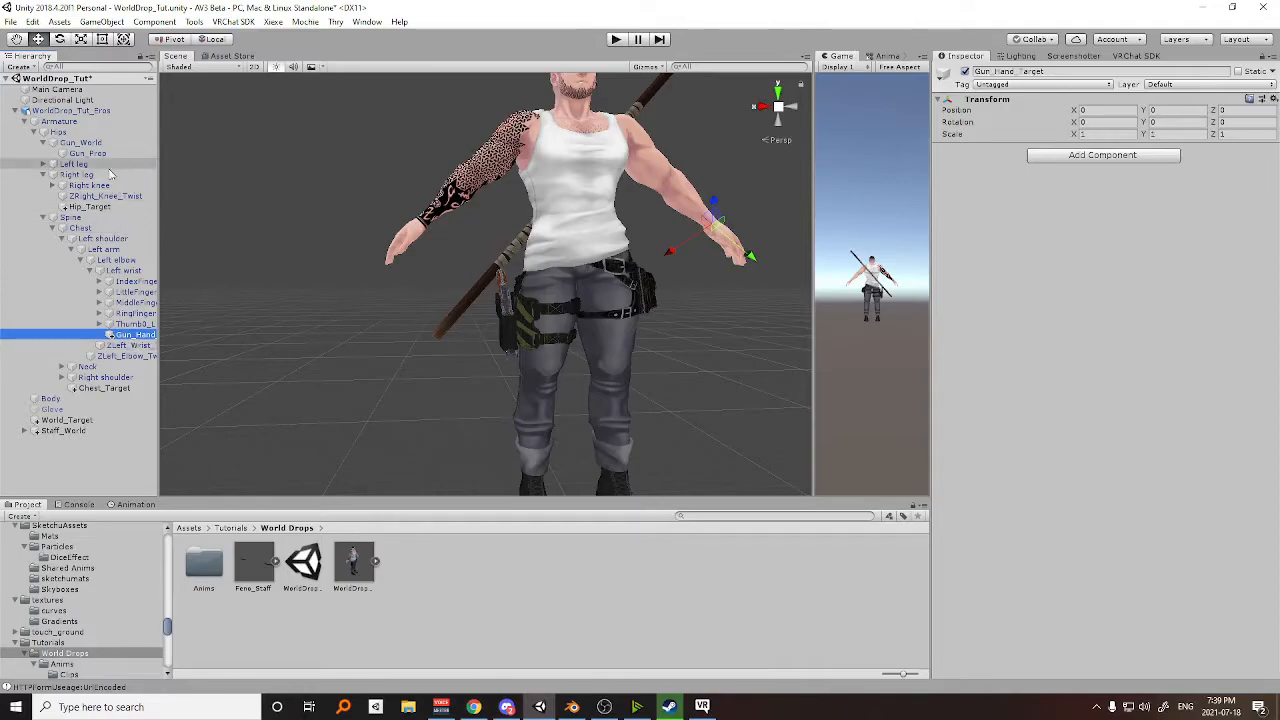
Assign Gun_Hand_Target as Gun_Prop's second Parent Constraint source, weighting Hip_Target 0 and Gun_Hand_Target 1.
click(87, 153)
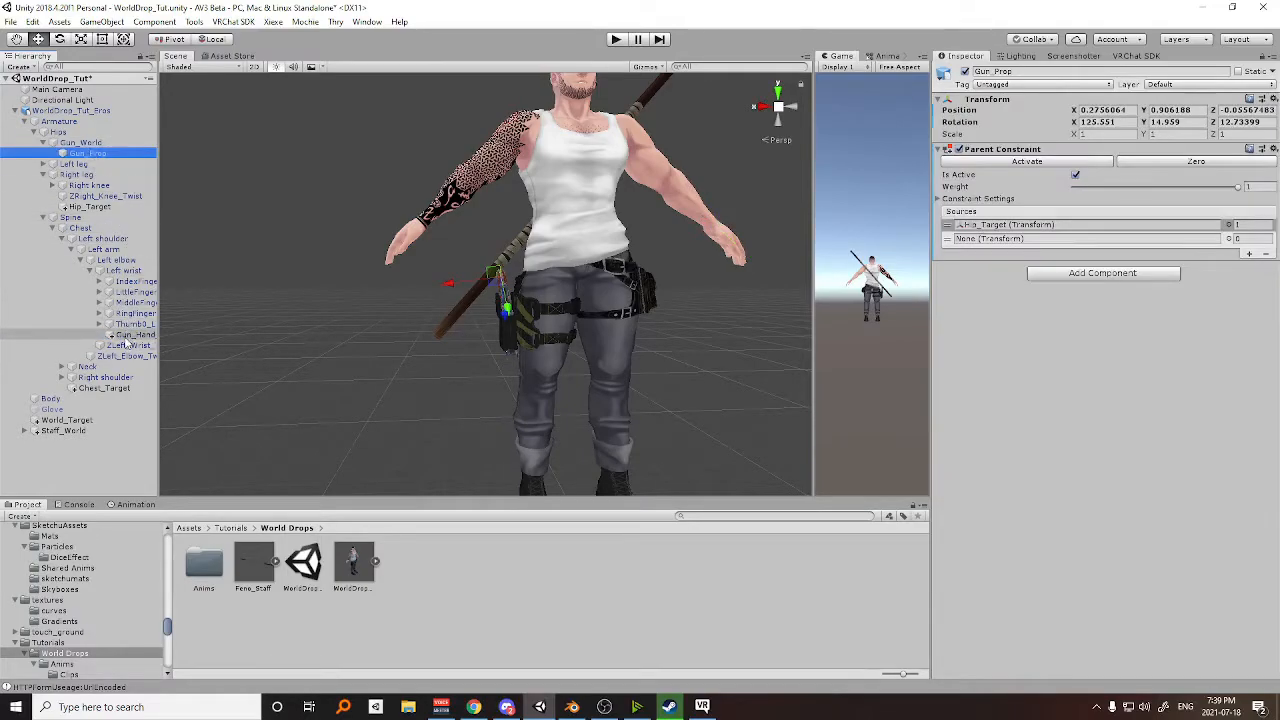
drag(565, 271, 1081, 240)
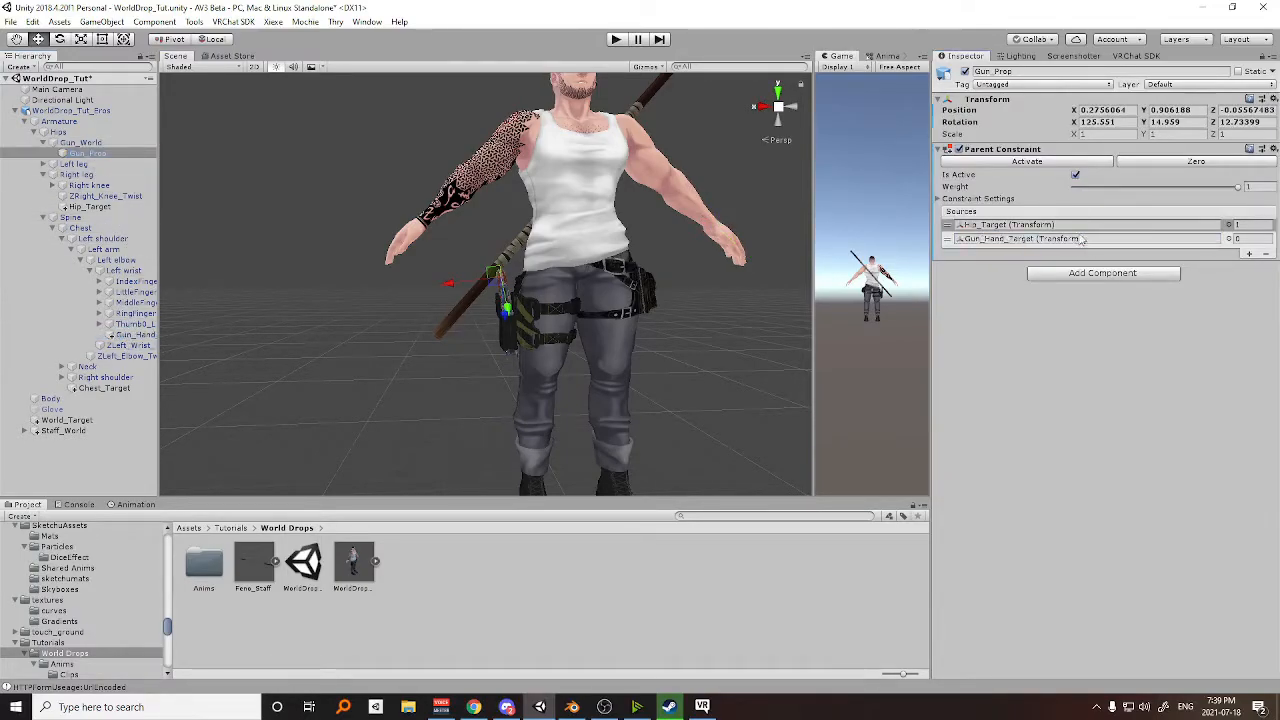
scroll(716, 268, down, 3)
middle_drag(716, 268, 547, 308)
click(1263, 222)
text(0)
click(1257, 239)
text(1)
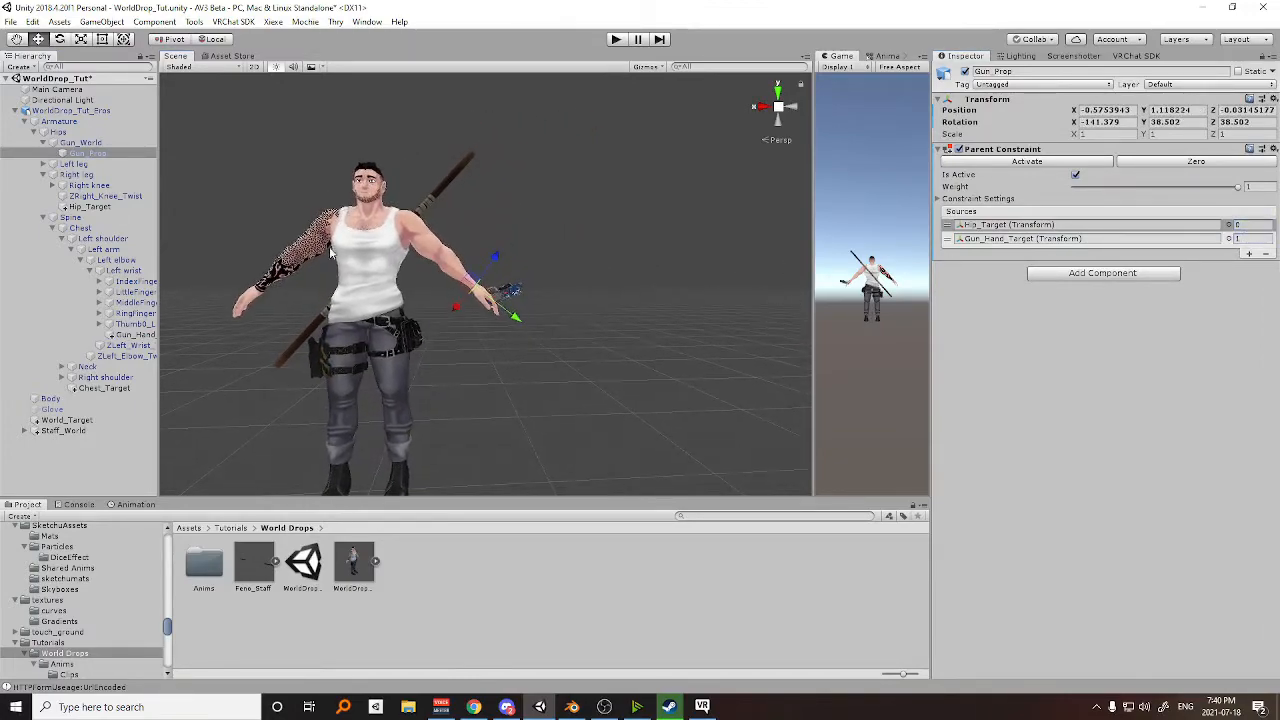
Rotate Gun_Hand_Target to about X -61, Y 97, Z -24 to align the gun with the left hand.
click(134, 335)
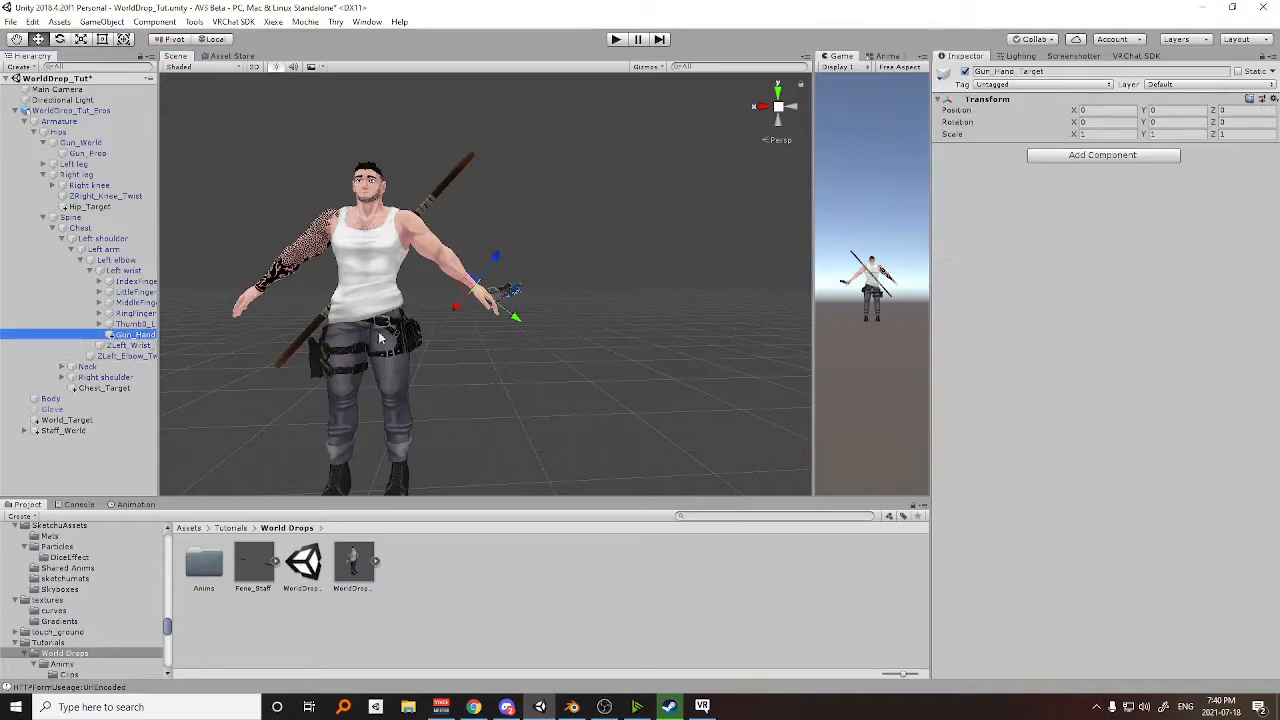
scroll(590, 335, up, 3)
middle_drag(591, 337, 402, 352)
key(e)
drag(348, 320, 374, 292)
drag(280, 294, 355, 208)
middle_drag(396, 283, 544, 299)
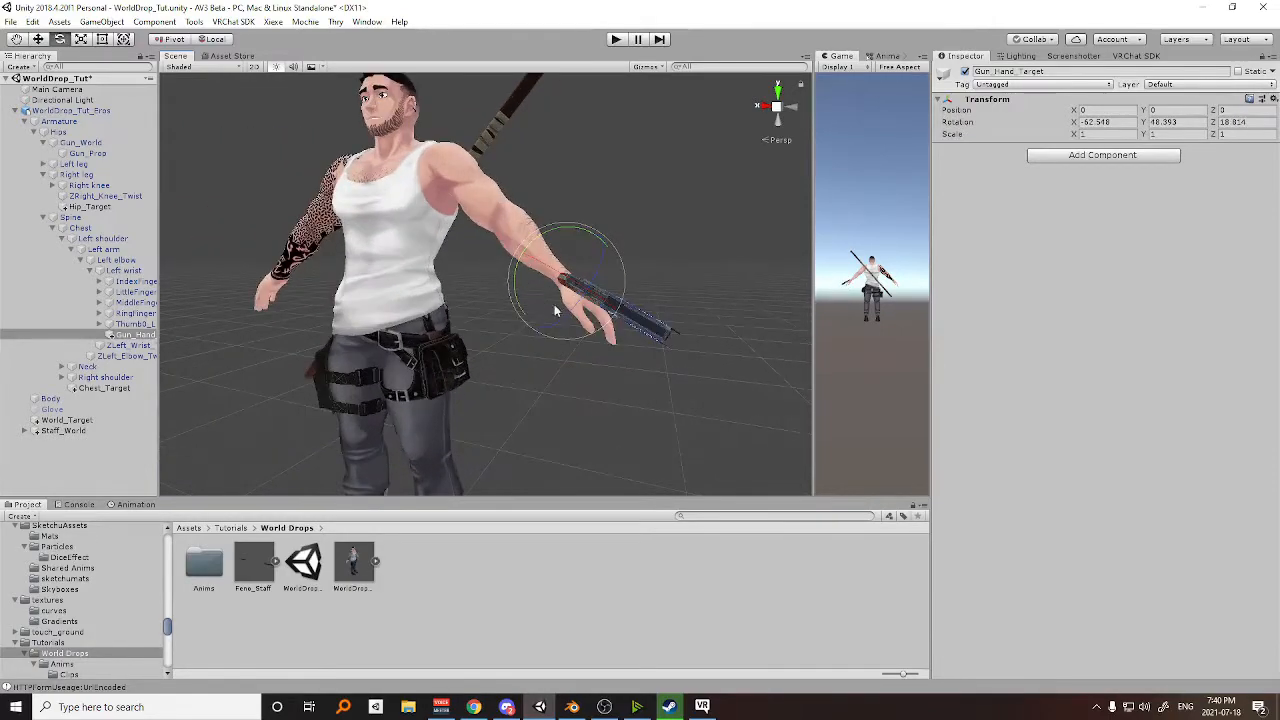
drag(532, 316, 495, 285)
Move Gun_Hand_Target to about X 0.046, Y 0.076, Z -0.018 so the gun sits in the left hand's grip.
key(w)
drag(590, 321, 531, 336)
middle_drag(533, 336, 613, 334)
mouse_move(613, 334)
alt+mouse_down()
mouse_move(534, 337)
mouse_move(623, 326)
alt+mouse_up()
scroll(467, 305, down, 2)
alt+drag(467, 305, 575, 306)
middle_drag(575, 306, 631, 298)
Set Gun_Prop's Parent Constraint weights to 1 for Hip_Target and 0 for Gun_Hand_Target.
click(87, 153)
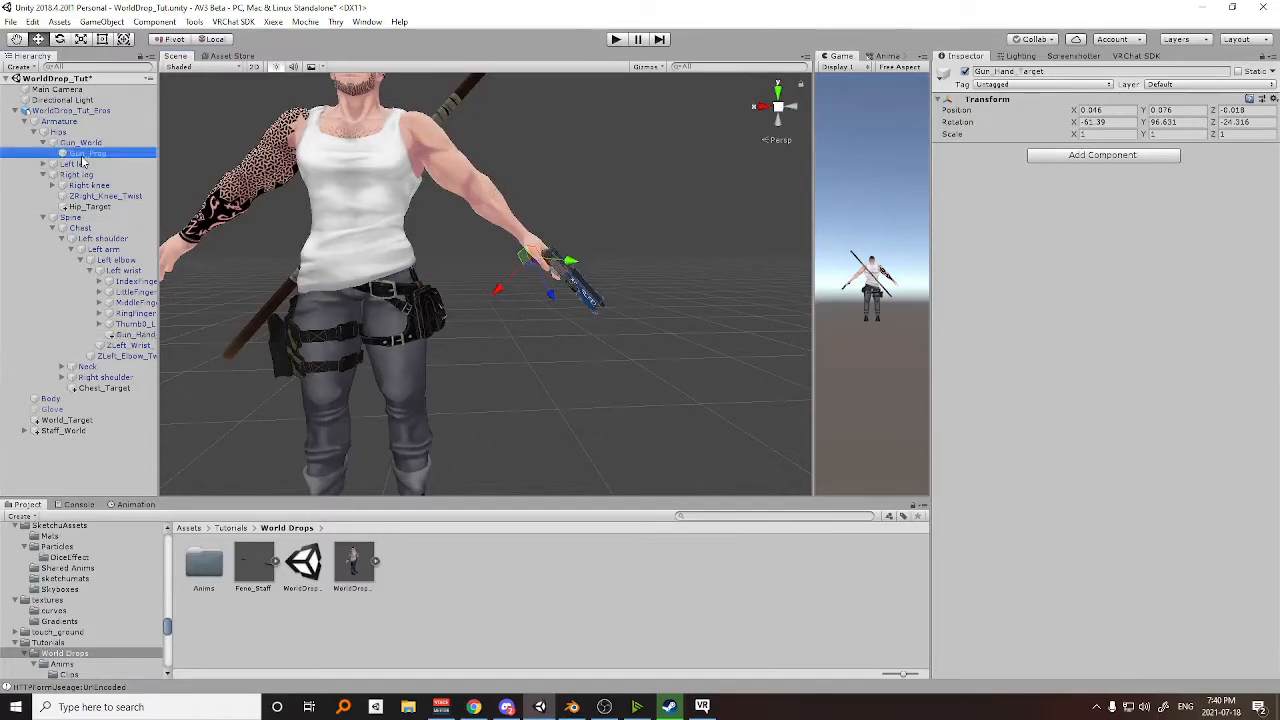
click(1240, 225)
text(1)
click(1240, 239)
text(0)
scroll(548, 303, down, 2)
middle_drag(500, 303, 547, 303)
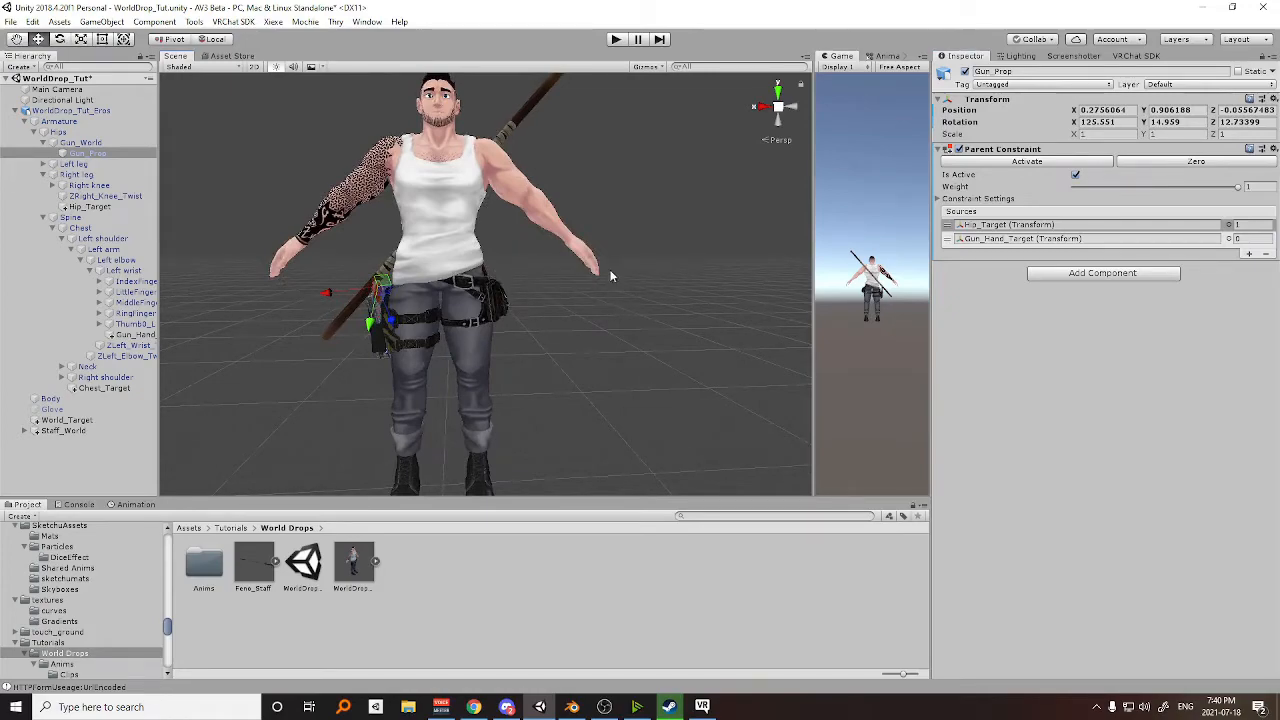
right_drag(610, 270, 583, 277)
middle_drag(609, 292, 570, 270)
right_drag(569, 269, 623, 298)
middle_drag(623, 298, 618, 291)
scroll(617, 290, up, 2)
right_drag(617, 290, 576, 277)
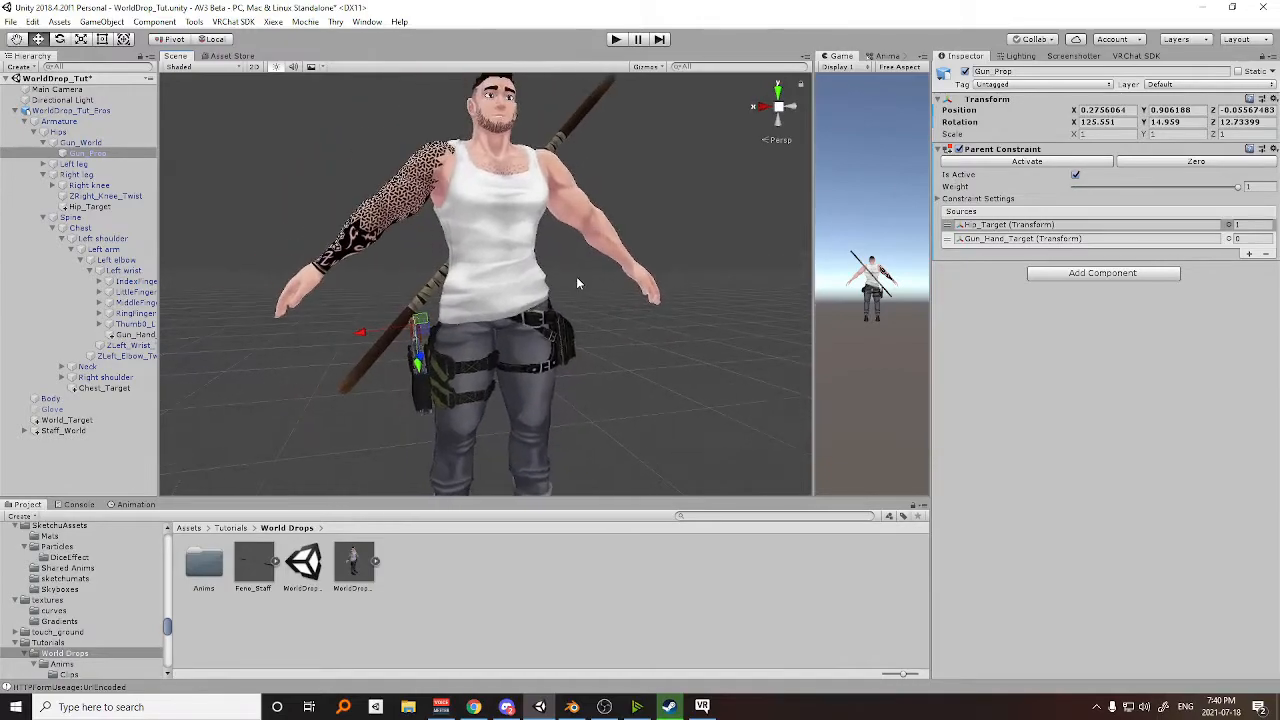
right_drag(586, 322, 590, 345)
Create an animation clip named Gun_Hip in the World Drops project's Anims folder.
double_click(204, 562)
scroll(480, 300, down, 3)
scroll(554, 308, up, 3)
right_drag(566, 302, 550, 318)
scroll(566, 311, down, 3)
scroll(552, 330, up, 3)
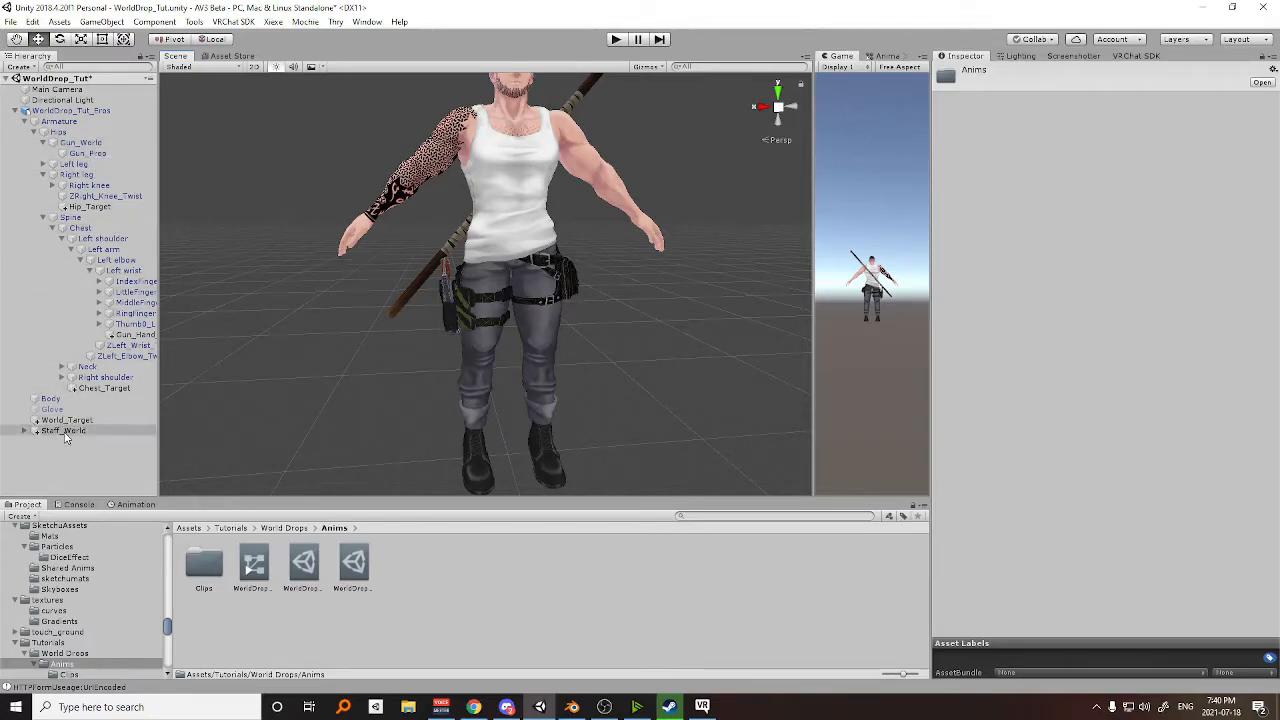
right_click(464, 578)
mouse_move(547, 250)
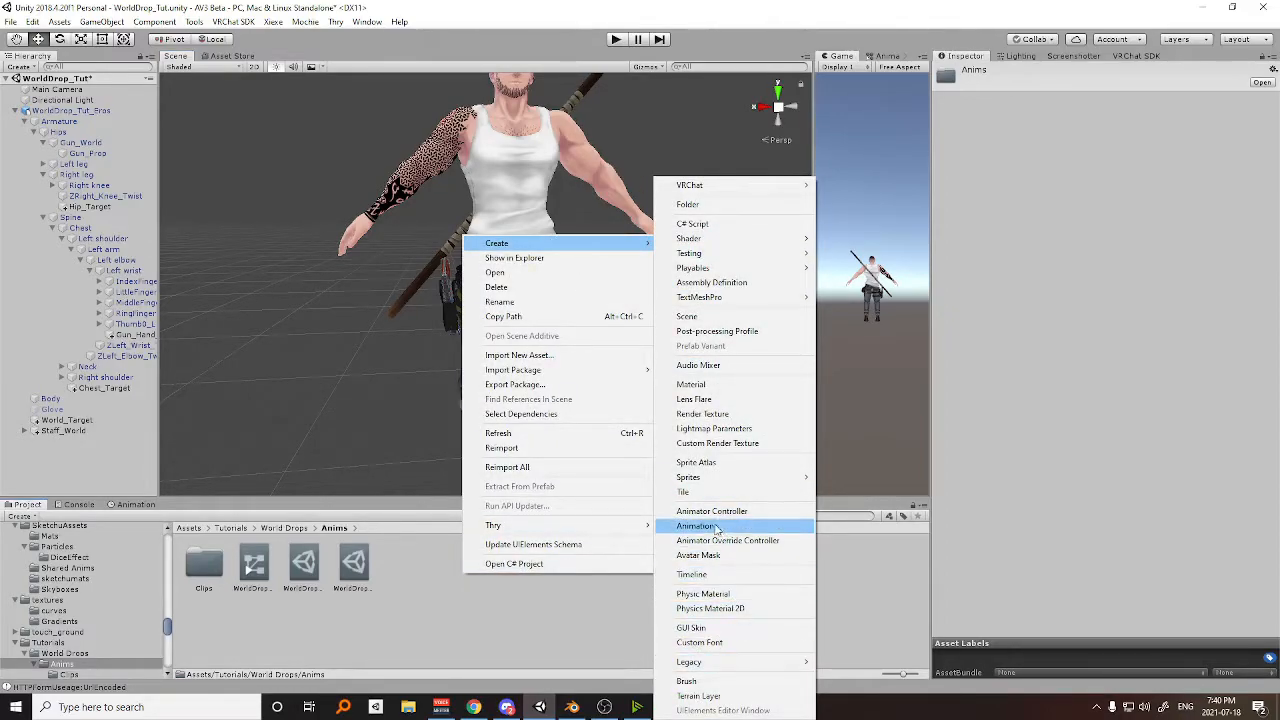
click(716, 527)
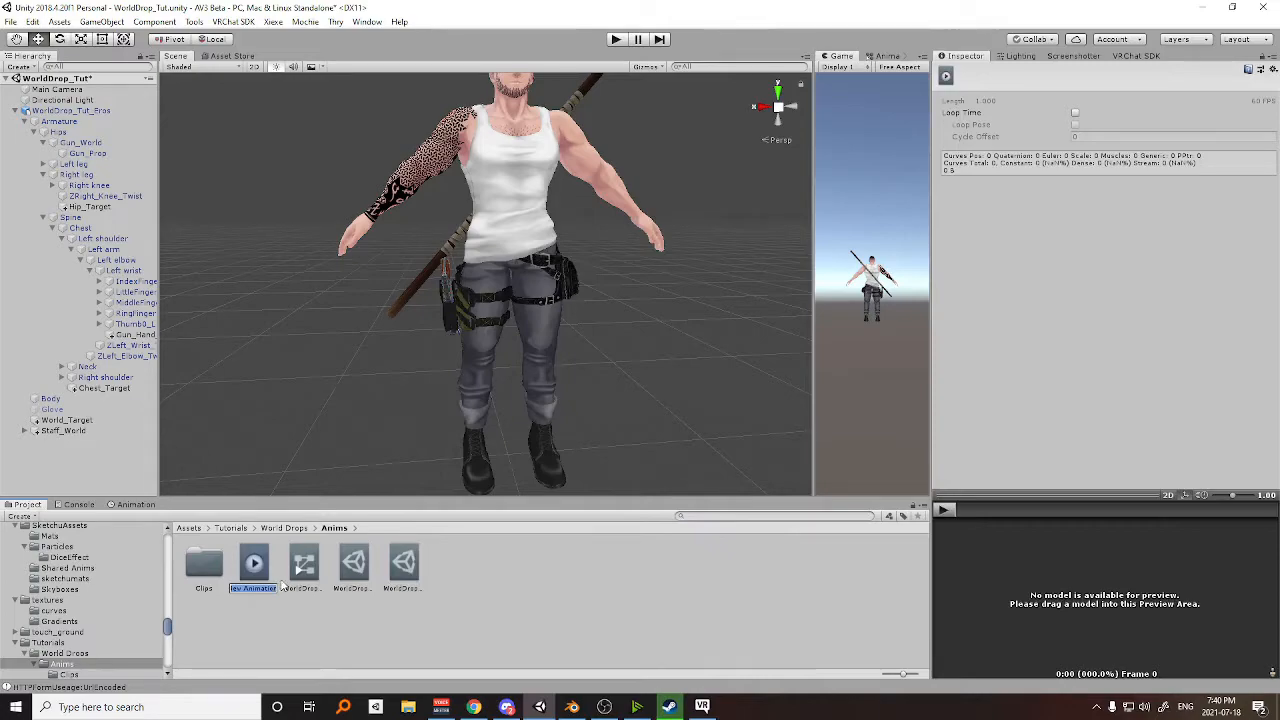
text(Gun_Hip)
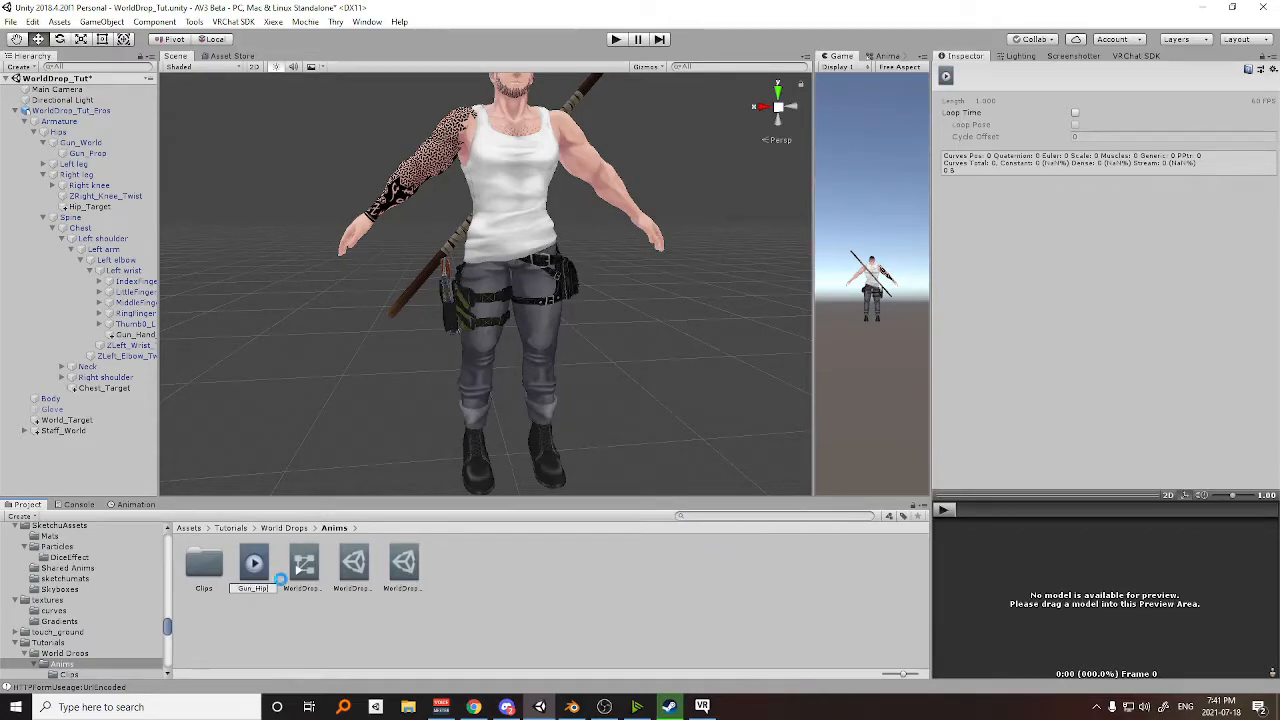
key(Return)
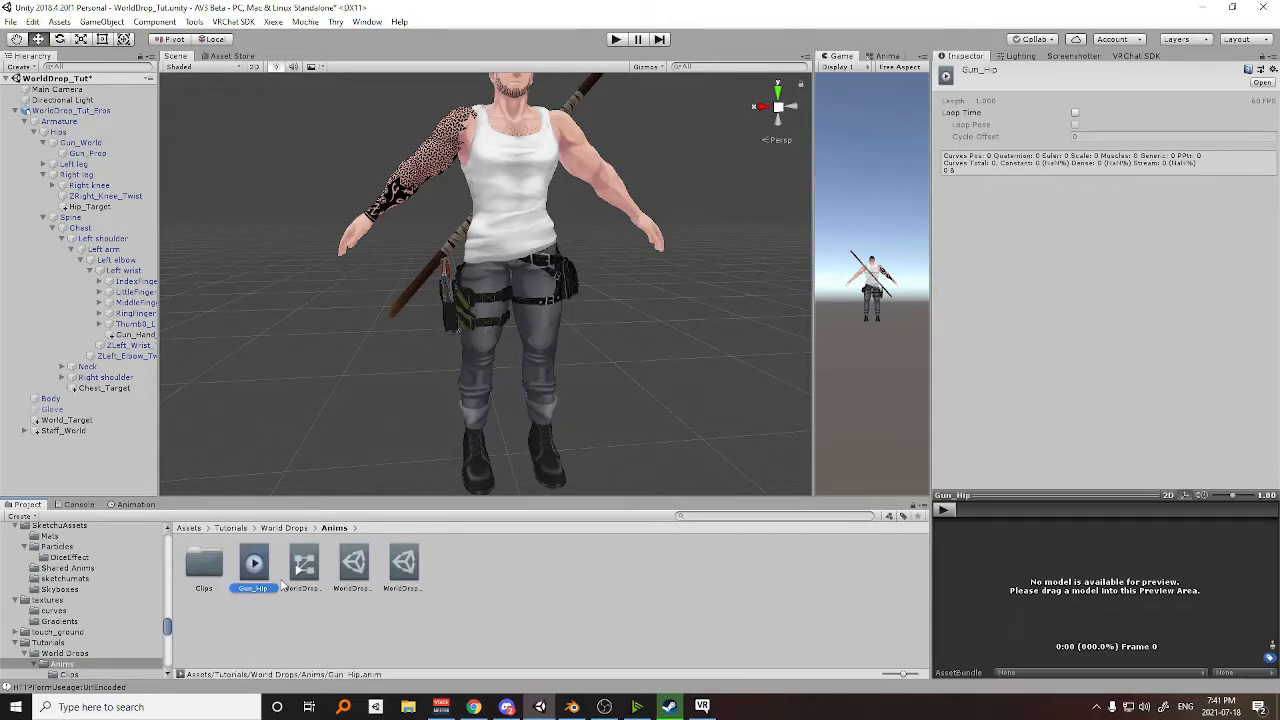
Duplicate the Gun_Hip clip and name the copy Gun_Hand.
key(ctrl+d)
click(319, 590)
text(Gun_Hand)
key(Return)
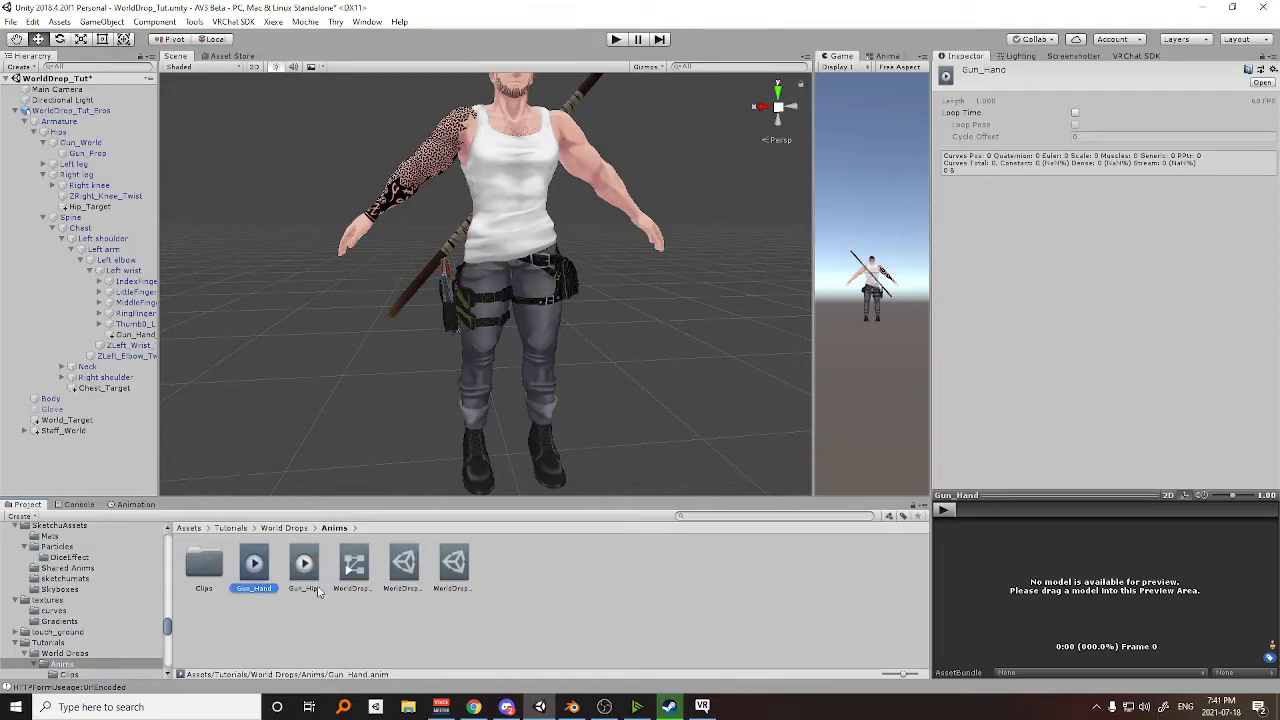
Duplicate the Gun_Hand clip and name the copy Gun_Drop.
key(ctrl+d)
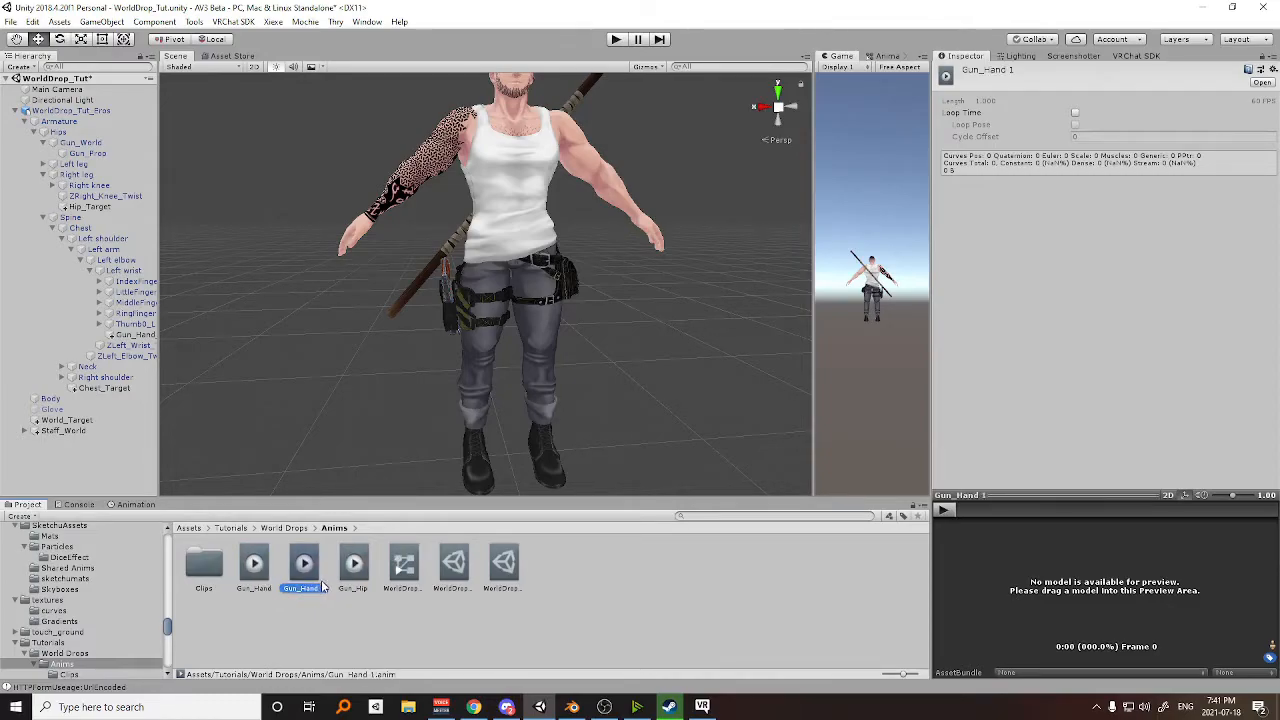
click(311, 588)
text(Gun_Drop)
key(Return)
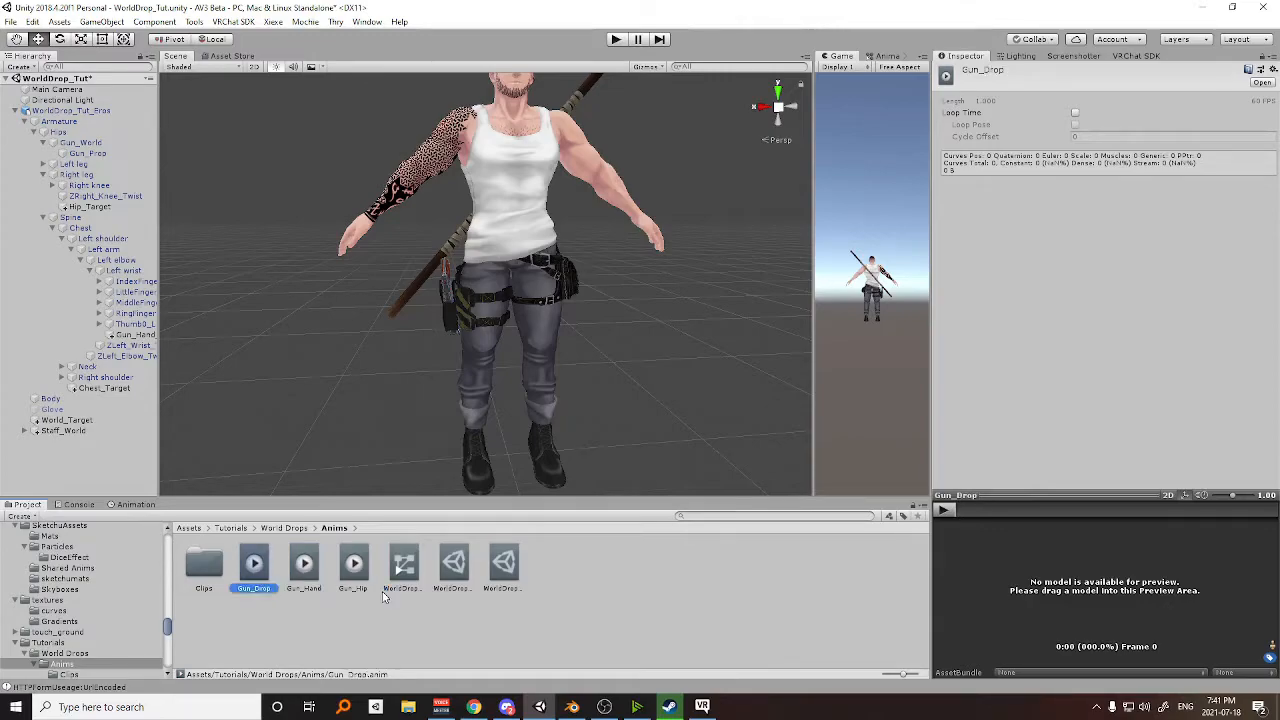
Duplicate the Gun_Drop clip and name the copy Gun_hold.
key(ctrl+d)
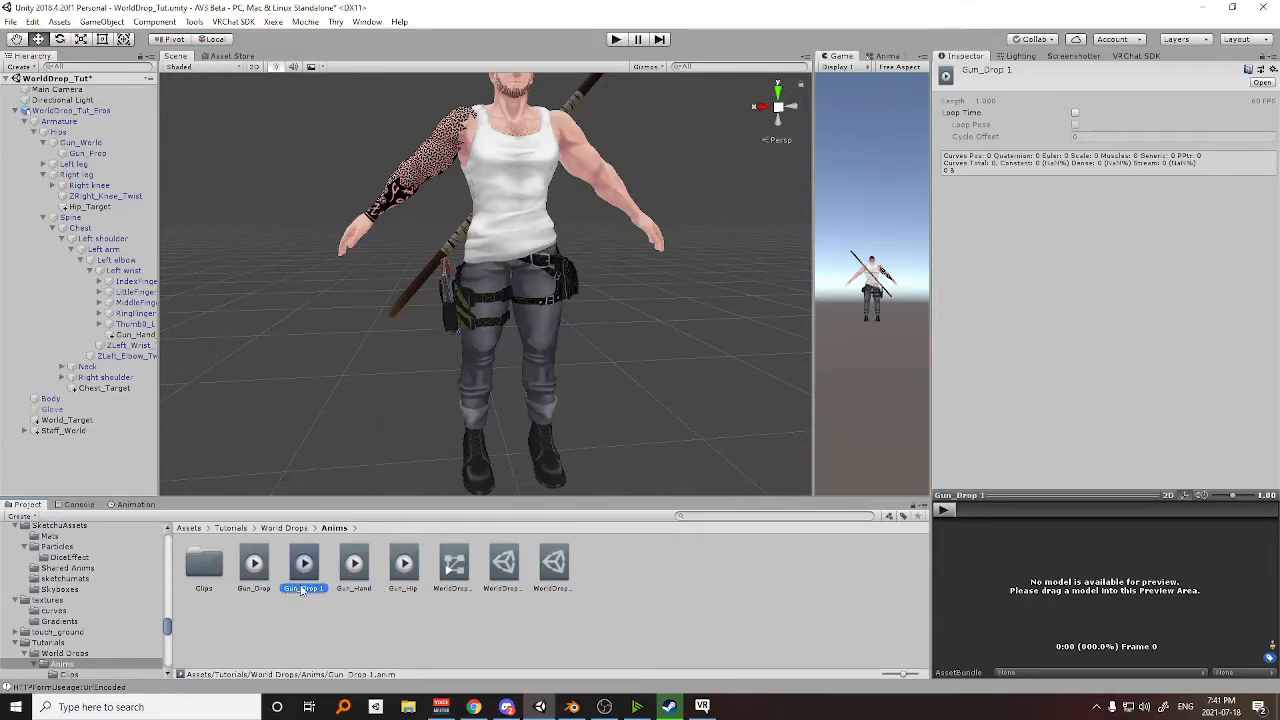
click(304, 588)
text(Gun_hold)
key(Return)
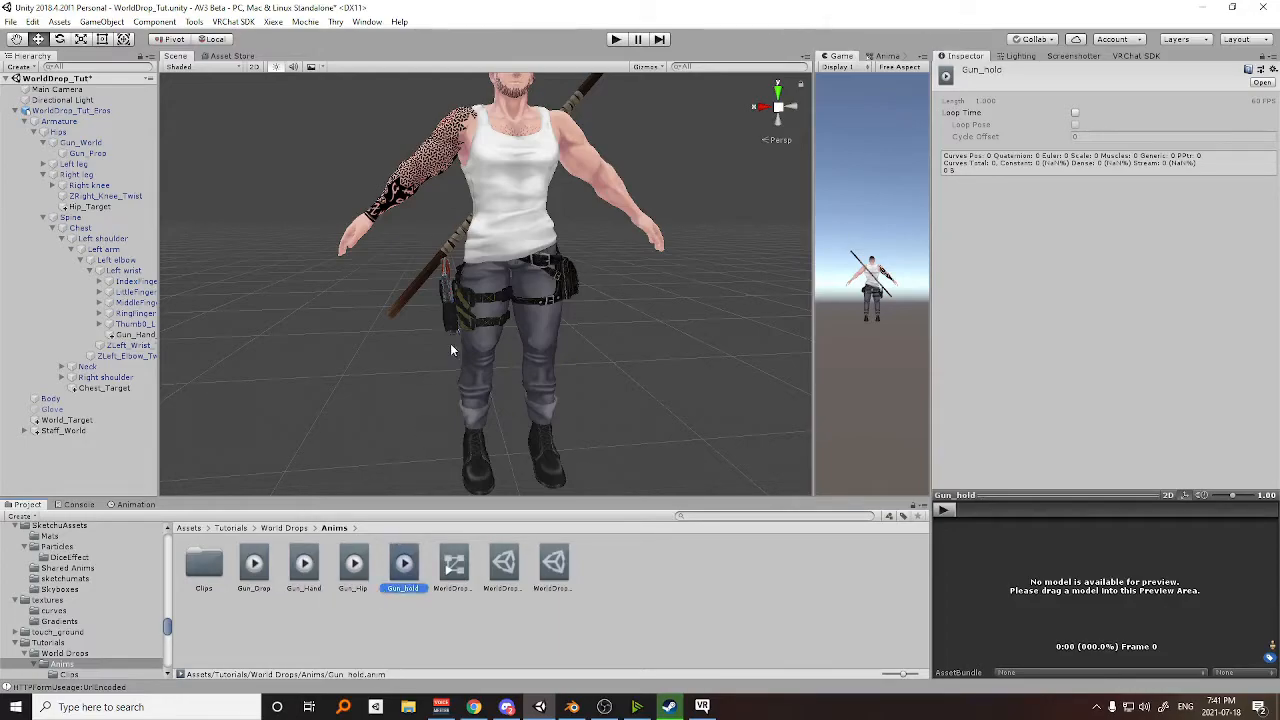
Duplicate the WorldDrop_Tut_Eros avatar in the scene and disable the original.
scroll(450, 349, down, 3)
click(15, 113)
click(60, 110)
key(ctrl+d)
click(58, 110)
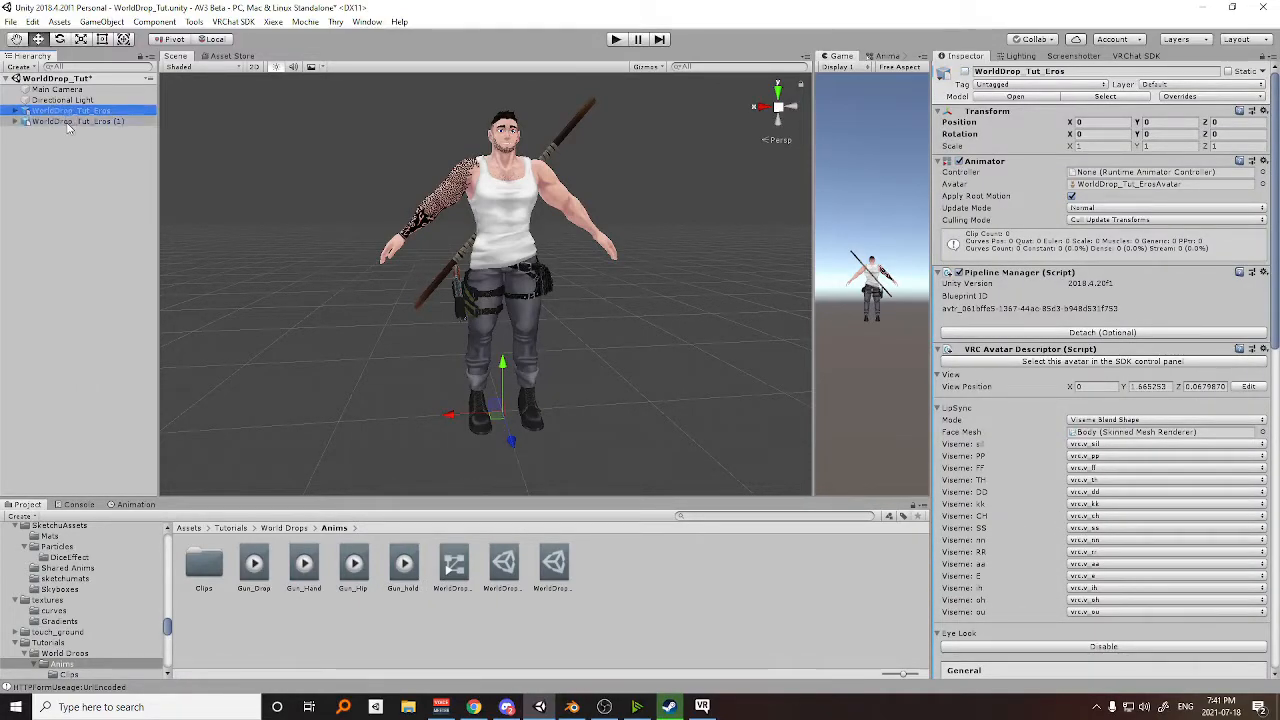
Attach the Gun_Drop, Gun_Hand, Gun_Hip and Gun_hold clips to the duplicate avatar and open them for animation editing.
click(254, 563)
shift+click(404, 565)
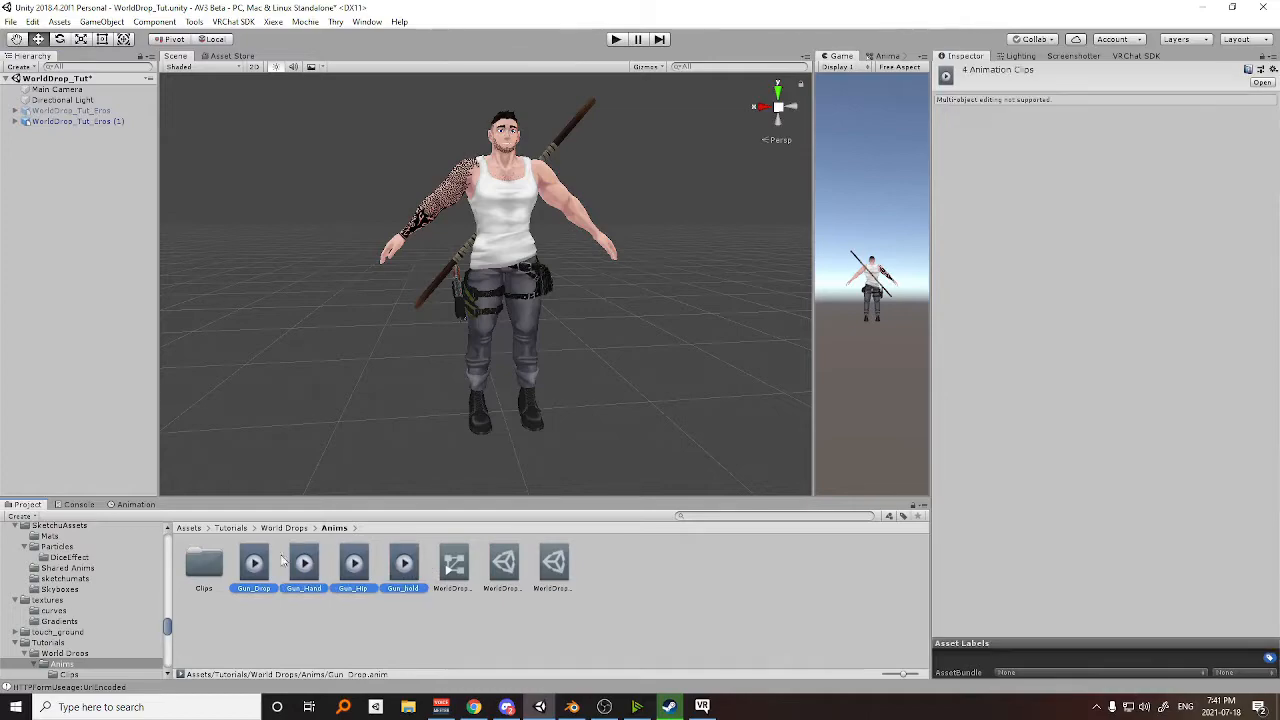
drag(258, 570, 59, 125)
click(135, 505)
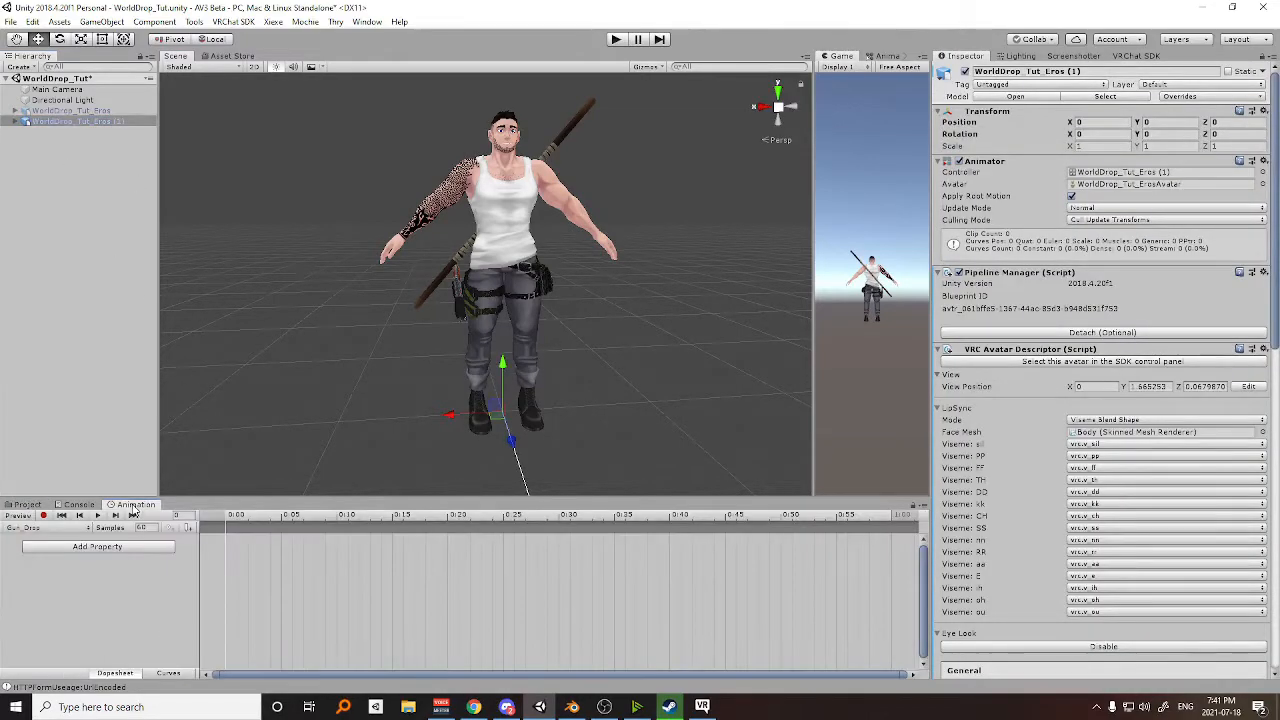
Record Gun_Prop's Parent Constraint weights in the Gun_Hand clip, with Hip_Target at 0 and Gun_Hand_Target at 1.
click(42, 528)
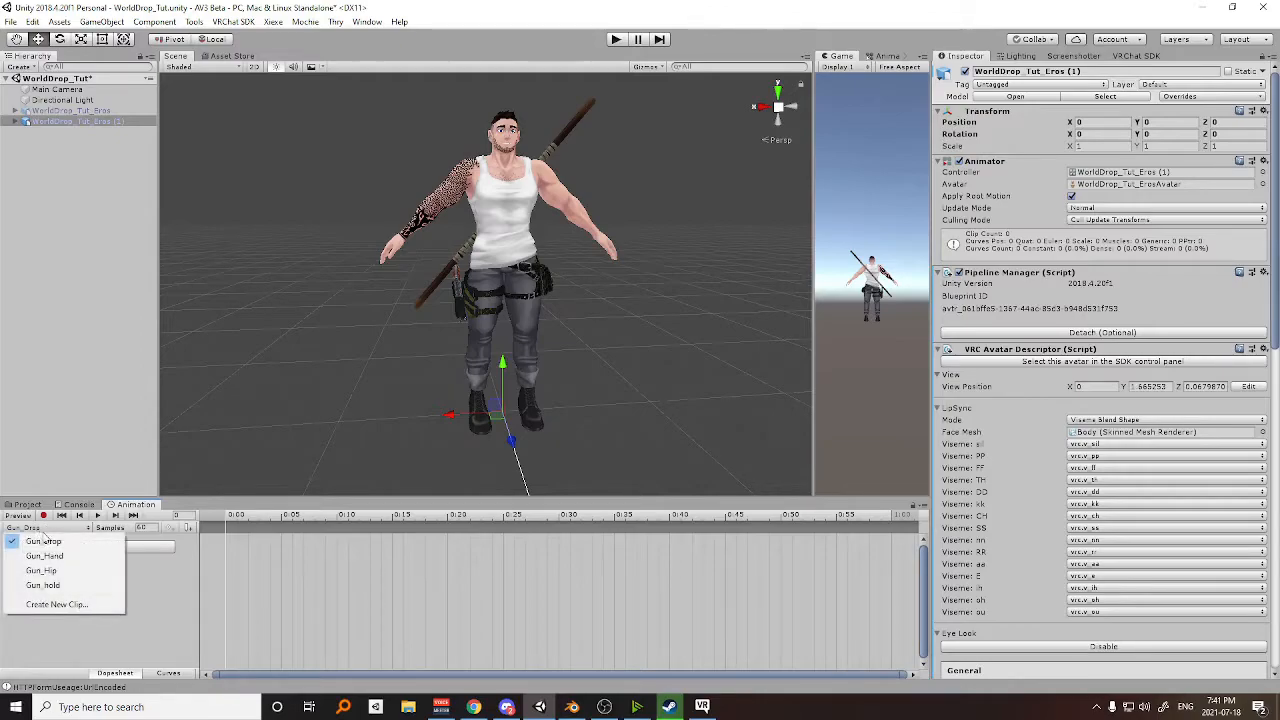
click(46, 556)
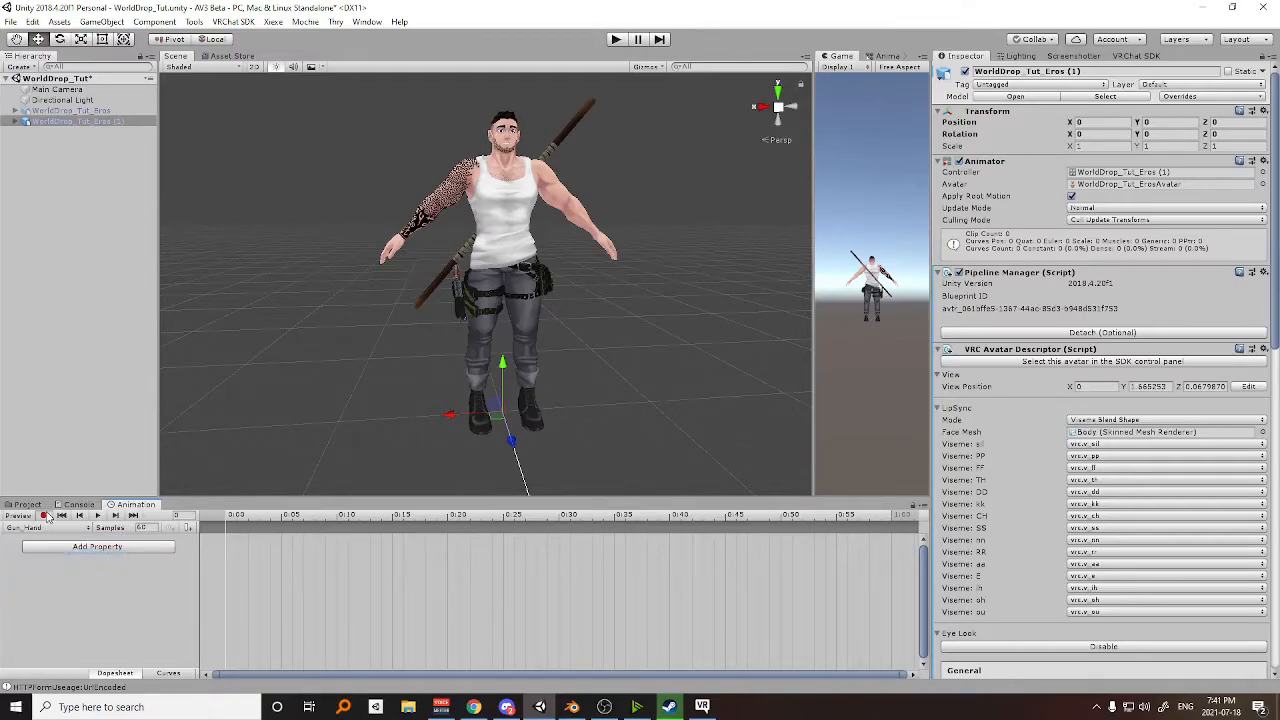
click(44, 515)
click(13, 121)
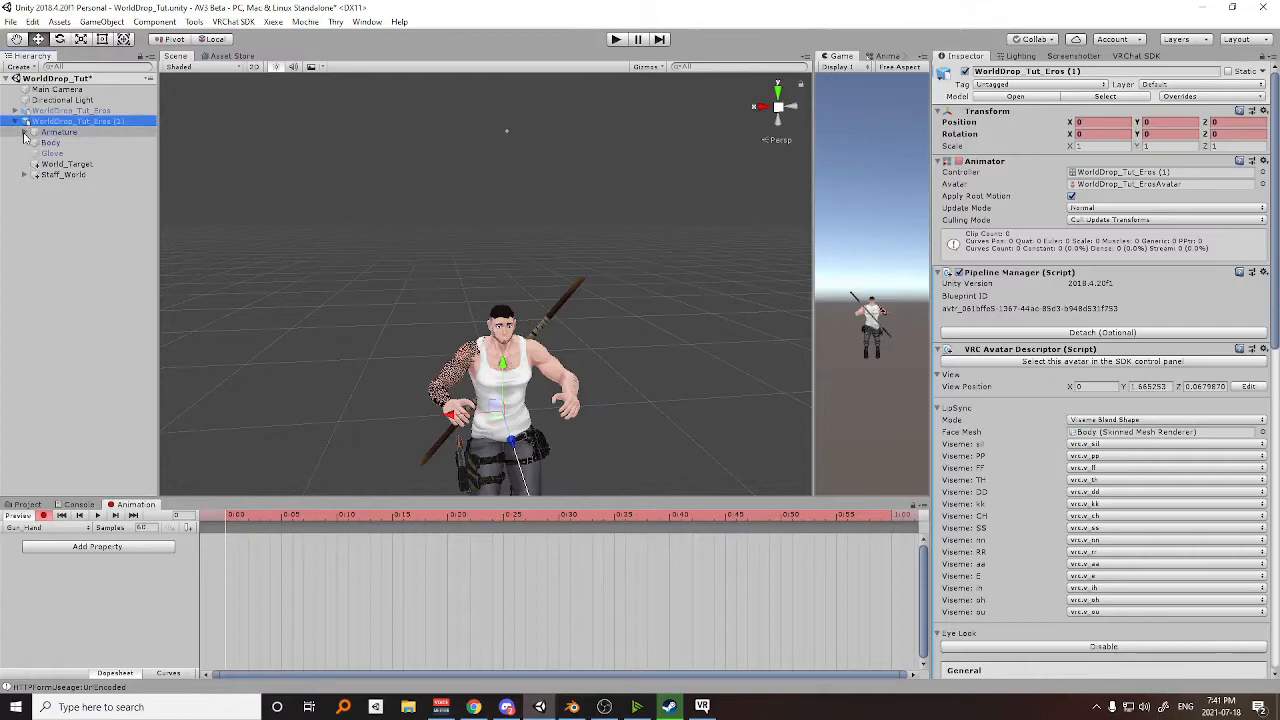
click(24, 132)
click(33, 143)
click(43, 153)
click(74, 164)
scroll(481, 319, up, 5)
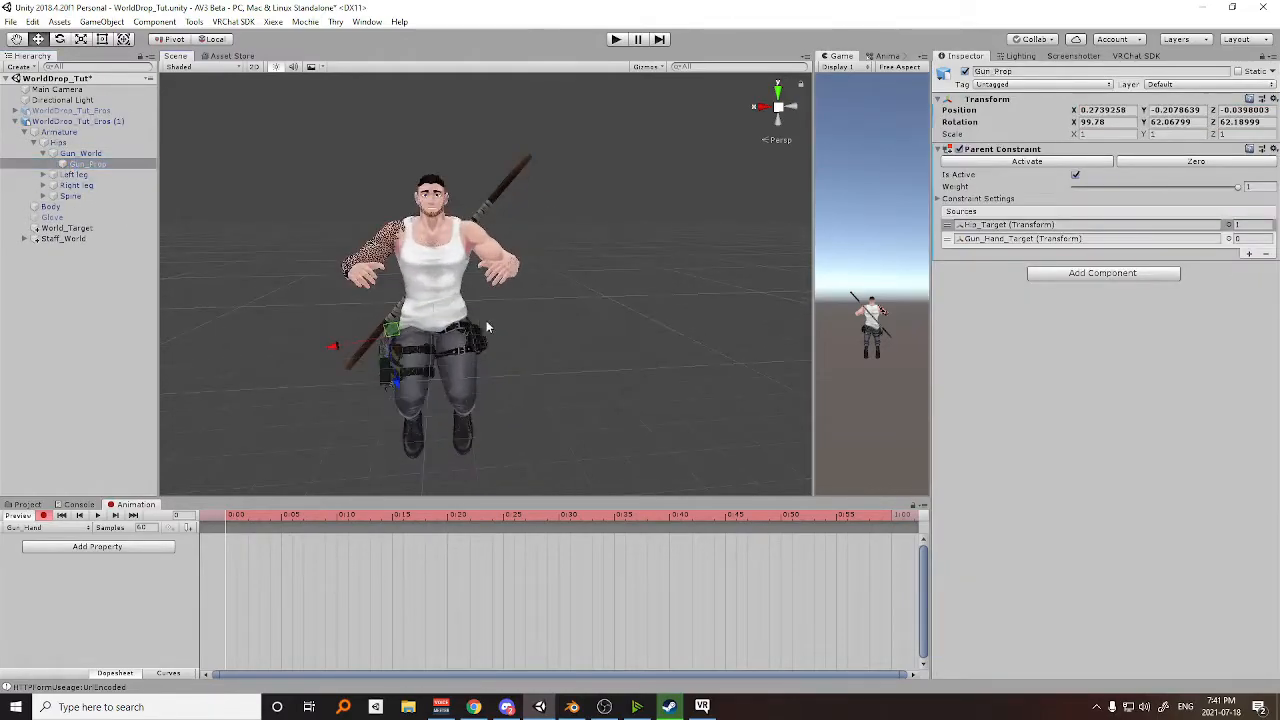
mouse_move(539, 316)
middle_down()
mouse_move(508, 320)
mouse_move(539, 322)
middle_up()
click(1256, 225)
text(0)
click(1256, 239)
text(1)
middle_drag(600, 357, 667, 338)
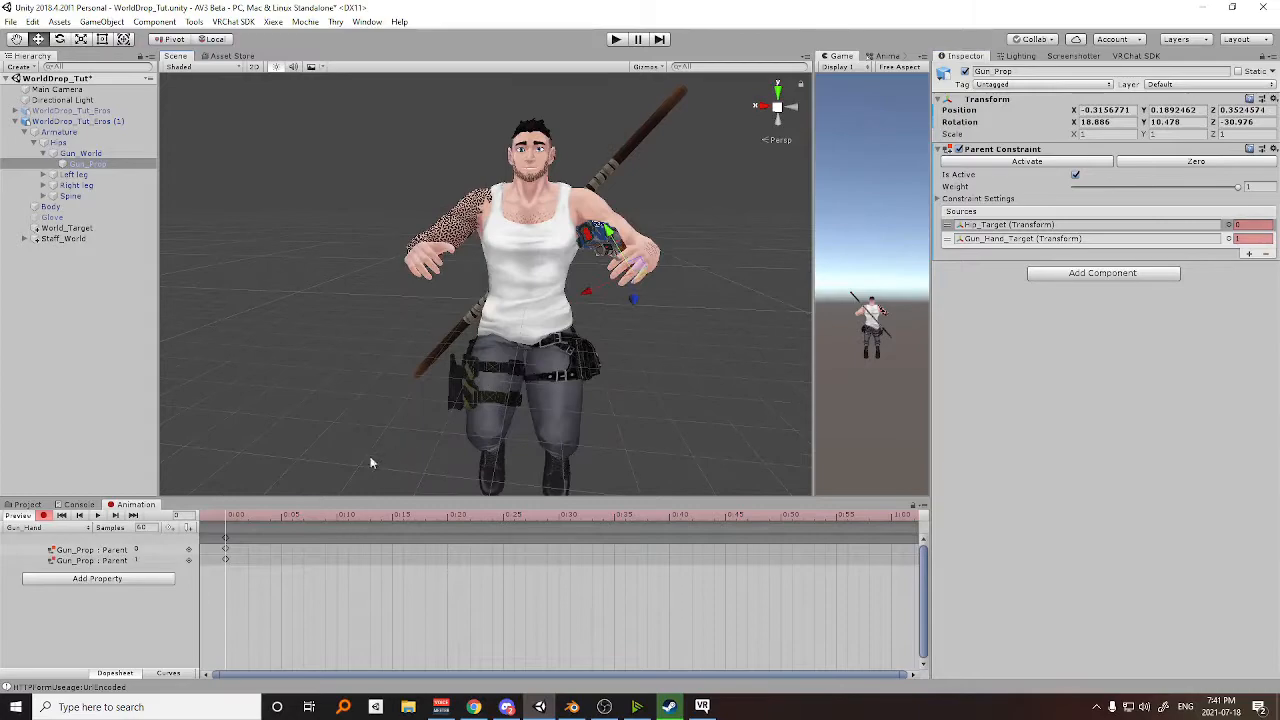
Record Gun_Prop's Parent Constraint weights in the Gun_Hip clip, with Hip_Target at 1 and Gun_Hand_Target at 0.
click(60, 528)
click(40, 569)
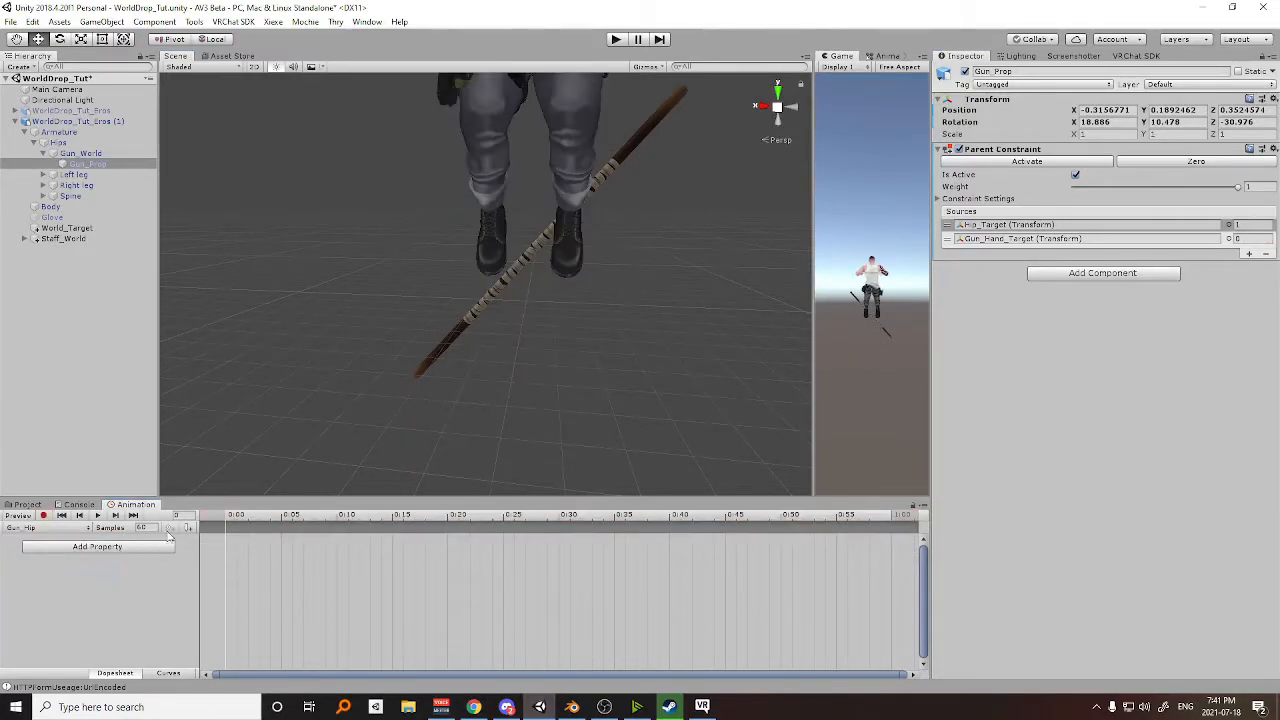
click(44, 516)
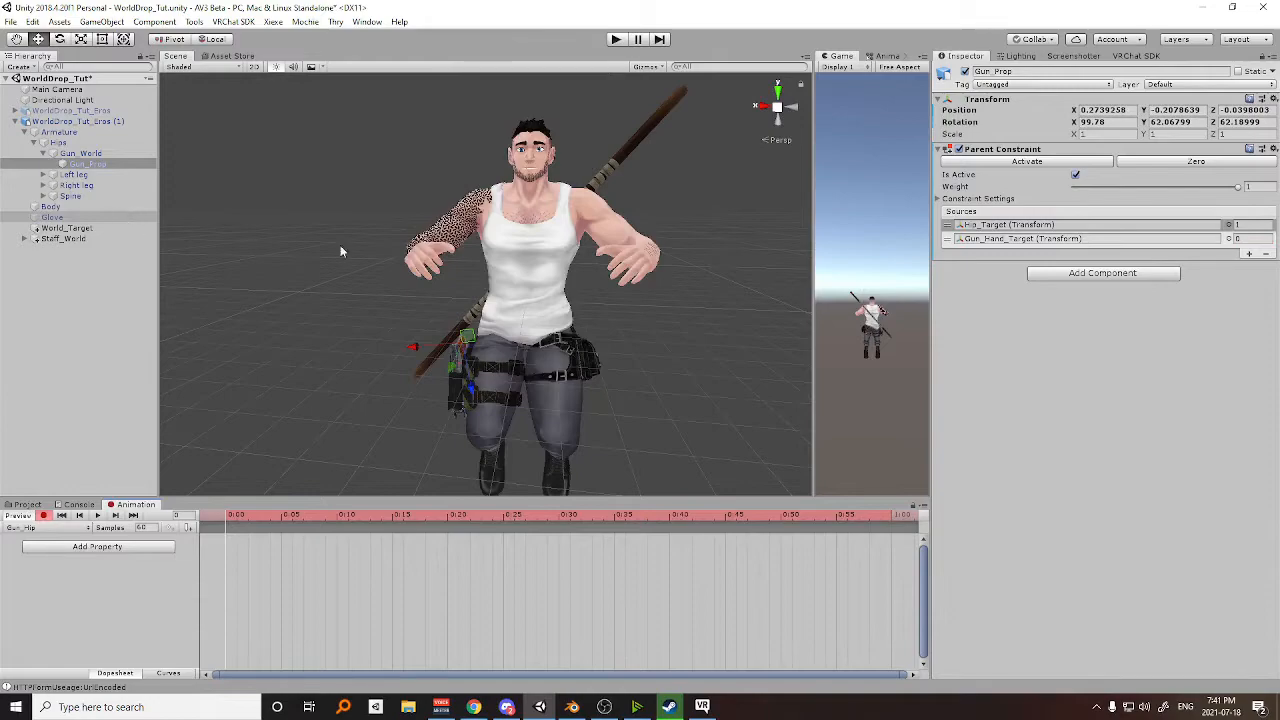
click(1254, 228)
text(0)
key(BackSpace)
text(1)
click(1254, 239)
text(1)
key(BackSpace)
text(0)
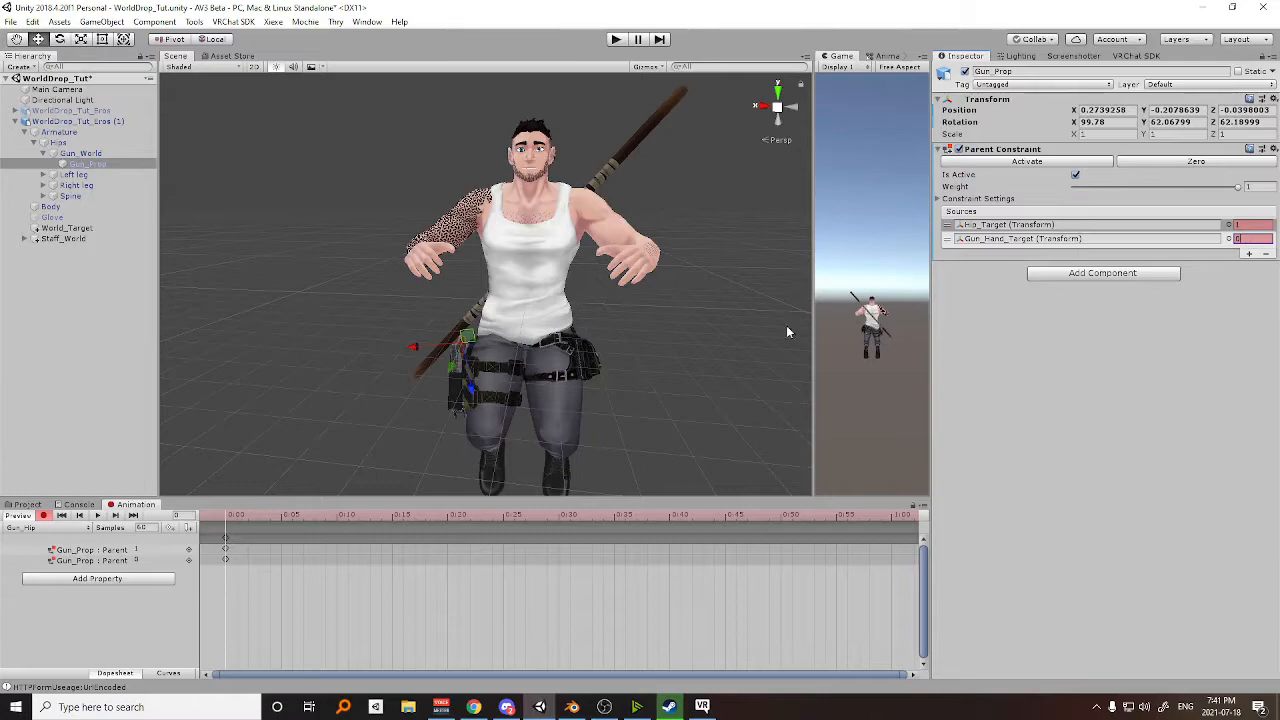
click(43, 515)
Start recording the Gun_Drop clip and add the Active property of Gun_Prop's Parent Constraint to it.
click(45, 527)
click(70, 543)
click(43, 515)
mouse_move(227, 518)
mouse_down()
mouse_move(238, 519)
mouse_move(213, 515)
mouse_up()
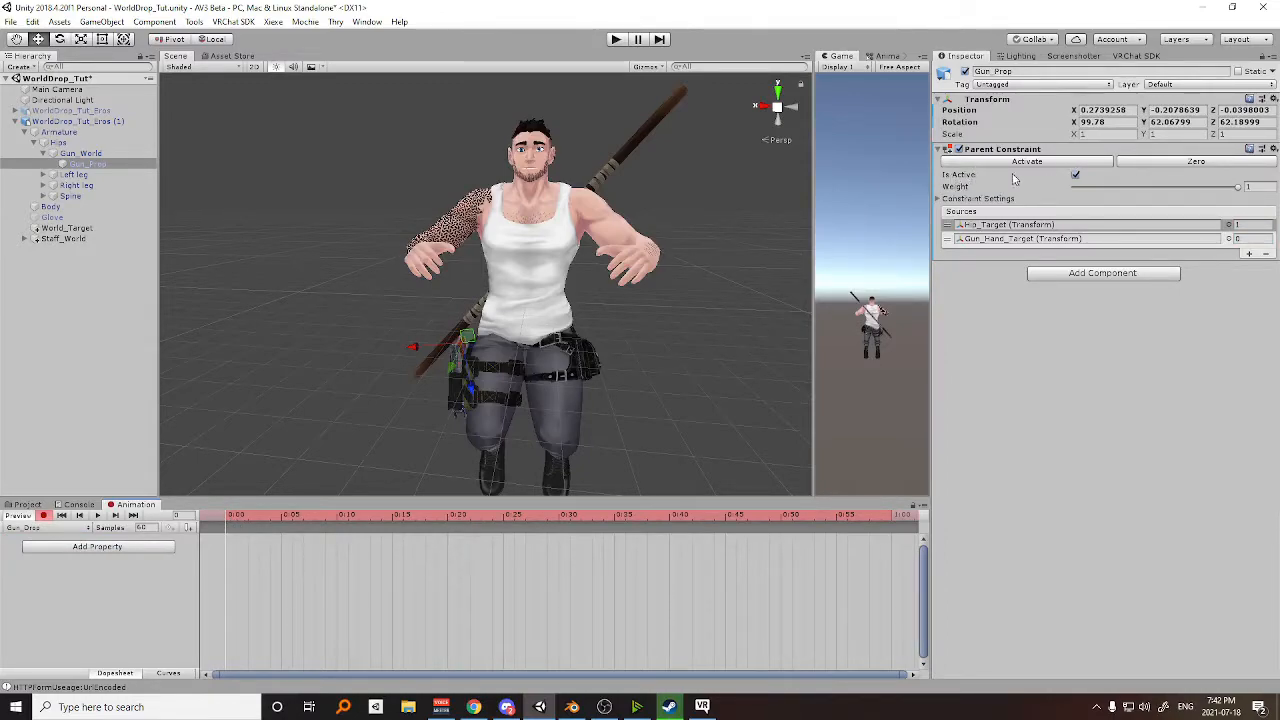
click(1073, 176)
click(96, 548)
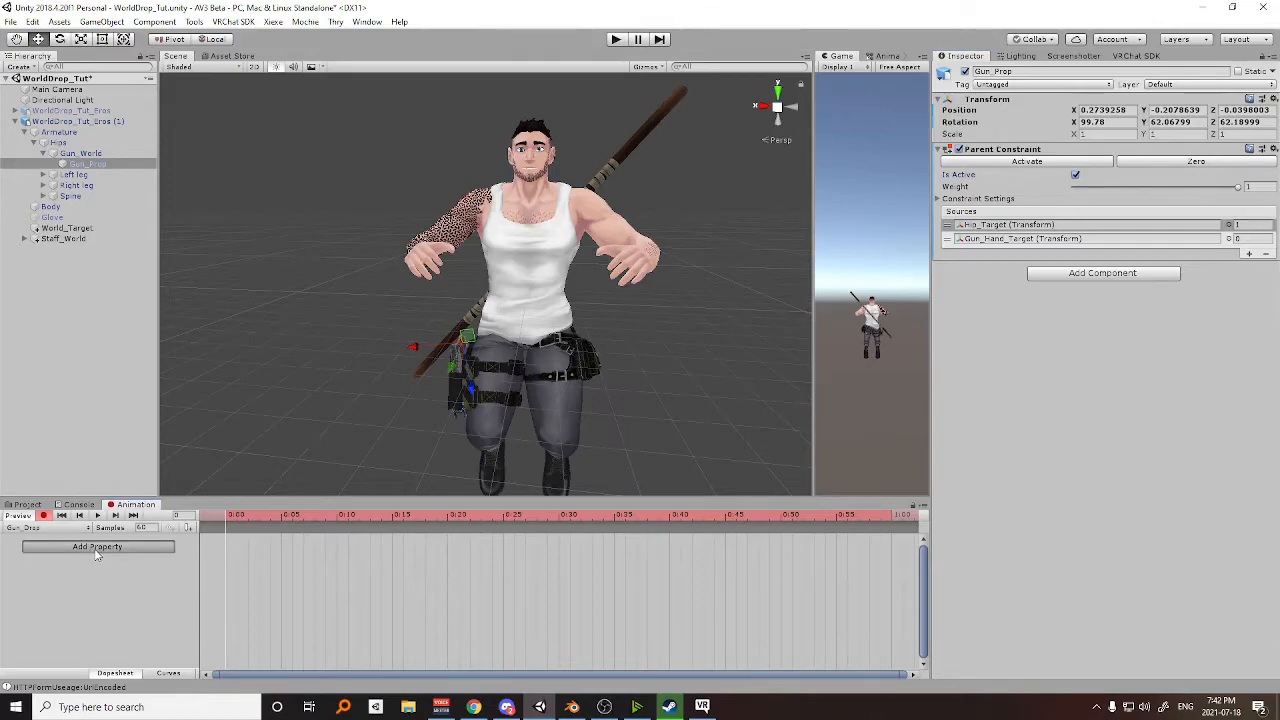
click(182, 577)
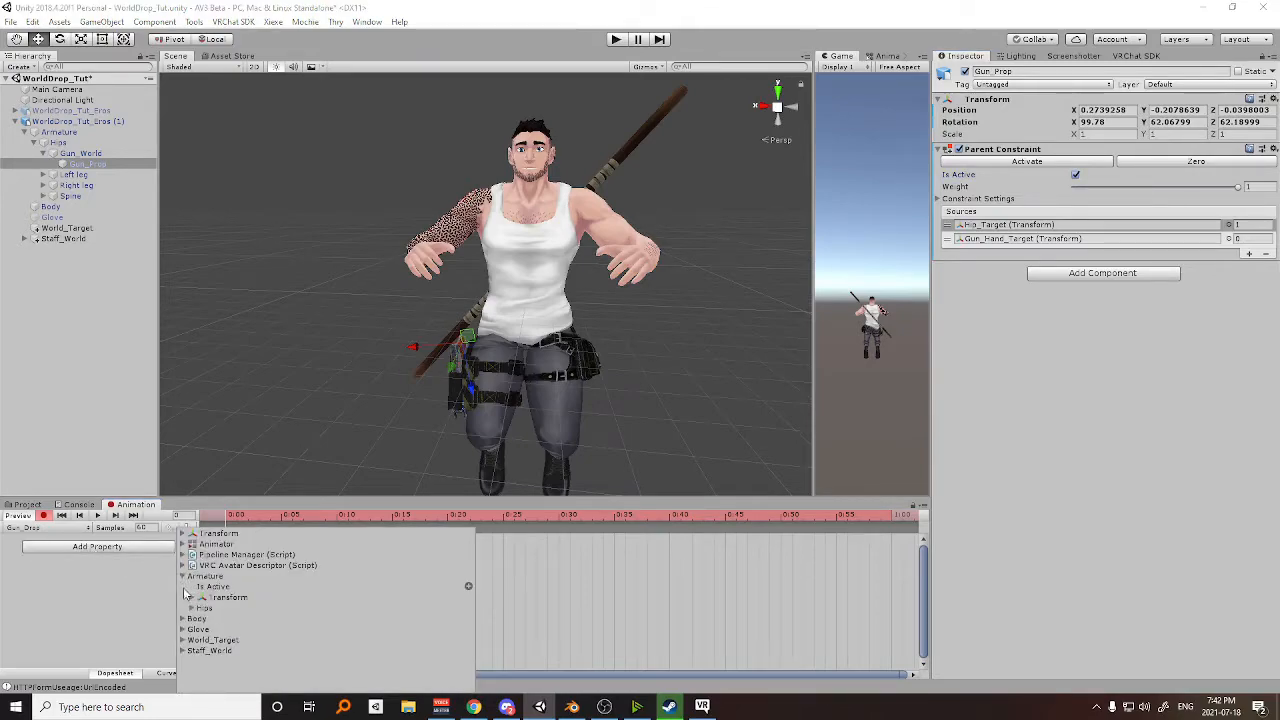
click(191, 608)
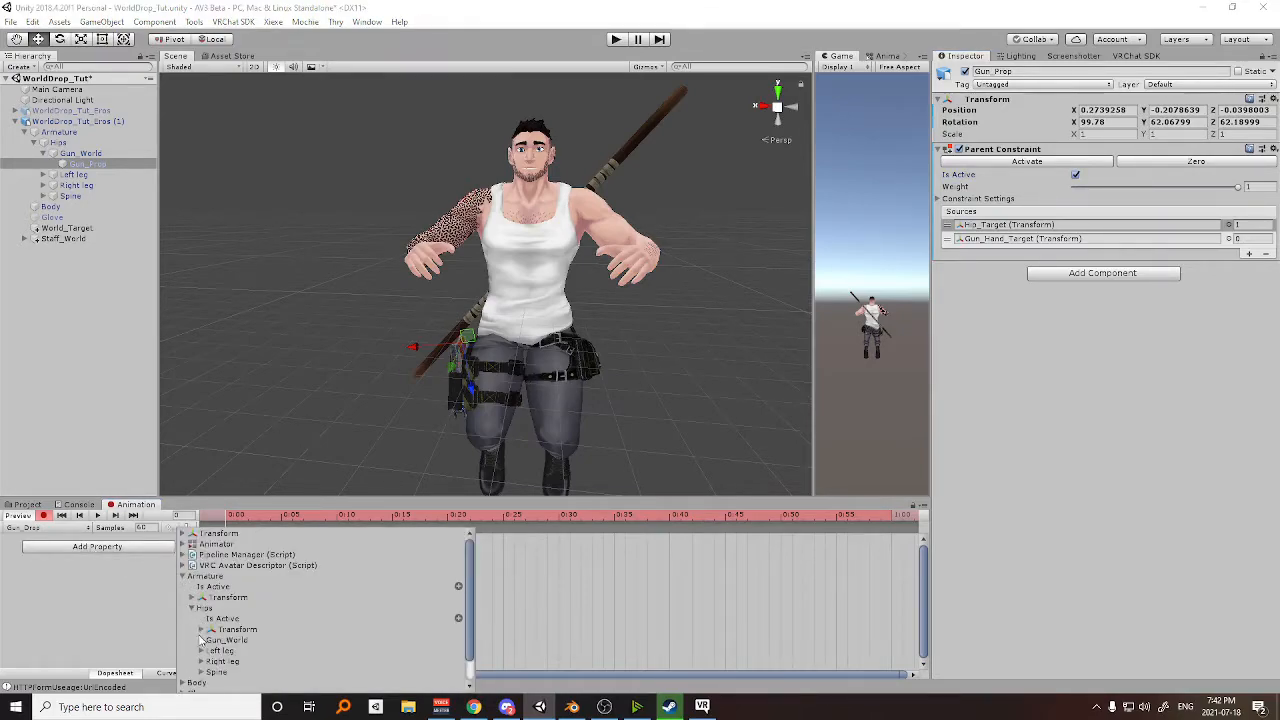
click(201, 640)
scroll(258, 638, down, 2)
click(210, 613)
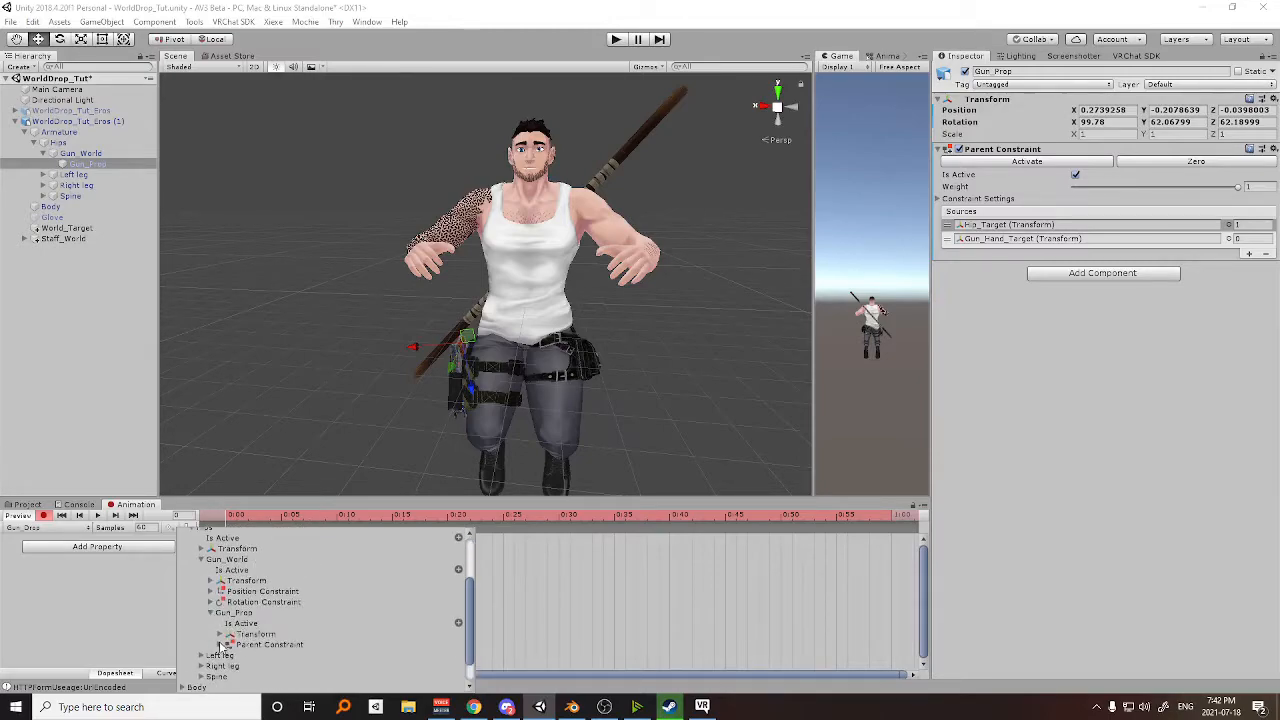
click(223, 645)
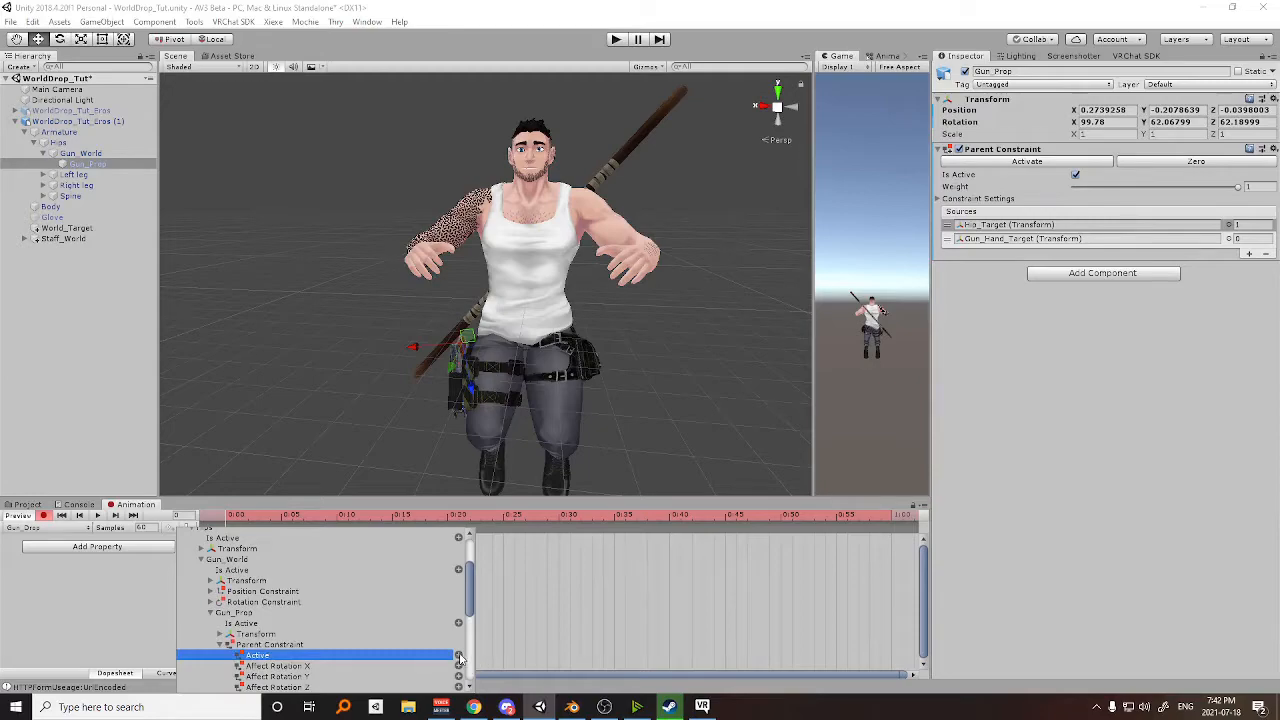
click(459, 656)
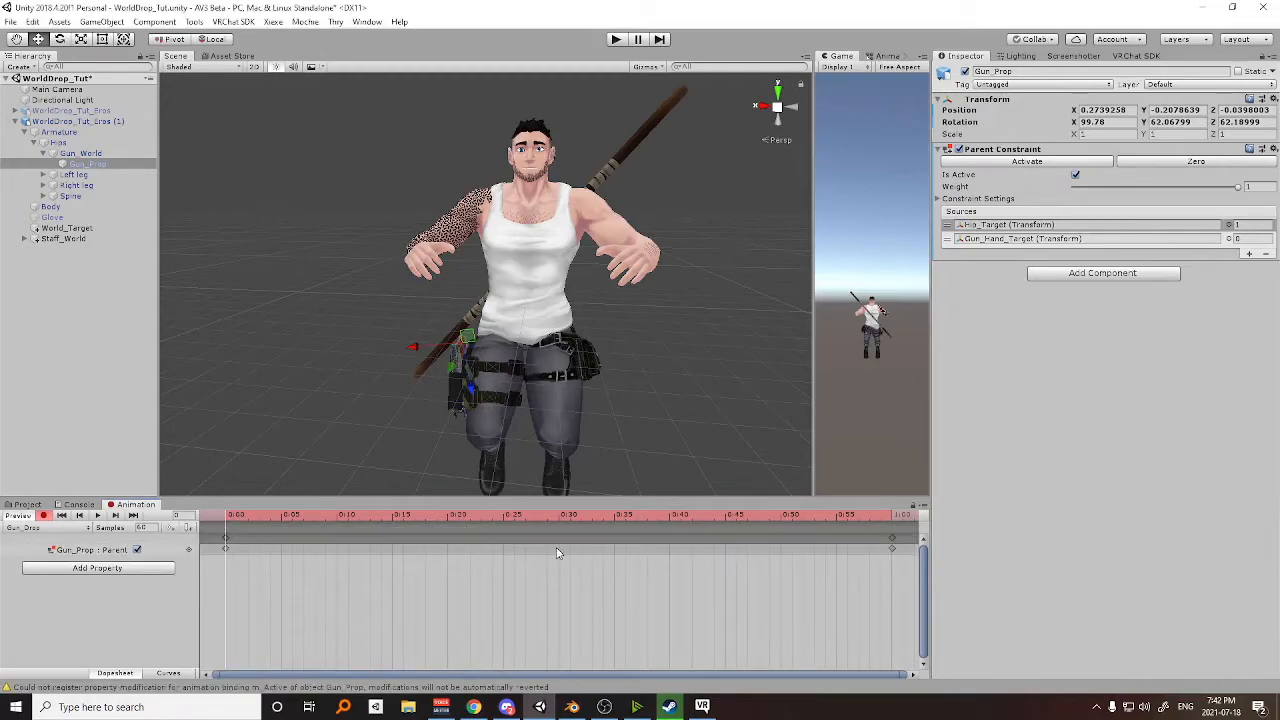
Delete the 1:00 keyframe of the constraint's Active property in the Gun_Drop clip.
click(892, 537)
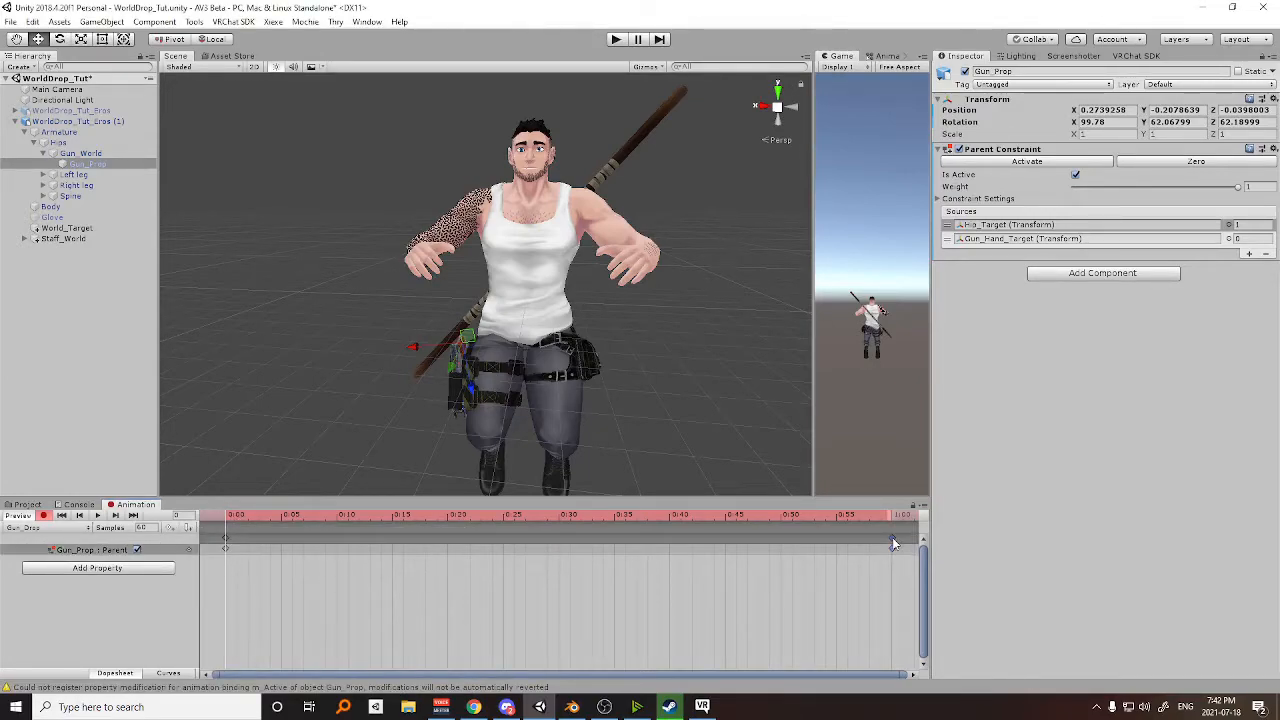
click(885, 516)
key(Delete)
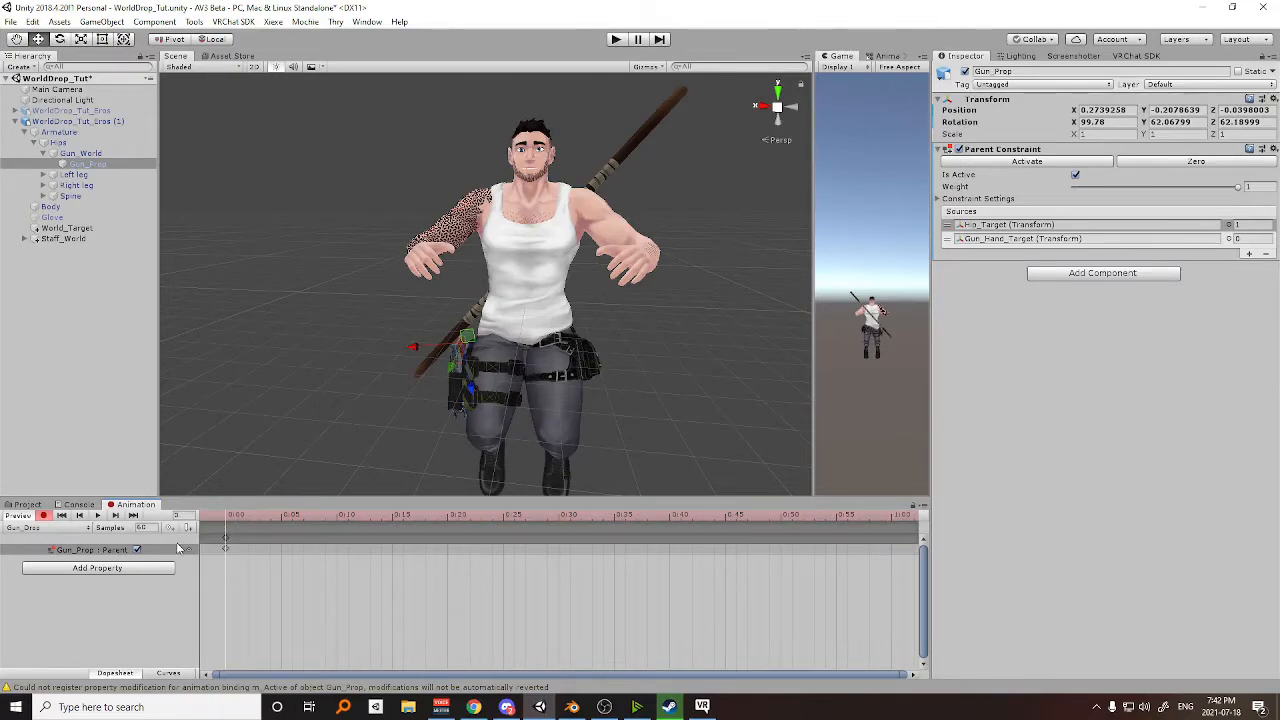
Switch the Parent Constraint's Active property off in the Gun_Drop clip and paste it into Gun_hold at frame 0, switched on.
click(137, 550)
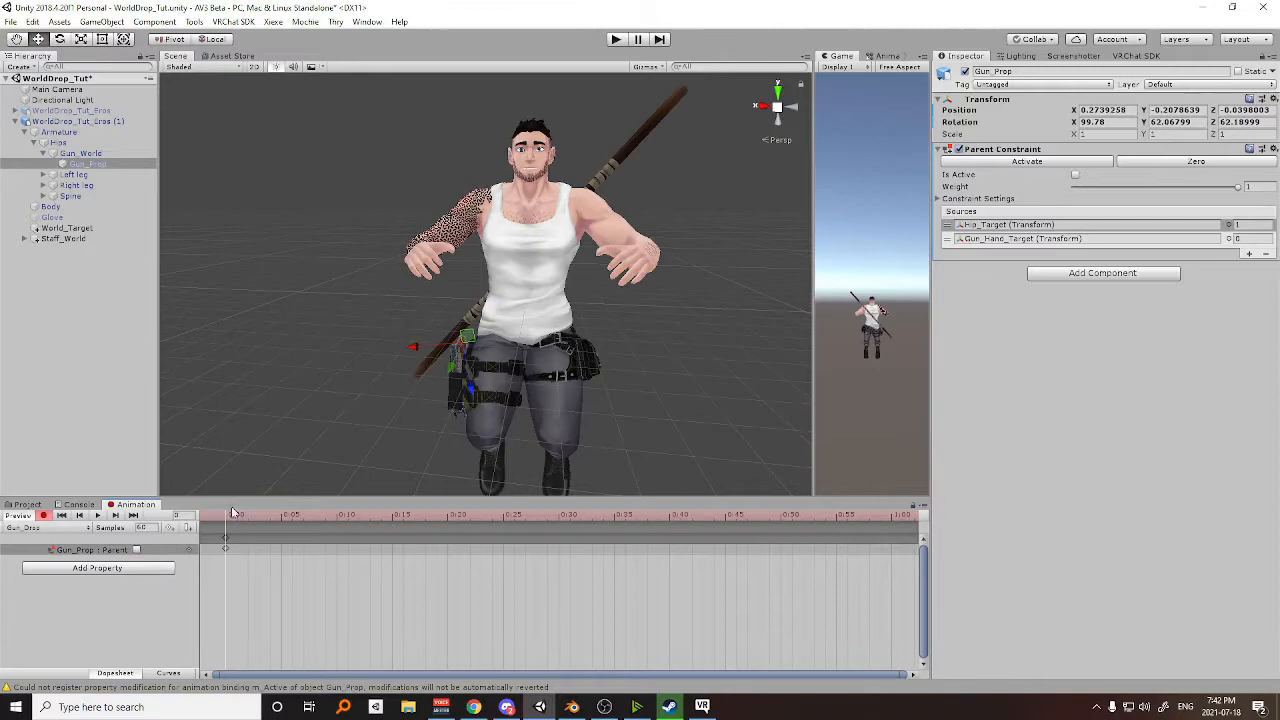
click(58, 552)
click(50, 530)
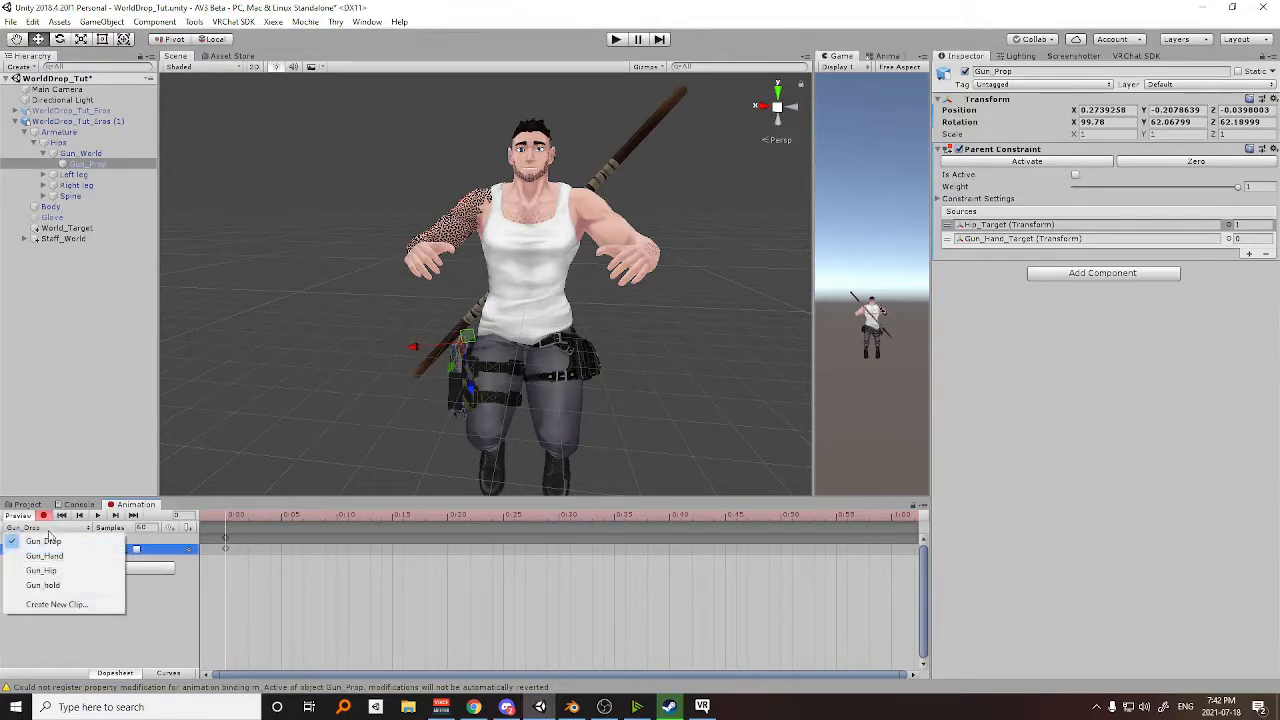
click(40, 584)
drag(240, 517, 214, 518)
key(ctrl+v)
click(137, 550)
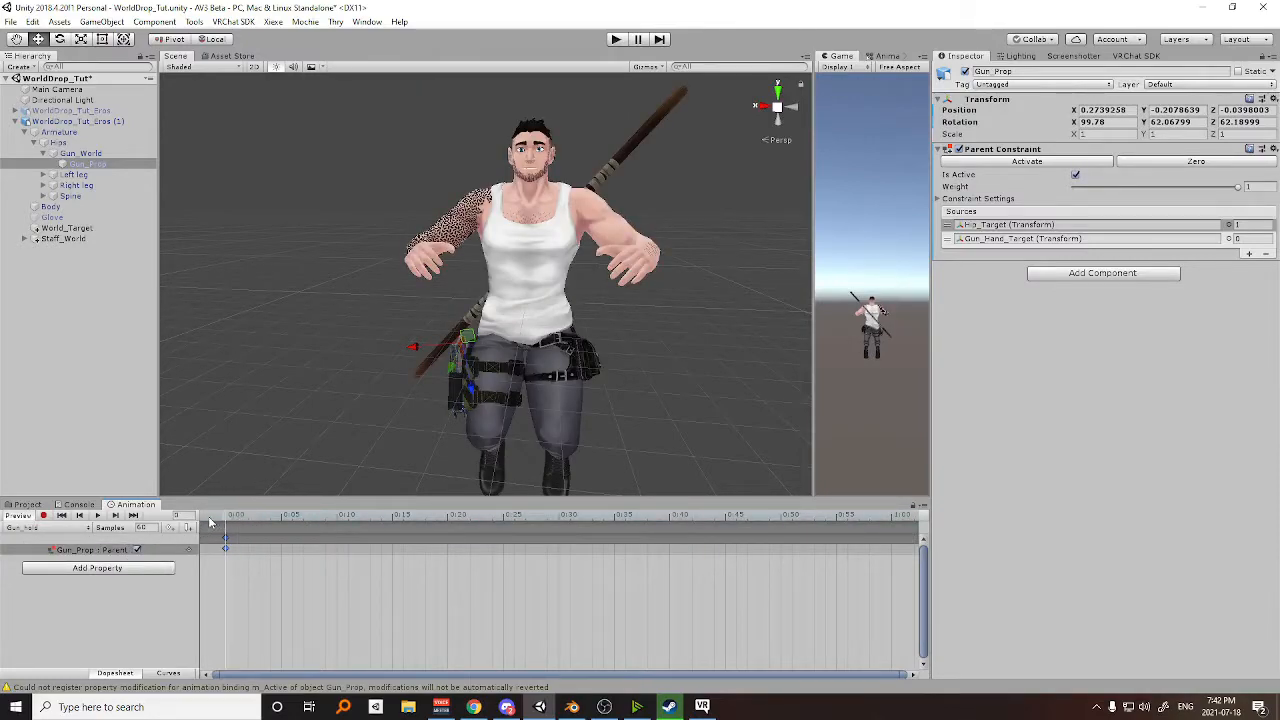
Delete the duplicate avatar WorldDrop_Tut_Eros (1) from the scene and re-enable the original WorldDrop_Tut_Eros.
click(30, 505)
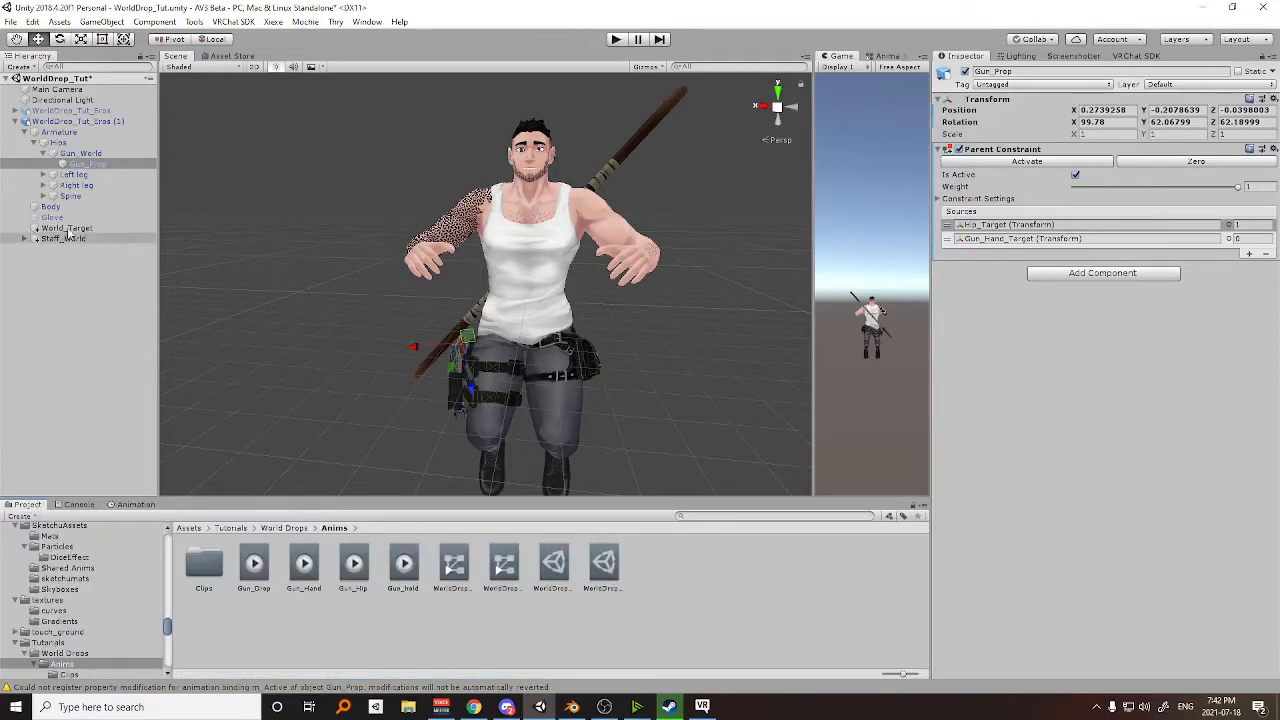
click(84, 121)
key(Delete)
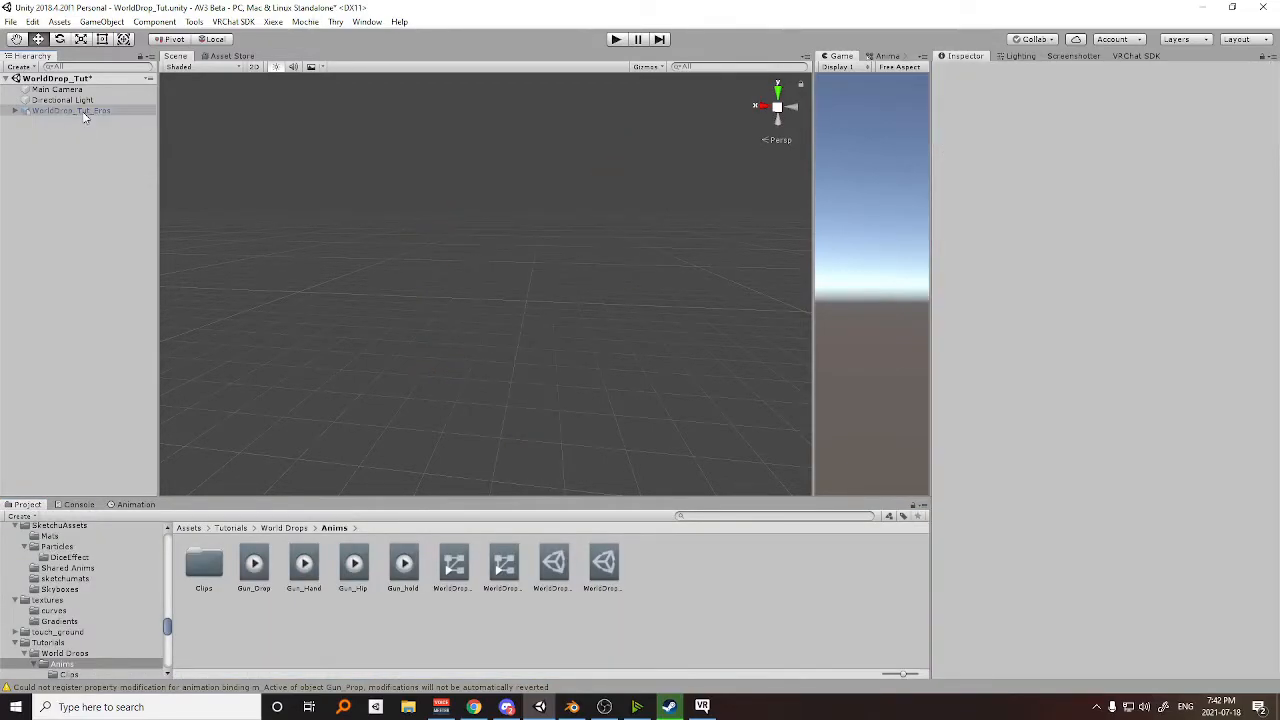
click(84, 117)
key(alt+shift+a)
scroll(527, 306, down, 4)
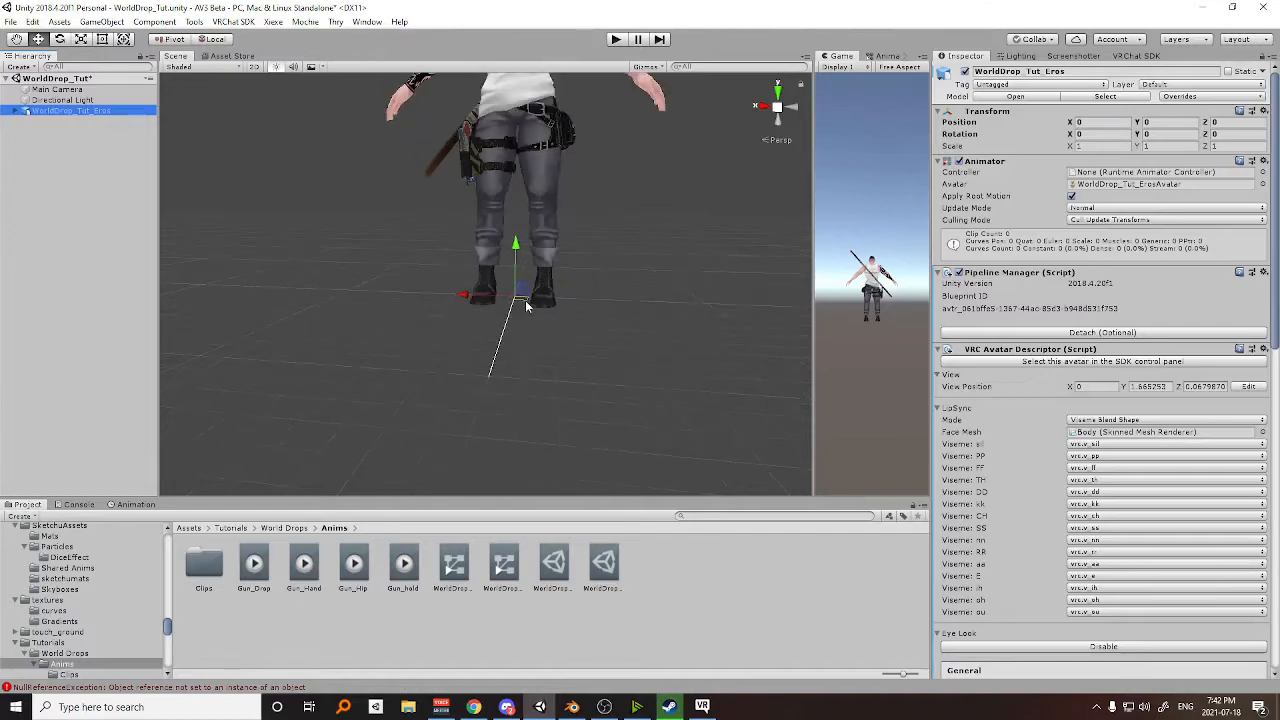
key(f)
Delete the WorldDrop_Tut_Eros (1) animator controller from the Anims folder.
click(462, 568)
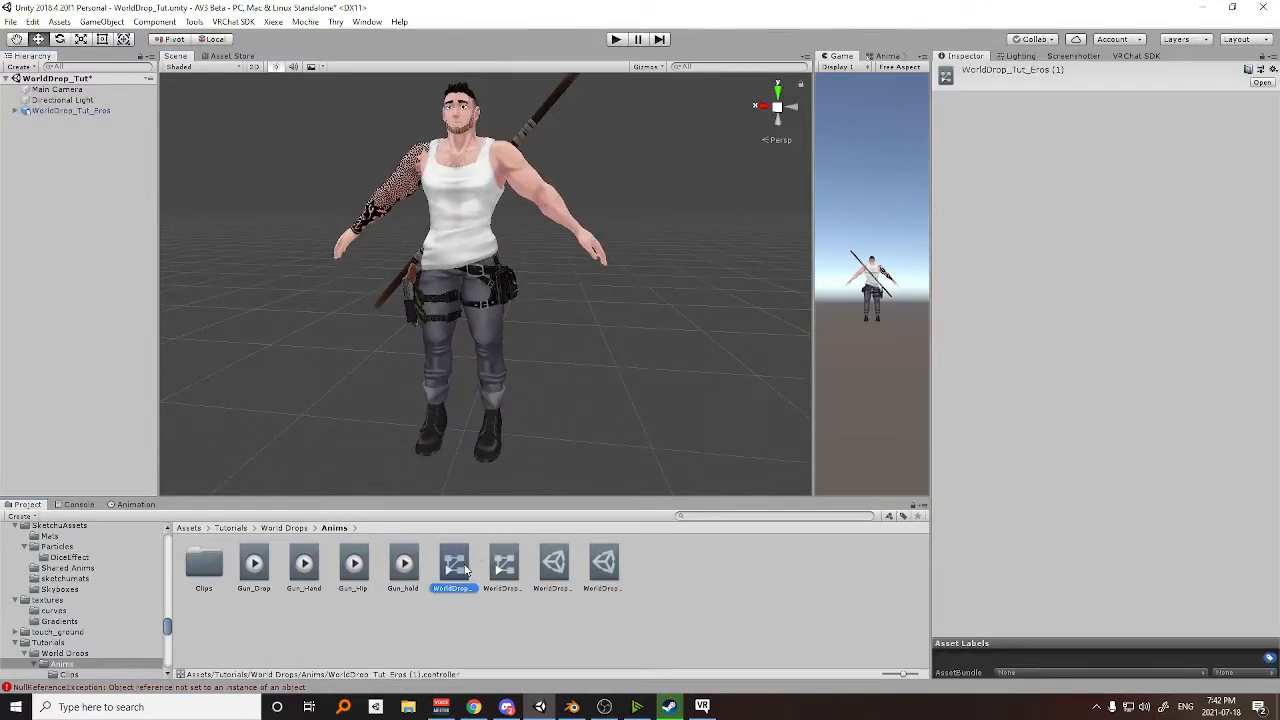
key(Delete)
click(672, 383)
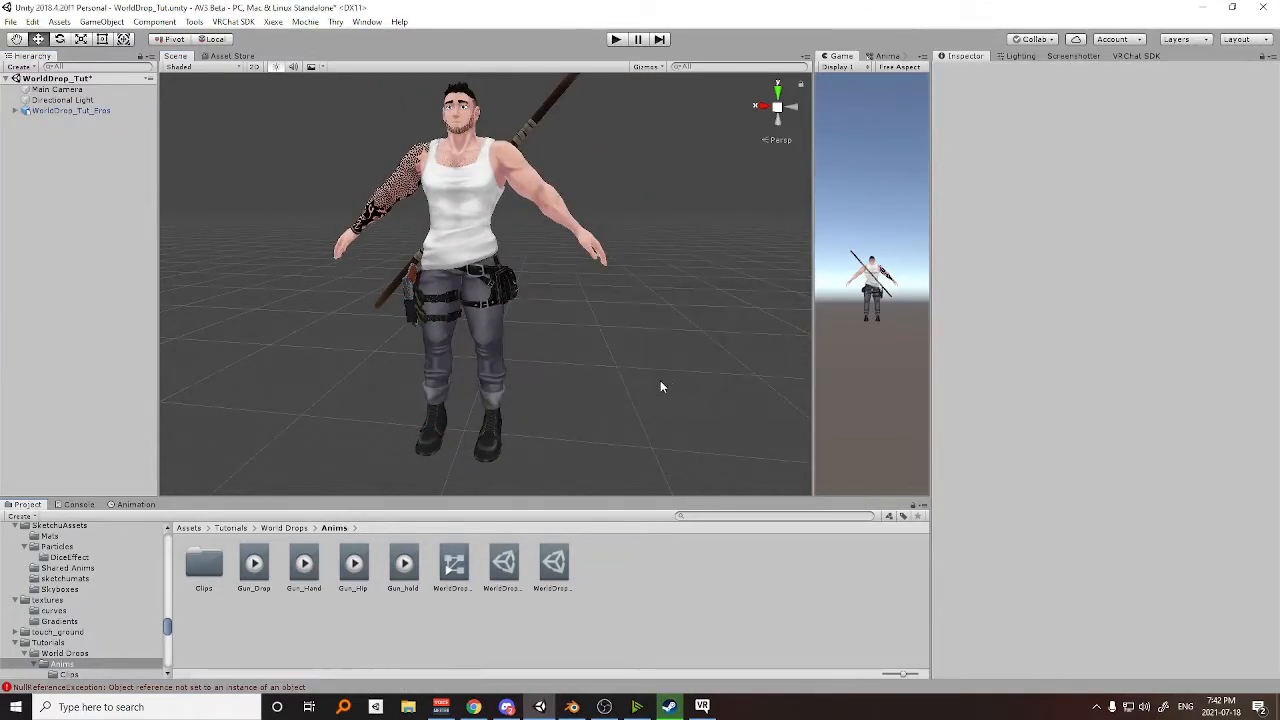
Add two Bool parameters to the WorldDrop_Tut_Params expression parameters asset.
click(553, 566)
scroll(517, 400, up, 3)
scroll(514, 371, down, 3)
middle_drag(550, 335, 532, 383)
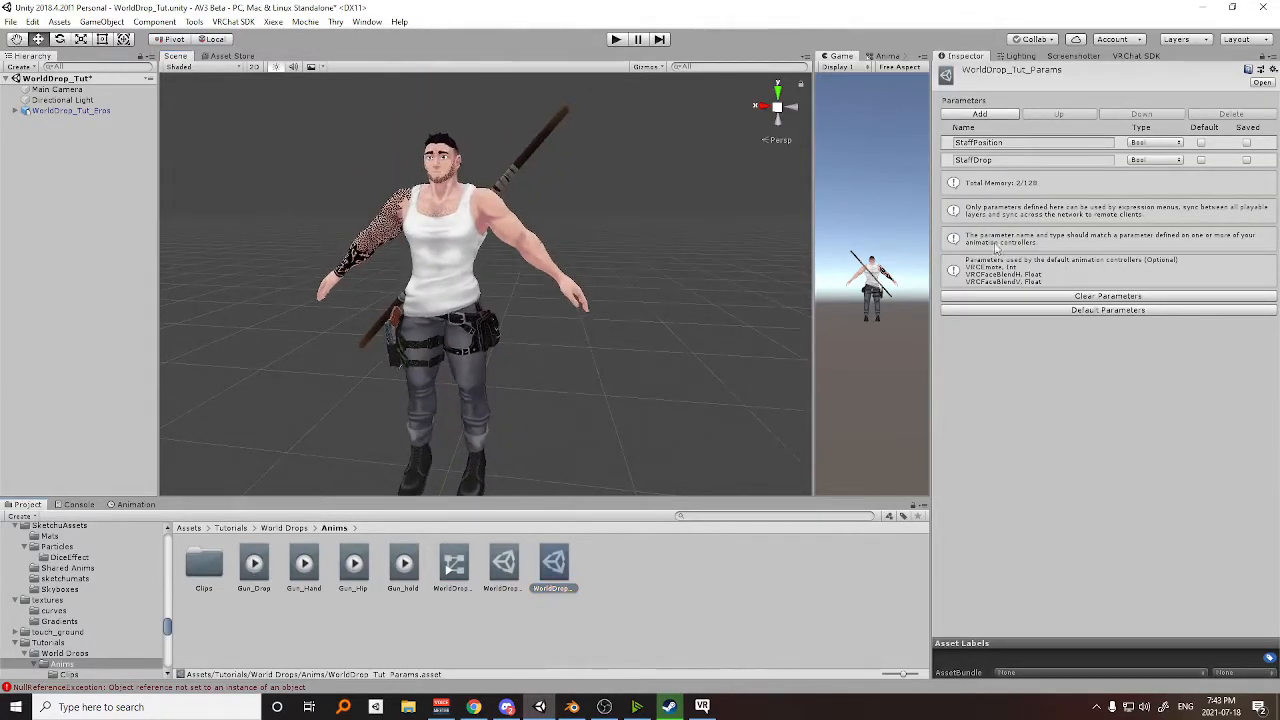
click(1003, 115)
click(1003, 115)
click(1150, 178)
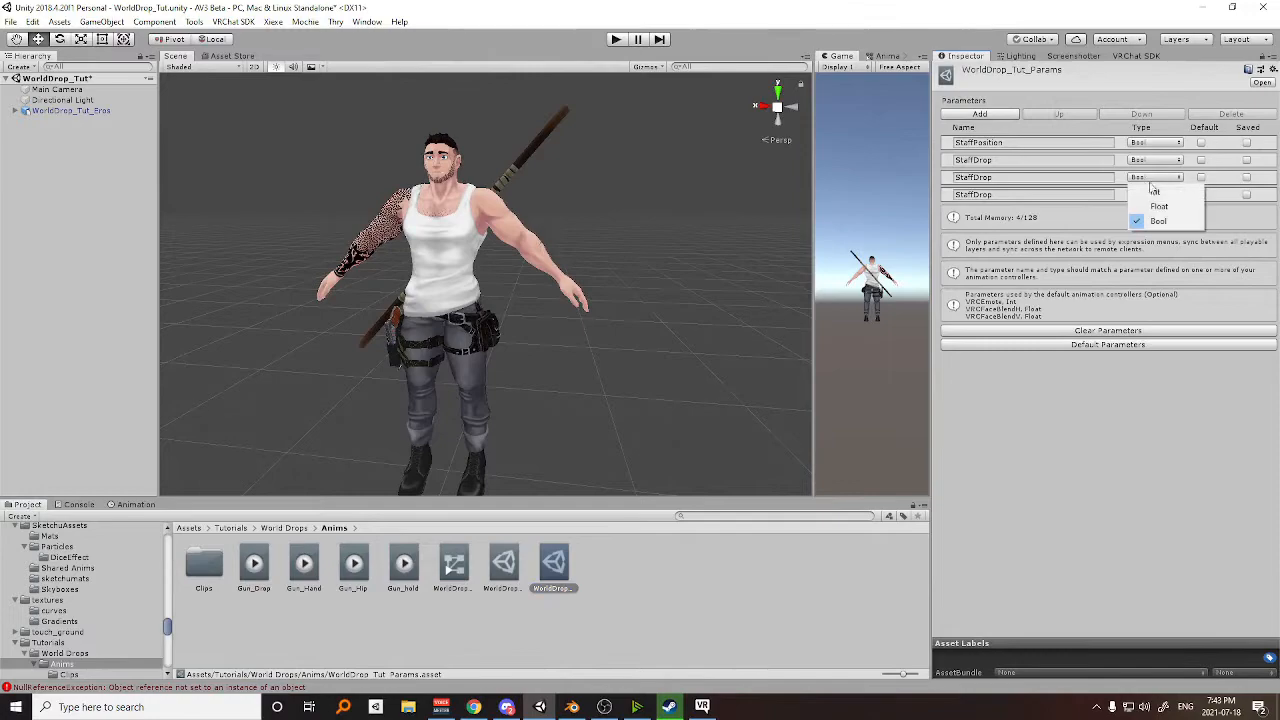
click(1021, 181)
Name the two added expression parameters GunPosition and GunDrop.
click(975, 177)
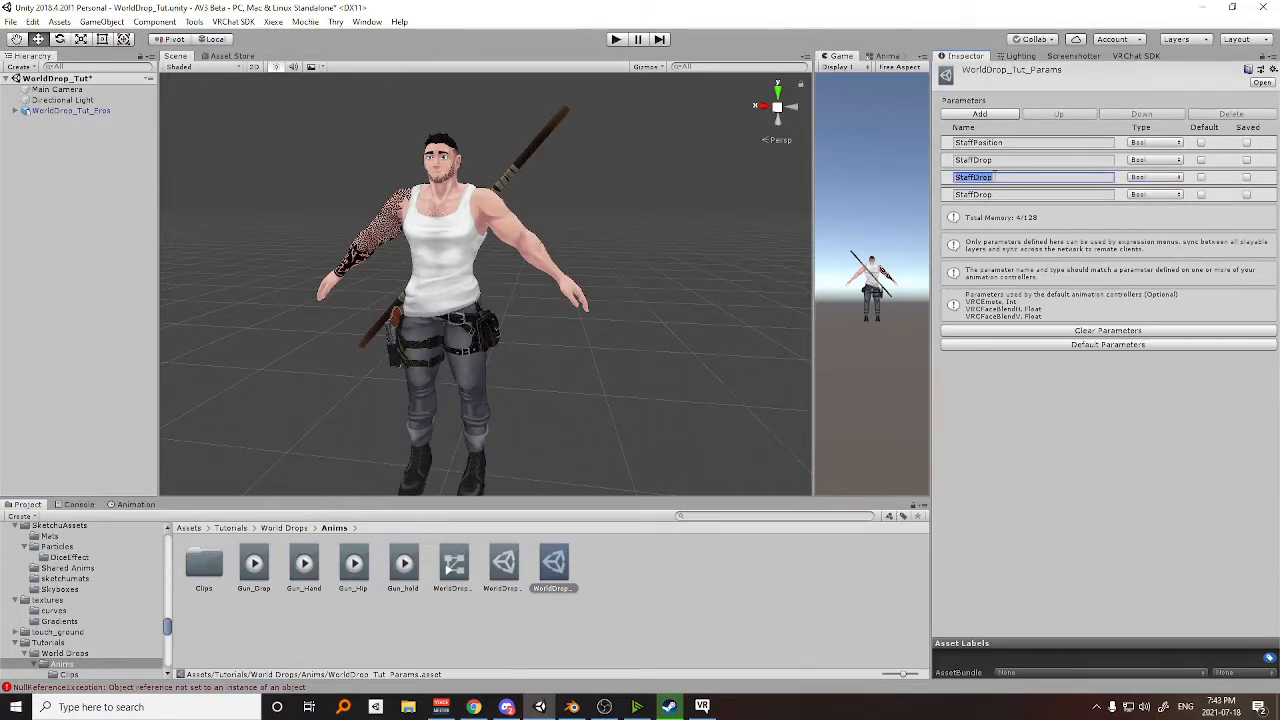
text(GunPosition)
click(1006, 194)
text(Gu)
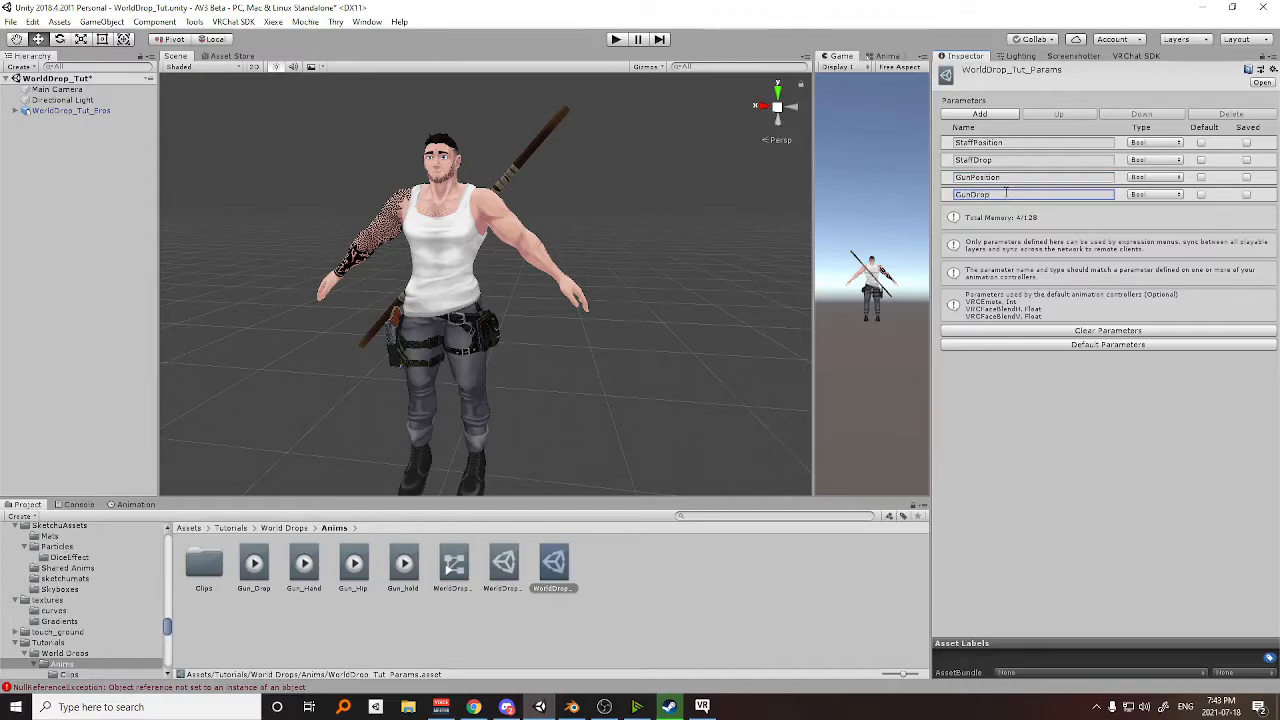
Show the parameters of the WorldDrop_Tut_FX_Layer controller in an enlarged Animator view.
drag(810, 346, 543, 345)
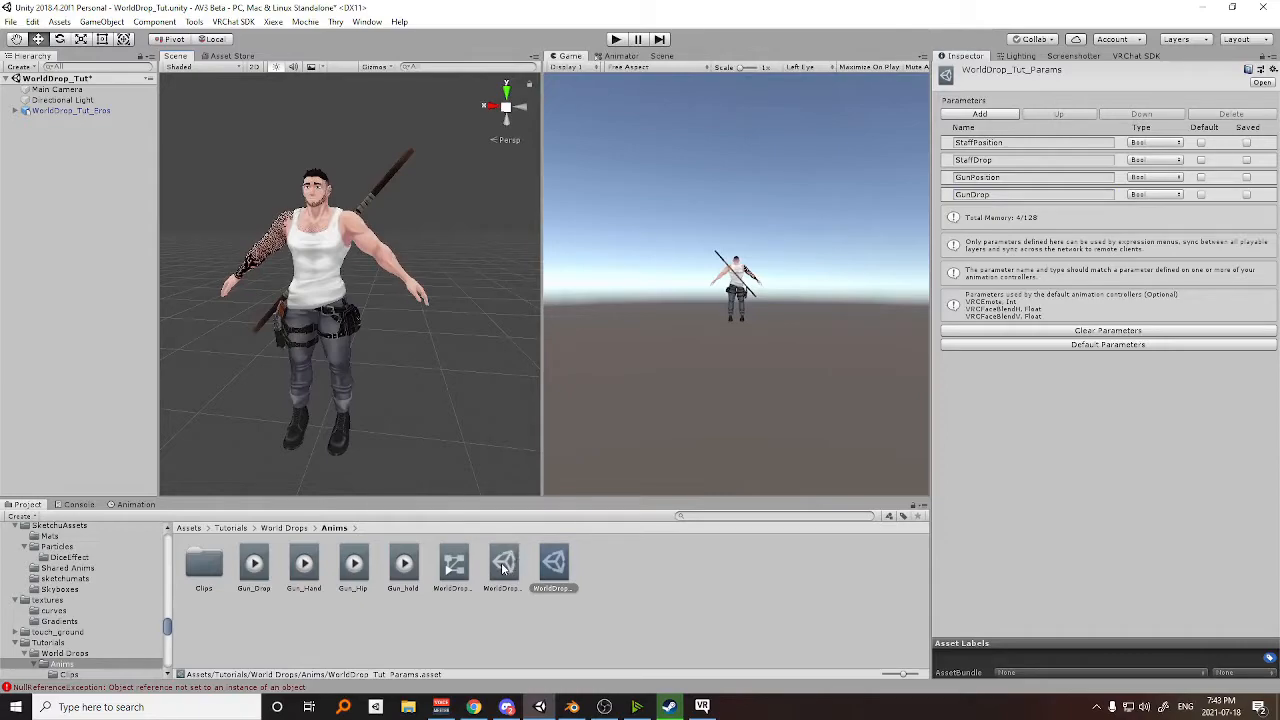
click(504, 567)
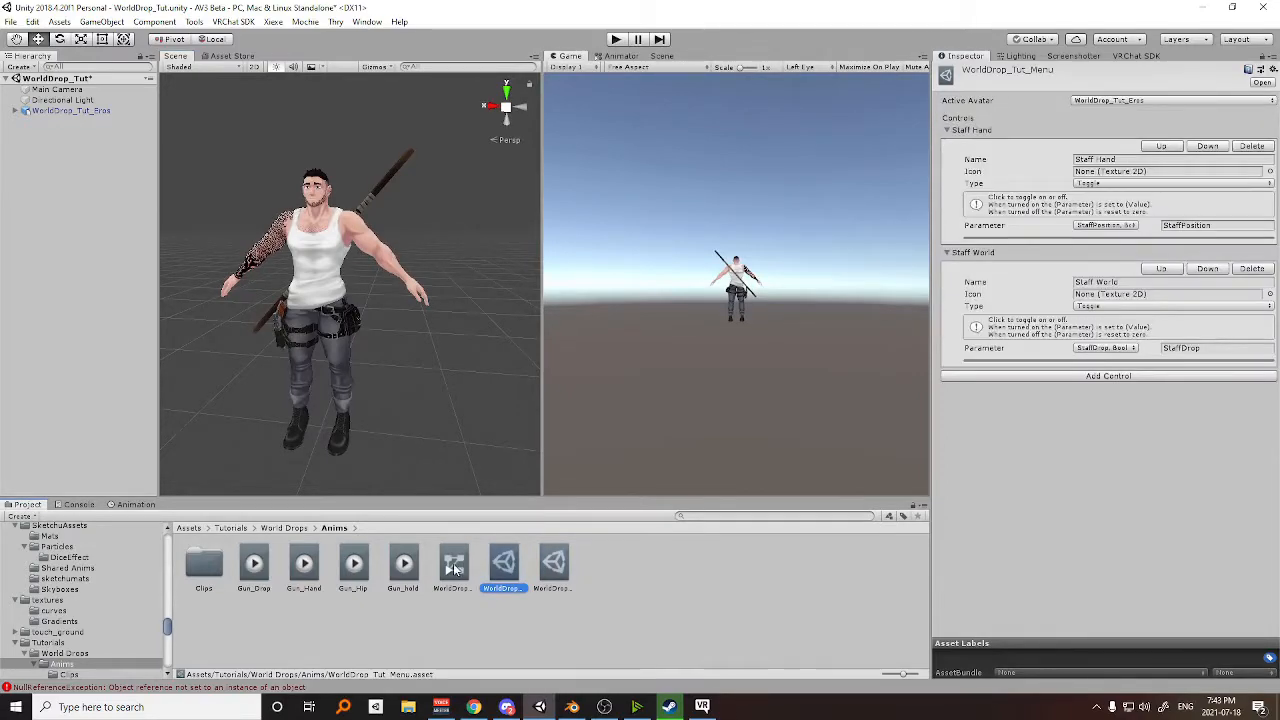
click(455, 567)
click(618, 56)
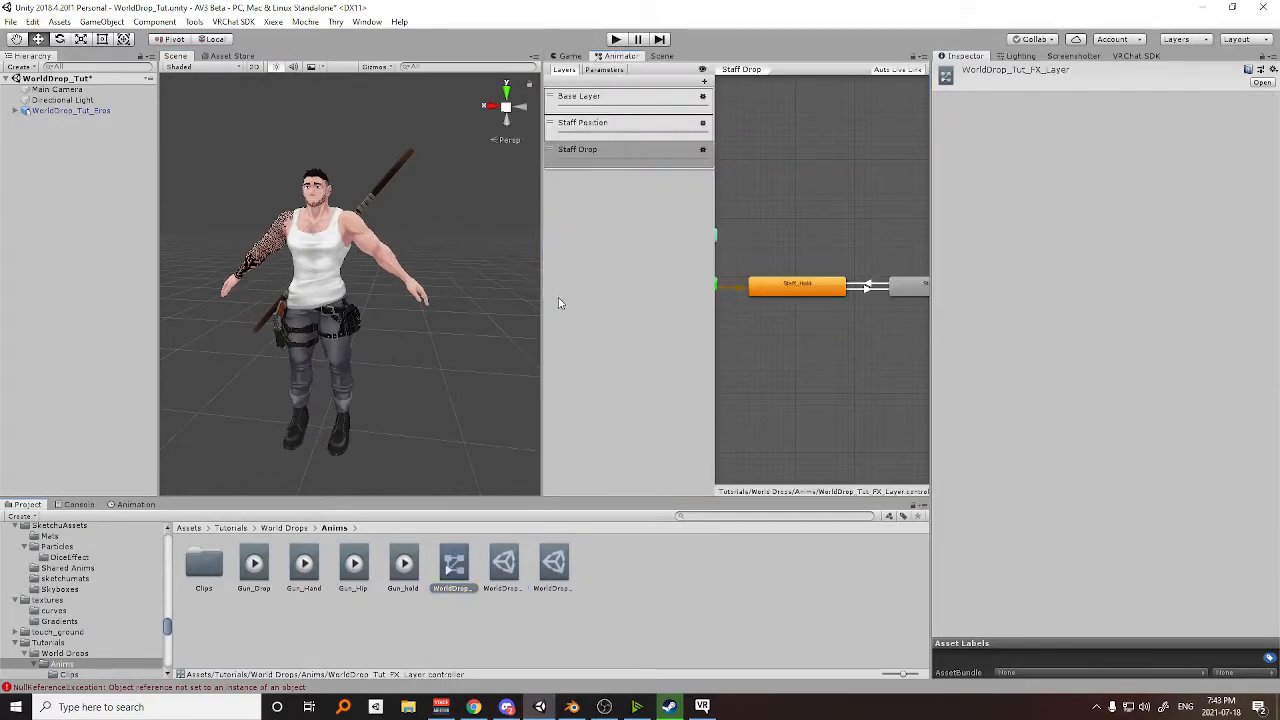
drag(541, 310, 426, 310)
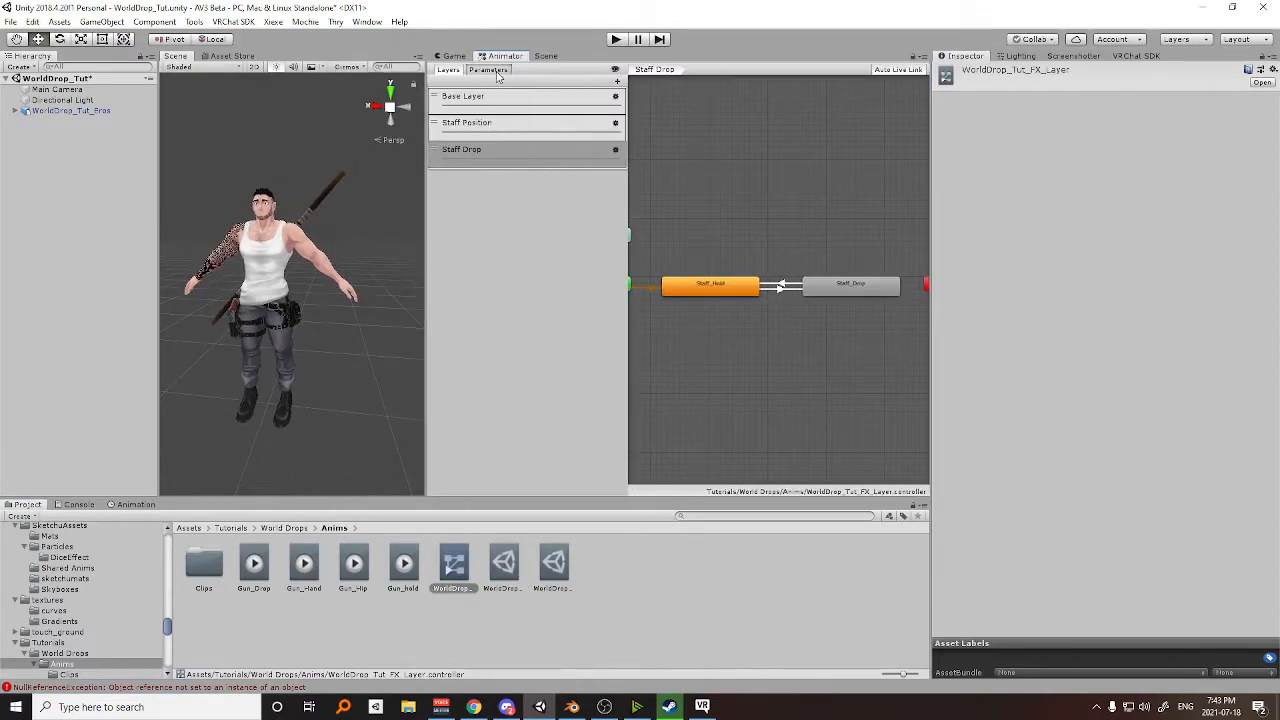
click(490, 70)
Copy the GunPosition name from WorldDrop_Tut_Params and add a Bool parameter with that name to the FX controller.
click(556, 575)
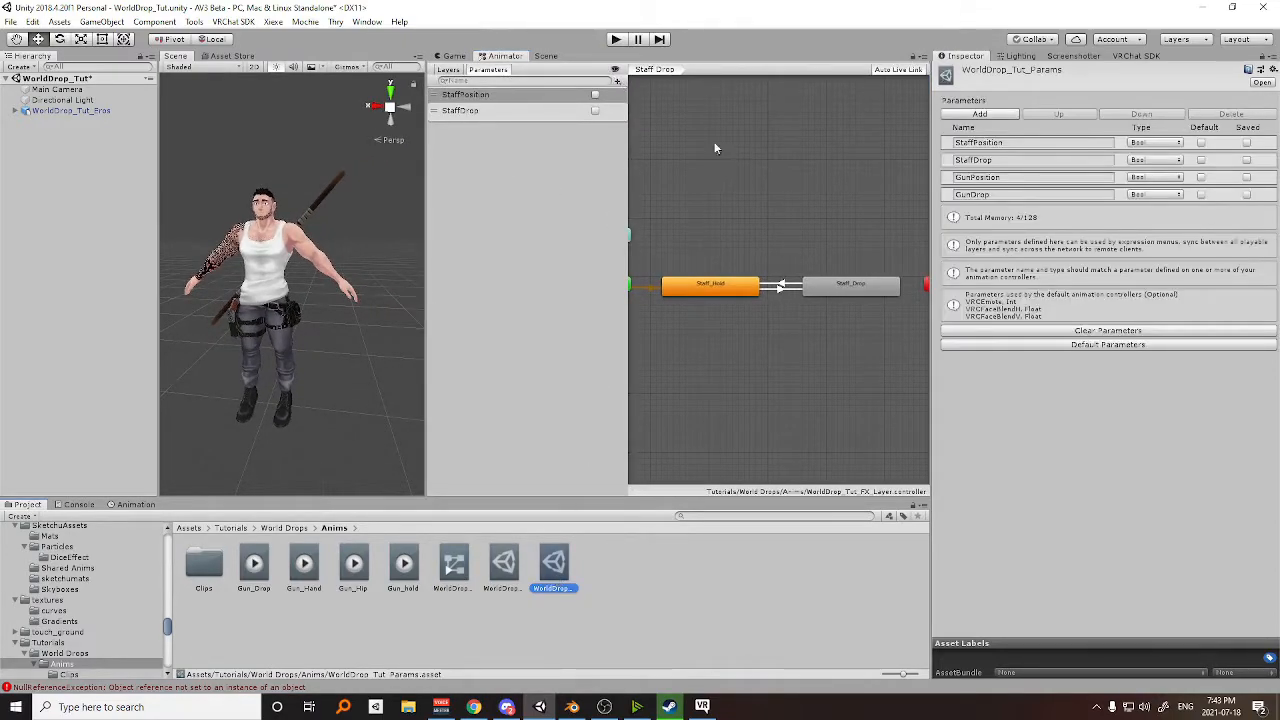
click(1018, 177)
key(ctrl+c)
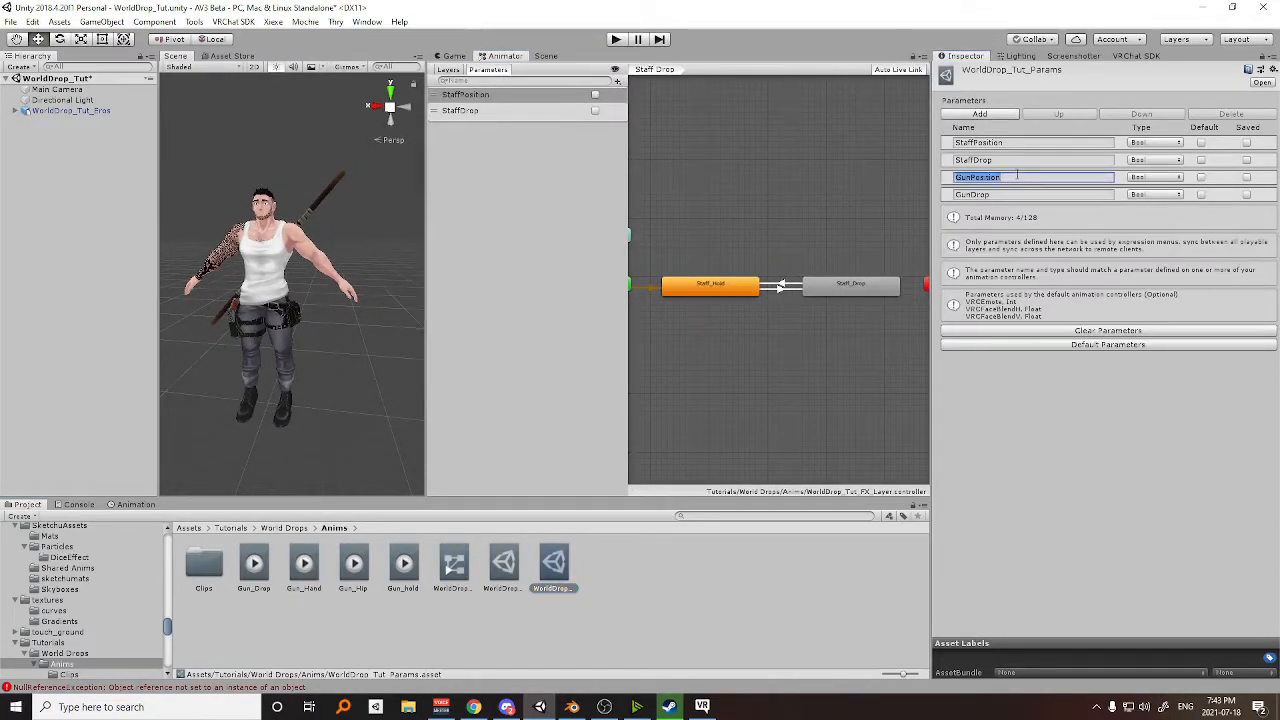
click(617, 82)
click(634, 131)
key(ctrl+v)
key(Return)
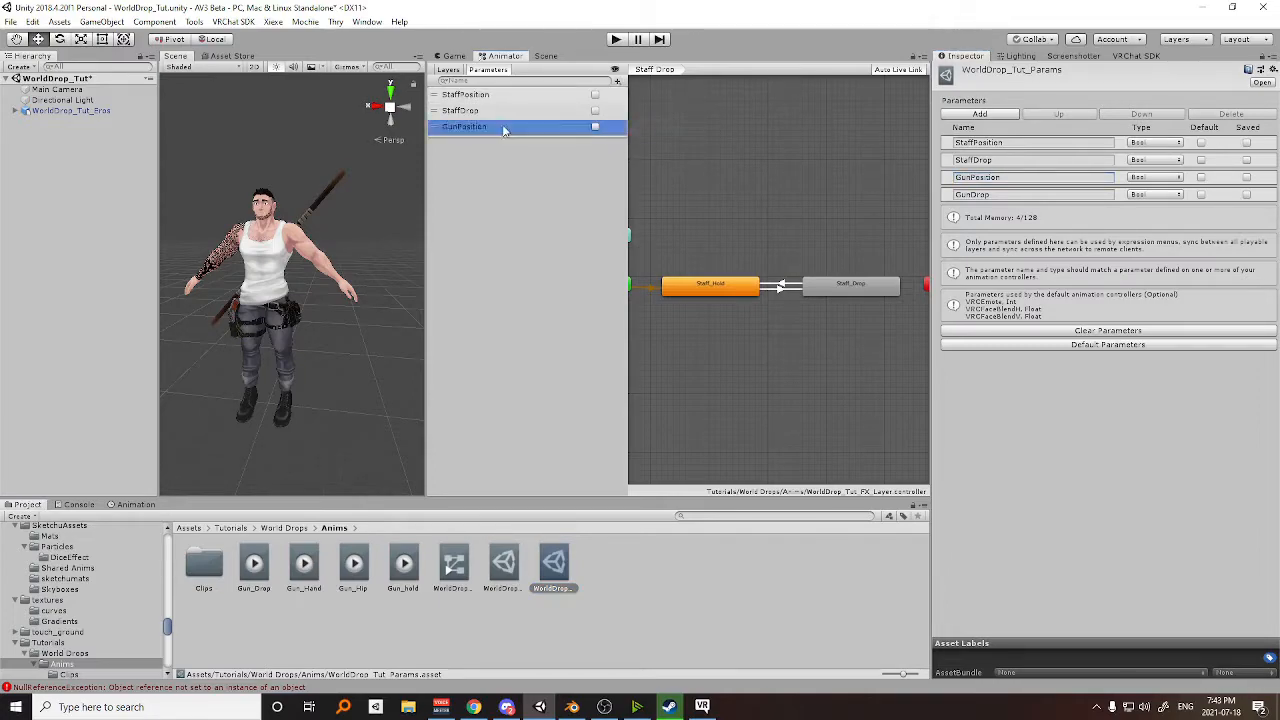
Add a Bool parameter named GunDrop to the FX controller, copying the name from WorldDrop_Tut_Params.
click(986, 193)
key(ctrl+c)
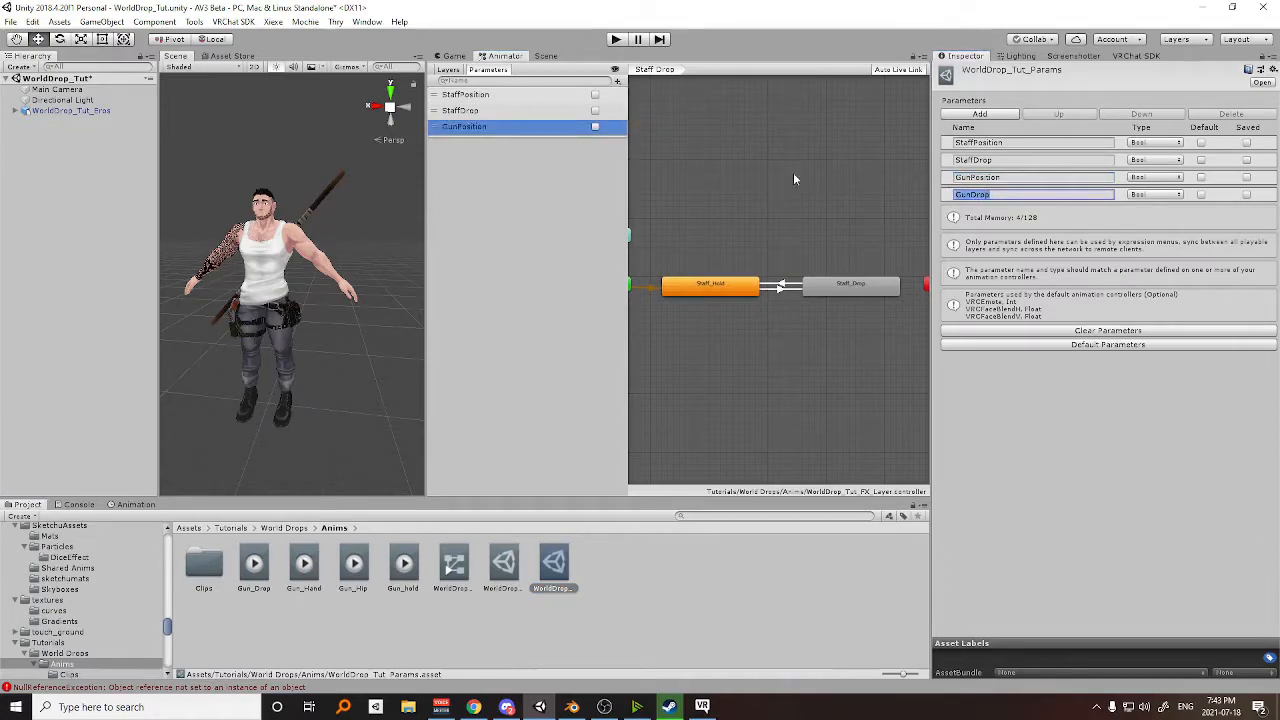
click(617, 82)
click(640, 123)
key(ctrl+v)
key(Return)
Add an FX controller layer named Gun Position and set its weight to 1.
click(458, 72)
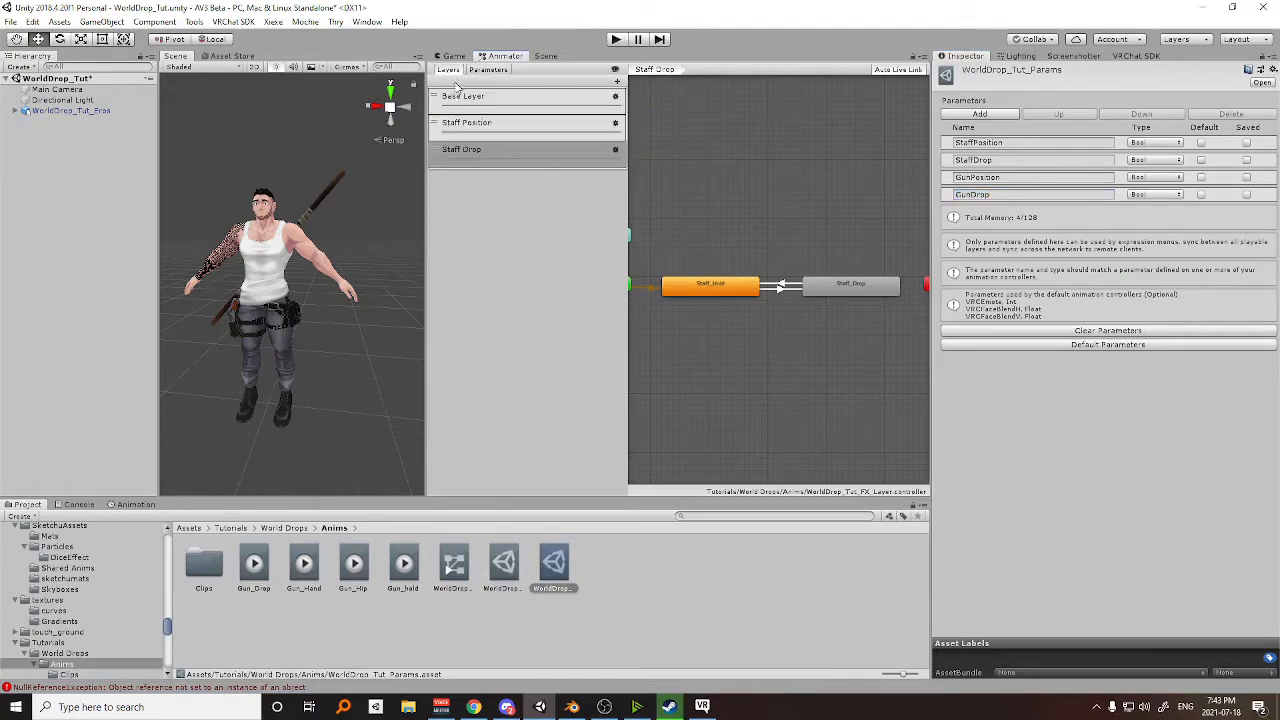
click(617, 82)
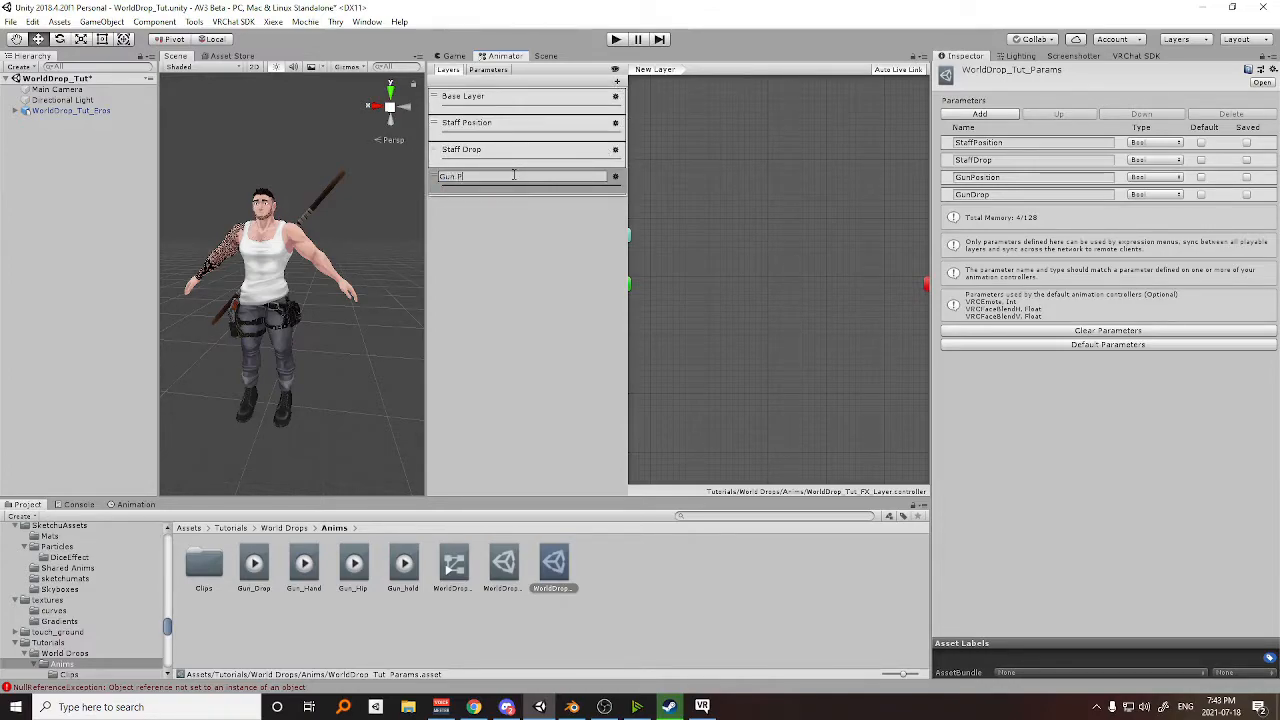
text(Gun Position)
key(Return)
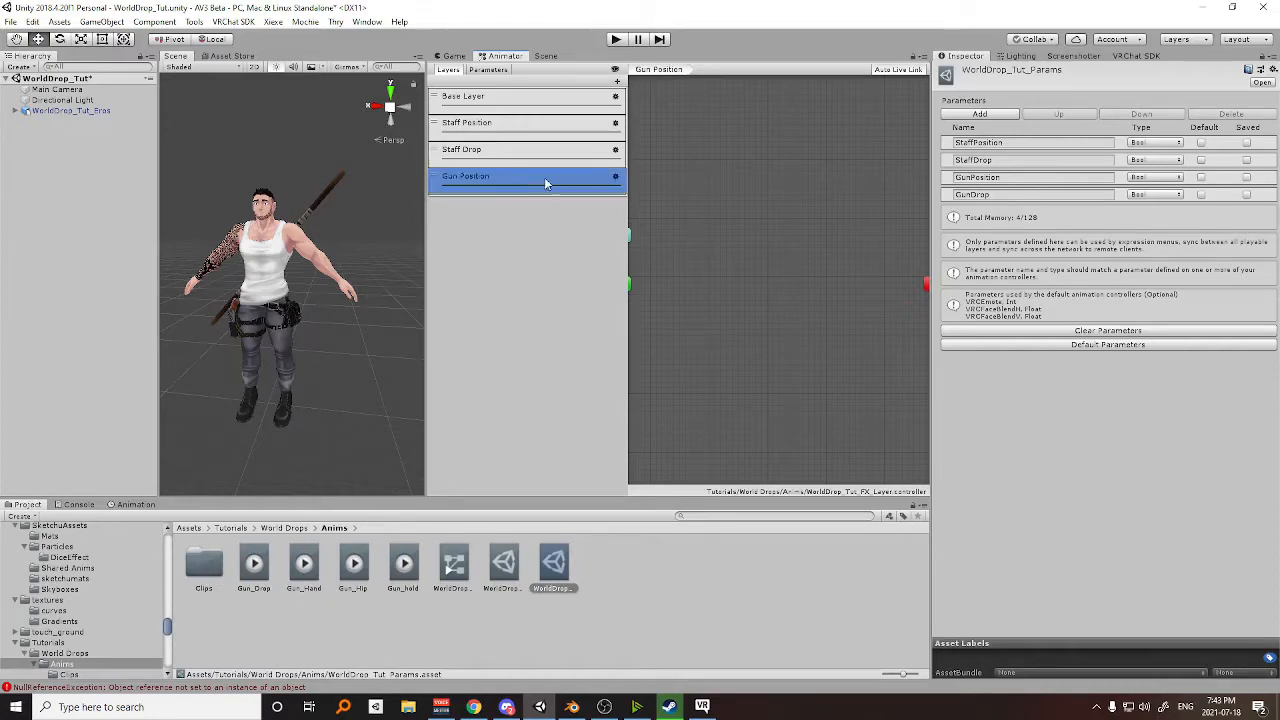
click(615, 176)
drag(705, 178, 825, 208)
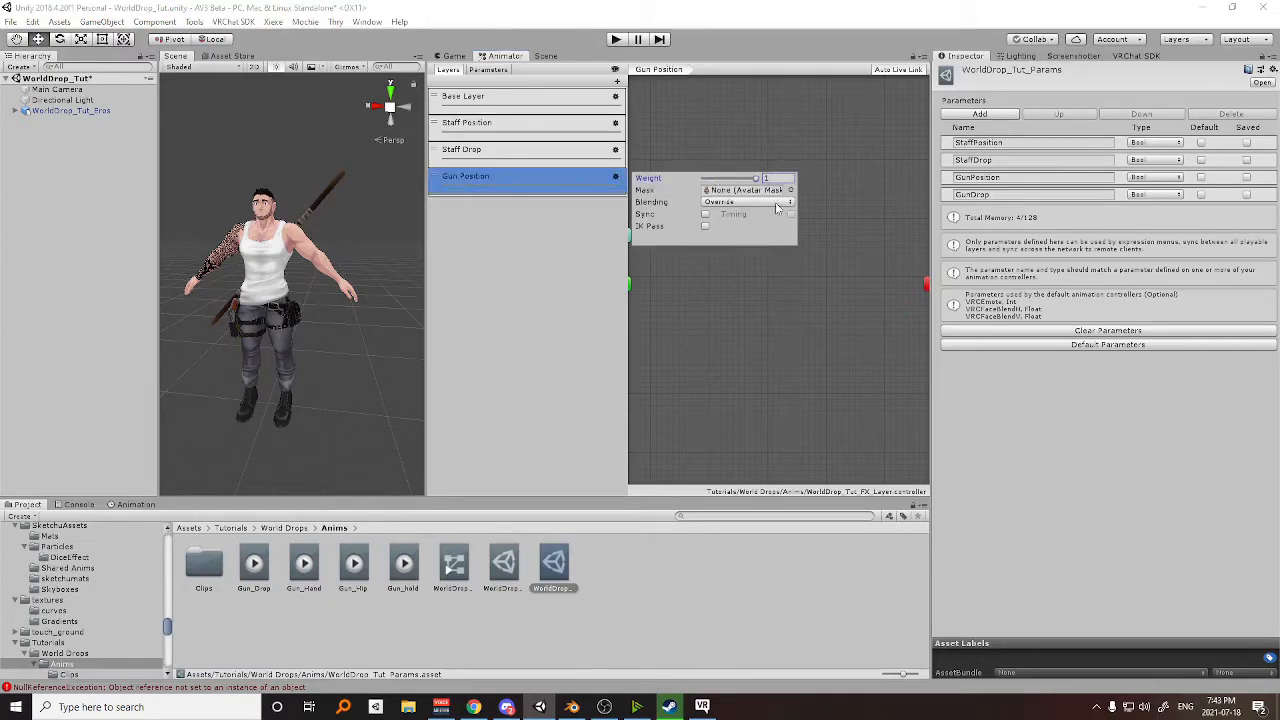
click(546, 217)
Place the Gun_Hip clip as the default state in the Gun Position layer, with a Gun_Hand state beside it.
middle_drag(711, 243, 775, 241)
scroll(775, 241, up, 2)
scroll(711, 289, down, 1)
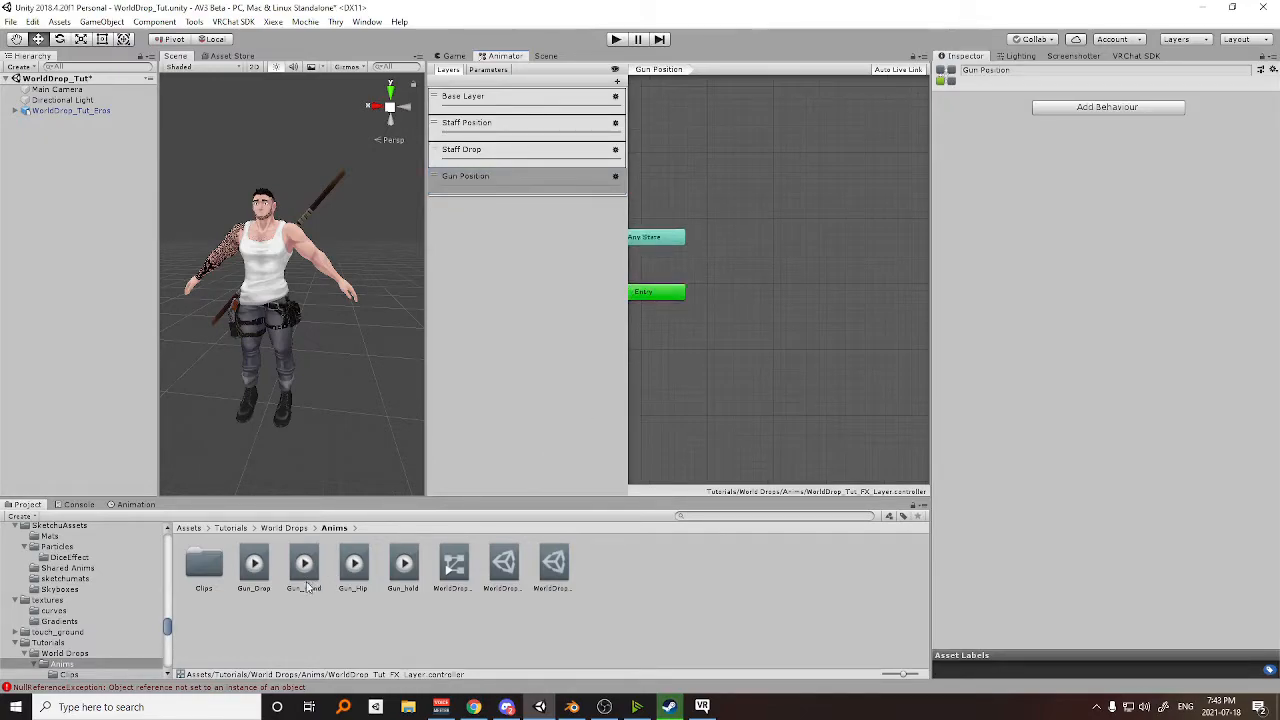
drag(350, 577, 714, 300)
click(756, 292)
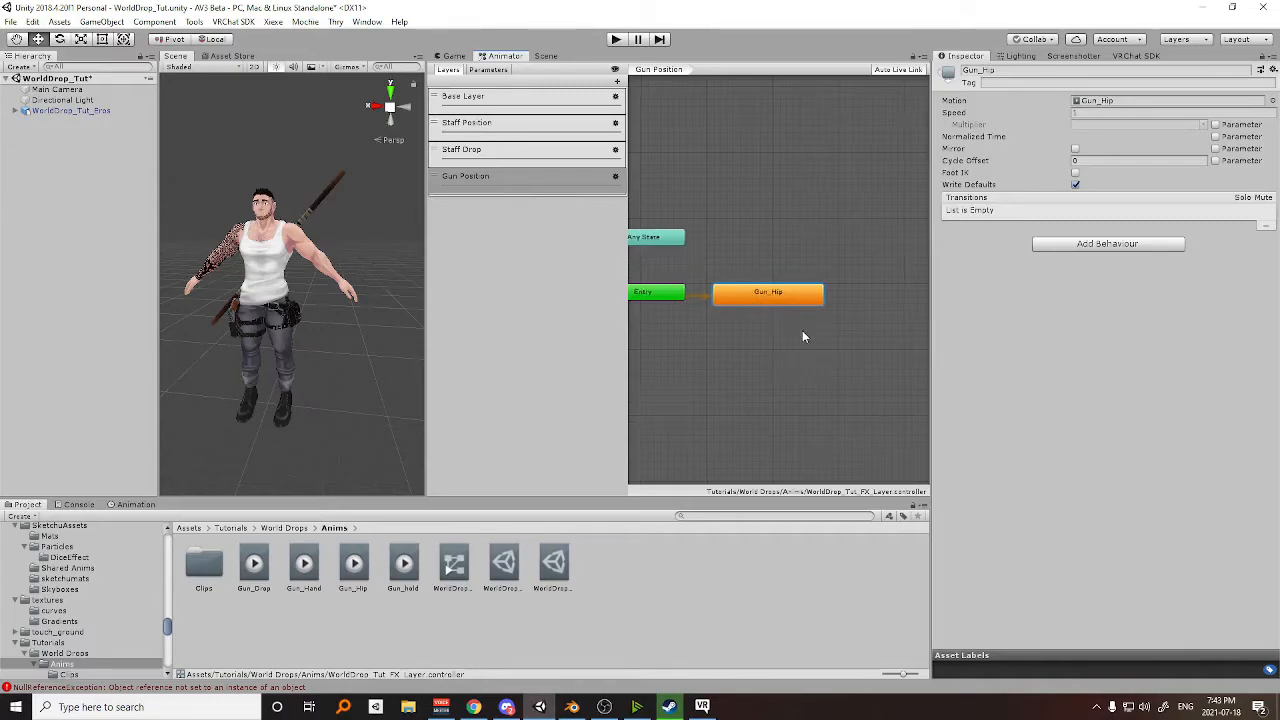
middle_drag(803, 335, 791, 335)
drag(821, 293, 870, 296)
middle_drag(815, 330, 737, 334)
Create transitions in both directions between the Gun_Hip and Gun_Hand states.
right_click(703, 303)
click(748, 311)
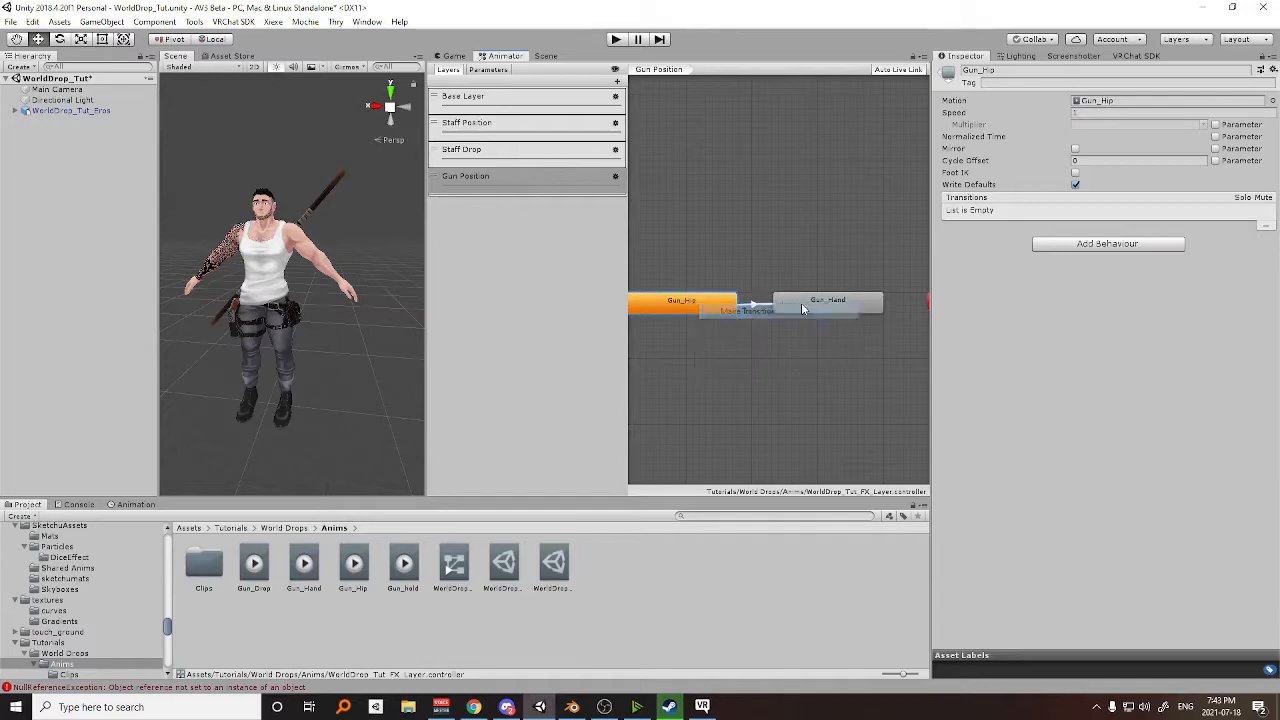
click(821, 305)
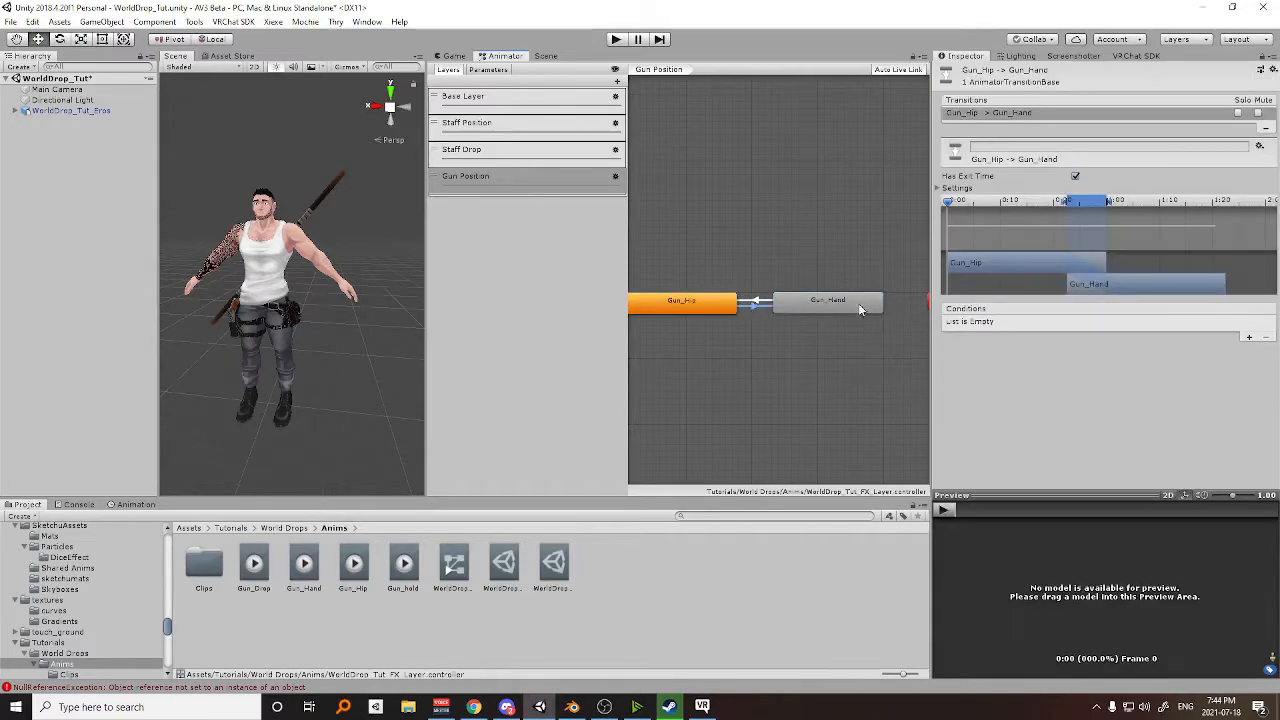
Give the Gun_Hip to Gun_Hand transition the condition GunPosition true, no exit time and a 0.1 s transition duration.
click(1249, 337)
click(1030, 322)
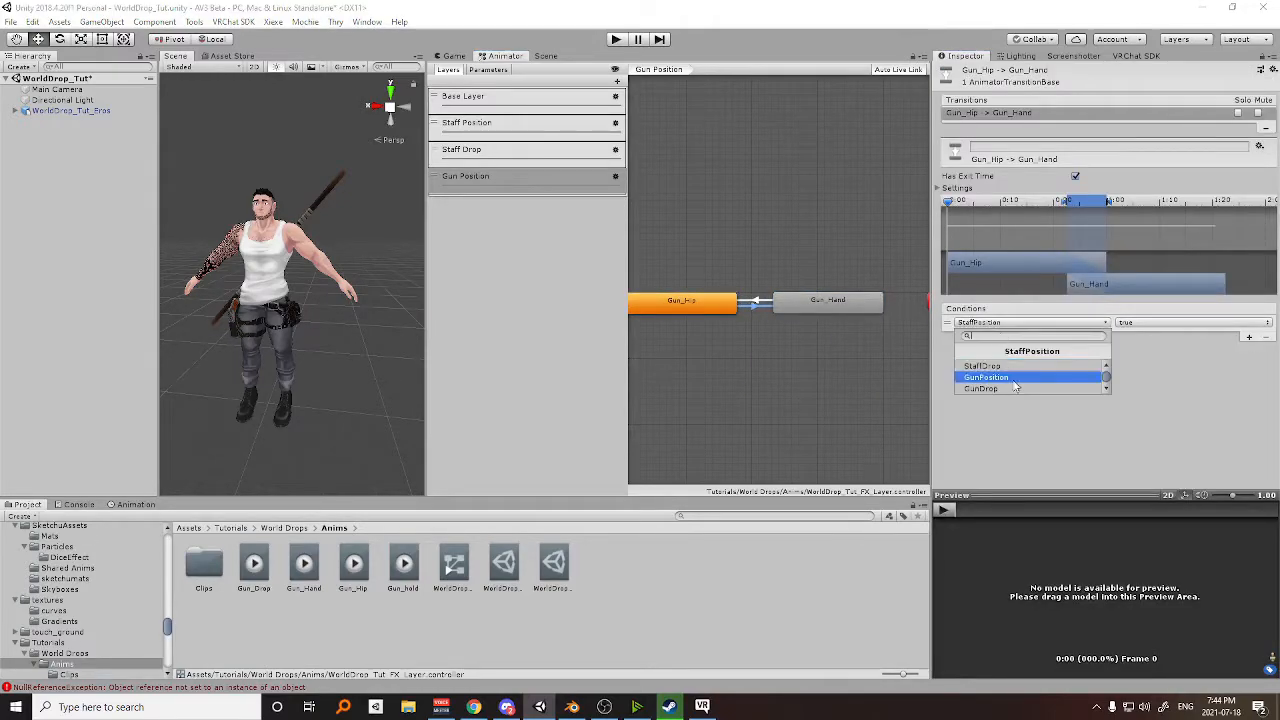
click(1009, 378)
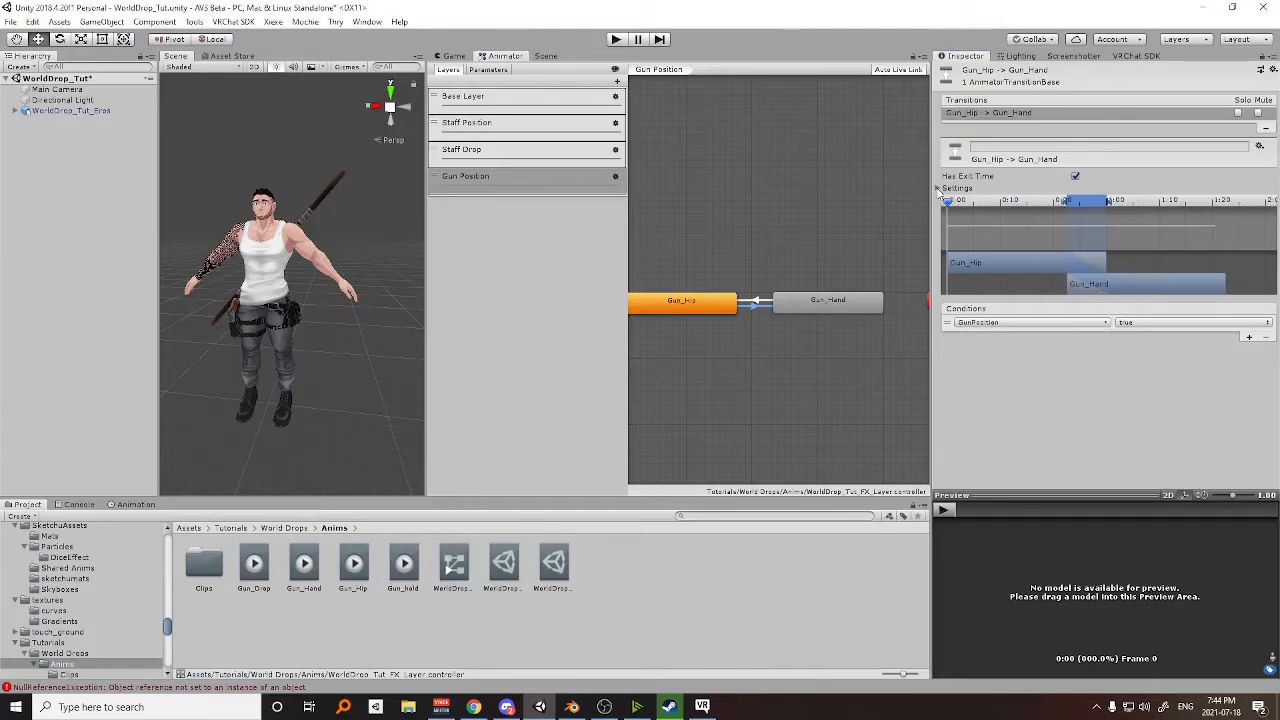
click(939, 189)
click(1075, 176)
click(1086, 224)
text(0.1)
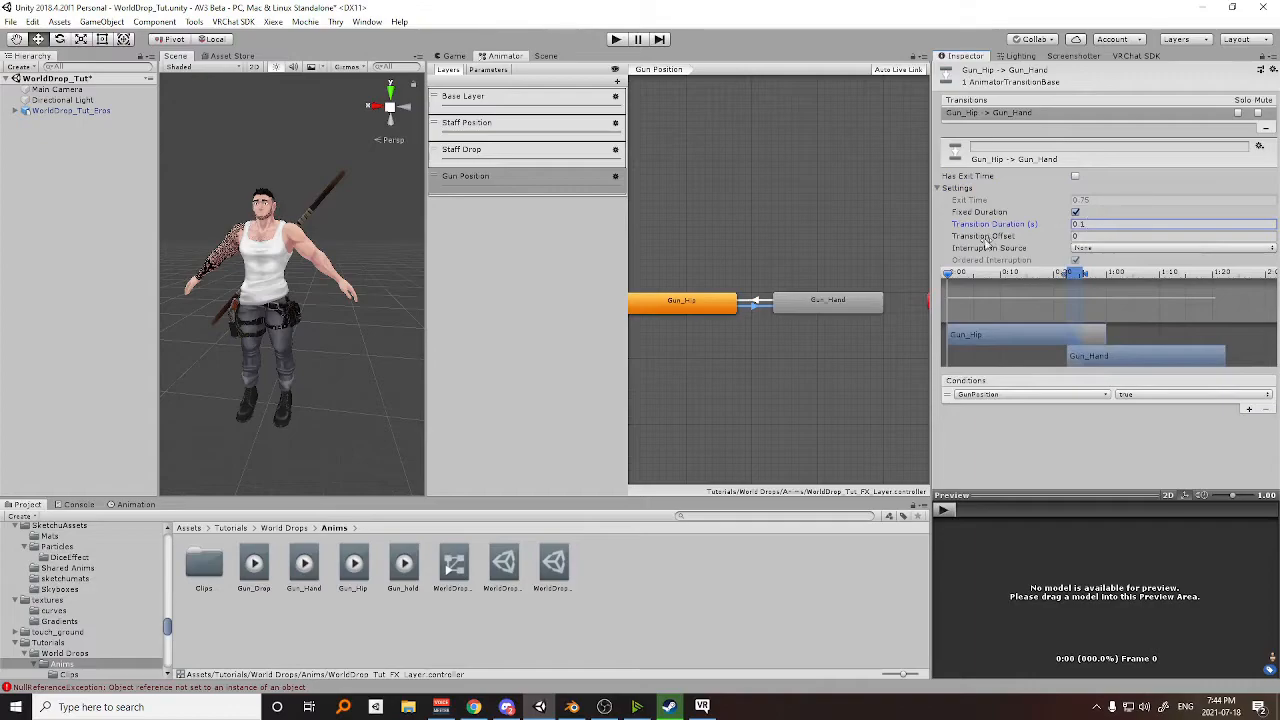
Give the Gun_Hand to Gun_Hip transition the condition GunPosition false, a 0.1 s transition duration and no exit time.
click(753, 303)
click(1249, 409)
click(1030, 394)
click(1010, 448)
click(1128, 396)
click(1147, 424)
click(1080, 224)
text(0.1)
click(1075, 176)
Turn off Write Defaults on the Gun_Hand and Gun_Hip states.
click(839, 311)
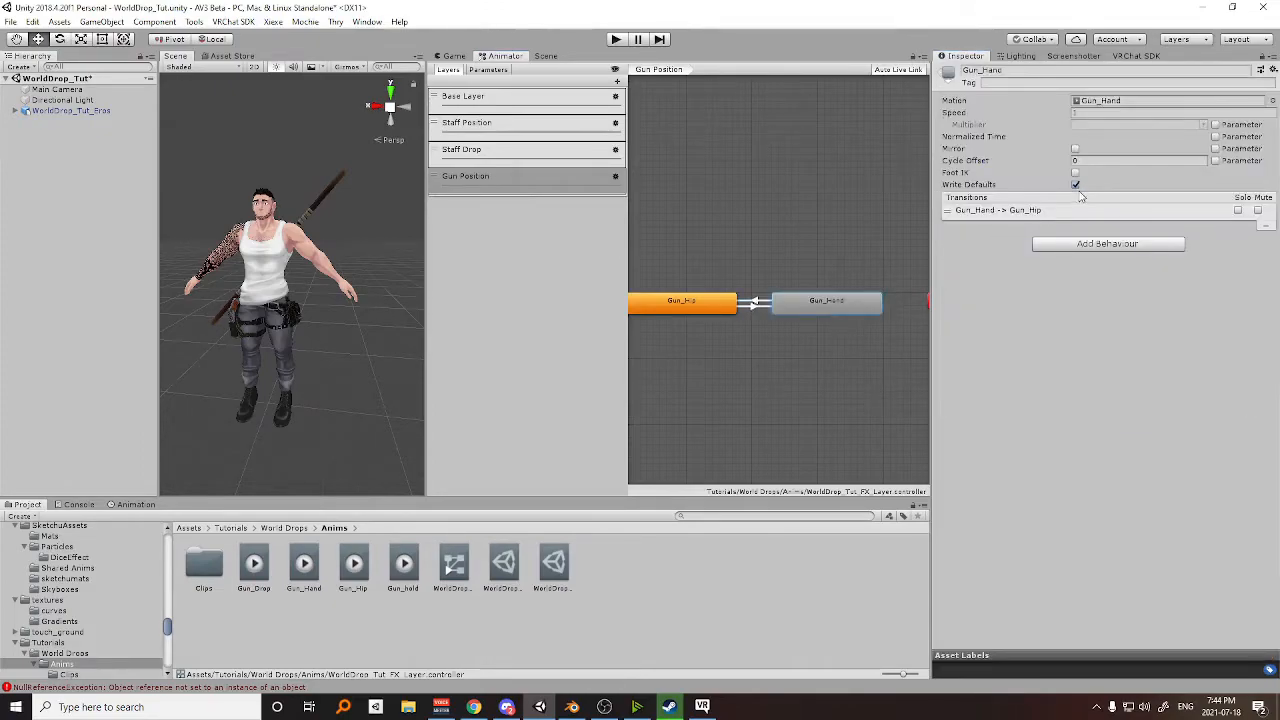
click(707, 306)
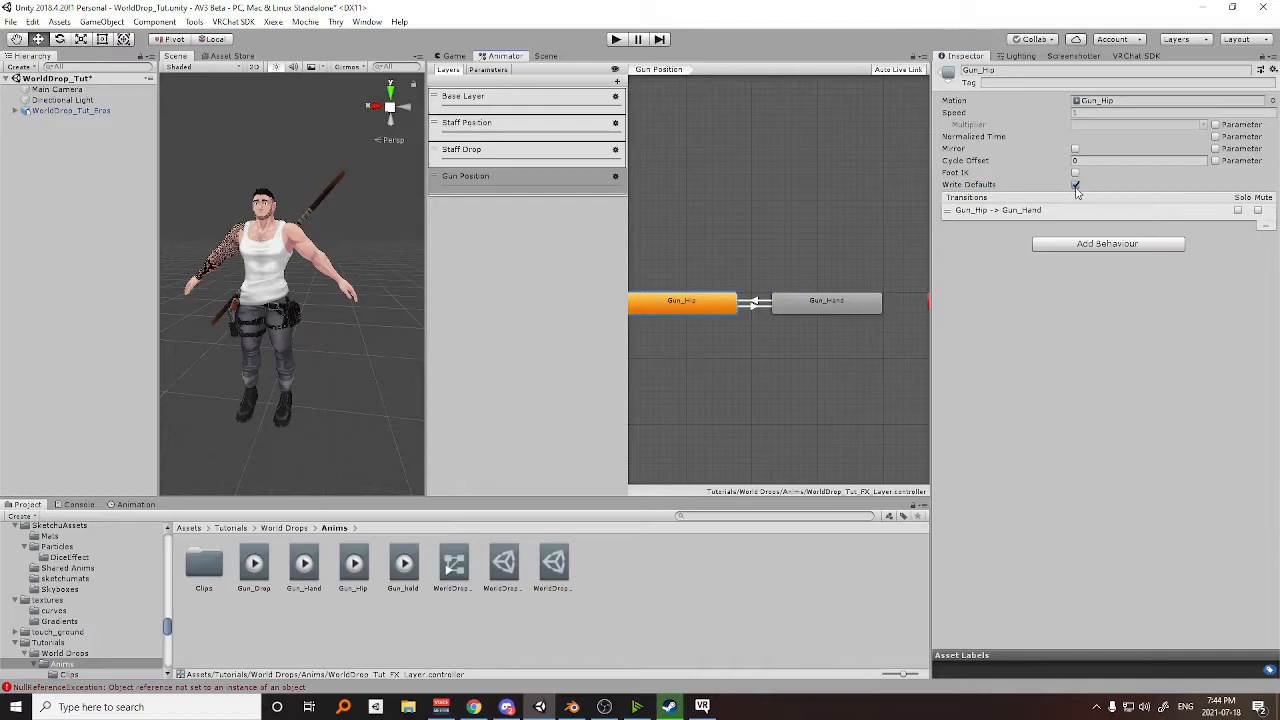
scroll(751, 312, down, 3)
scroll(748, 308, up, 3)
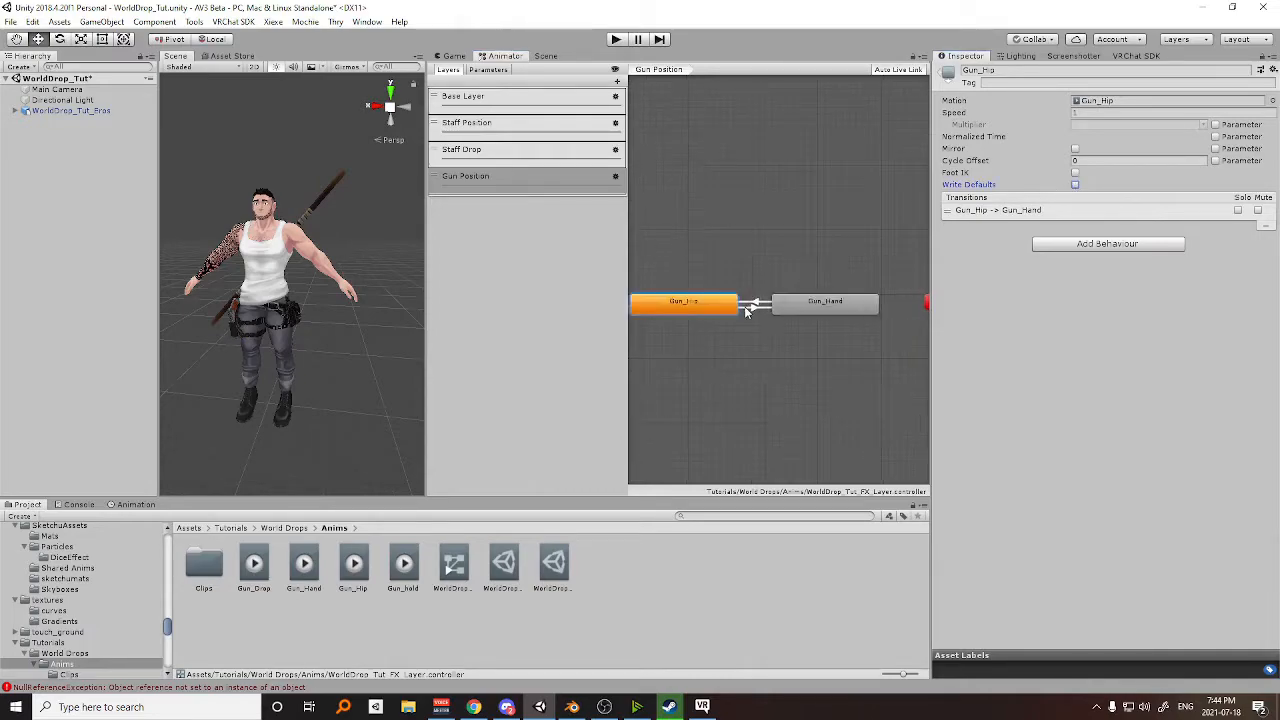
Add a layer named Gun Drop to the FX controller and set its weight to 1.
click(617, 82)
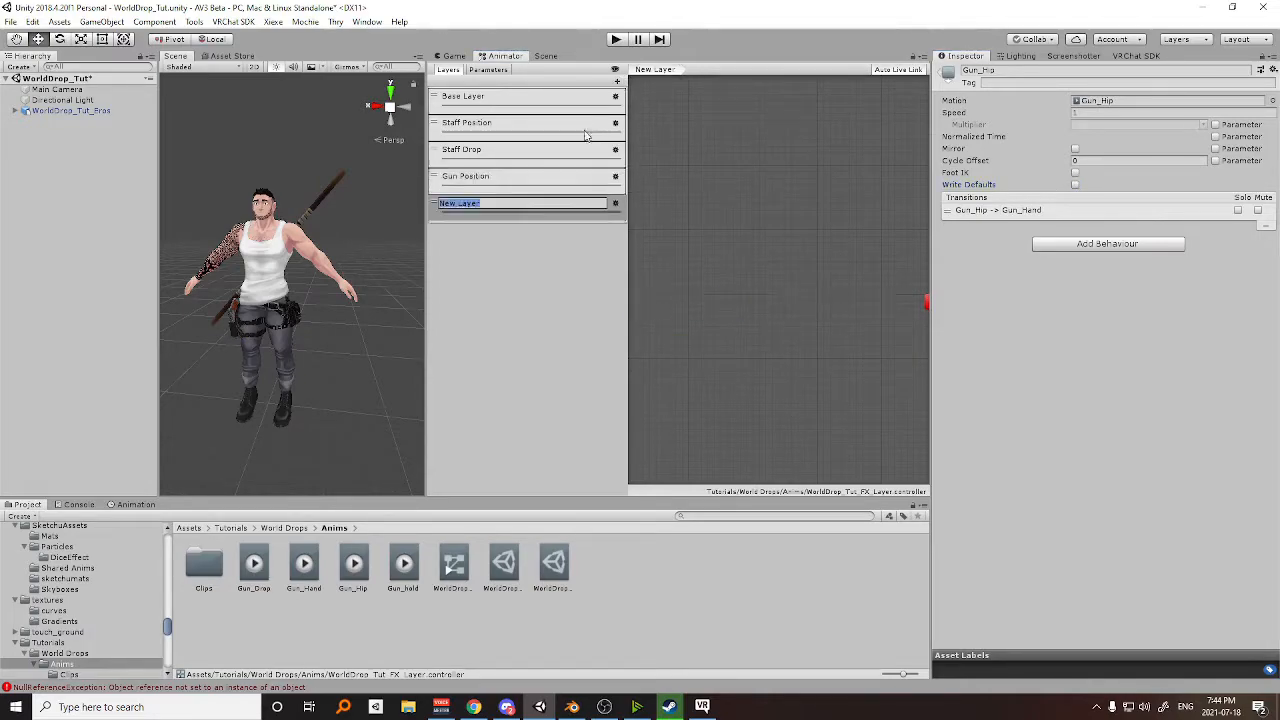
text(Gun Drop)
key(Return)
click(615, 203)
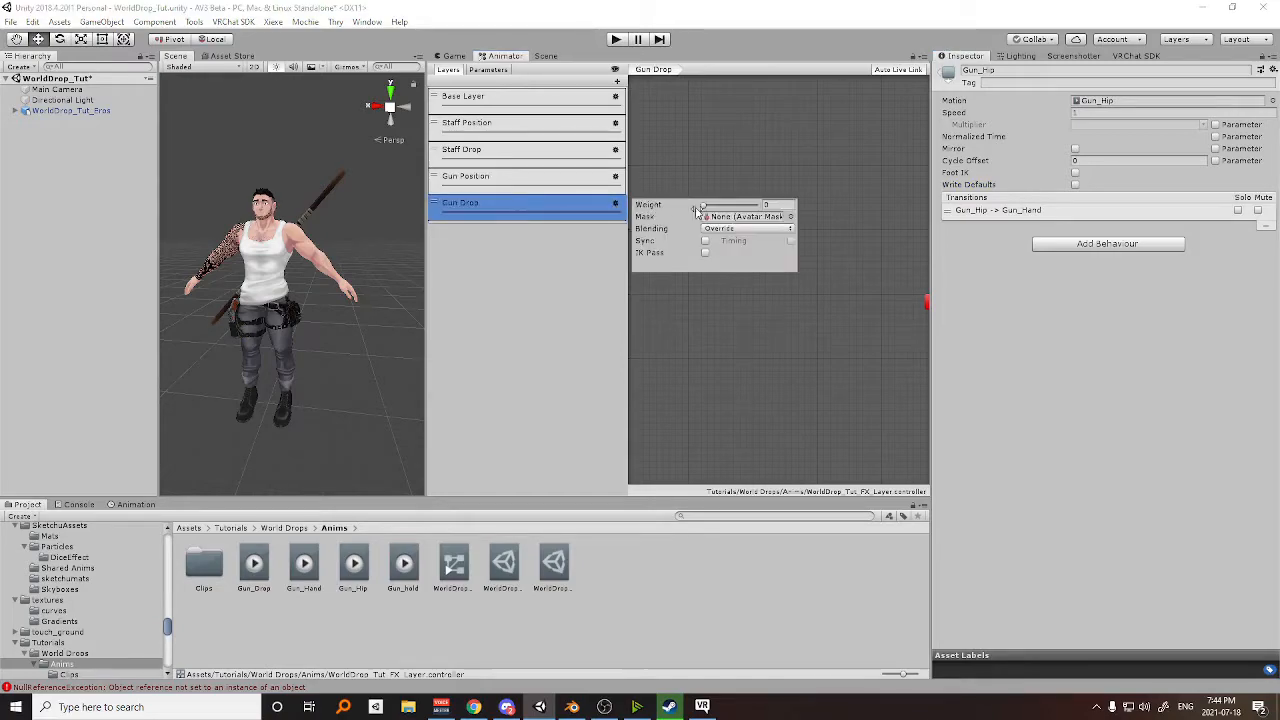
drag(705, 205, 906, 208)
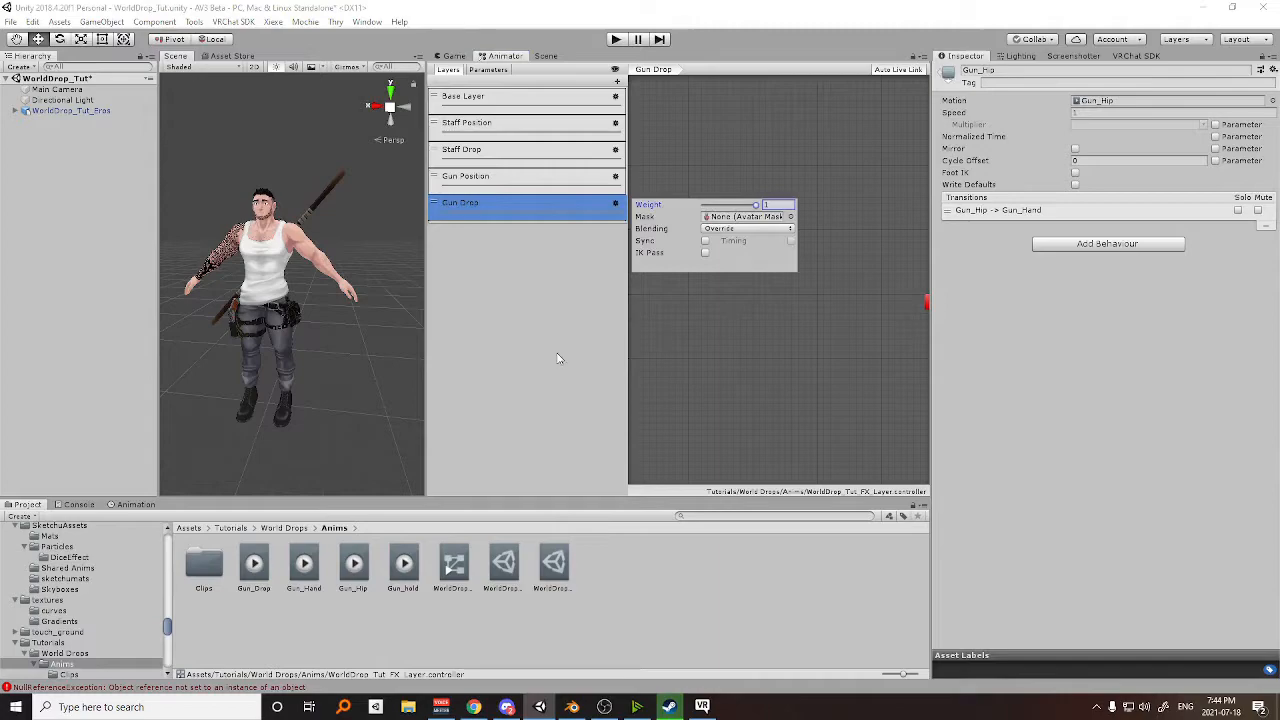
Place the Gun_hold and Gun_Drop clips as states in the Gun Drop layer and create transitions between them in both directions.
click(702, 344)
scroll(766, 318, up, 2)
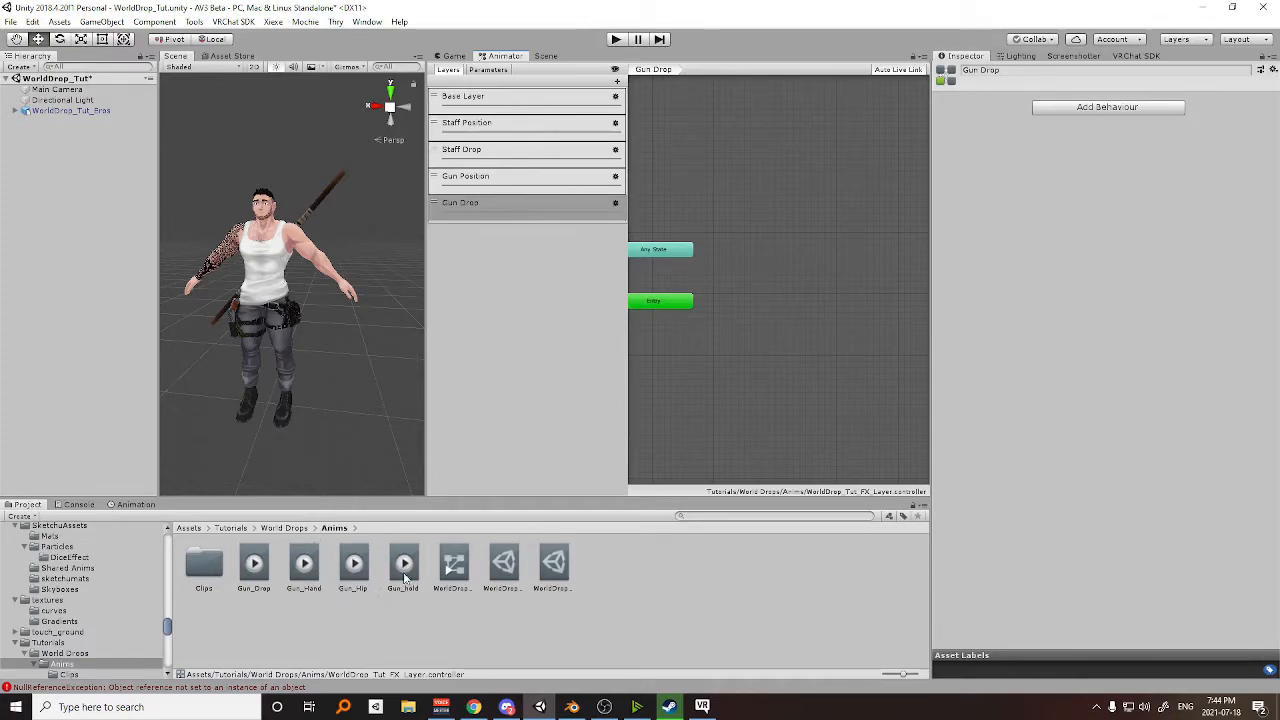
drag(727, 298, 762, 300)
drag(258, 572, 914, 286)
middle_drag(815, 361, 678, 382)
right_click(657, 320)
click(688, 333)
click(753, 316)
Give the Gun_hold to Gun_Drop transition the condition GunDrop true, a 0.1 s transition duration and no exit time.
click(700, 318)
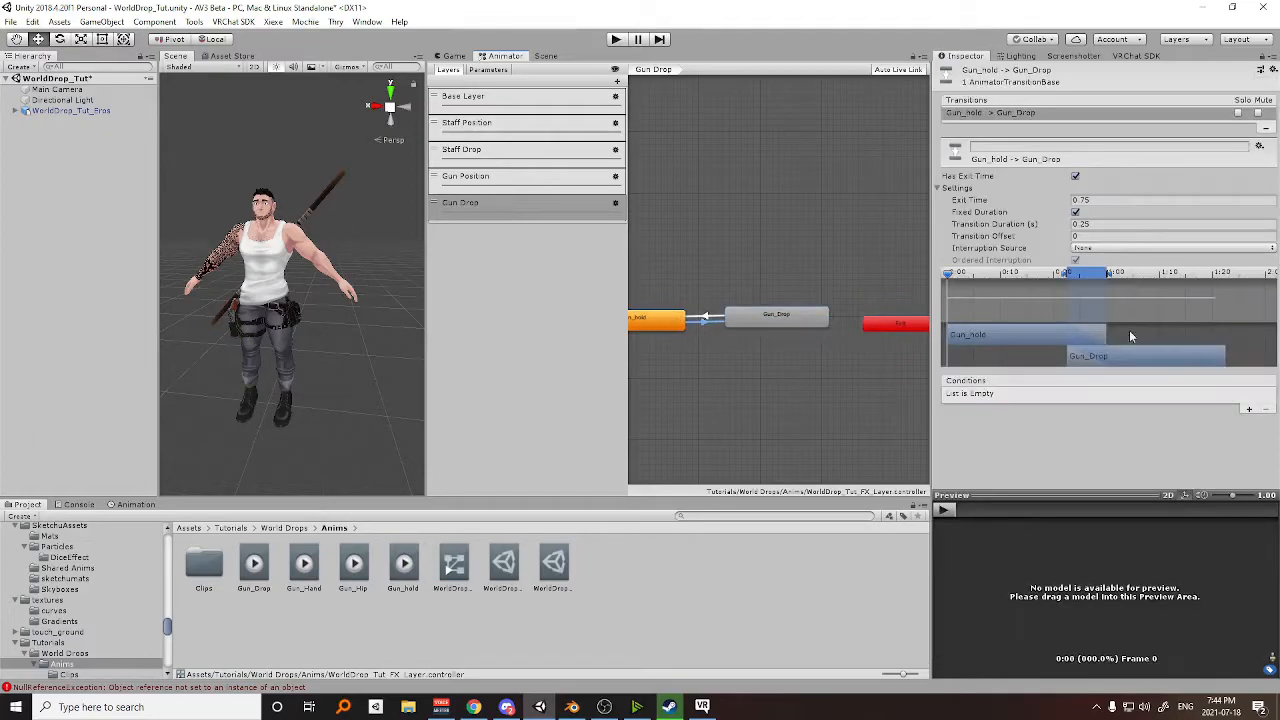
click(1248, 409)
click(1030, 395)
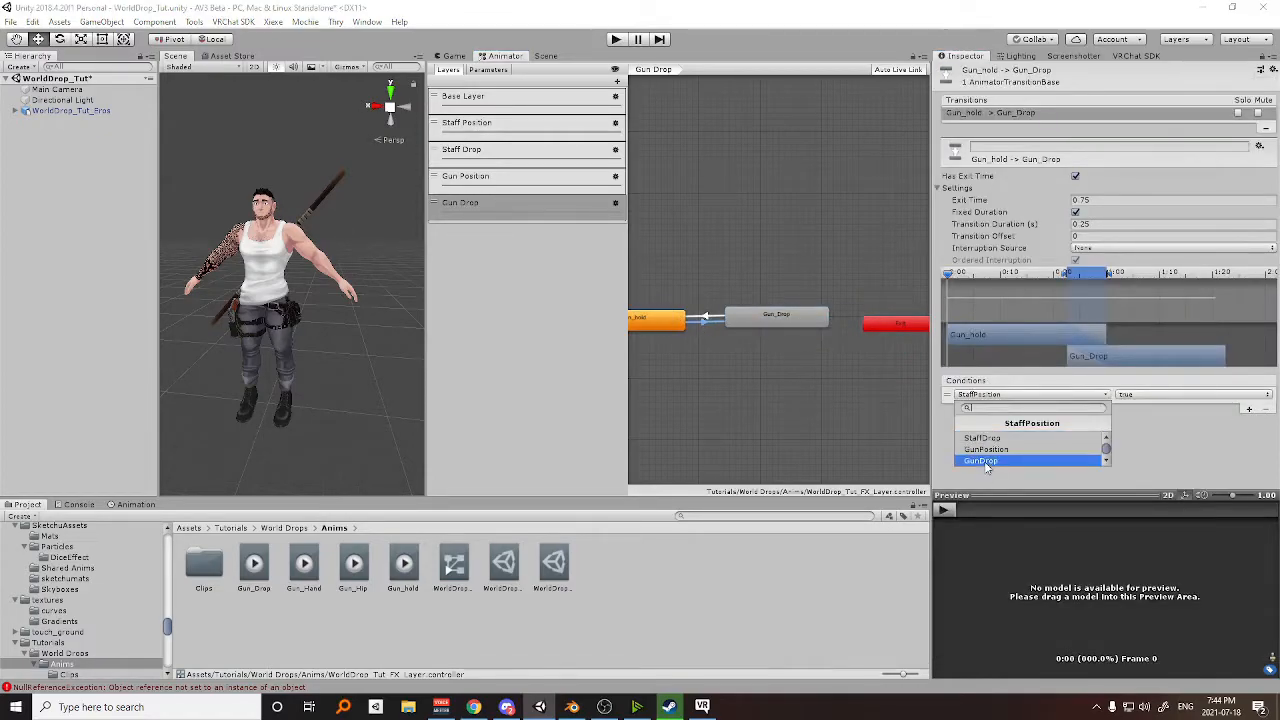
click(986, 461)
click(1125, 395)
click(1090, 224)
click(1090, 225)
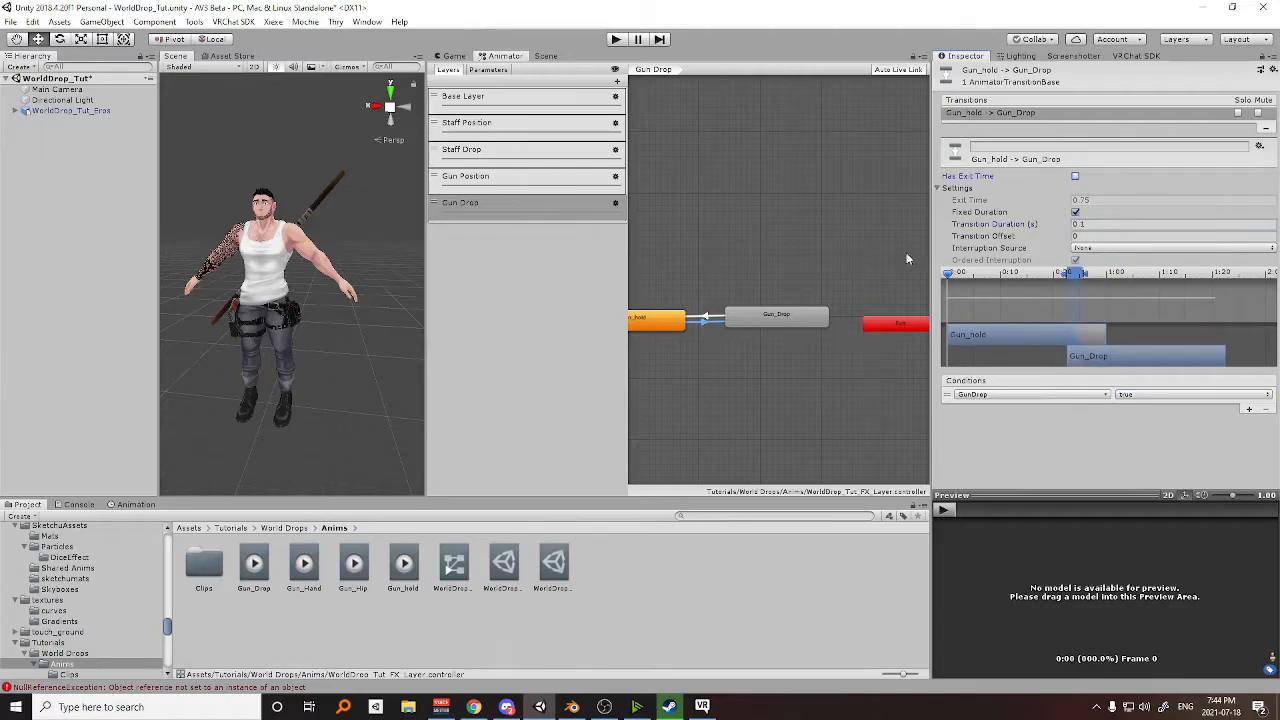
Give the Gun_Drop to Gun_hold transition the condition GunDrop false, a 0.1 s transition duration and no exit time.
click(706, 320)
click(1249, 410)
click(1024, 395)
click(1020, 462)
click(1127, 396)
click(1142, 424)
click(1085, 224)
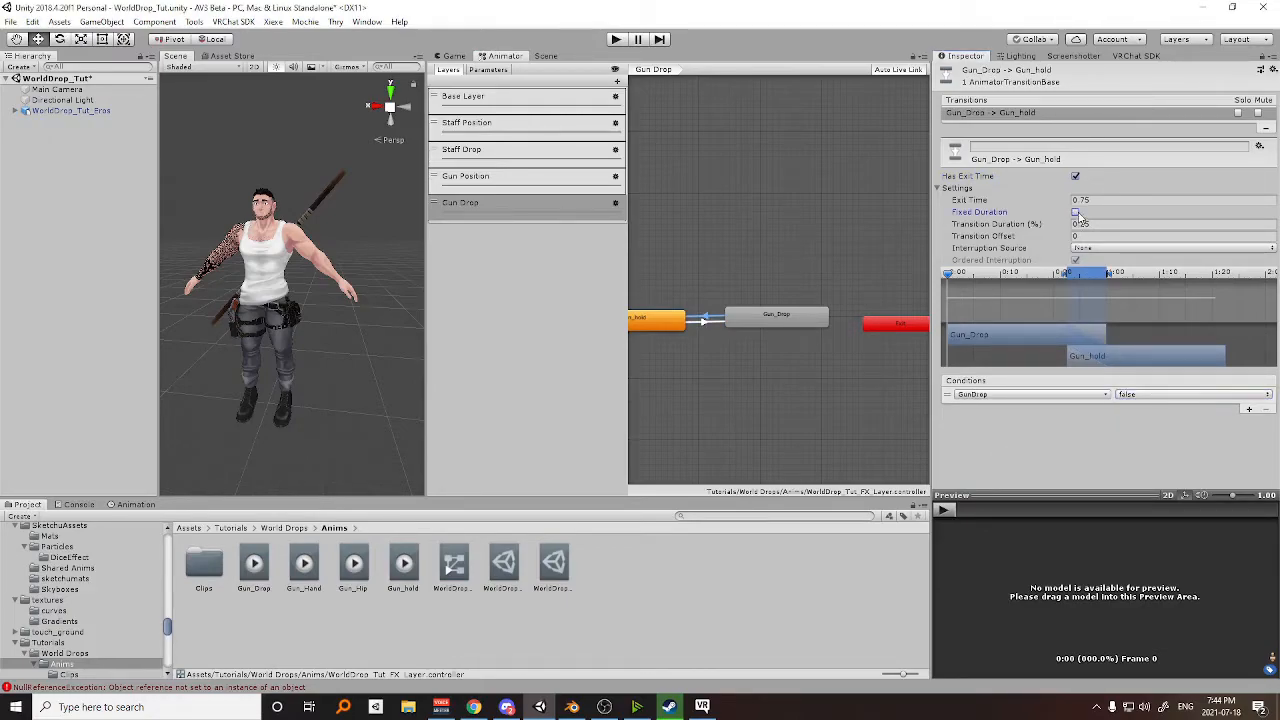
text(1)
click(1076, 177)
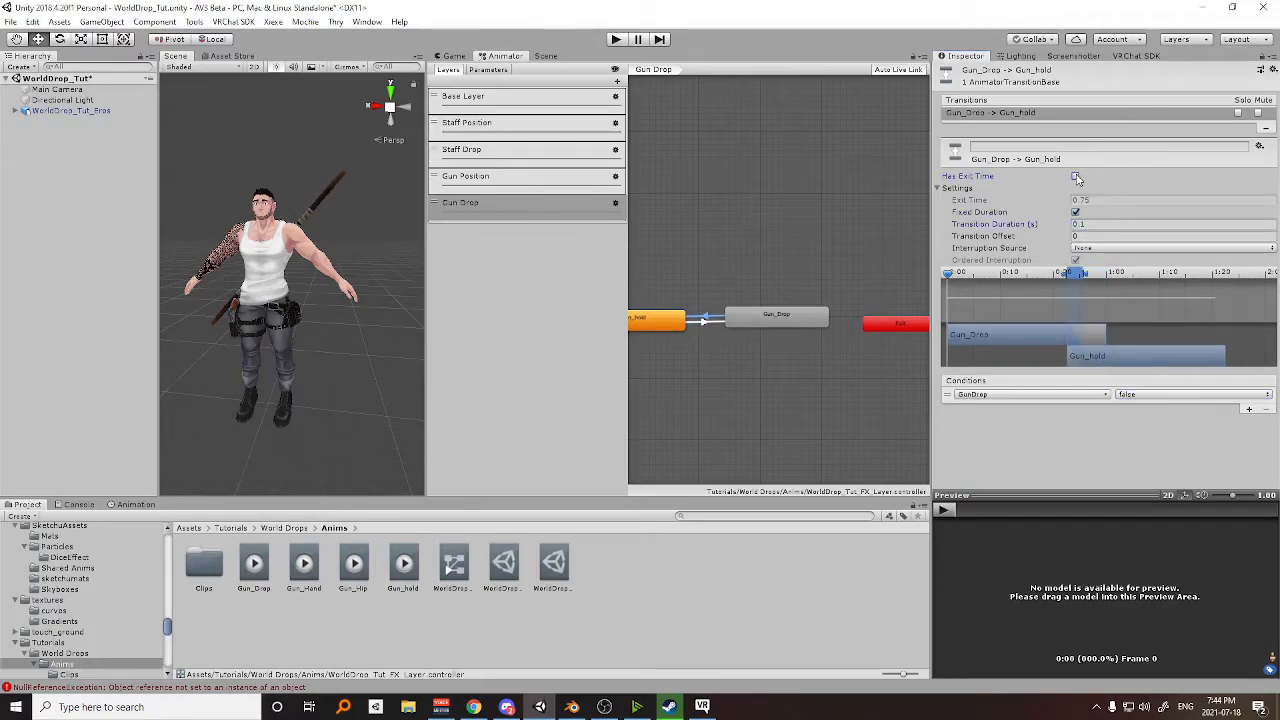
Turn off Write Defaults on the Gun_Drop and Gun_hold states.
click(783, 326)
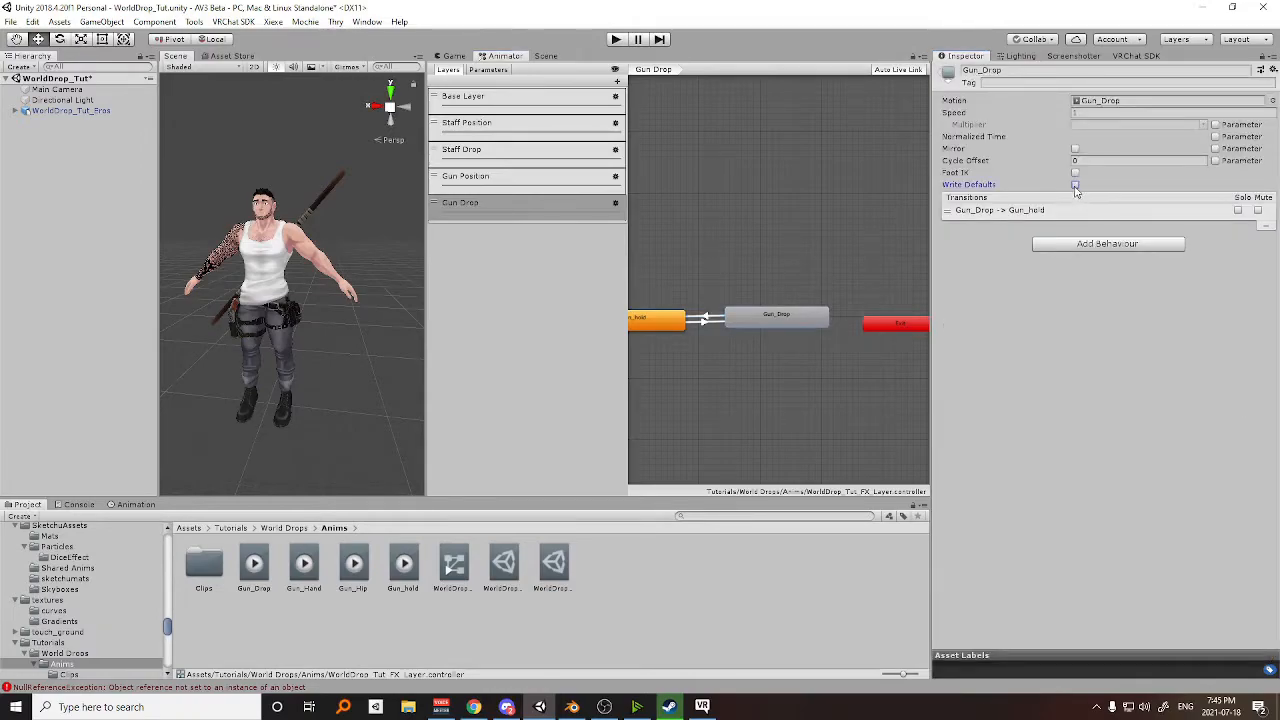
click(652, 327)
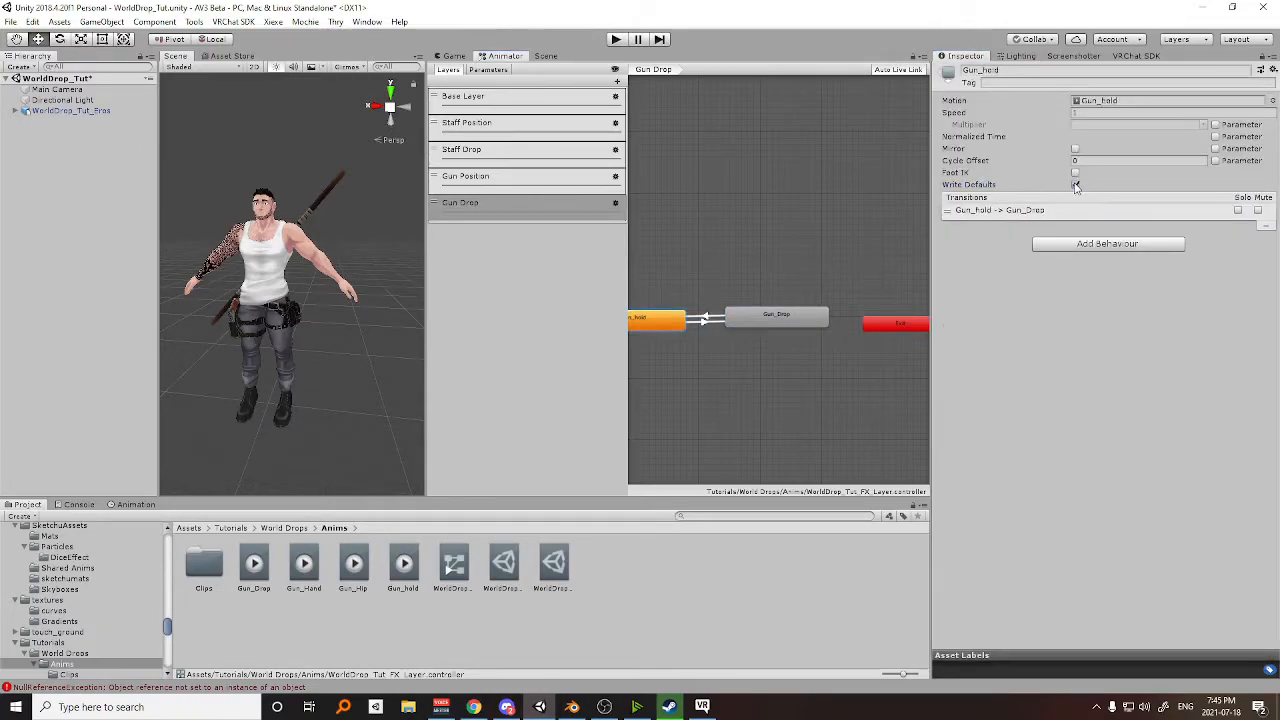
click(782, 327)
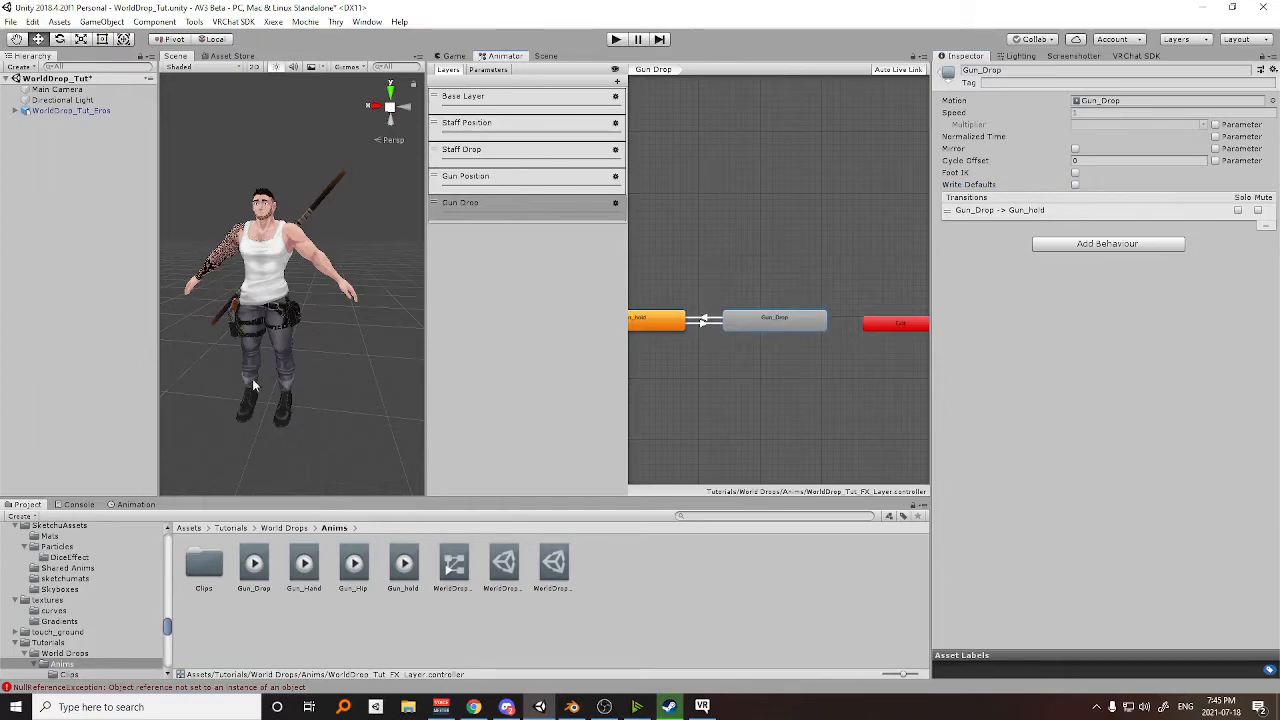
Add two controls to the WorldDrop_Tut_Menu and make the first a toggle named Gun Position driven by the GunPosition parameter.
click(505, 564)
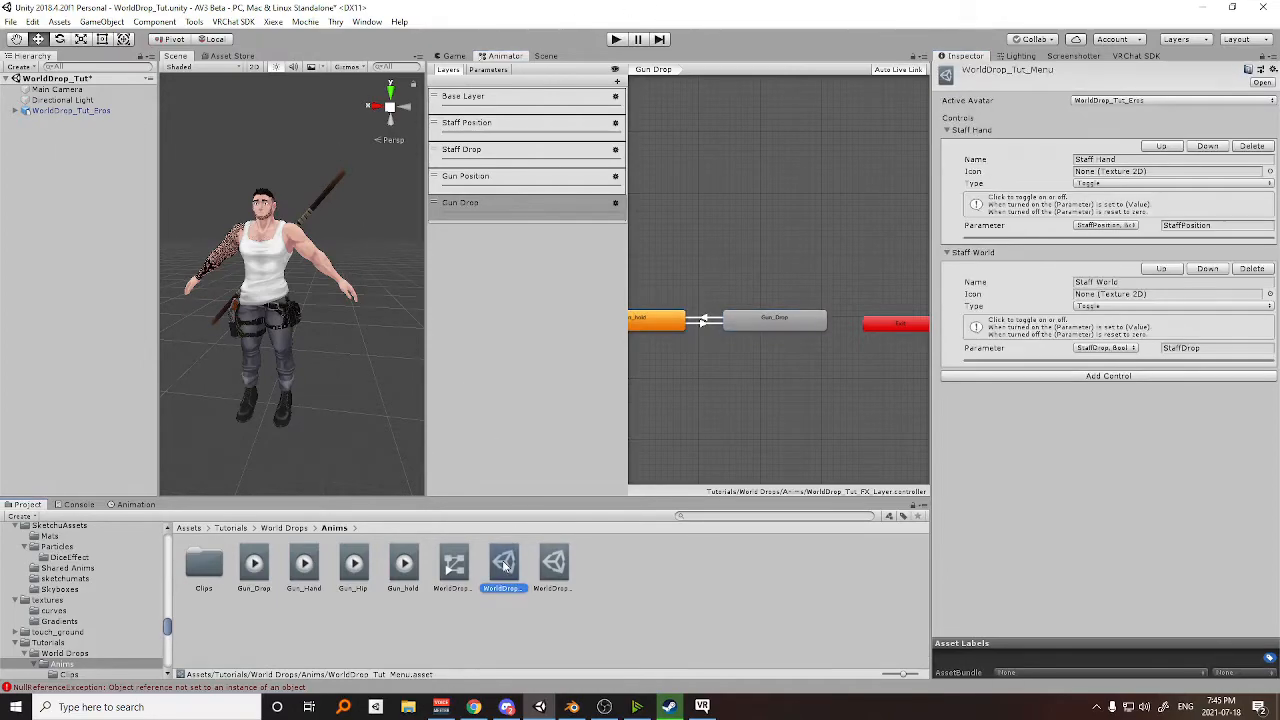
click(1084, 377)
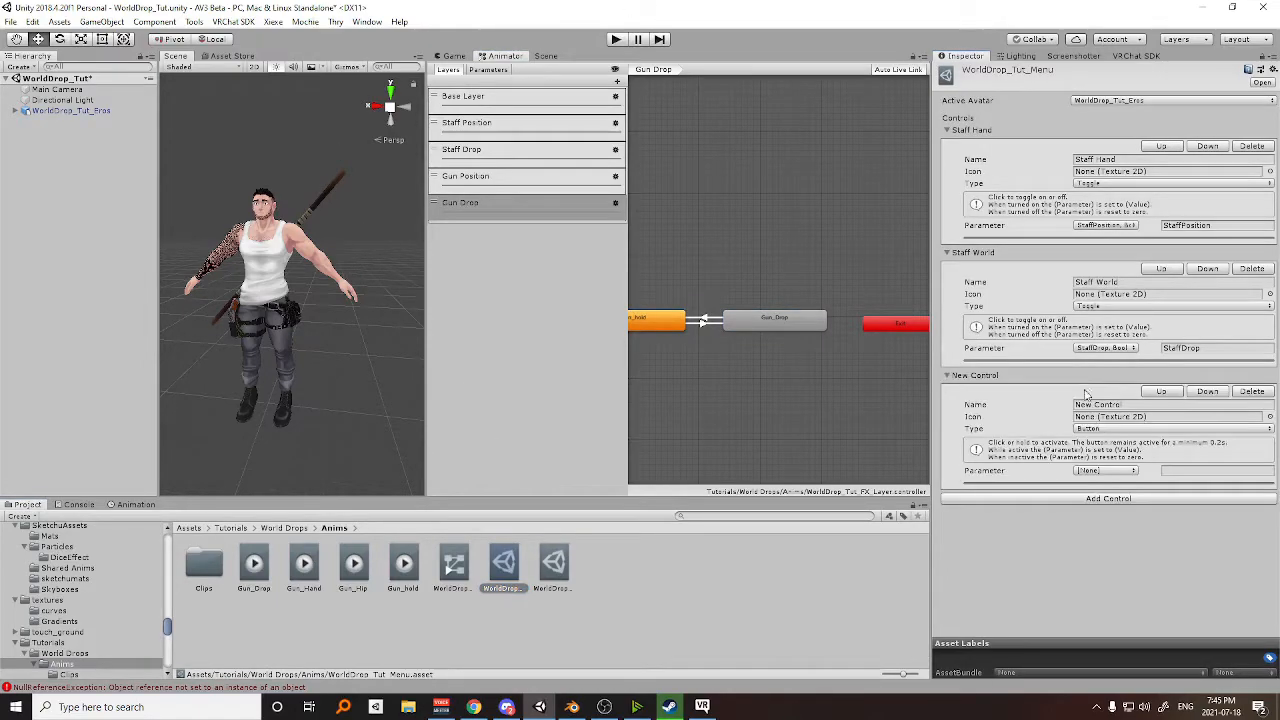
click(1107, 498)
click(1094, 428)
click(1100, 456)
click(1093, 403)
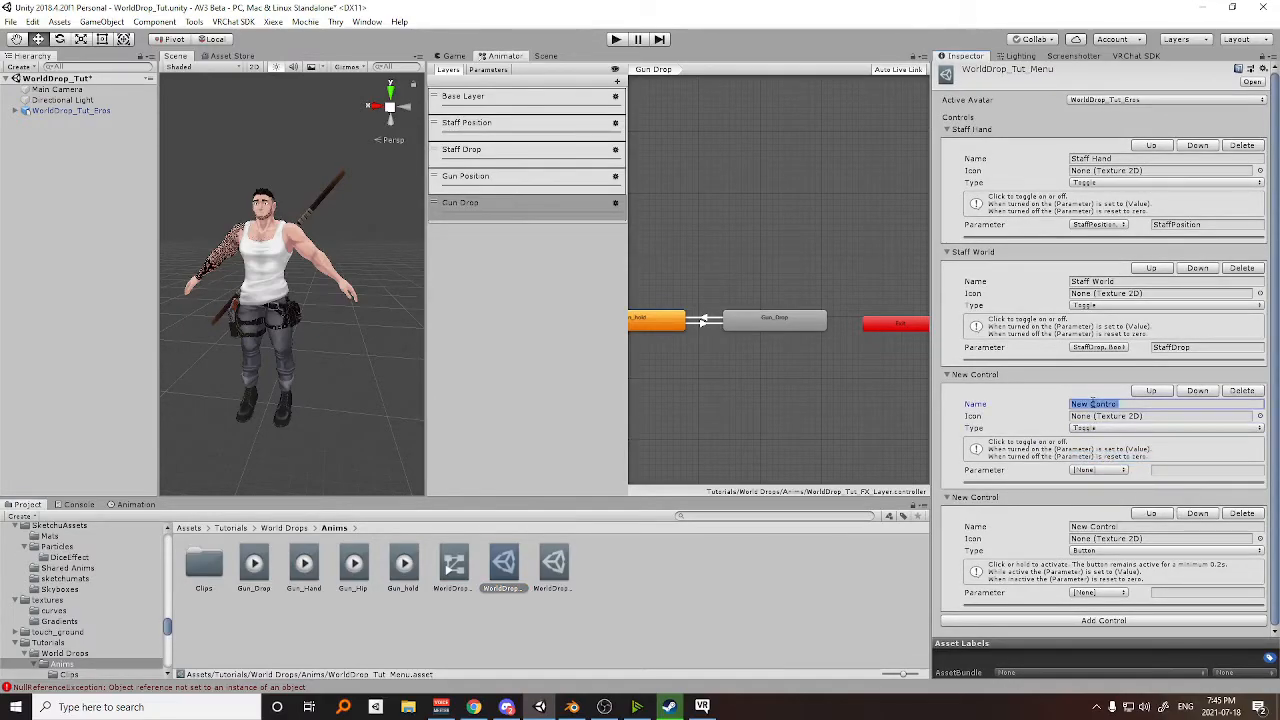
text(Gun Position)
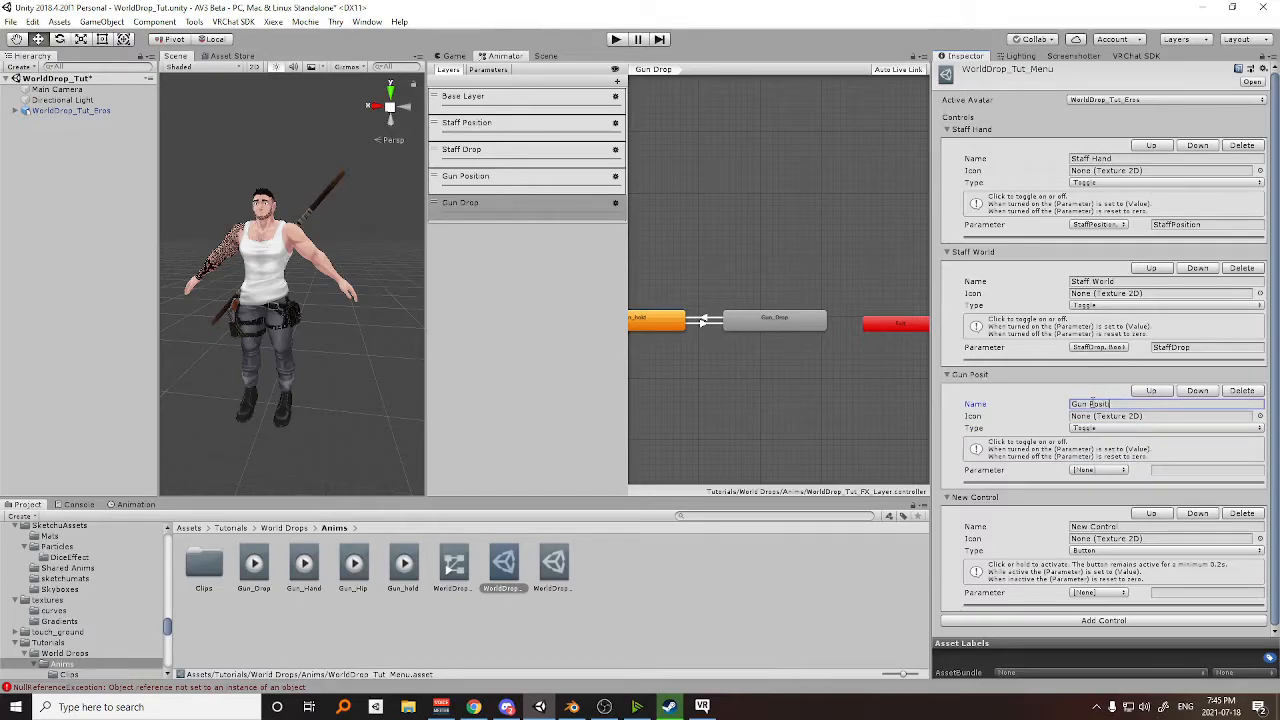
click(1099, 470)
click(1095, 526)
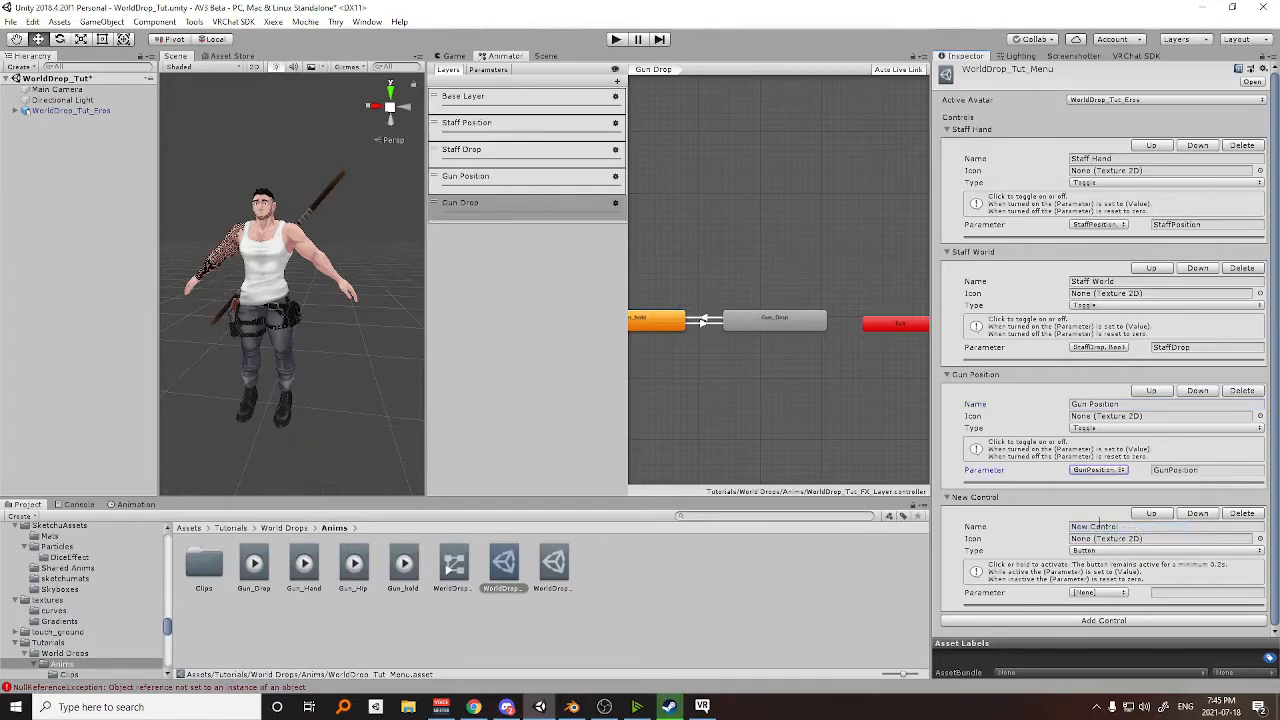
Make the remaining new menu control a toggle named Gun Drop driven by the GunDrop parameter.
click(1097, 551)
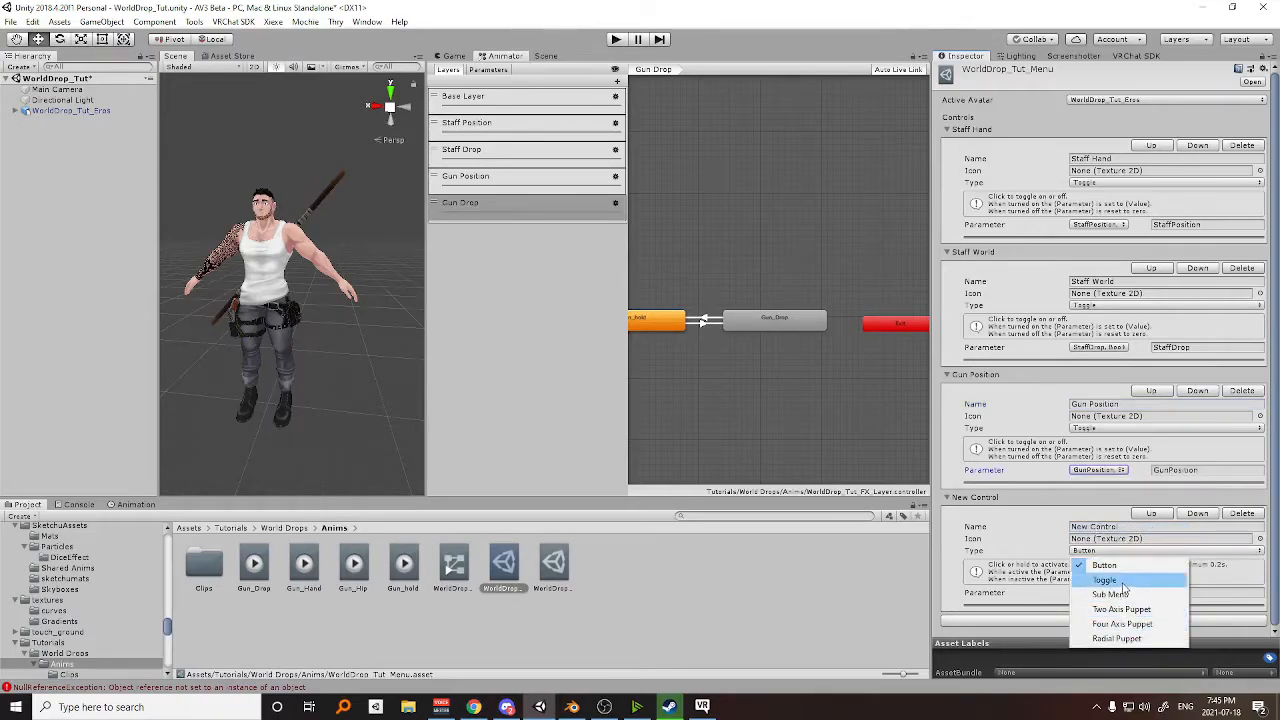
click(1113, 575)
click(1112, 526)
text(Gun Droppe)
triple_click(1126, 526)
click(1124, 526)
triple_click(1123, 526)
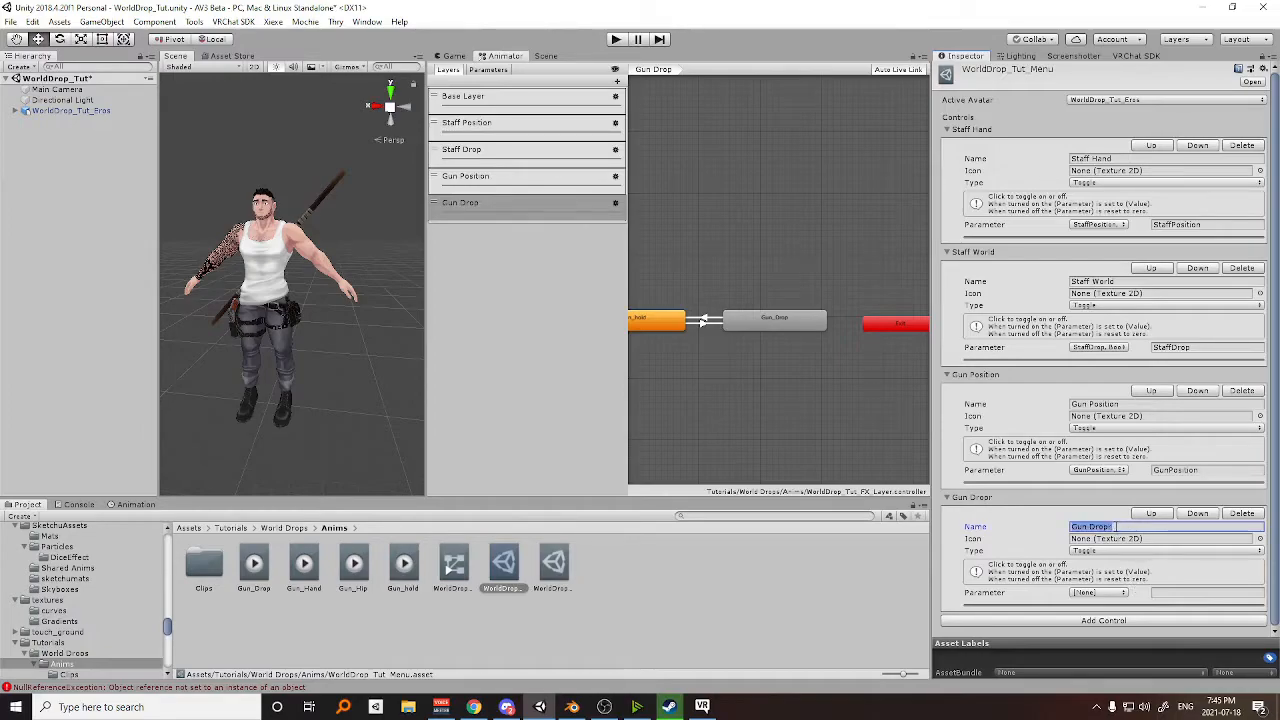
click(1123, 594)
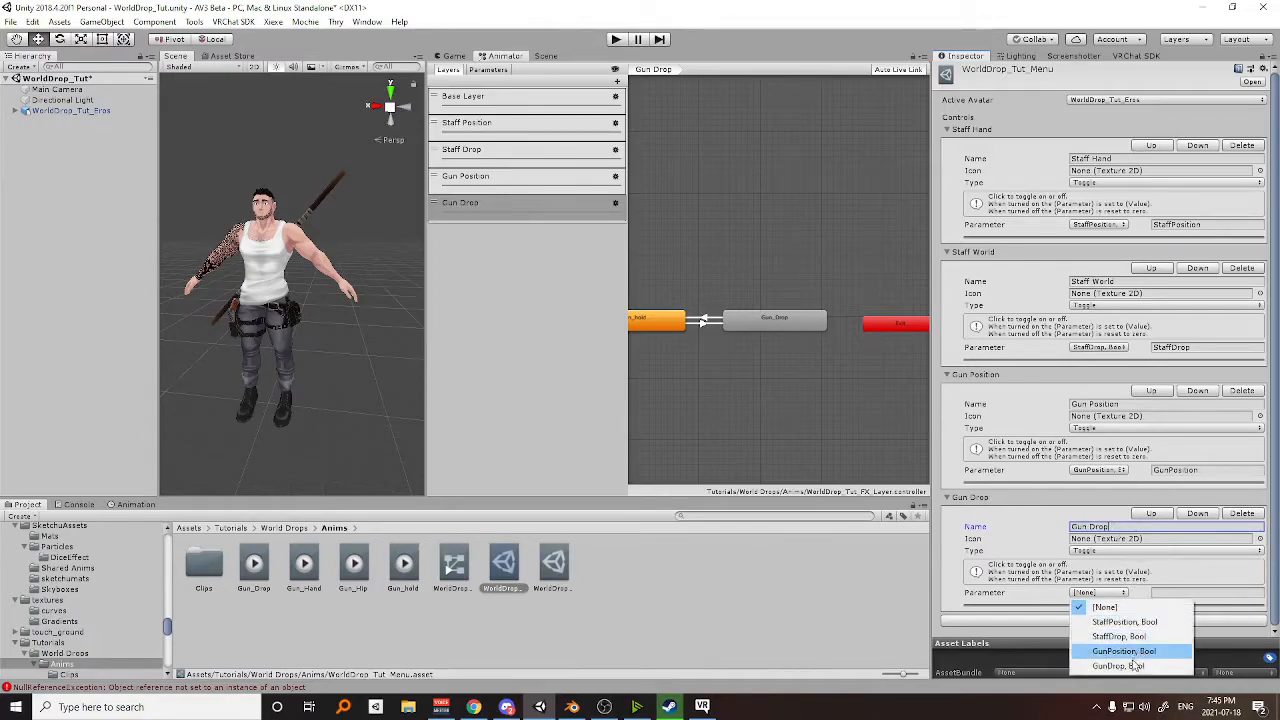
click(1110, 668)
Duplicate the WorldDrop_Tut_Eros avatar in the scene and open the VRChat SDK control panel.
click(118, 112)
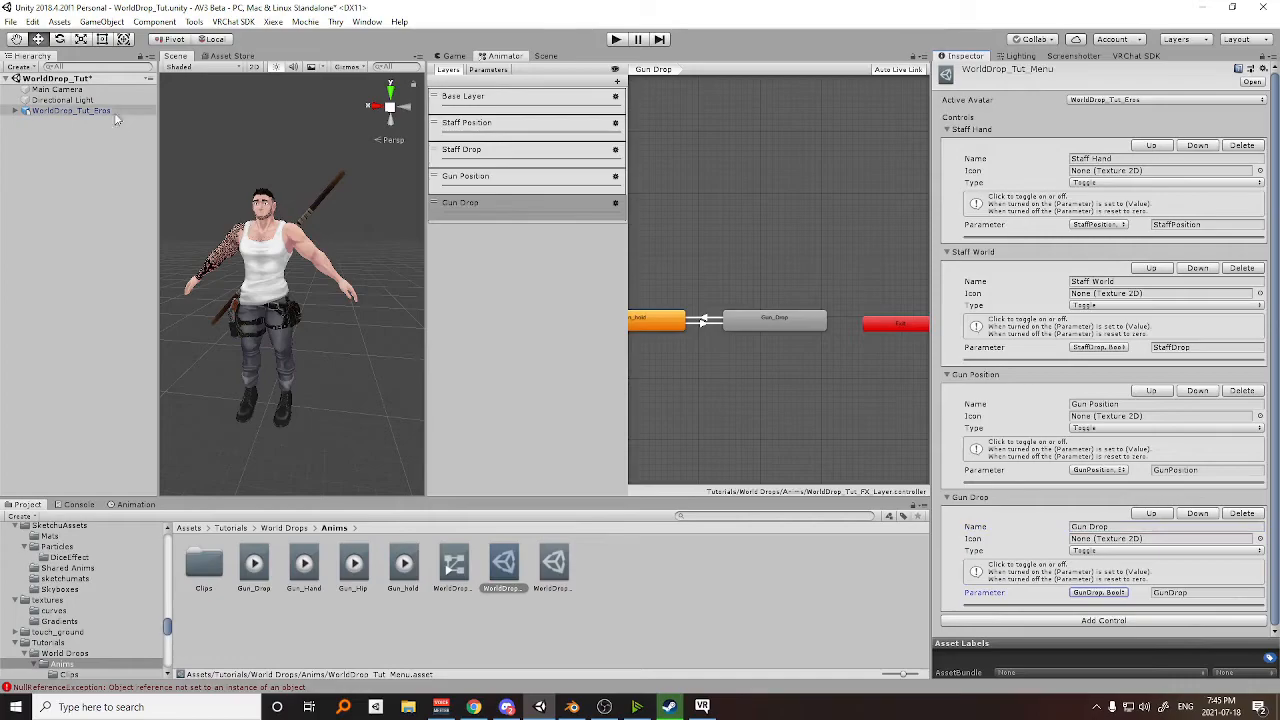
scroll(284, 174, down, 3)
middle_drag(285, 174, 304, 192)
key(ctrl+d)
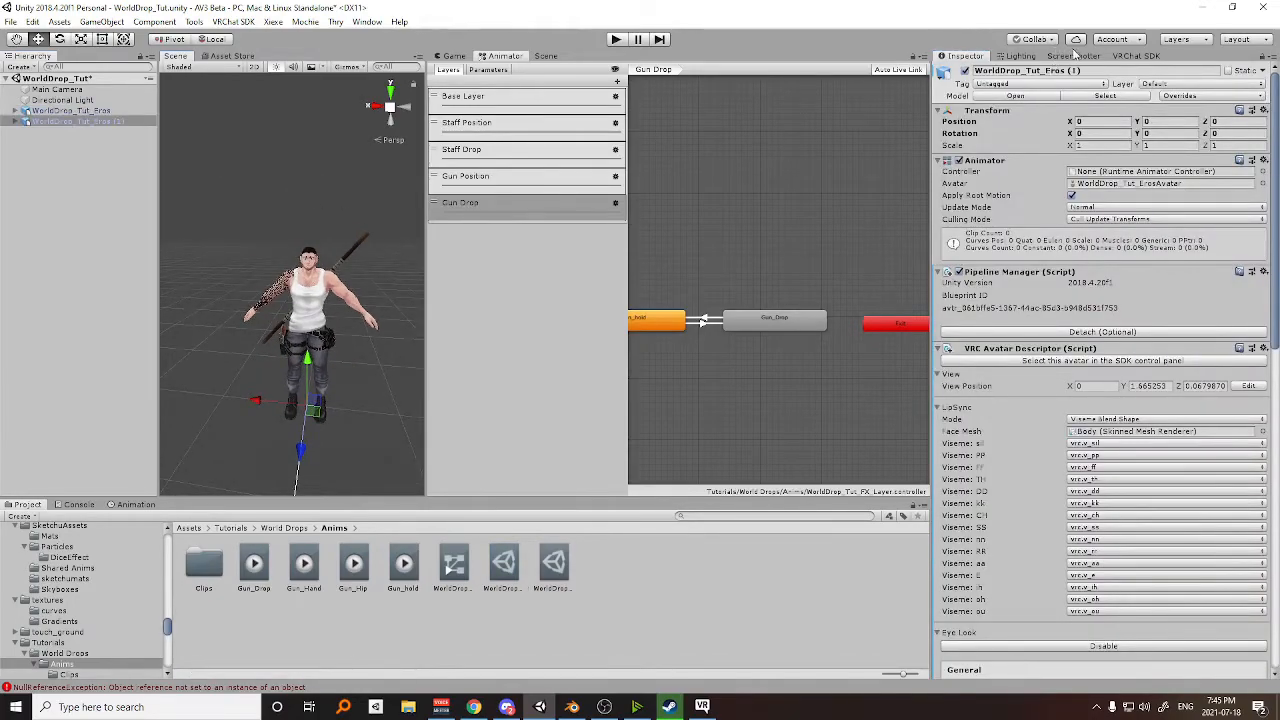
click(1137, 56)
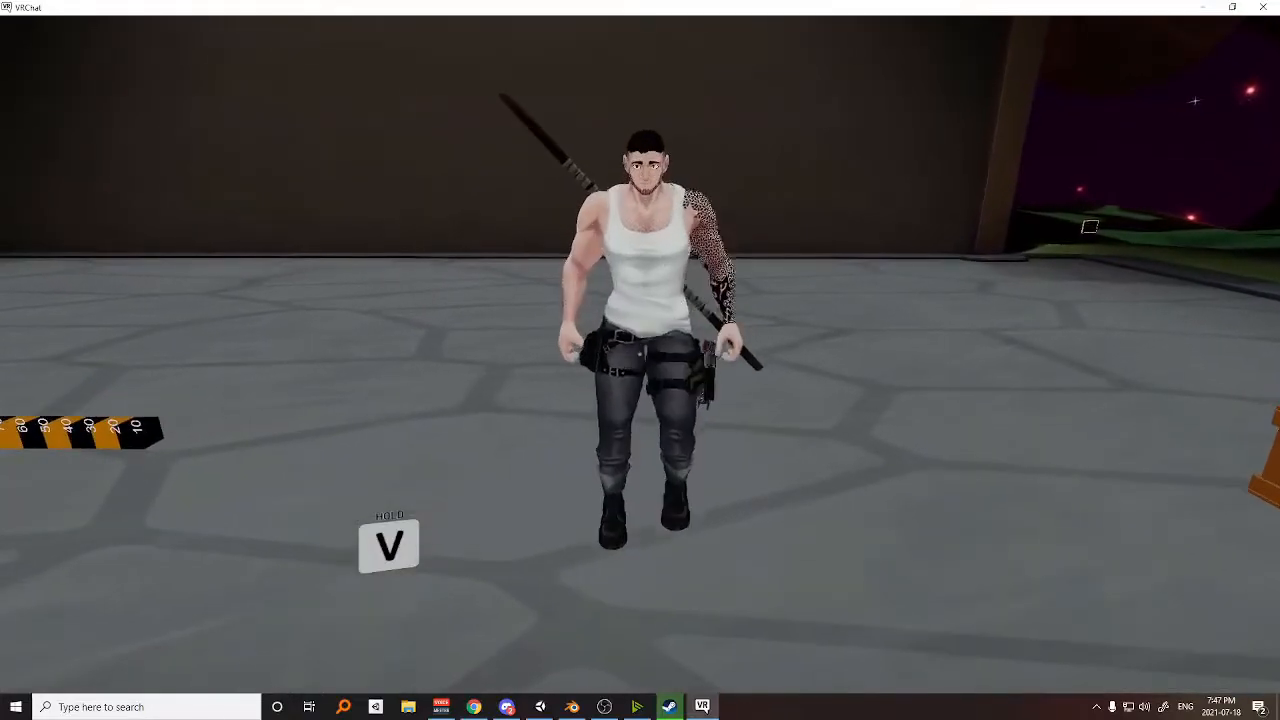
key(w)
key(c)
key(c)
key(c)
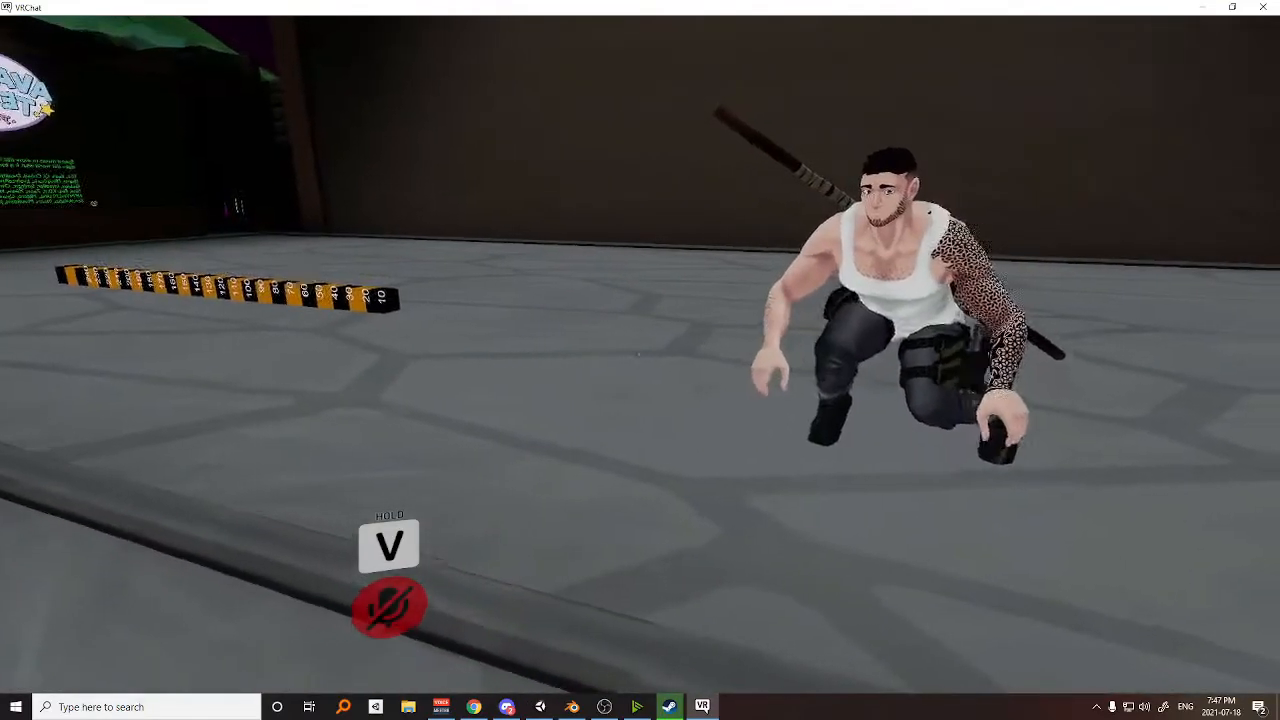
key(c)
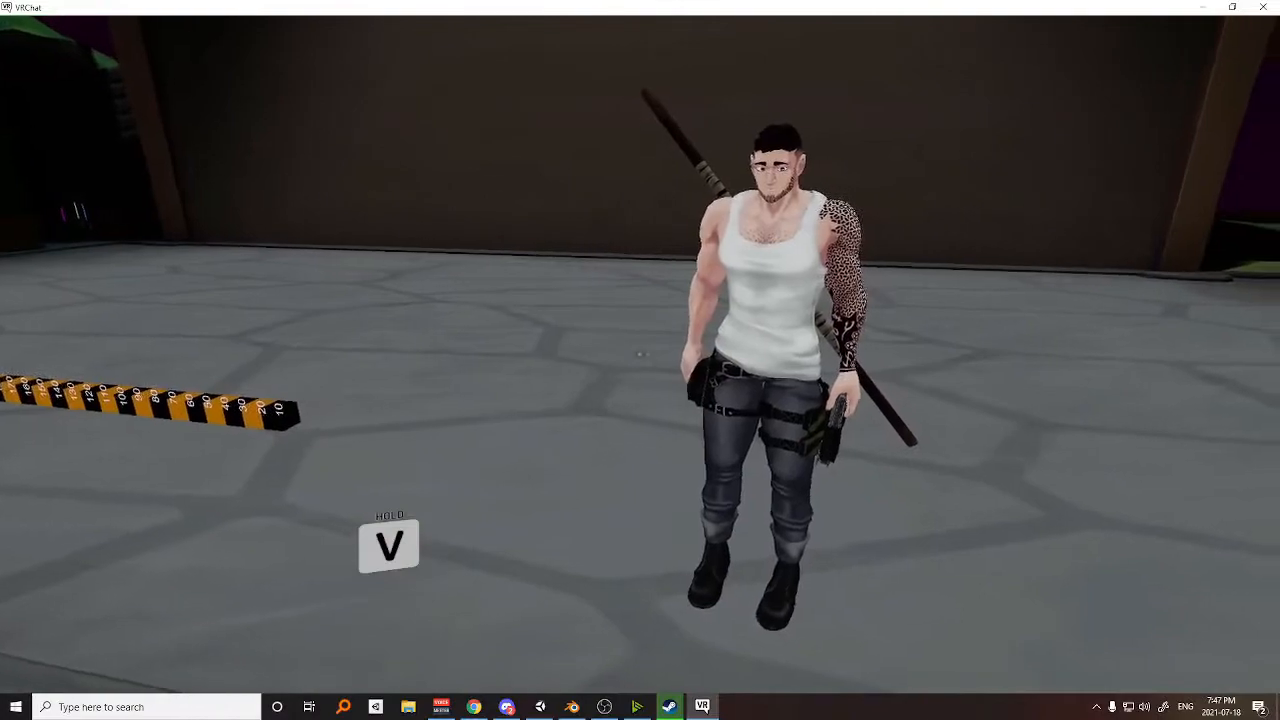
Test the uploaded avatar in VRChat by turning on Gun Position and walking back and forth in front of the mirror.
key(r)
click(859, 537)
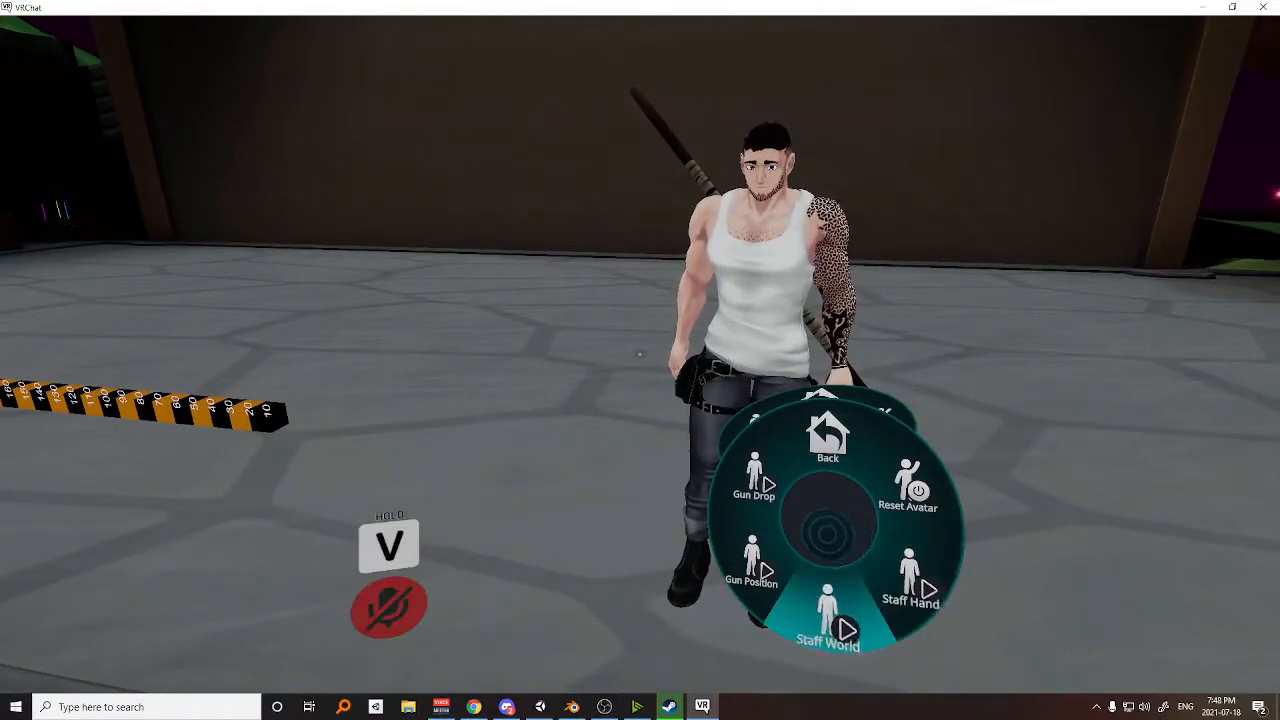
click(793, 529)
key(r)
key(s)
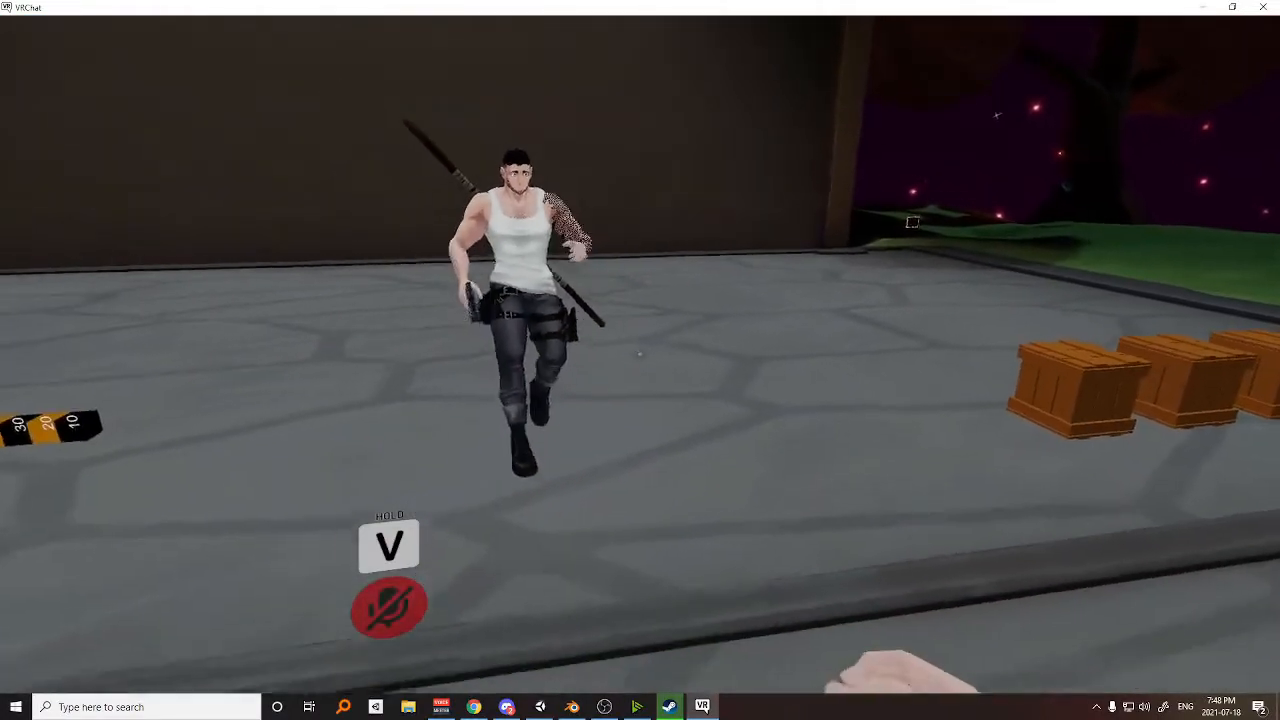
key(w)
Turn on Gun Drop in the avatar's expression menu and walk around to test the world drop.
key(r)
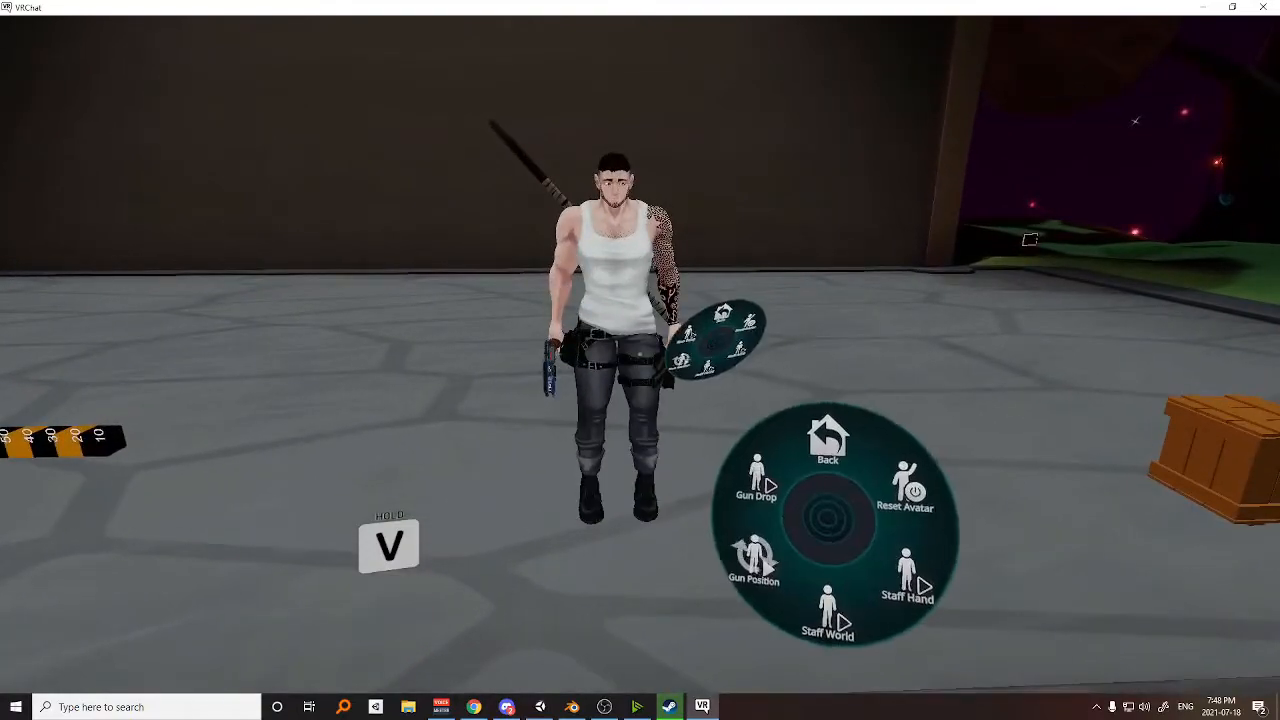
click(797, 497)
key(s)
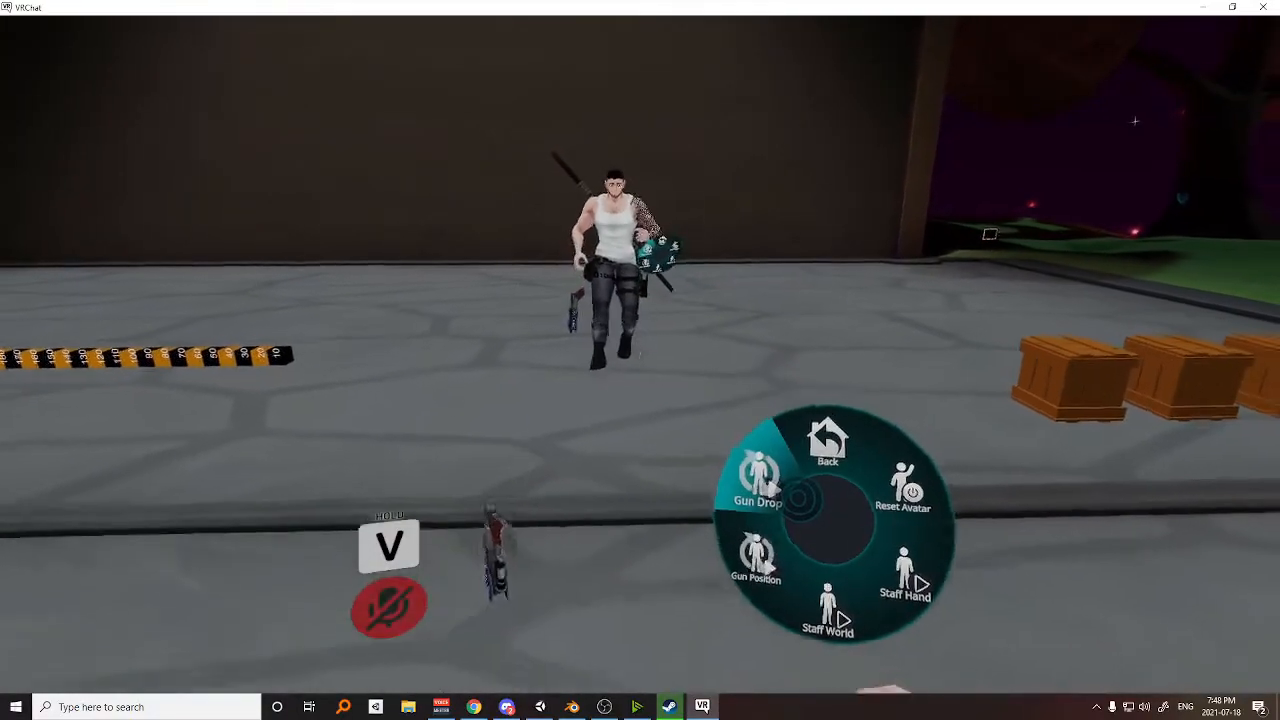
key(r)
key(w)
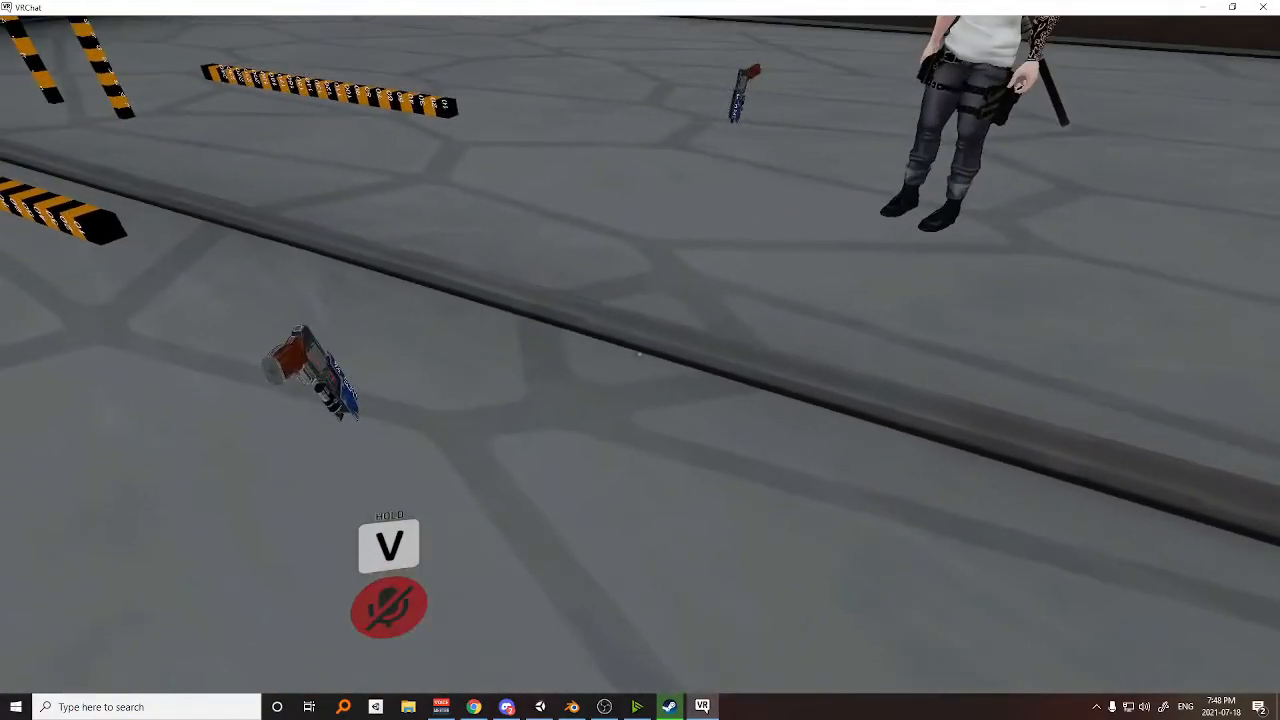
Turn off Gun Drop while Gun Position stays on and walk around to check the gun follows the hand.
key(r)
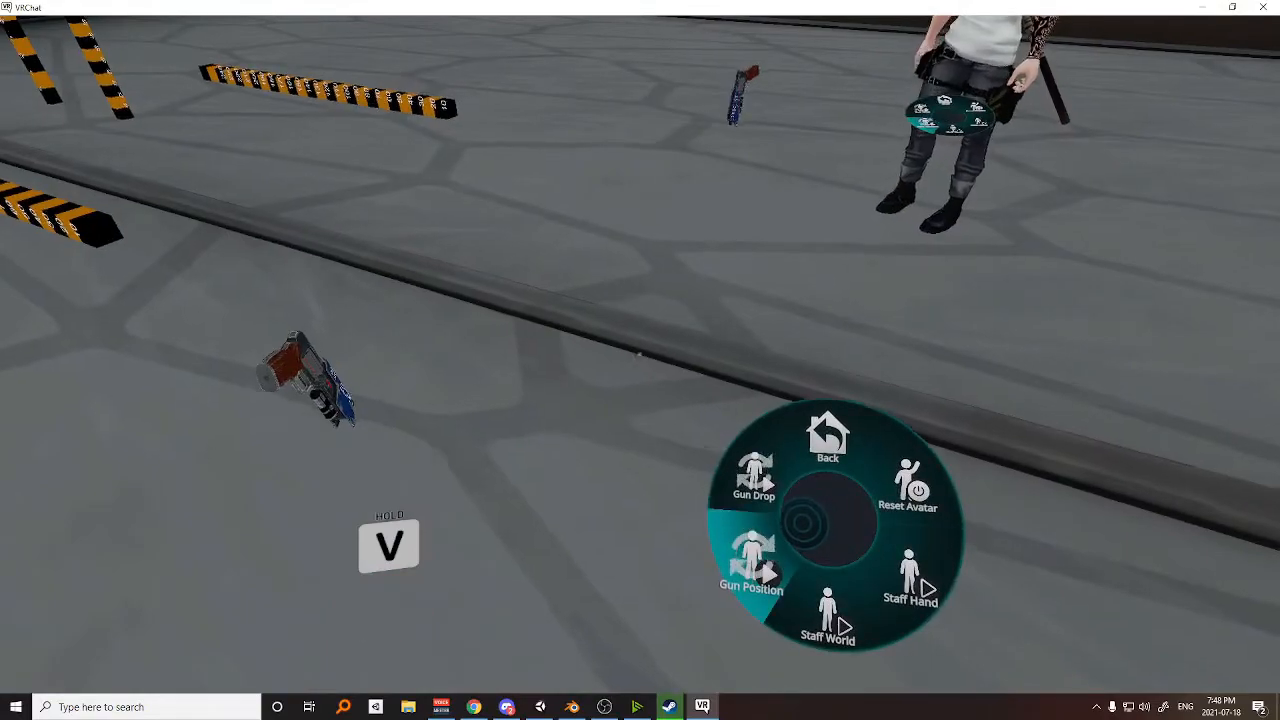
key(w)
click(800, 513)
click(800, 513)
key(s)
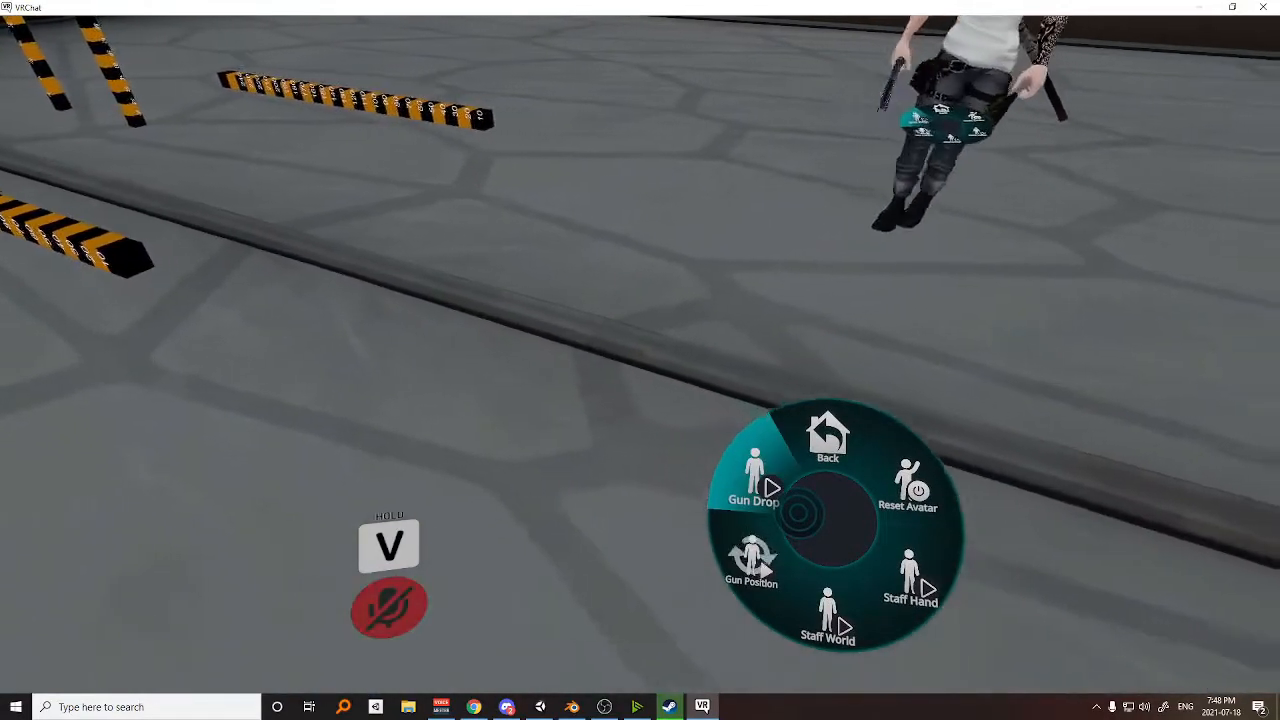
key(w)
Turn off Gun Position and toggle Gun Drop to test dropping the gun into the world from the hip.
click(793, 529)
click(799, 504)
key(s)
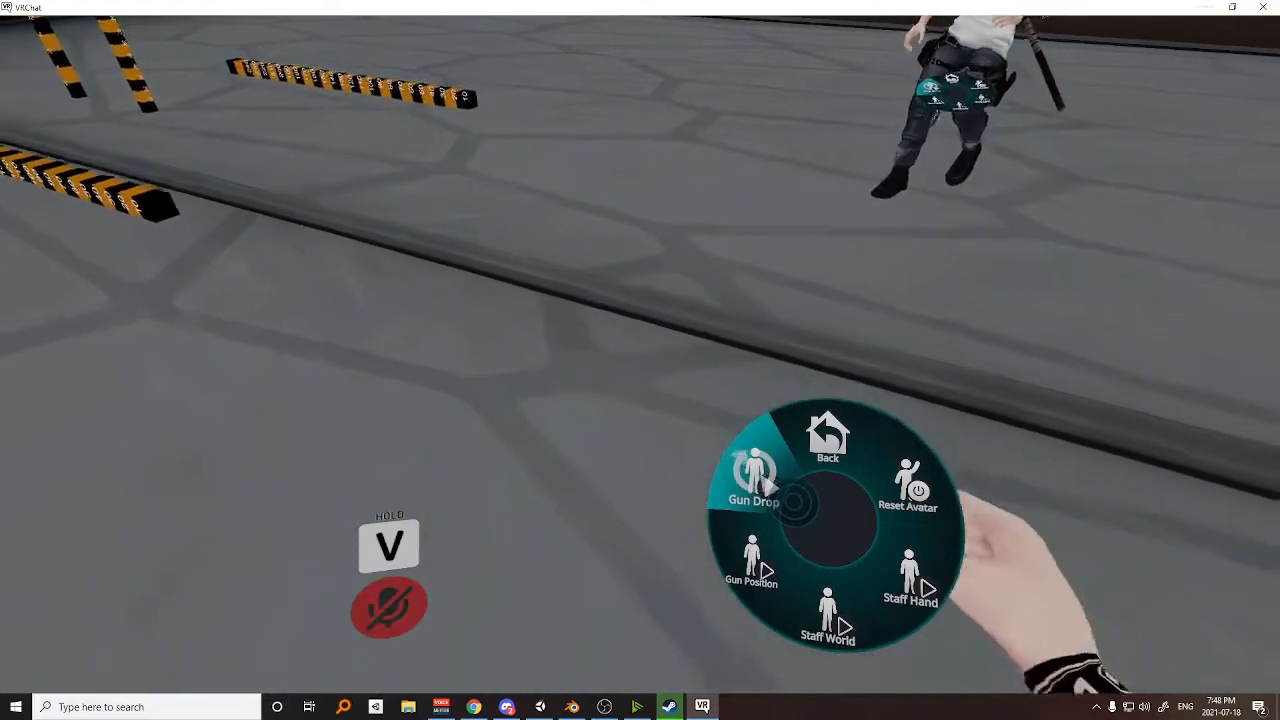
key(w)
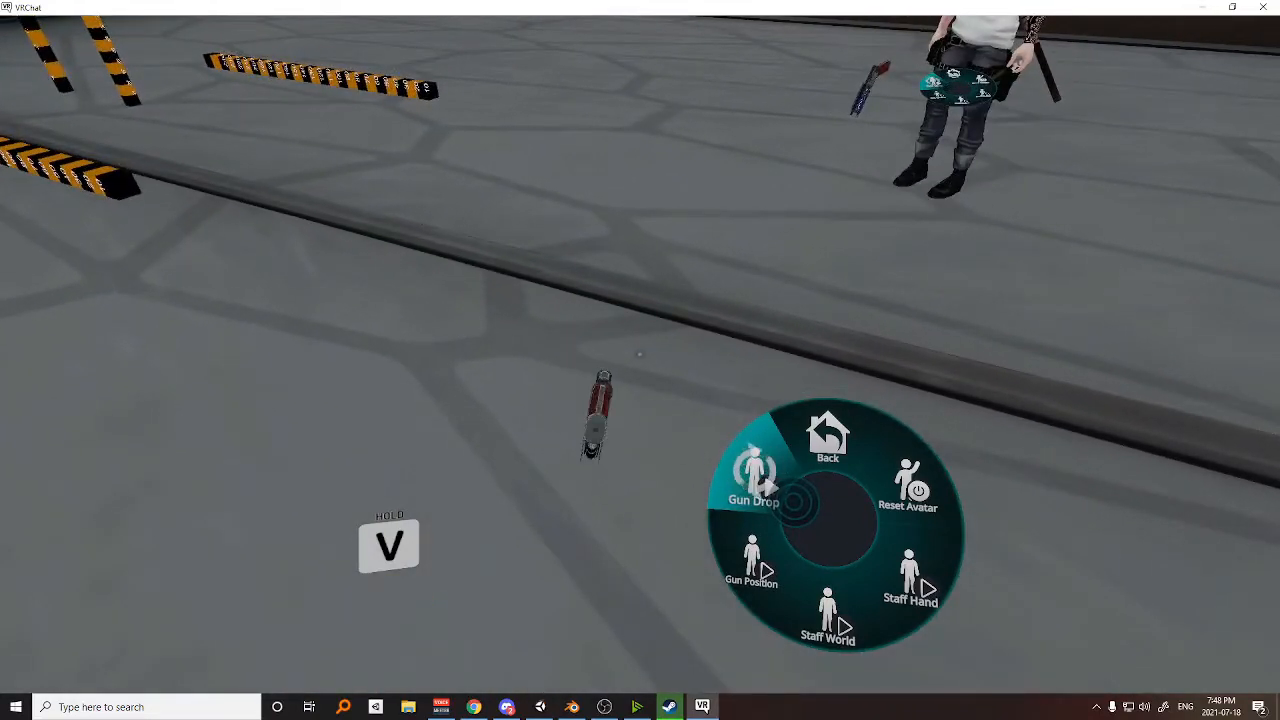
click(795, 503)
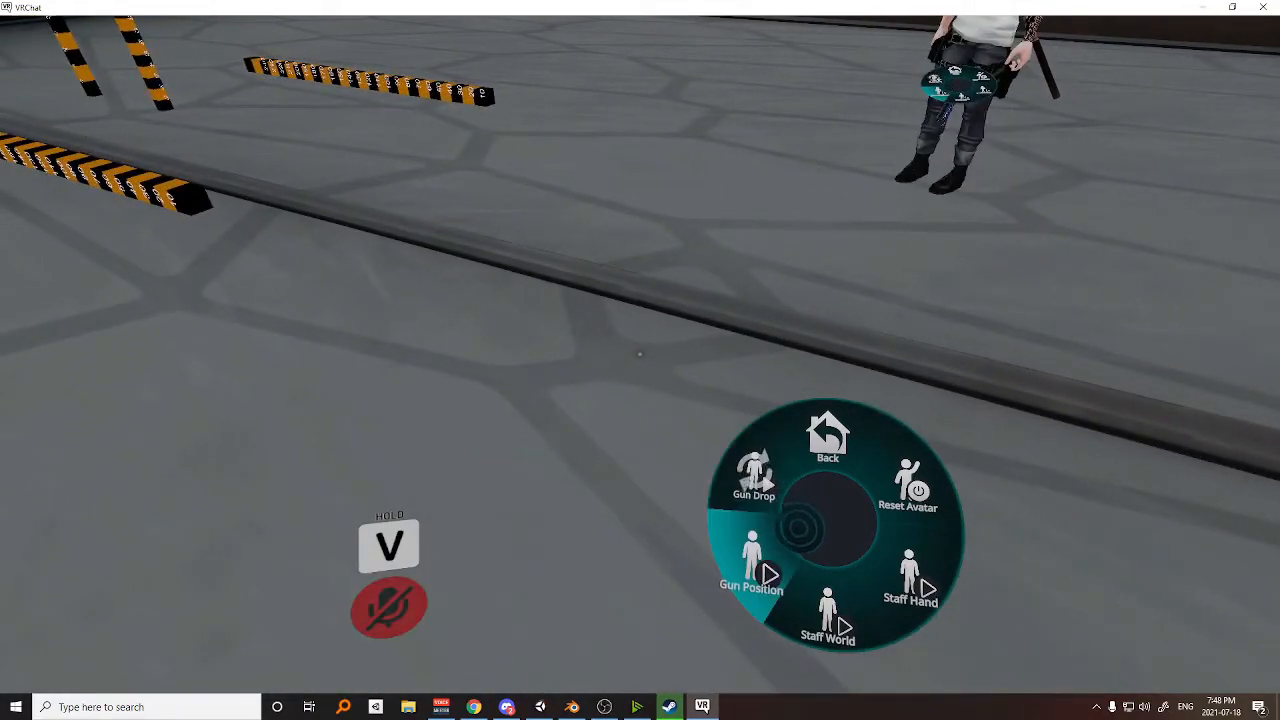
Turn on Staff World in the avatar's expression menu to drop the staff into the world beside the gun.
key(r)
key(s)
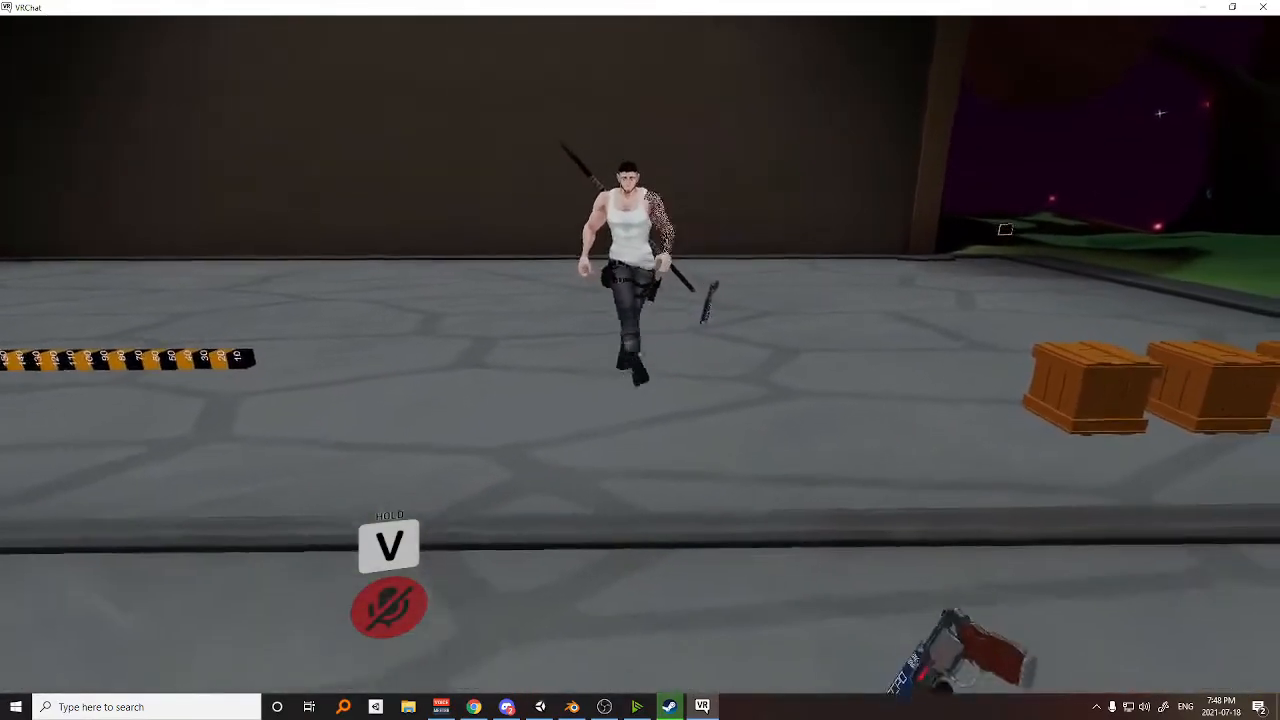
key(r)
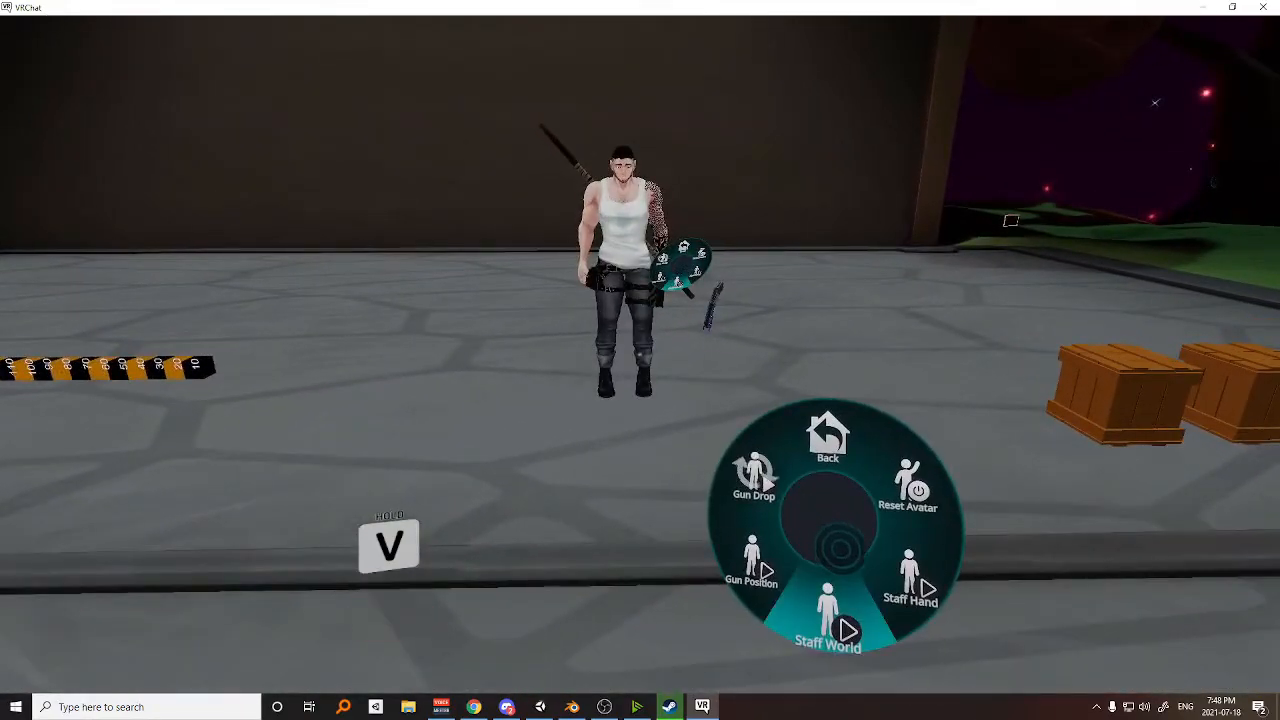
key(s)
click(834, 562)
key(r)
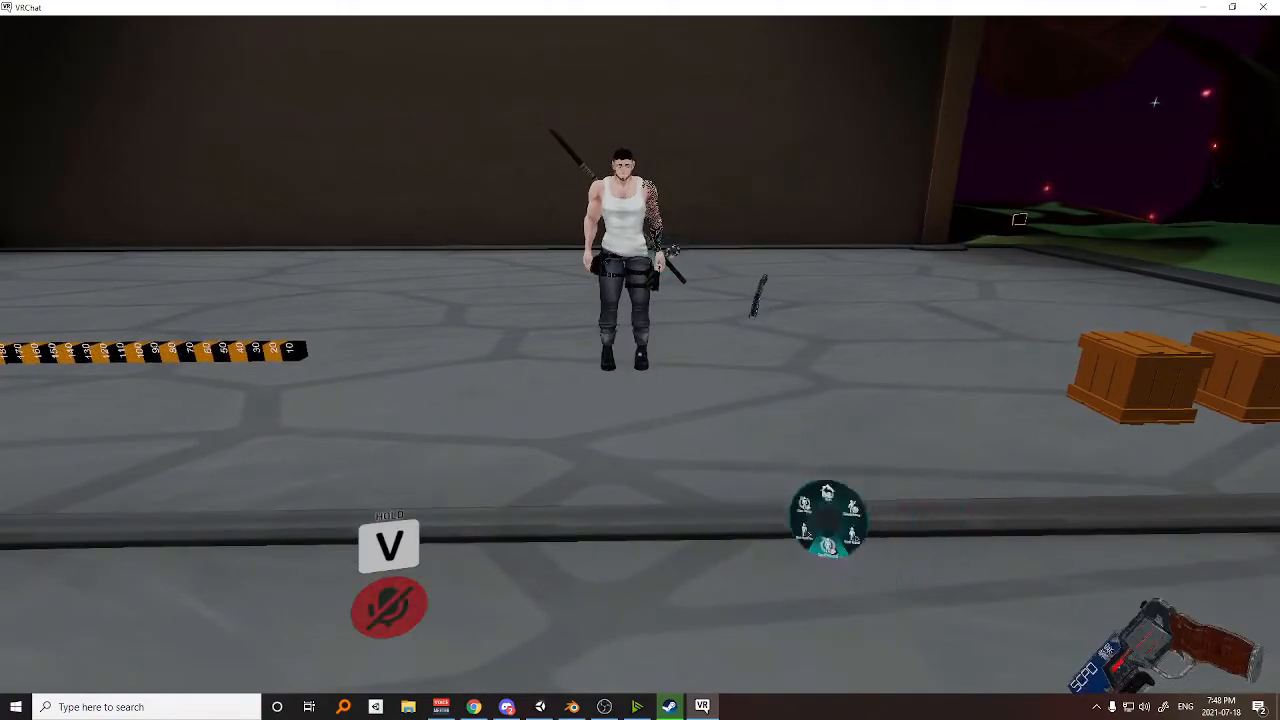
key(s)
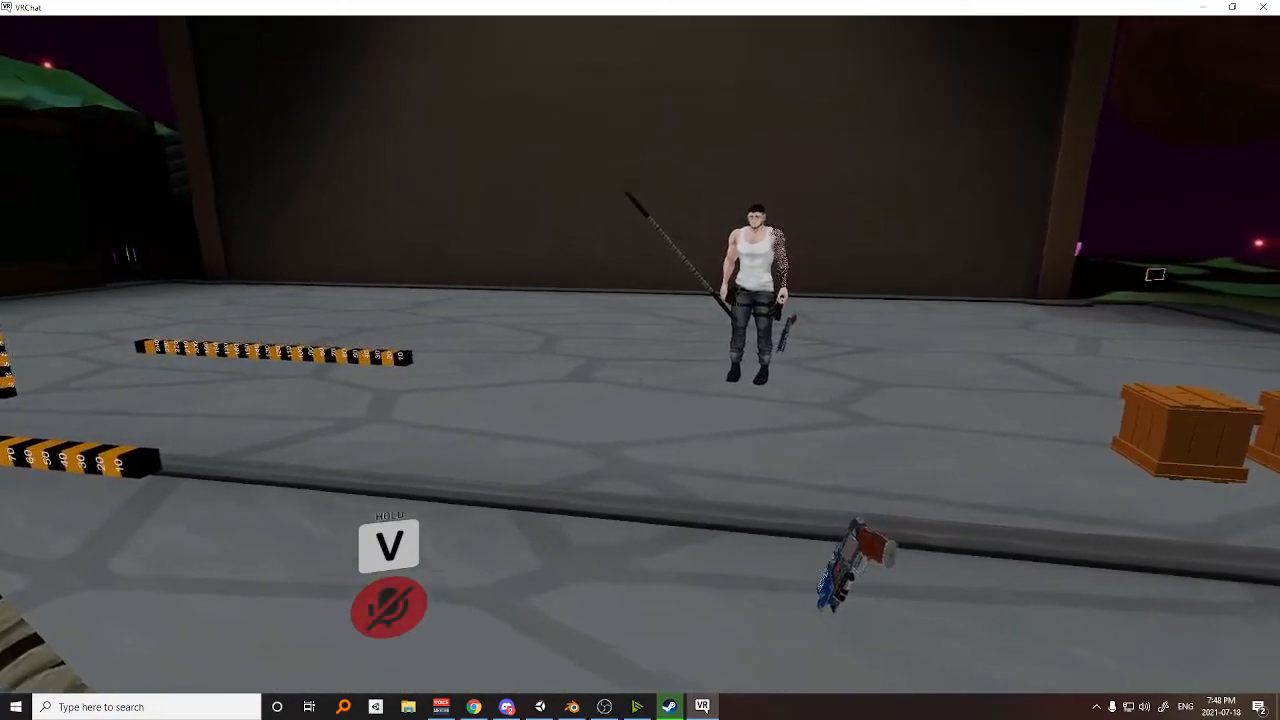
Walk back and forth in front of the mirror to check the world drop of both the gun and the staff.
key(s)
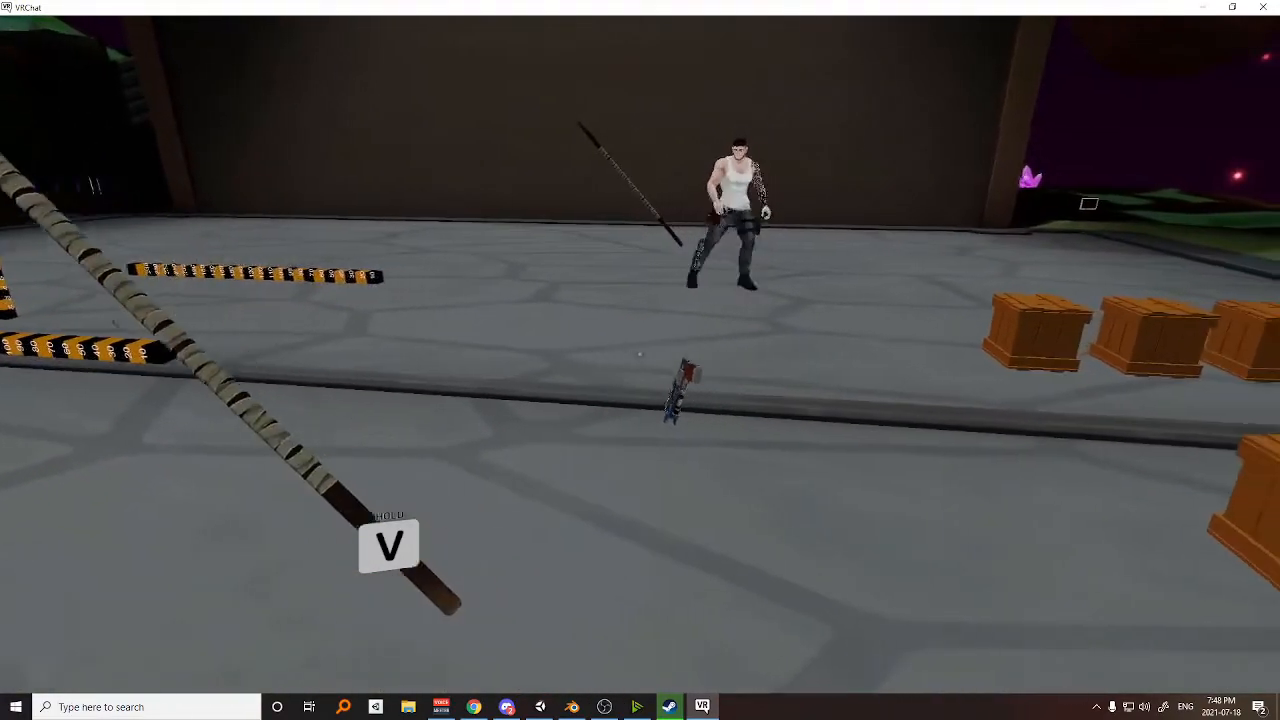
key(w)
key(s)
key(w)
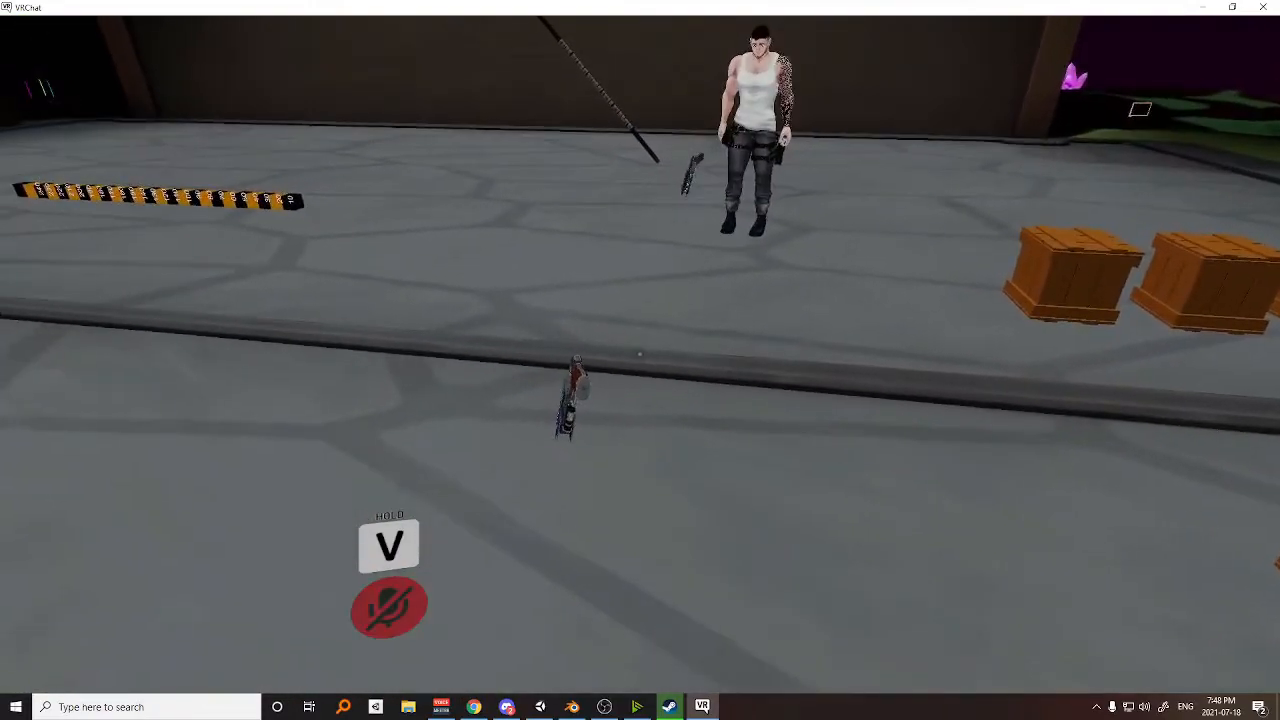
key(s)
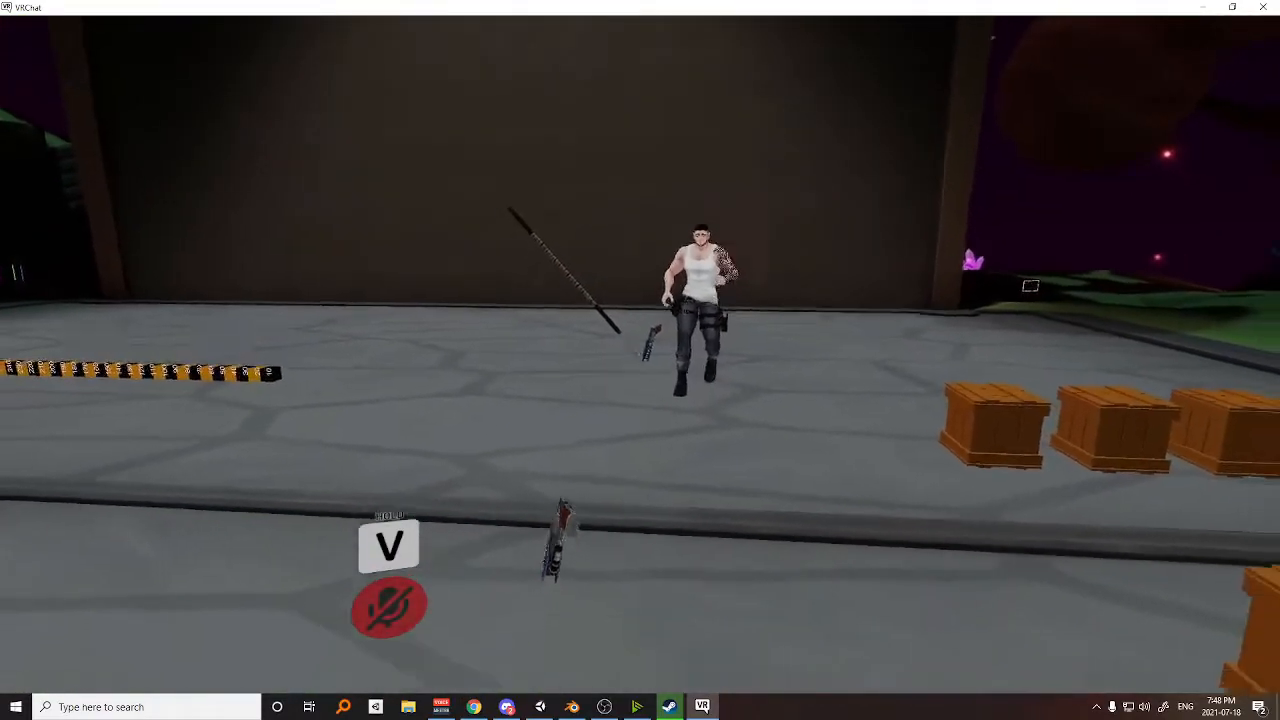
key(a)
key(d)
key(w)
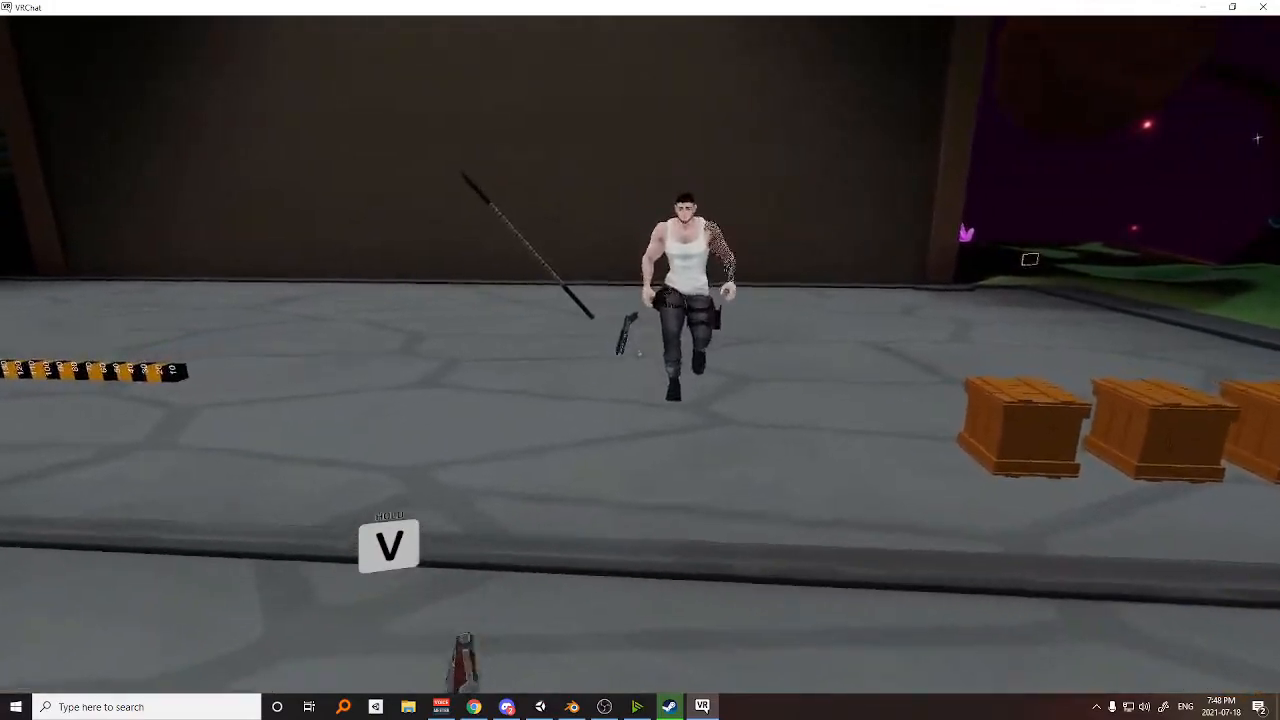
key(s)
key(d)
key(w)
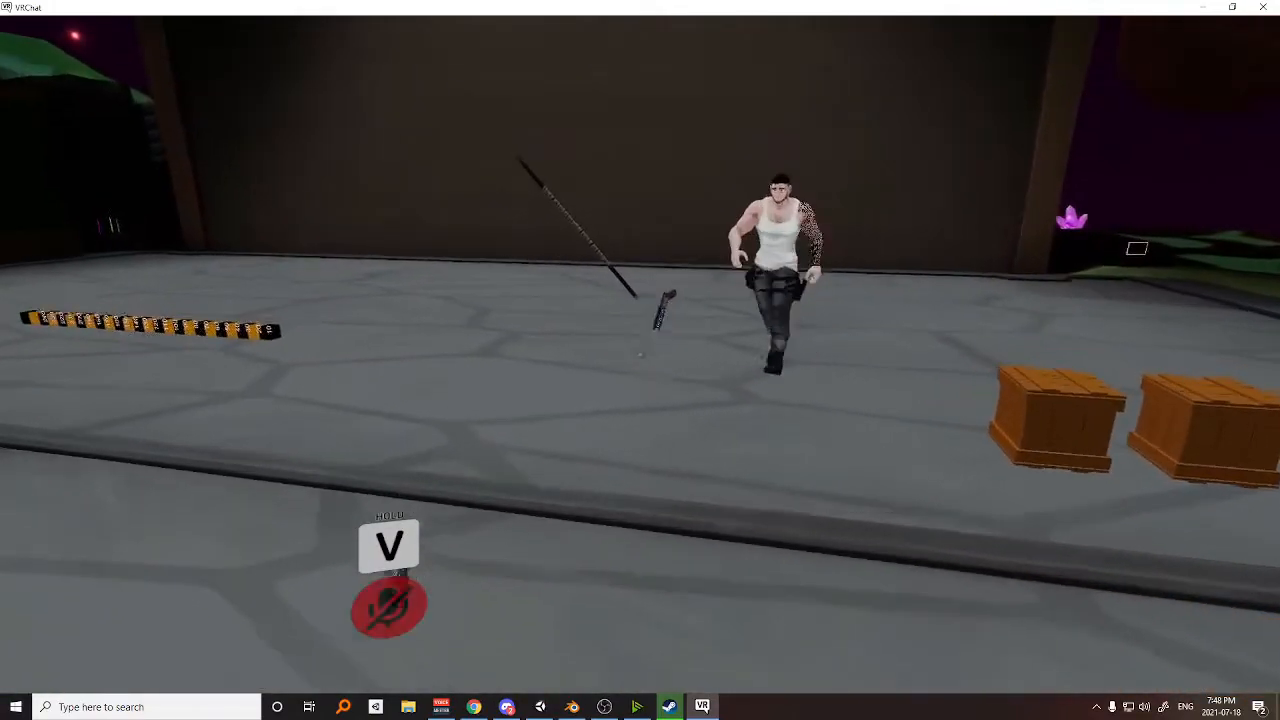
key(s)
key(s)
key(w)
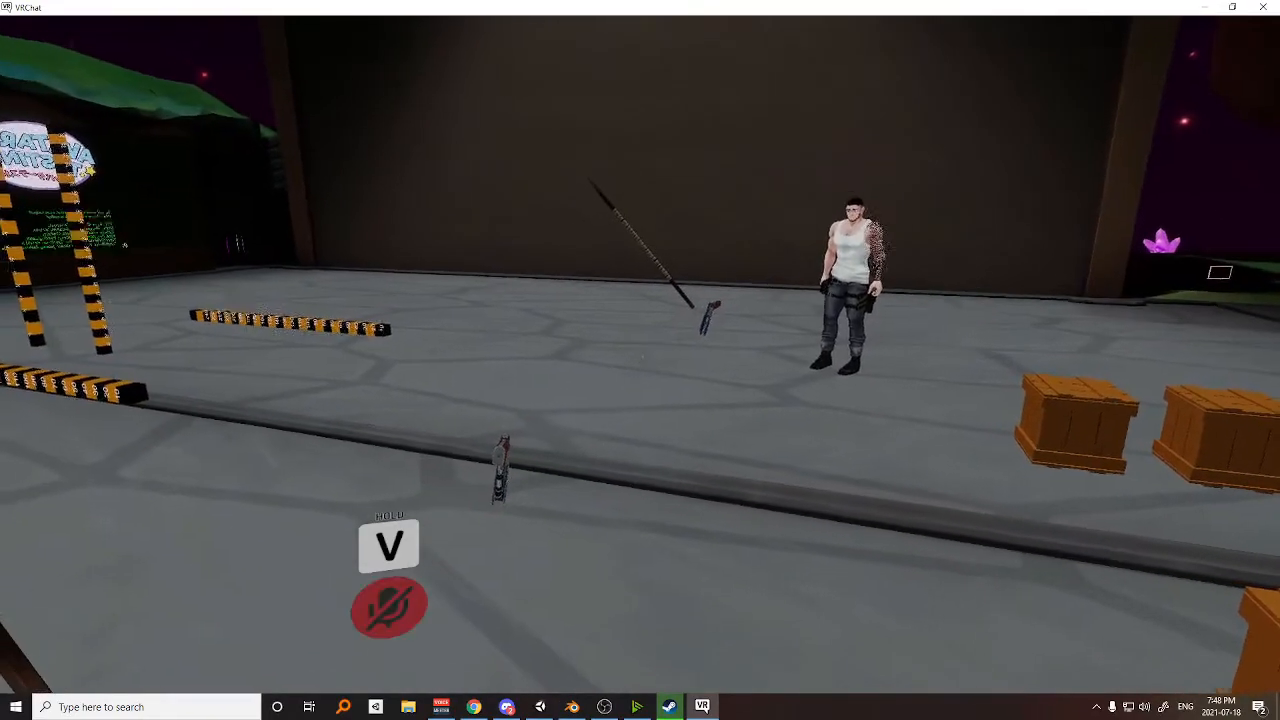
key(w)
key(d)
key(w)
key(s)
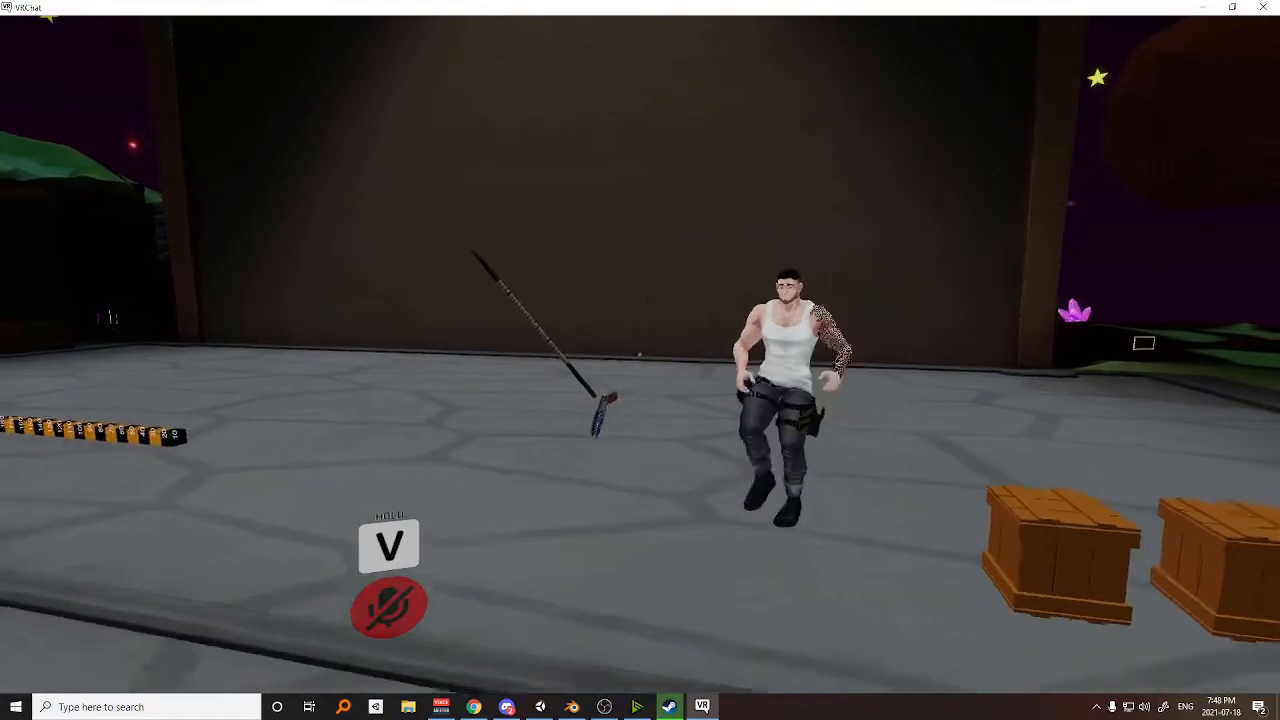
key(s)
key(w)
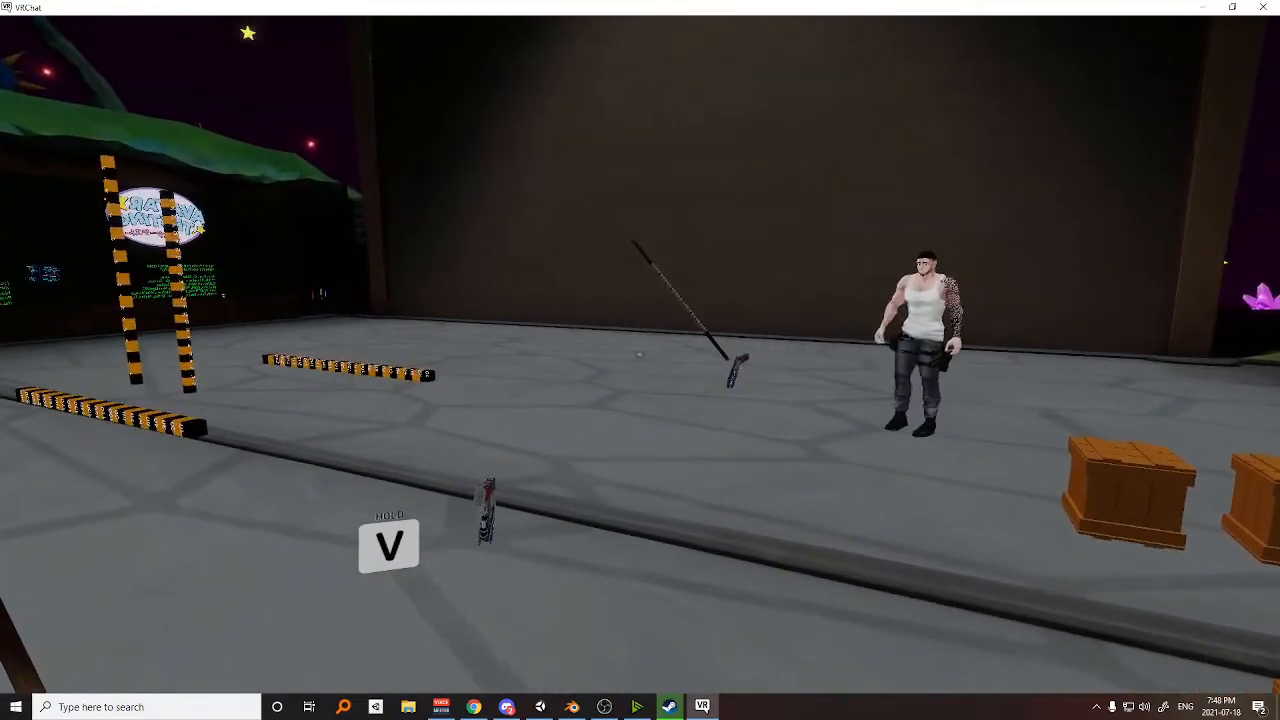
key(w)
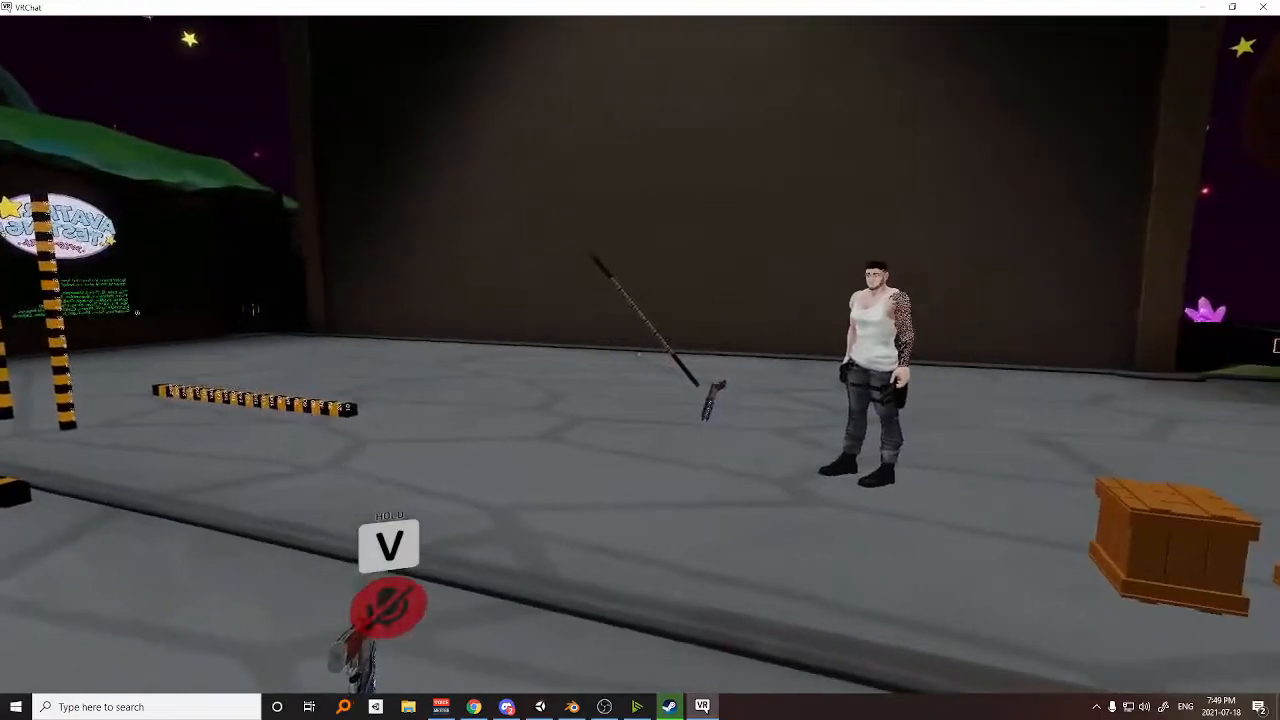
key(s)
key(w)
key(s)
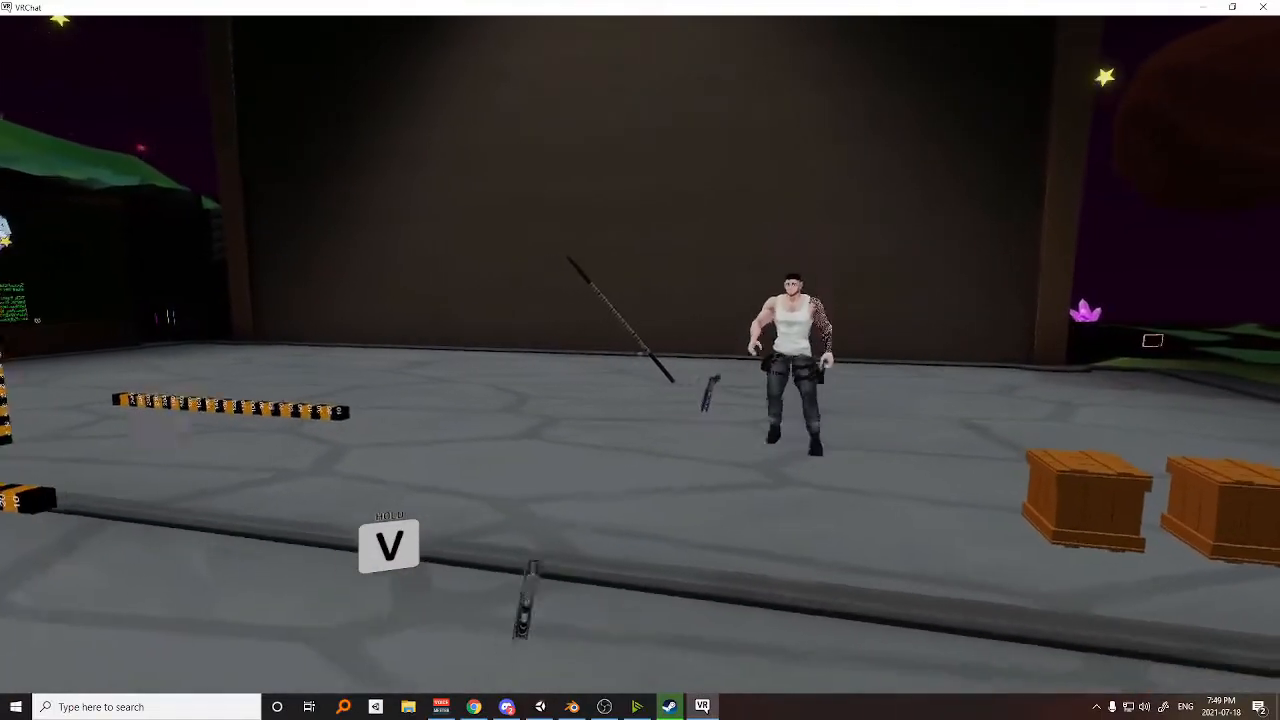
key(w)
key(s)
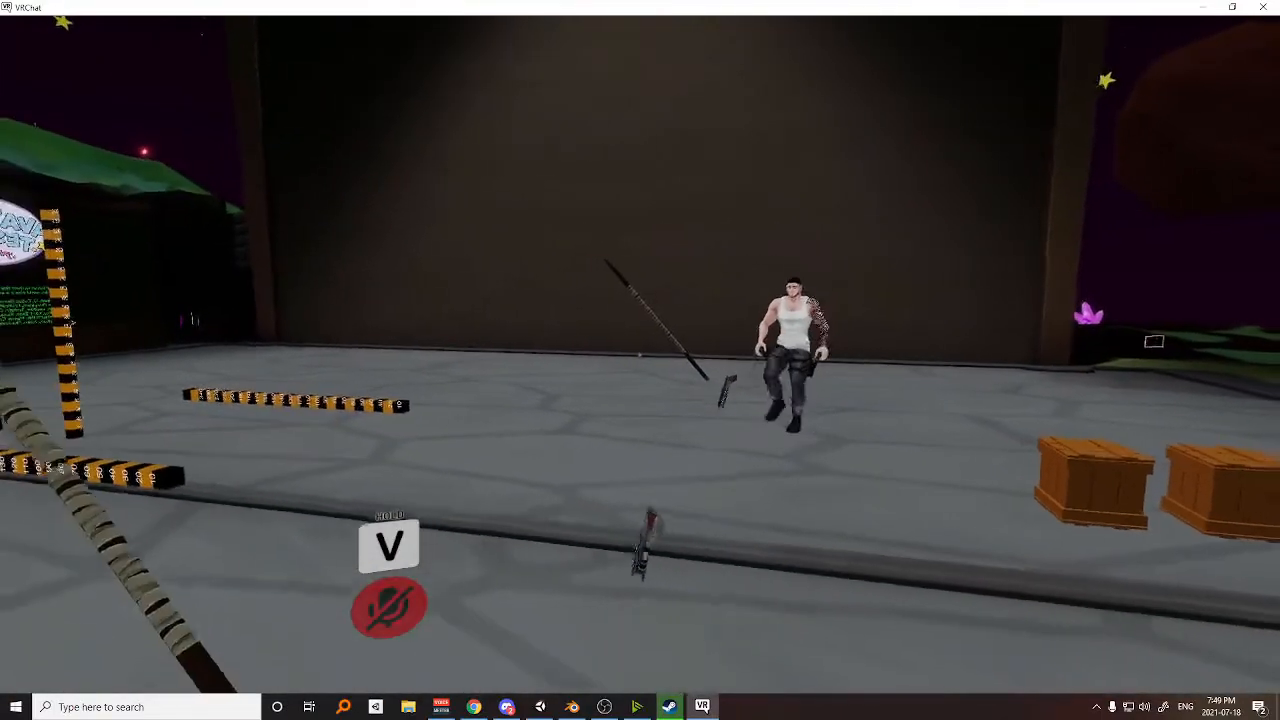
key(d)
key(w)
key(w)
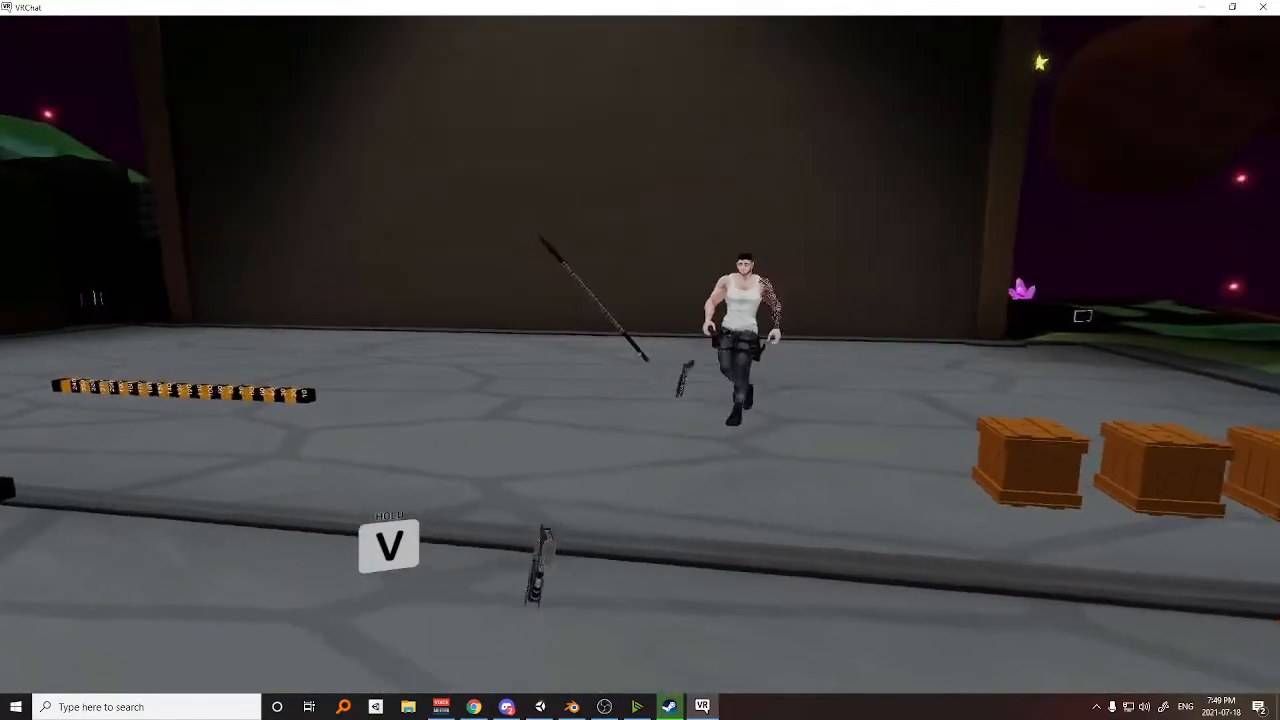
key(d)
key(w)
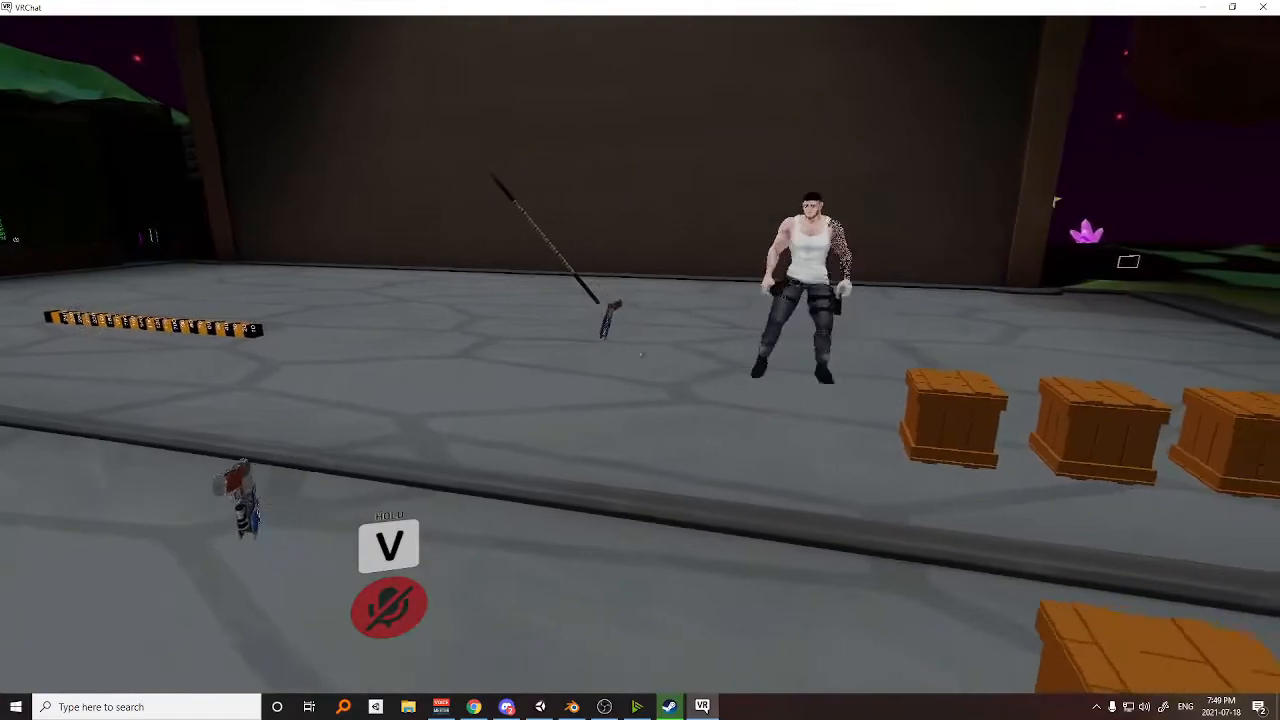
key(w)
key(s)
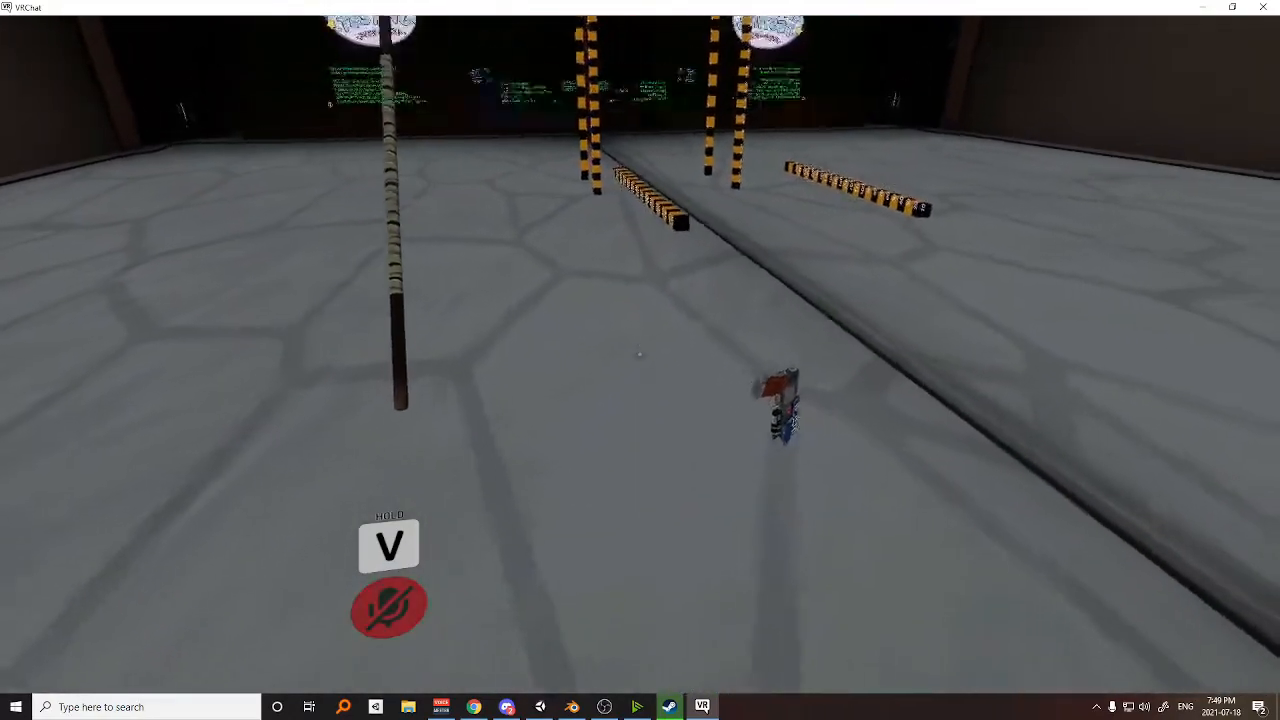
key(v)
key(w)
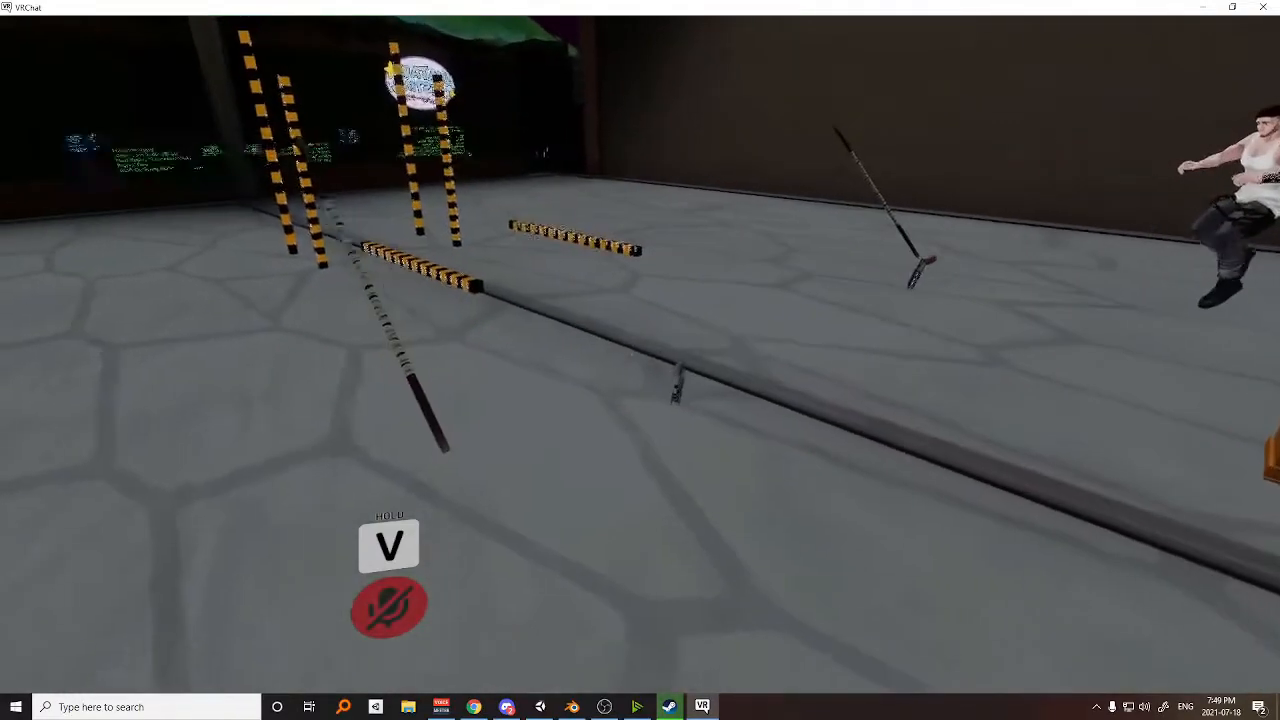
key(w)
key(v)
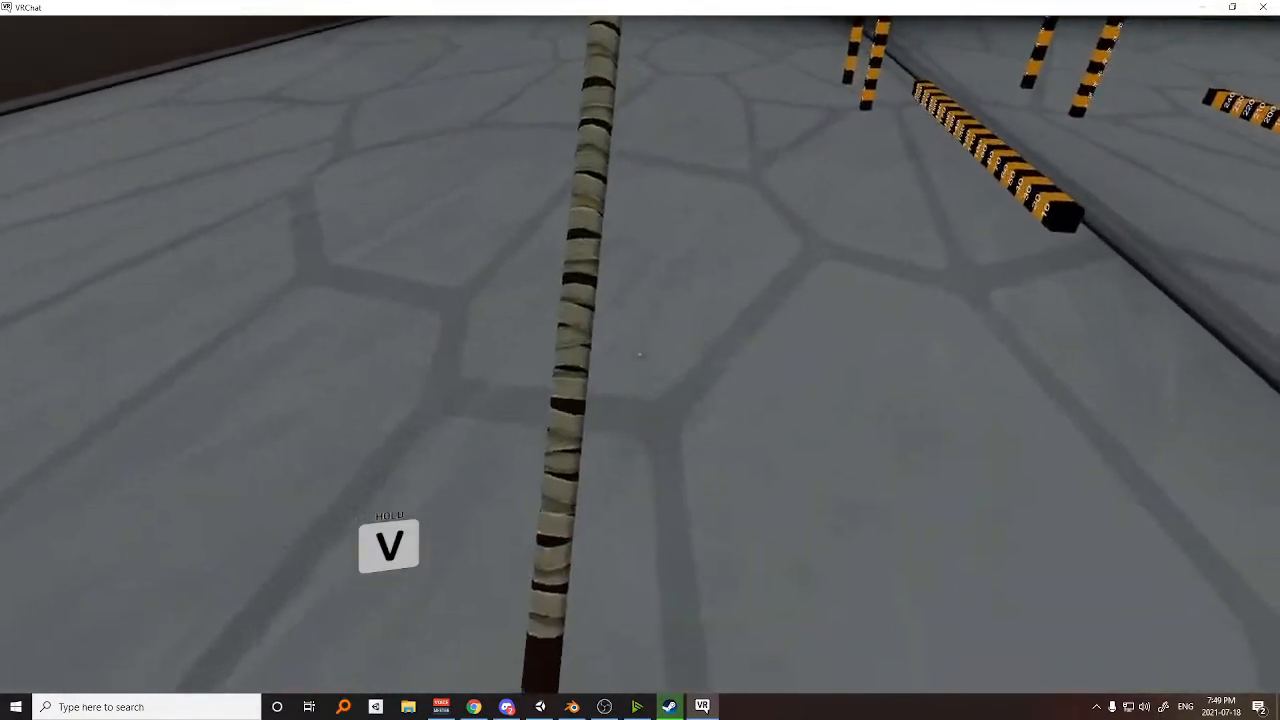
key(v)
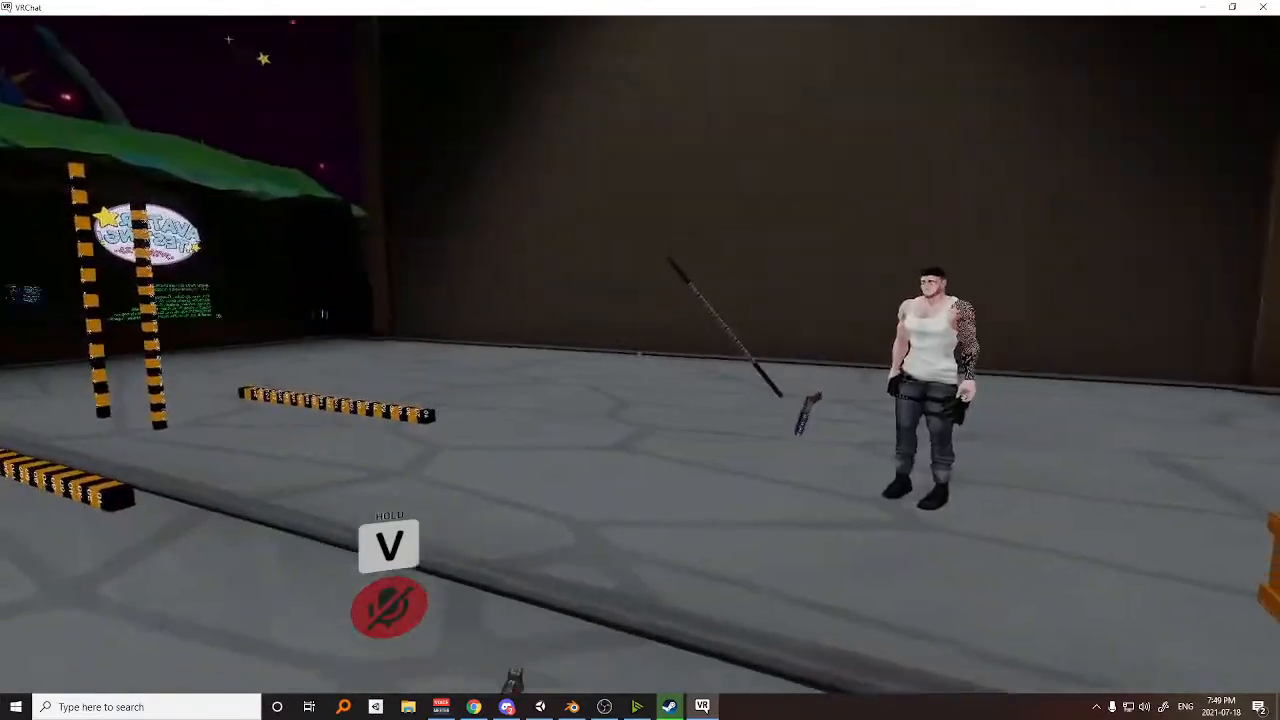
key(v)
key(v)
key(v)
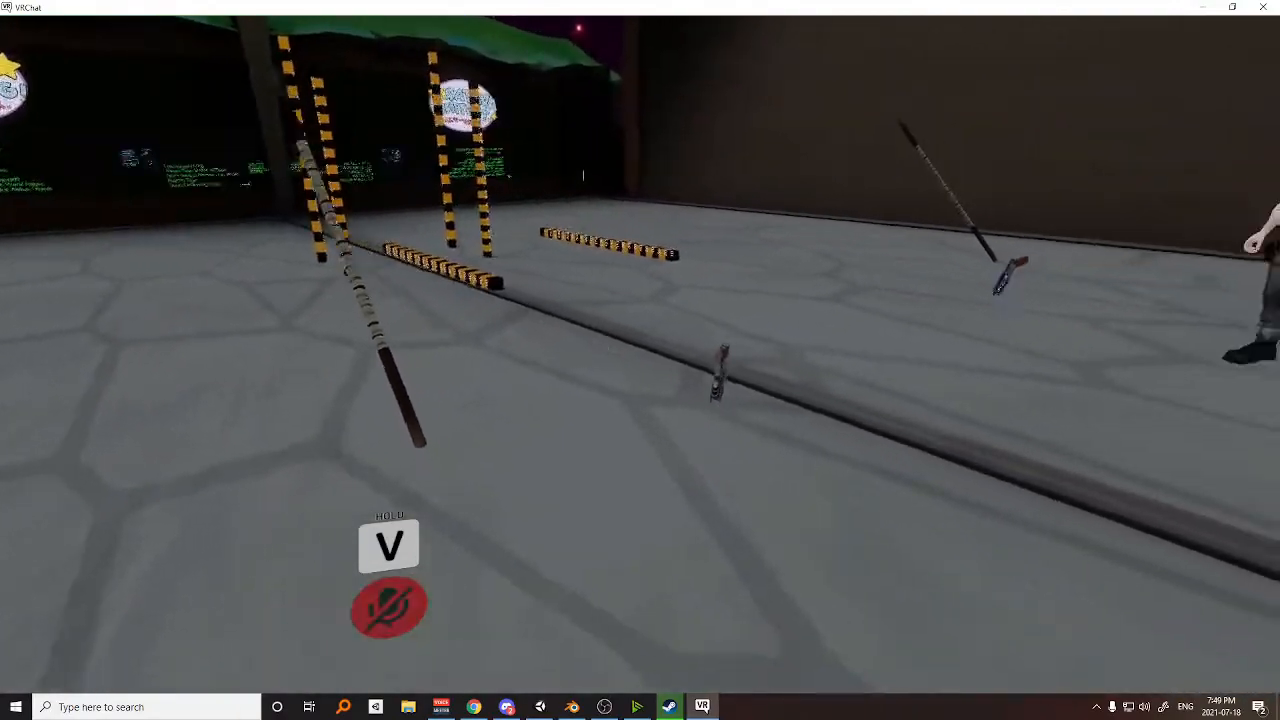
Approach the dropped gun and staff and examine their placement in the world up close.
key(s)
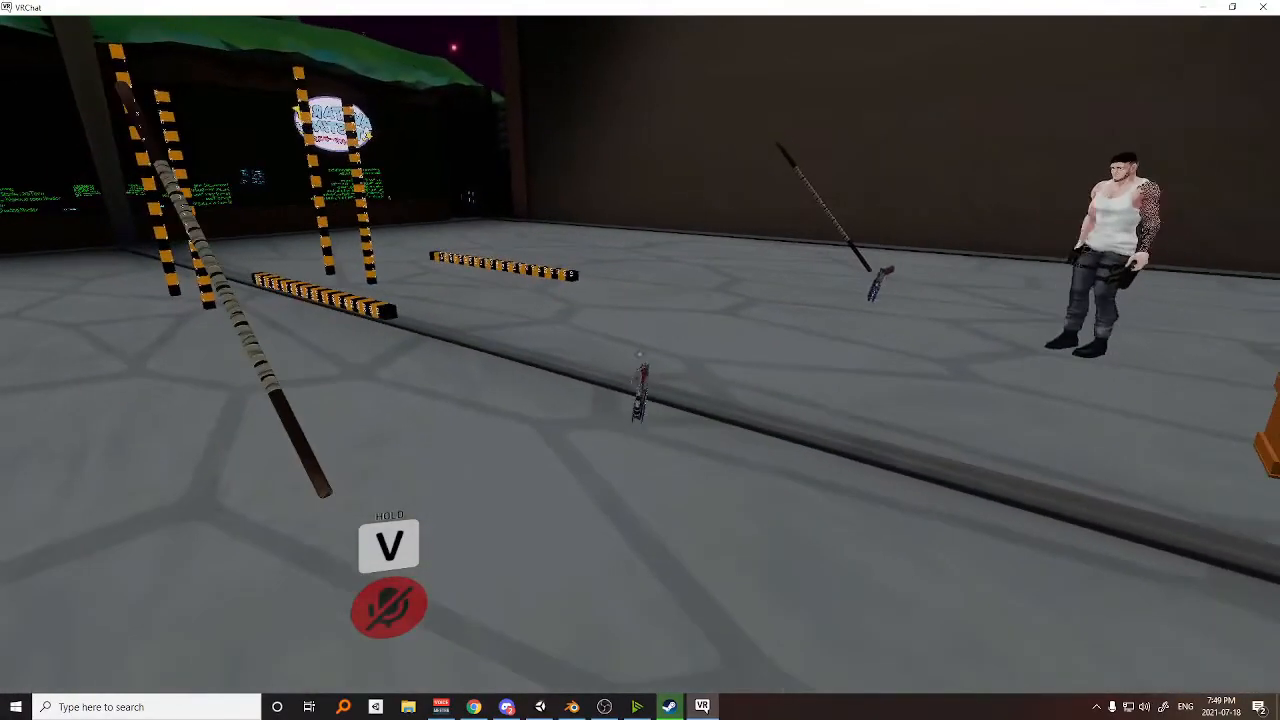
key(d)
key(w)
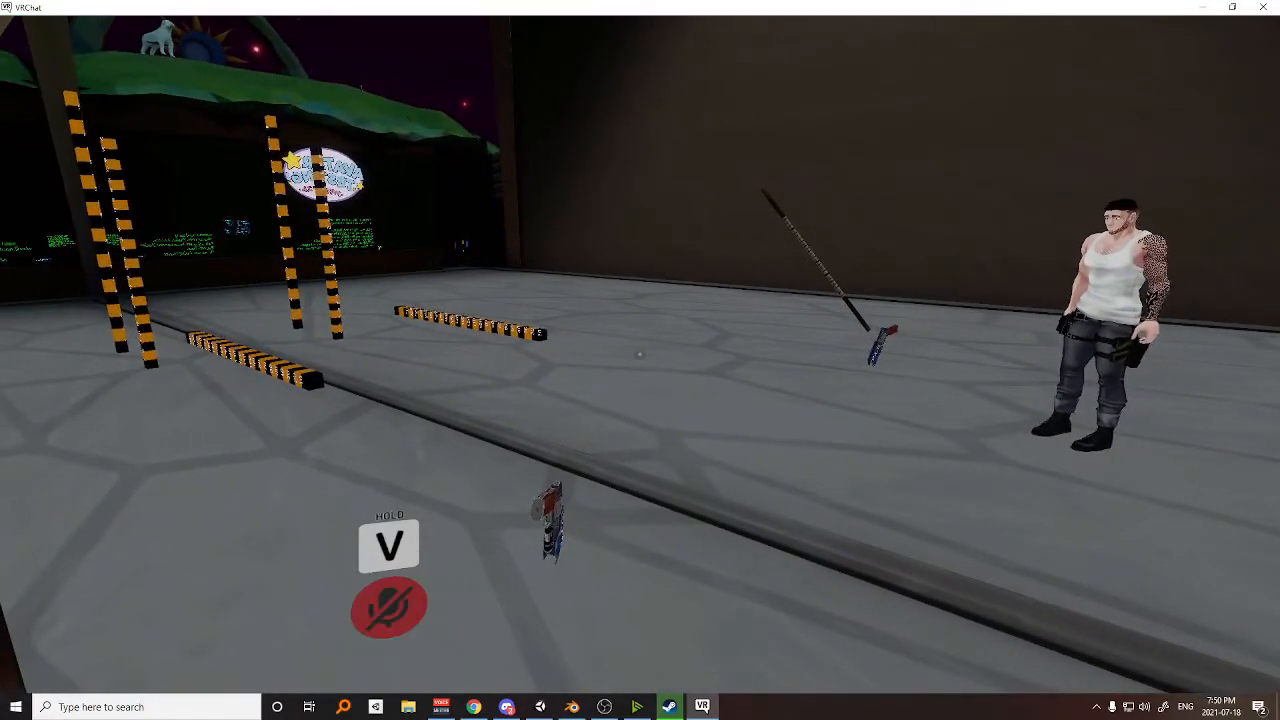
key(w)
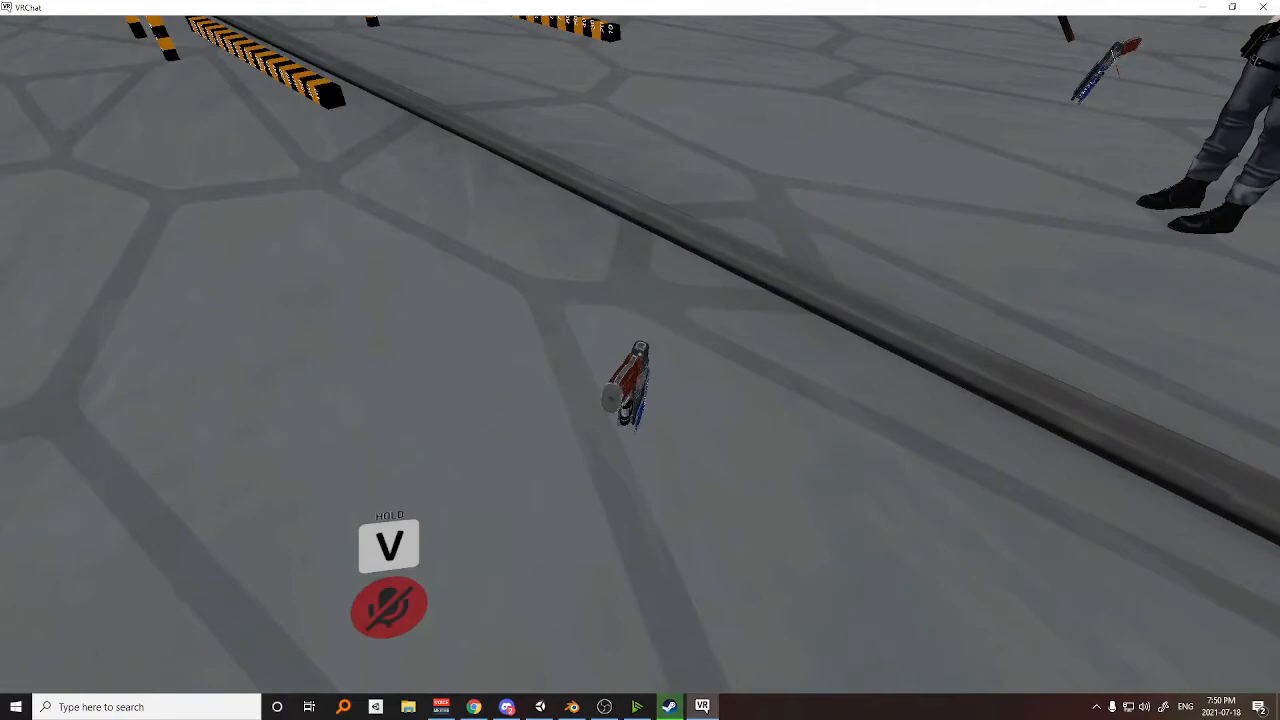
click(640, 355)
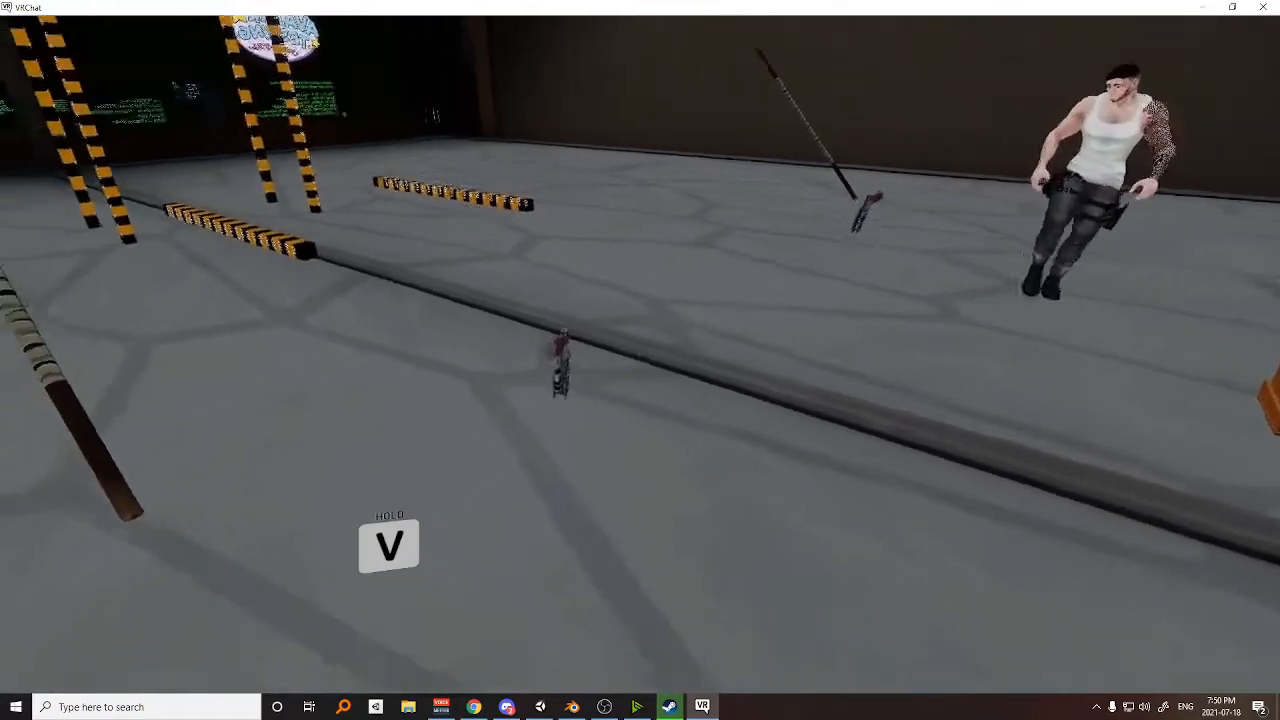
key(w)
key(w)
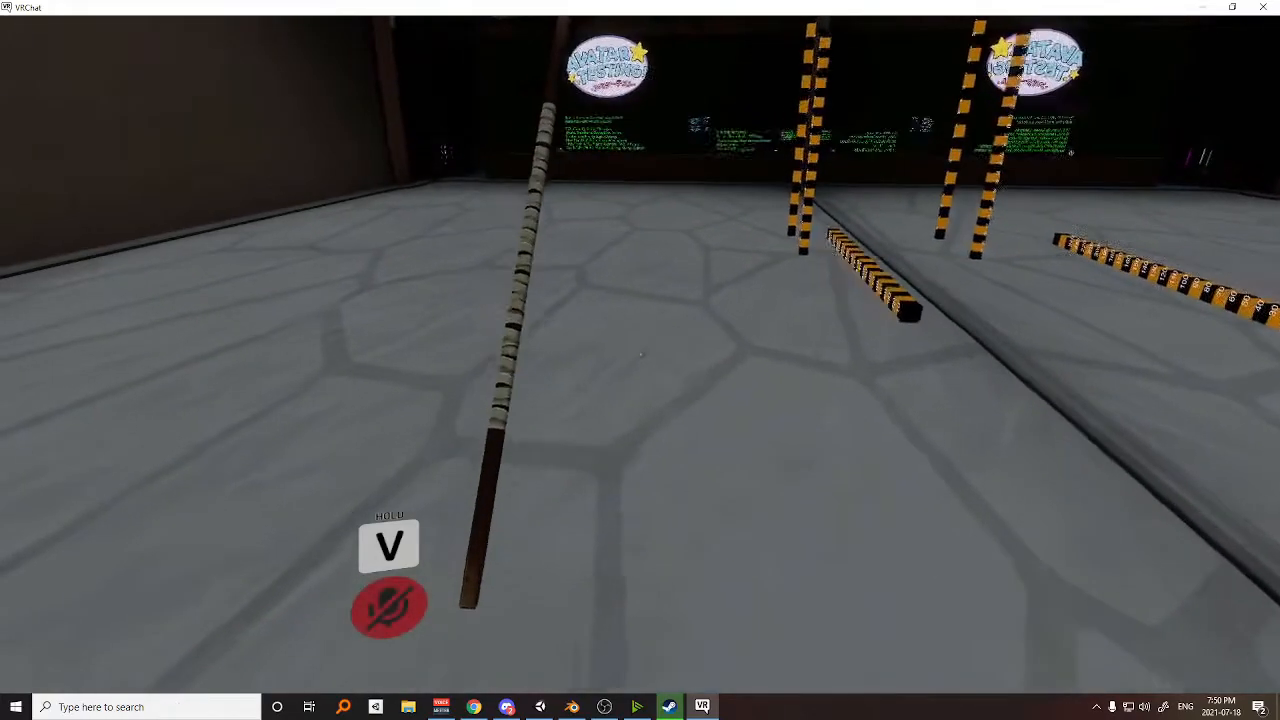
click(640, 355)
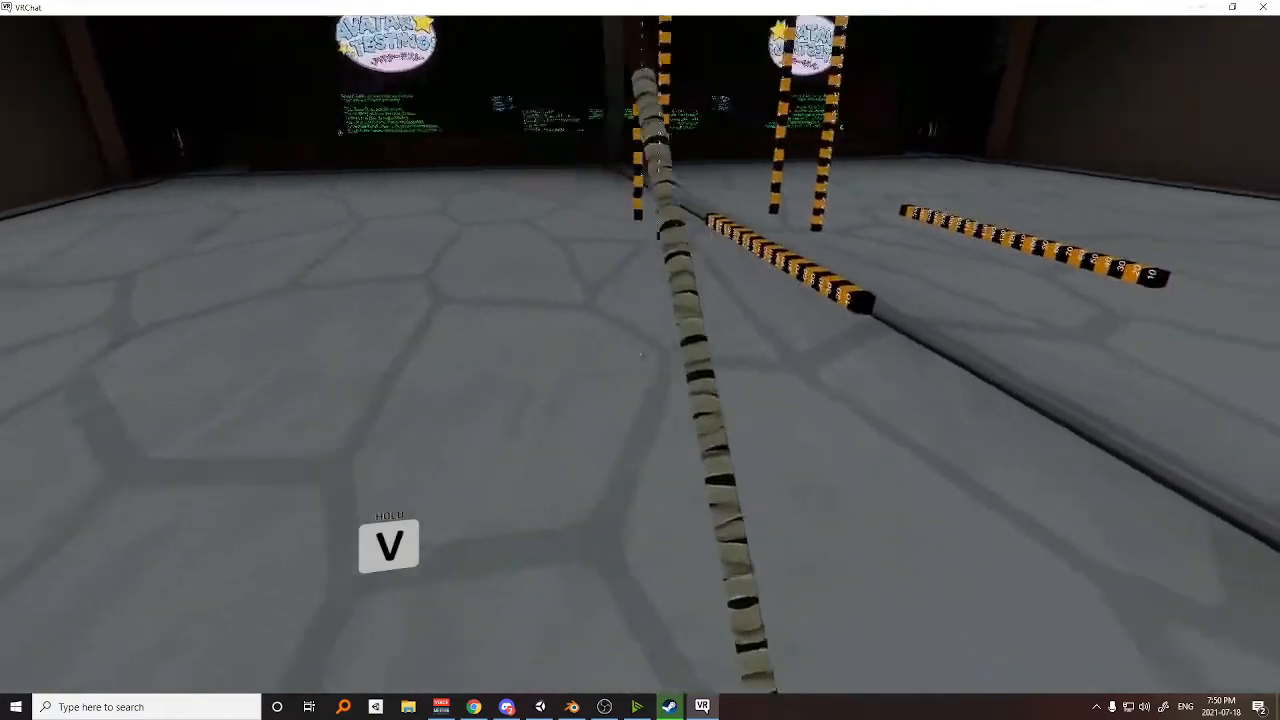
key(w)
key(s)
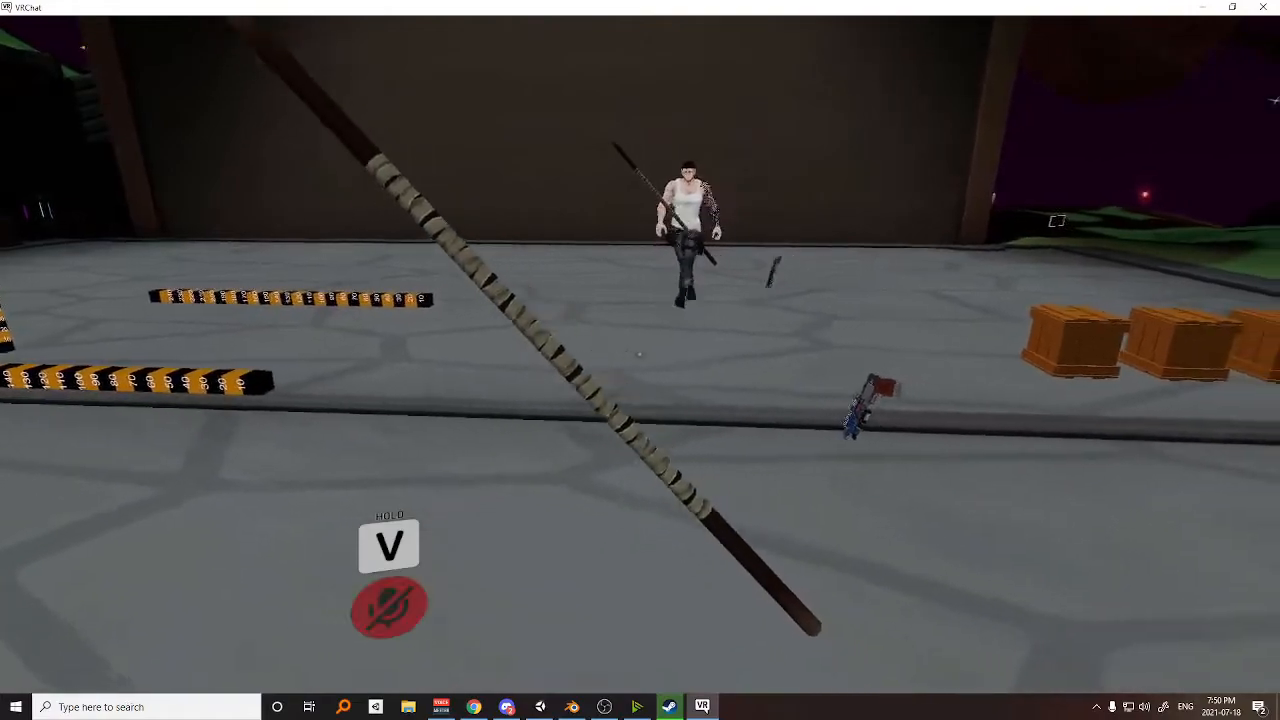
Circle the dropped gun and staff and move off toward the wooden crates to view both props from a distance.
key(d)
key(w)
key(w)
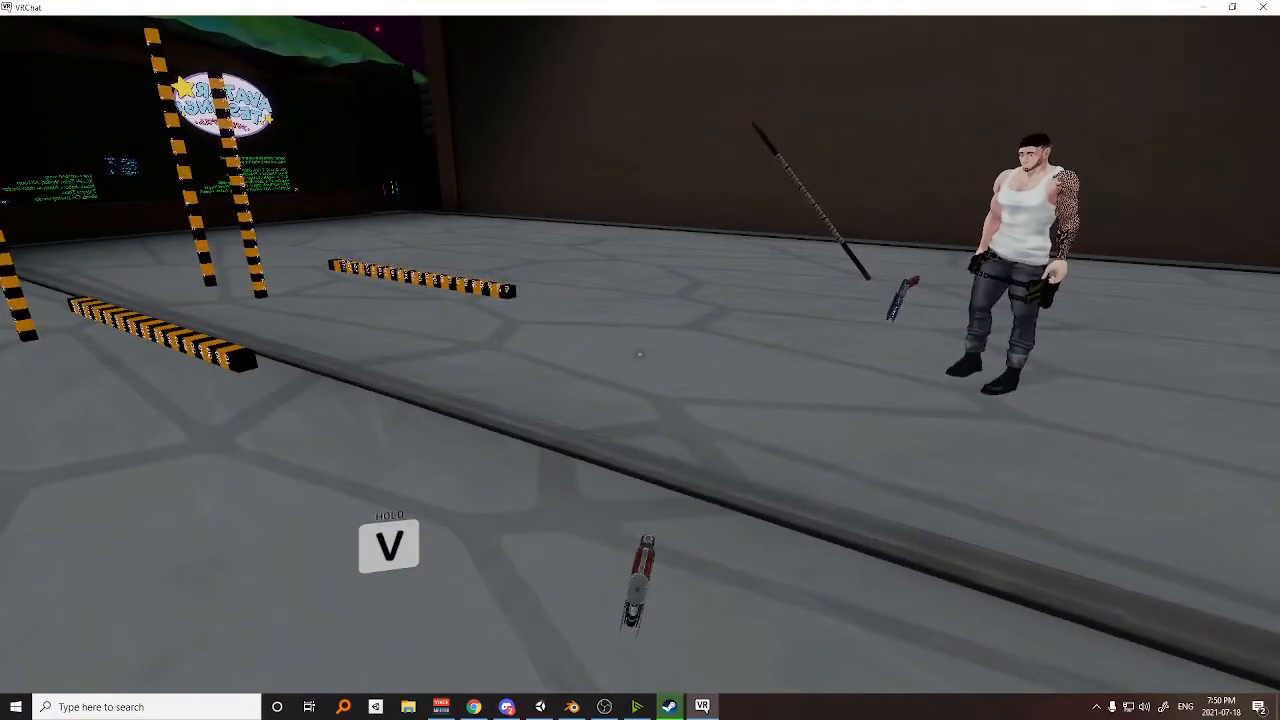
key(s)
key(d)
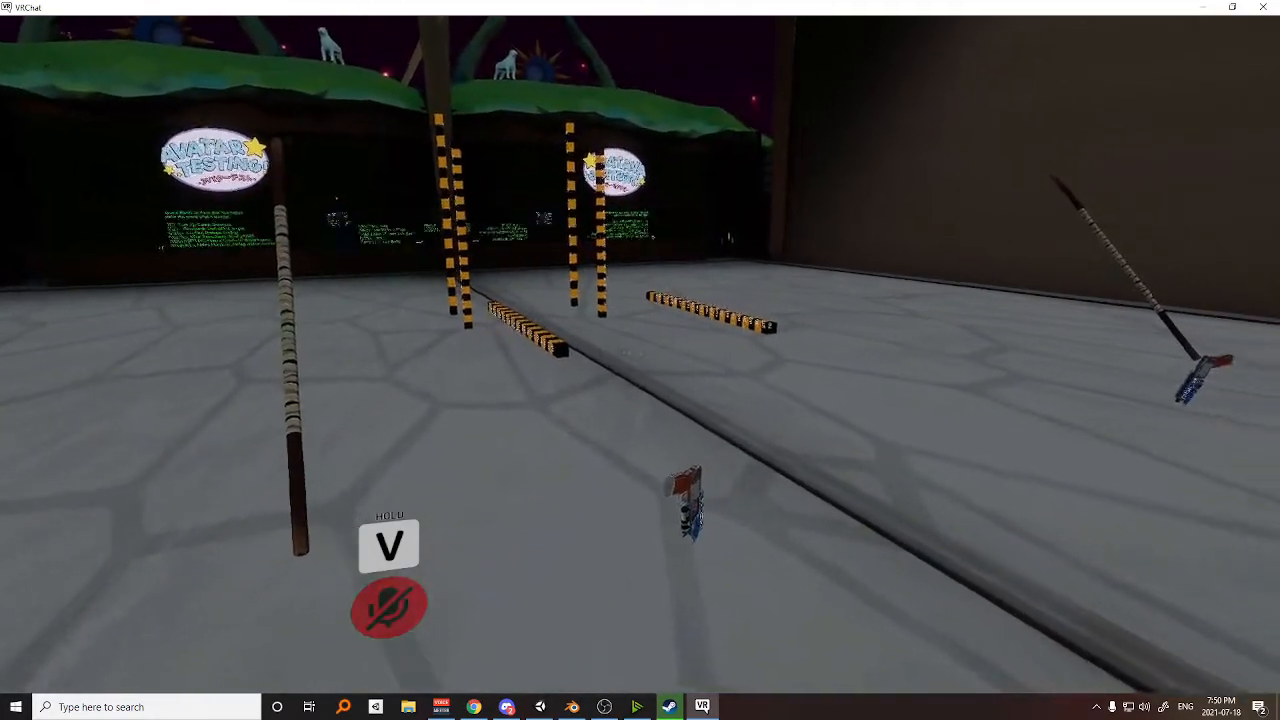
key(a)
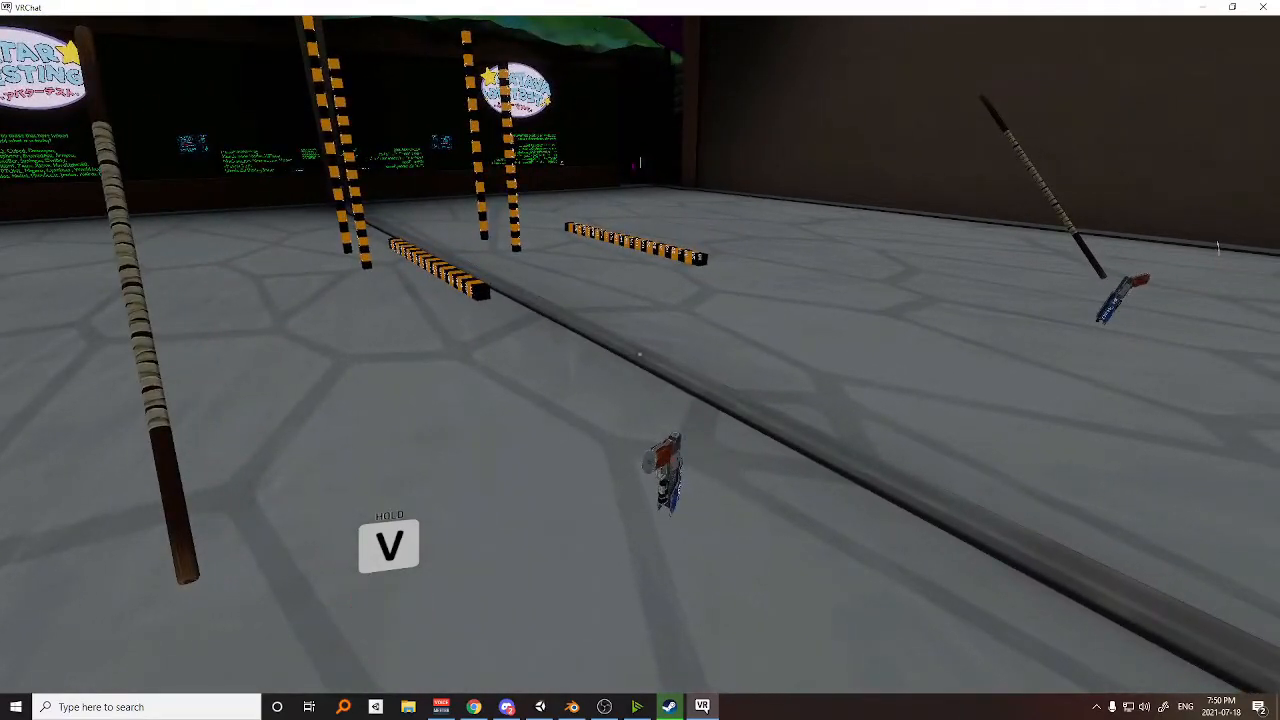
key(a)
key(d)
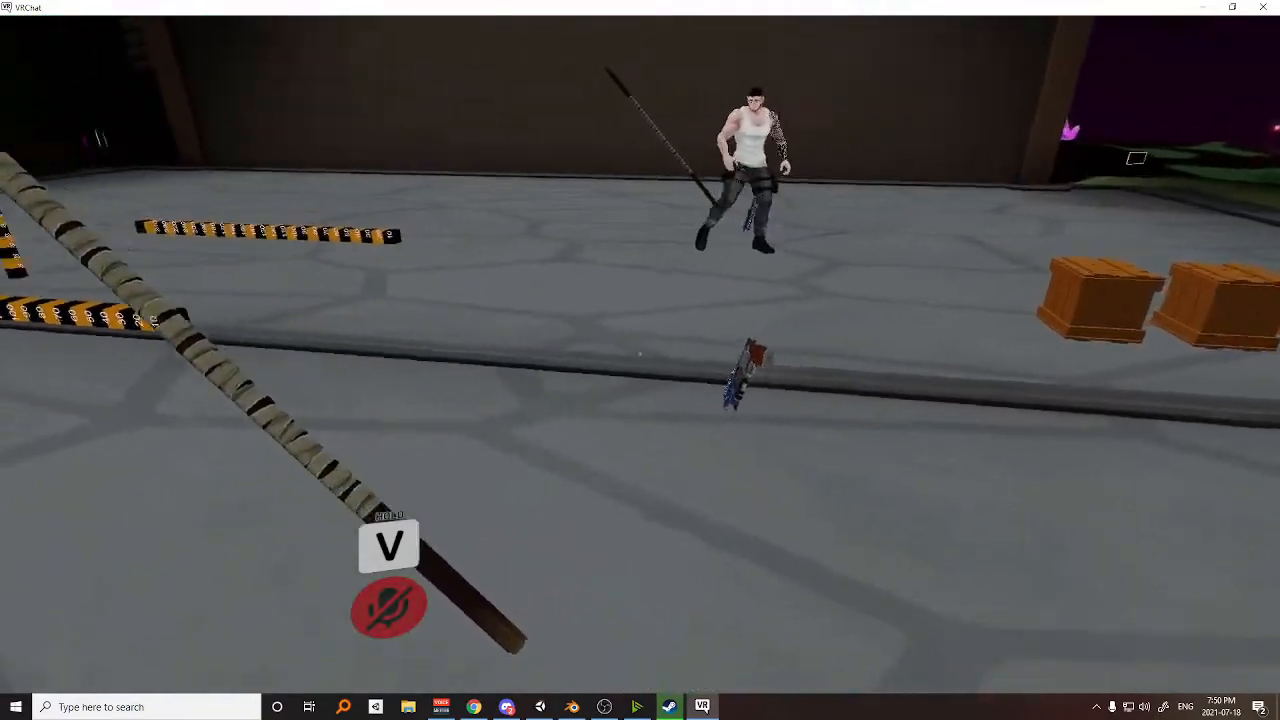
key(d)
key(s)
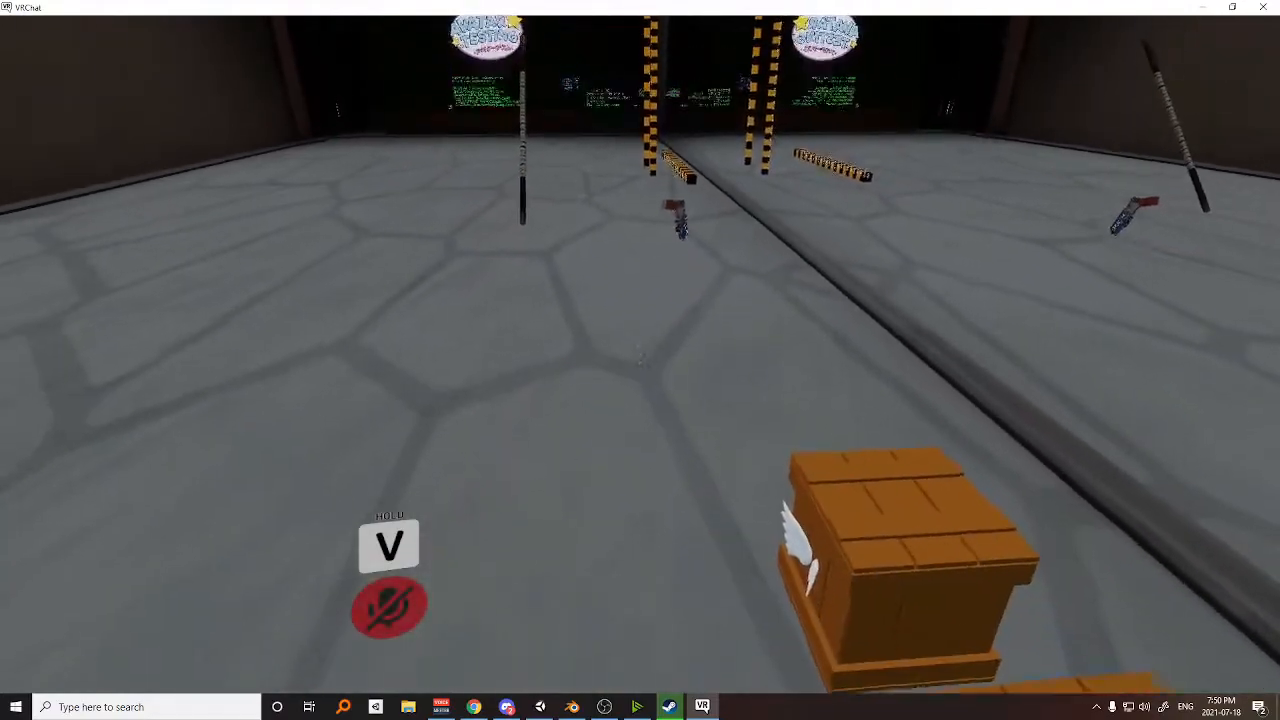
key(w)
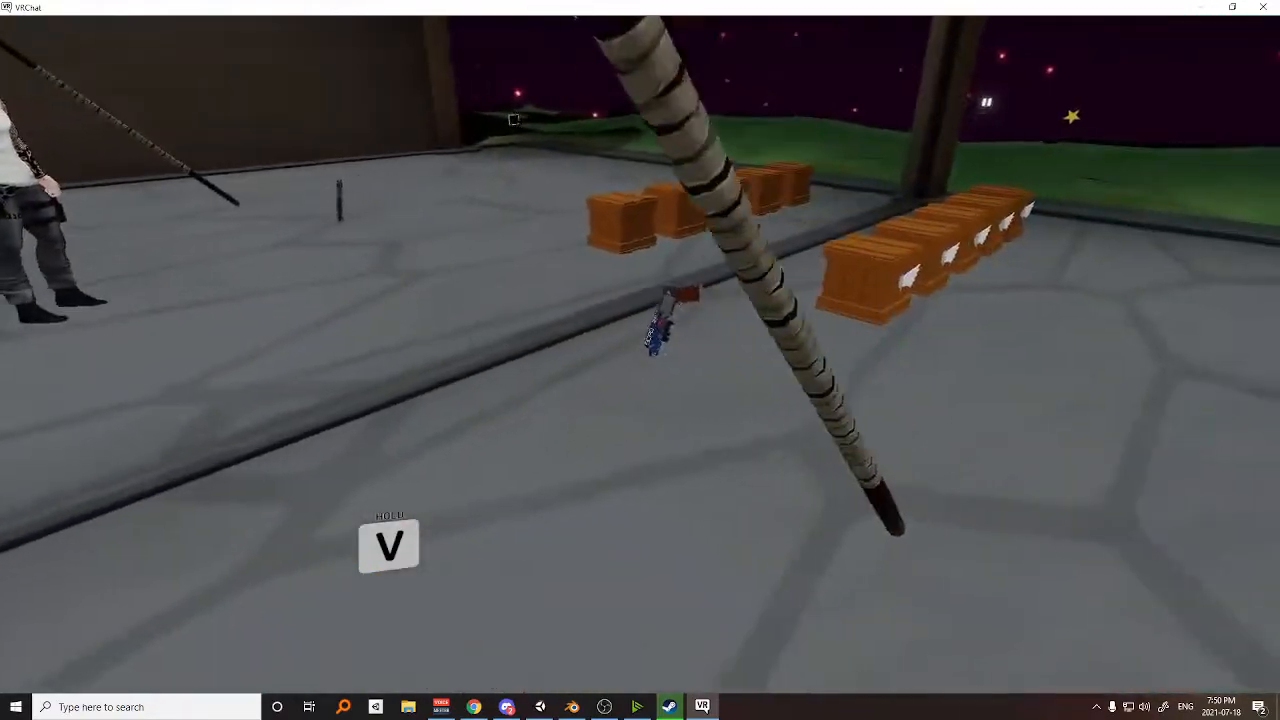
Face the mirror from behind the dropped staff and gun and compare both props with their reflections.
key(d)
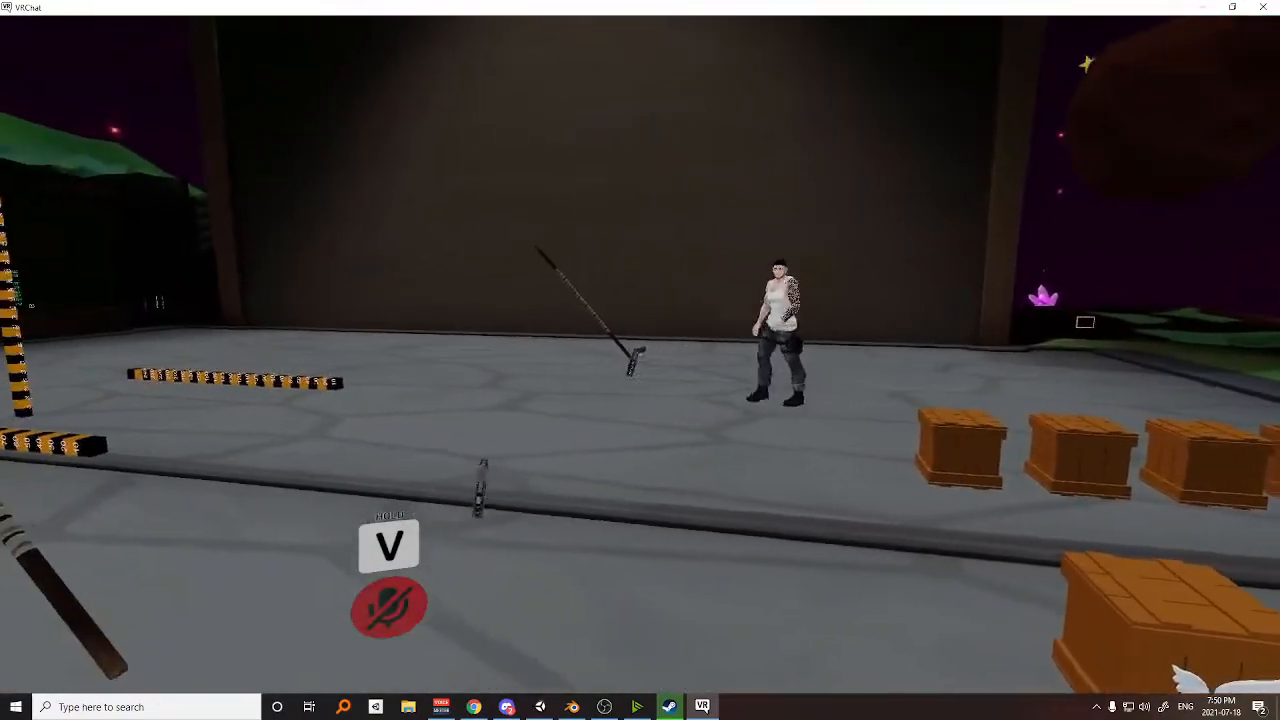
key(a)
key(s)
key(d)
key(w)
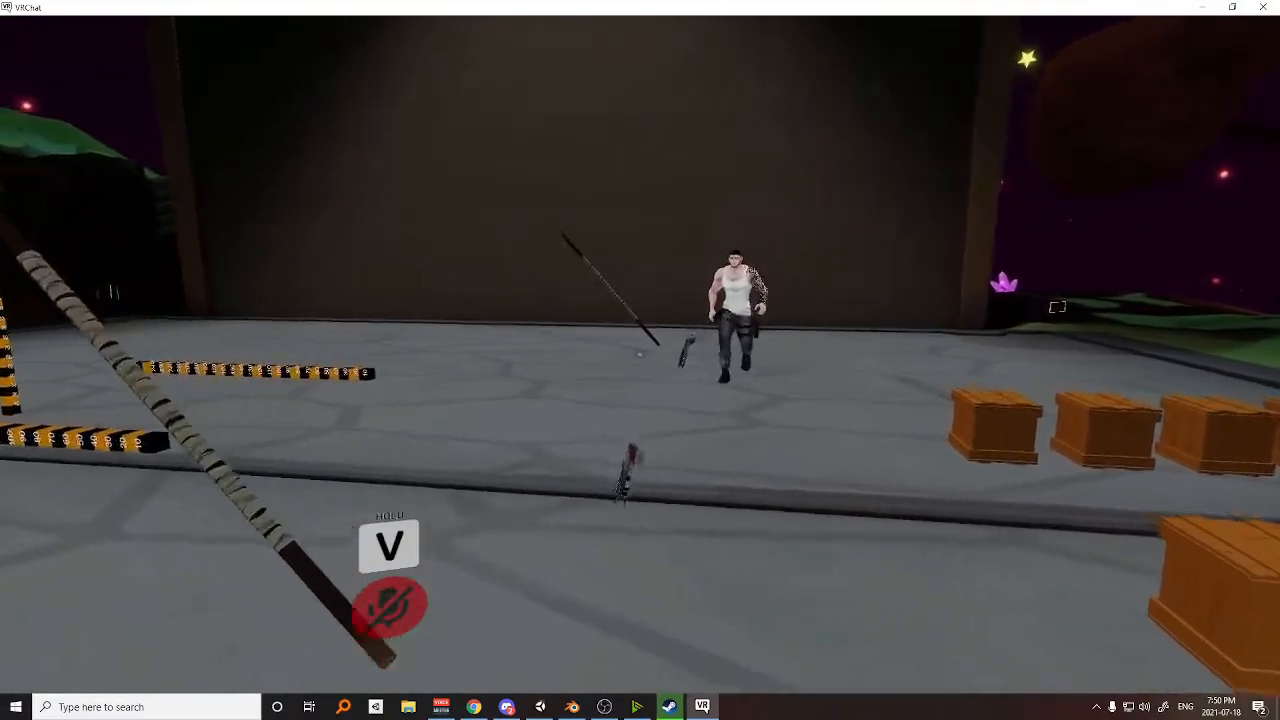
key(v)
key(w)
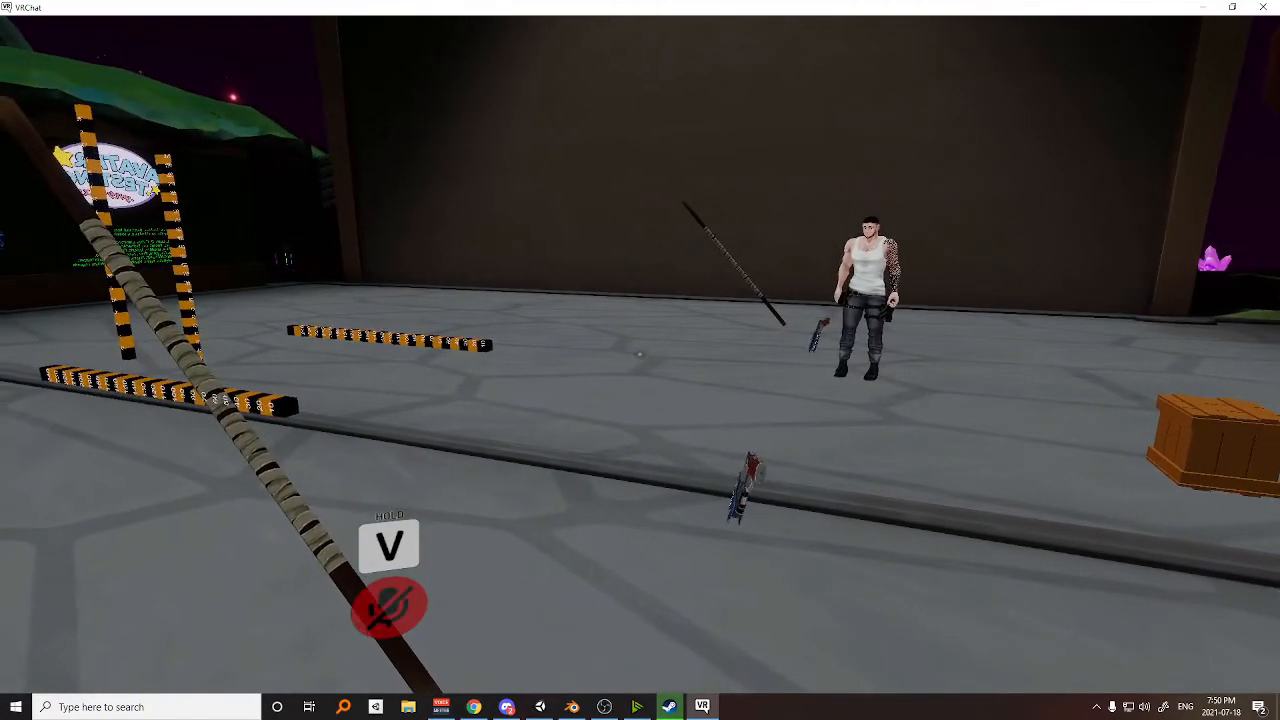
Walk up to the dropped gun and back off sideways to check that both props hold their world positions.
key(d)
key(w)
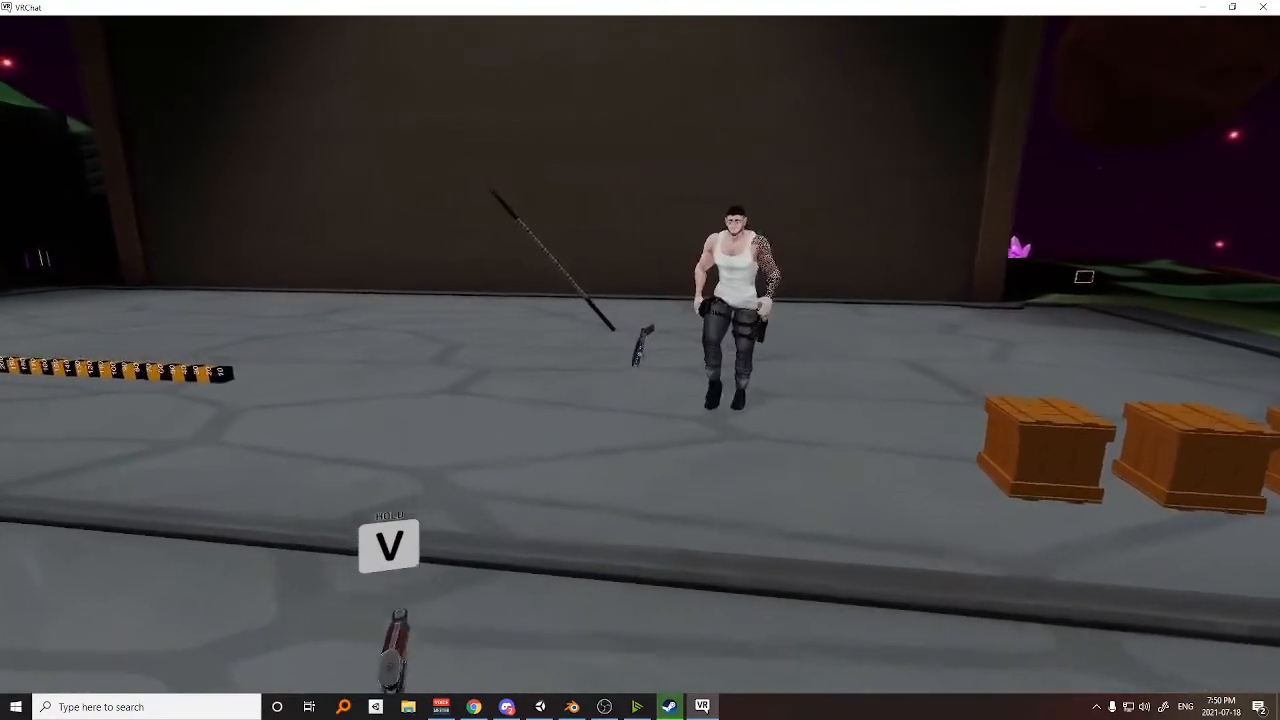
key(s)
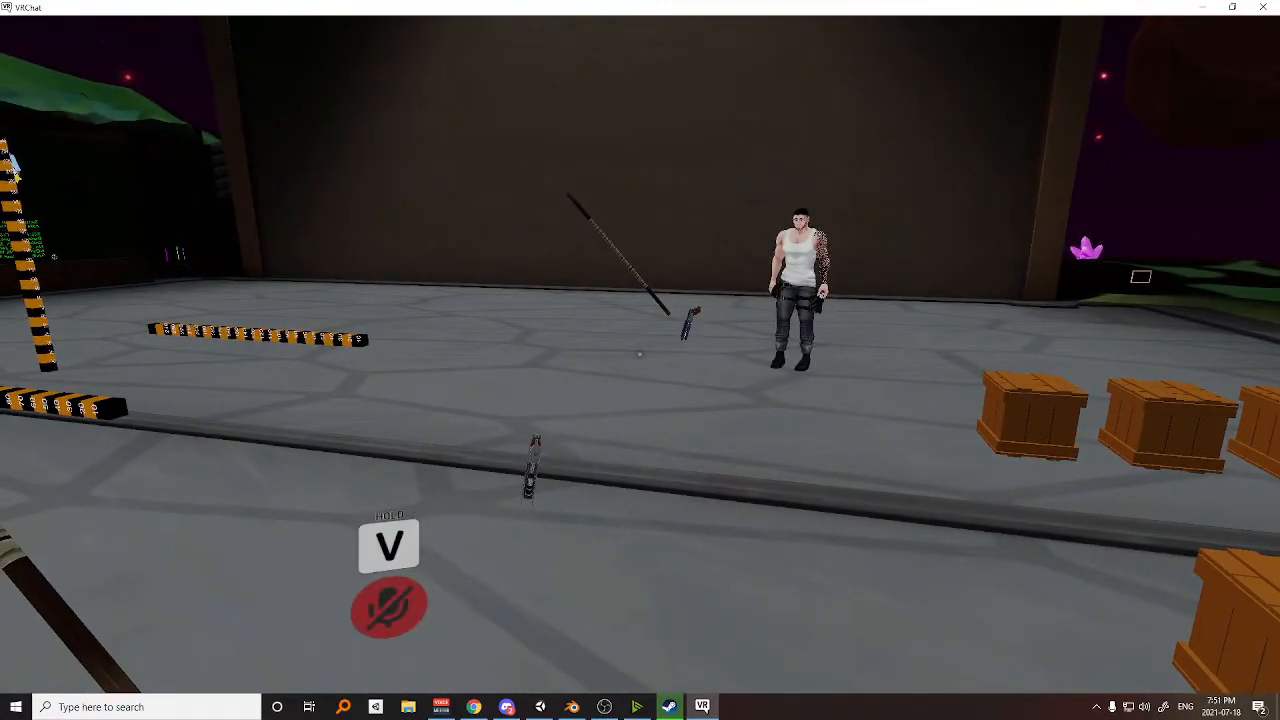
key(s)
key(d)
key(w)
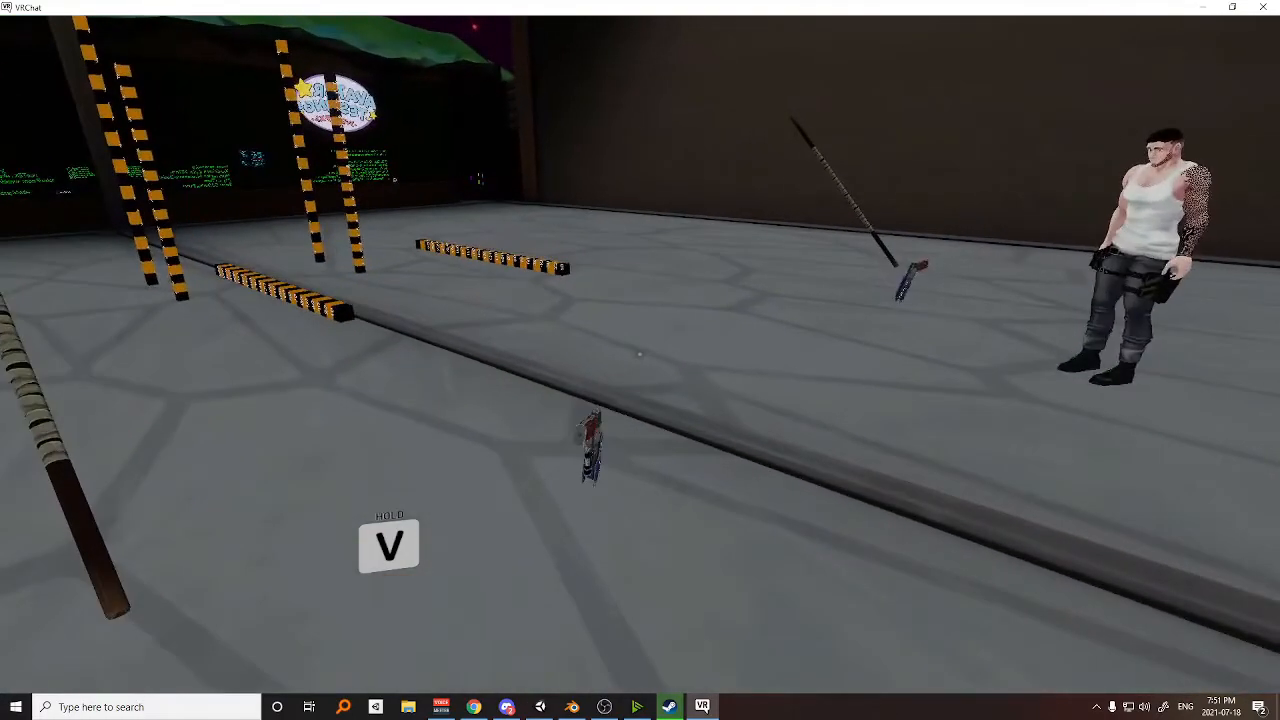
key(a)
key(a)
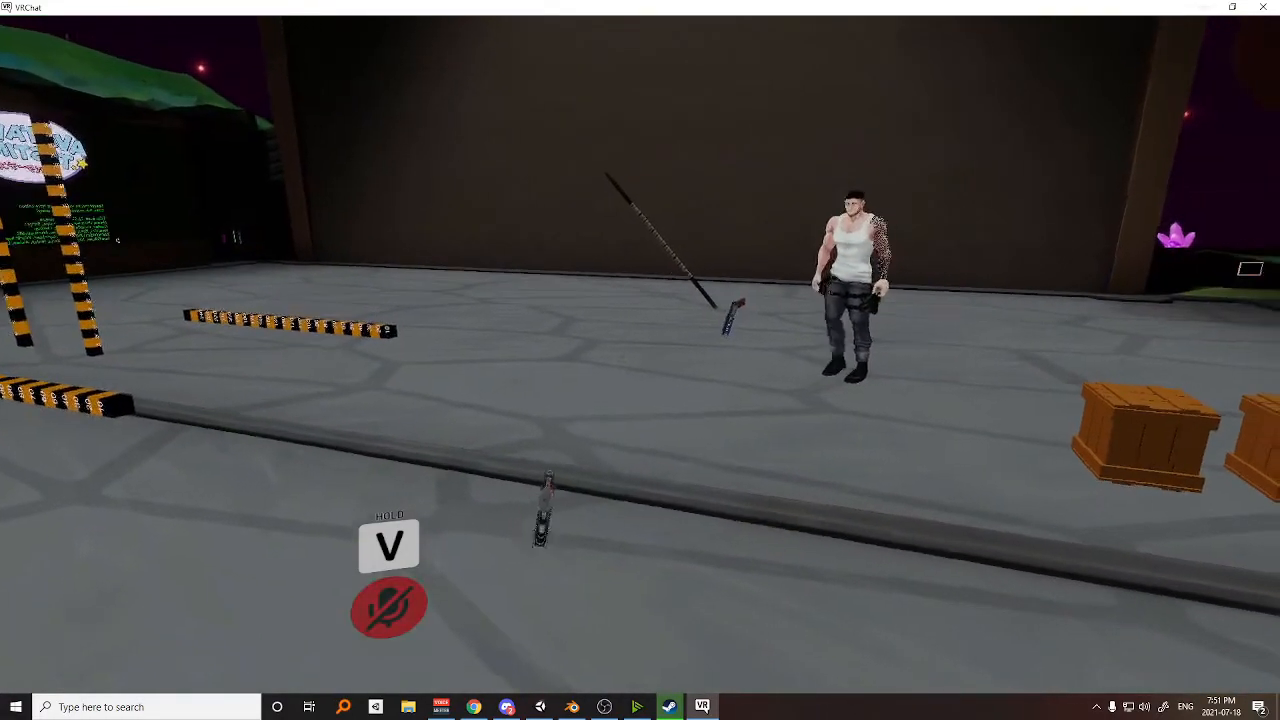
Examine the dropped gun and staff from the side, and walk past them up to the mirror to view the avatar.
key(w)
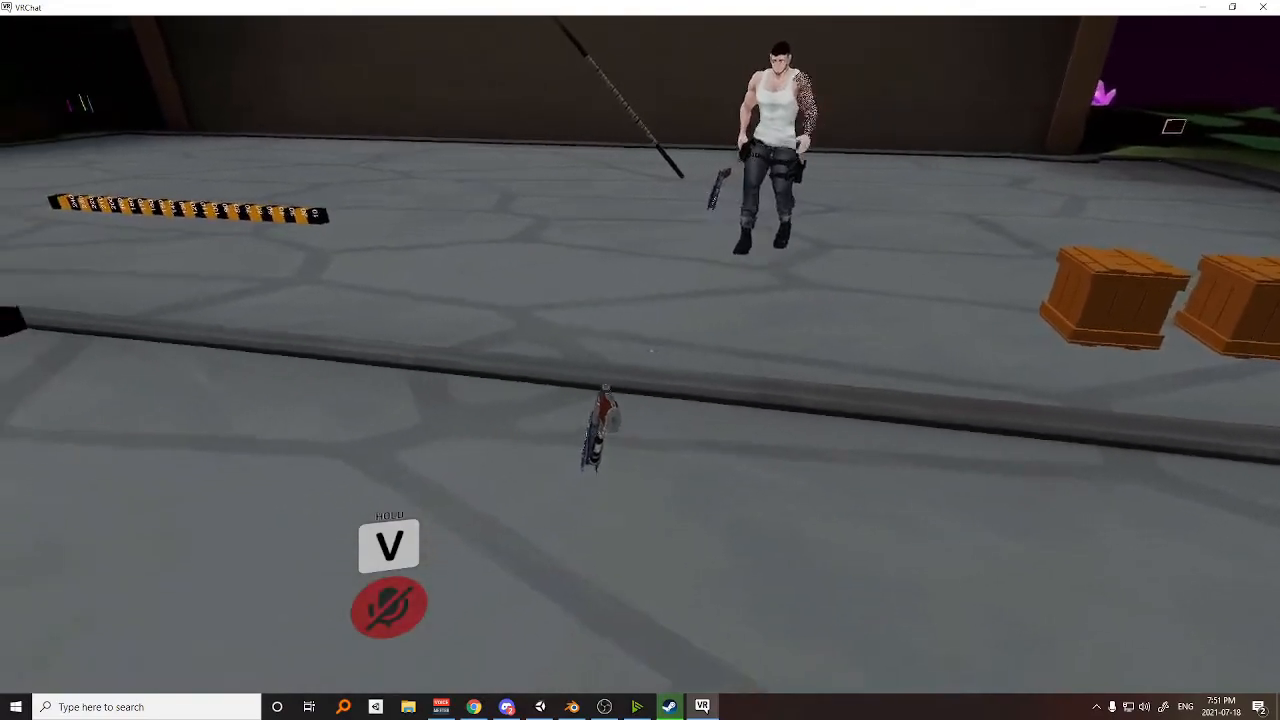
key(s)
key(d)
key(w)
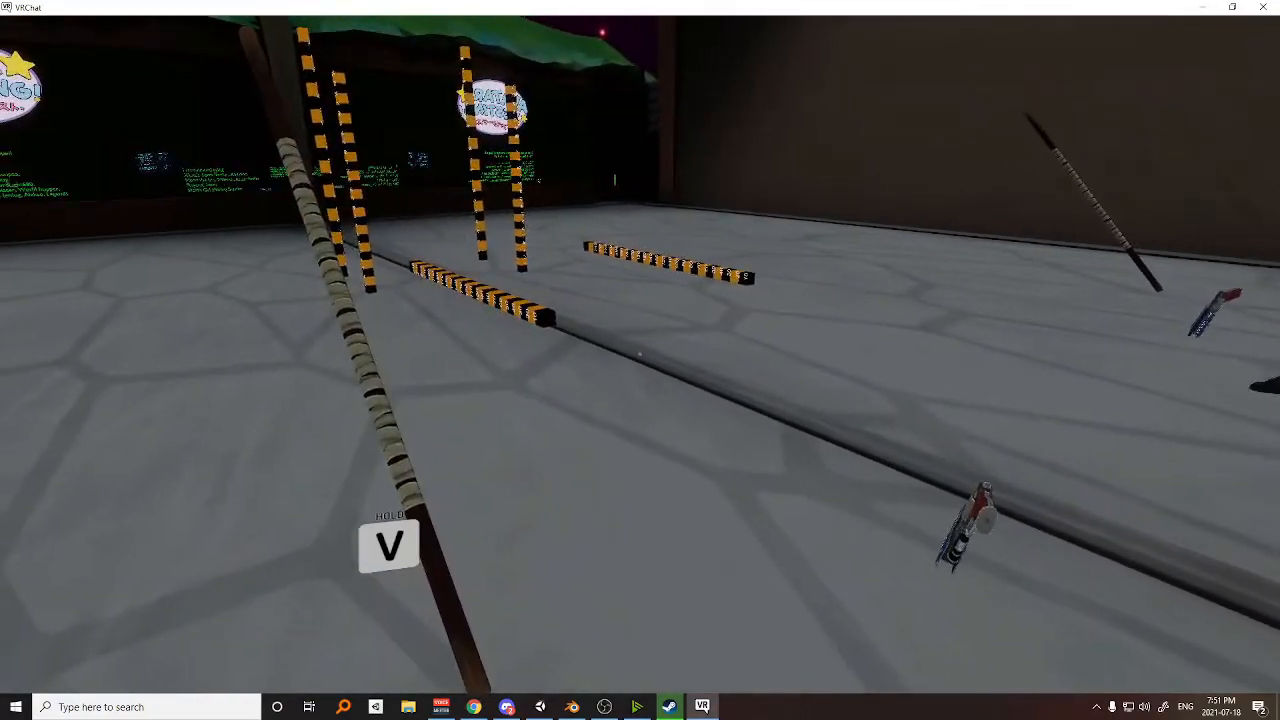
key(w)
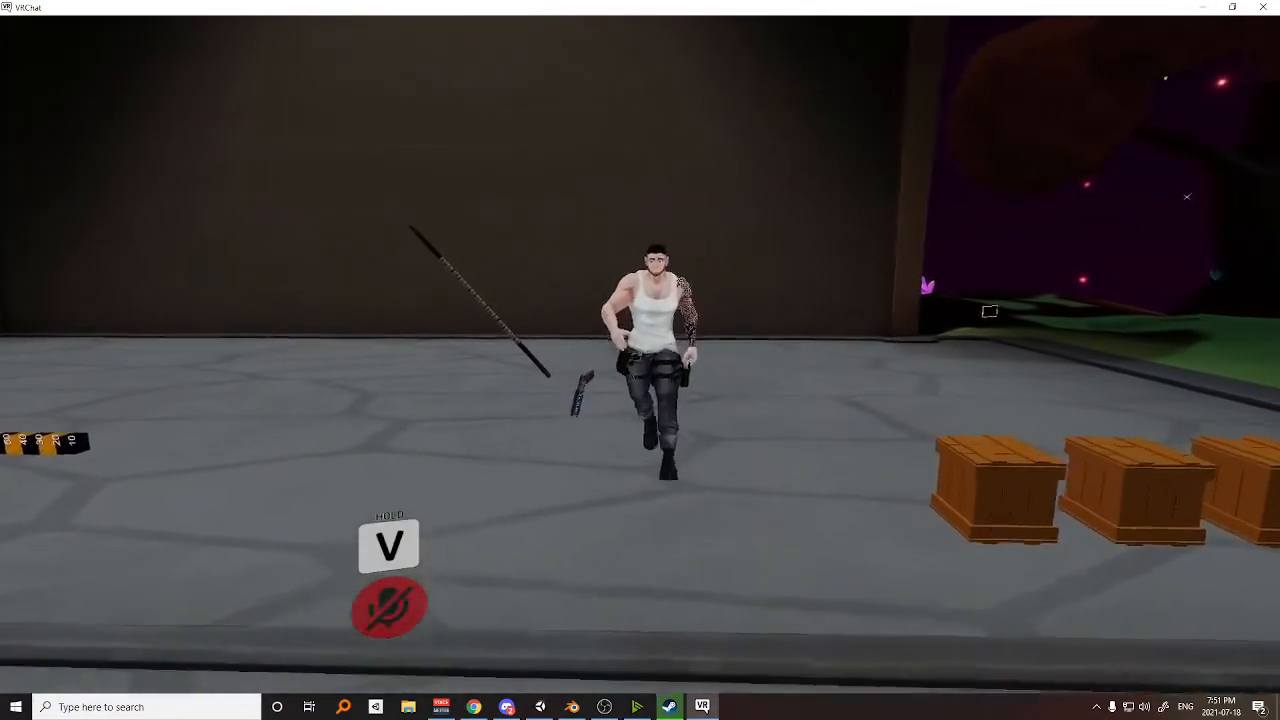
key(w)
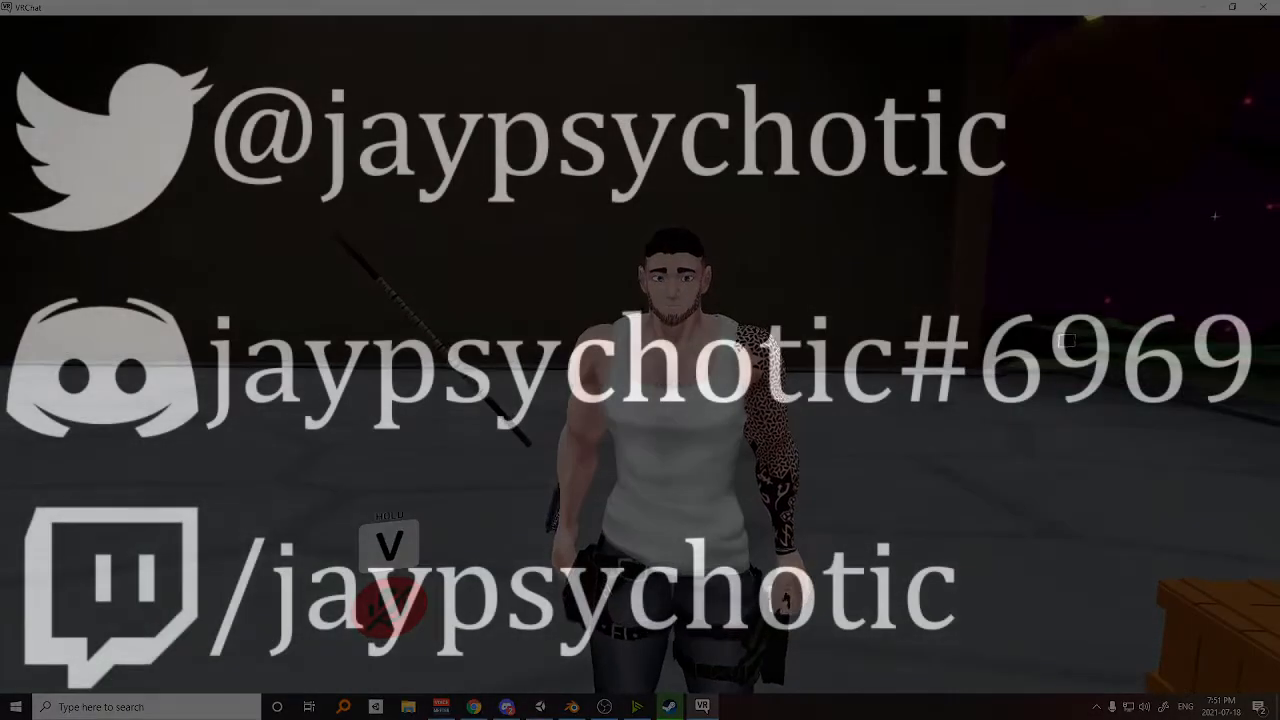